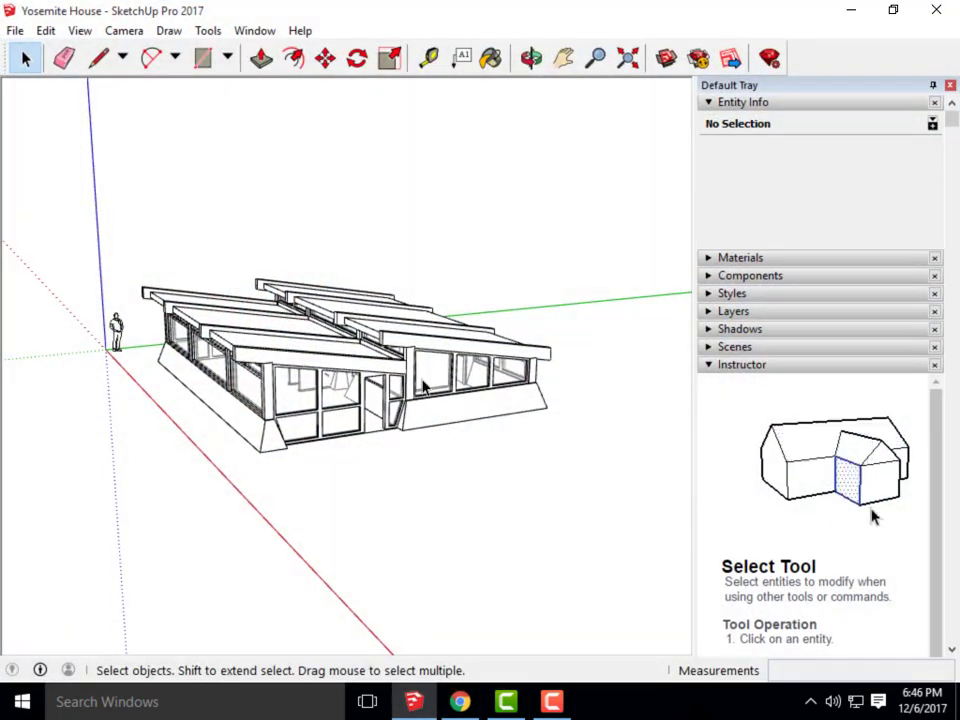
Frame the whole house in a low-angle perspective from its front corner
drag(318, 290, 516, 446)
scroll(500, 440, down, 3)
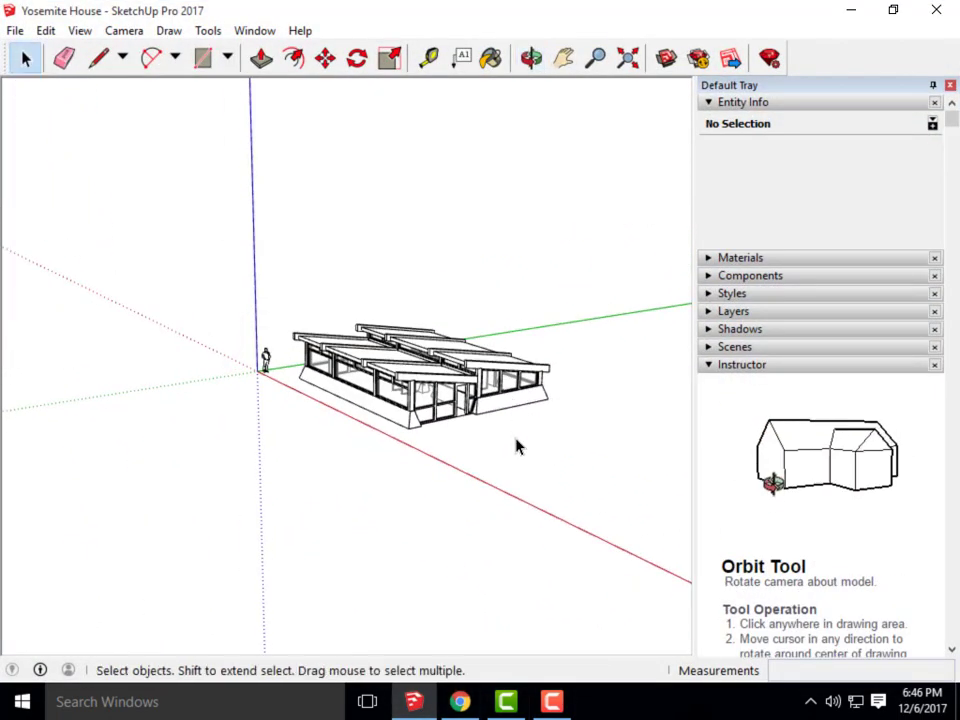
scroll(328, 431, down, 3)
scroll(422, 405, up, 3)
drag(424, 454, 433, 507)
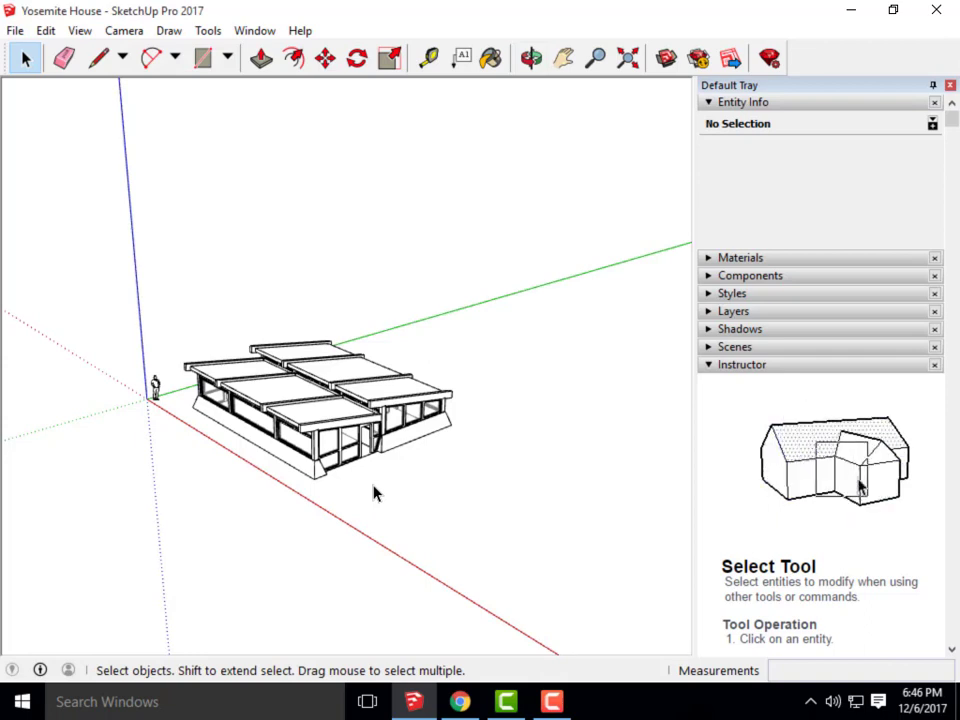
scroll(354, 486, up, 5)
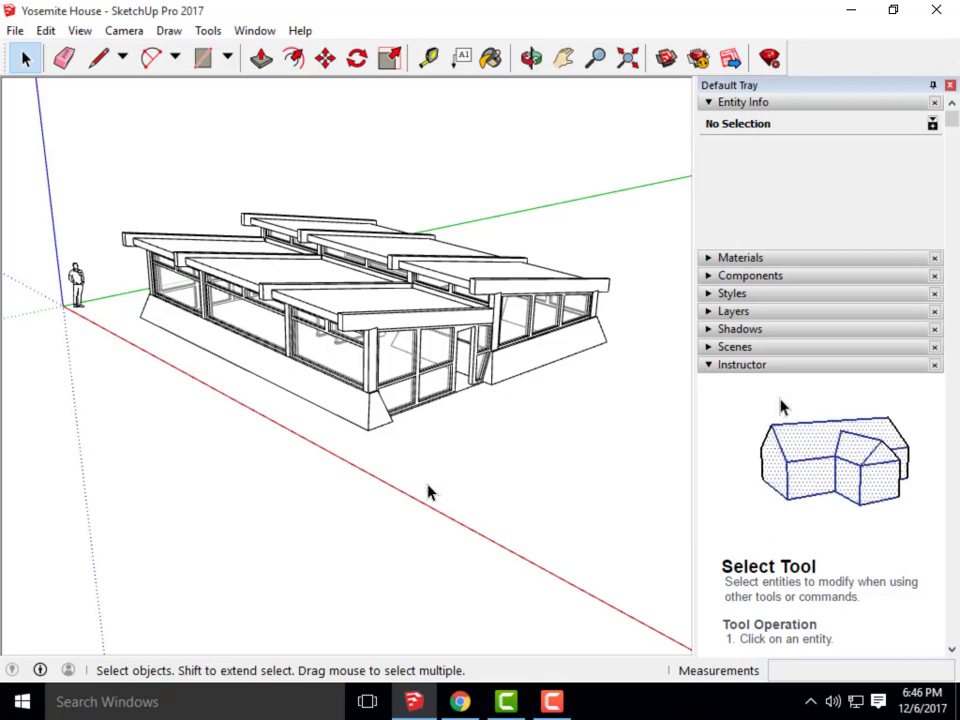
key(o)
drag(428, 493, 408, 404)
key(space)
drag(300, 433, 369, 388)
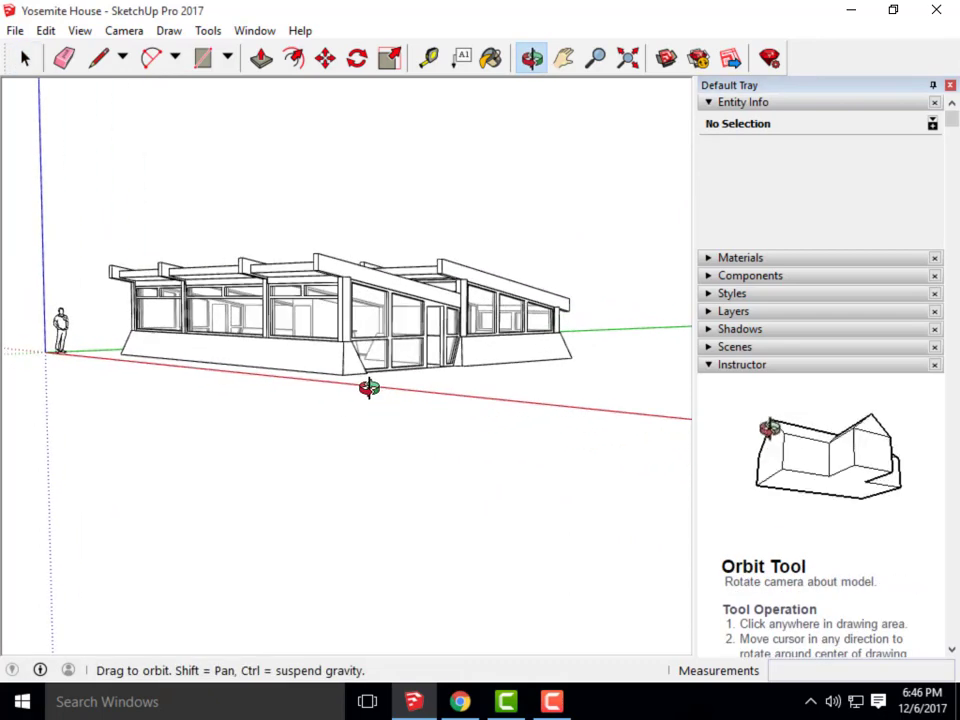
key(space)
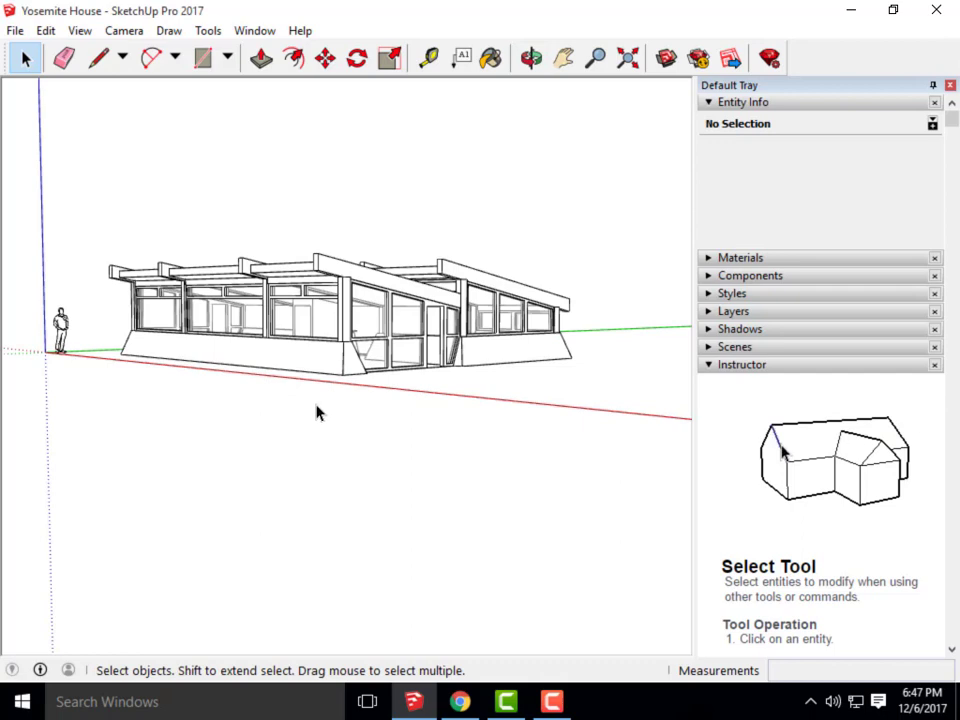
key(o)
drag(328, 396, 326, 395)
key(space)
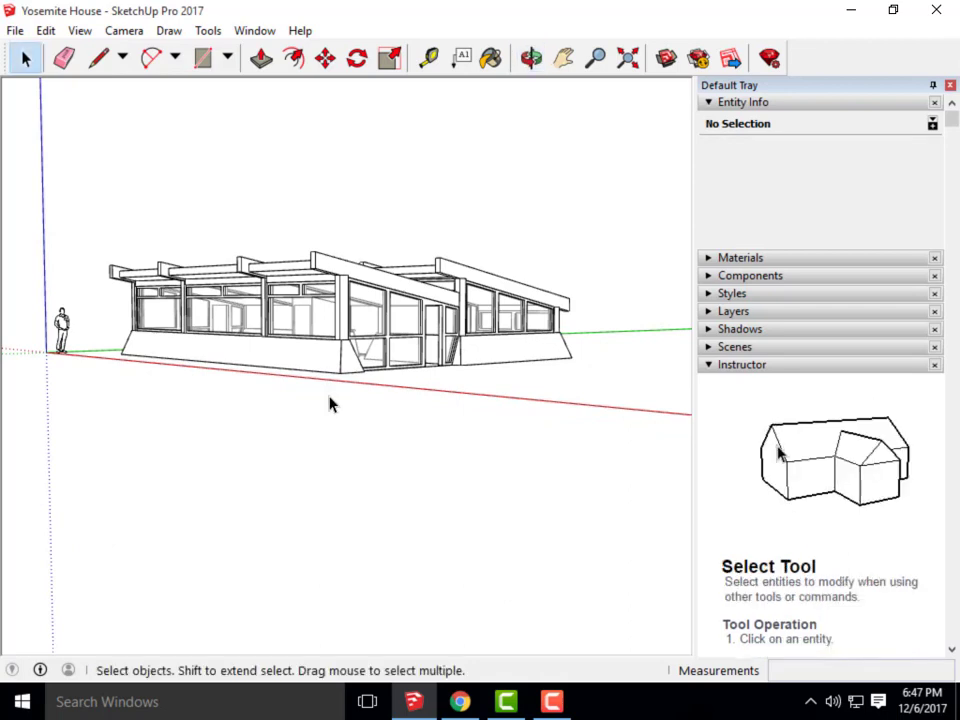
Delete the human scale figure standing at the origin
click(64, 332)
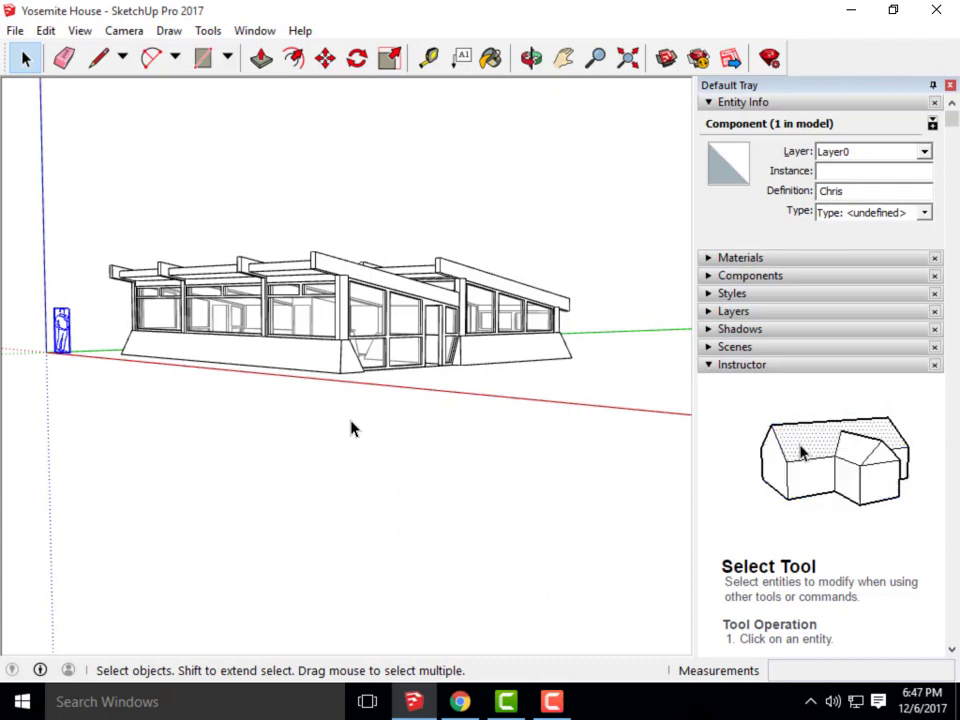
key(Delete)
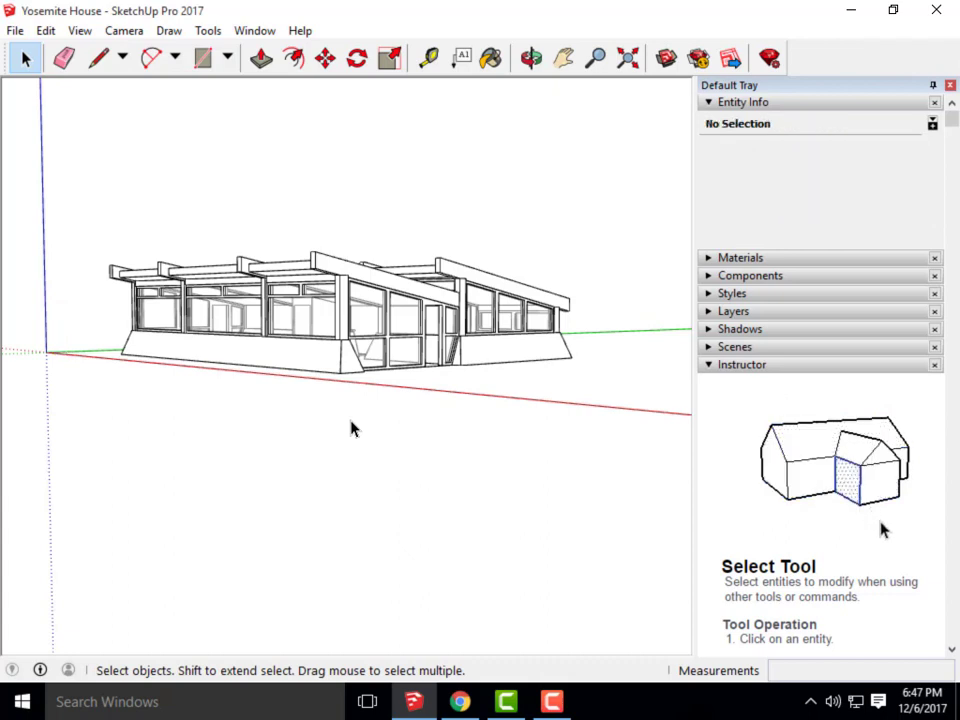
Fine-tune the distance and angle of the low front-corner perspective of the house
scroll(351, 440, down, 2)
scroll(306, 379, up, 3)
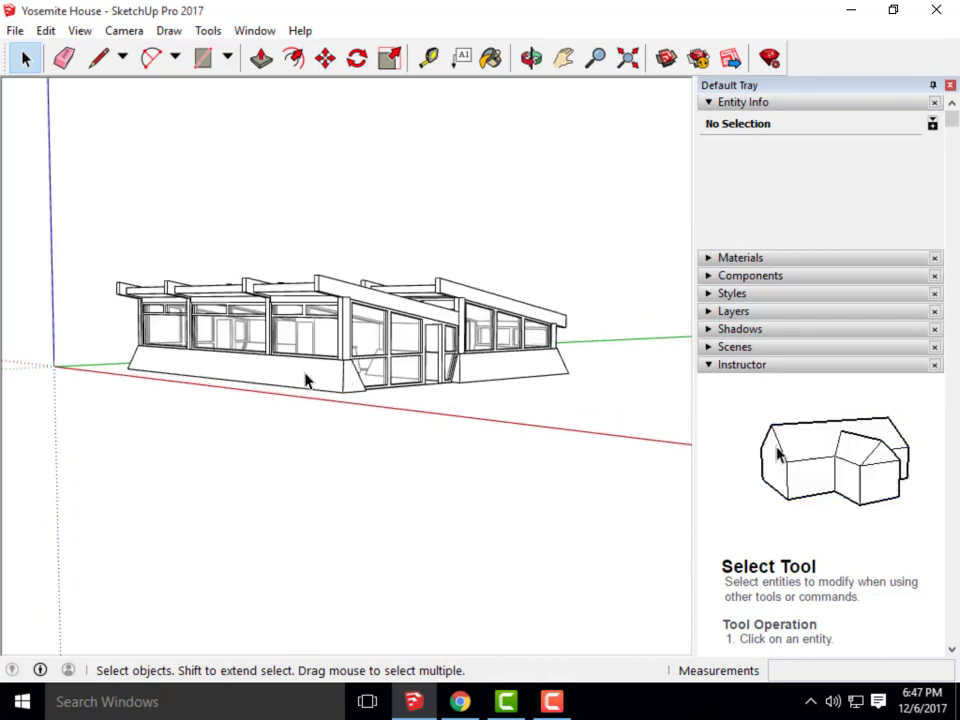
scroll(272, 390, up, 1)
key(o)
drag(266, 401, 277, 382)
key(space)
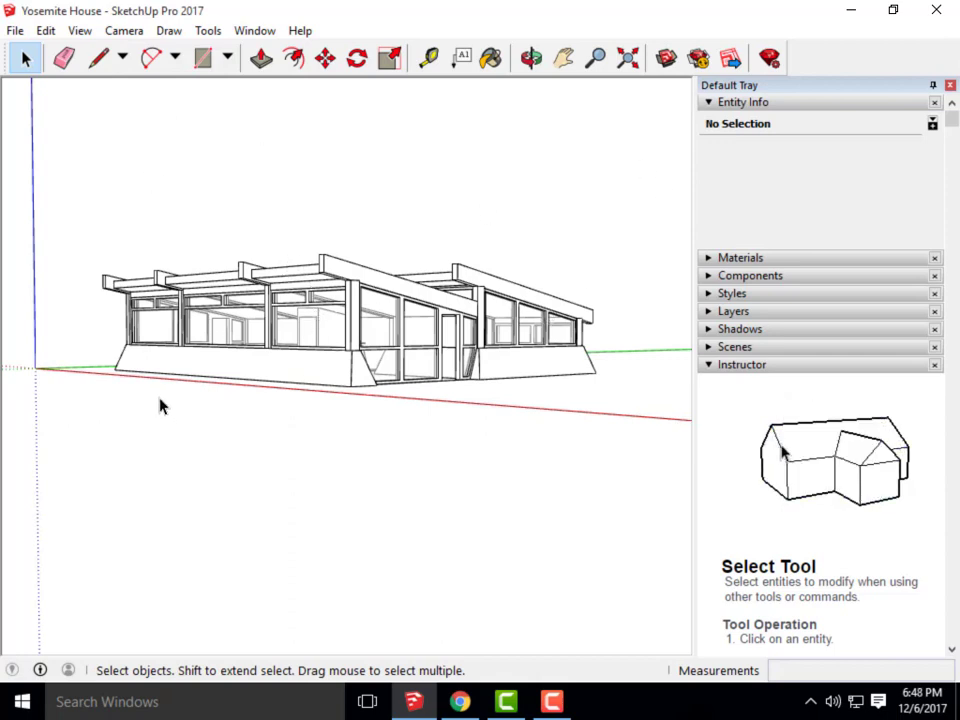
Compare the house from the opposite corner and settle back on the low front-corner perspective
key(o)
drag(137, 403, 489, 429)
key(space)
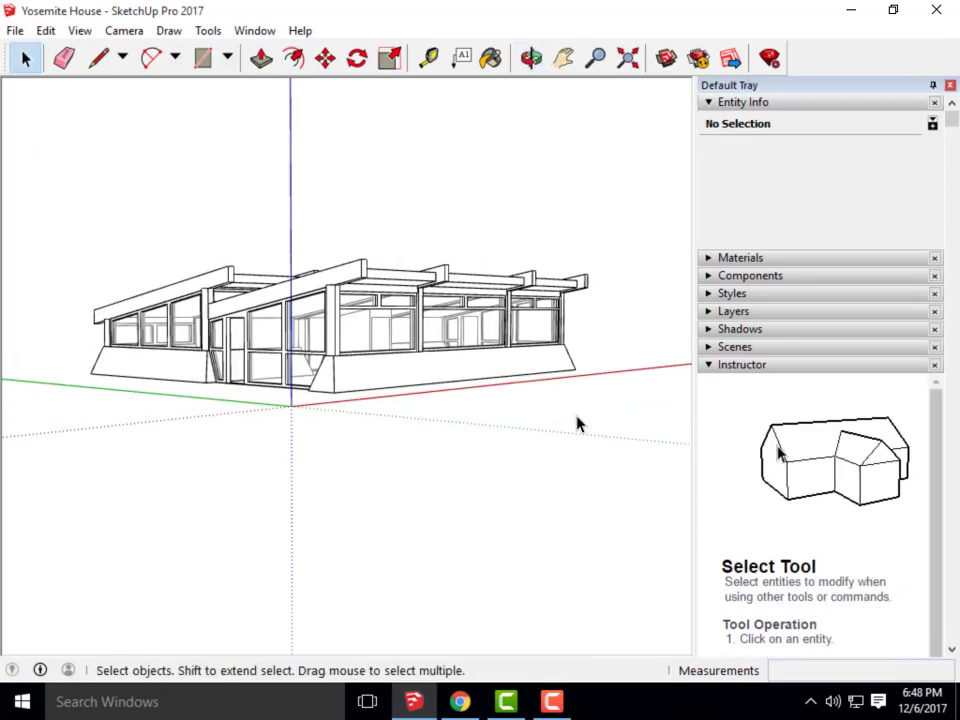
key(o)
drag(576, 424, 272, 381)
key(space)
key(o)
key(space)
key(o)
drag(327, 413, 327, 407)
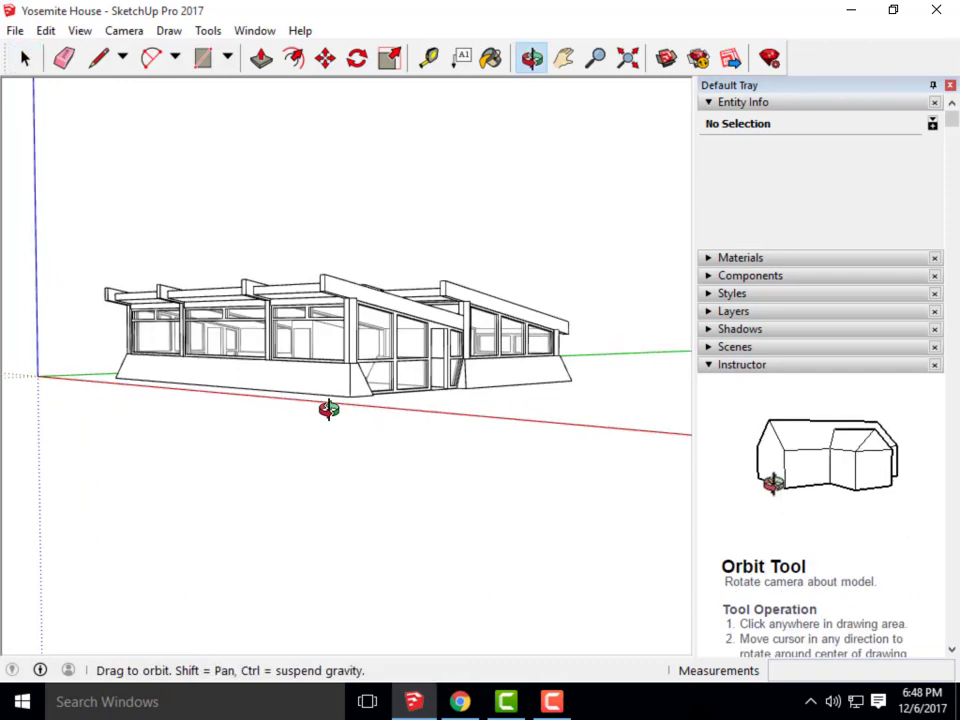
key(space)
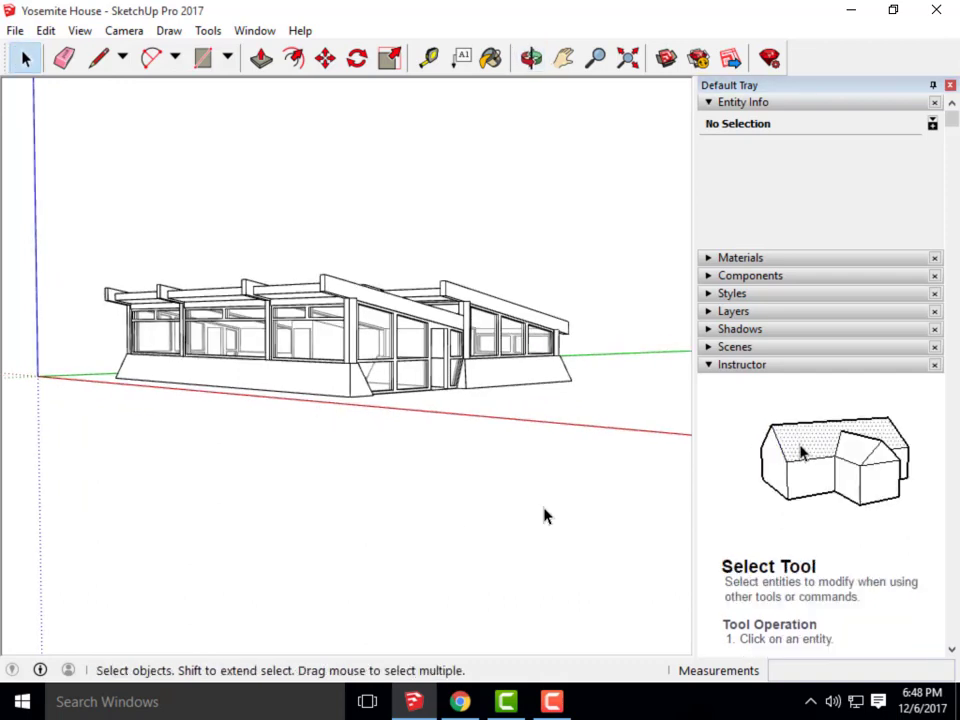
Hide the model axes and create a scene of the current perspective, saving the style changes as a new style
click(82, 31)
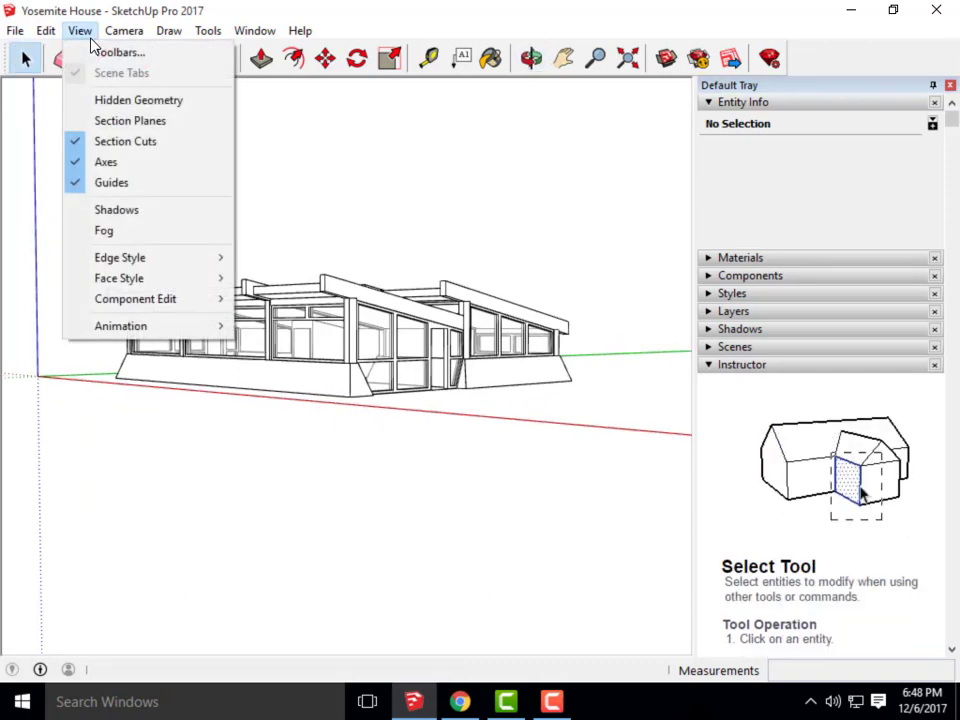
click(104, 162)
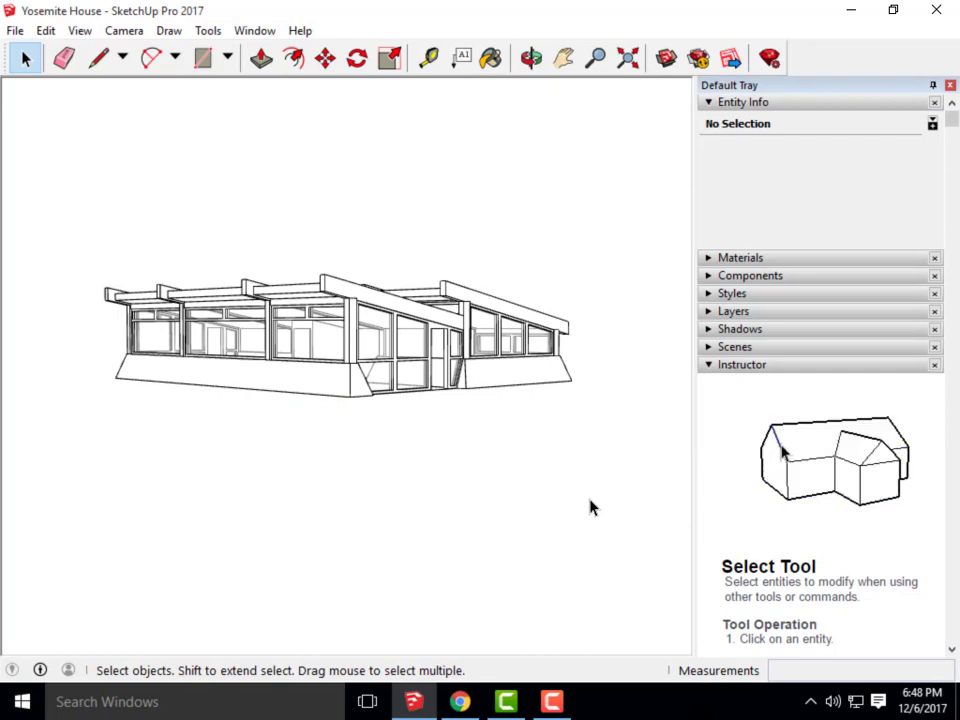
click(709, 347)
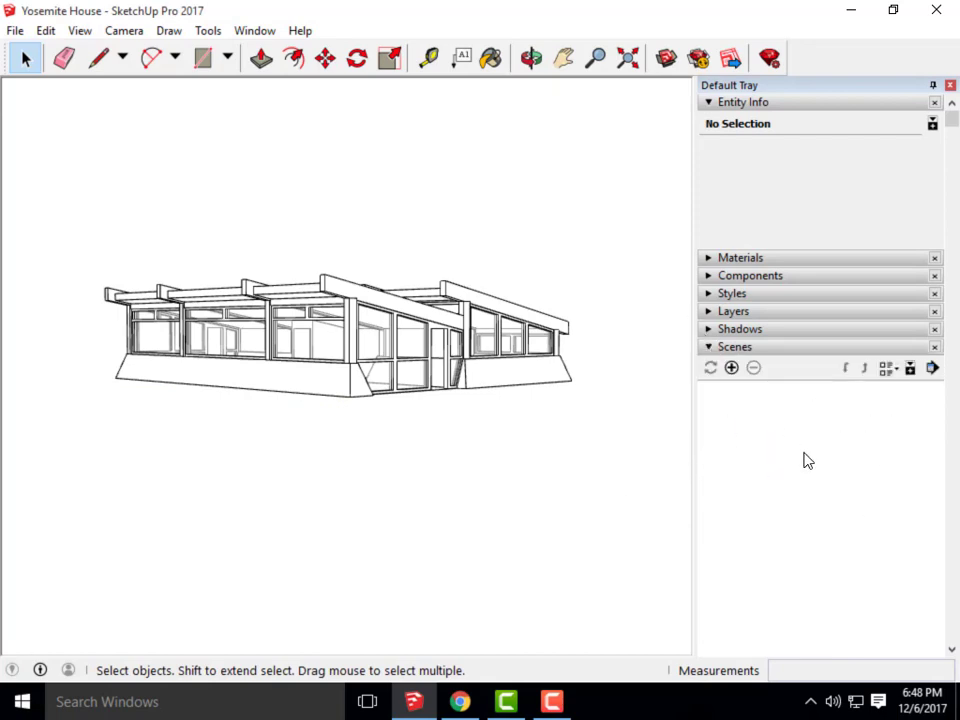
click(731, 367)
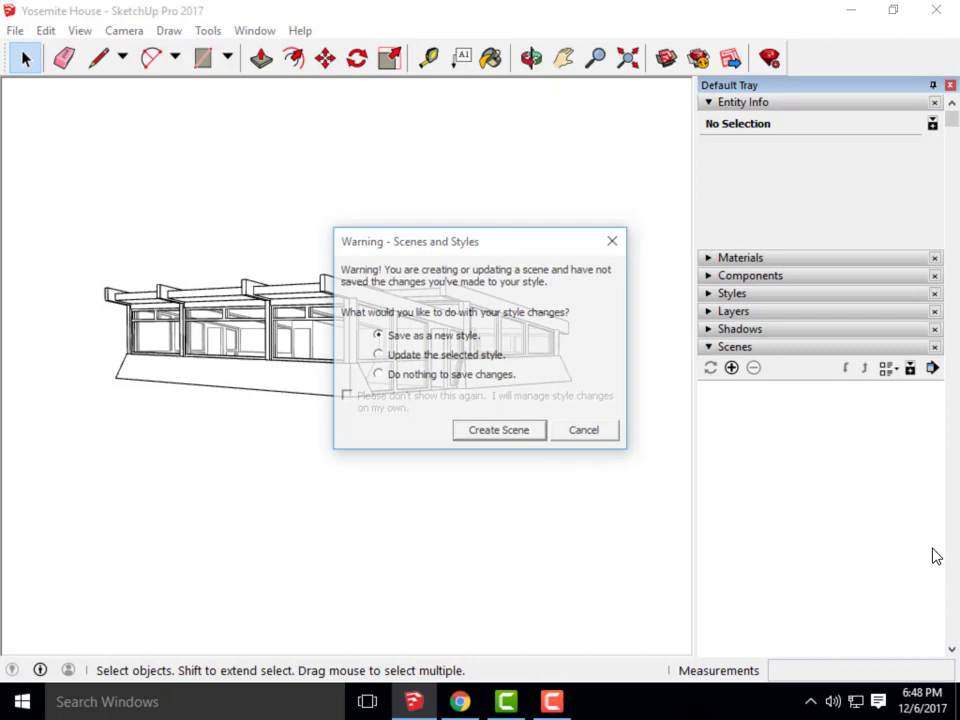
click(519, 433)
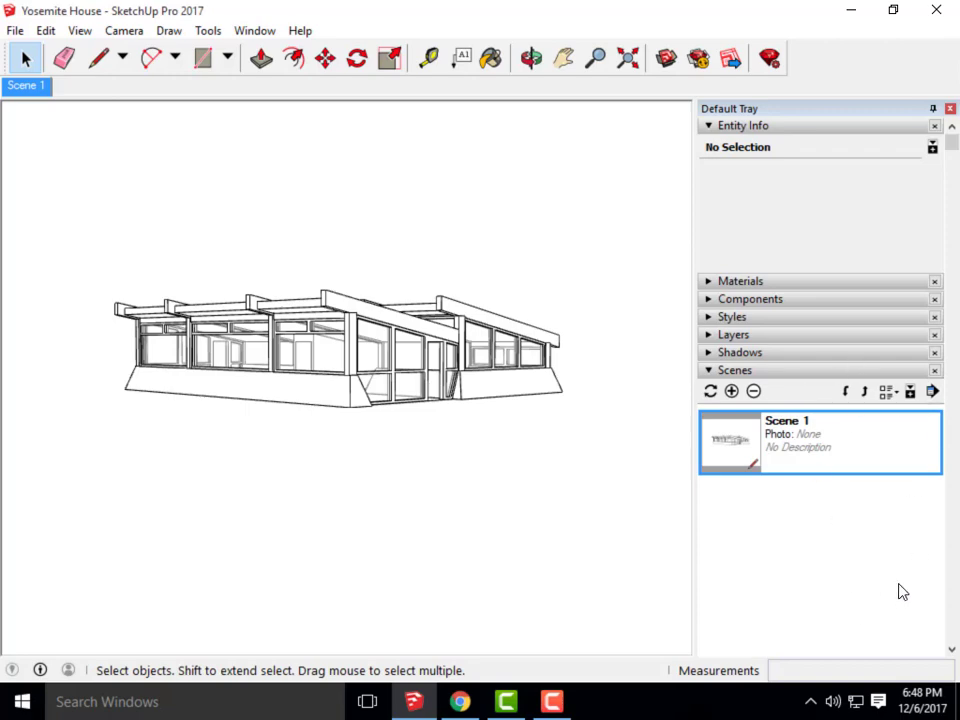
Look through the available style collections without applying a different style
drag(381, 386, 420, 490)
click(735, 455)
click(710, 317)
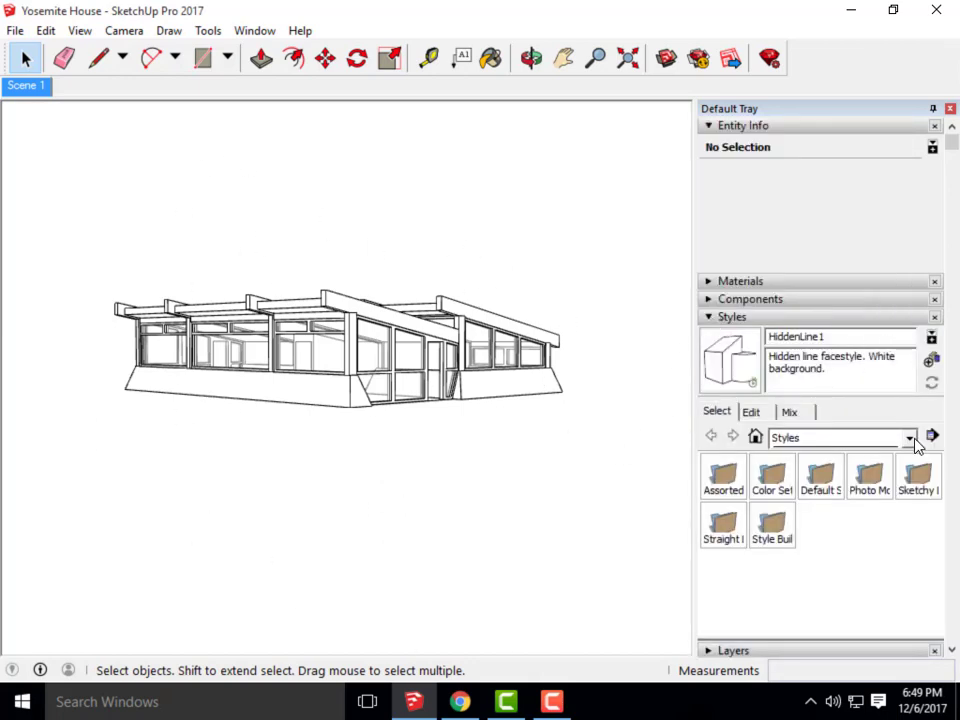
click(910, 438)
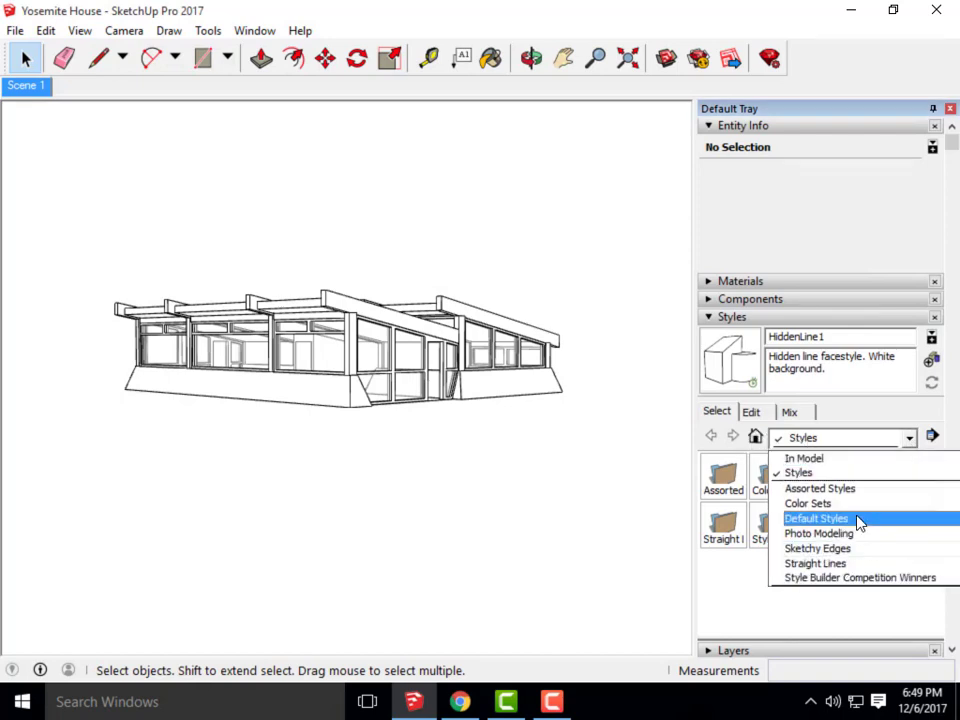
click(738, 246)
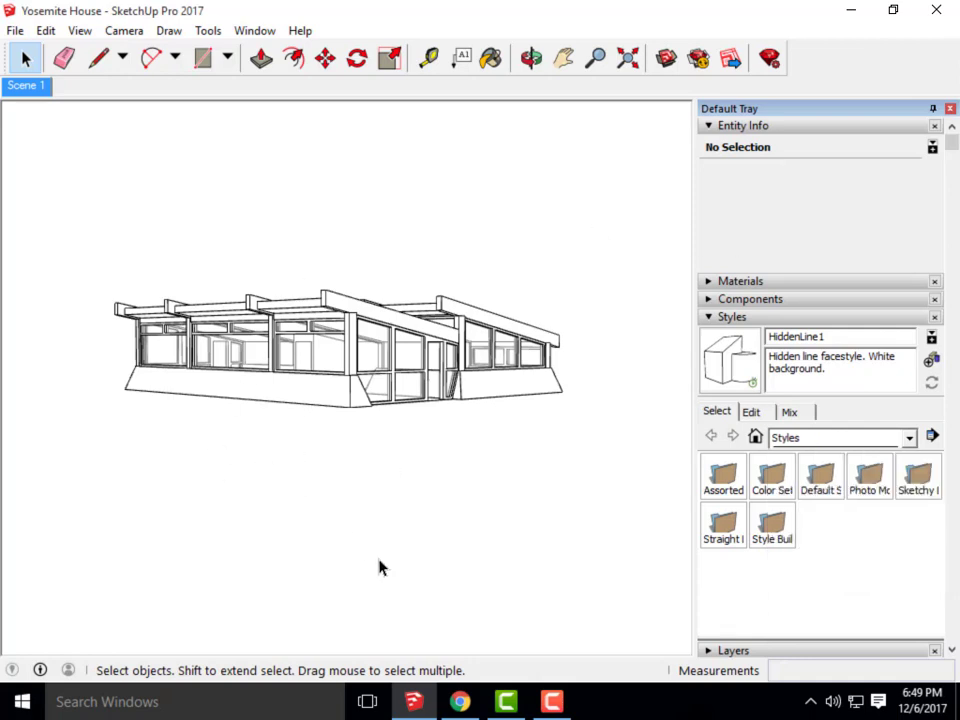
Start a 2D graphic export and browse to the ARCHI 135 folder on the SAMSUNG (E:) drive
click(16, 31)
mouse_move(80, 307)
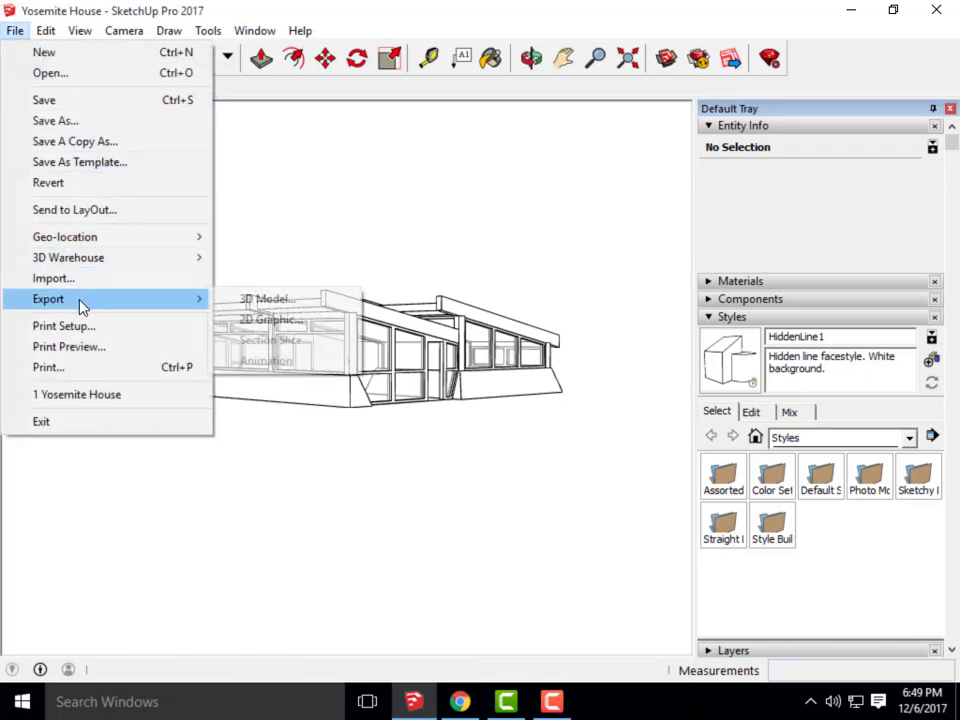
click(255, 320)
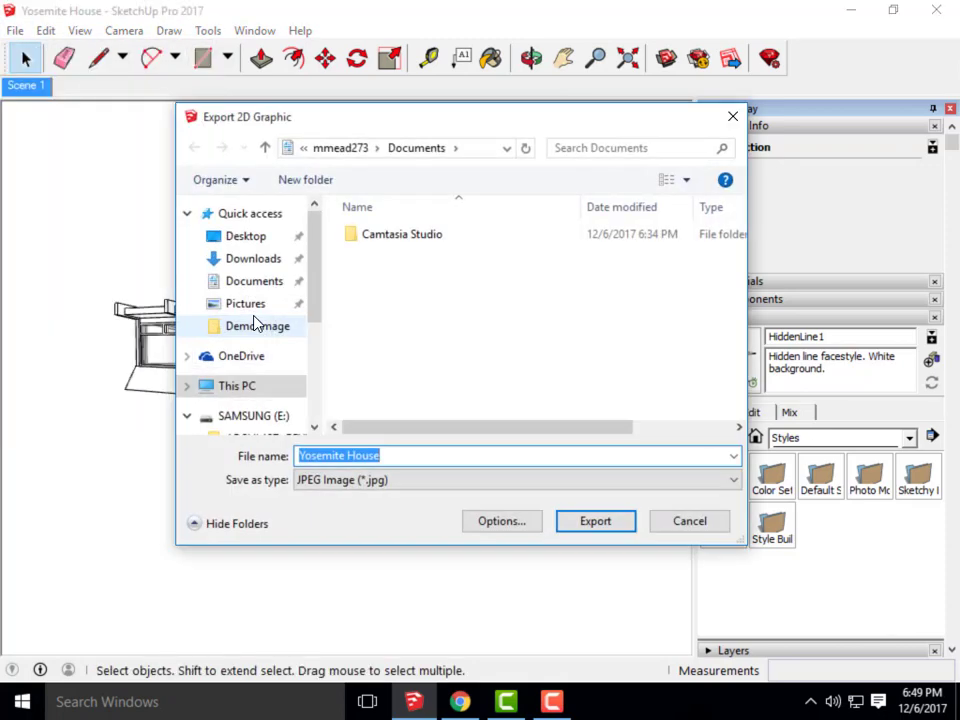
drag(311, 285, 316, 350)
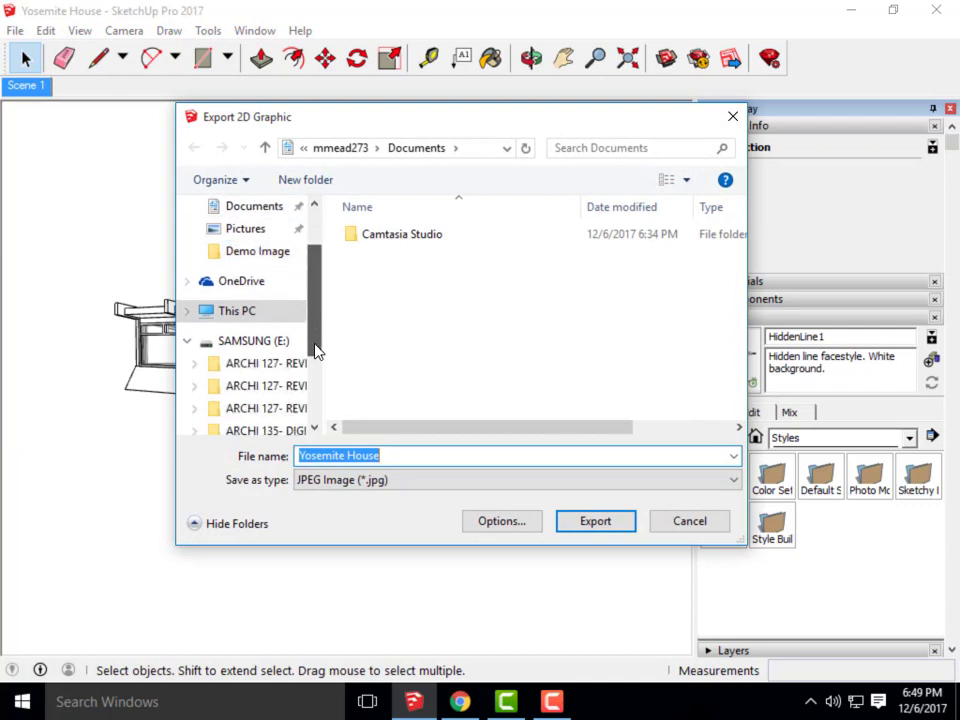
scroll(296, 386, down, 5)
click(296, 305)
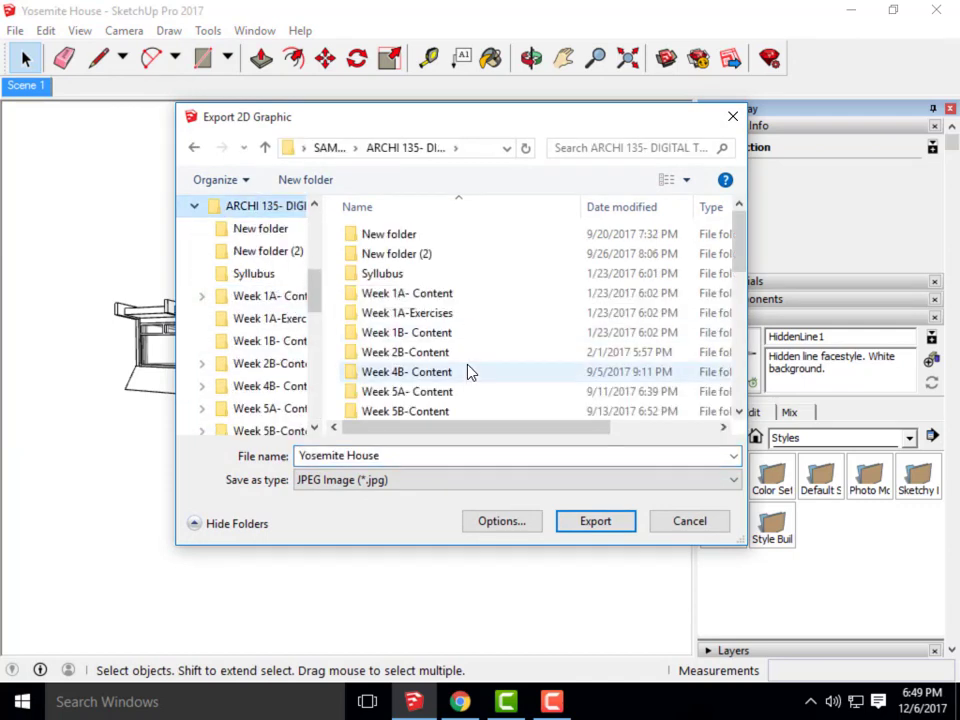
scroll(550, 336, down, 6)
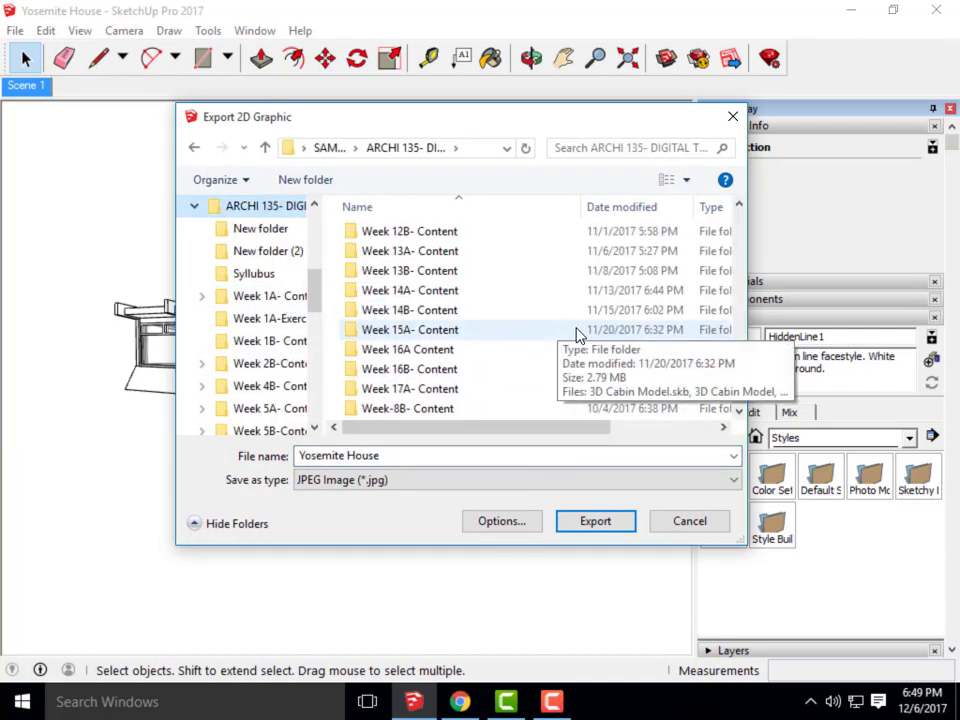
Create a folder named "Week 17B- Content" in the ARCHI 135 folder and open it as the export location
right_click(534, 413)
mouse_move(606, 588)
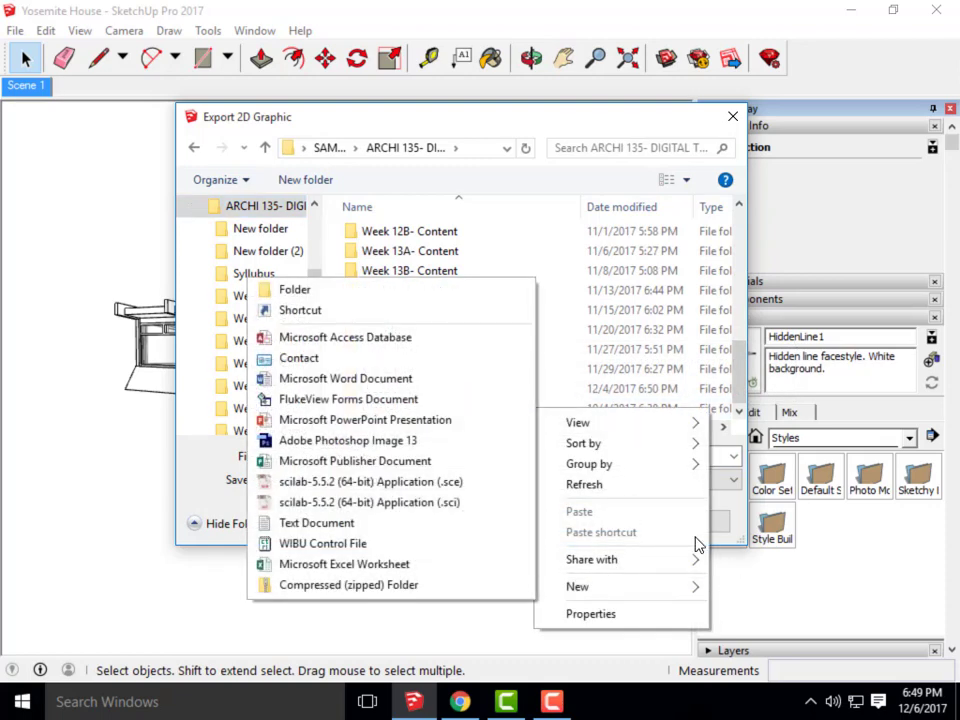
click(440, 291)
text(W)
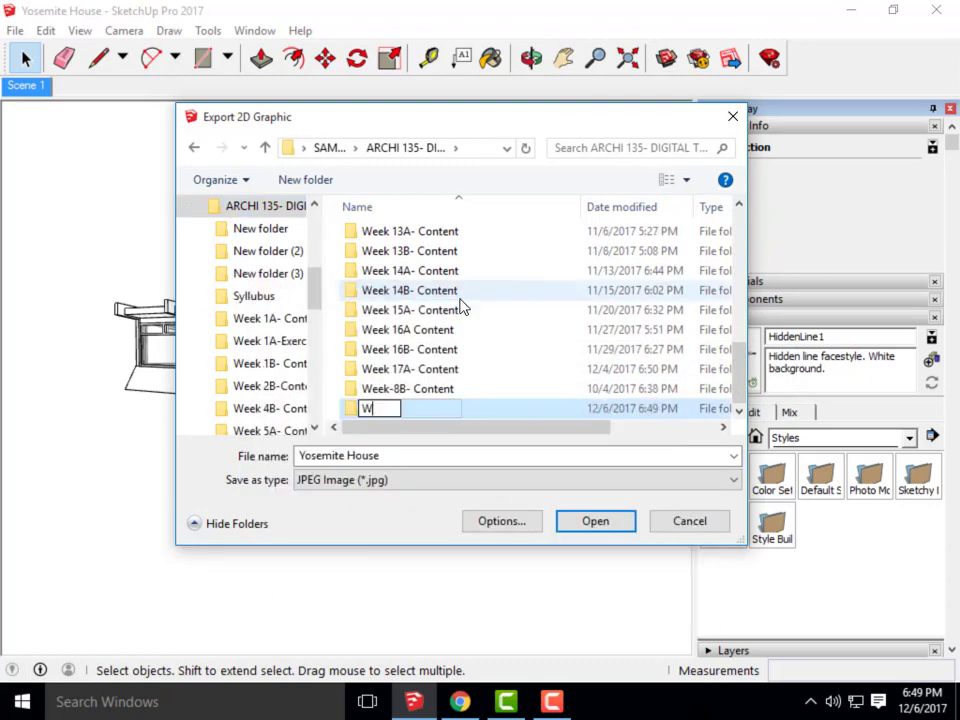
text(eek 17B)
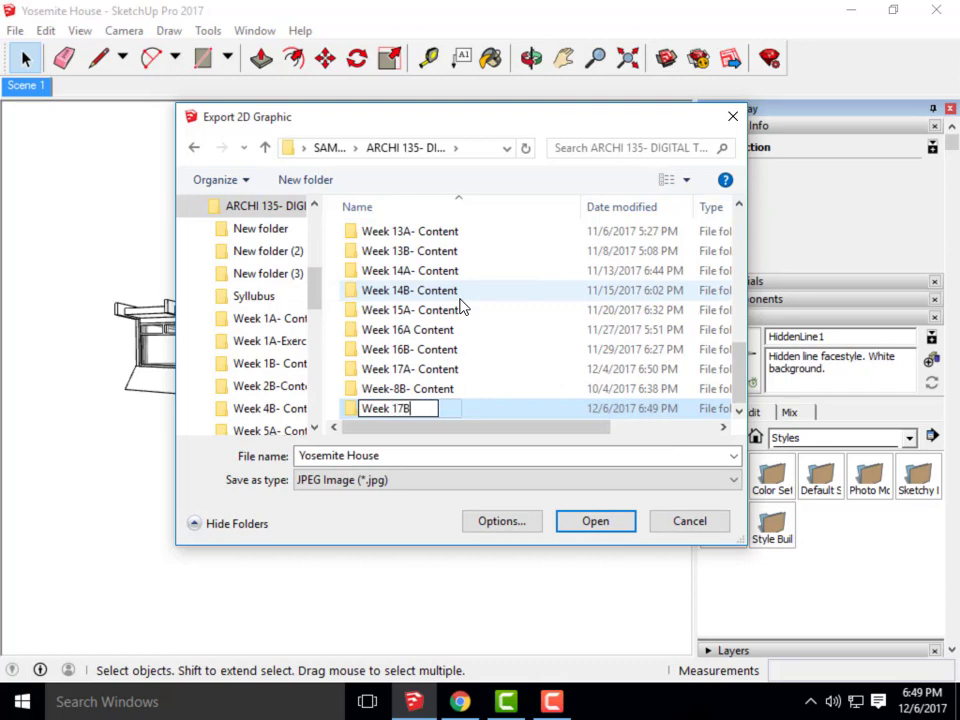
text(- Content)
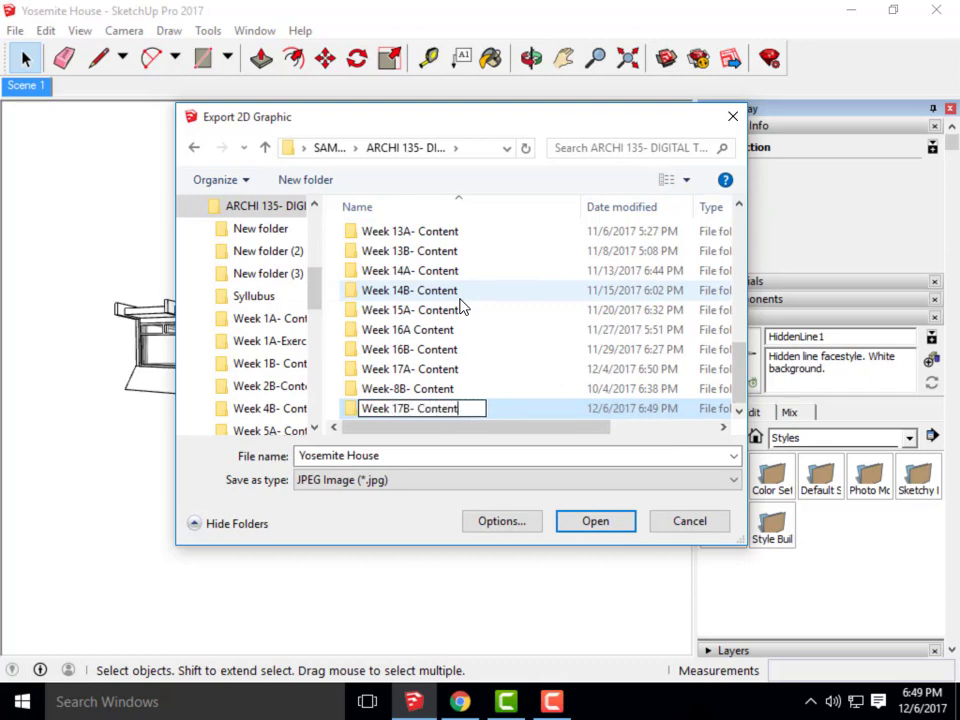
key(Return)
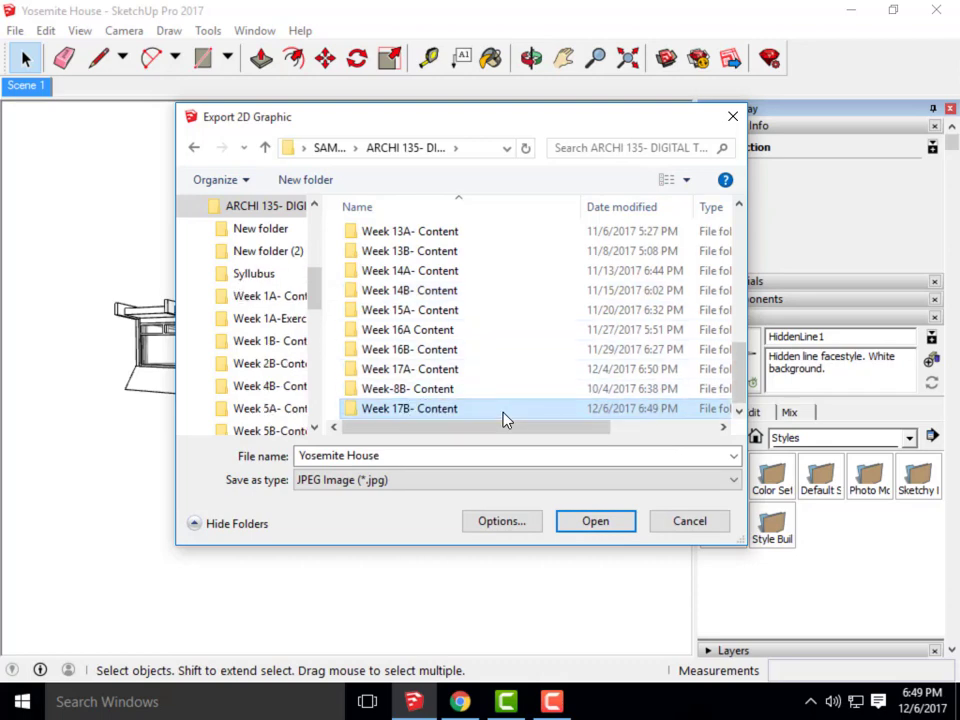
double_click(480, 418)
Name the JPEG export "Yosemite House-Perspective- Hidden Line"
double_click(436, 457)
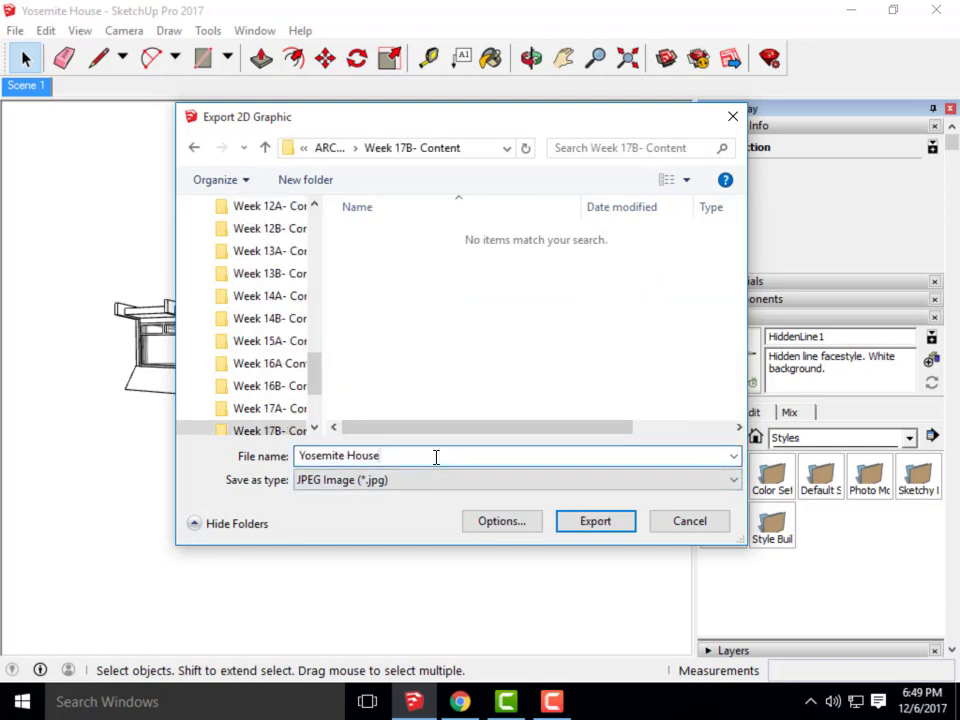
text(-Perspective- Hidden Line)
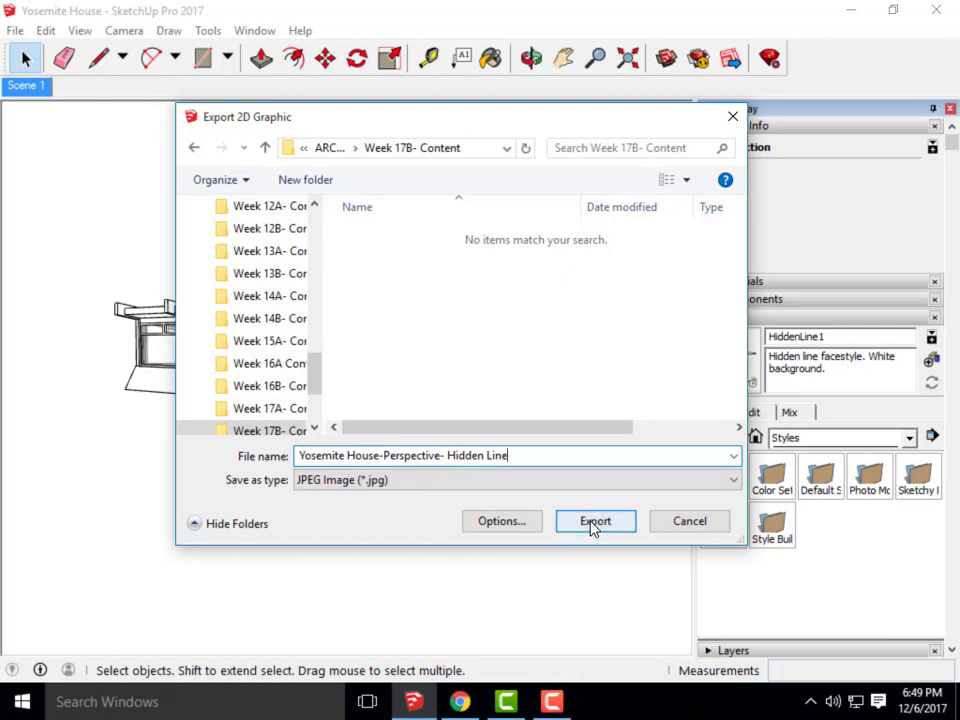
Turn off using the view size, set the image width to 4000 pixels, and export the hidden-line JPEG
click(491, 521)
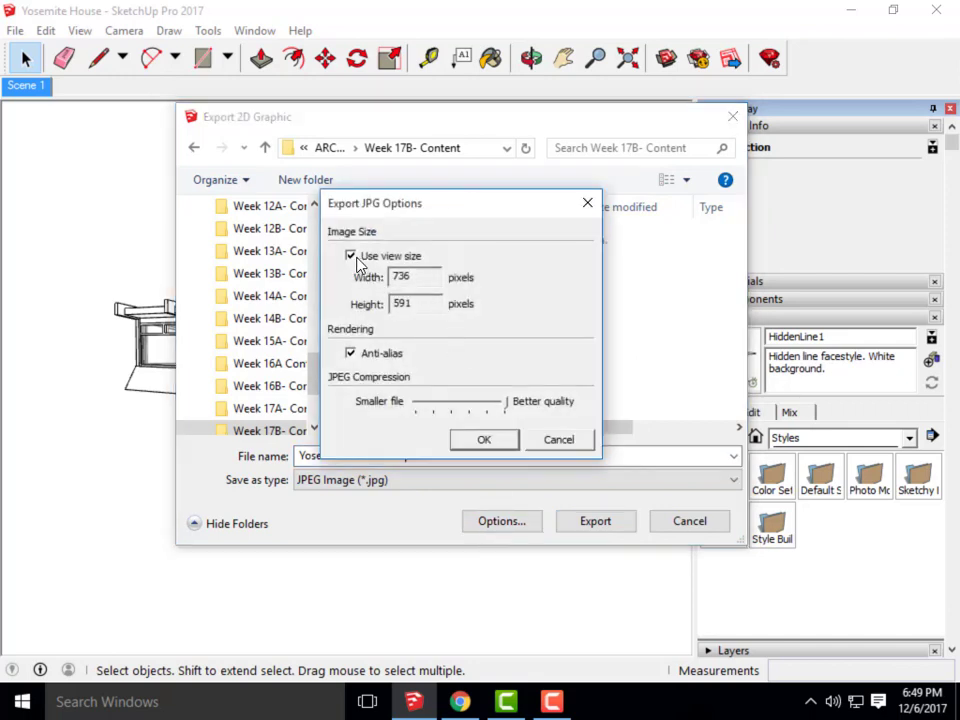
click(351, 258)
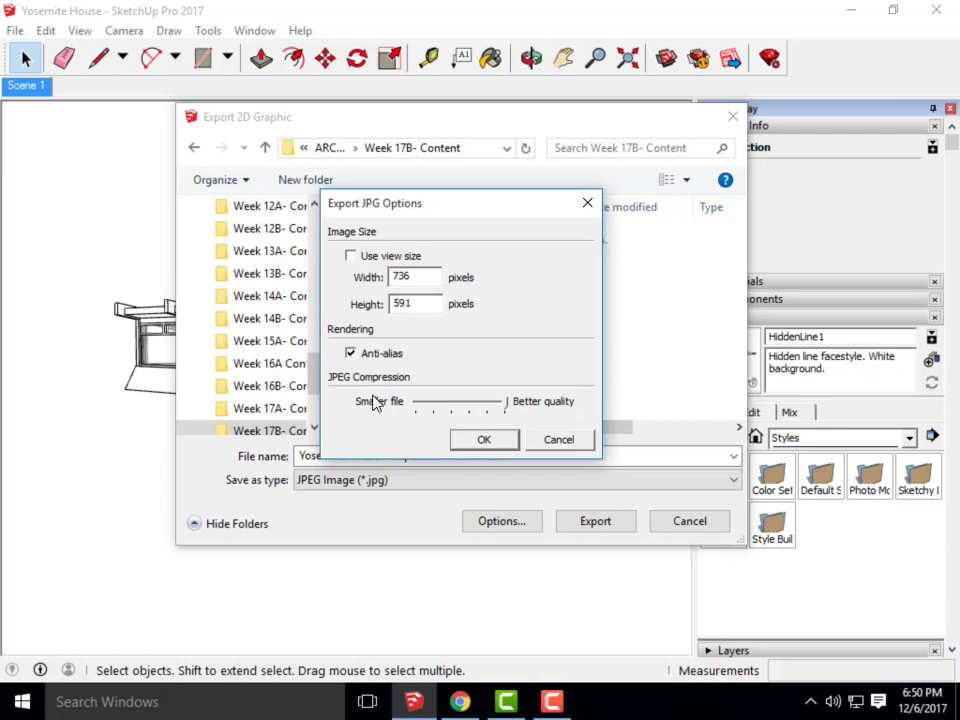
drag(438, 277, 365, 276)
text(4000)
click(490, 441)
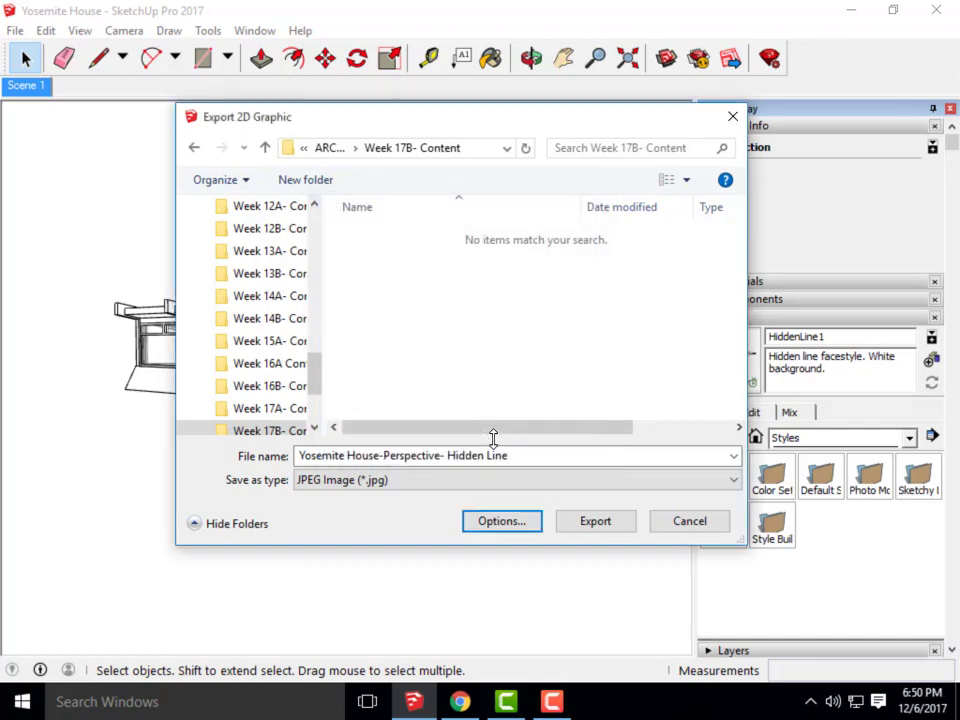
click(594, 521)
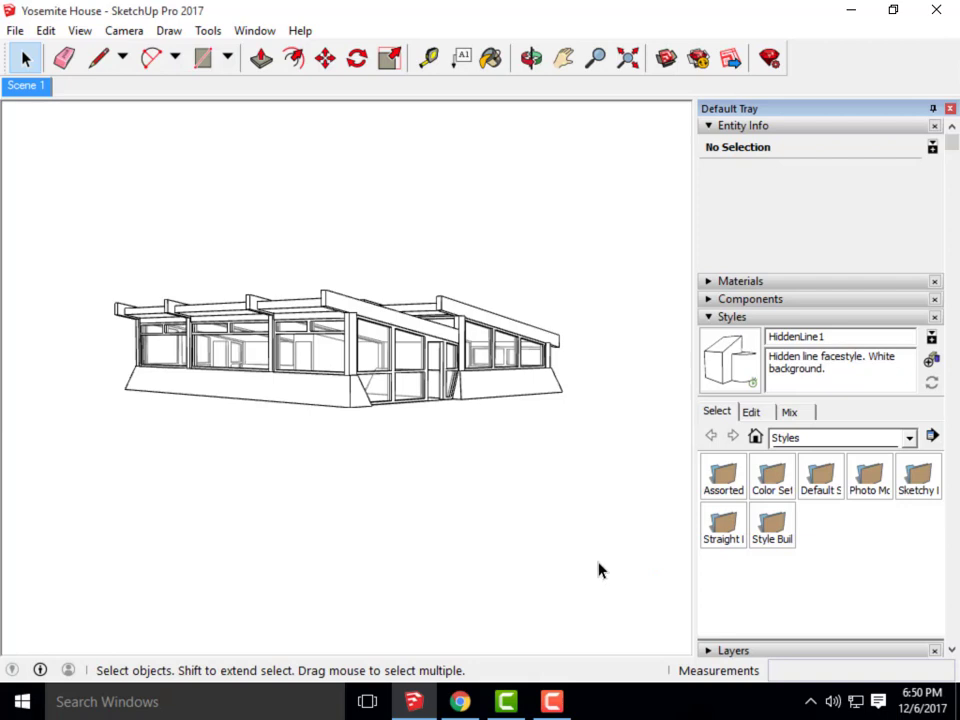
Try out several styles from the Sketchy Edges collection on the house and settle on Permanent Marker Fine
double_click(922, 487)
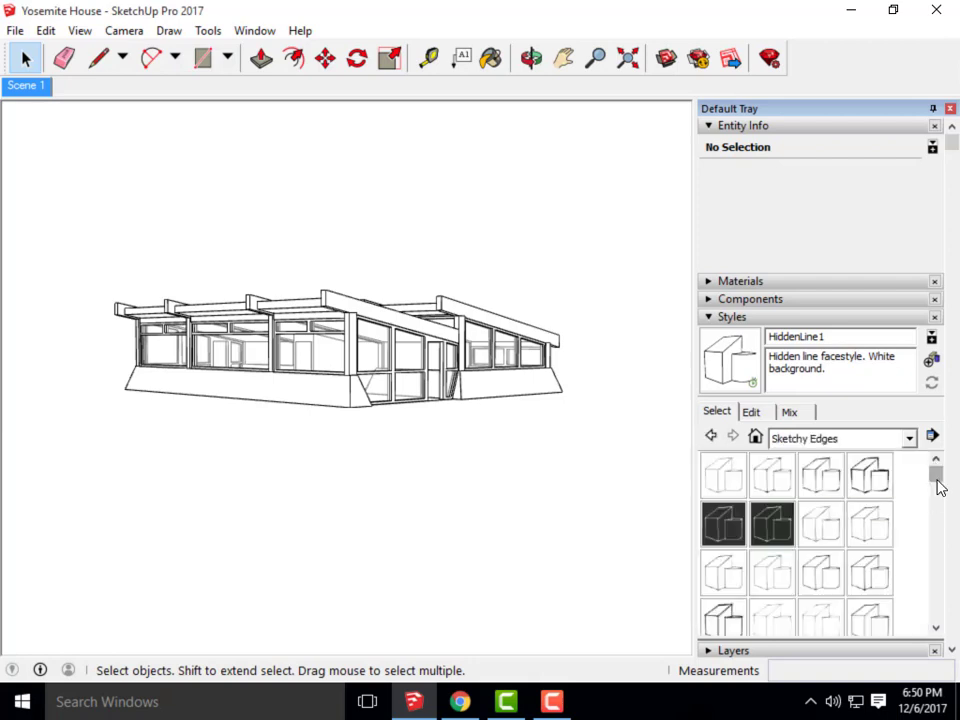
drag(936, 484, 938, 529)
click(876, 576)
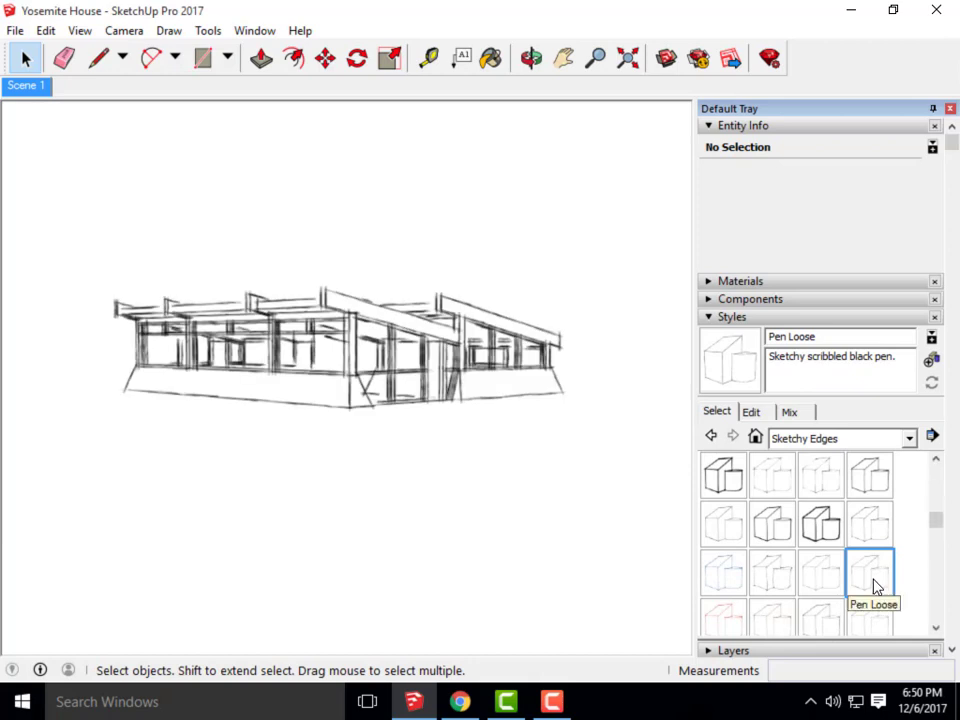
scroll(836, 515, down, 2)
click(838, 506)
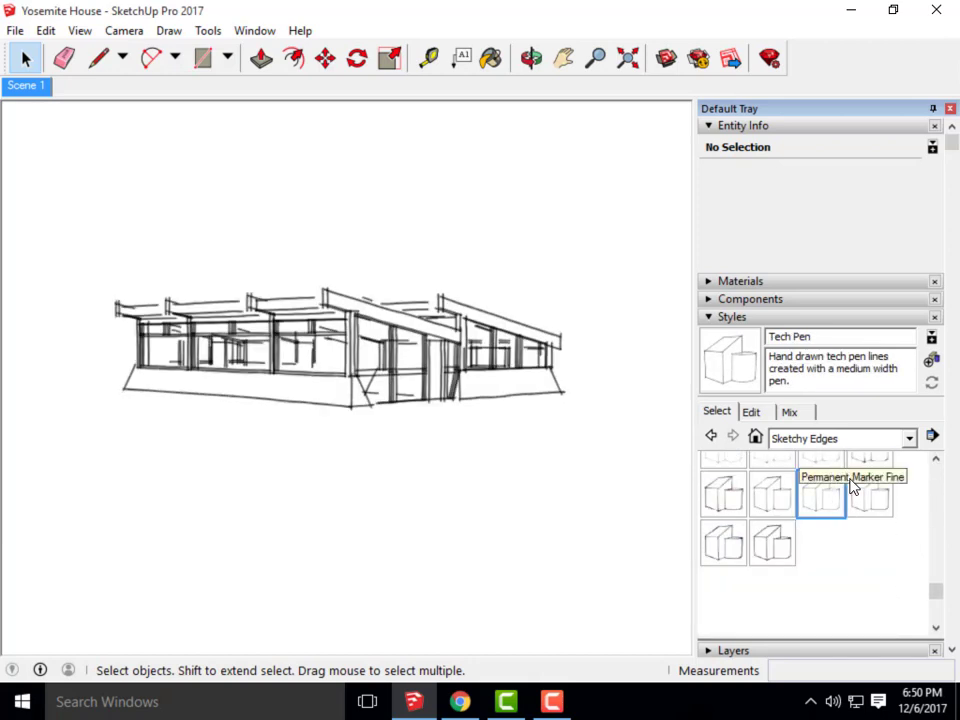
click(855, 490)
click(872, 463)
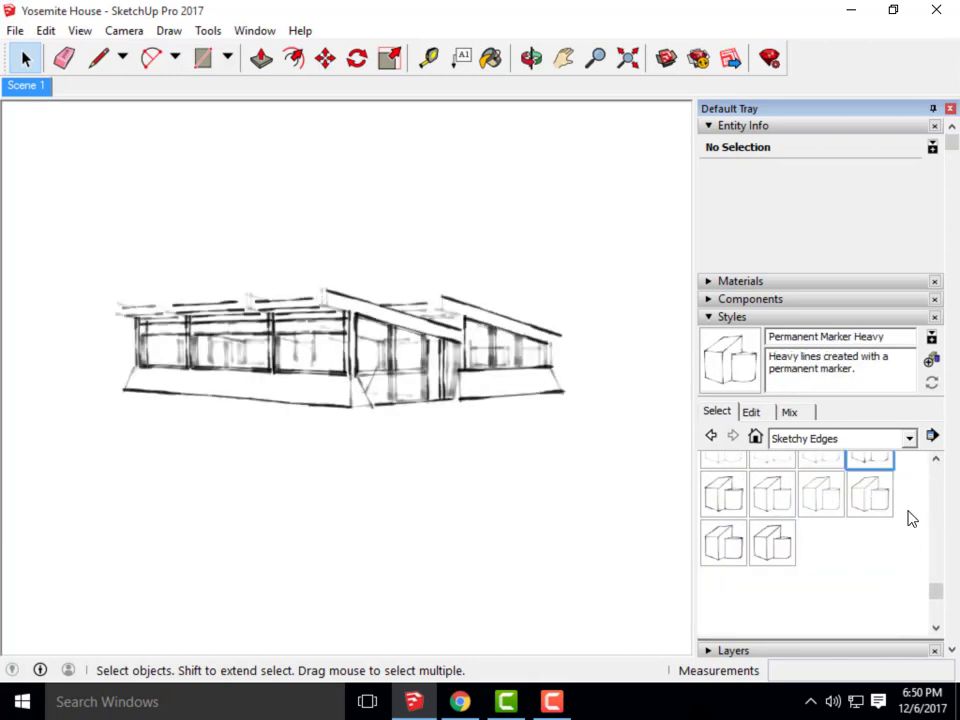
click(834, 463)
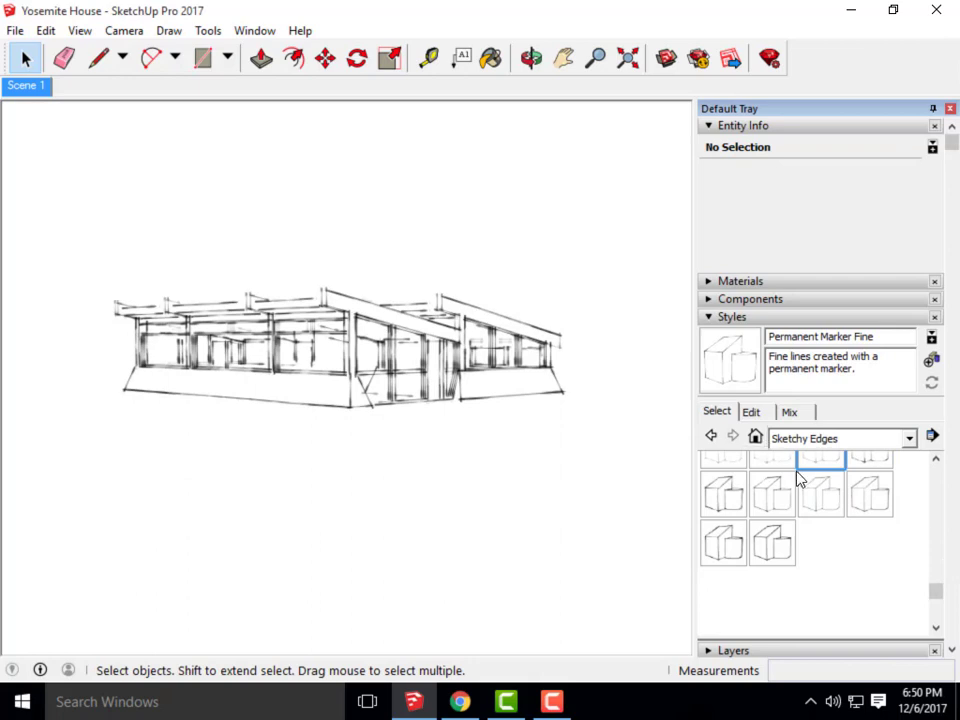
scroll(825, 572, up, 2)
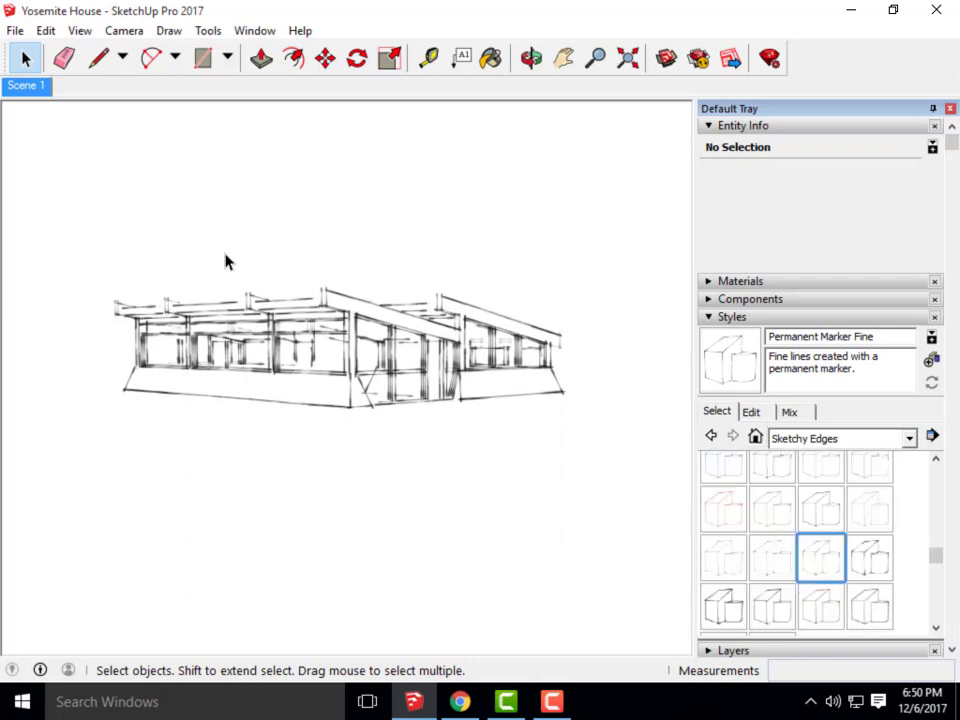
Export the view as a JPEG named "Yosemite House-Perspective- Permenant Marker" in the Week 17B- Content folder
click(16, 31)
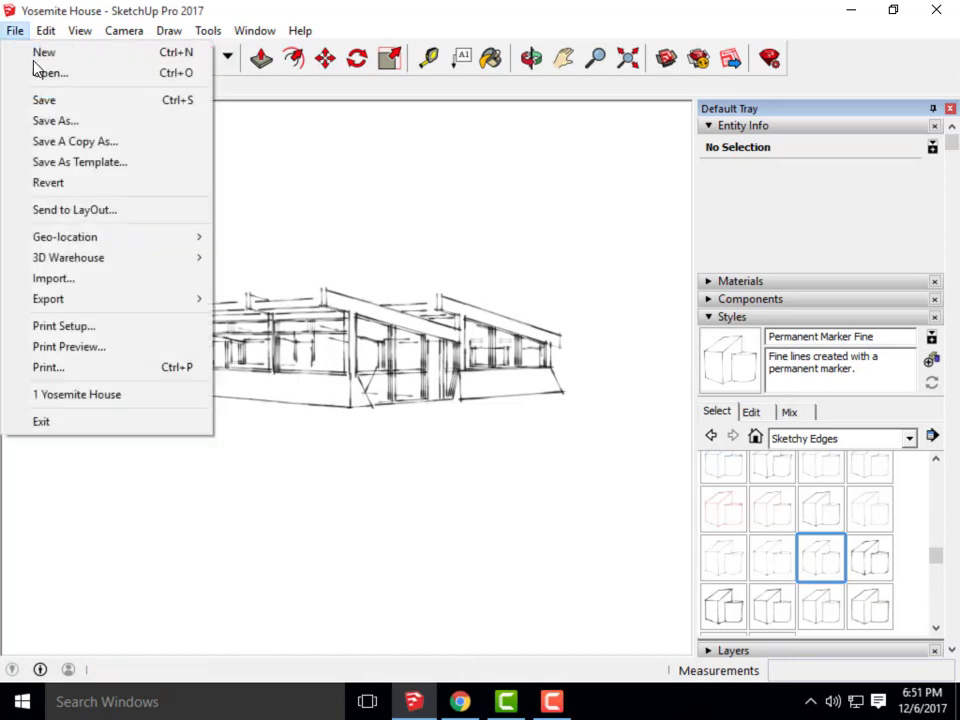
mouse_move(56, 300)
click(252, 317)
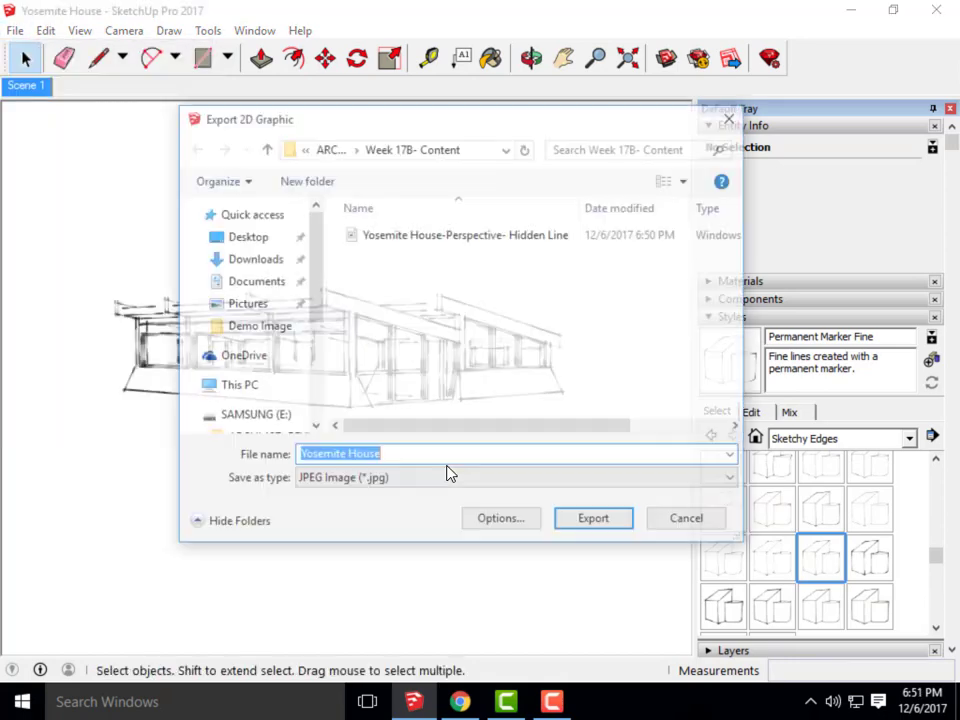
click(483, 238)
click(512, 455)
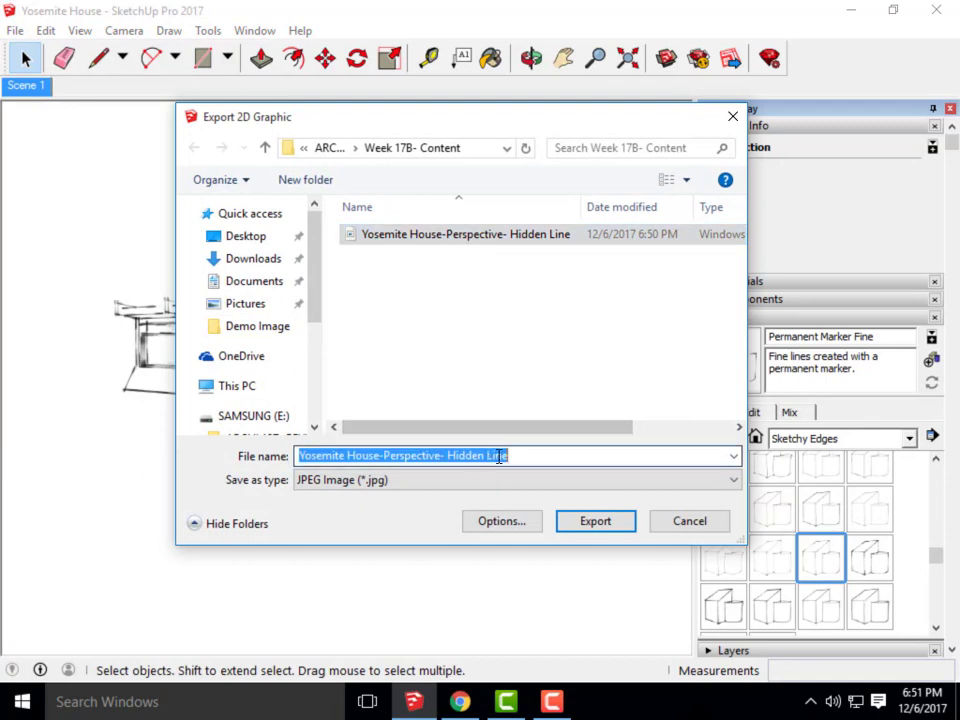
click(512, 455)
key(ctrl+shift+Left)
key(ctrl+shift+Left)
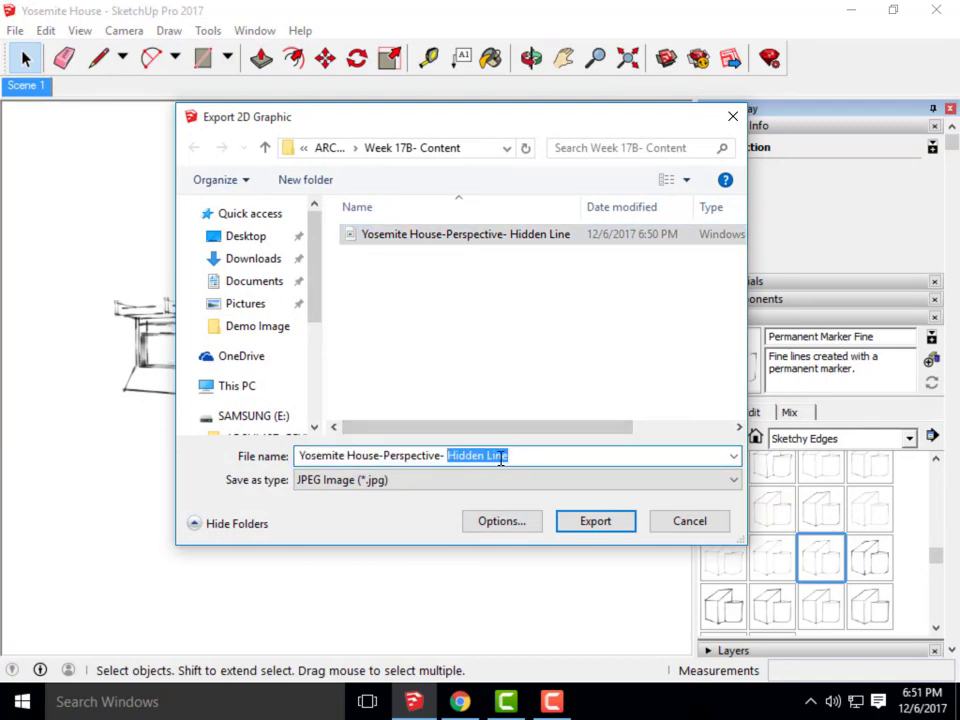
text(Per)
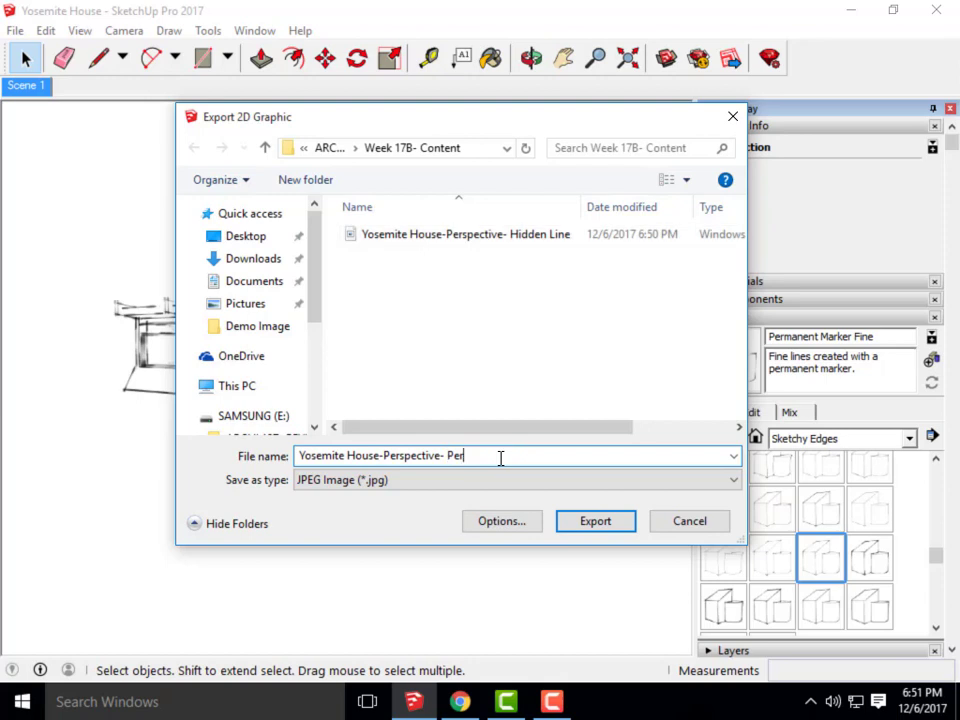
text(menant Marker)
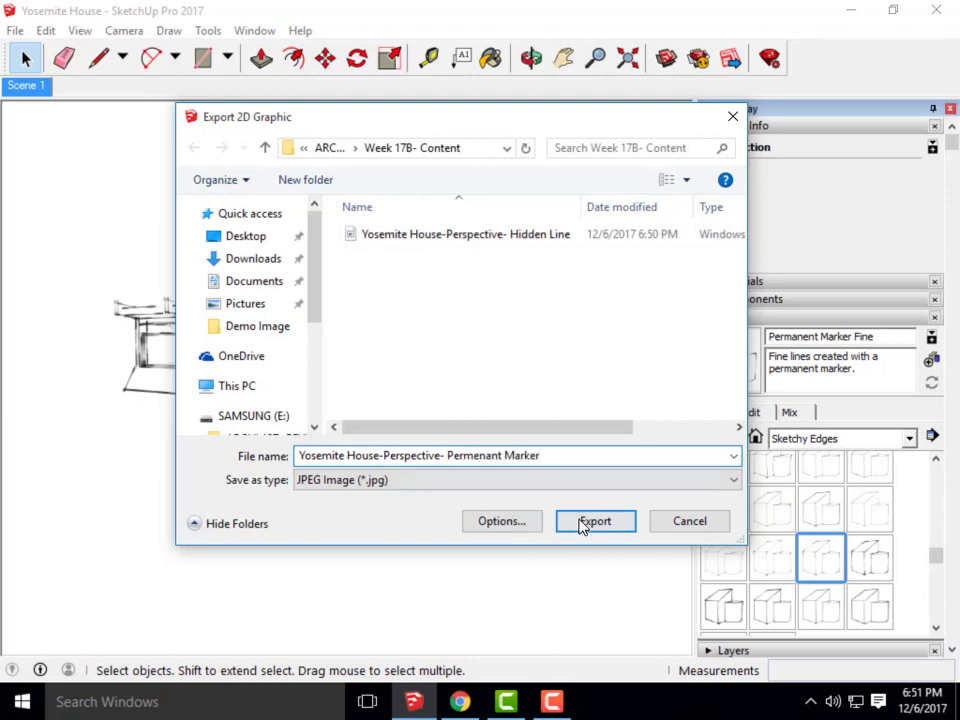
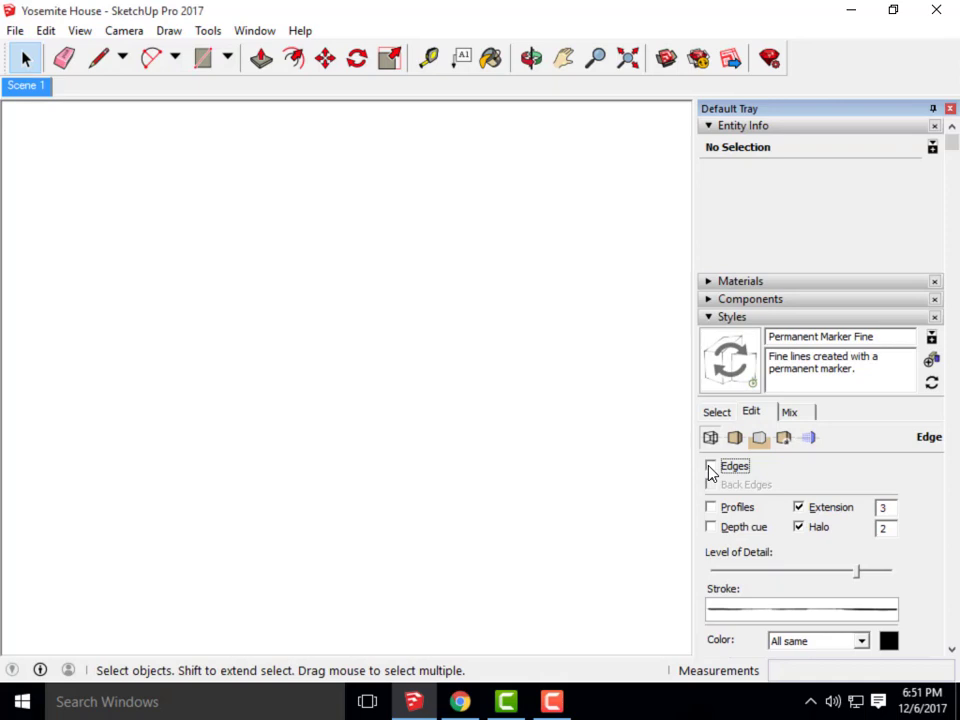
Turn the style's edges back on and display shadows with the time set to 11:53 AM
click(710, 466)
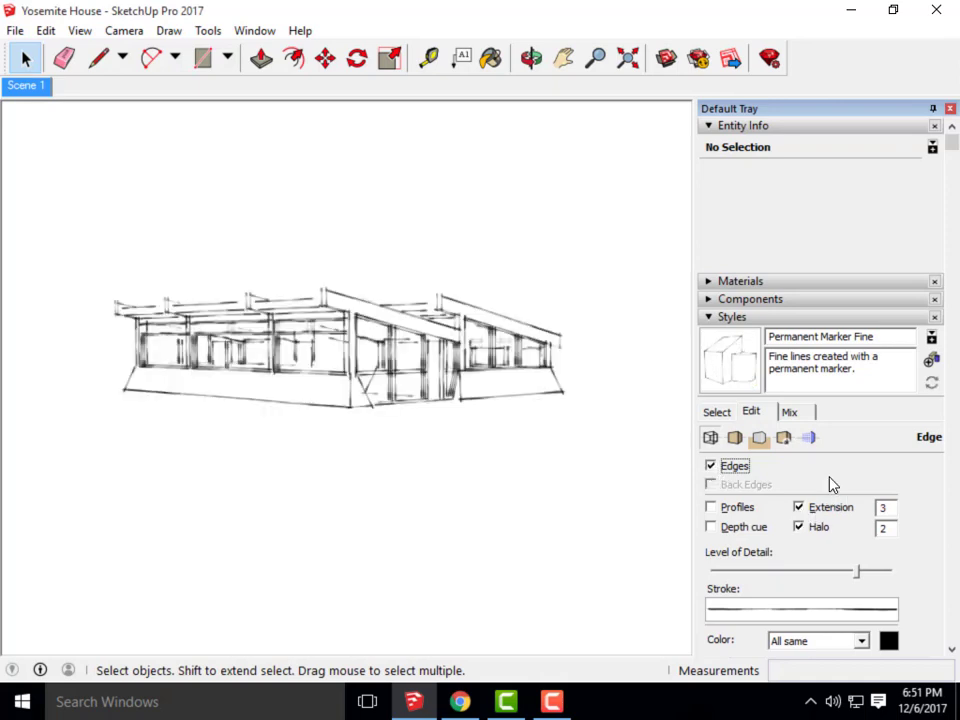
scroll(831, 446, down, 5)
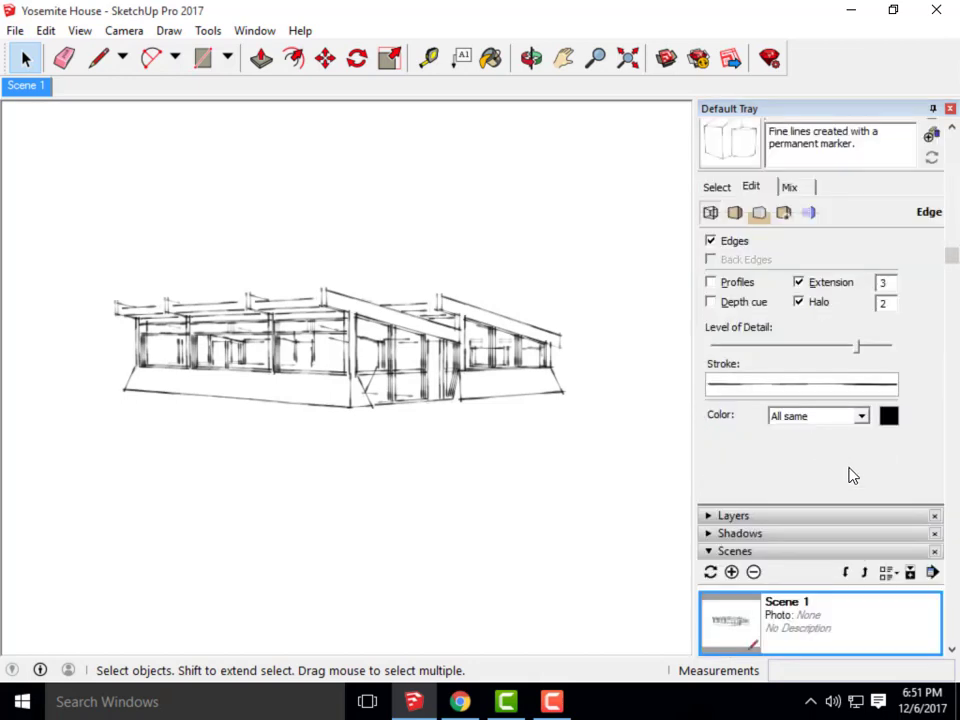
click(722, 421)
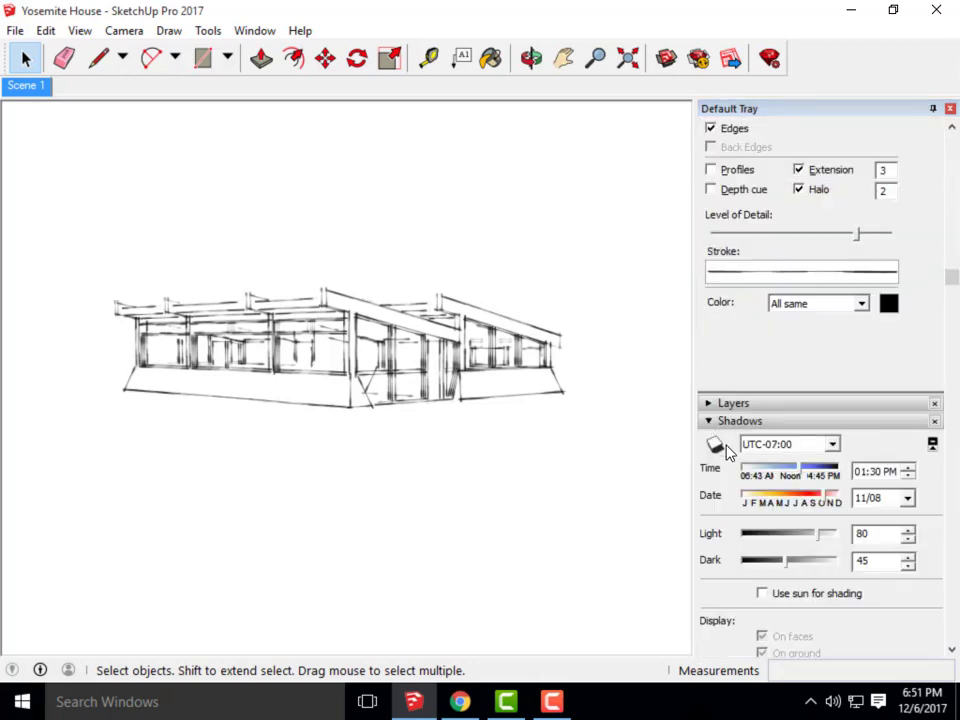
click(724, 448)
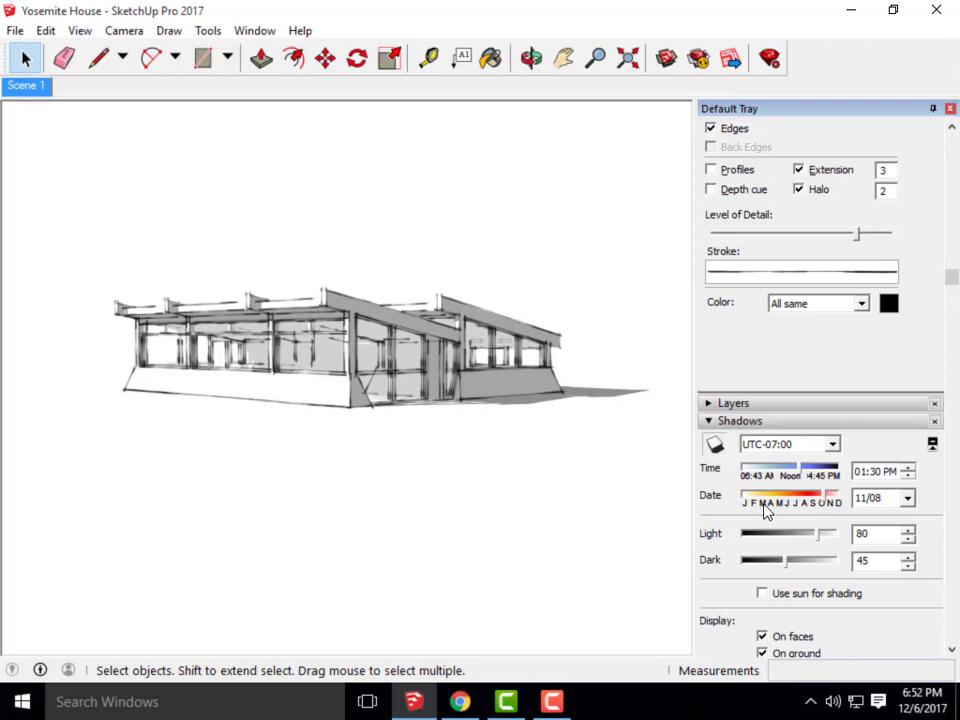
drag(810, 475, 794, 476)
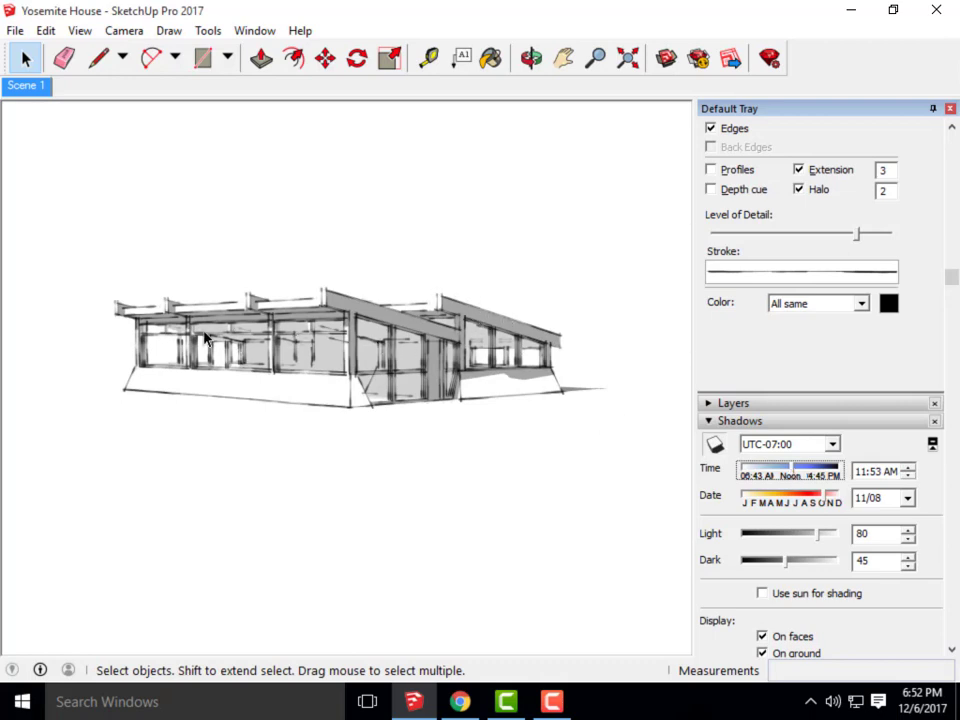
click(36, 274)
click(254, 343)
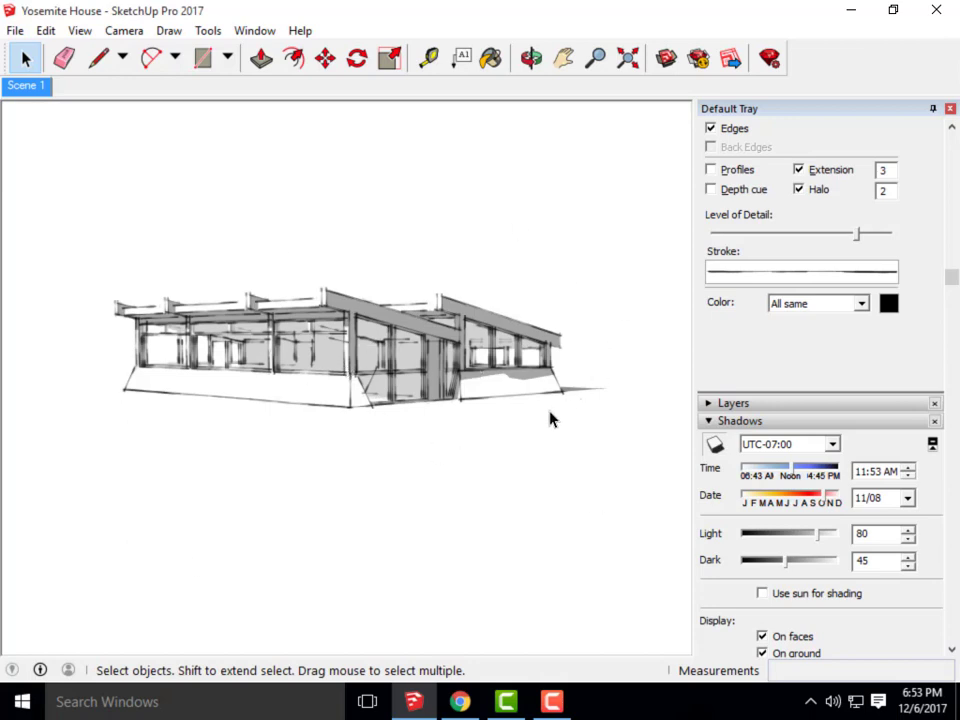
Hide the style's edges and export the shadows-only view as a JPEG named "Yosemite House-Perspective- Shadows"
scroll(821, 396, up, 5)
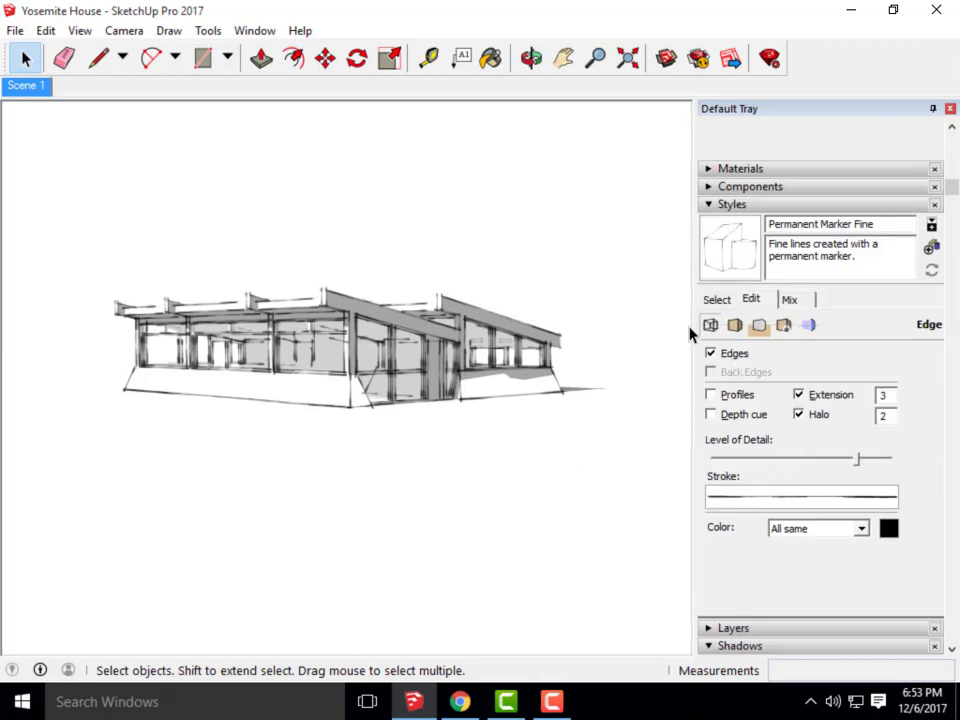
click(711, 354)
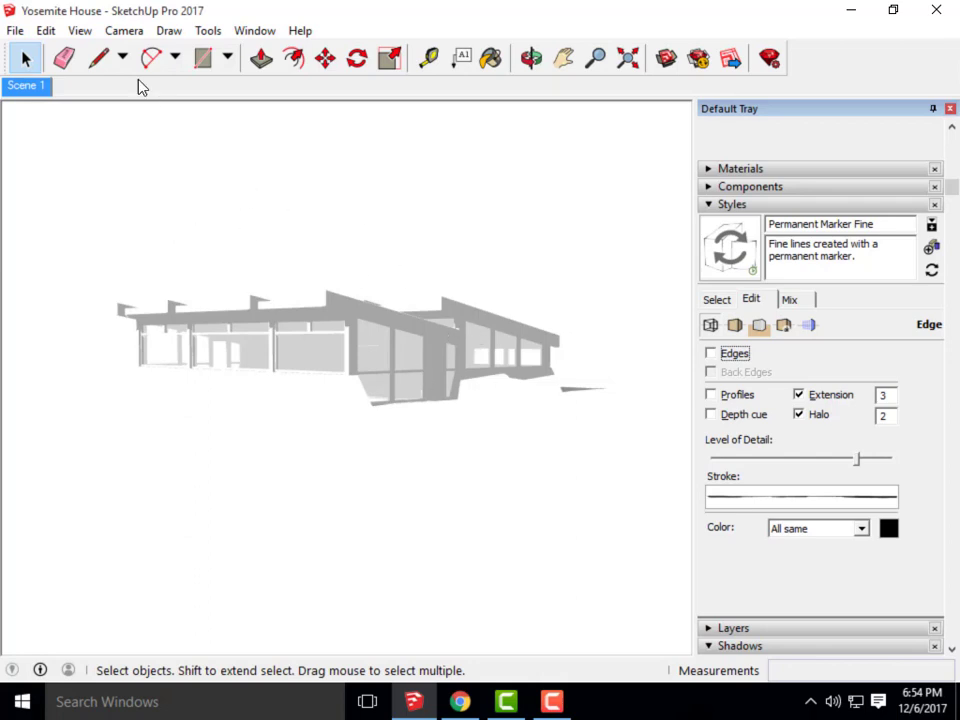
click(18, 32)
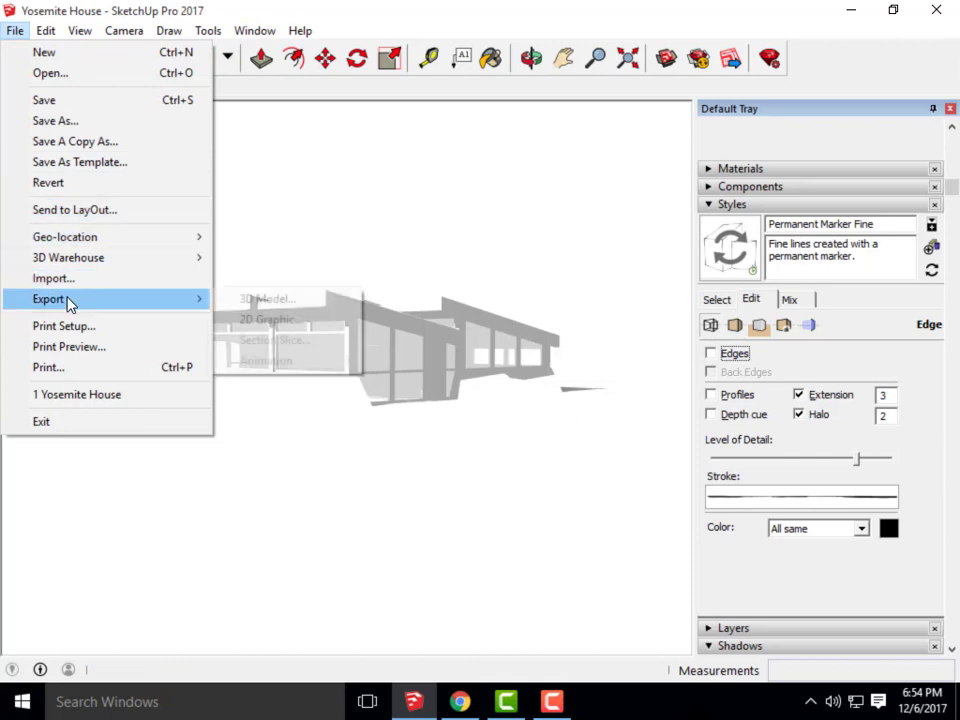
click(280, 320)
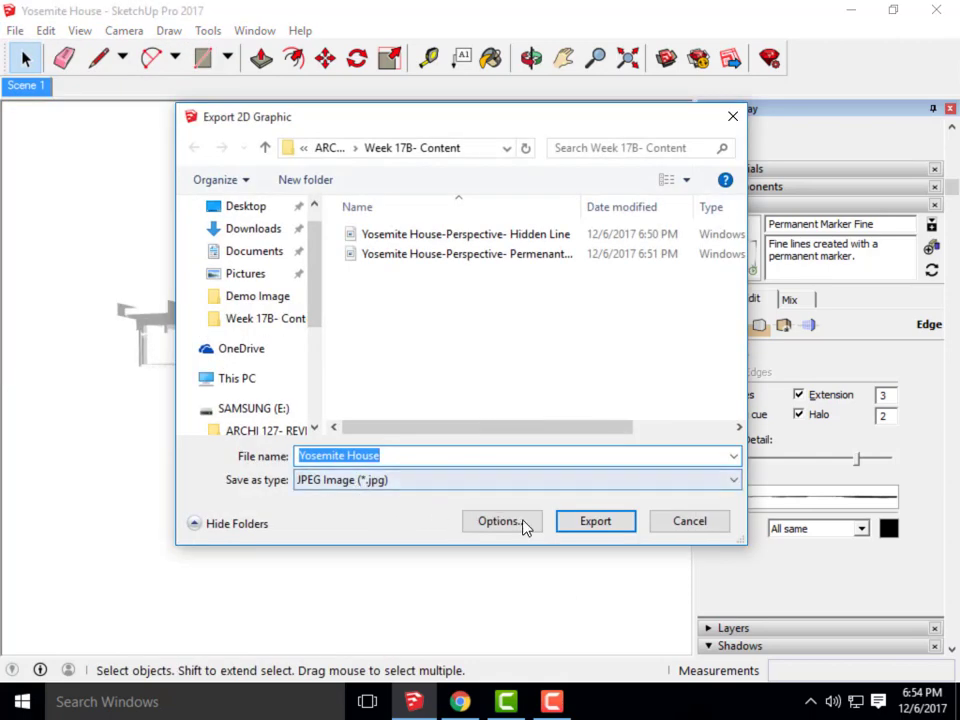
click(415, 259)
click(564, 456)
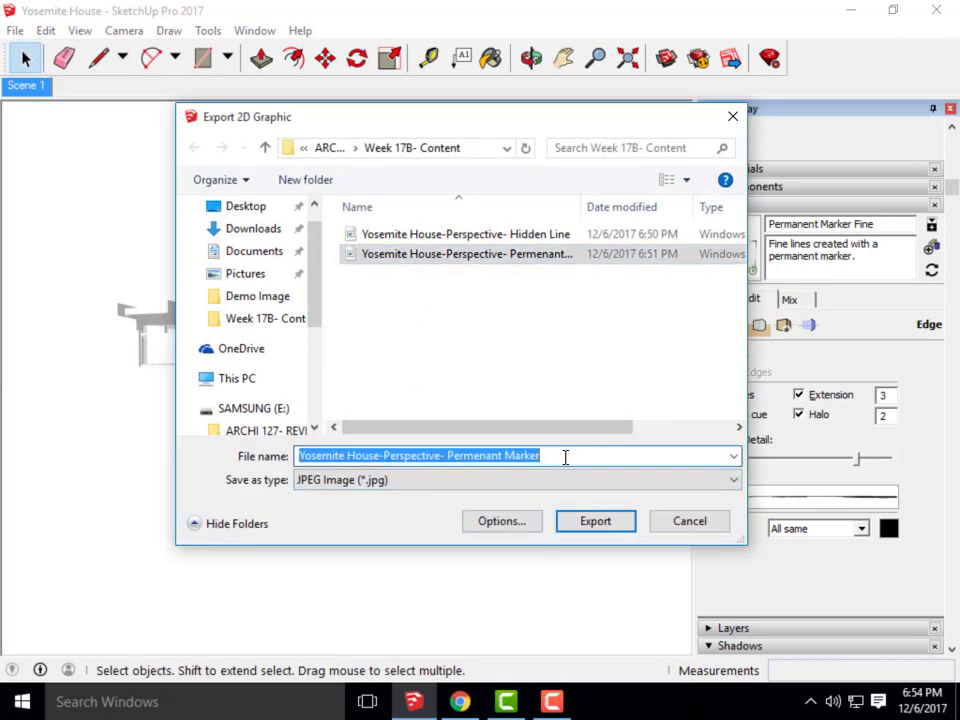
click(551, 456)
drag(551, 456, 451, 461)
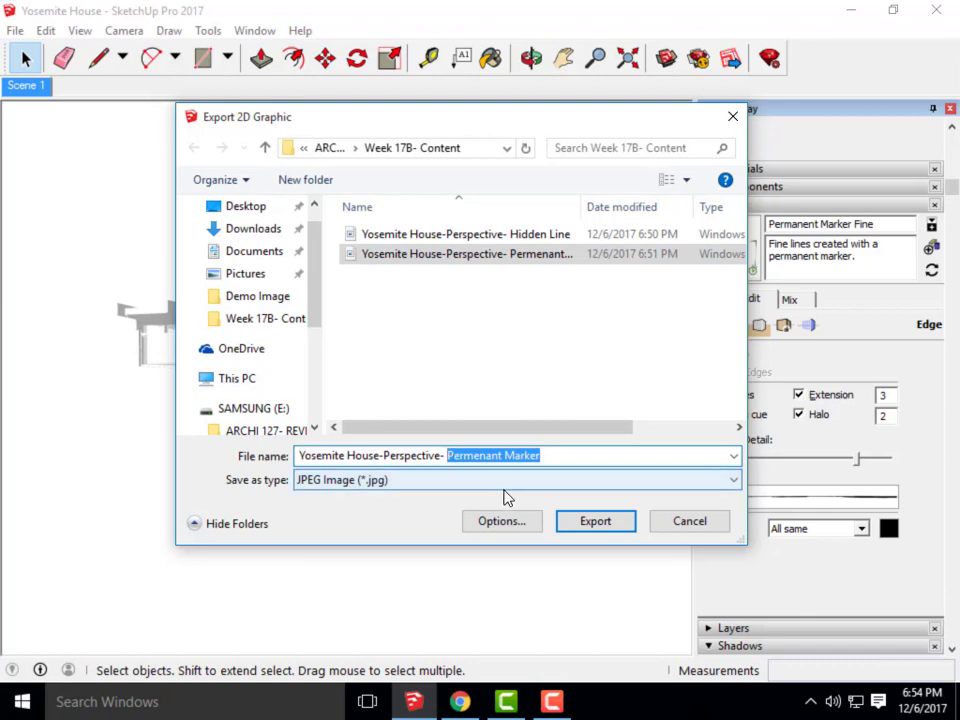
text(Shadows)
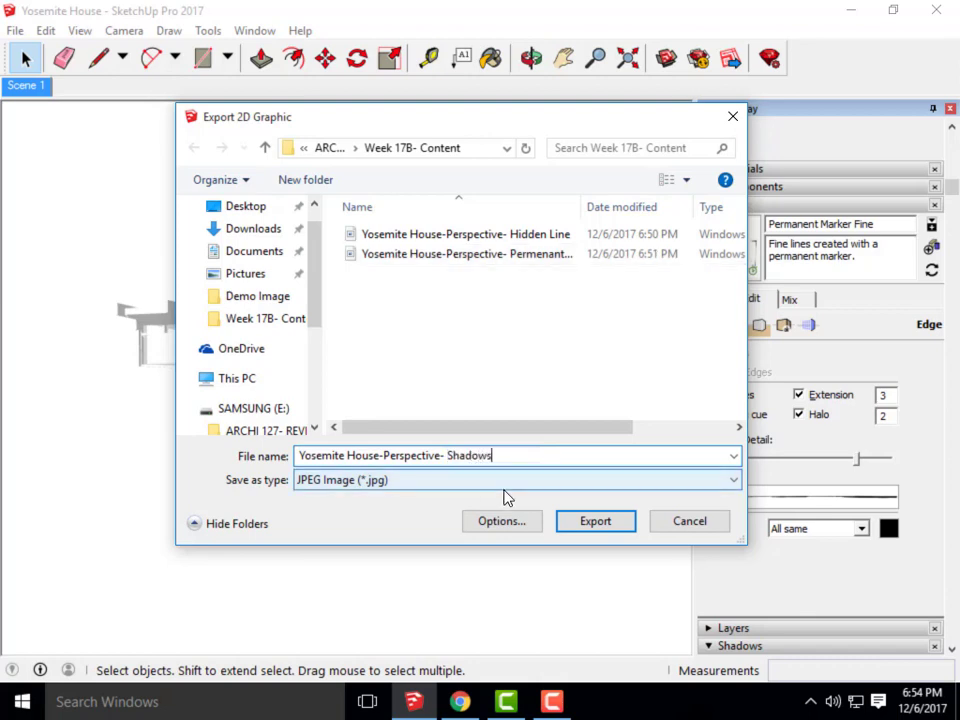
click(612, 530)
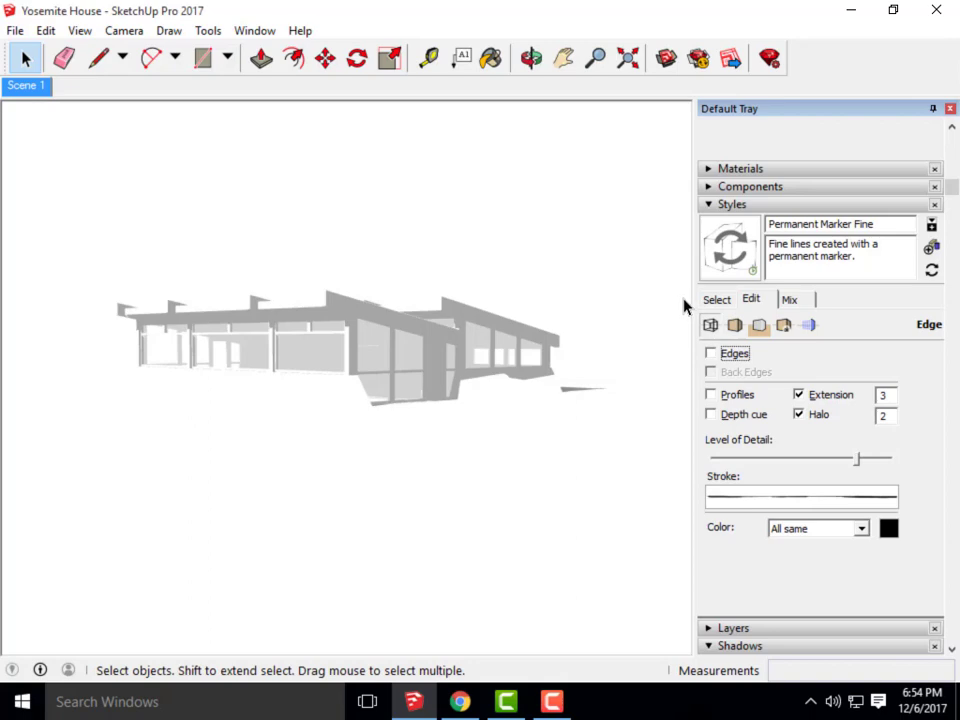
Minimize the model window and launch Adobe Photoshop CS6 (64 Bit)
click(851, 10)
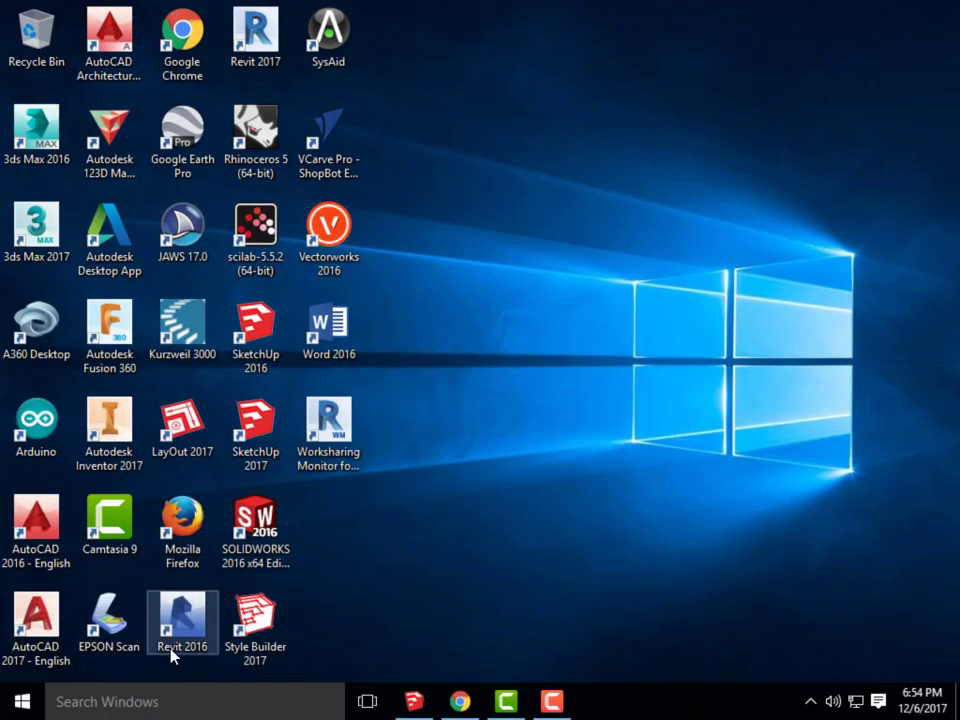
click(300, 700)
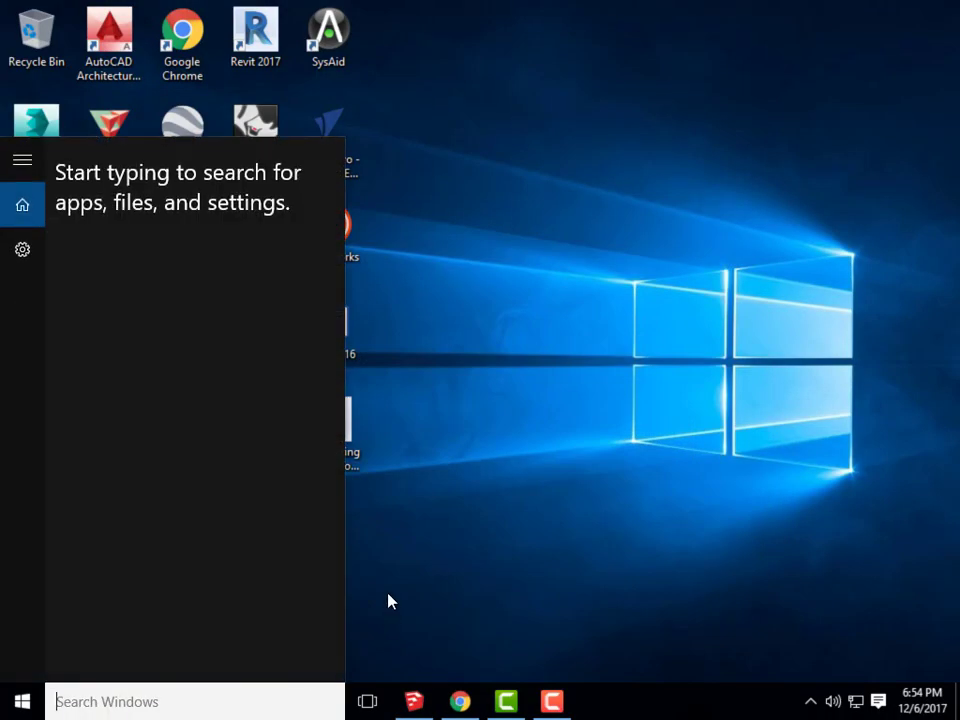
text(phot)
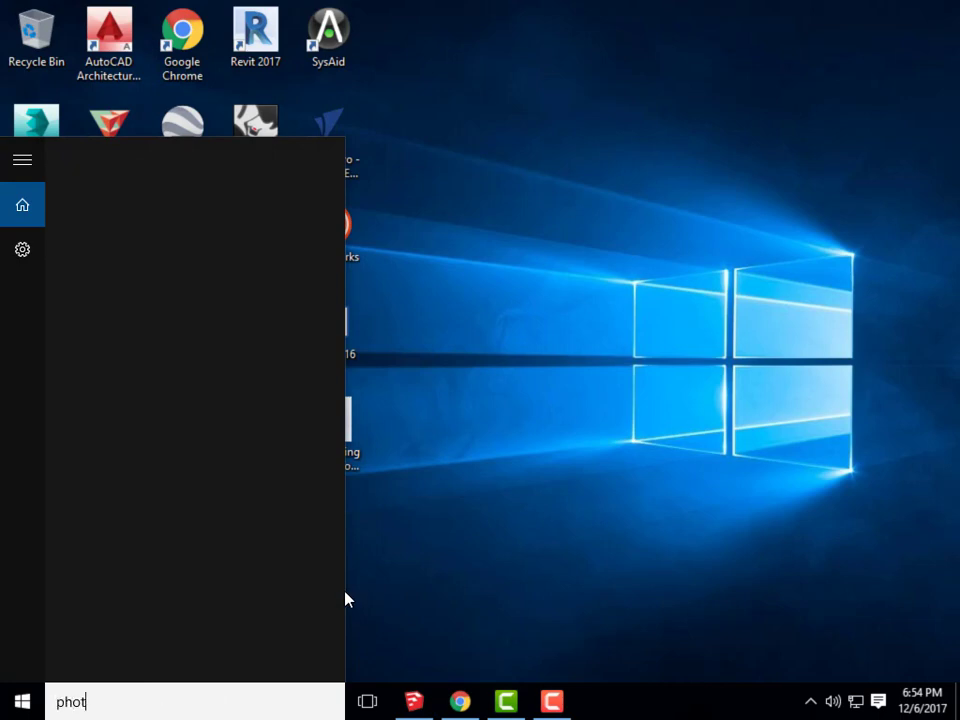
text(o)
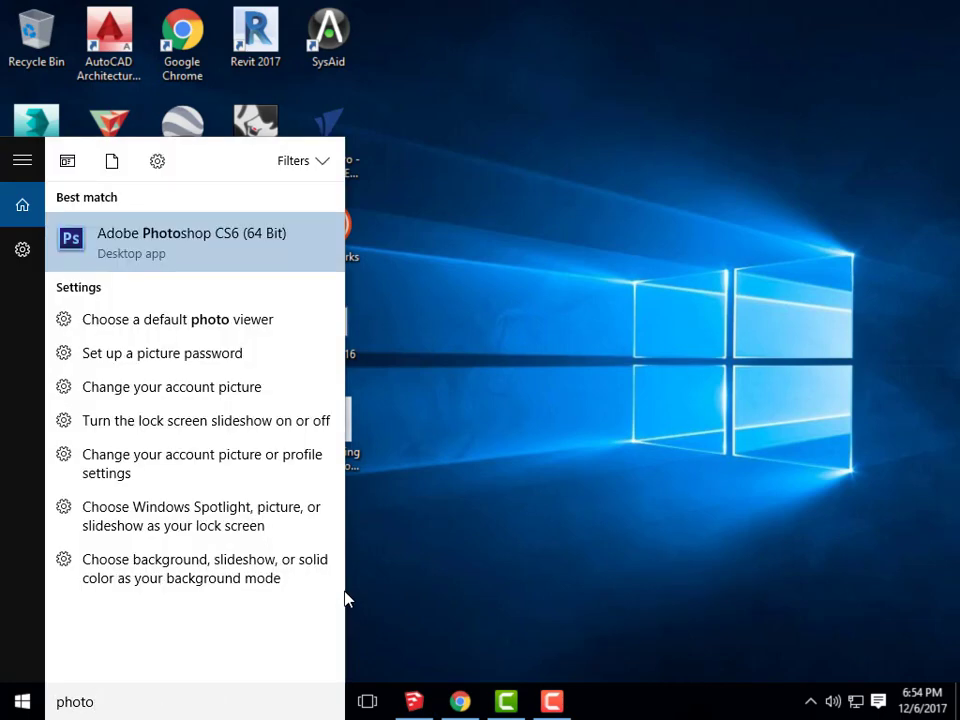
click(143, 259)
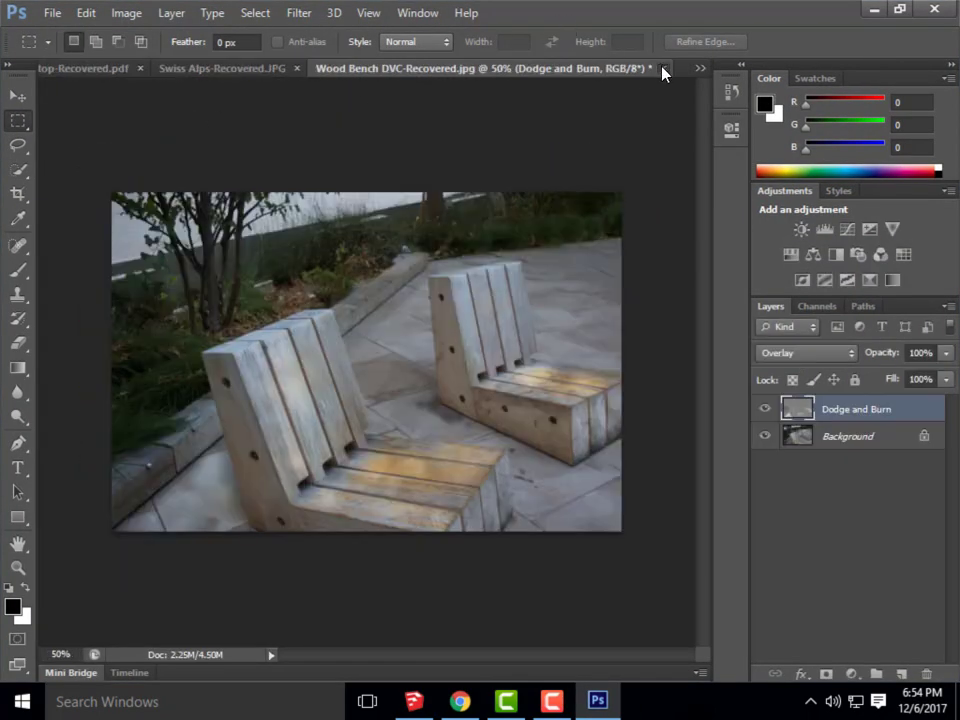
Close the recovered Wood Bench DVC, Swiss Alps and Italian Rooftop documents without saving their changes
click(664, 69)
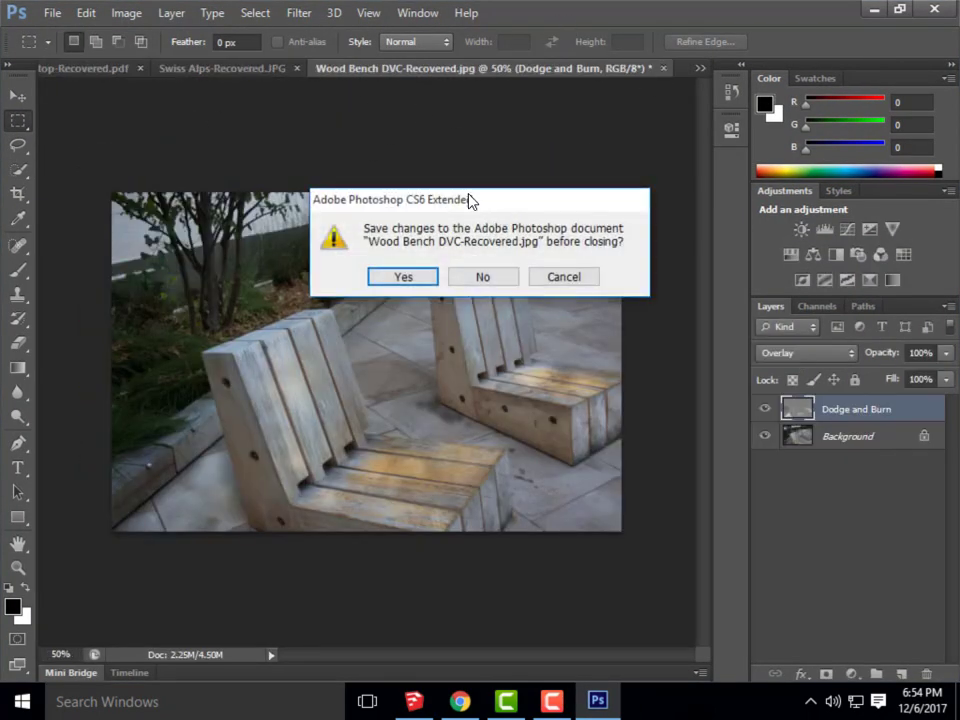
click(477, 279)
click(662, 68)
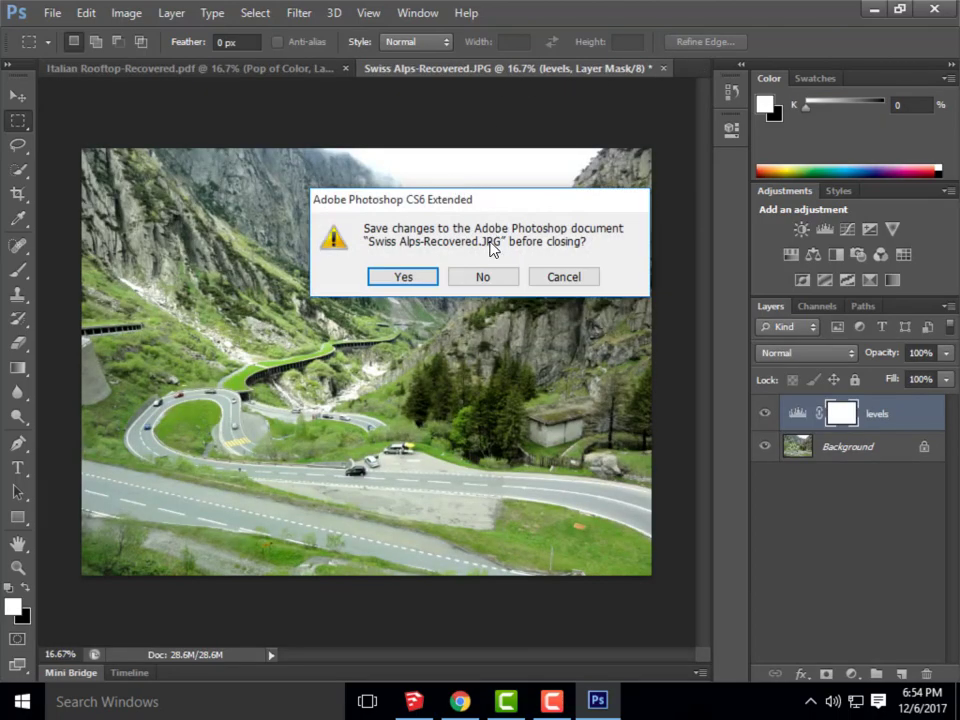
click(483, 277)
click(402, 68)
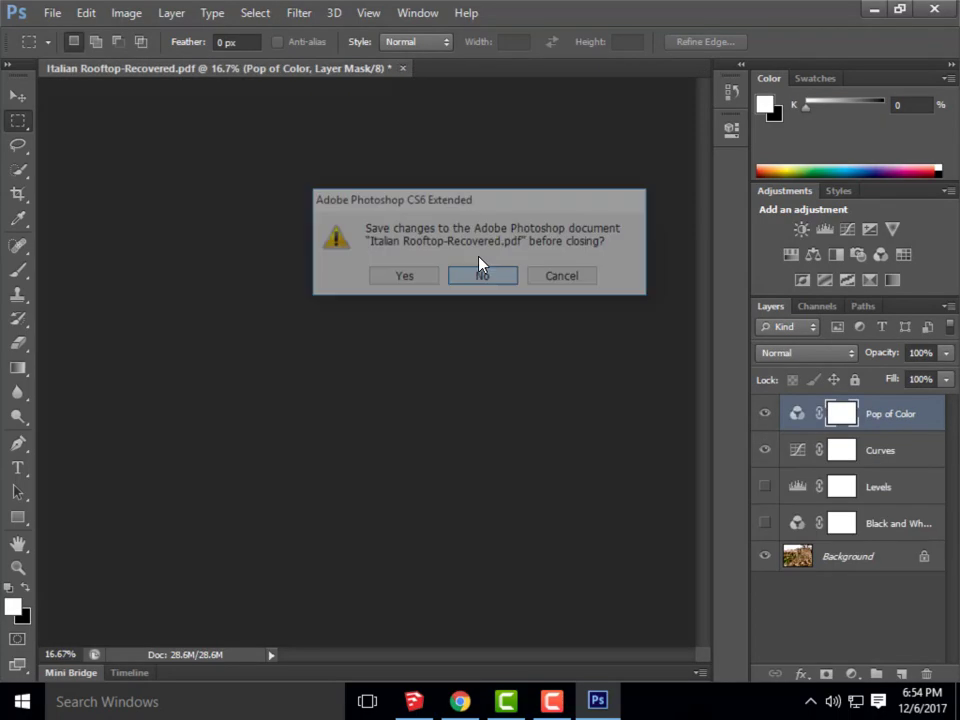
click(481, 272)
Open "Yosemite House-Perspective- Hidden Line" from the Week 17B- Content folder on the SAMSUNG (E:) drive
click(60, 14)
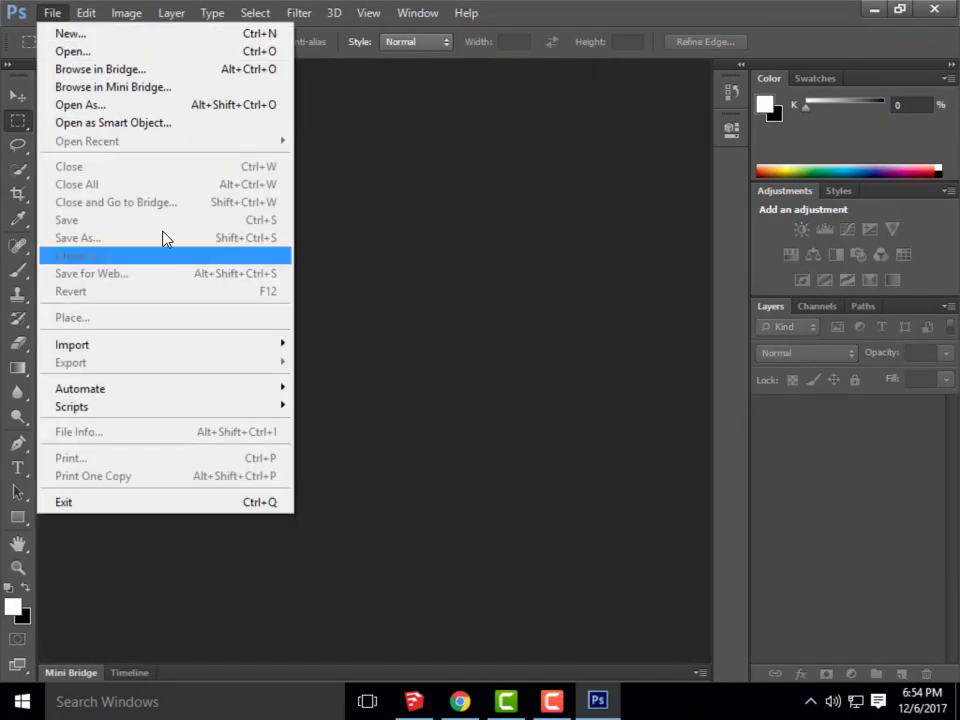
click(122, 51)
click(409, 78)
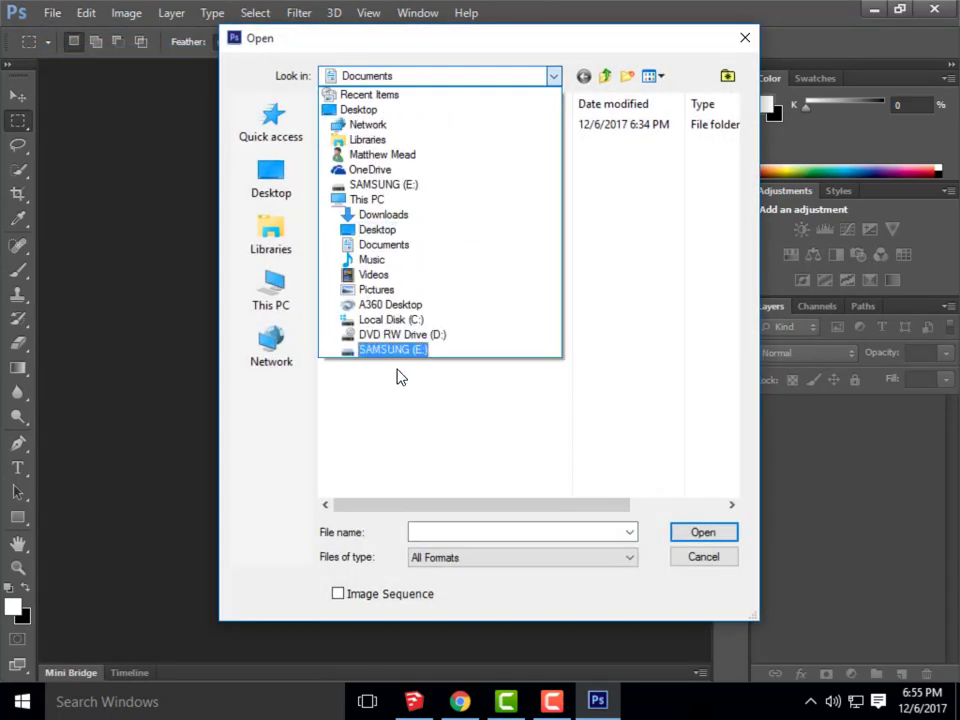
click(497, 352)
double_click(445, 197)
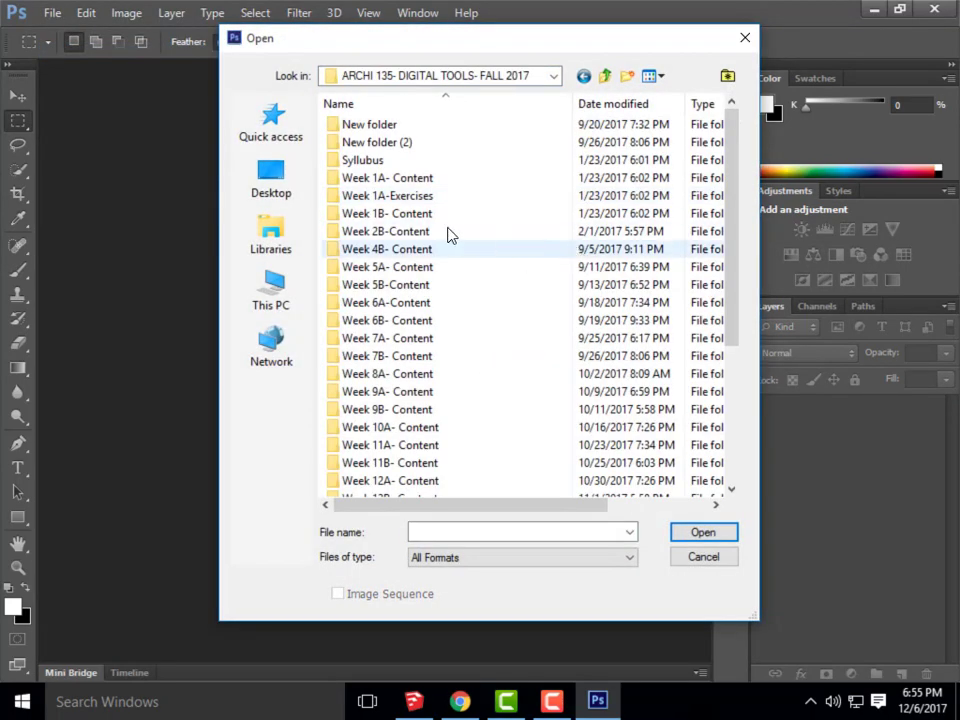
scroll(448, 233, down, 4)
double_click(415, 449)
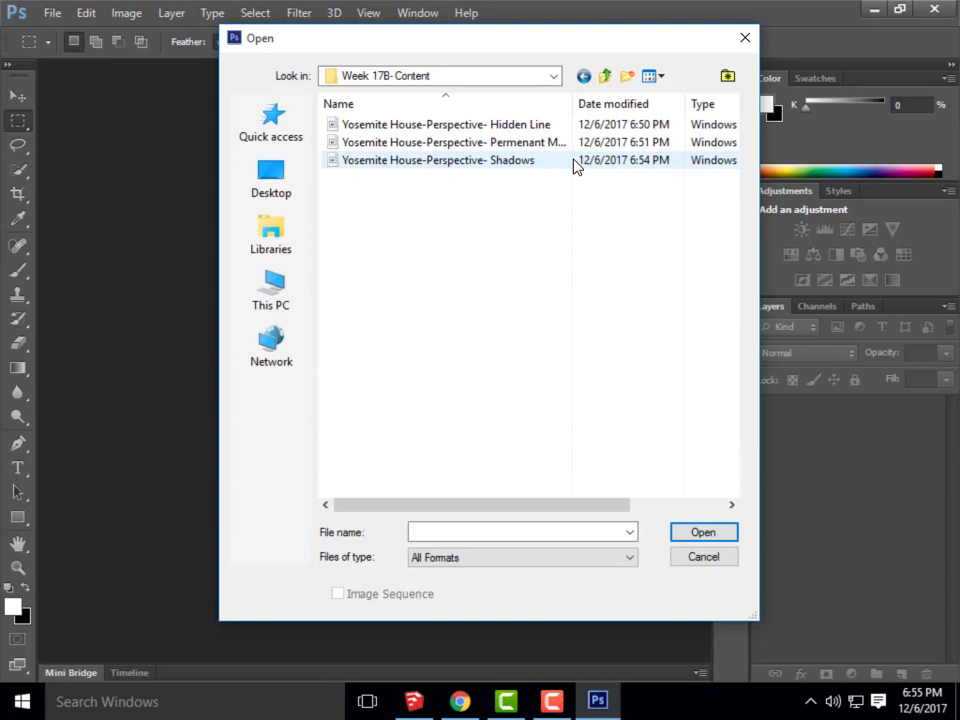
click(470, 125)
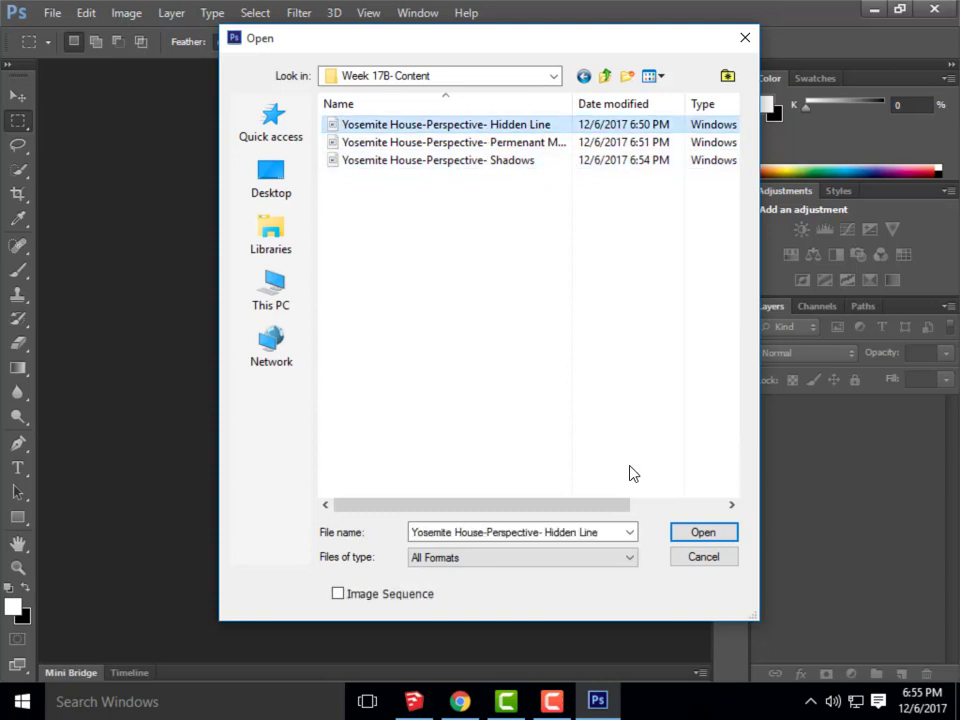
key(Return)
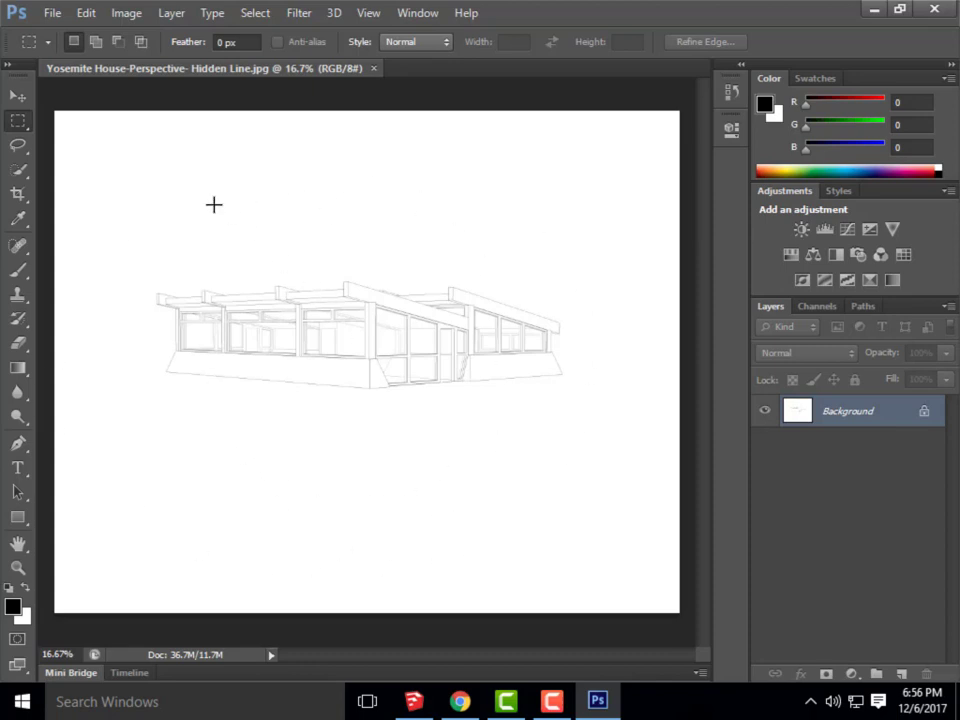
Place the "Yosemite House-Perspective- Permenant Marker" image into the hidden-line document at its original size
click(42, 12)
click(122, 318)
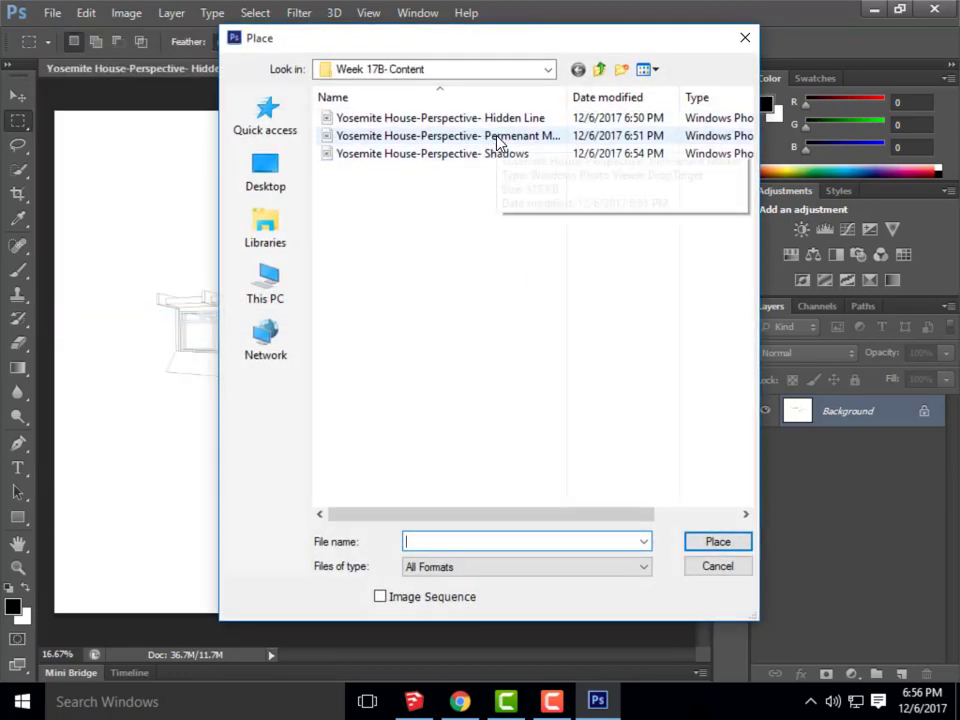
click(495, 137)
click(716, 543)
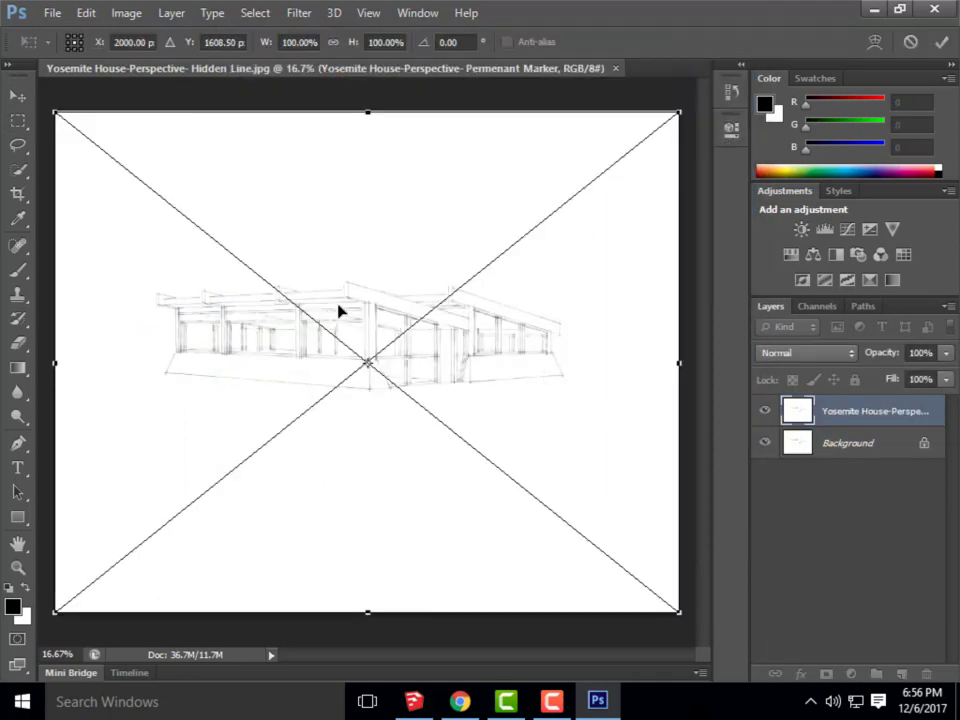
click(16, 94)
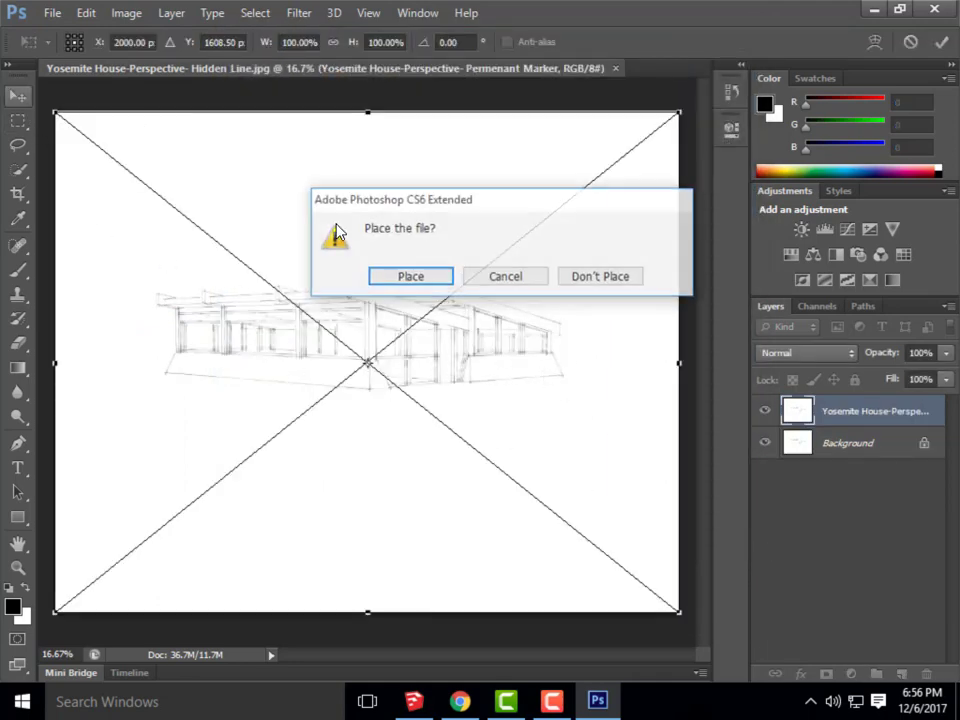
click(412, 277)
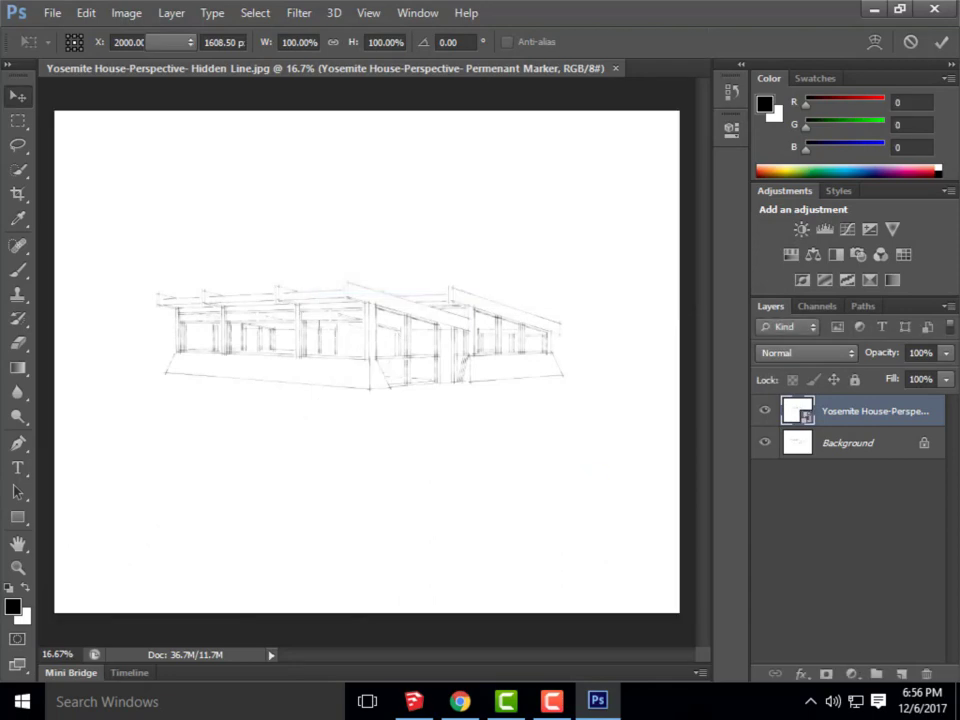
Place the "Yosemite House-Perspective- Shadows" image above the Permenant Marker layer at its original size
click(58, 14)
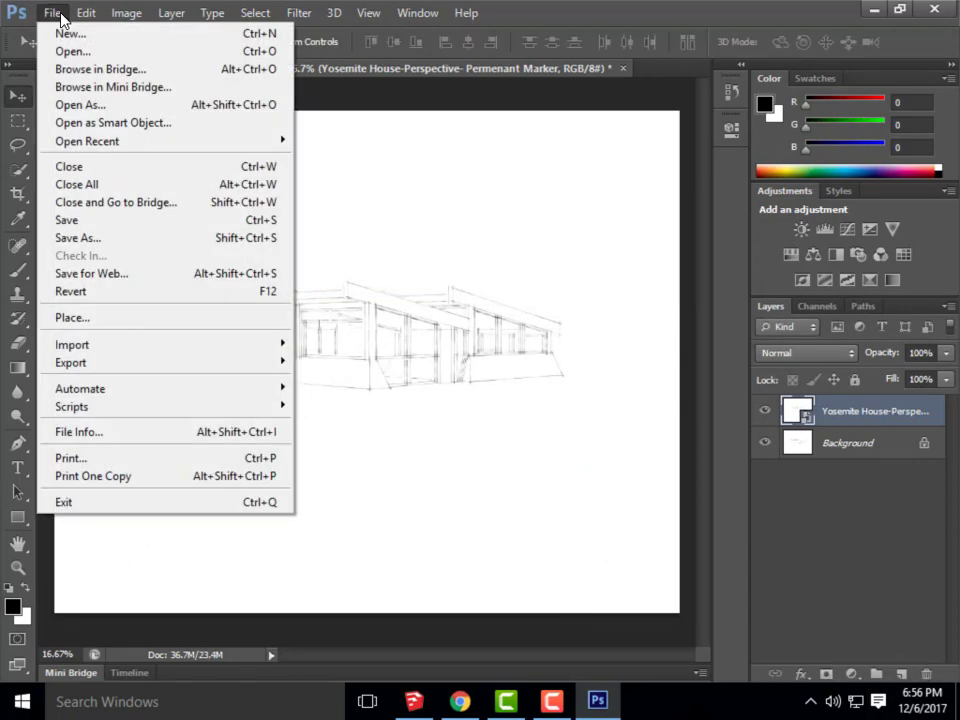
click(158, 318)
click(467, 154)
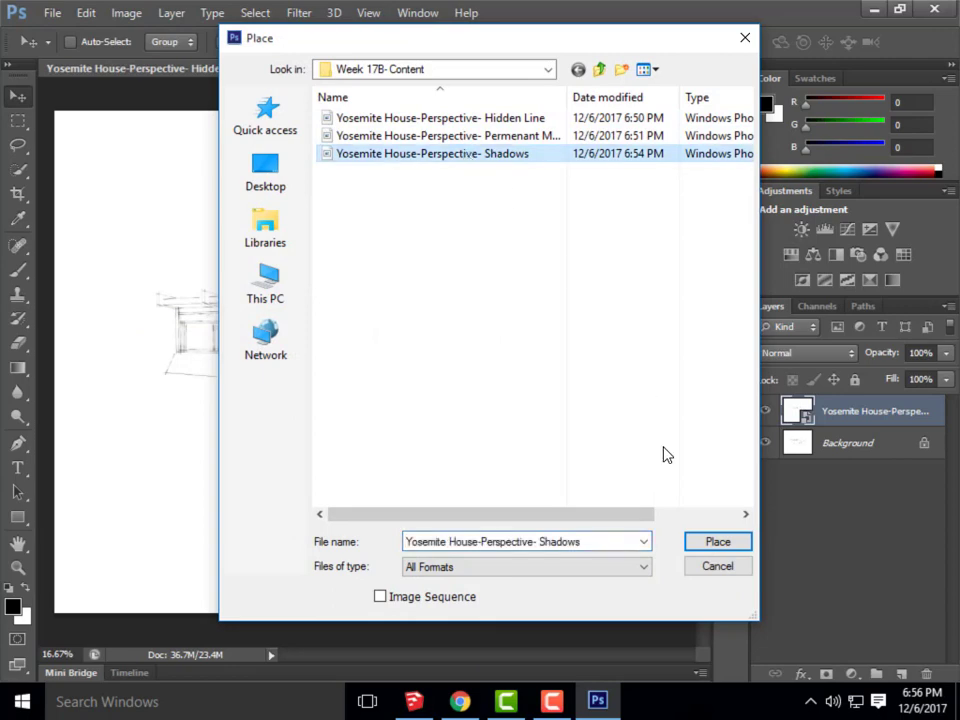
click(708, 543)
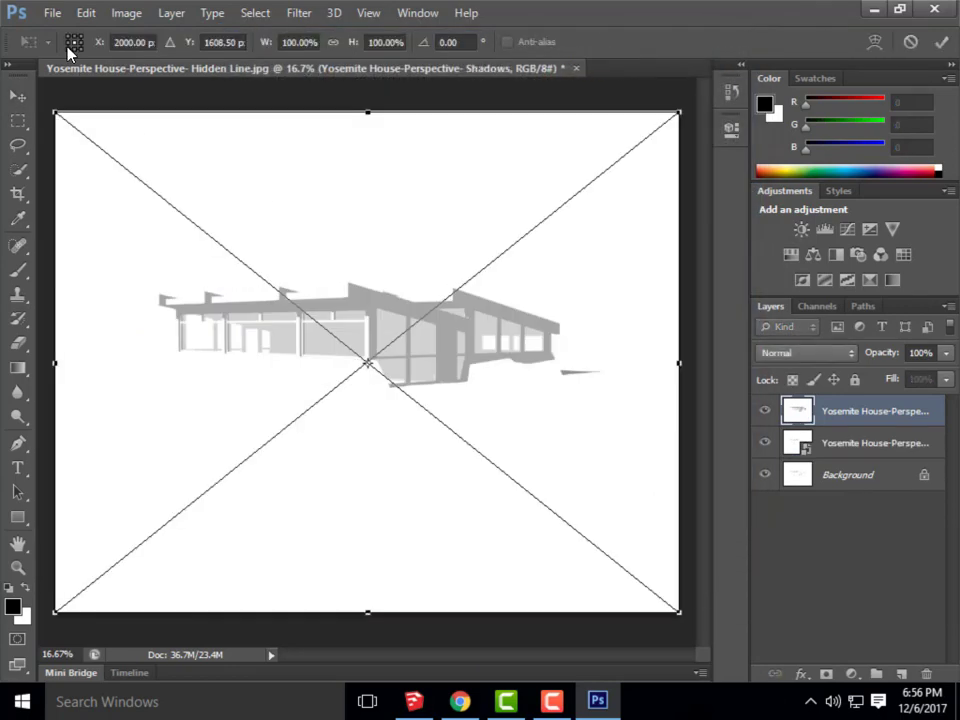
click(22, 100)
click(403, 279)
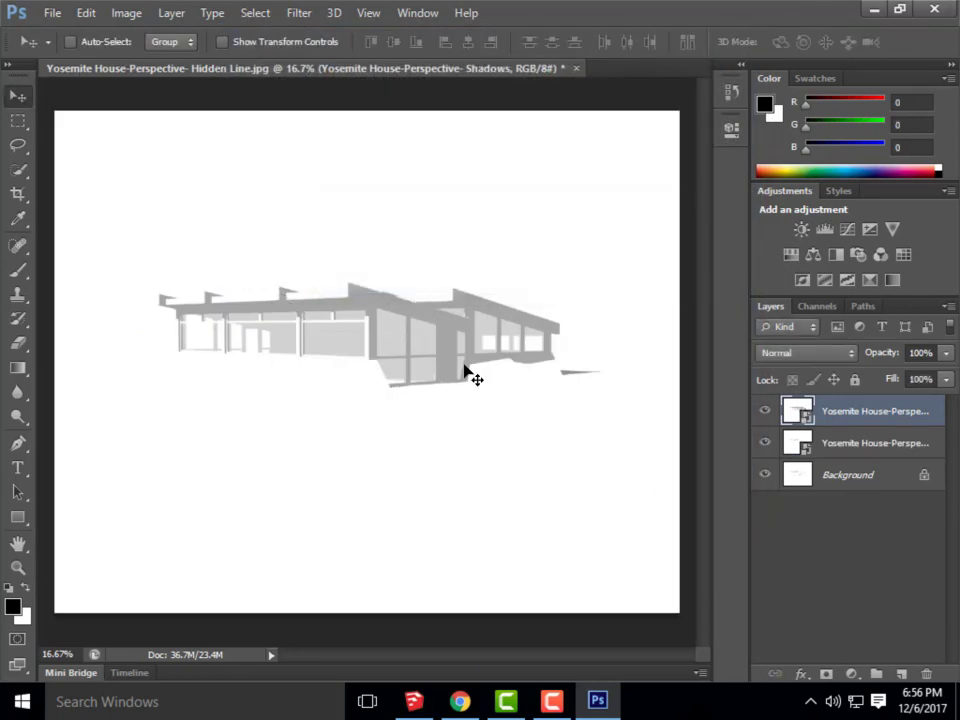
Convert the locked Background into a regular layer named "Hidden Line"
click(859, 475)
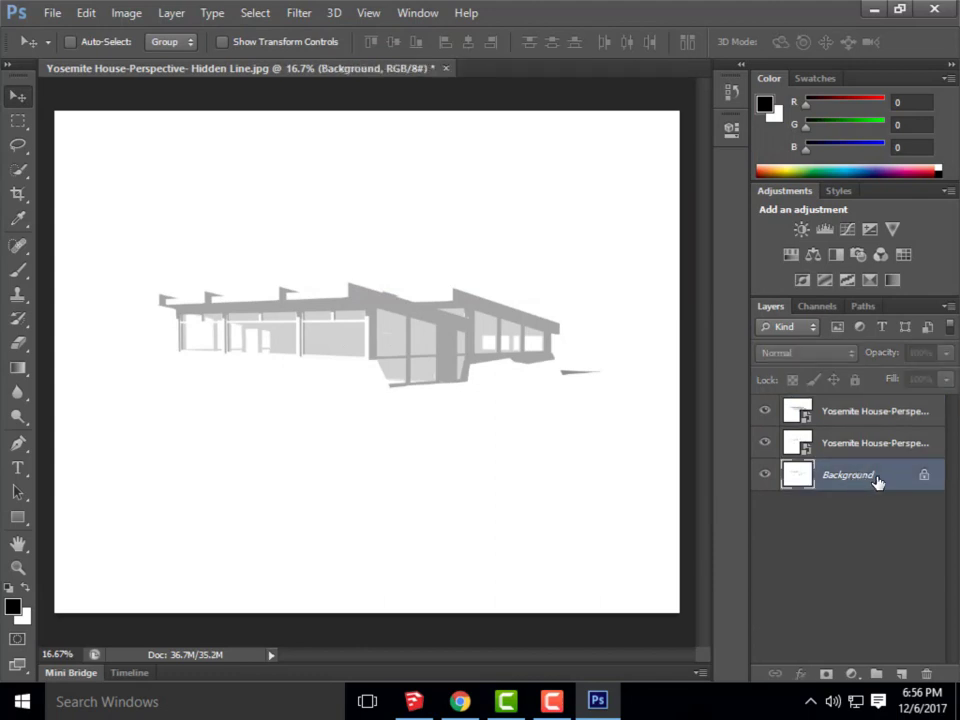
right_click(877, 482)
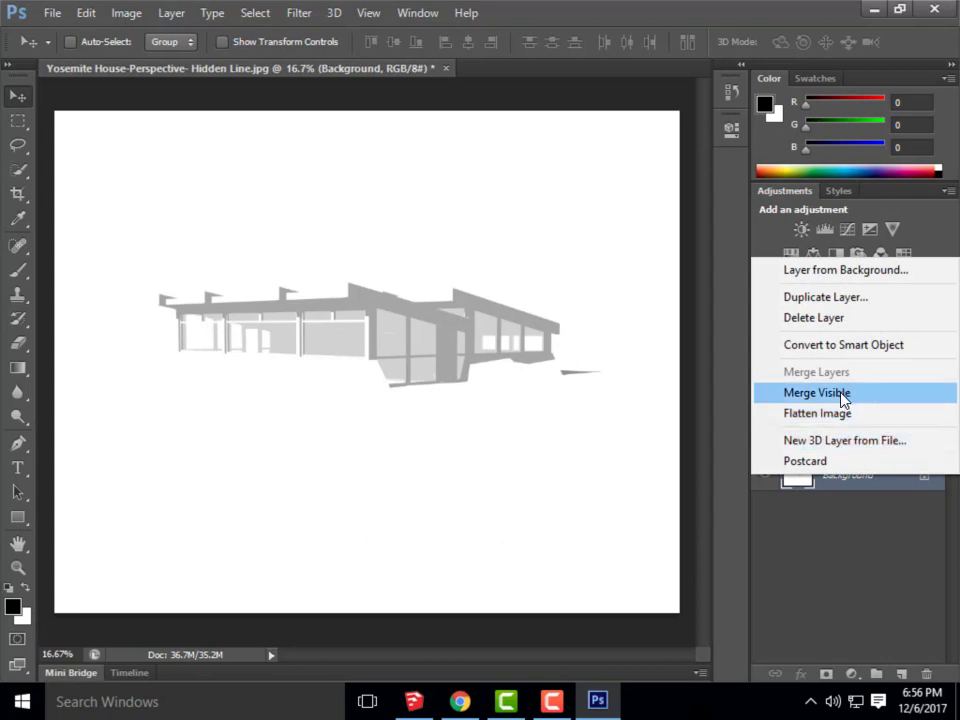
click(851, 270)
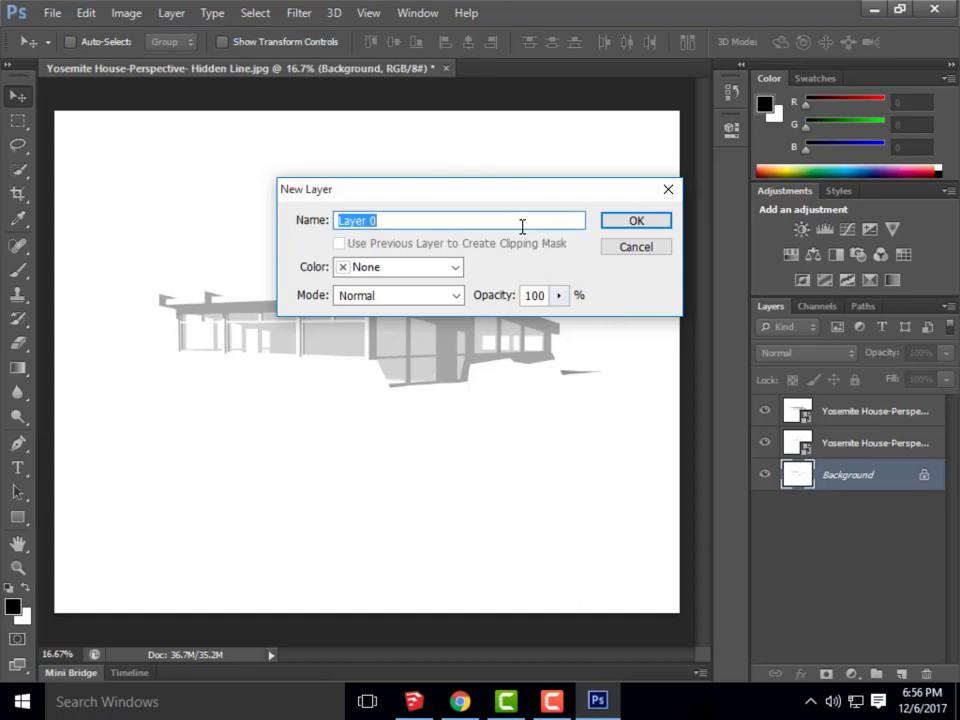
text(Hidden Lin)
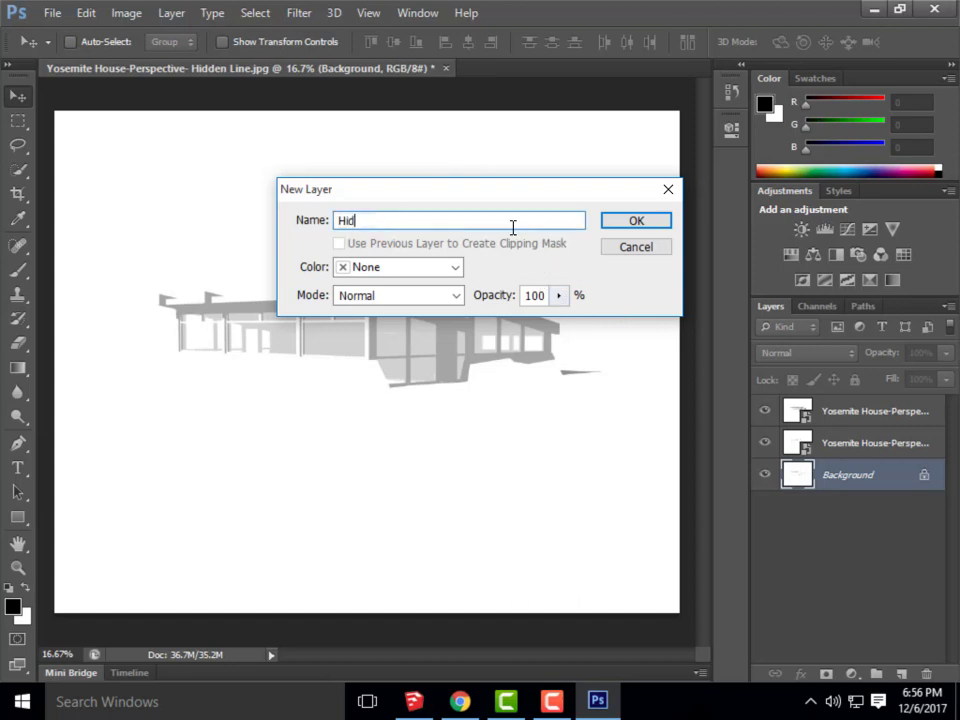
key(BackSpace)
key(BackSpace)
text(ine)
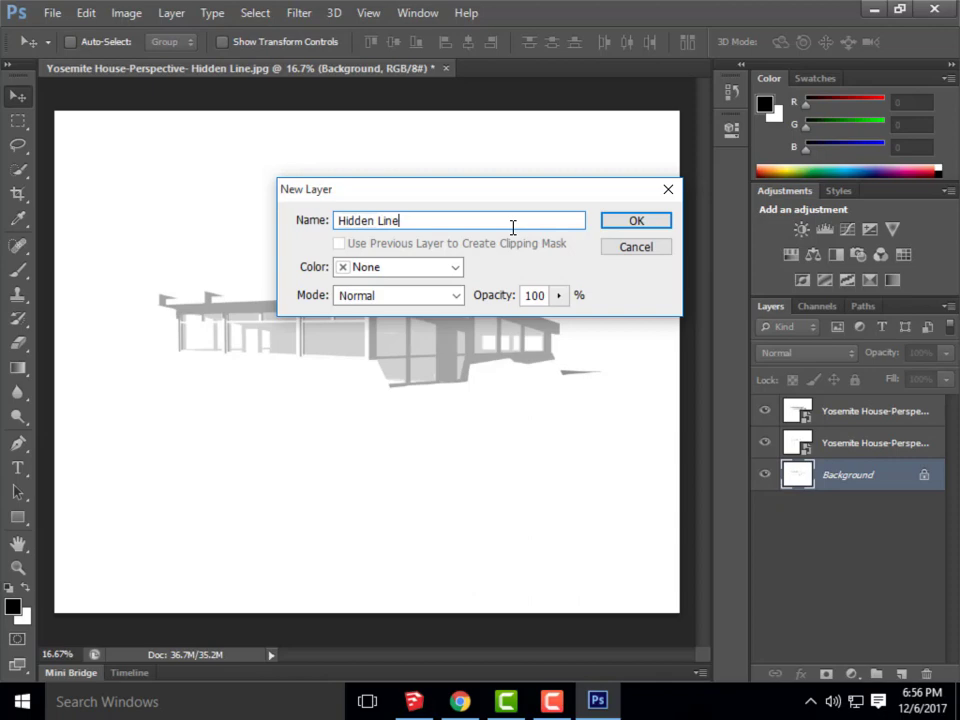
click(611, 222)
Rasterize the placed Permenant Marker and Shadows layers
right_click(859, 451)
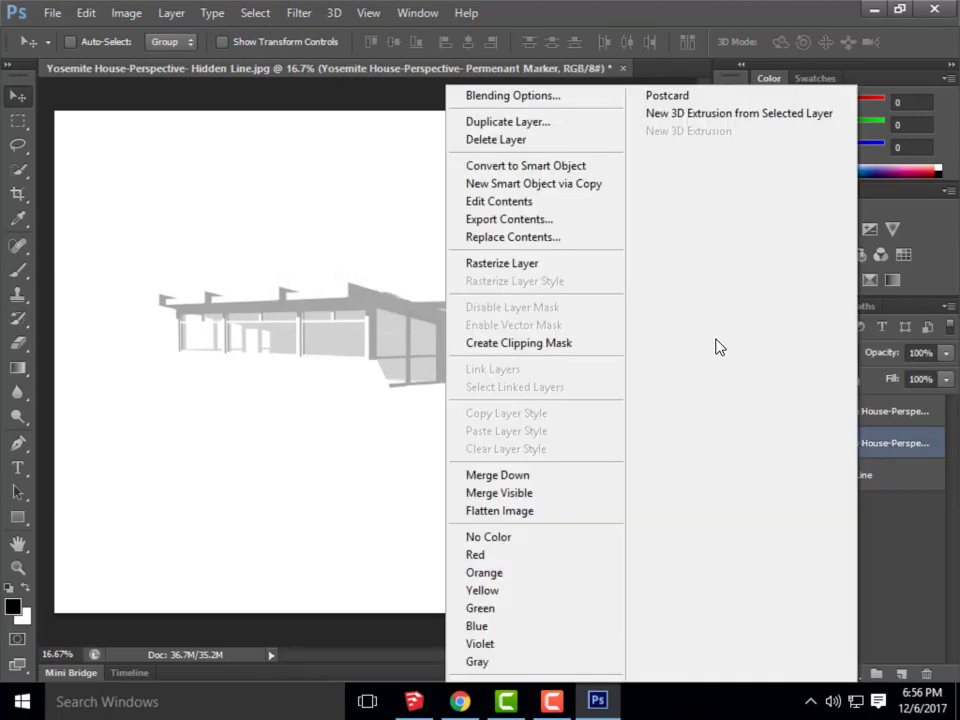
click(604, 266)
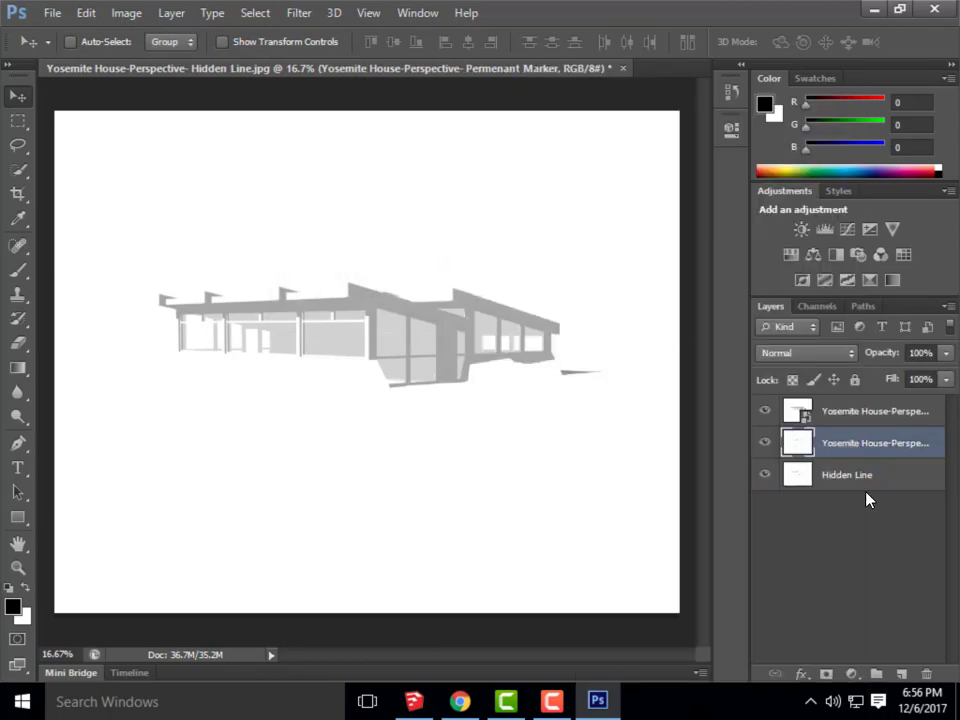
right_click(866, 415)
click(609, 263)
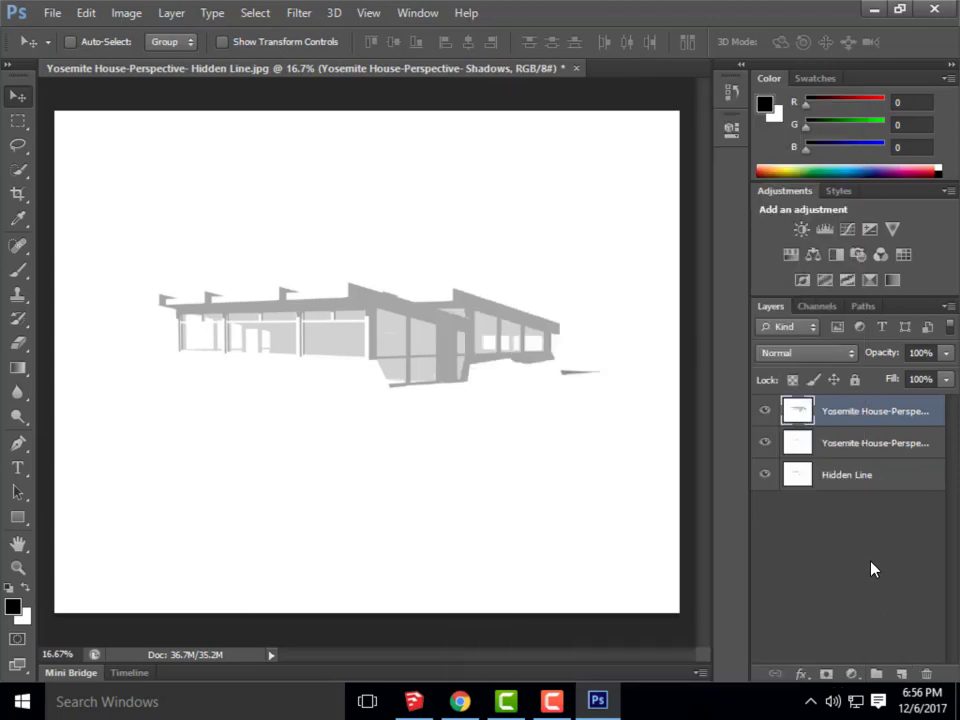
Set the Hidden Line layer's blend mode to Multiply
click(853, 479)
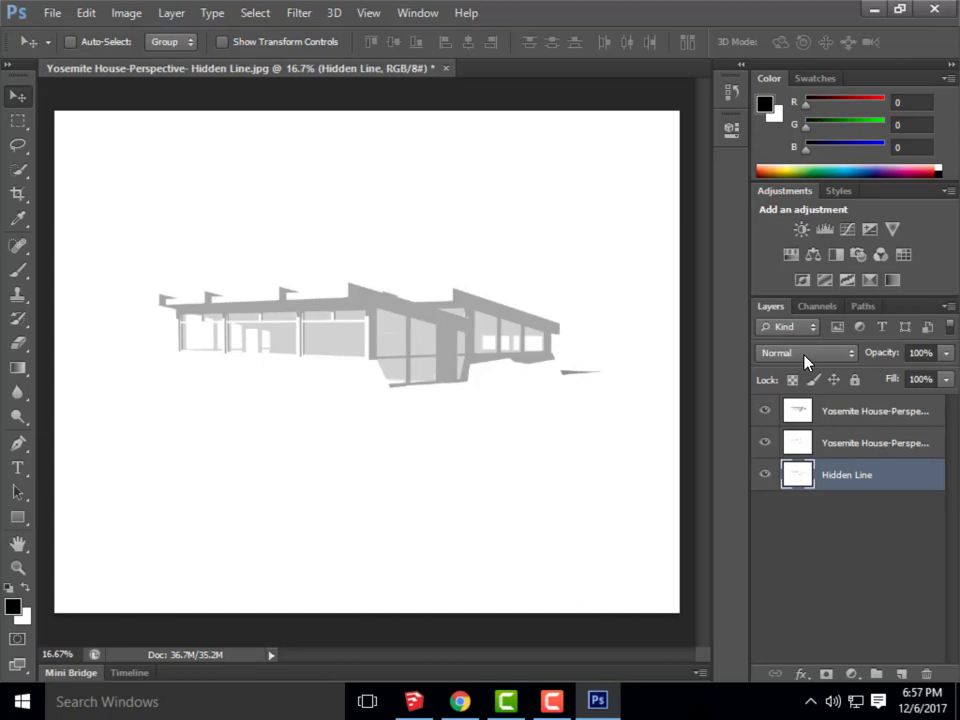
click(865, 444)
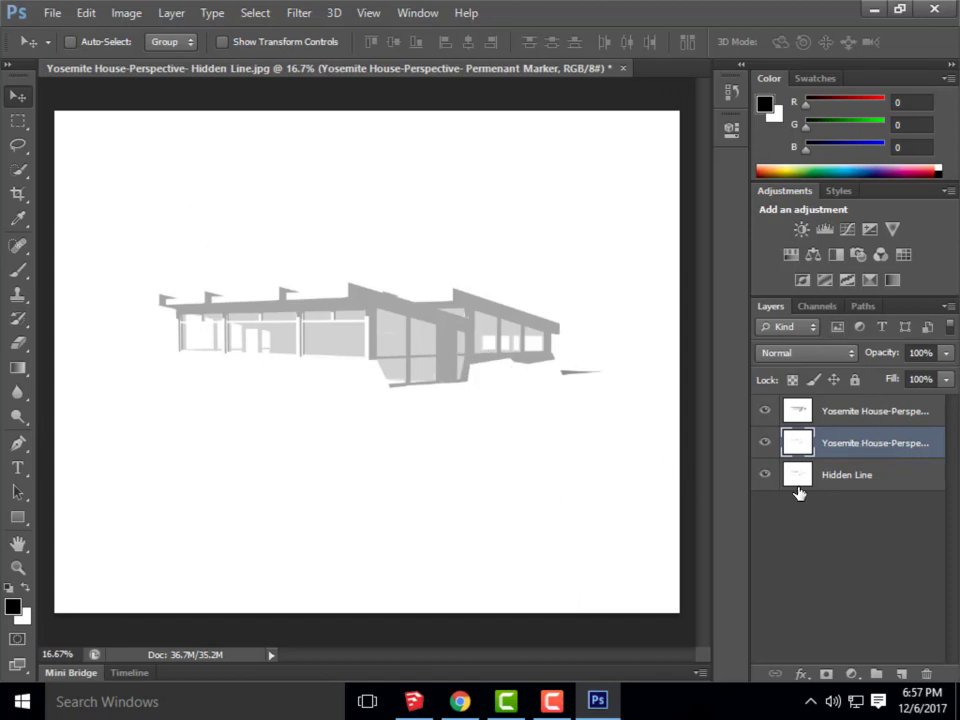
click(866, 476)
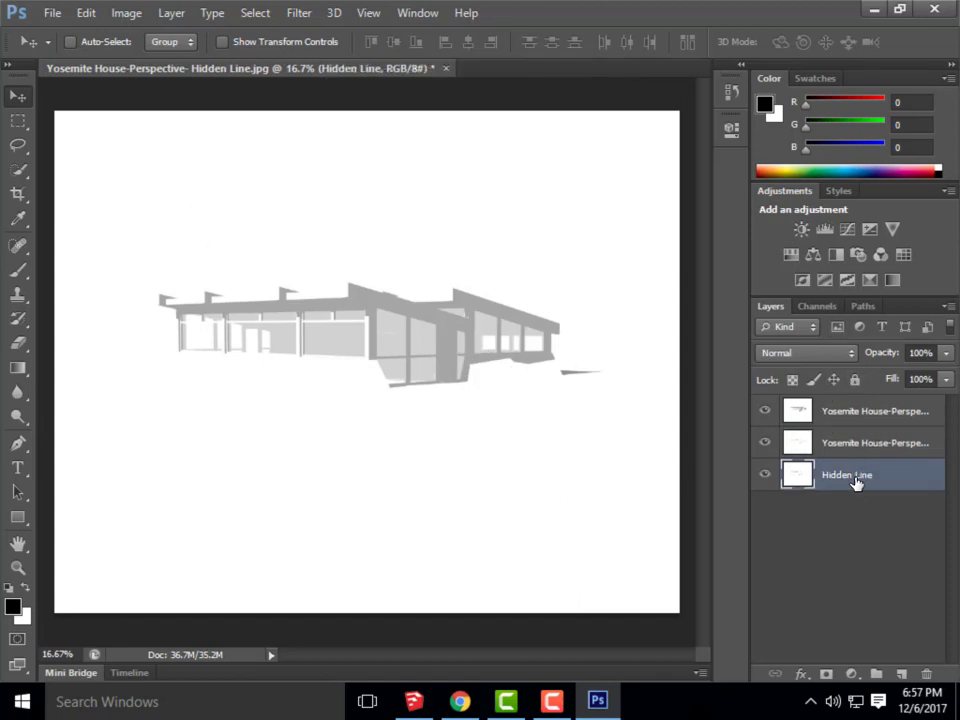
click(825, 353)
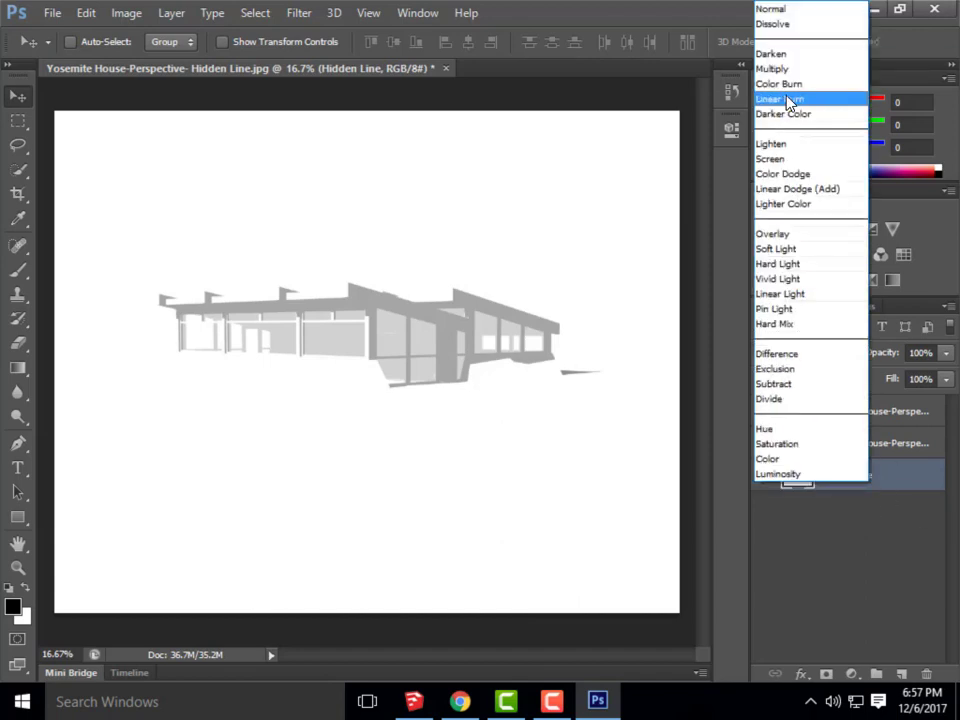
click(802, 68)
Set the blend modes of the Permenant Marker and Shadows layers to Multiply
click(814, 441)
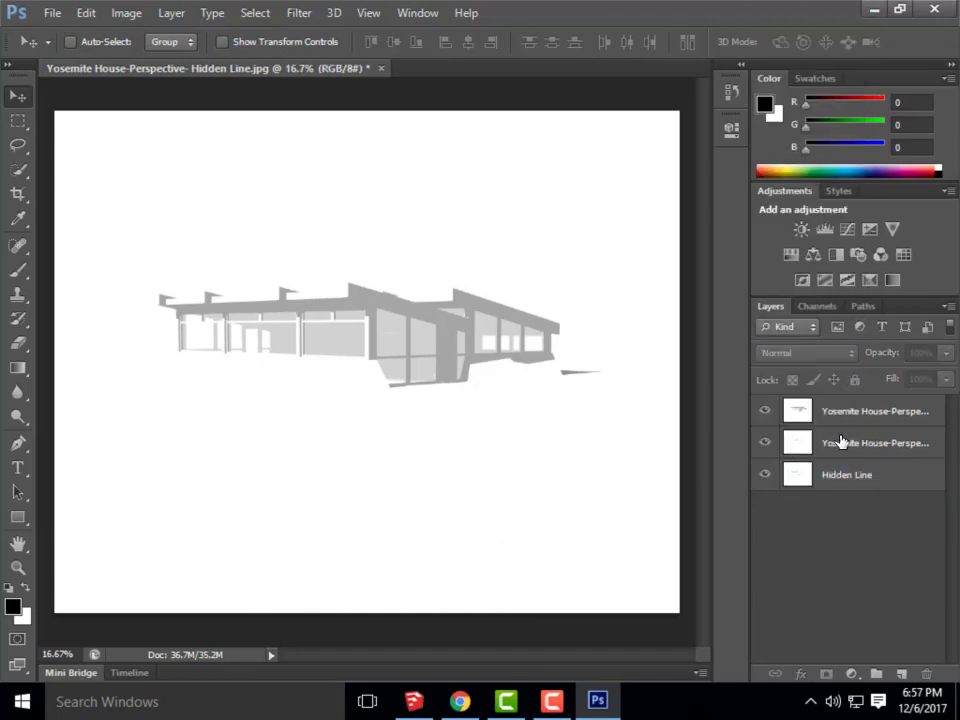
click(851, 354)
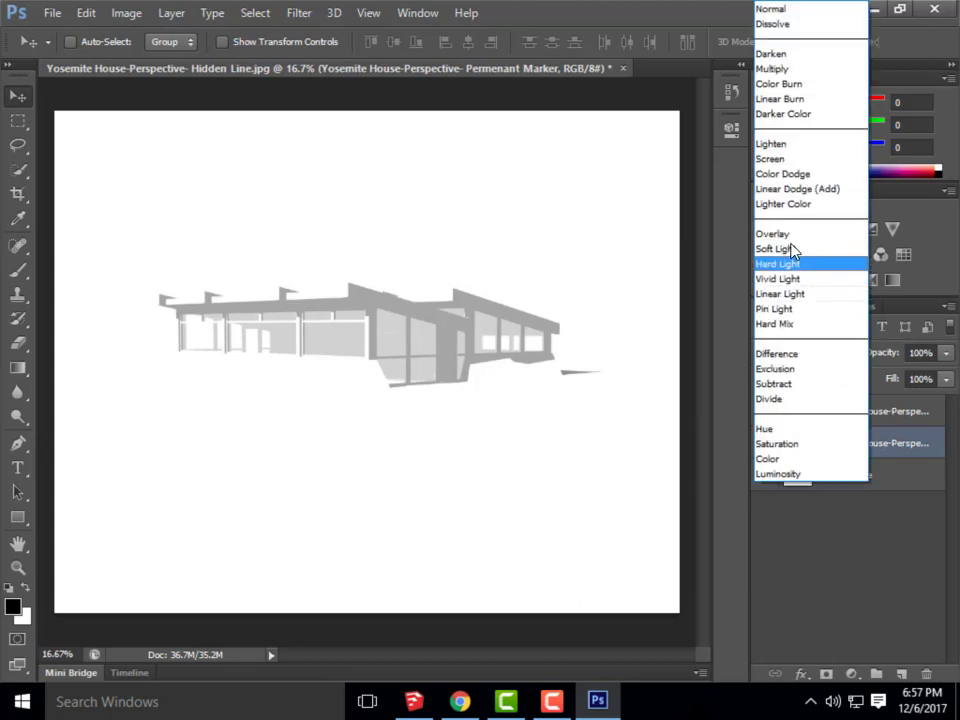
click(795, 68)
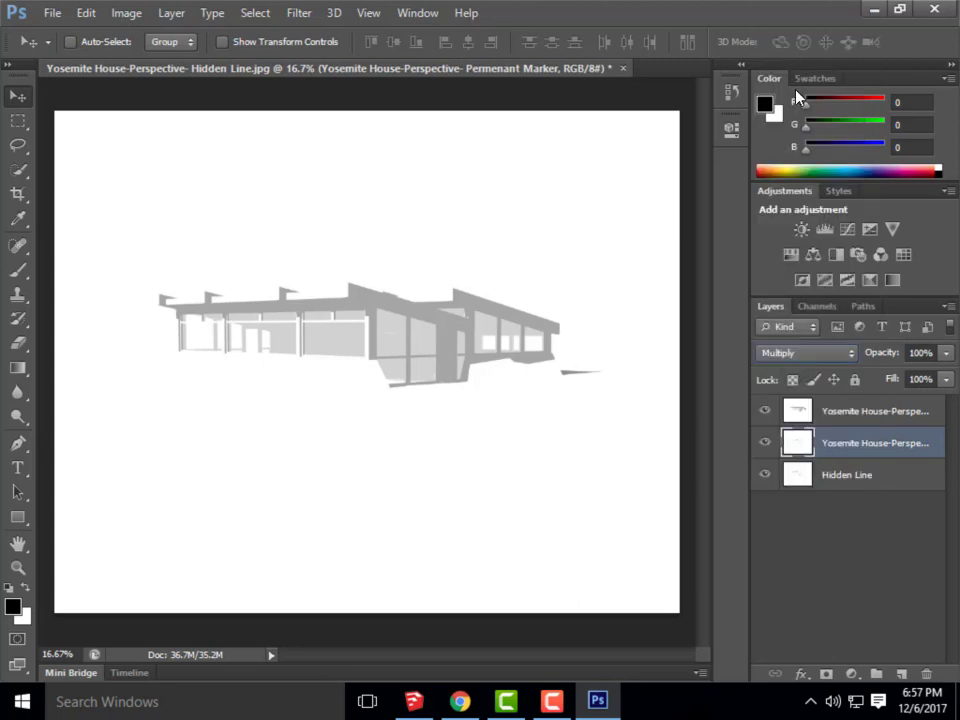
click(816, 410)
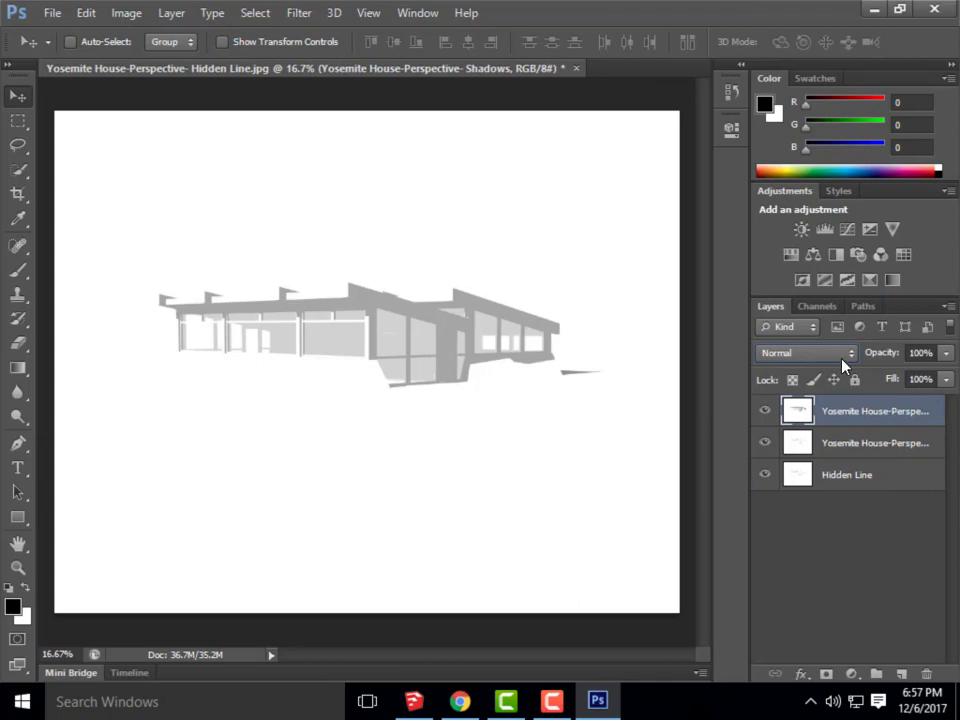
click(820, 358)
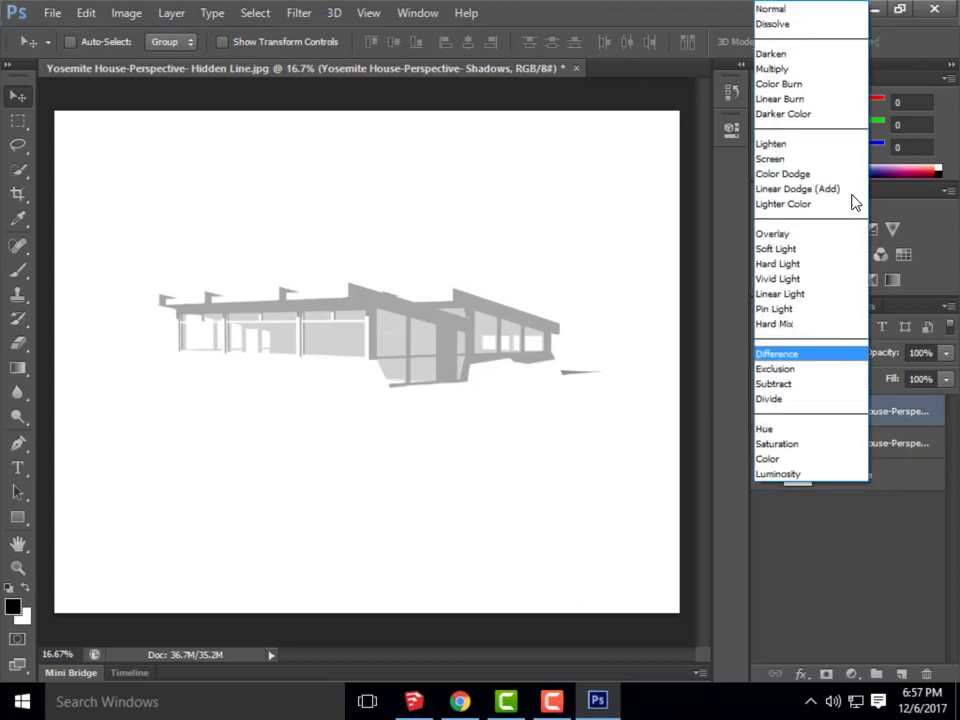
click(831, 69)
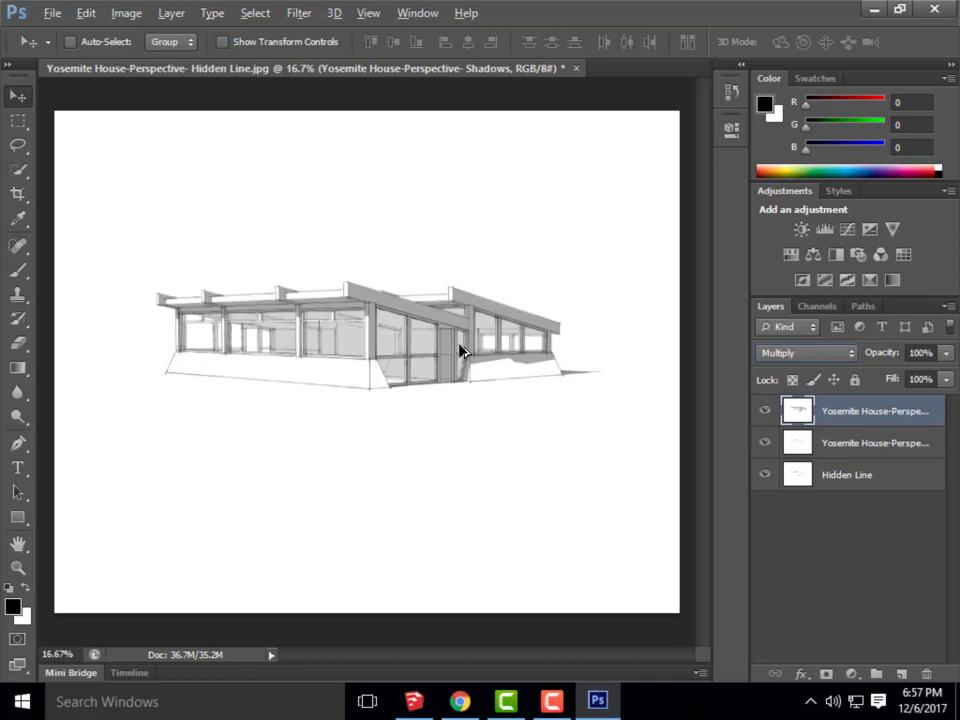
Examine how the shadows line up with the linework around the house's roof edges and windows
key(alt)
key(alt)
click(848, 476)
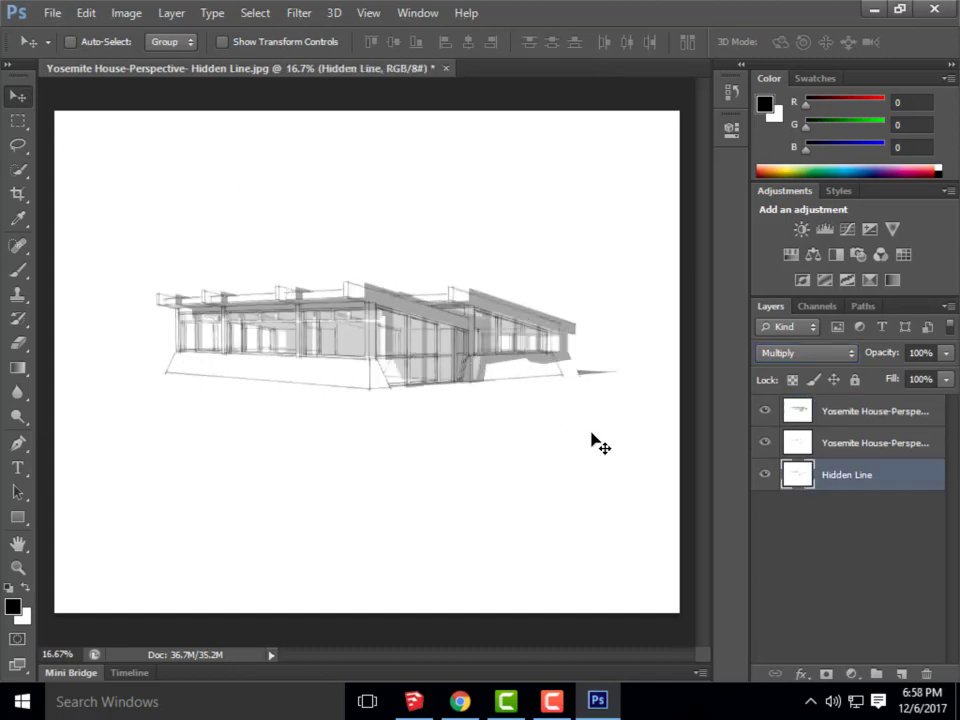
scroll(448, 355, up, 2)
scroll(328, 336, down, 2)
scroll(388, 281, up, 5)
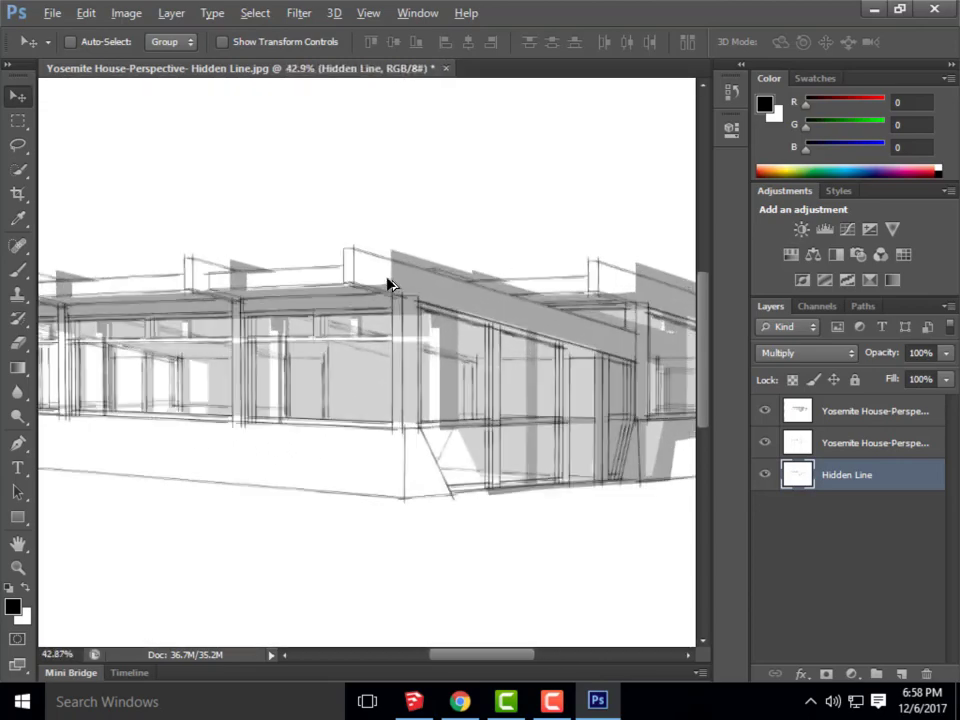
scroll(324, 230, up, 2)
scroll(356, 240, down, 4)
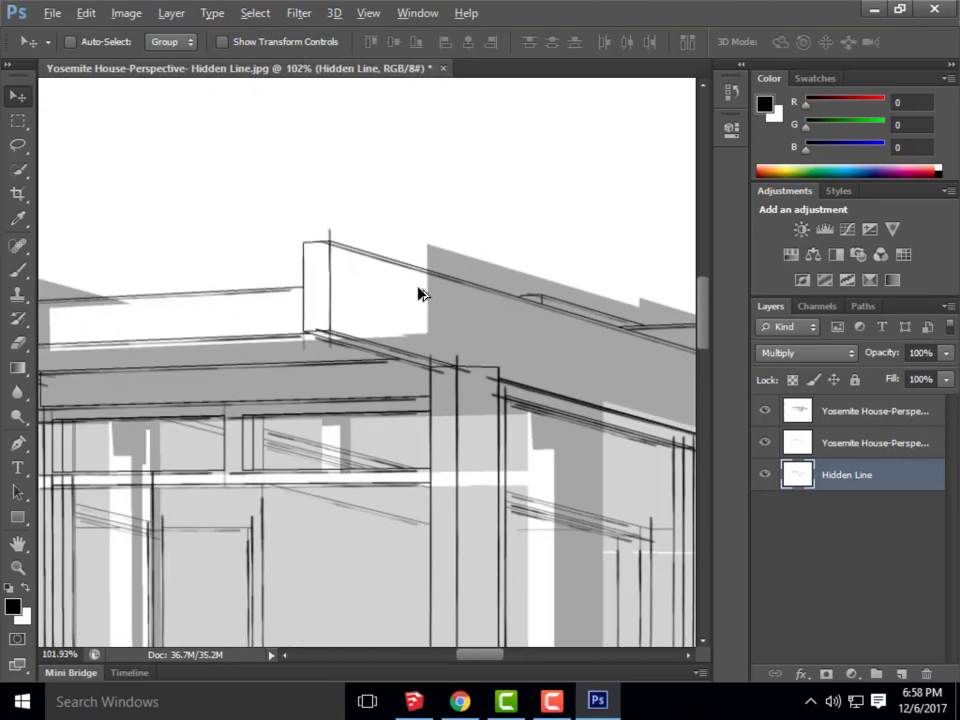
scroll(439, 414, down, 1)
scroll(476, 407, up, 2)
scroll(291, 343, down, 2)
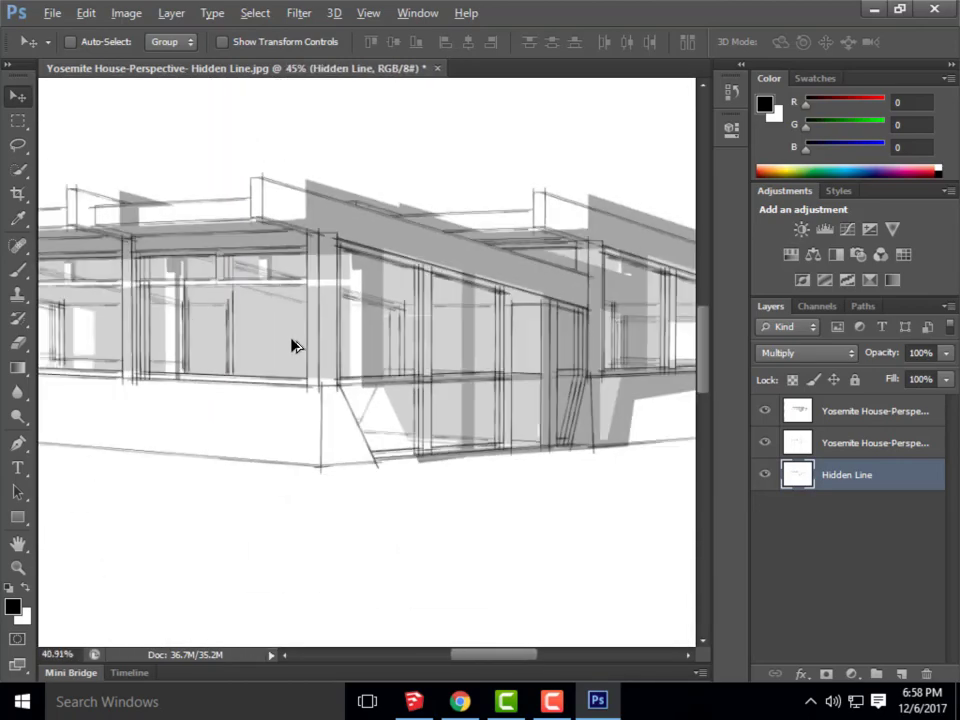
scroll(380, 440, down, 2)
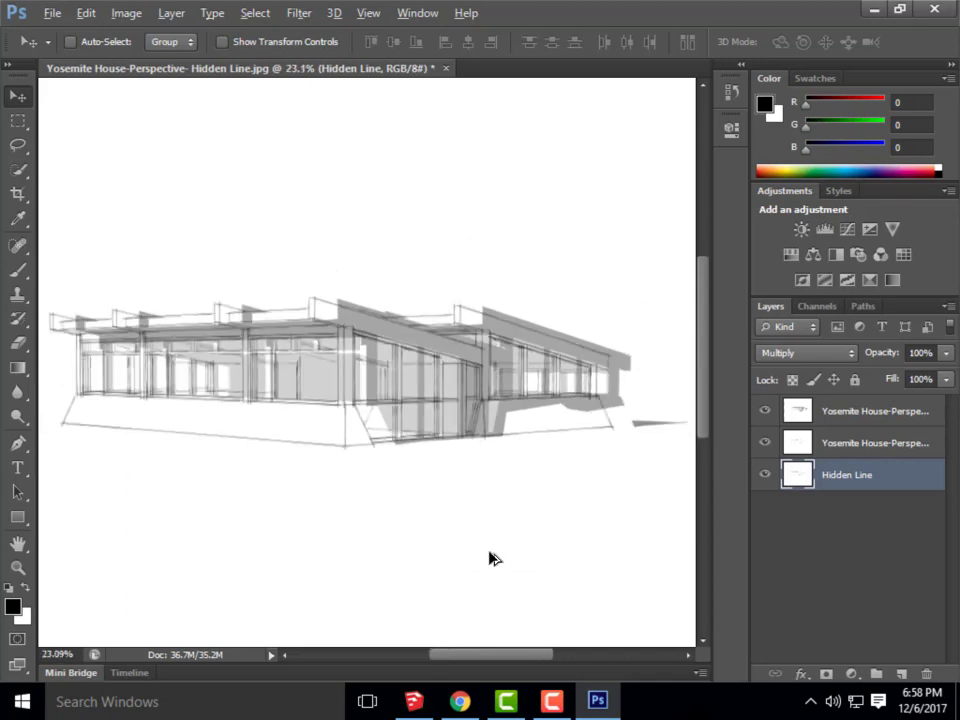
key(alt)
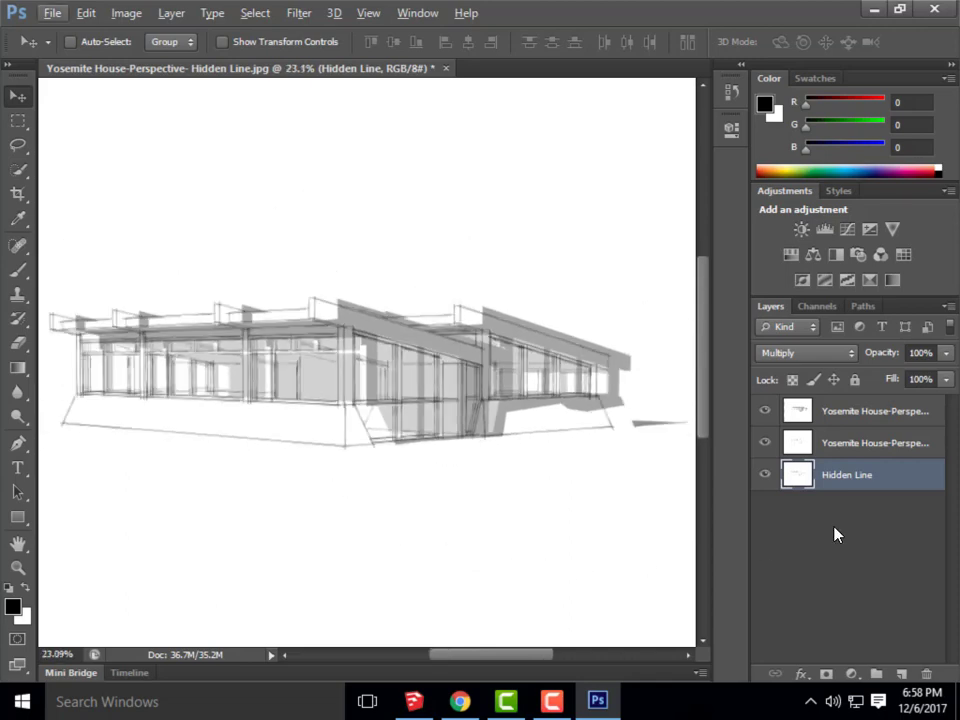
key(alt+period)
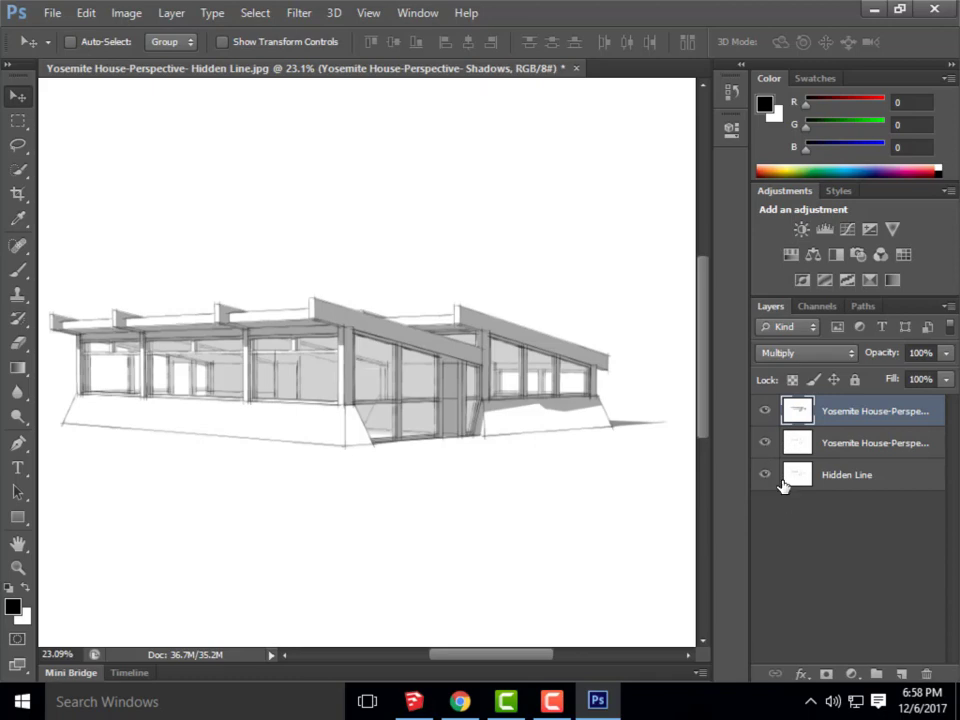
Hide the Permenant Marker and Shadows layers, leaving only the Hidden Line layer visible
click(764, 442)
click(764, 411)
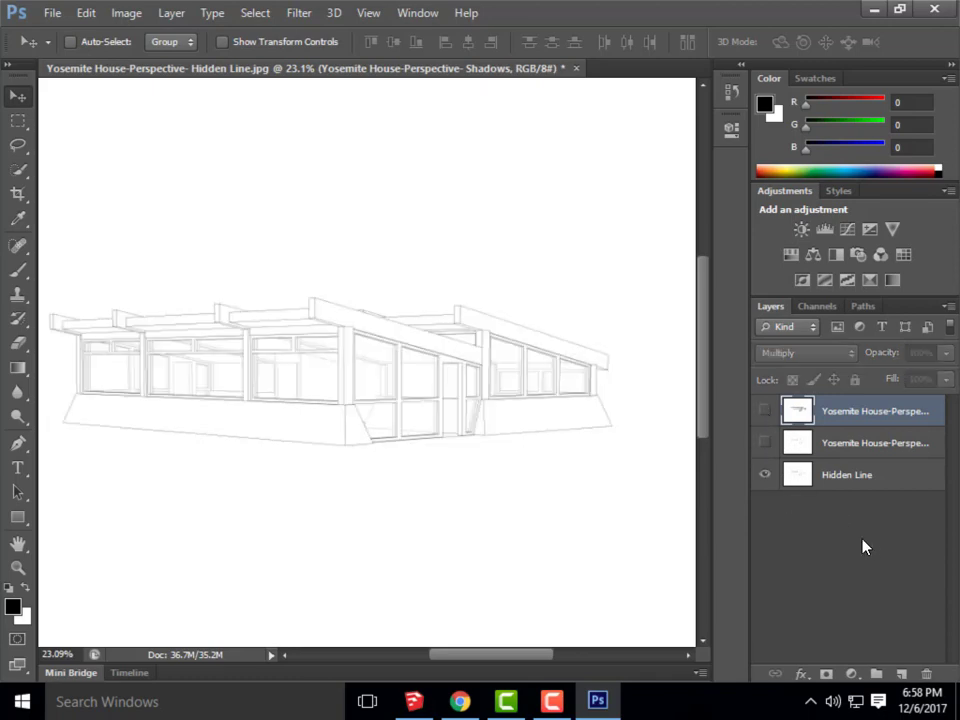
scroll(564, 388, down, 3)
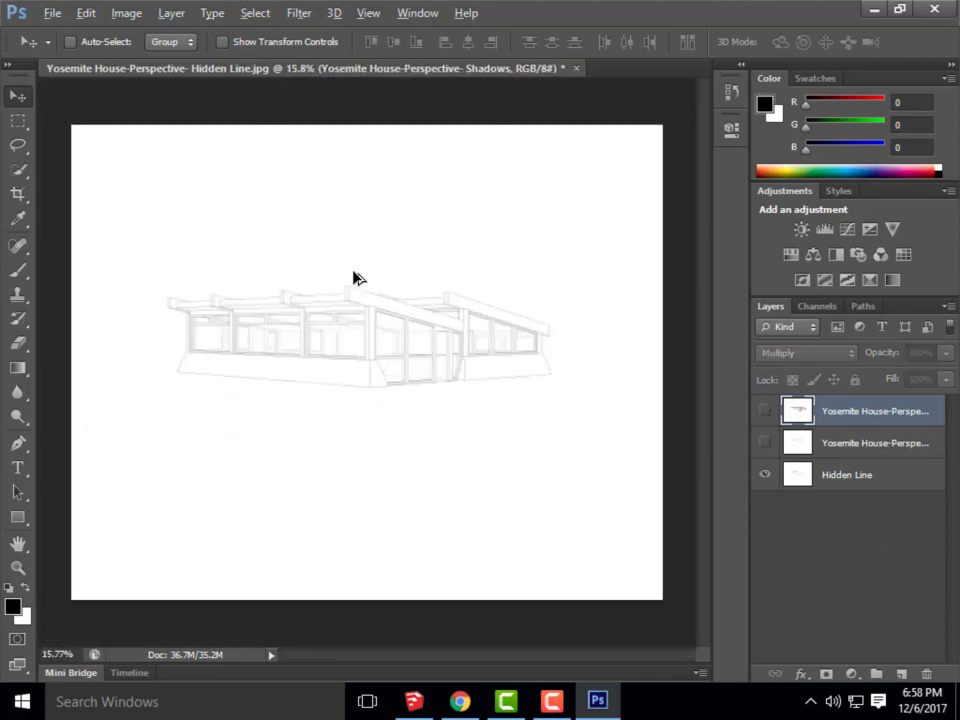
scroll(525, 386, up, 3)
scroll(369, 486, down, 3)
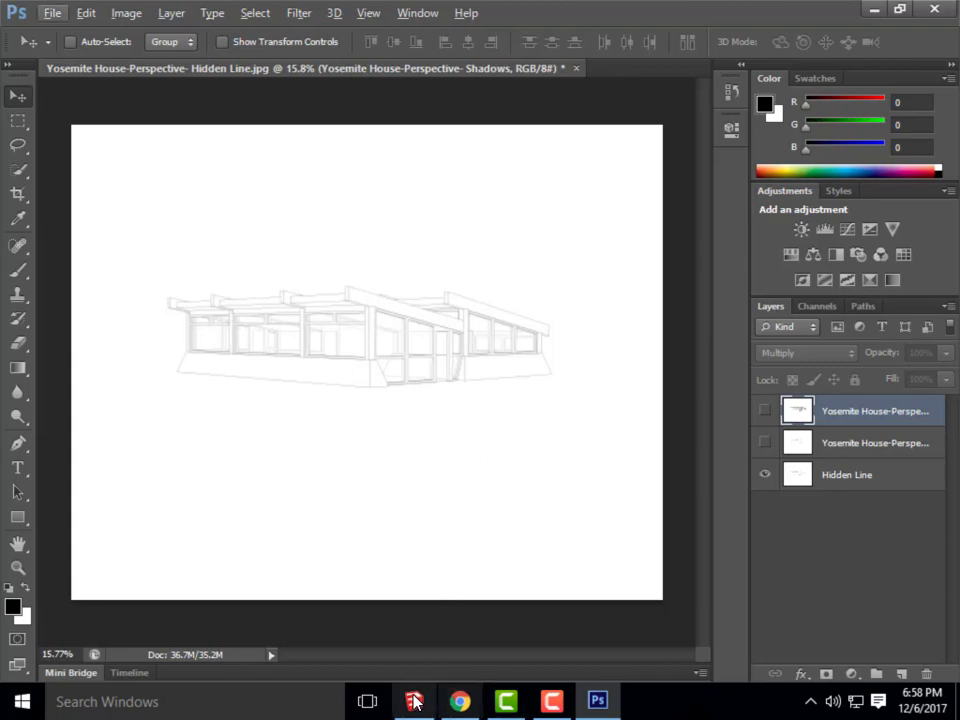
Switch to Chrome, open creativecommons.org in a new browser tab and dismiss the site's newsletter pop-up
click(455, 700)
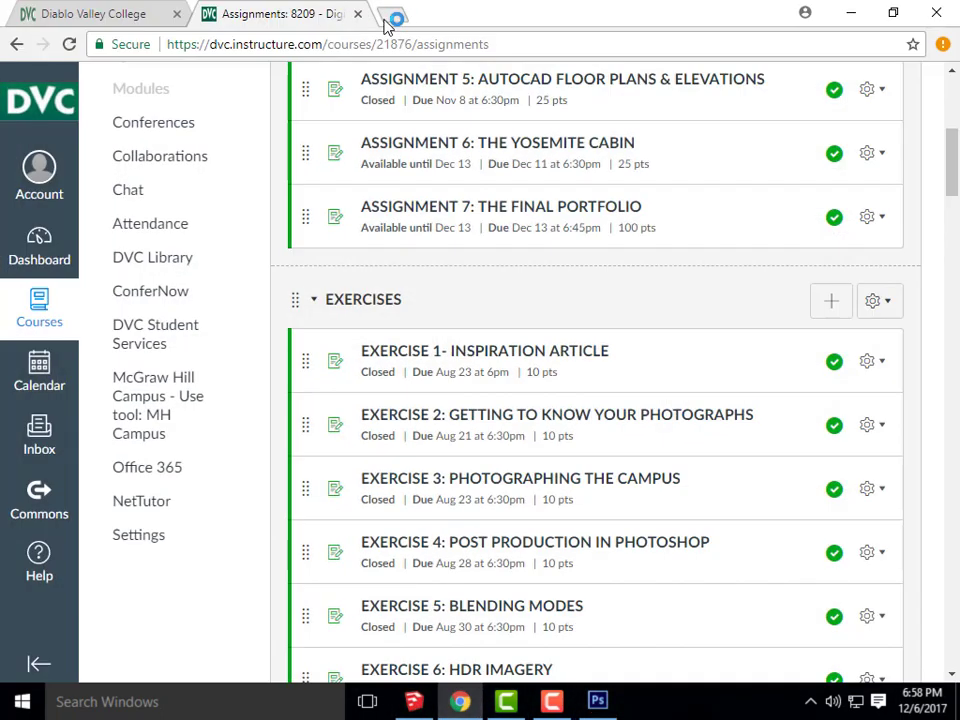
click(391, 15)
text(cre)
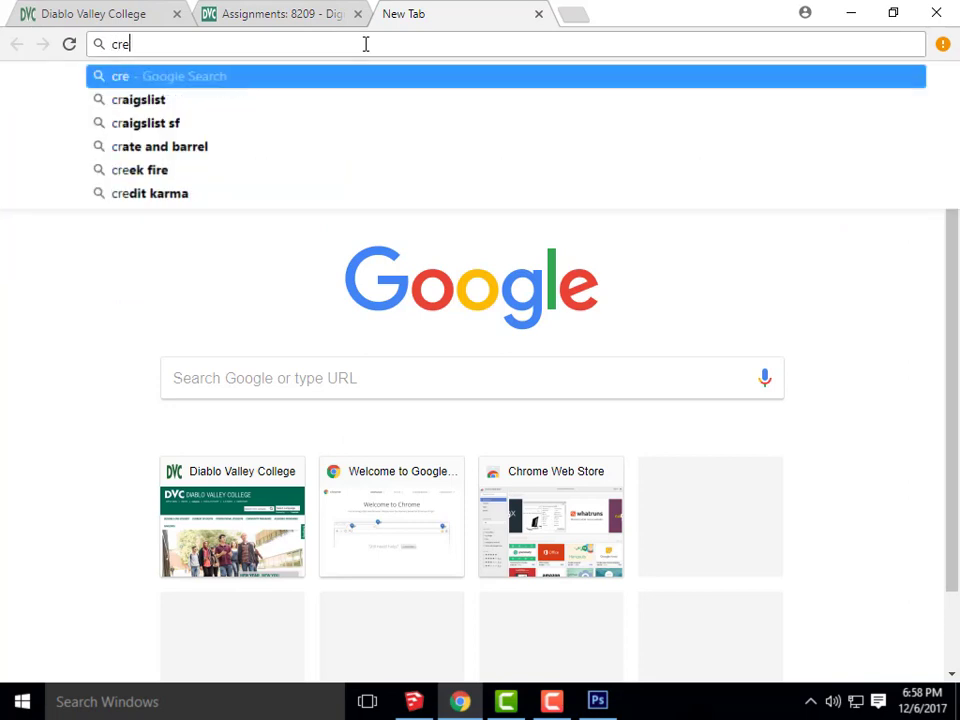
text(ativecommon.org)
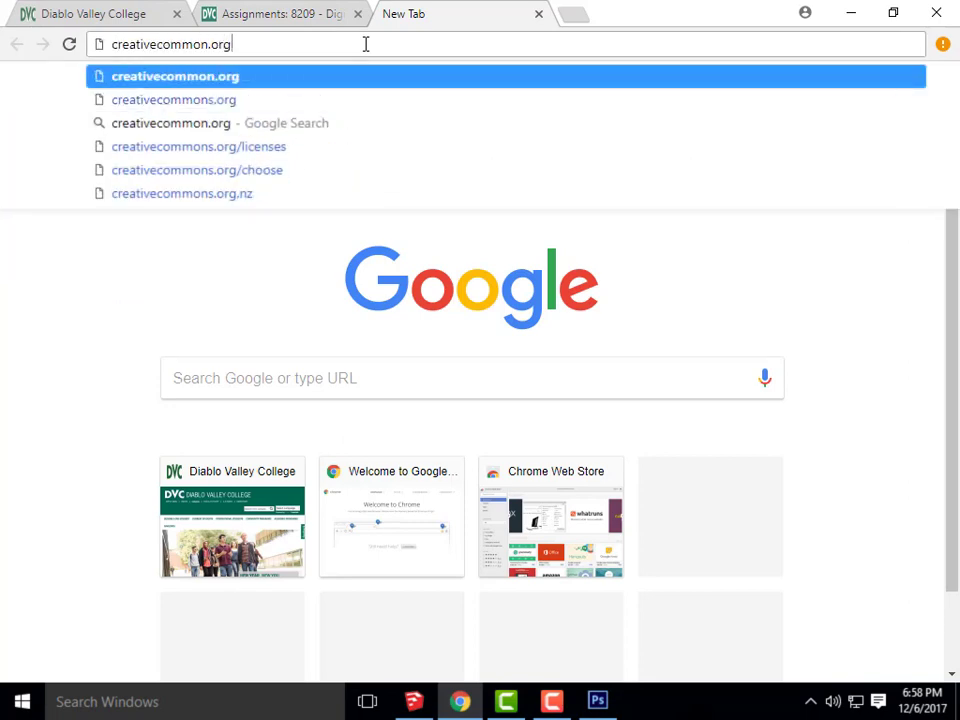
key(Return)
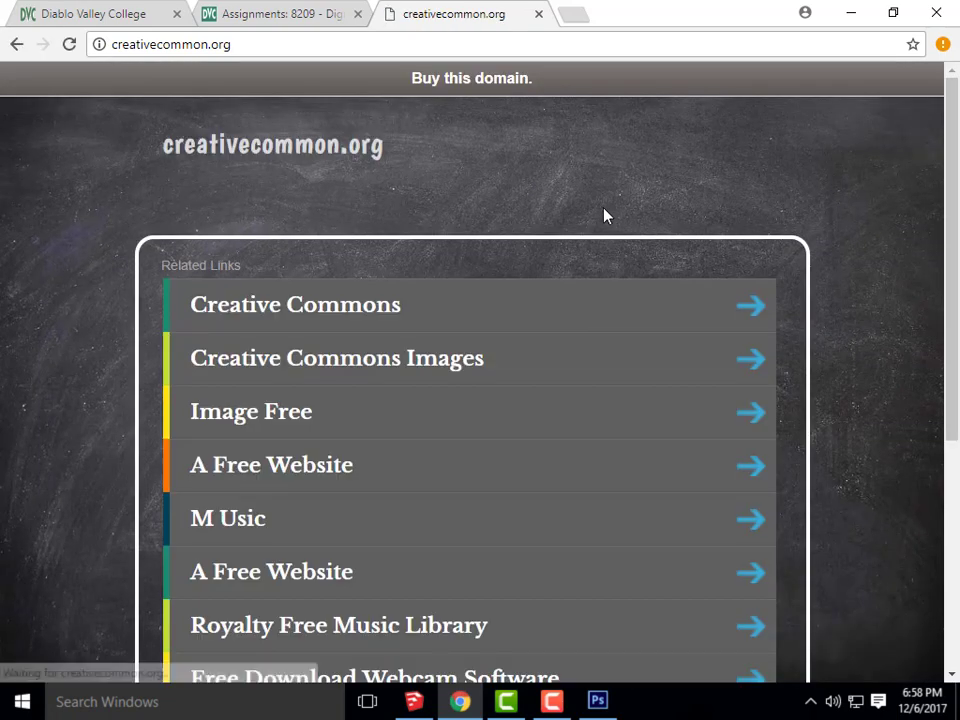
click(311, 47)
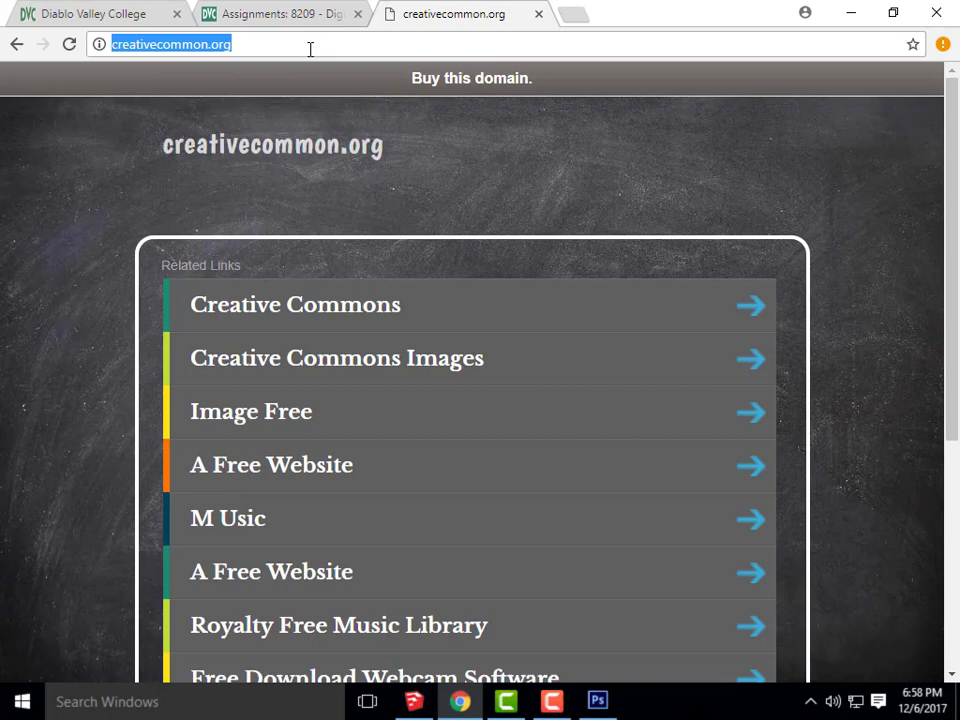
click(212, 50)
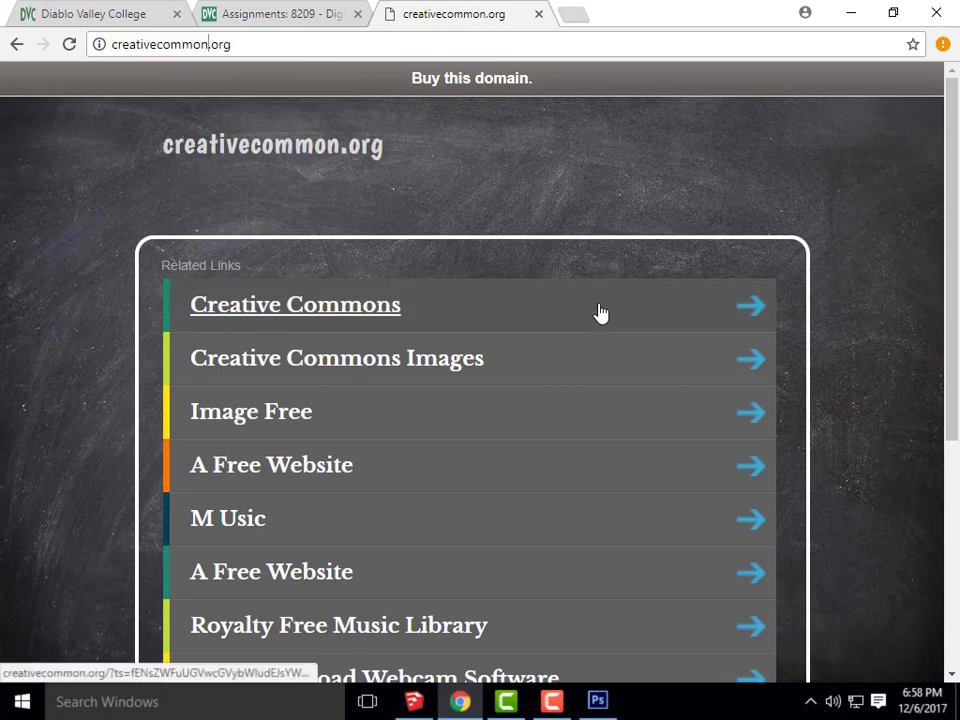
text(s)
key(Return)
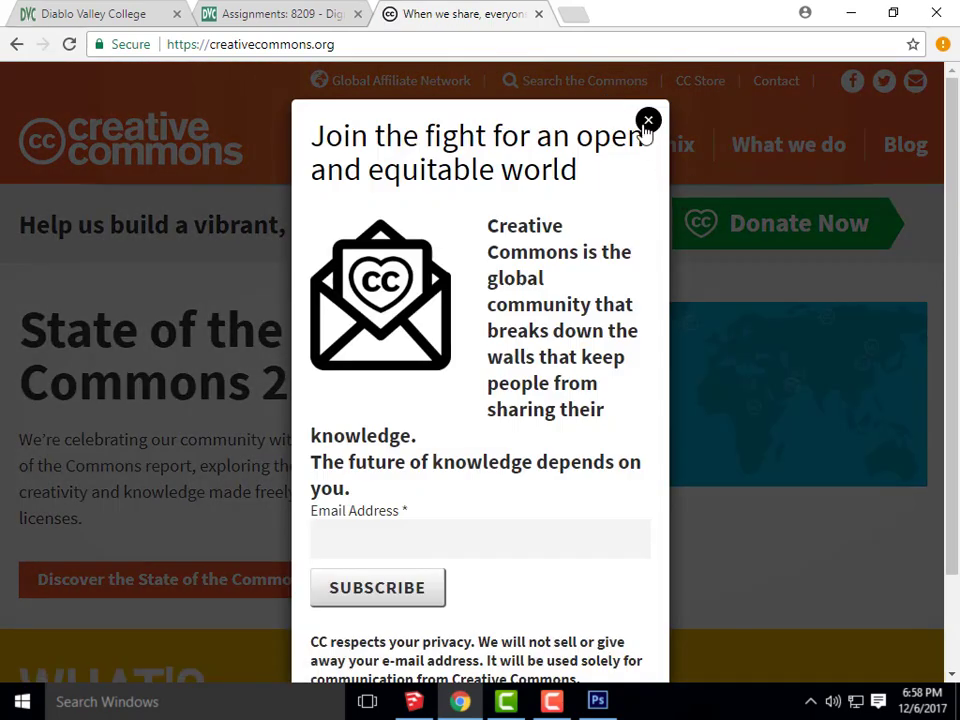
click(647, 122)
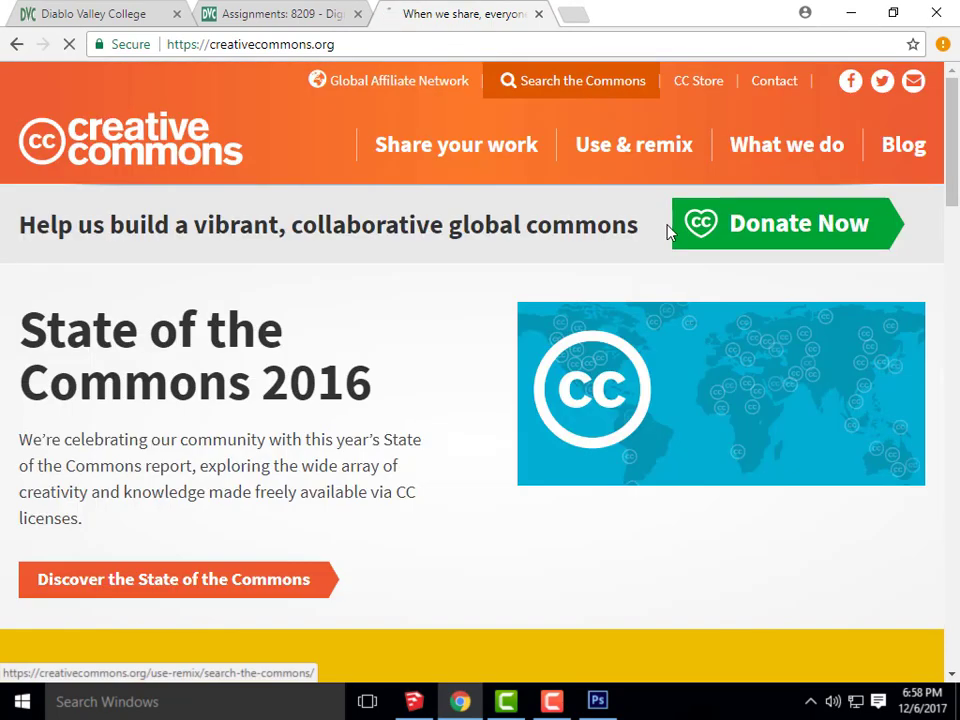
Open the Creative Commons search page, dismiss its pop-up and choose Flickr as the image source
click(585, 82)
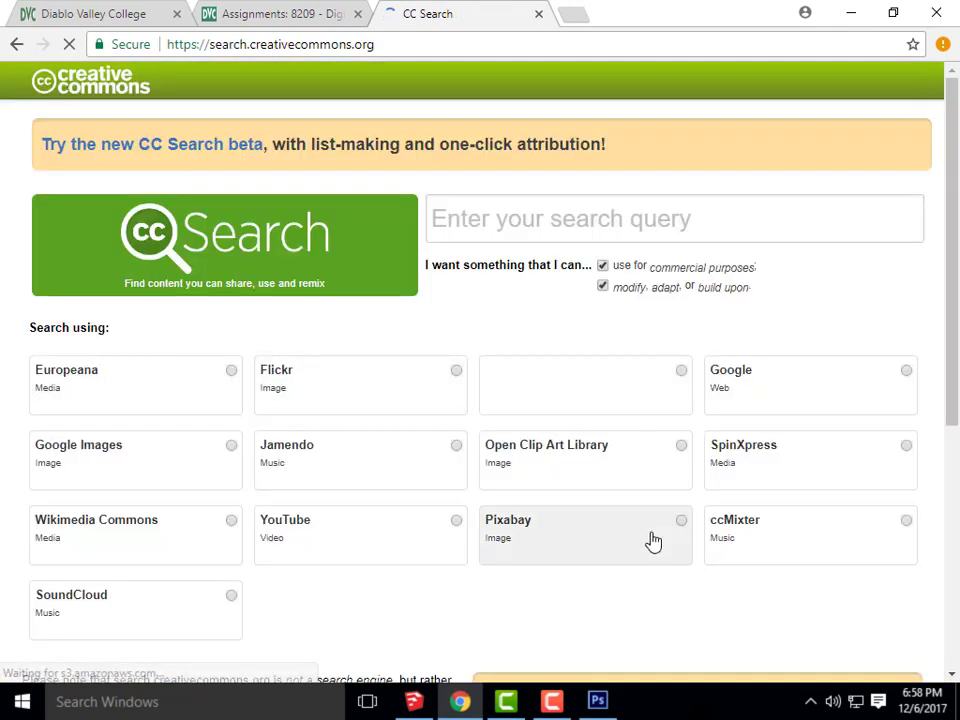
click(484, 226)
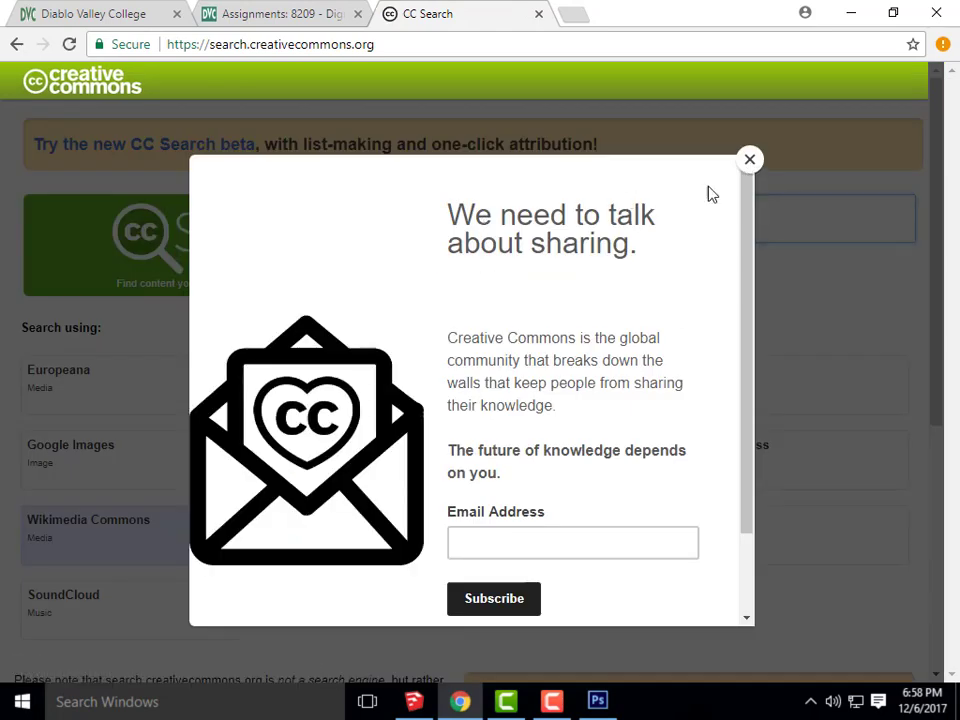
click(748, 159)
click(512, 220)
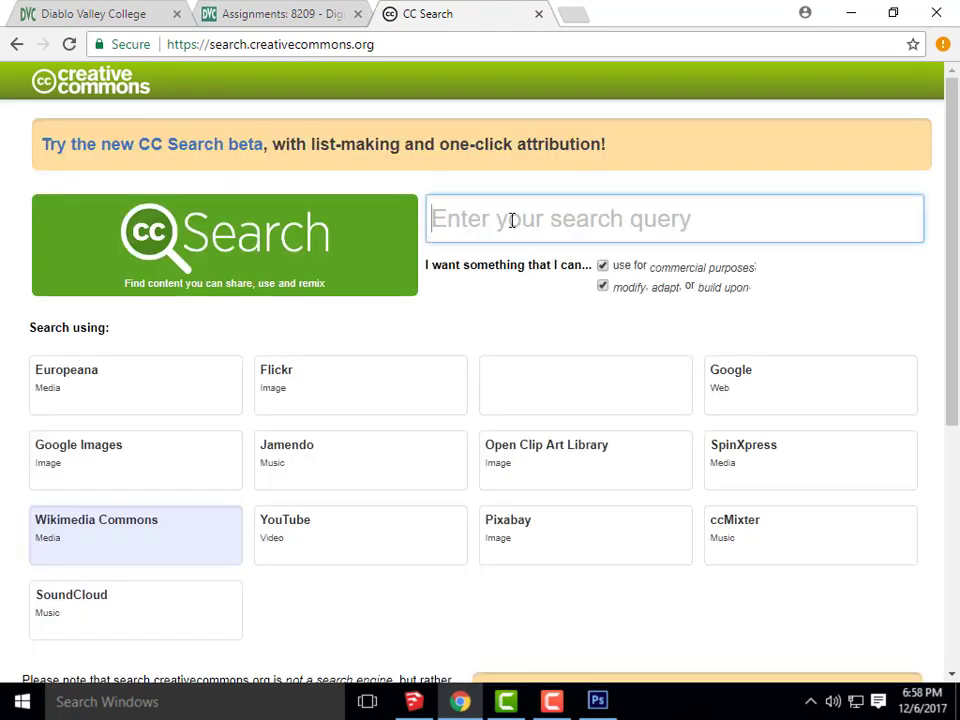
click(306, 400)
Search Flickr through Creative Commons for "yosemite meadow"
click(488, 225)
text(yo)
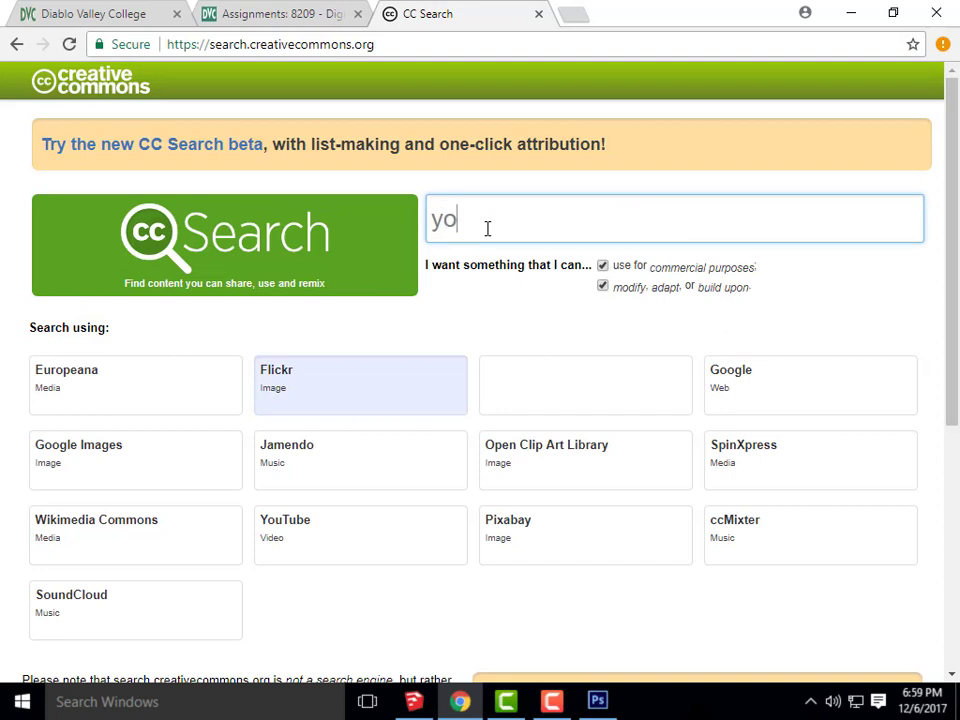
text(semite b)
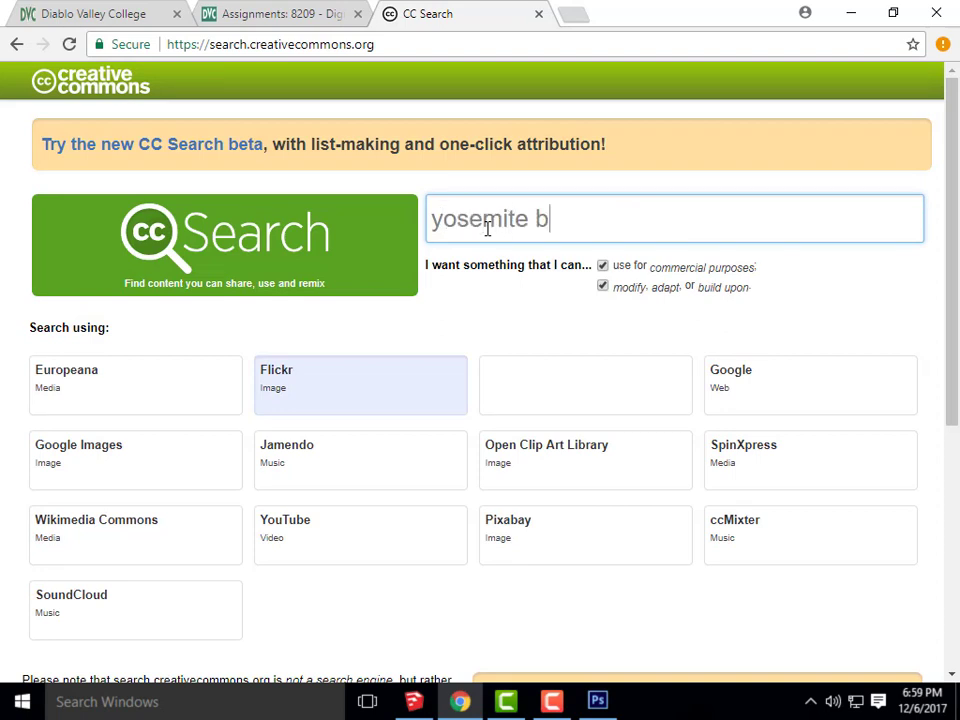
text(ac)
key(BackSpace)
key(BackSpace)
key(BackSpace)
key(BackSpace)
text(meadow)
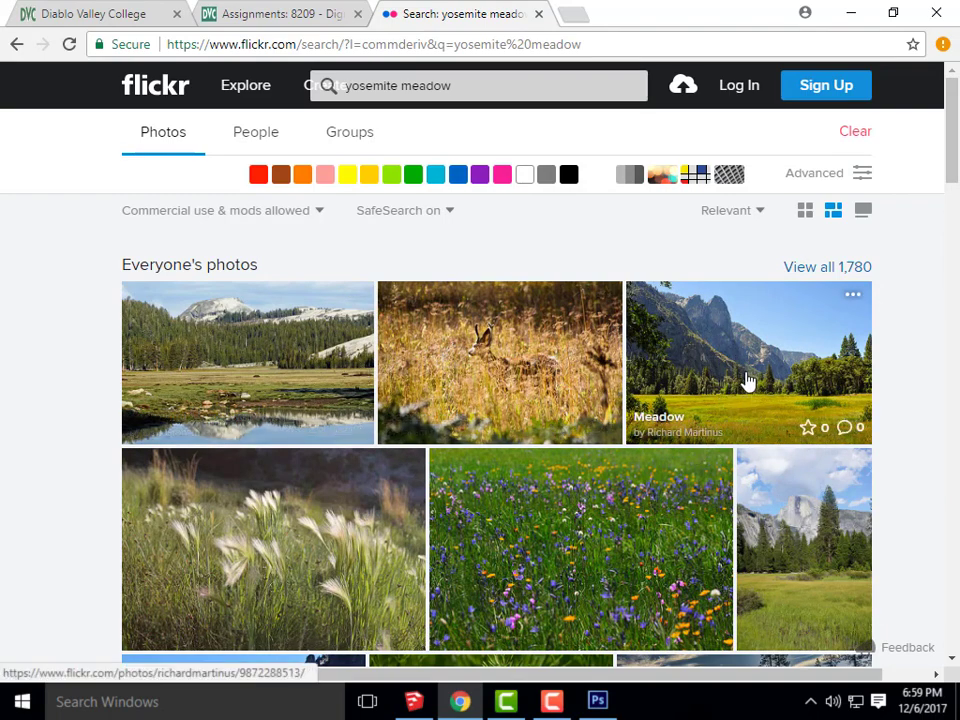
Browse the Yosemite meadow results, dismiss the Flickr sign-up pop-up and open the photo titled "Yosemite, CA (Unedited)"
scroll(354, 354, down, 2)
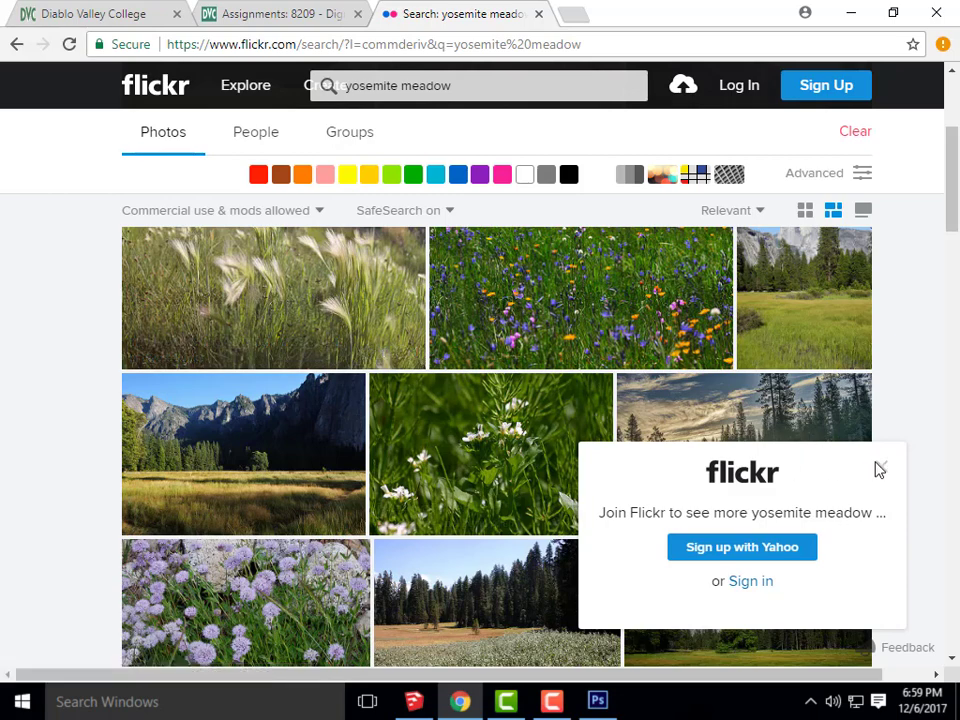
click(882, 470)
scroll(506, 400, down, 2)
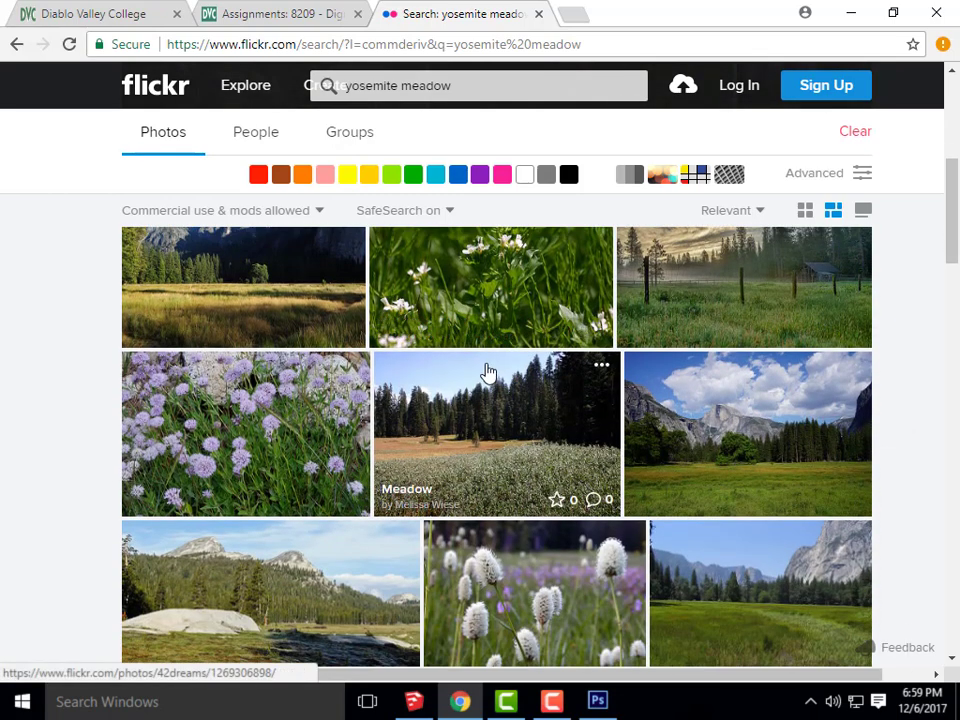
scroll(488, 373, down, 1)
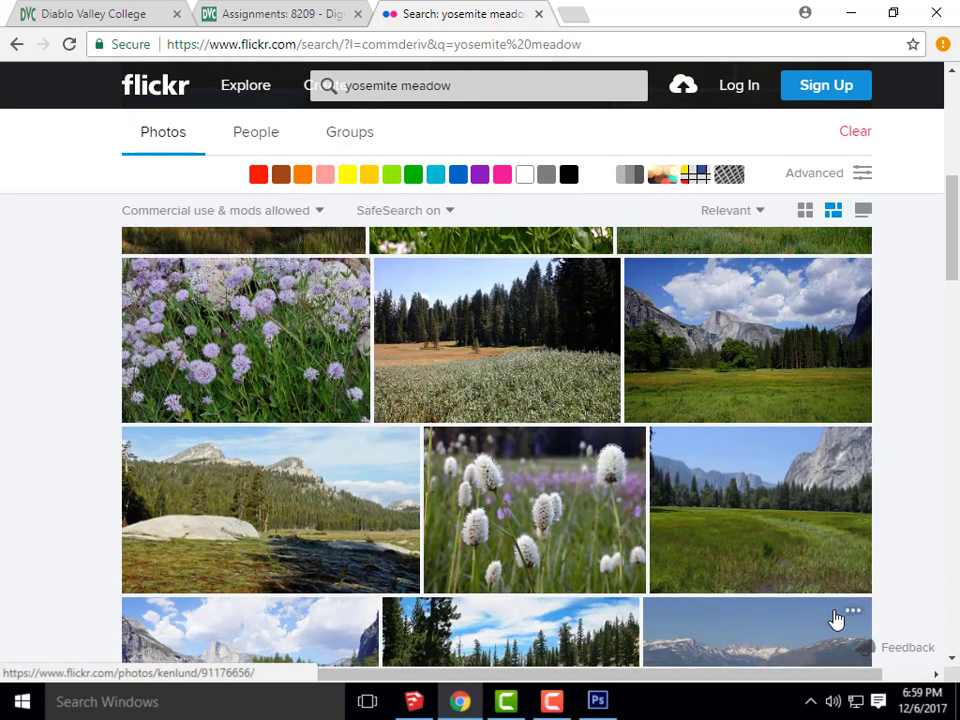
scroll(681, 427, down, 1)
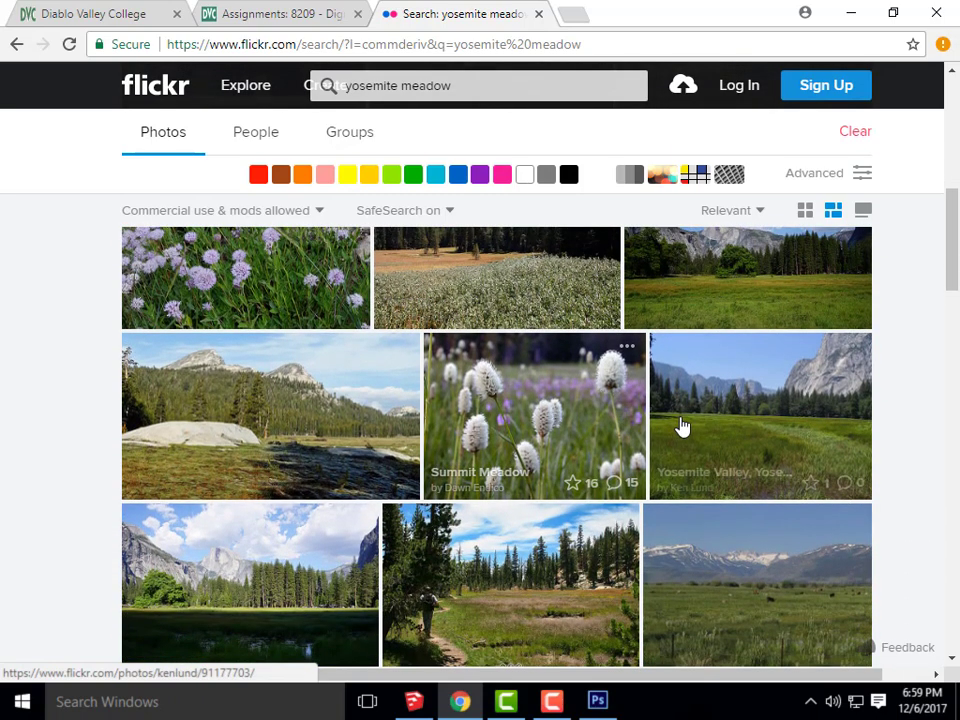
scroll(681, 427, down, 2)
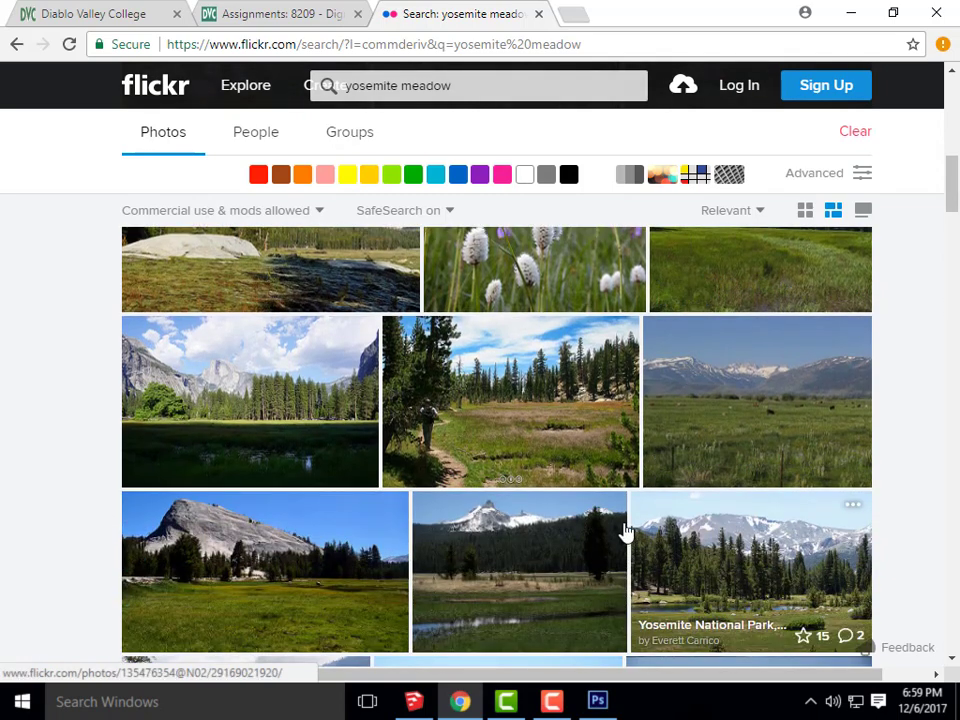
scroll(800, 520, up, 3)
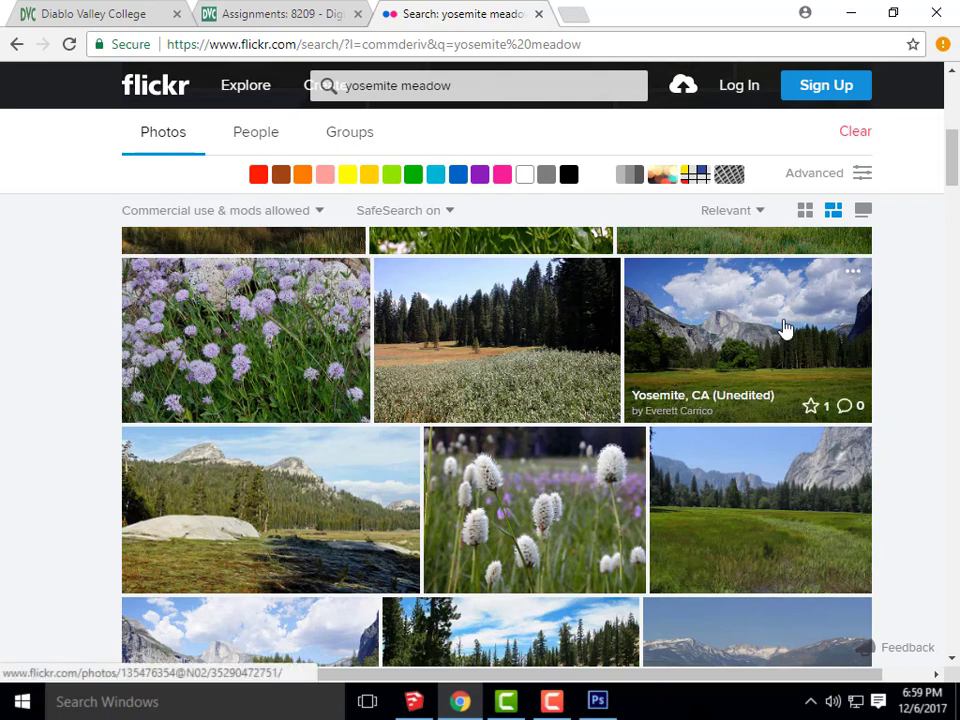
click(838, 390)
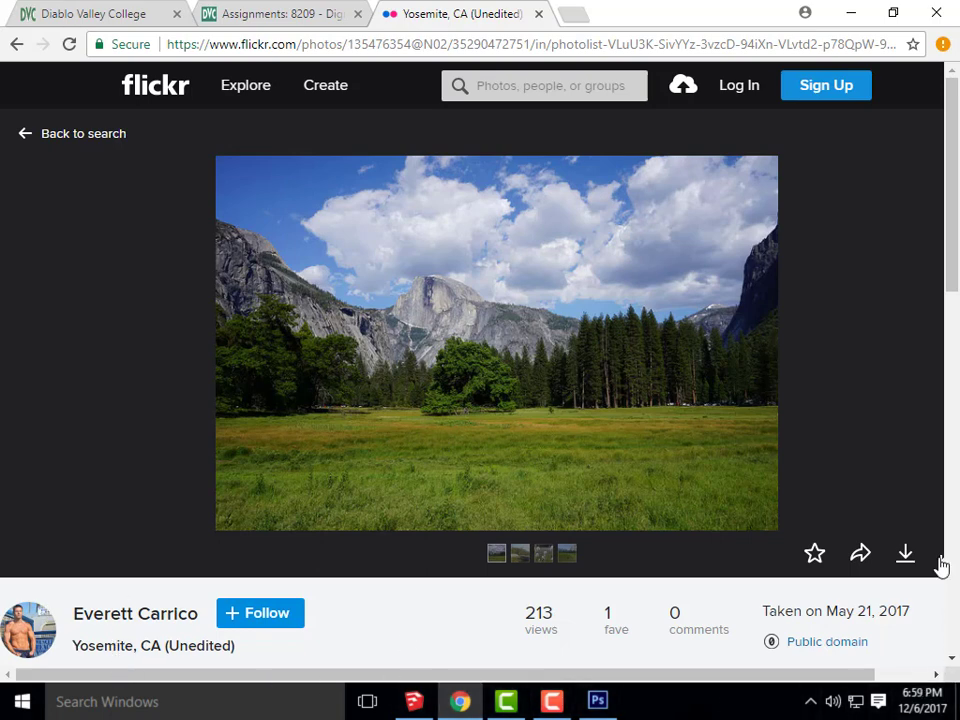
Download the meadow photo at its Original (6000 × 4000) size and show the downloaded file in its folder
click(908, 558)
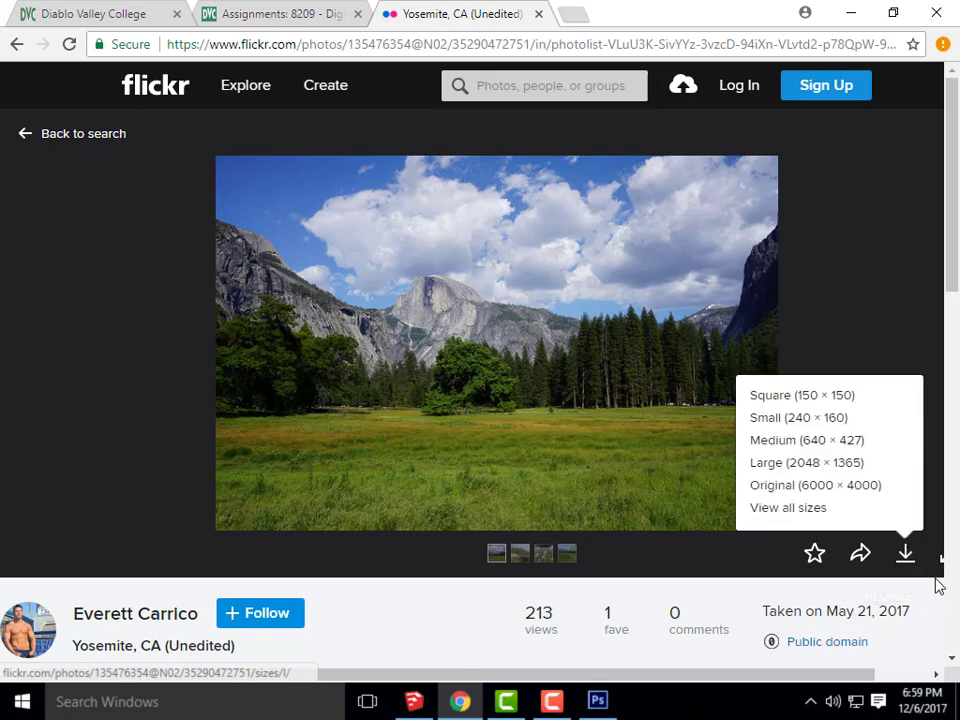
click(855, 494)
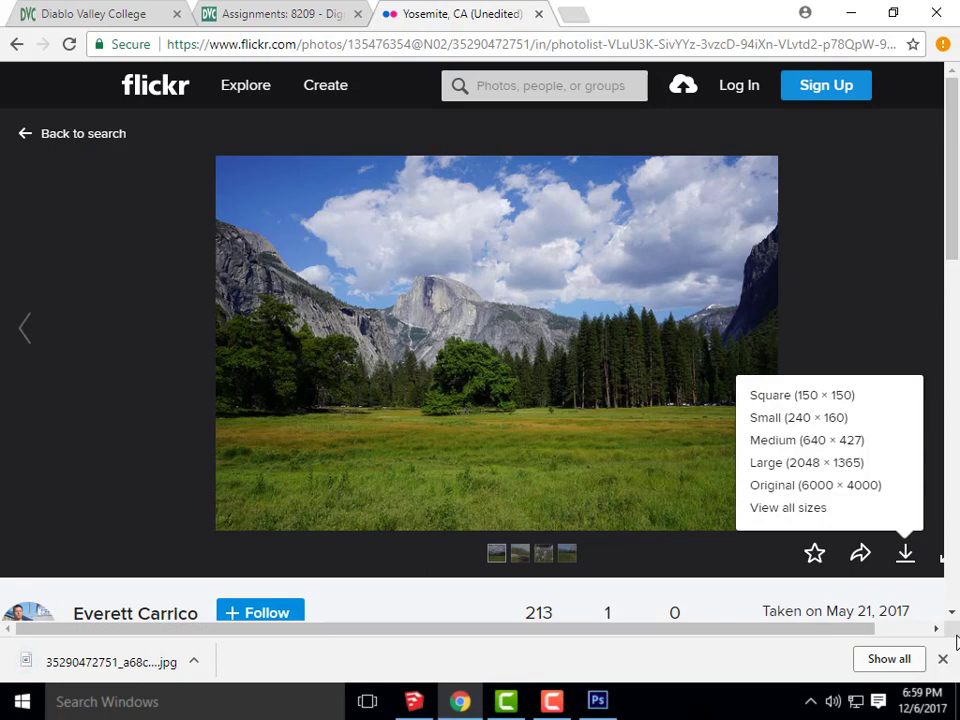
click(195, 662)
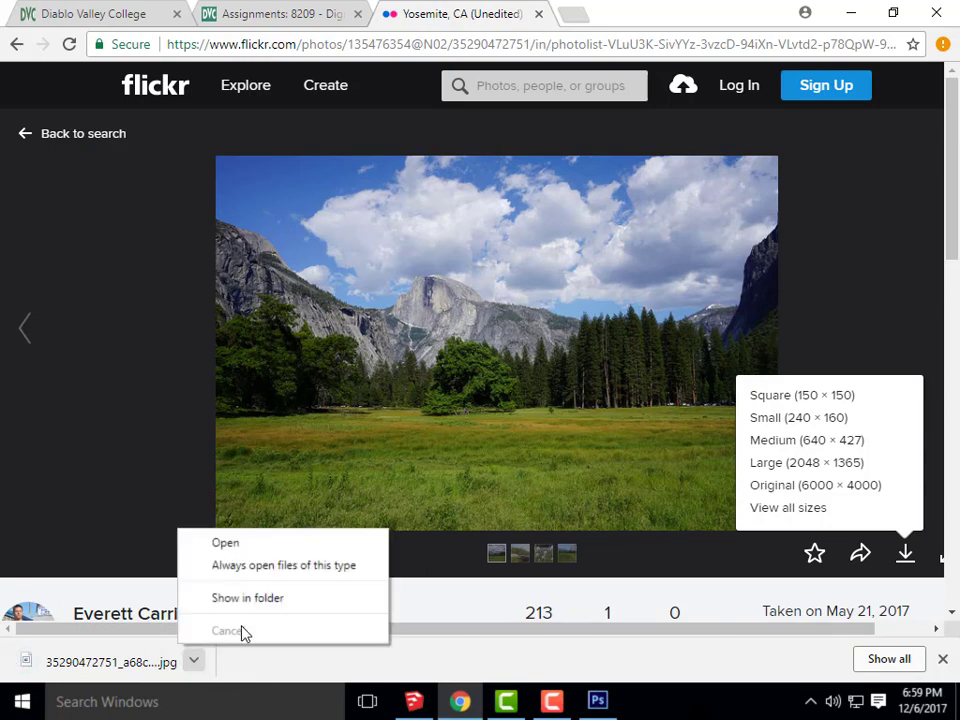
click(246, 598)
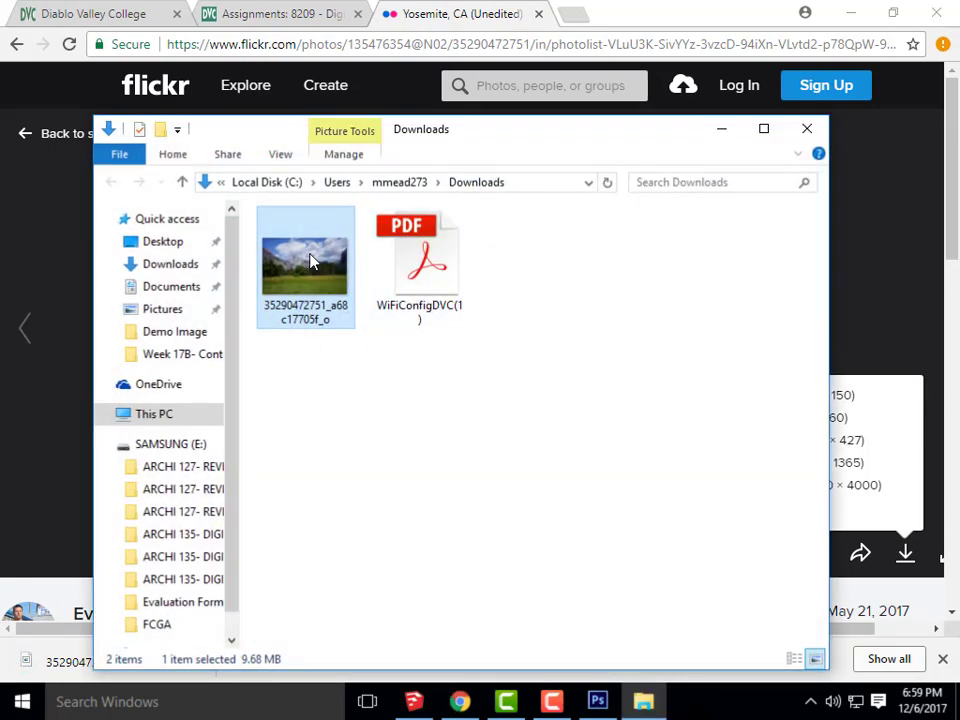
Copy the downloaded photo into the Week 17B- Content folder of ARCHI 135- DIGITAL TOOLS- FALL 2017 and minimize the folder window
right_click(313, 258)
click(590, 288)
click(135, 556)
scroll(405, 450, down, 4)
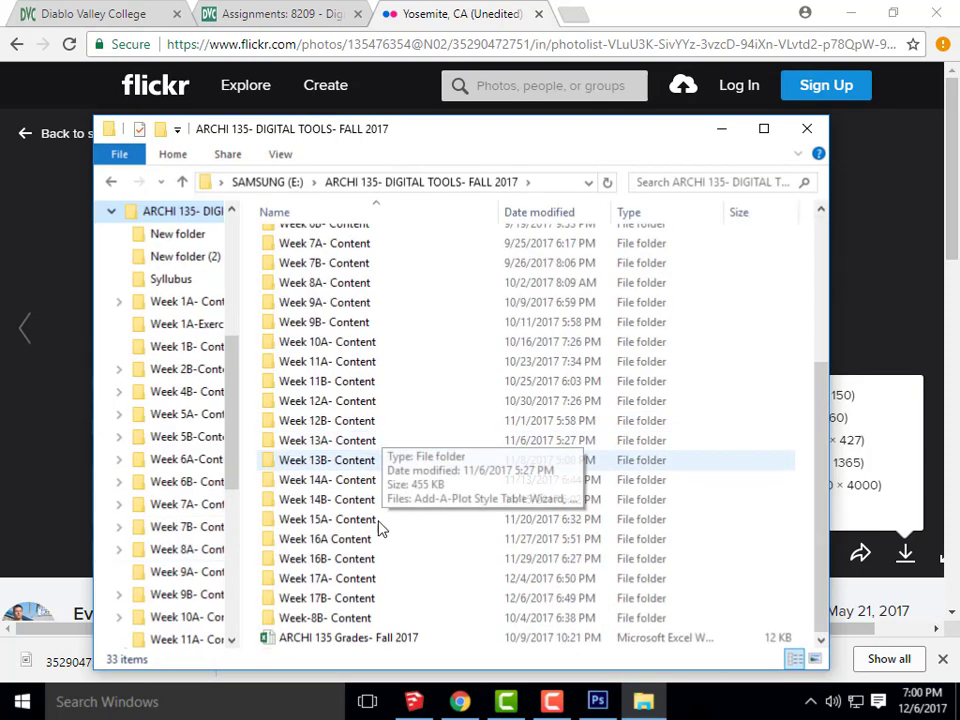
double_click(342, 600)
key(ctrl+v)
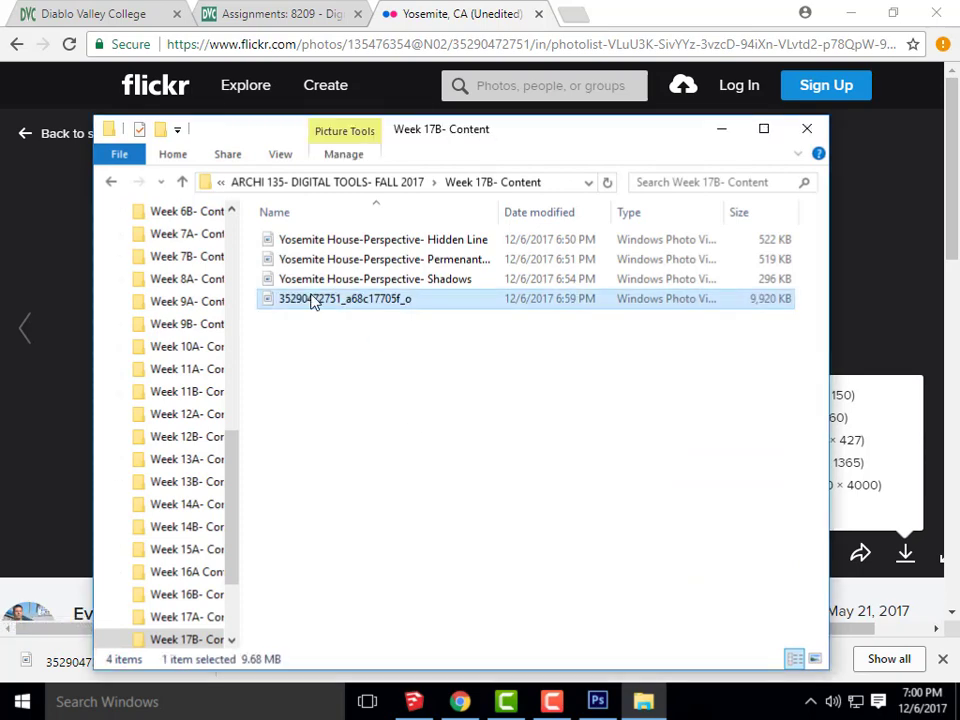
click(722, 128)
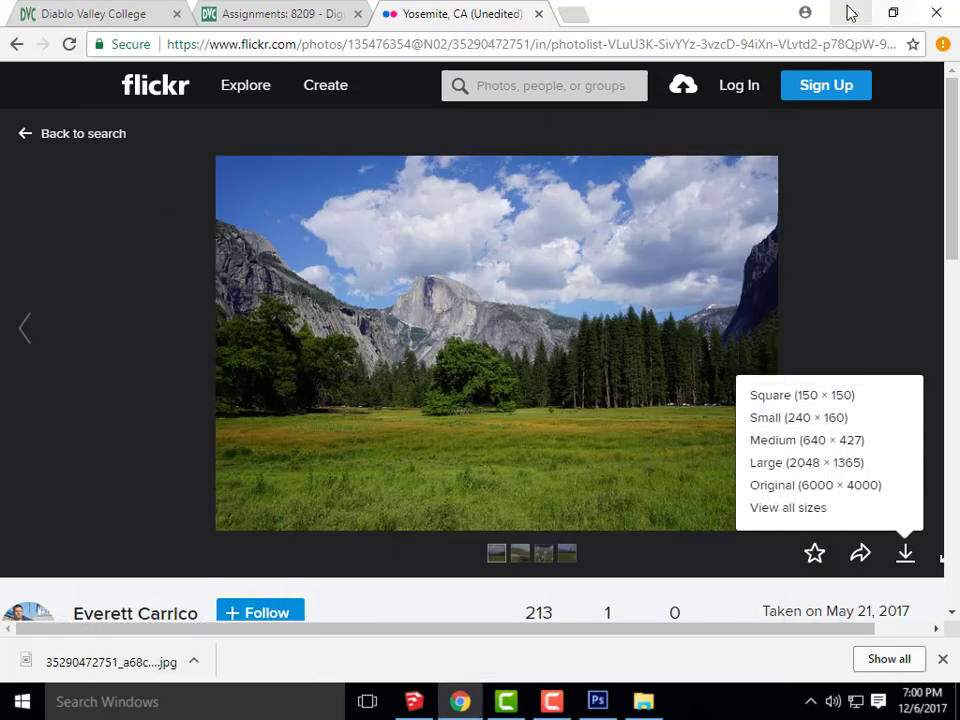
key(alt+Tab)
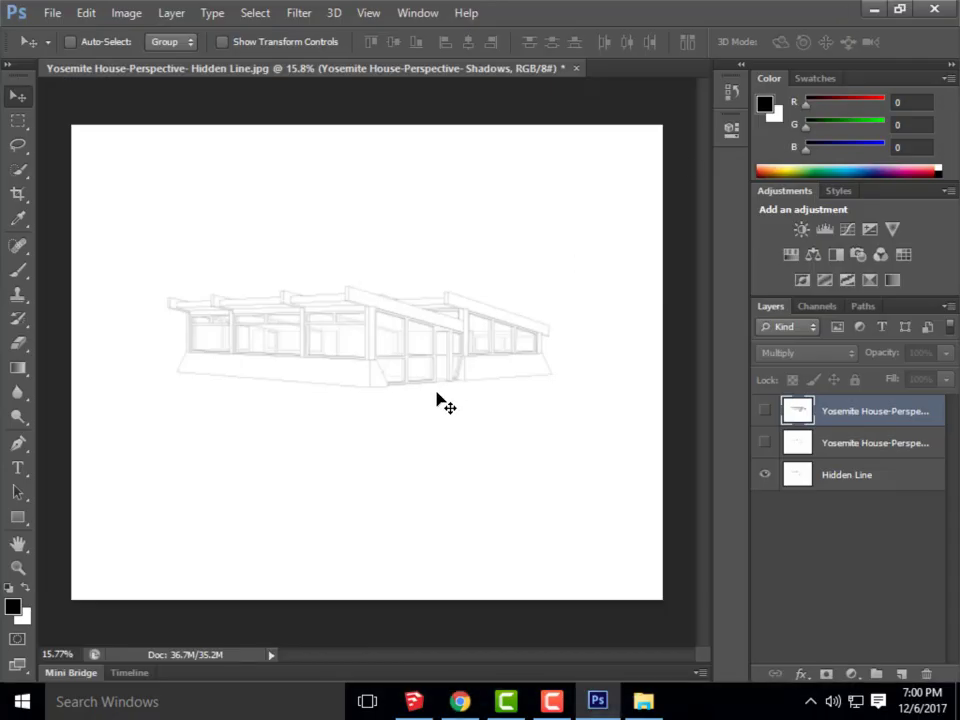
click(52, 12)
click(97, 320)
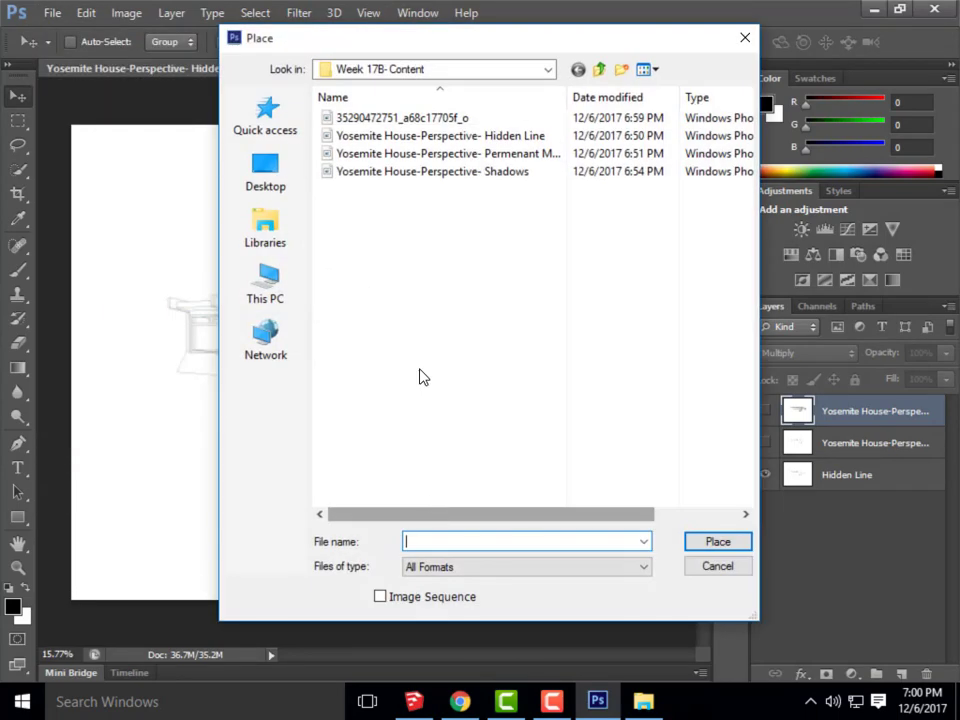
click(425, 120)
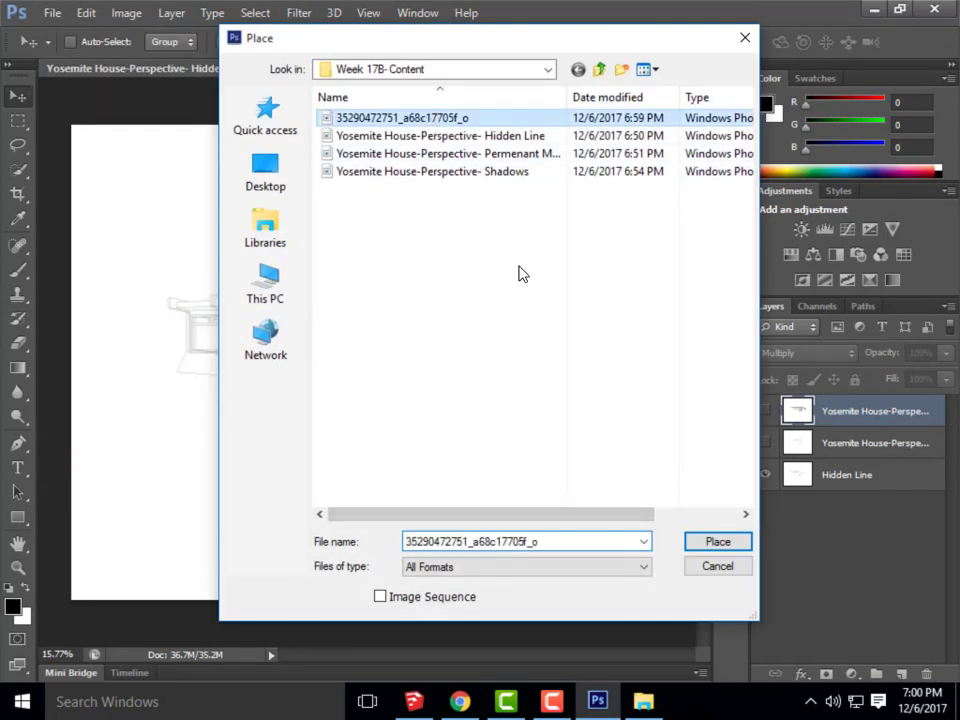
click(716, 547)
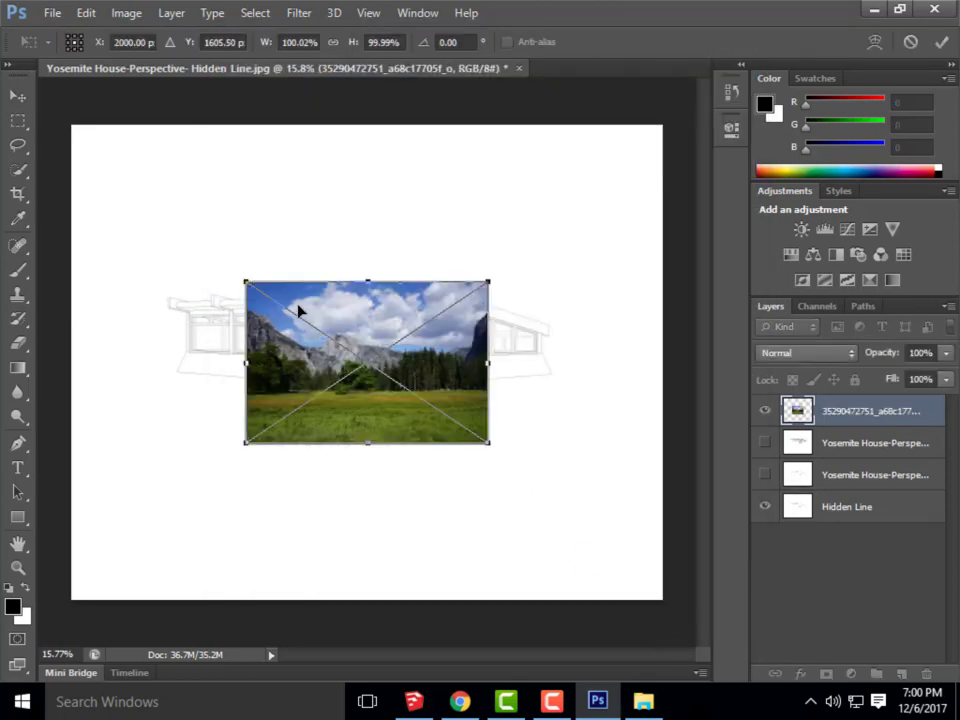
Scale the placed meadow photo proportionally to about 243%, fitting it to the full canvas width, and commit the placement
drag(248, 287, 86, 144)
drag(486, 167, 707, 110)
drag(548, 235, 548, 335)
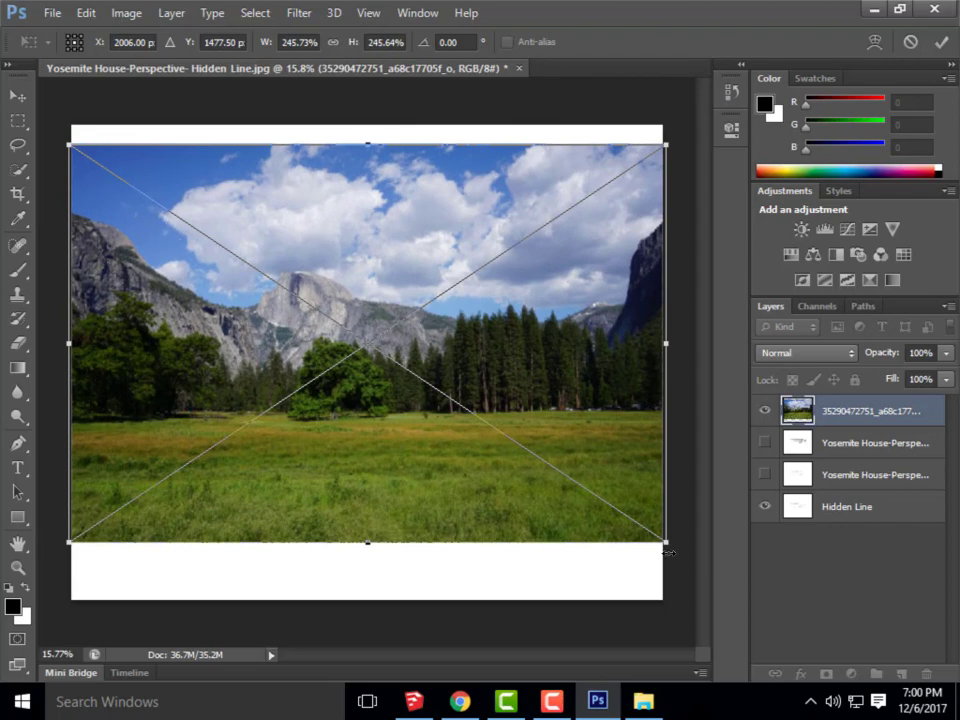
drag(668, 545, 732, 602)
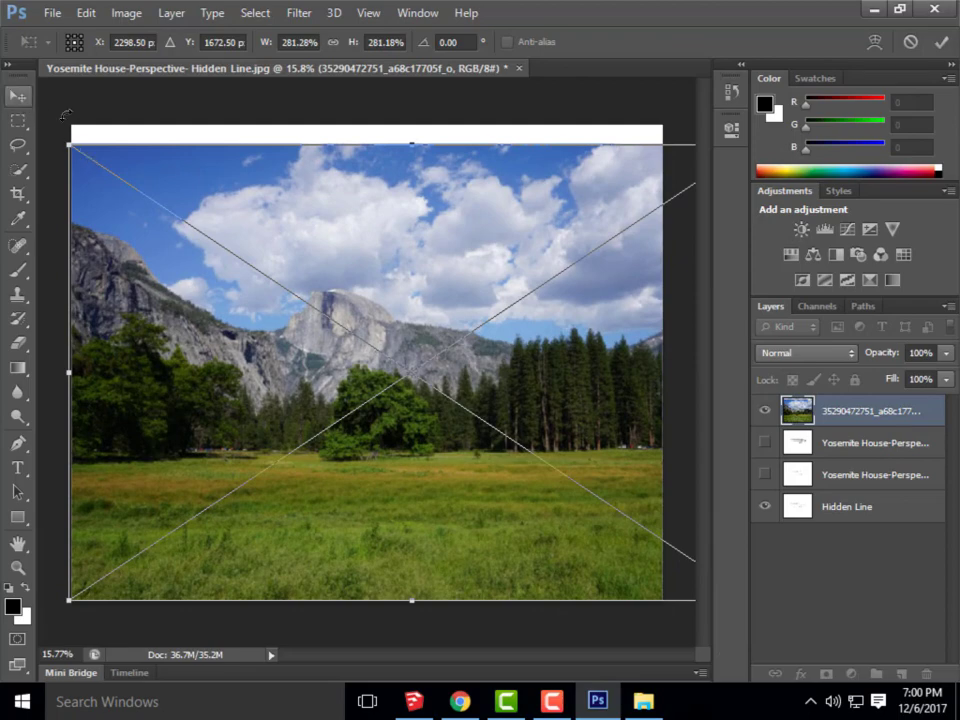
drag(68, 145, 156, 201)
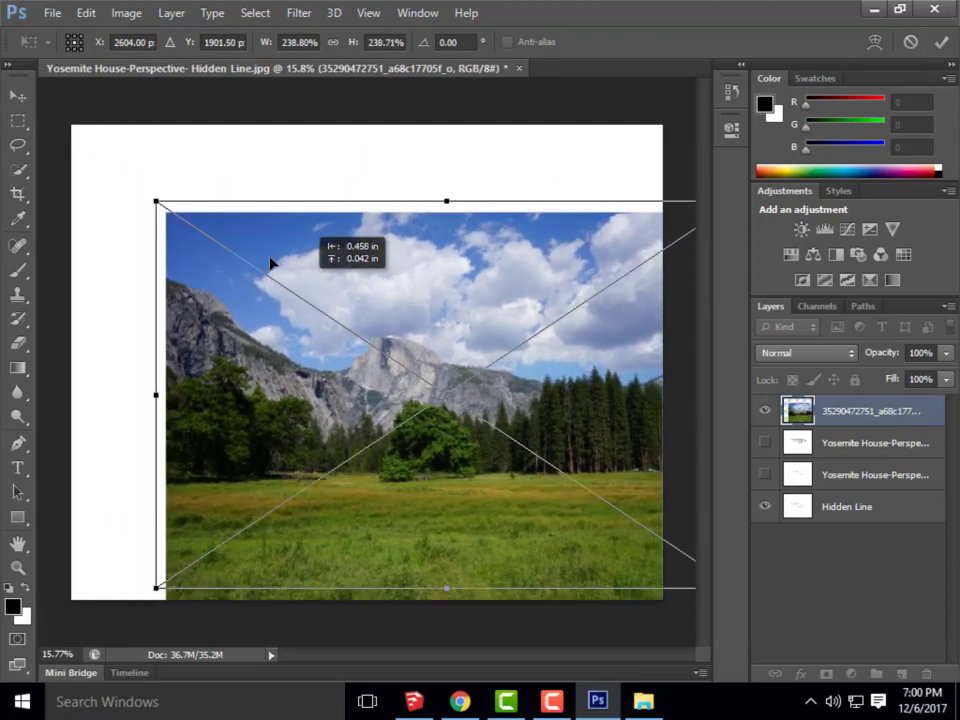
drag(270, 262, 380, 240)
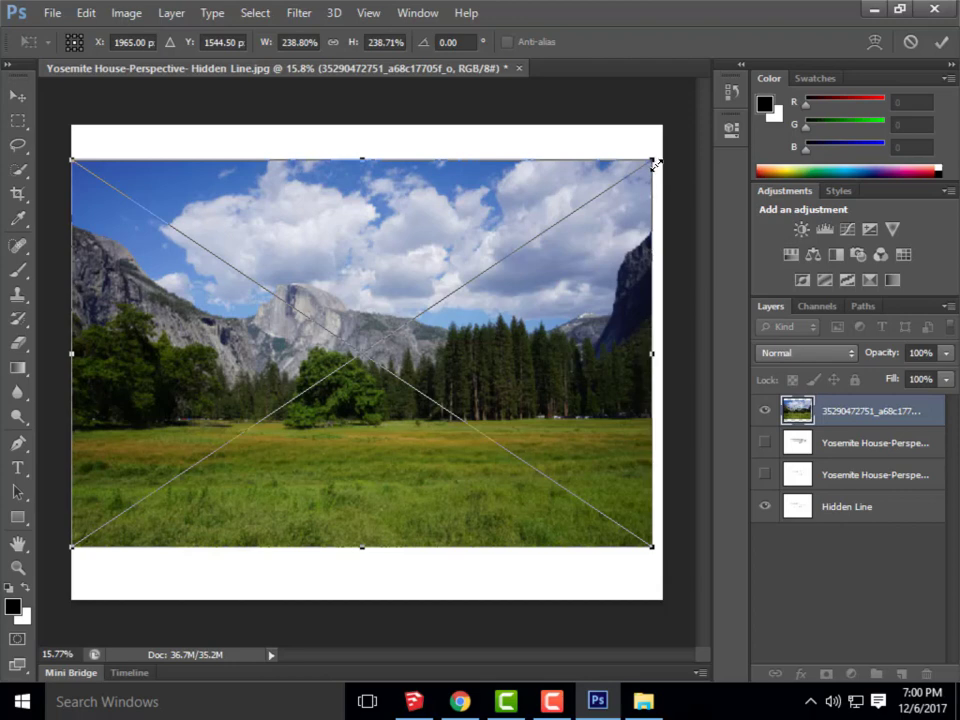
drag(656, 164, 662, 153)
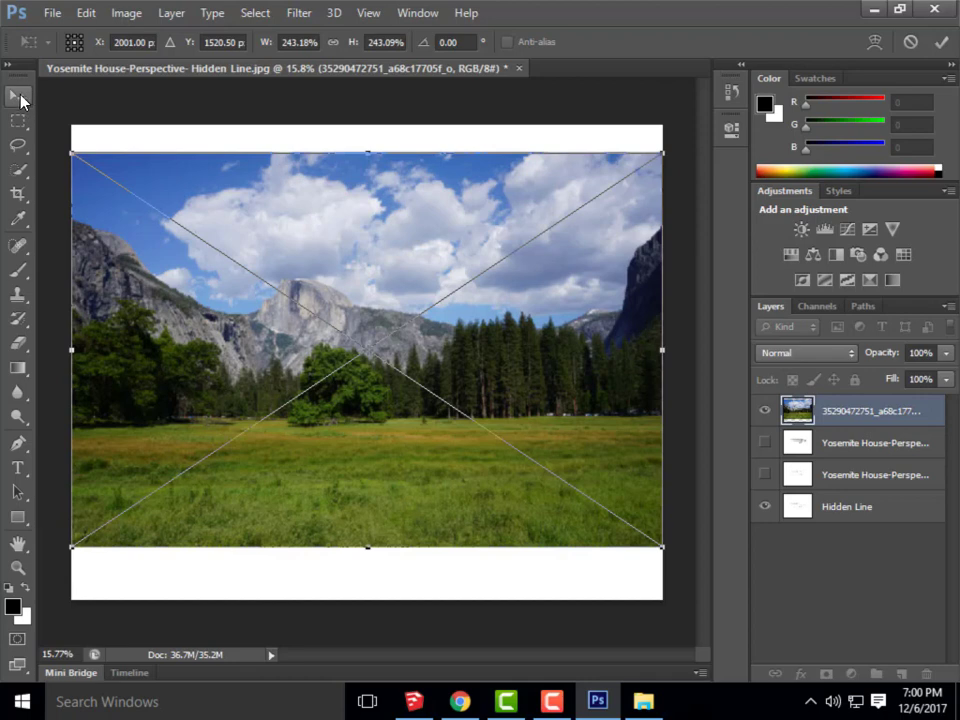
click(941, 42)
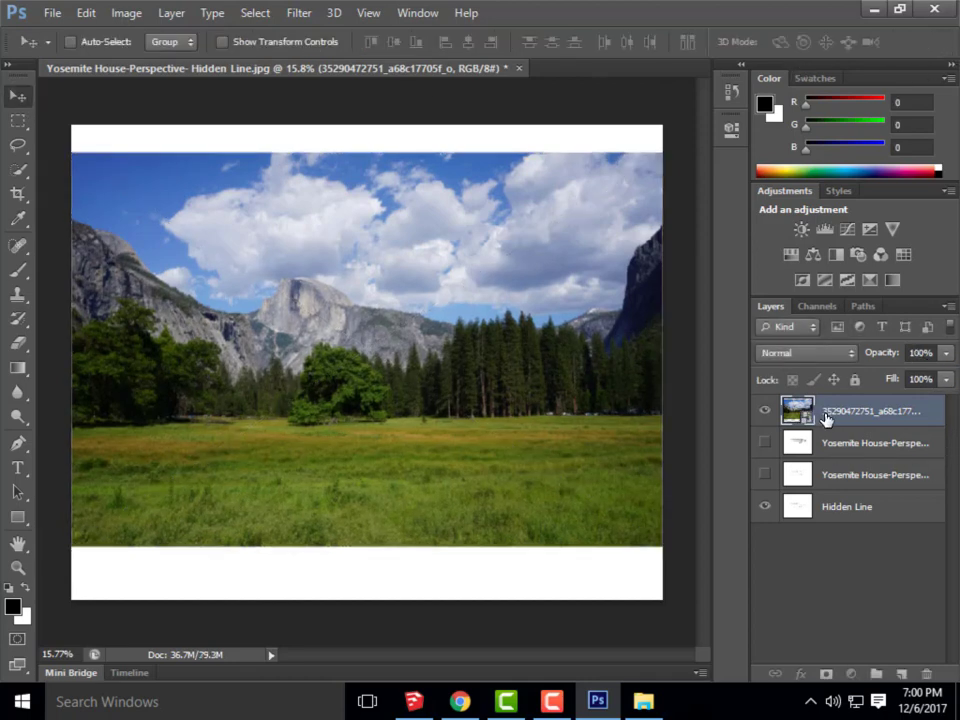
Try the photo layer beneath the Hidden Line layer, and return it to the top of the layer stack
drag(826, 418, 857, 557)
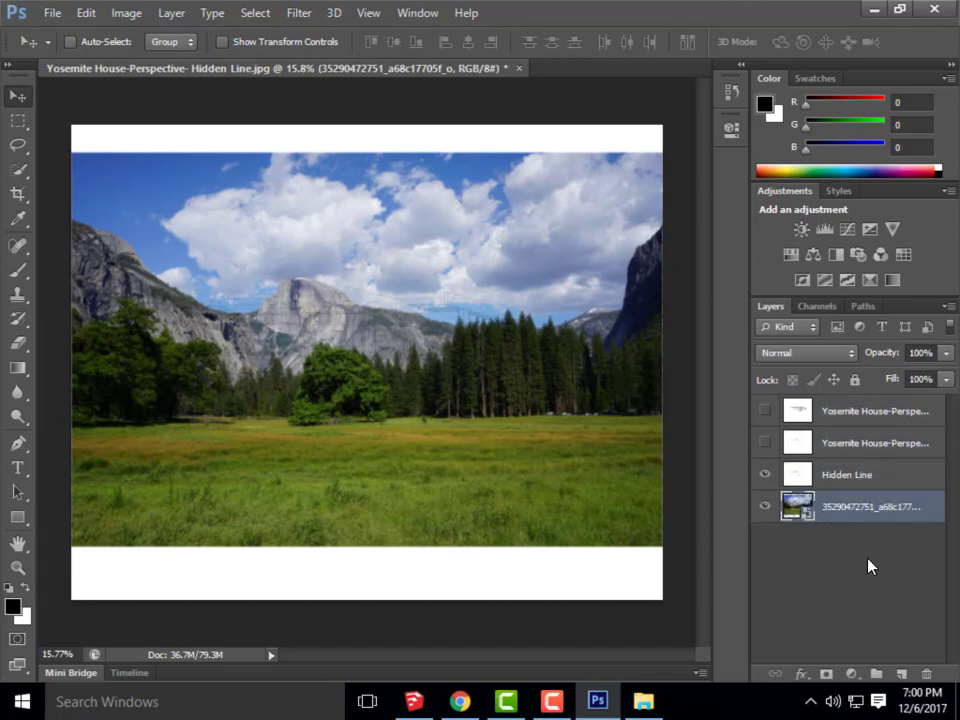
drag(888, 510, 885, 398)
Set the meadow photo layer's opacity to 50%
click(920, 352)
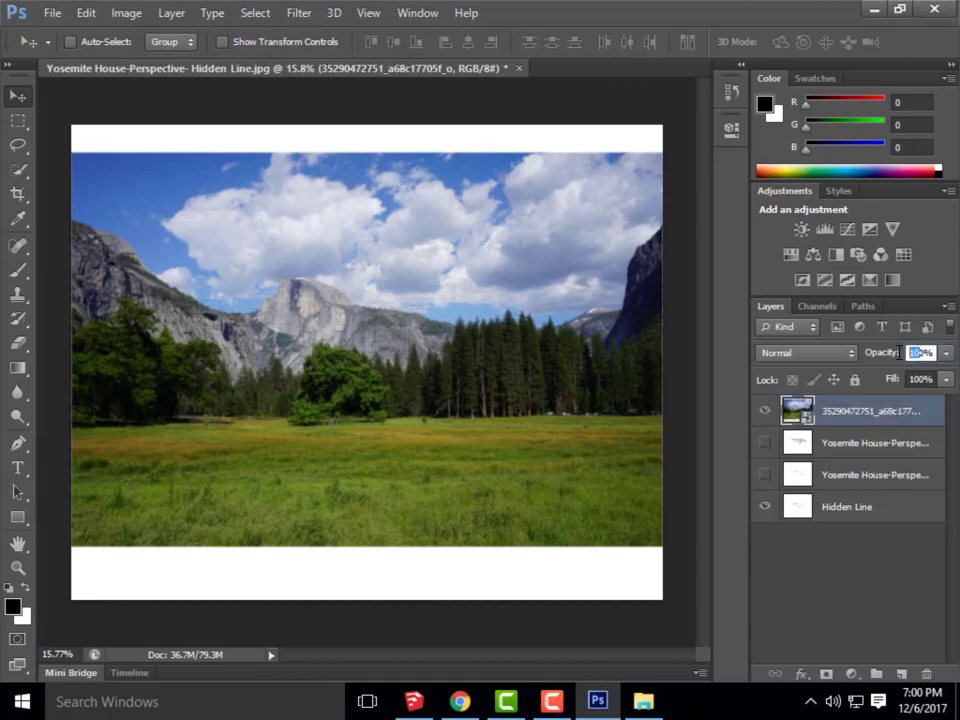
key(Return)
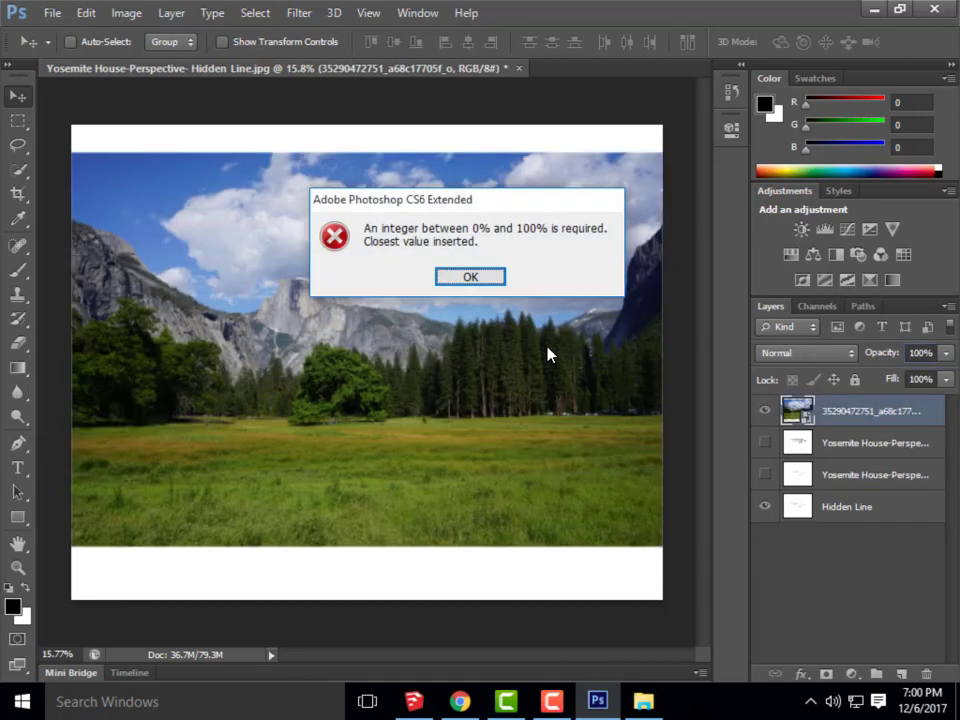
click(486, 281)
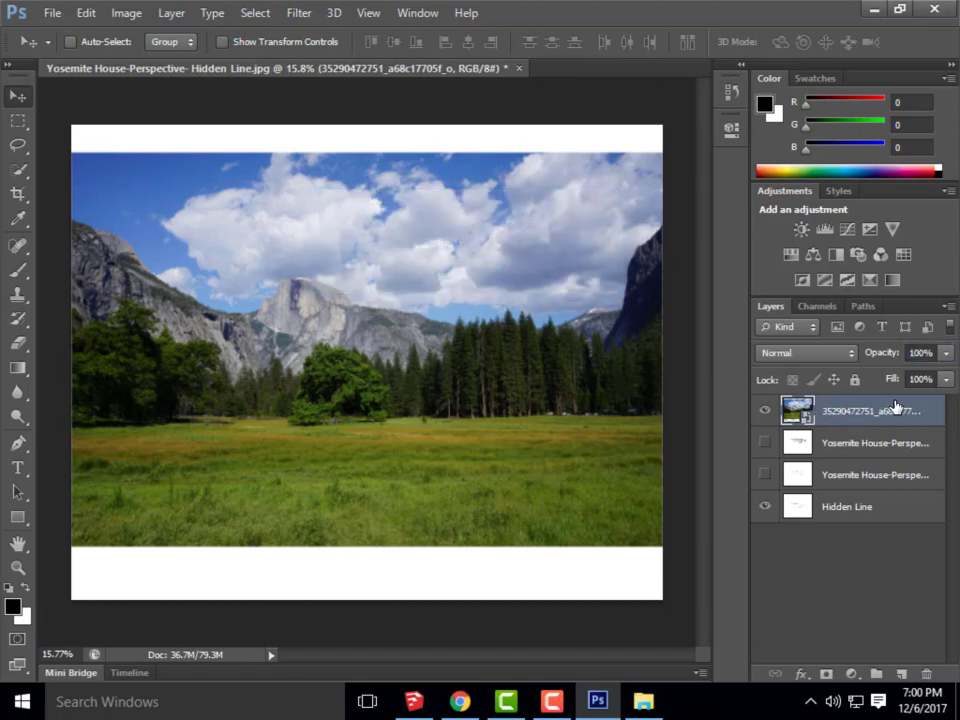
click(921, 352)
text(50)
key(Return)
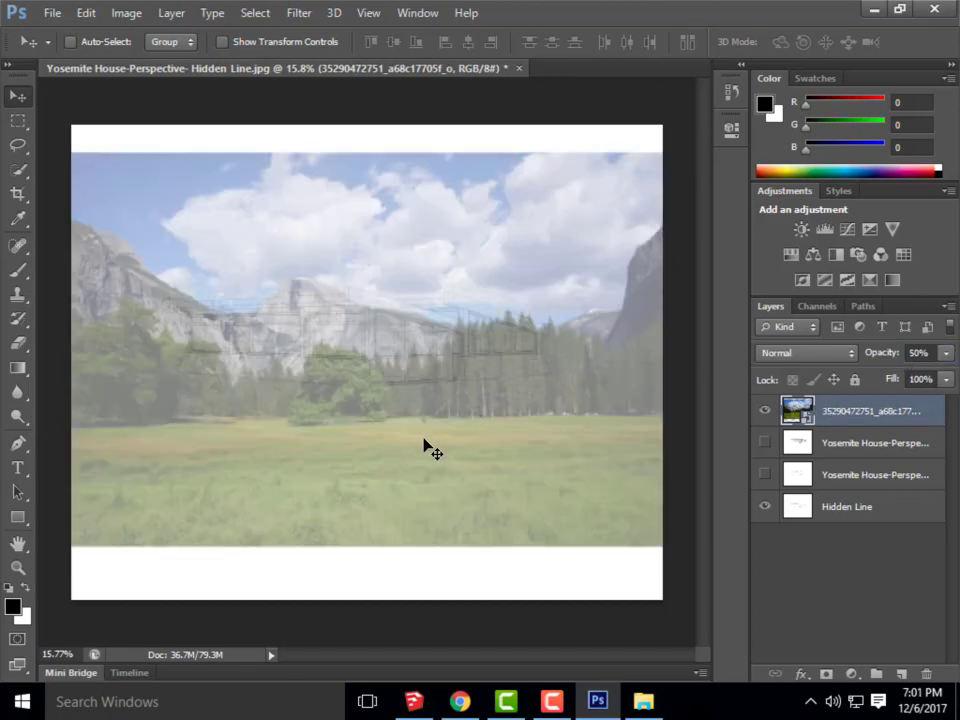
Move the meadow photo layer straight up in large nudges until the meadow's far edge lies behind the house's windows
drag(446, 447, 448, 440)
key(shift+Up)
key(shift+Up)
key(shift+Up)
key(shift+Up)
key(shift+Up)
key(shift+Up)
key(shift+Up)
key(shift+Up)
key(shift+Up)
key(shift+Up)
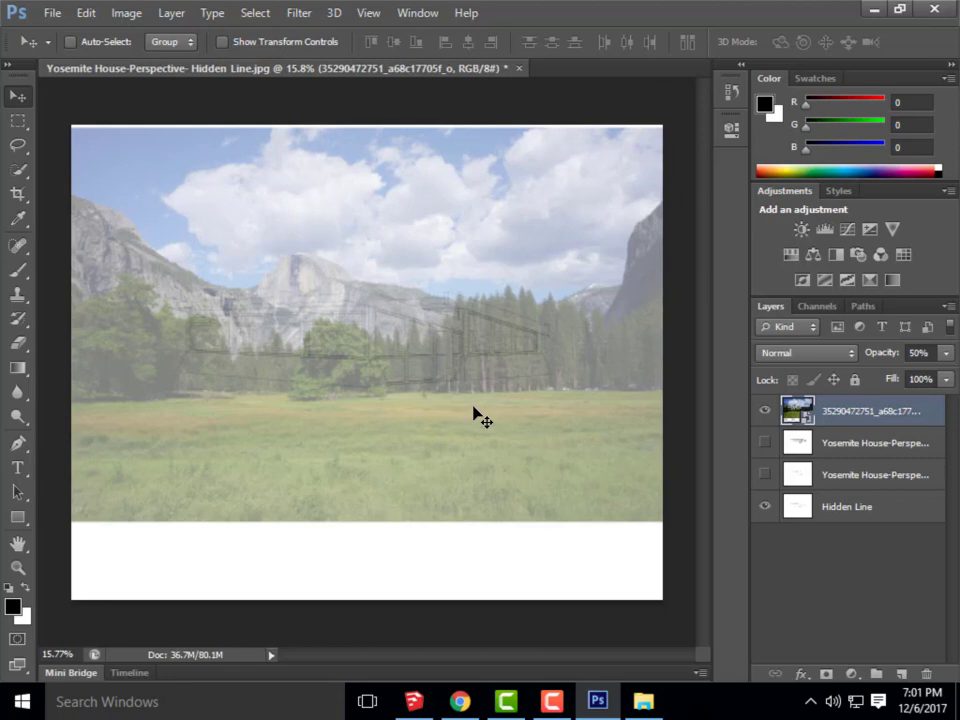
key(shift+Up)
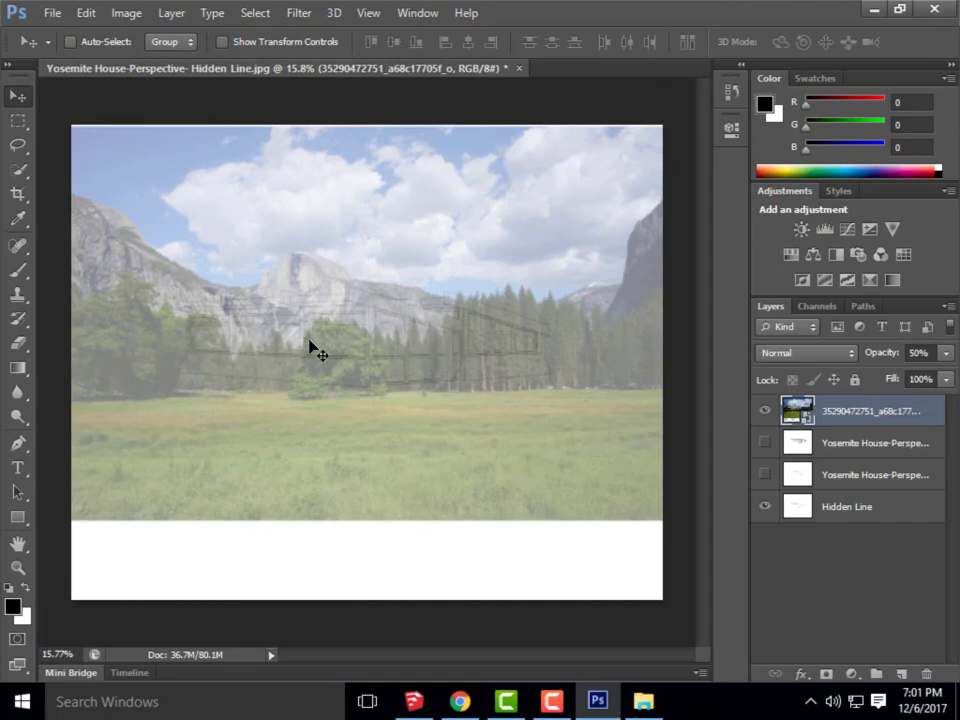
key(shift+Up)
key(shift+Up)
key(shift+Up)
key(shift+Up)
key(shift+Up)
key(shift+Up)
key(shift+Up)
key(shift+Up)
key(shift+Up)
key(shift+Up)
key(shift+Up)
key(shift+Up)
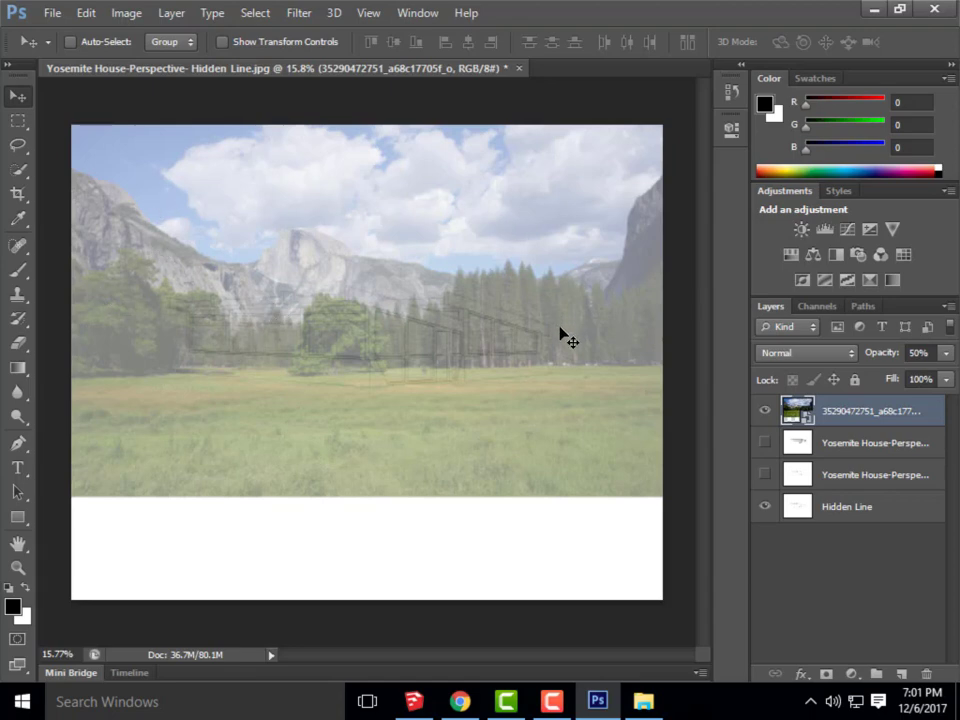
key(shift+Up)
key(shift+Up)
key(shift+Up)
key(shift+Up)
key(shift+Up)
key(shift+Up)
key(shift+Up)
key(shift+Up)
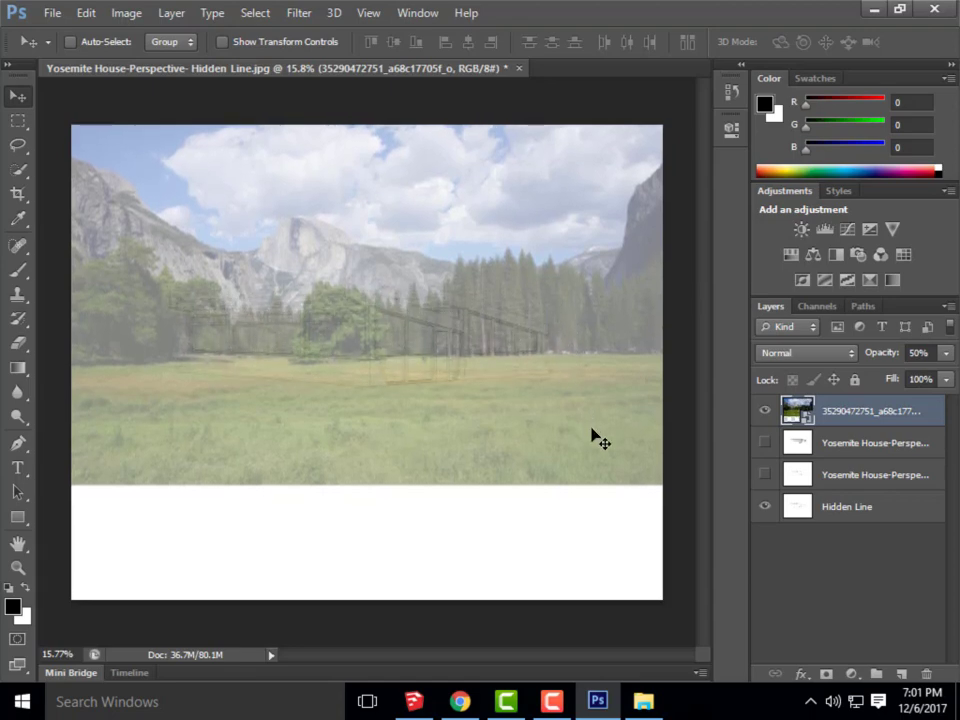
key(shift+Up)
key(shift+Up)
key(shift+Up)
key(shift+Up)
key(shift+Up)
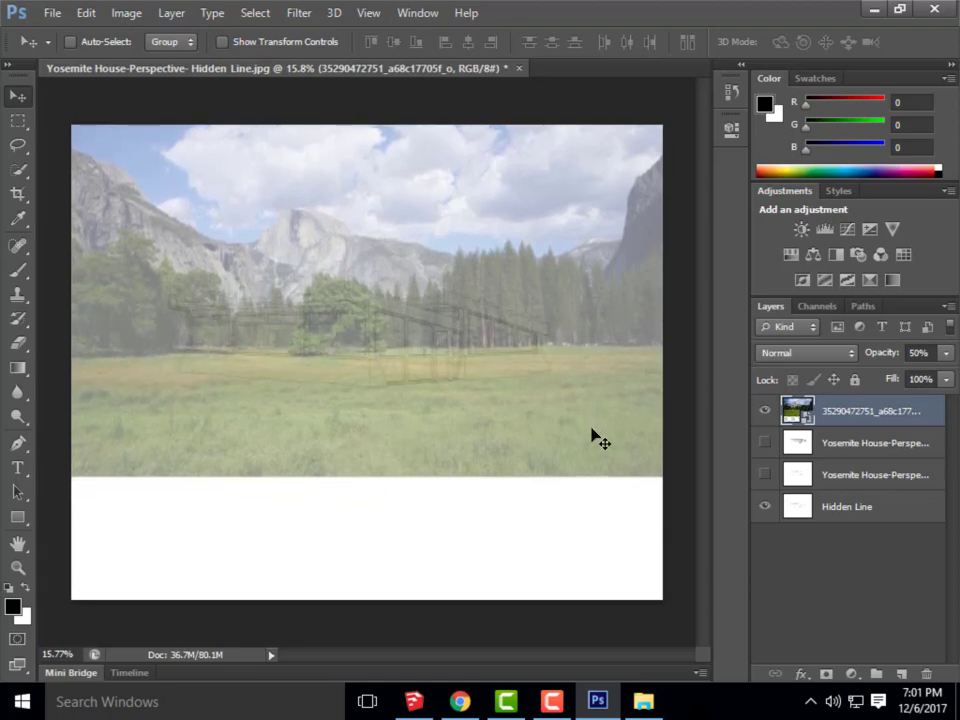
key(shift+Up)
key(shift+Up)
key(shift+Up)
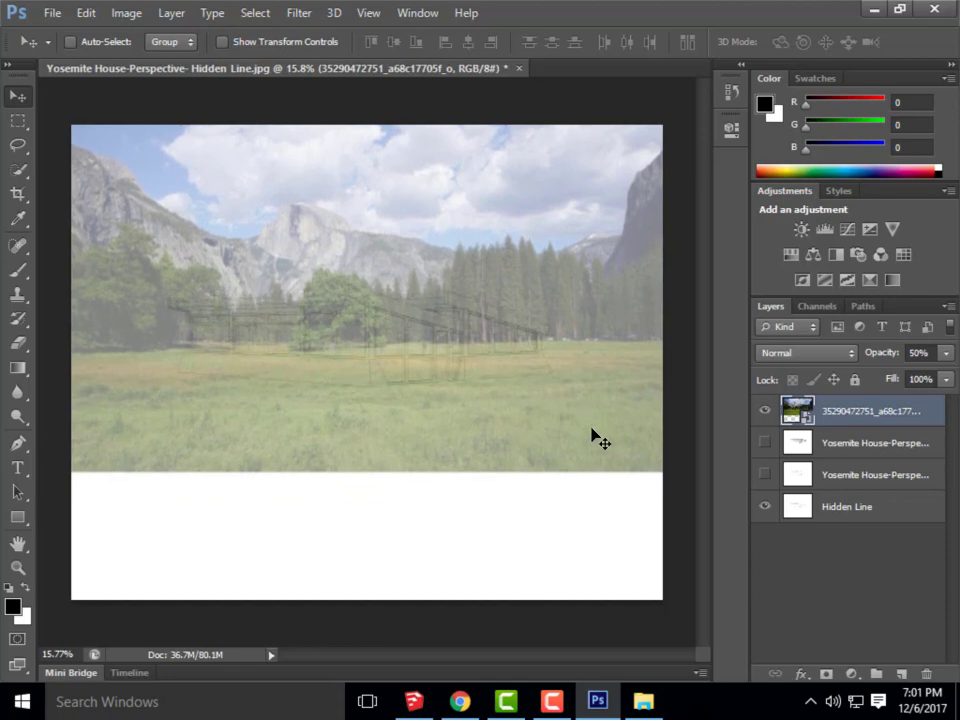
Fine-tune the meadow photo's vertical position with large nudges, one up and the rest down, against the house's windows
key(shift+Up)
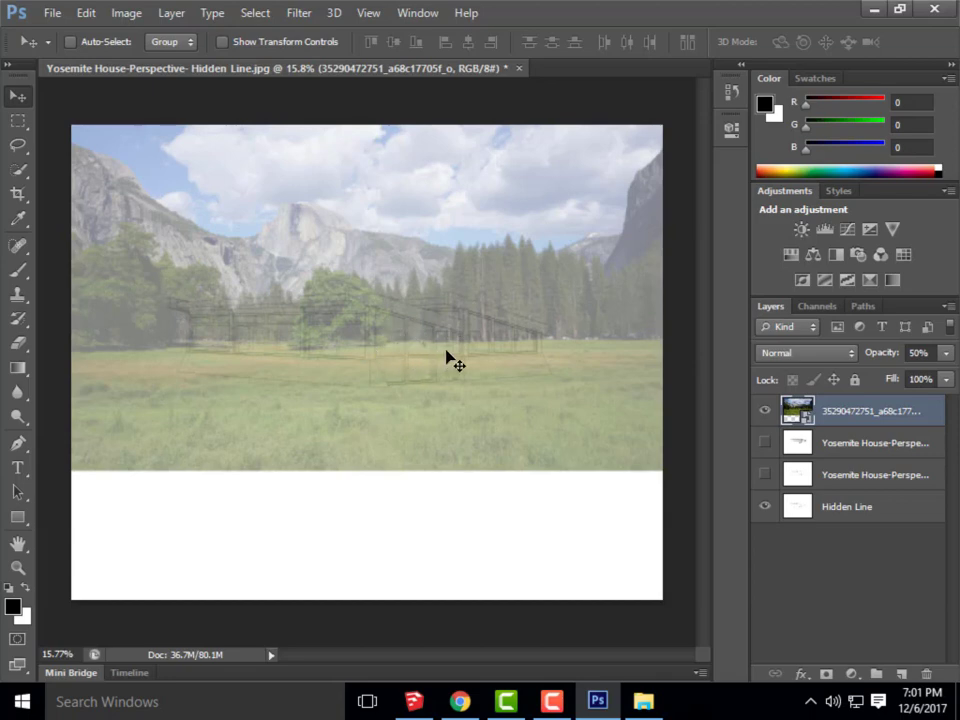
key(shift+Down)
key(shift+Down)
key(shift+Down)
drag(686, 335, 697, 340)
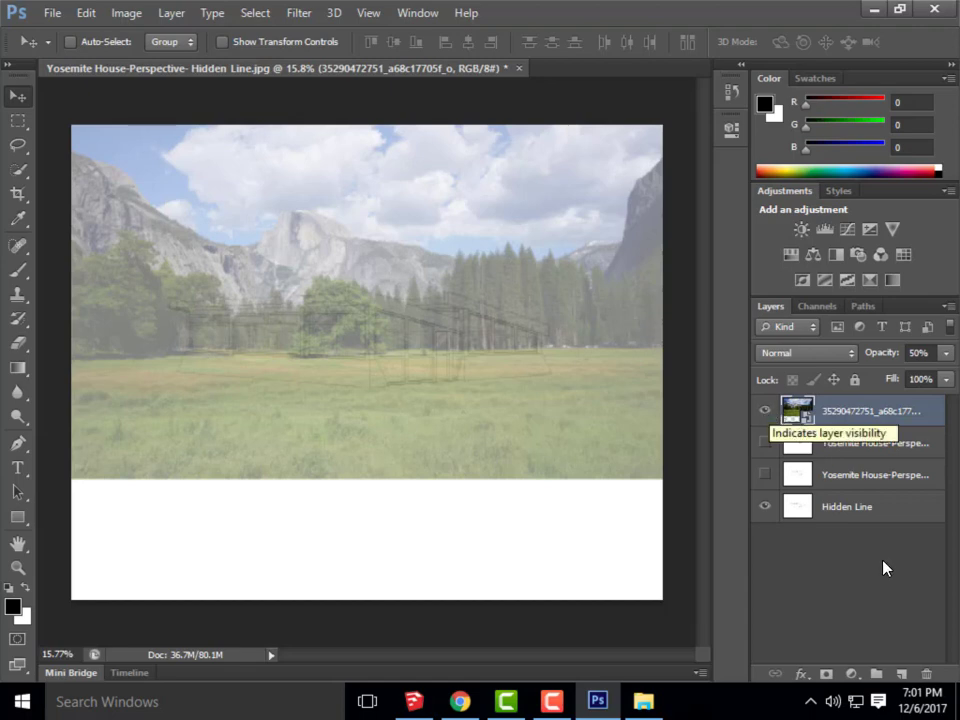
Hide the meadow photo layer, and duplicate the Hidden Line layer, placing the copy directly beneath the photo layer
click(852, 507)
click(765, 411)
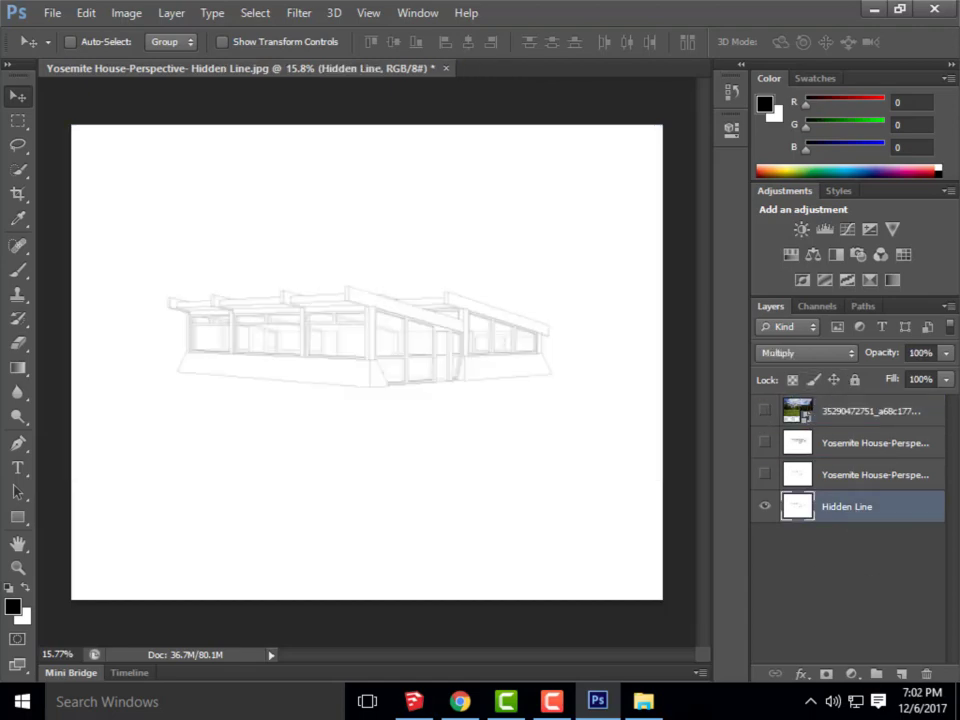
right_click(839, 511)
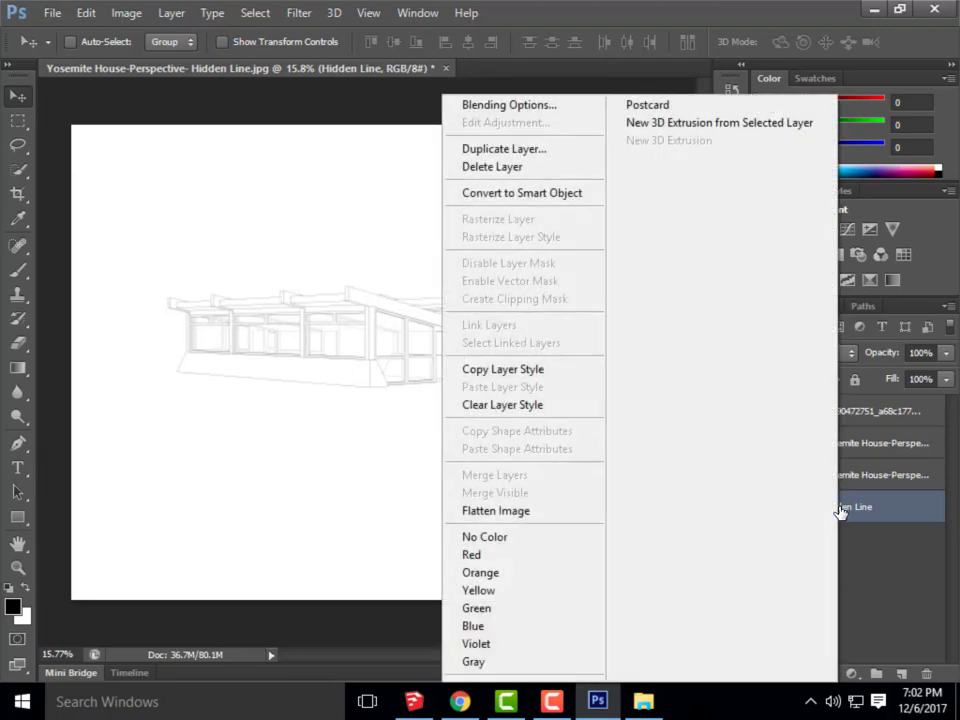
click(556, 150)
click(644, 211)
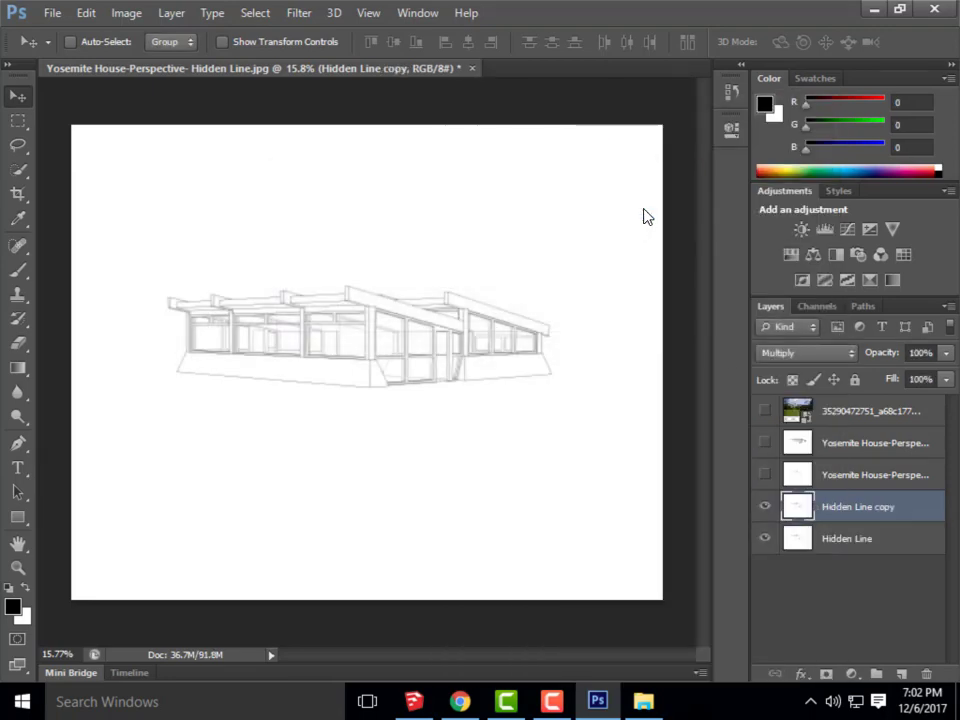
drag(840, 512, 848, 438)
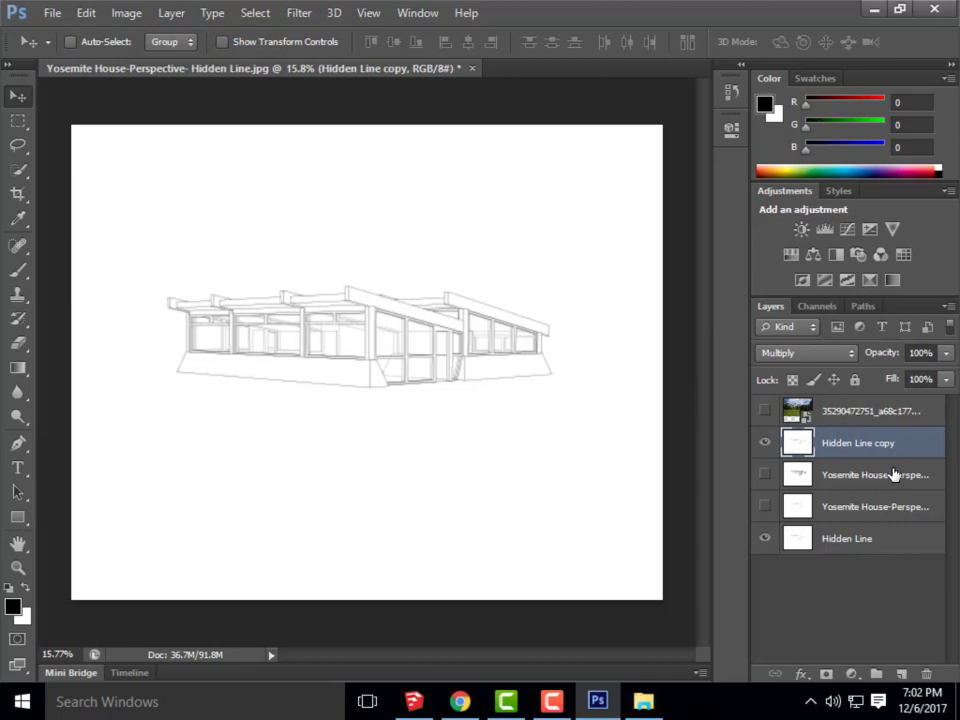
Select the white background surrounding the house on the Hidden Line copy layer with the Magic Wand at tolerance 32, contiguous
click(24, 174)
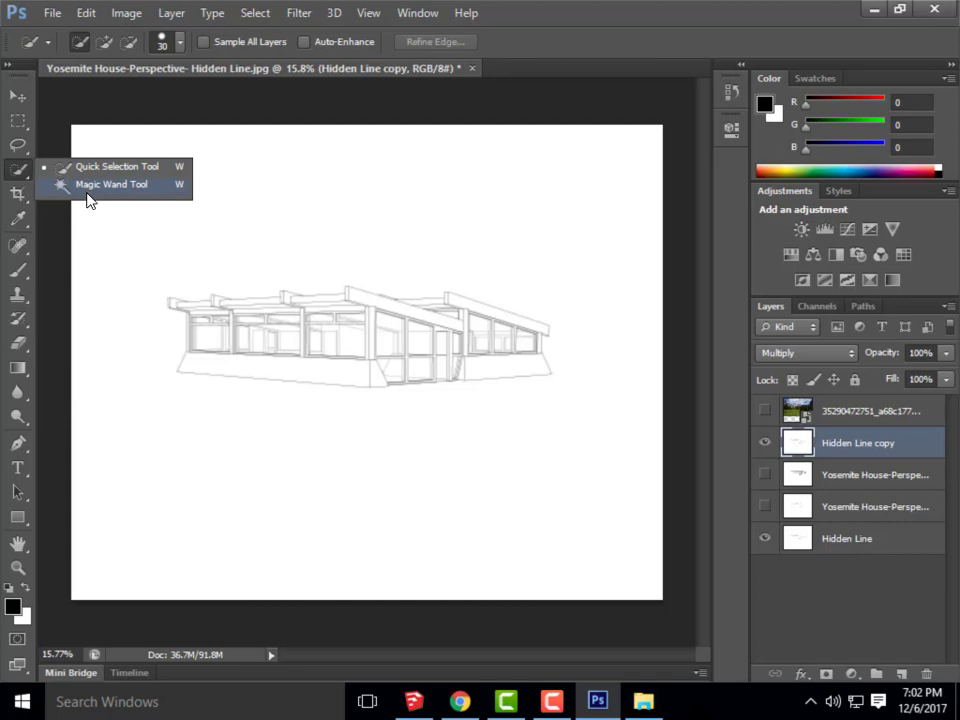
click(87, 194)
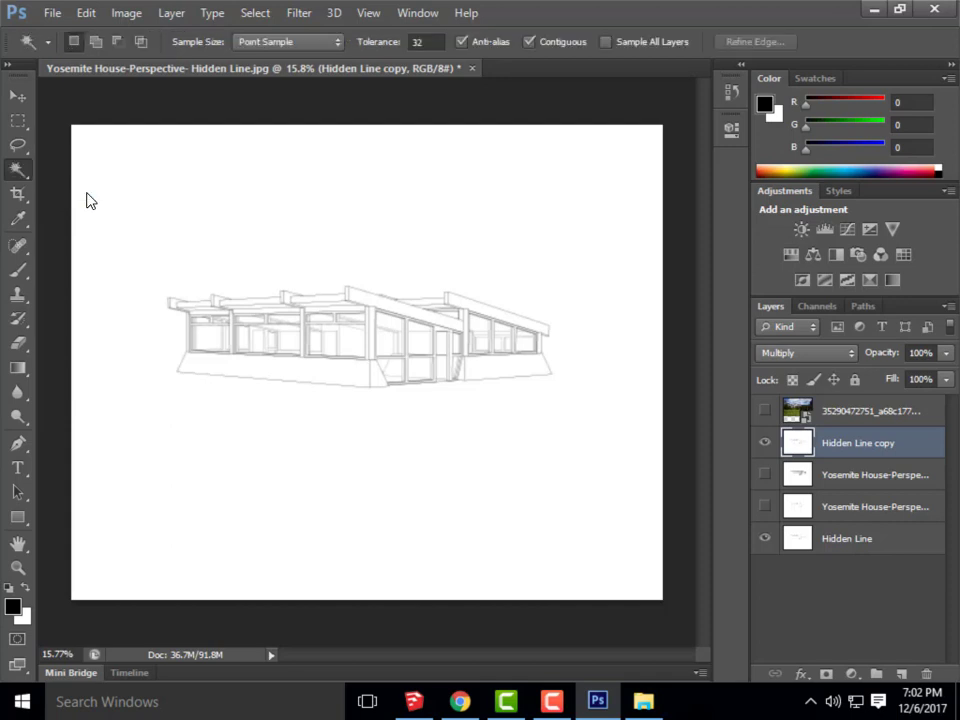
click(279, 220)
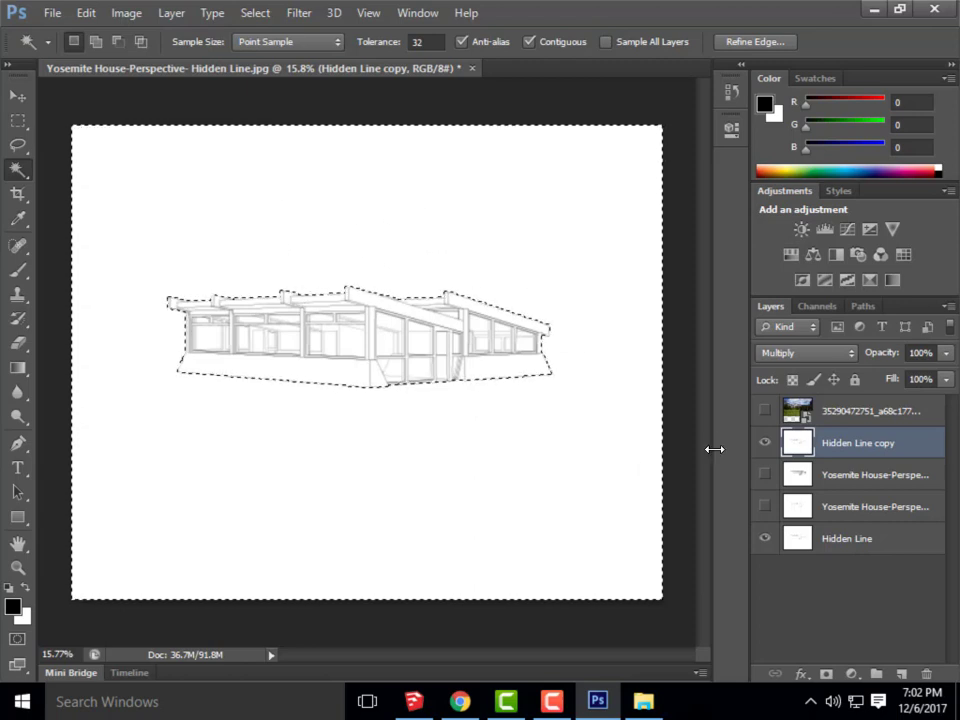
Show the meadow photo layer and try masking it with the background selection around the house
click(852, 413)
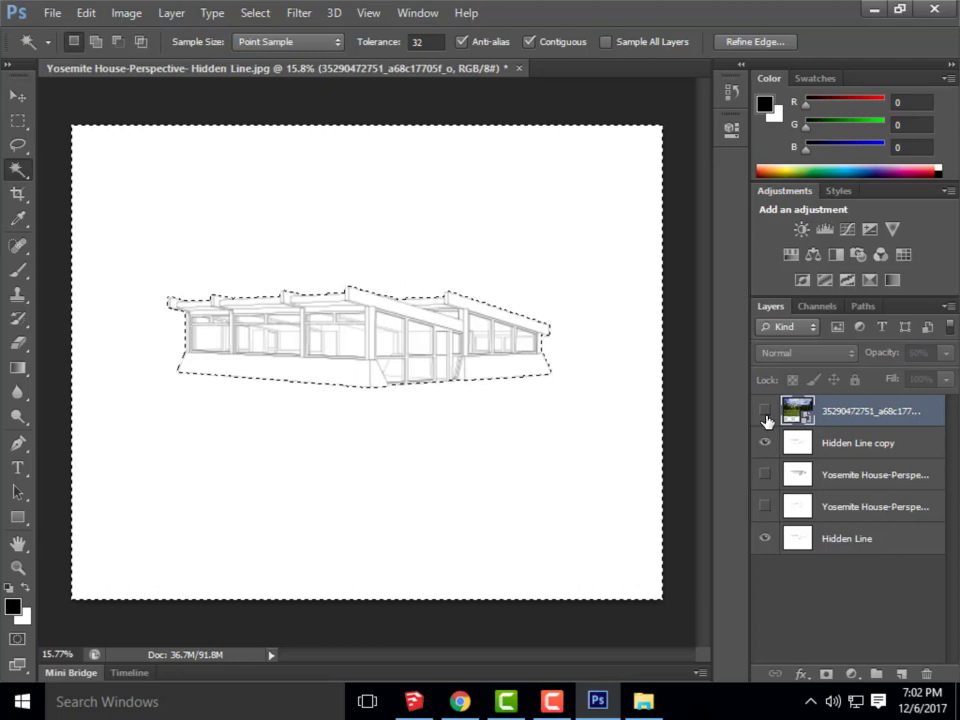
click(765, 411)
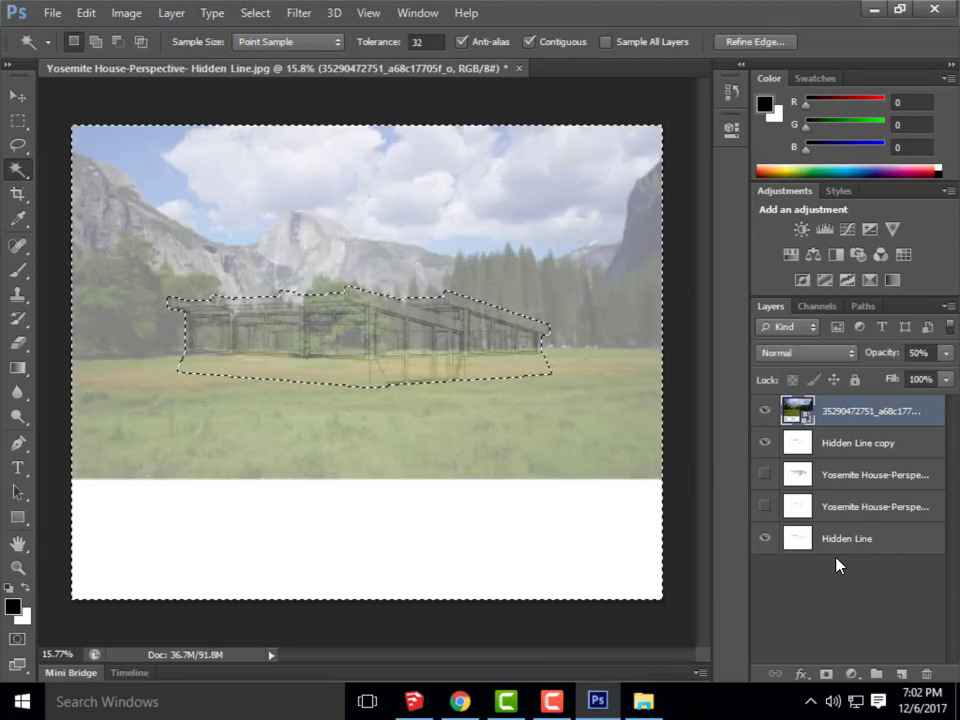
click(827, 675)
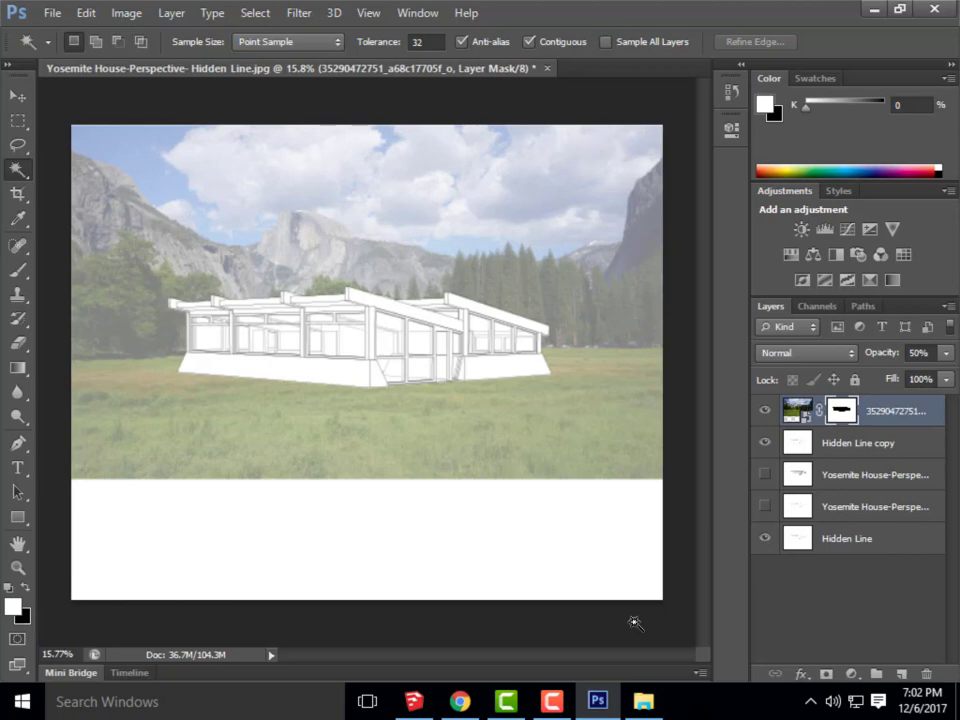
Set the masked meadow photo layer's opacity to 100%
click(796, 412)
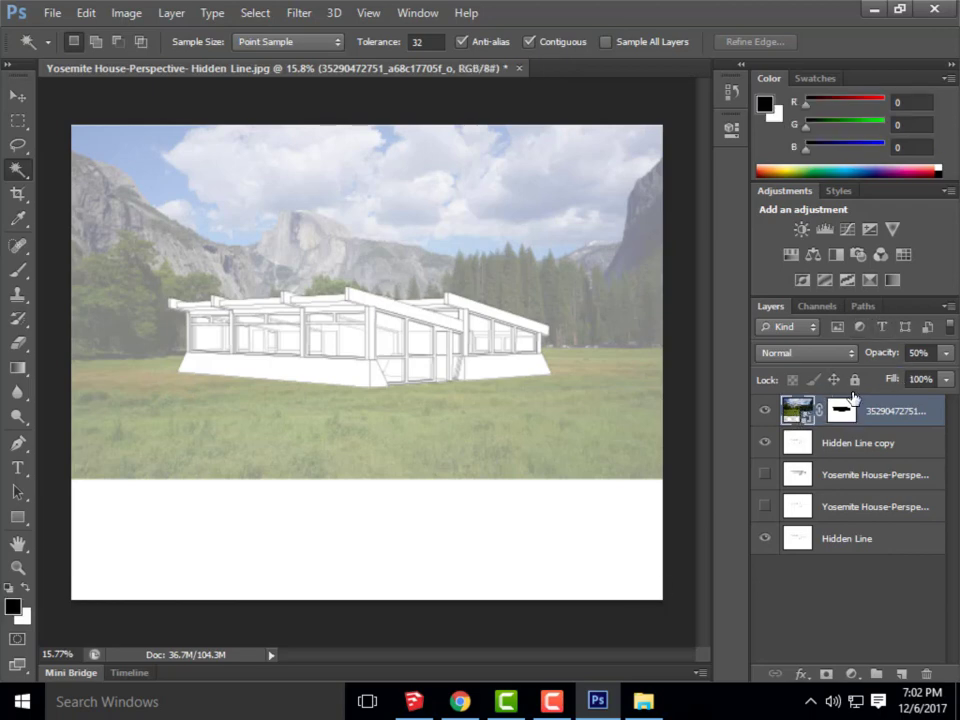
click(906, 352)
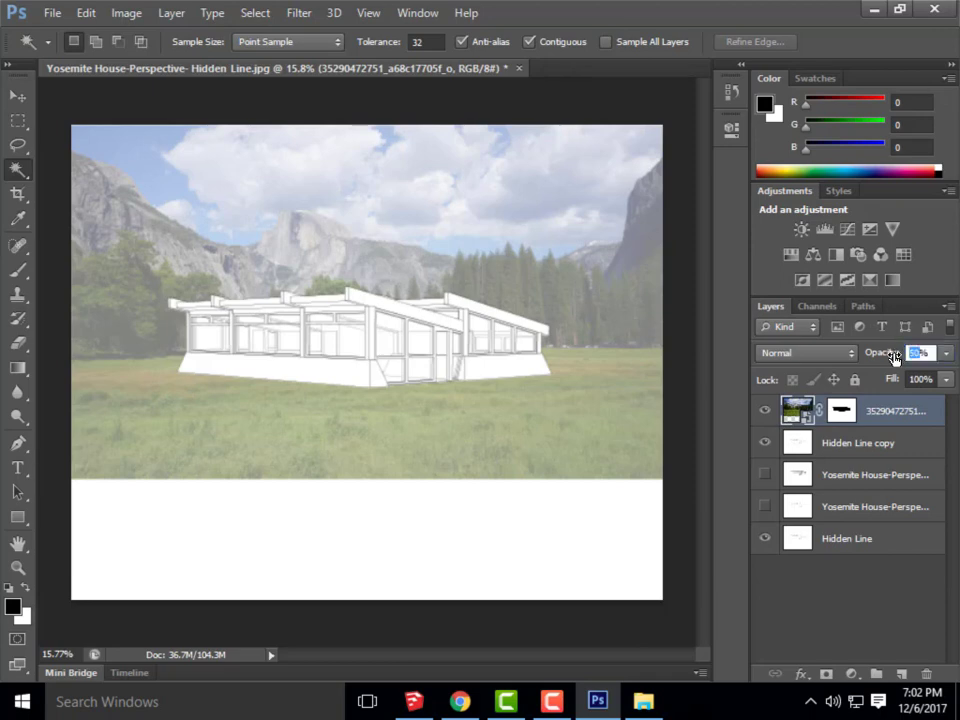
text(100)
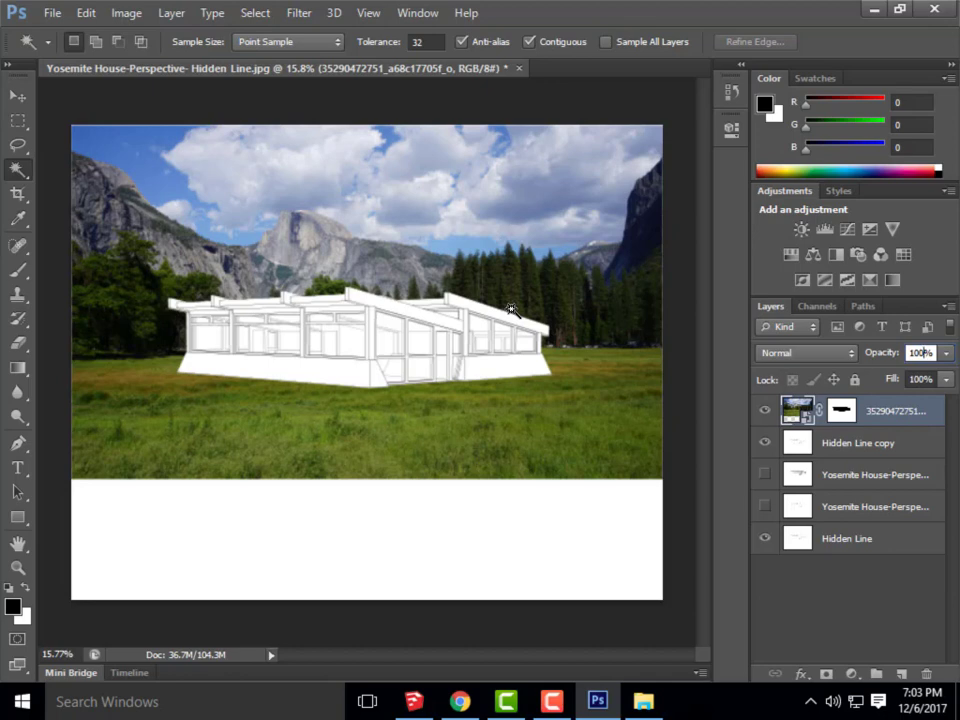
Undo the photo layer's 100% opacity and its mask, restoring the background selection, and hide the photo layer
text(50)
key(Return)
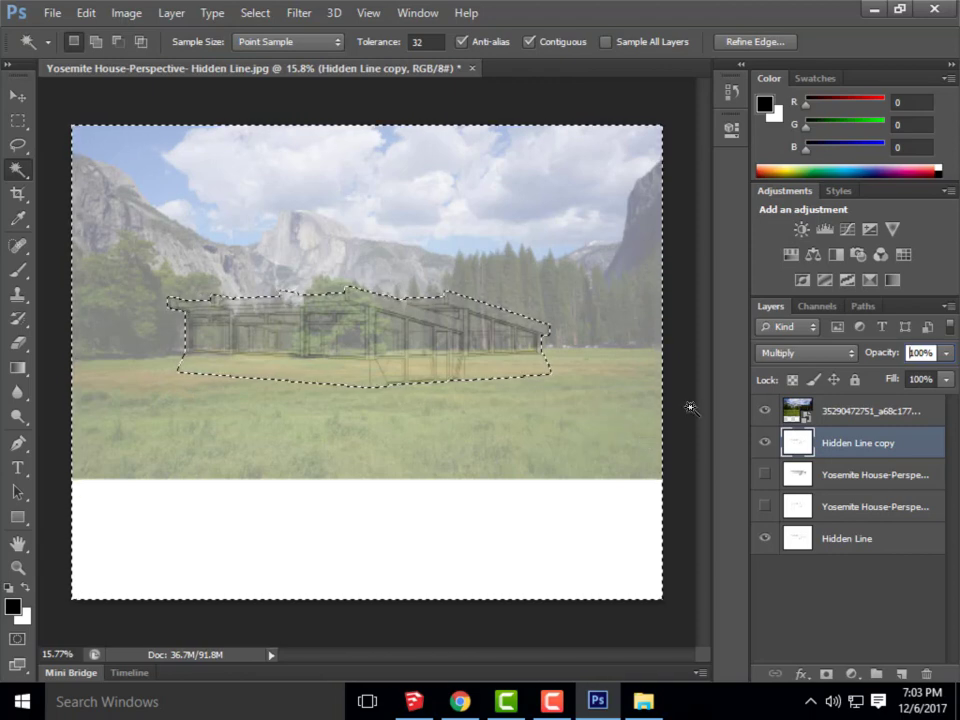
click(765, 412)
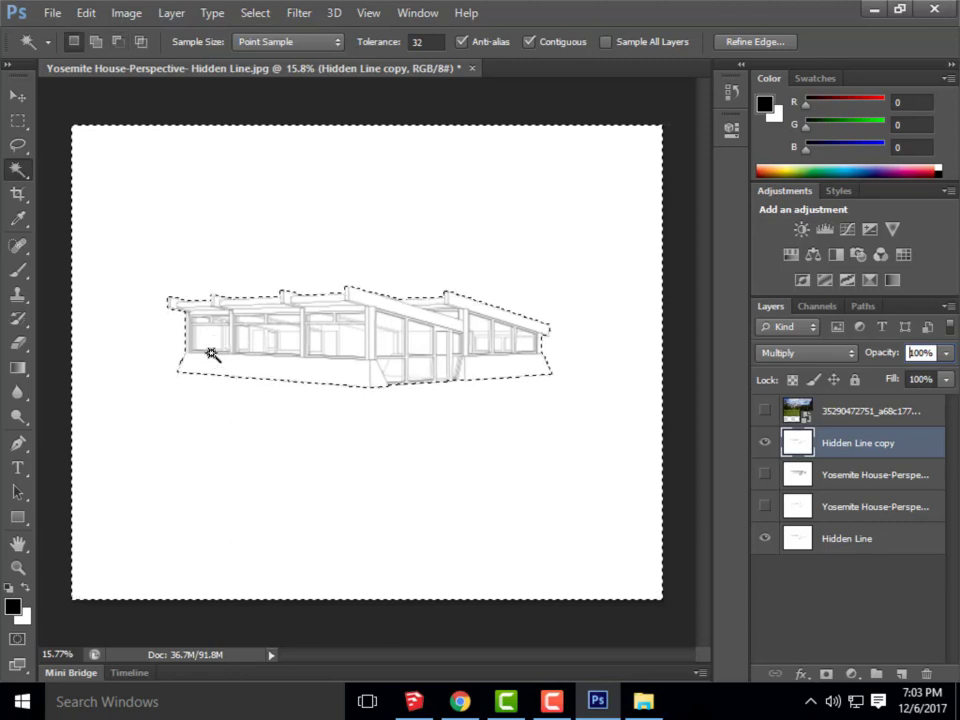
On the Hidden Line copy layer, add the see-through panes of the house's leftmost window bay and the second bay's first rear pane to the selection
key(alt)
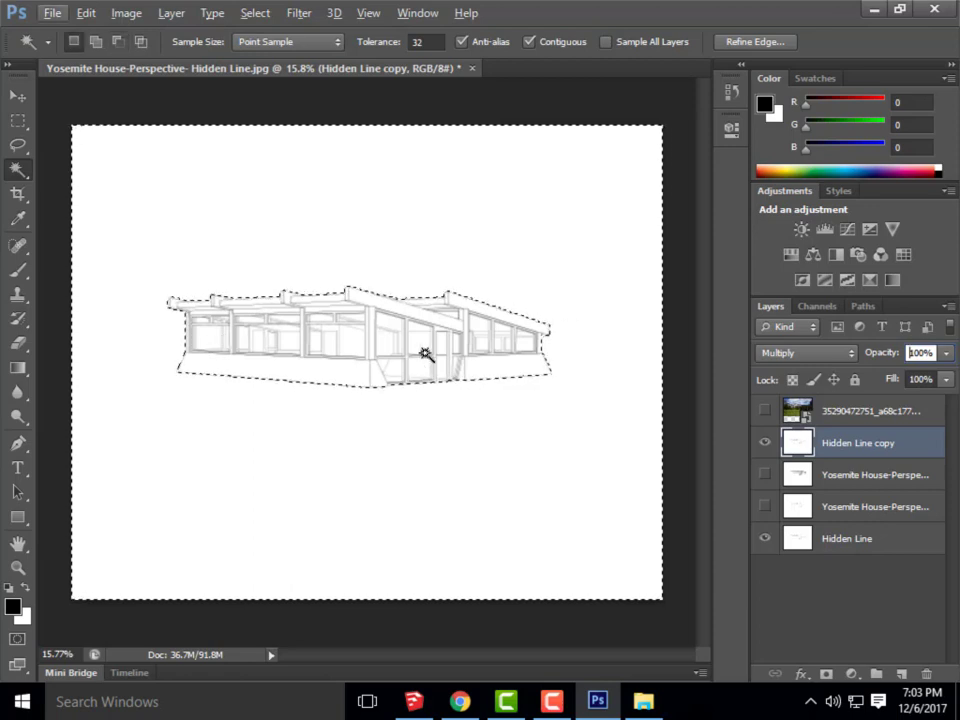
click(782, 446)
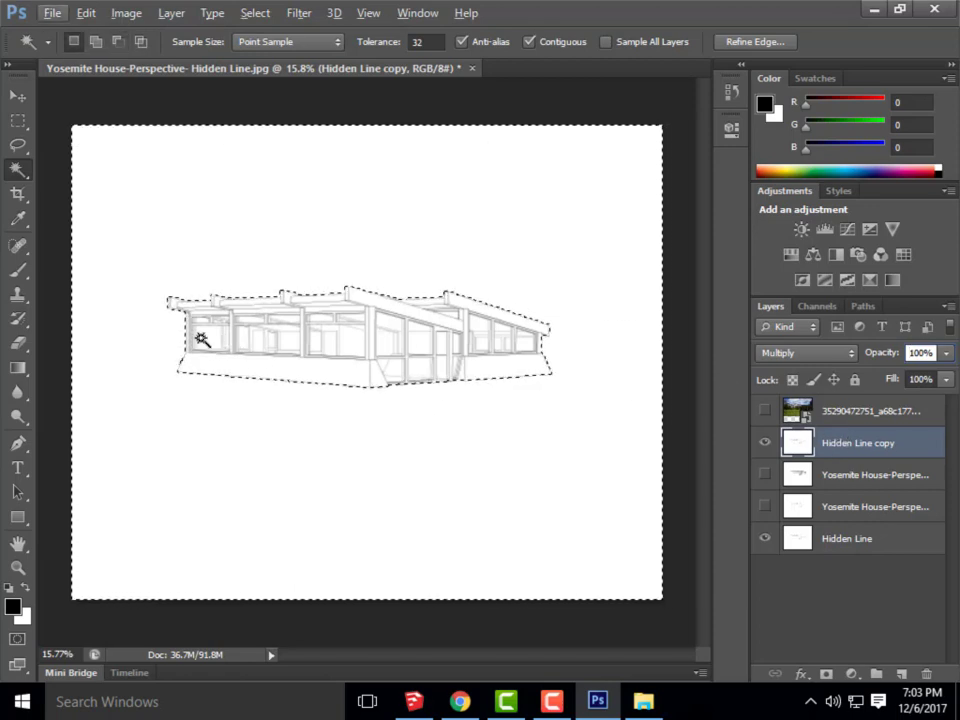
key(ctrl+plus)
key(ctrl+plus)
key(ctrl+plus)
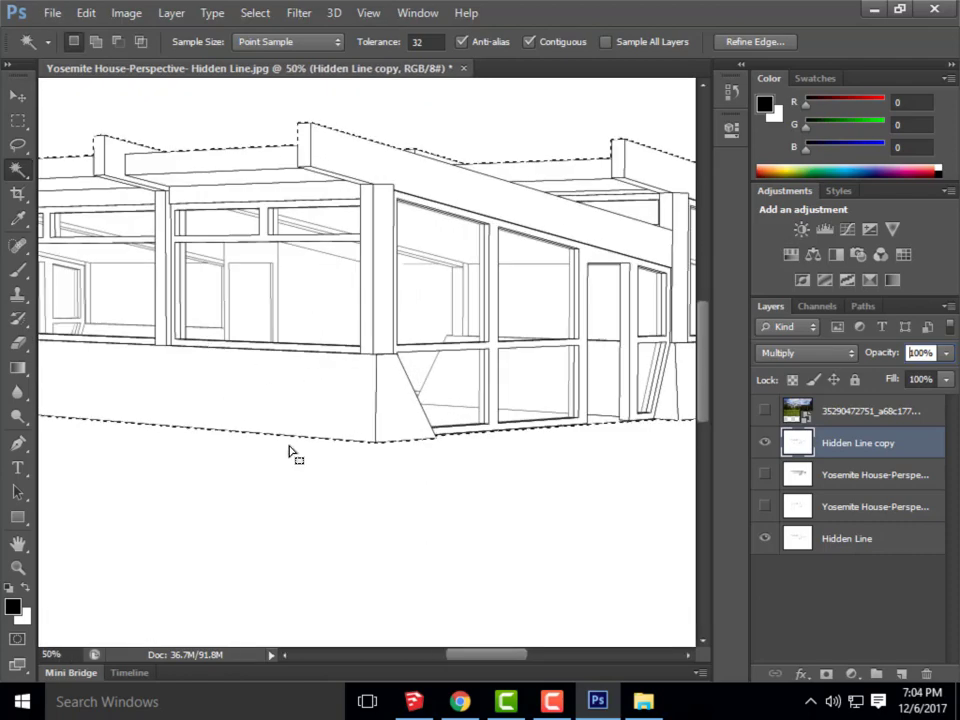
drag(487, 655, 422, 655)
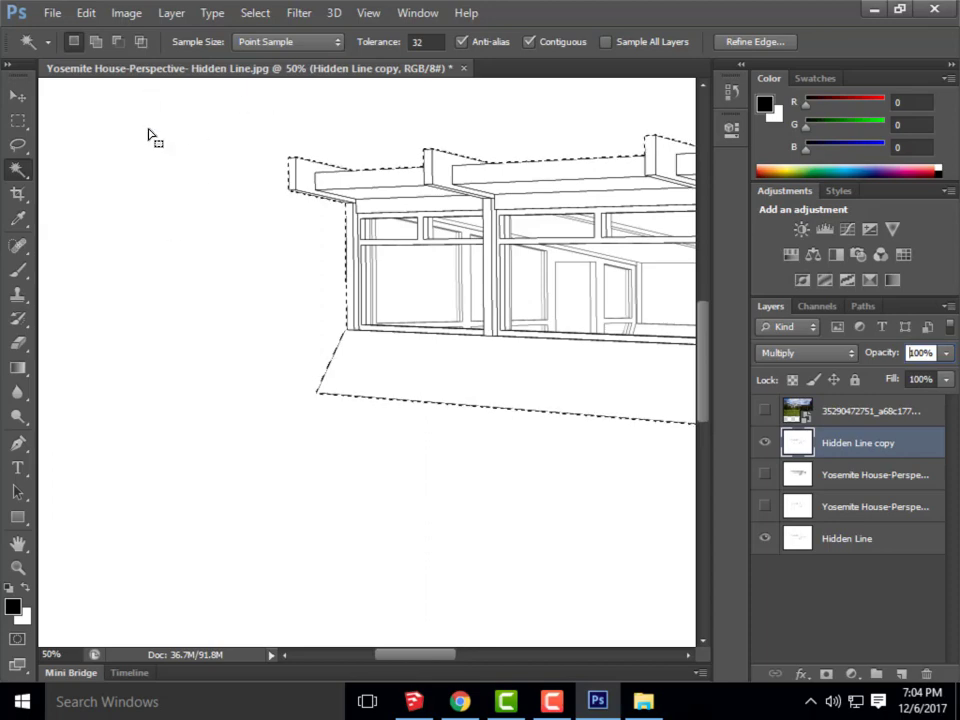
shift+click(396, 272)
shift+click(396, 229)
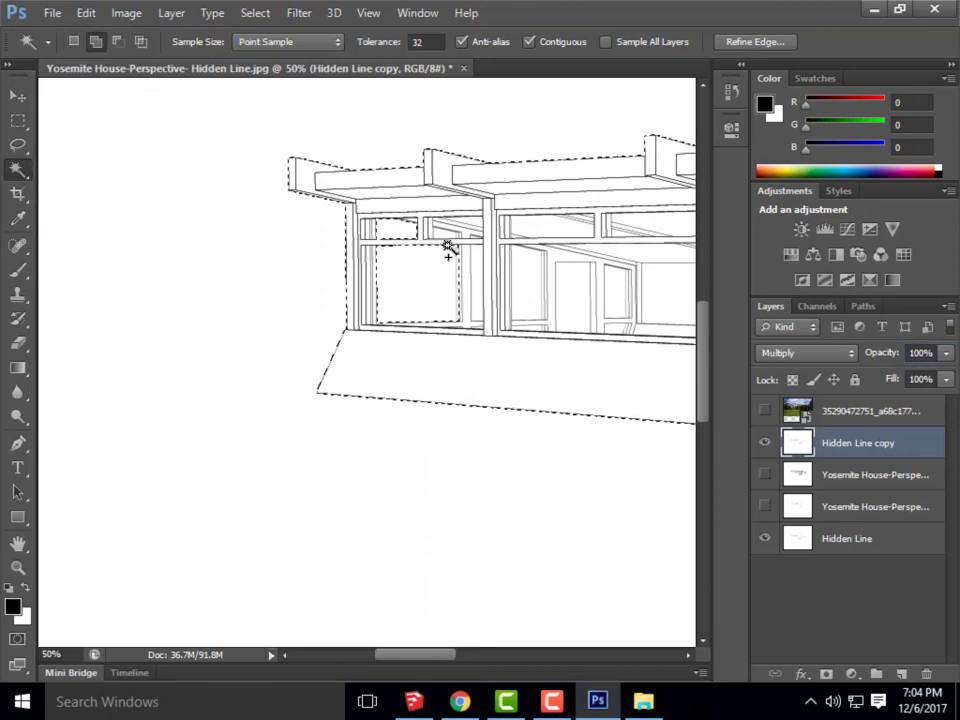
shift+click(478, 283)
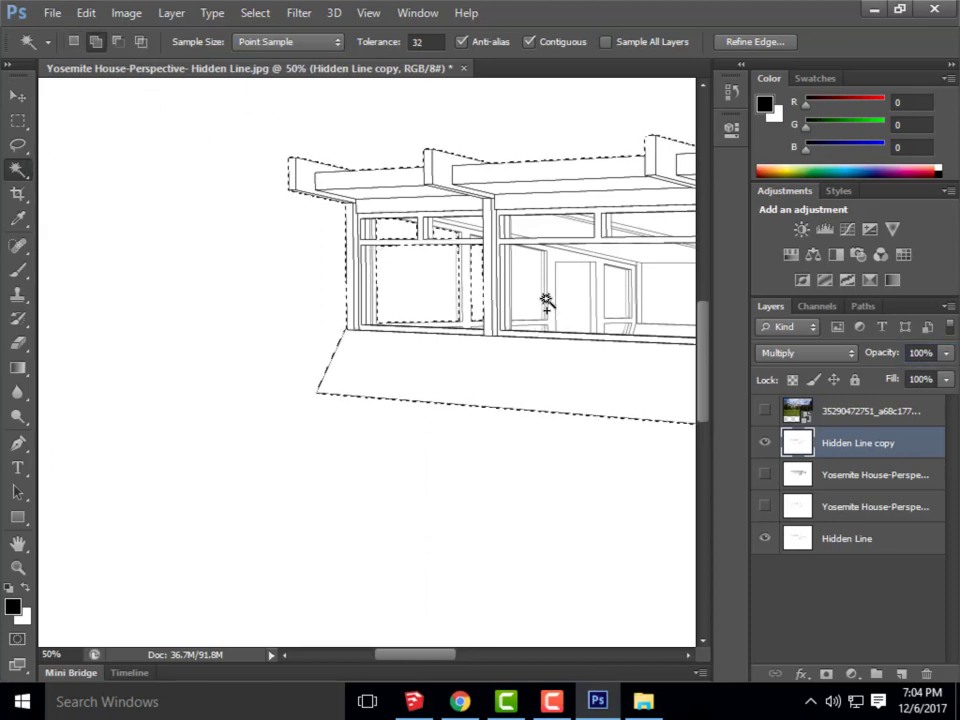
shift+click(531, 274)
shift+click(479, 235)
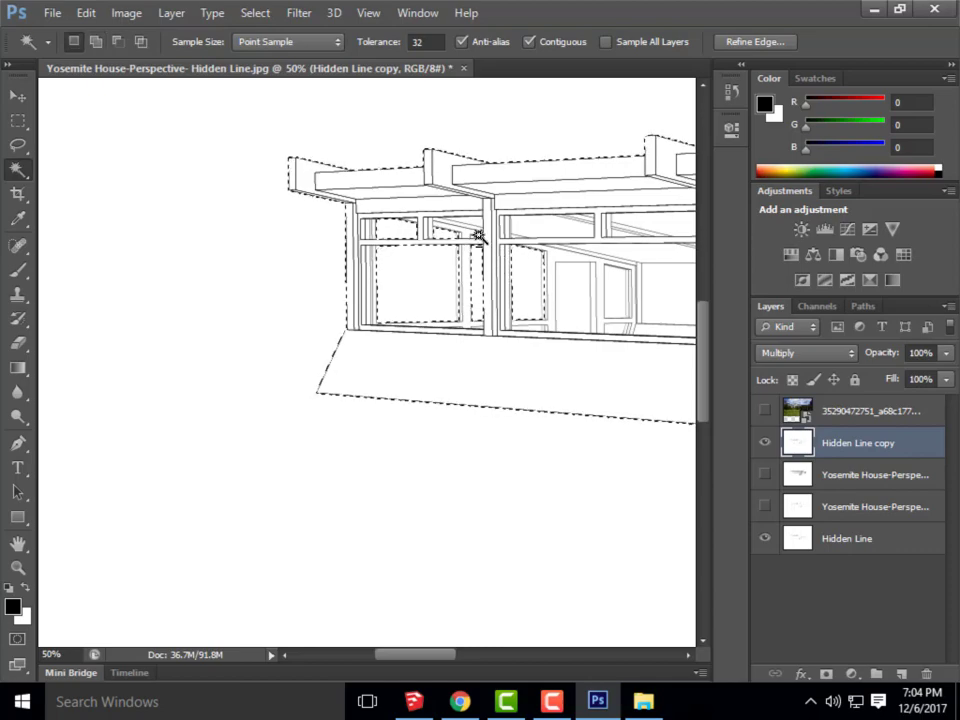
Add the rear door opening, the rear window beside it and the low panes seen through the second bay to the selection
scroll(480, 235, up, 5)
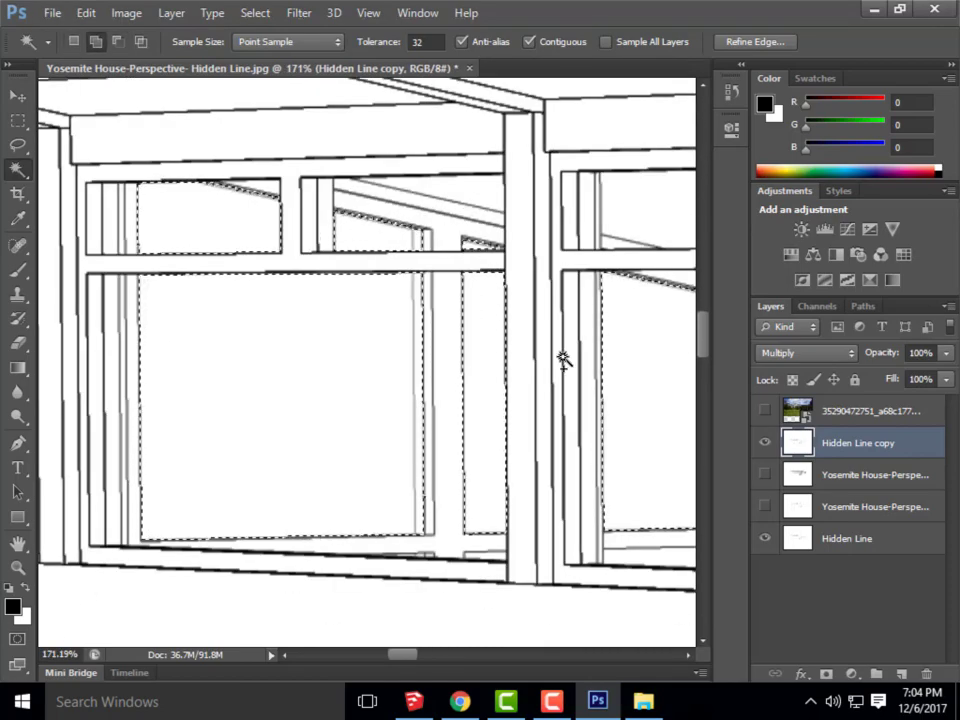
scroll(224, 331, down, 5)
scroll(439, 386, up, 3)
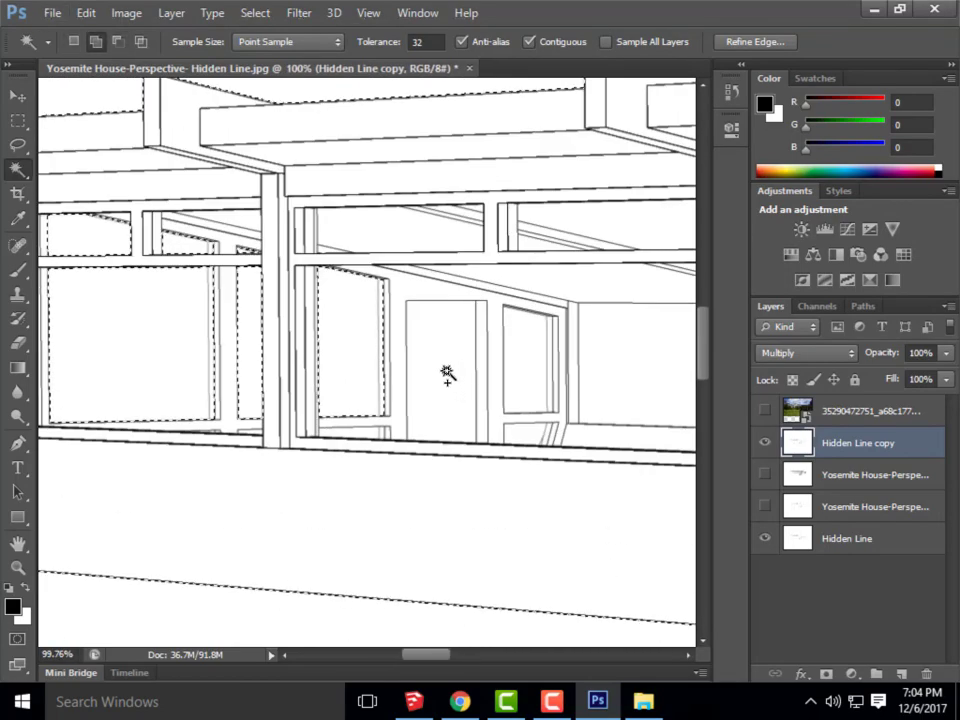
shift+click(447, 374)
shift+click(523, 369)
shift+click(531, 446)
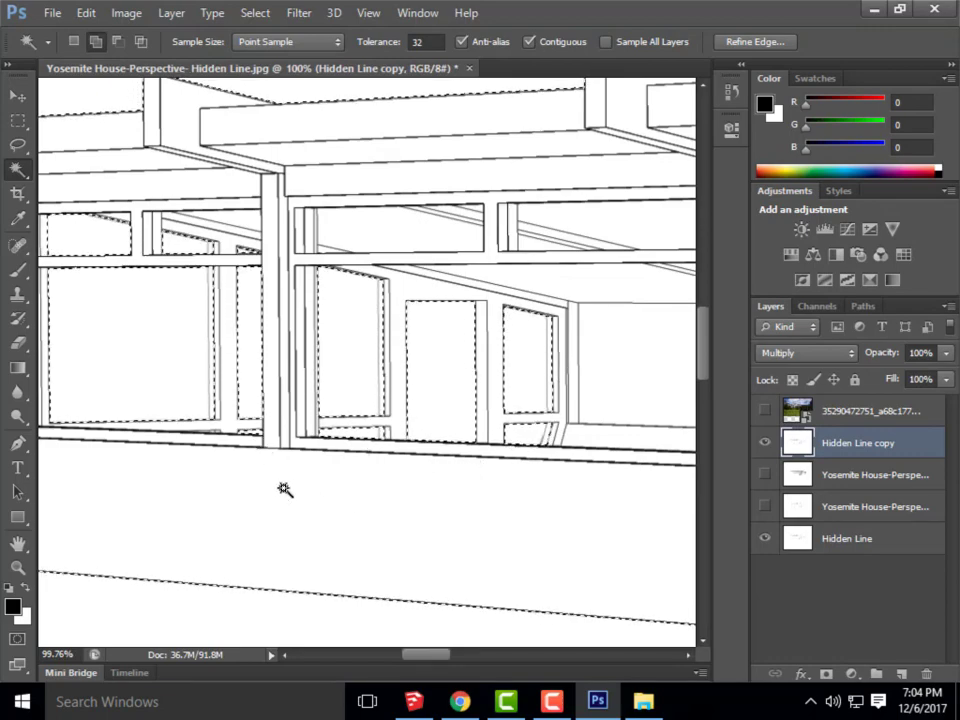
Add the rear window panes seen through the glazing of the house's right wing to the selection
scroll(284, 489, down, 6)
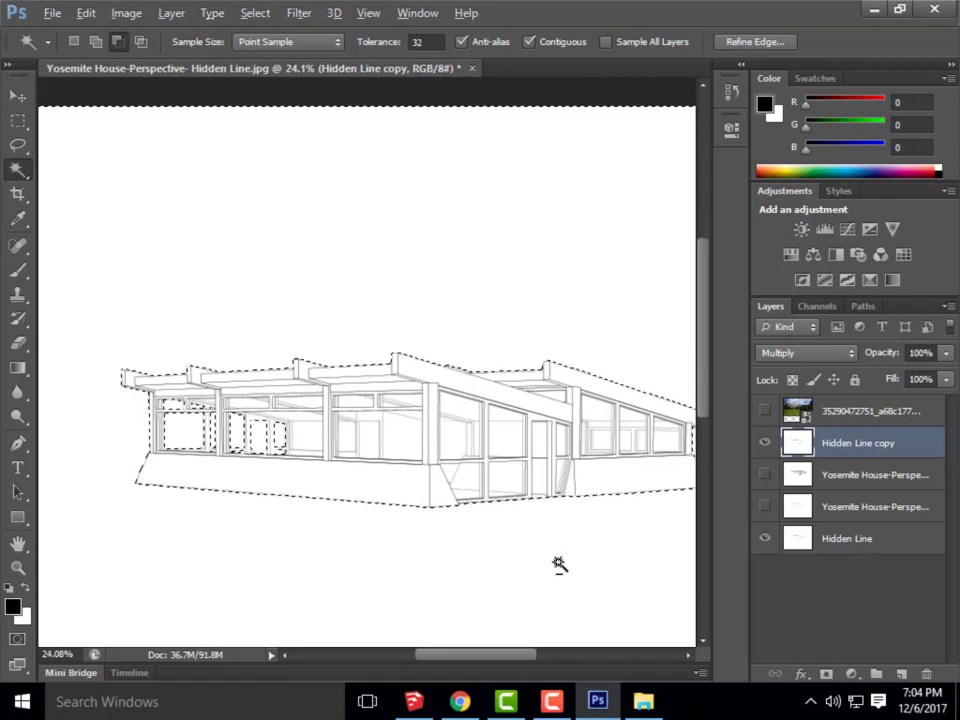
scroll(471, 508, up, 4)
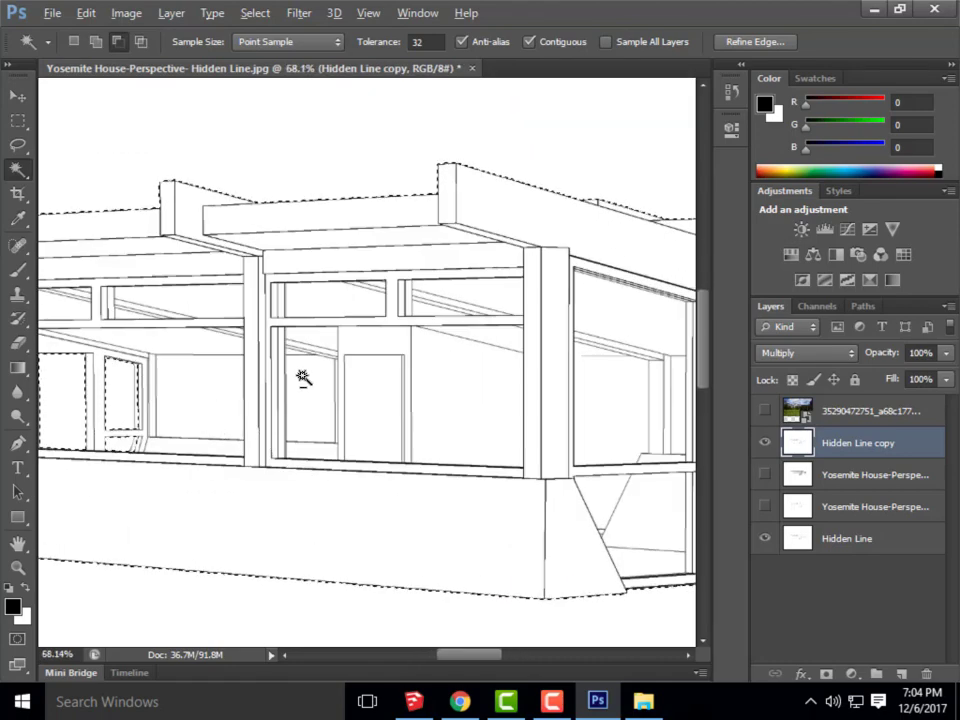
scroll(219, 447, down, 3)
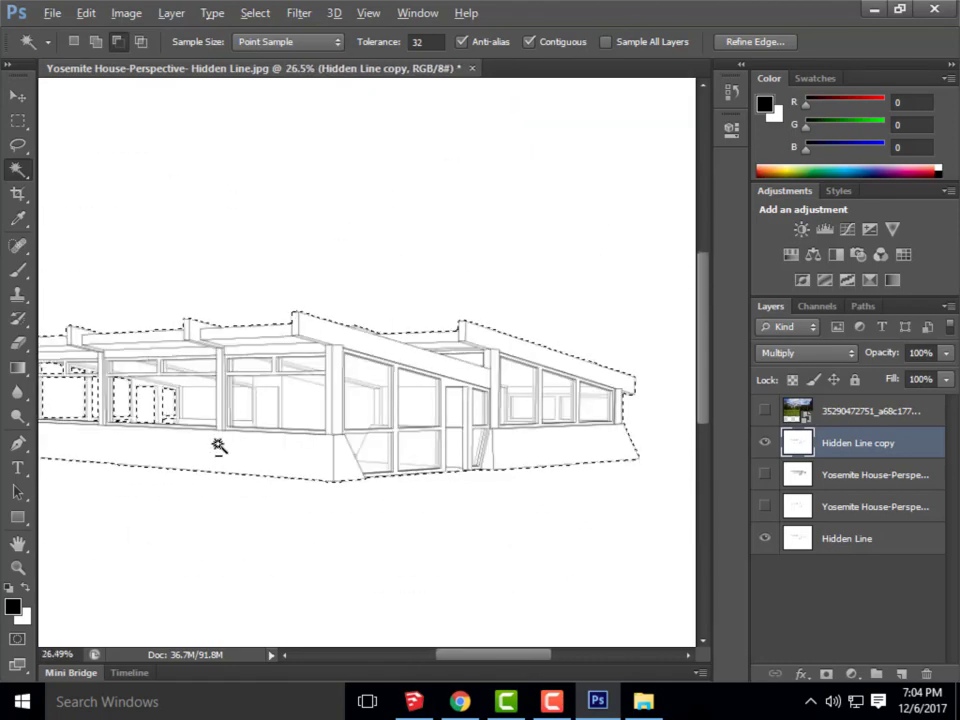
scroll(257, 401, up, 1)
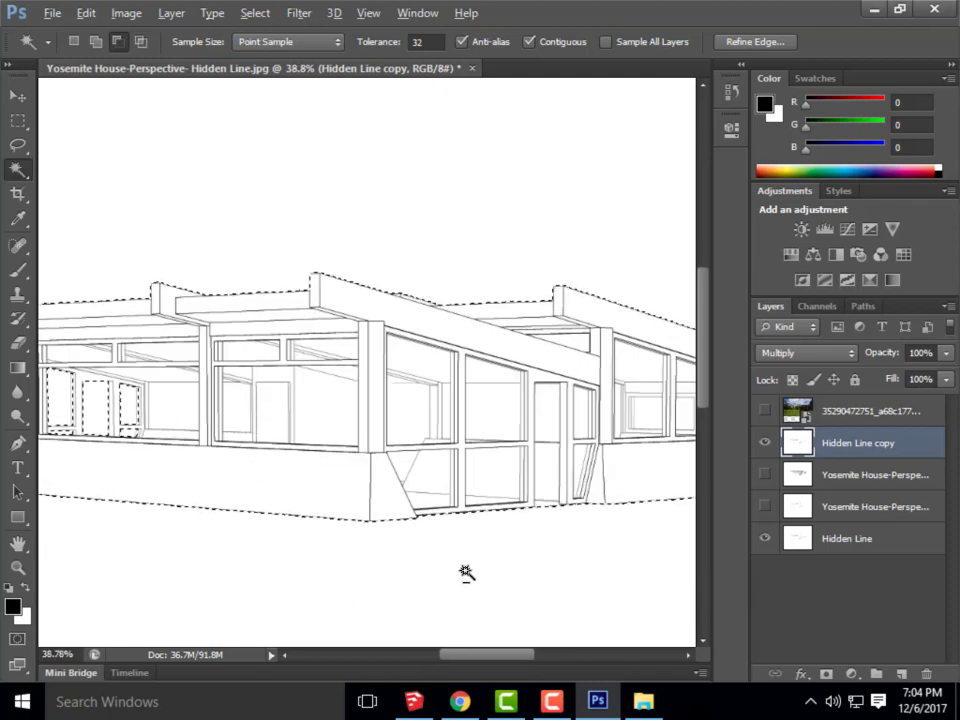
scroll(330, 462, down, 1)
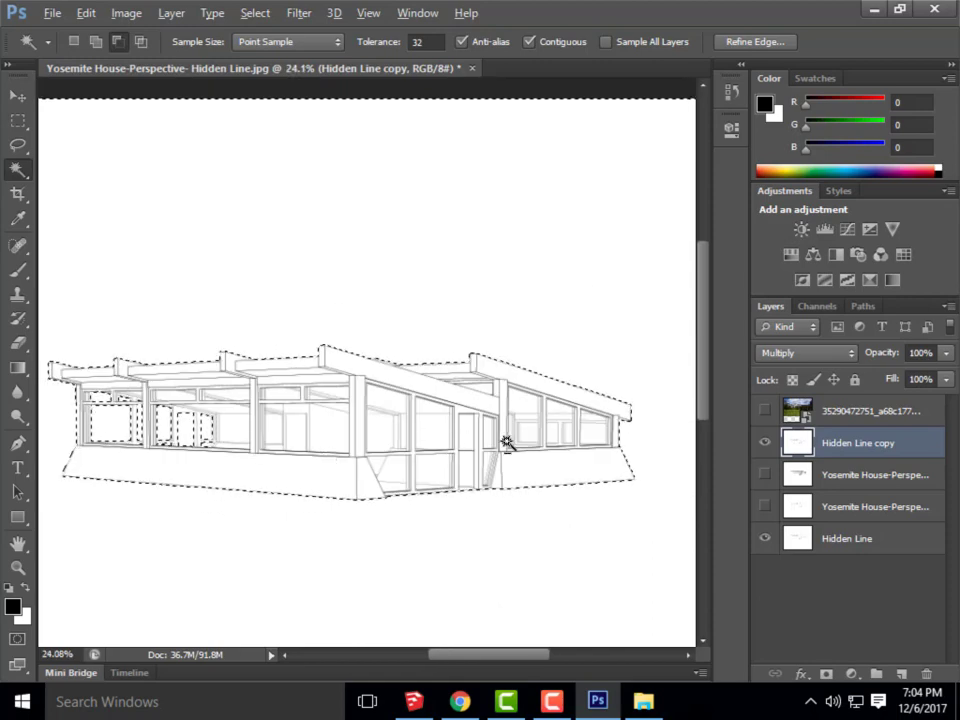
scroll(610, 455, up, 3)
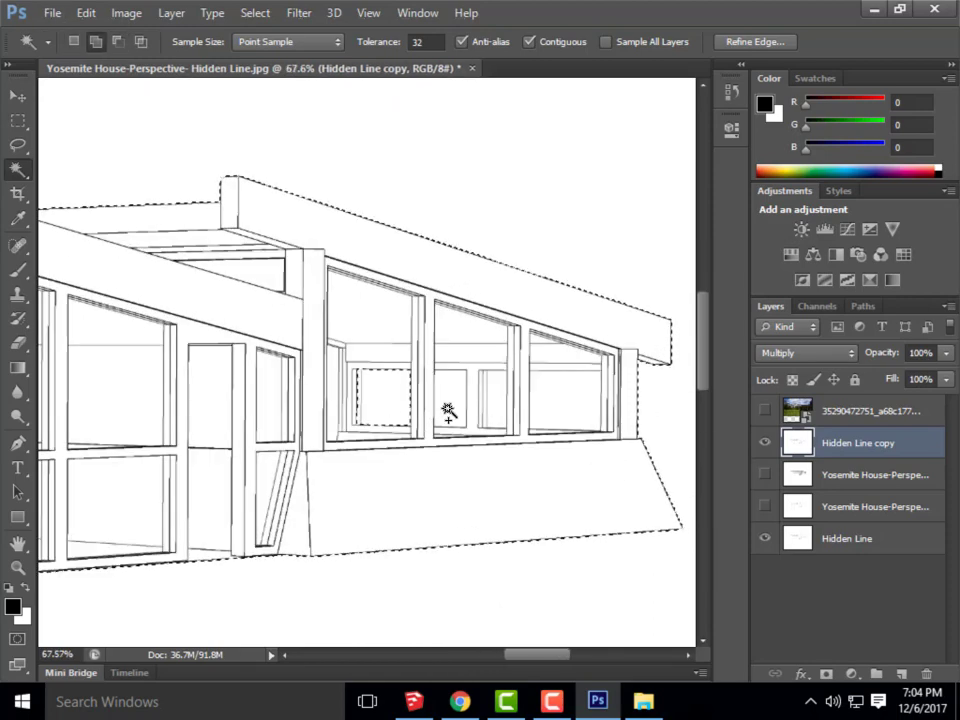
click(499, 411)
click(566, 403)
scroll(640, 385, down, 2)
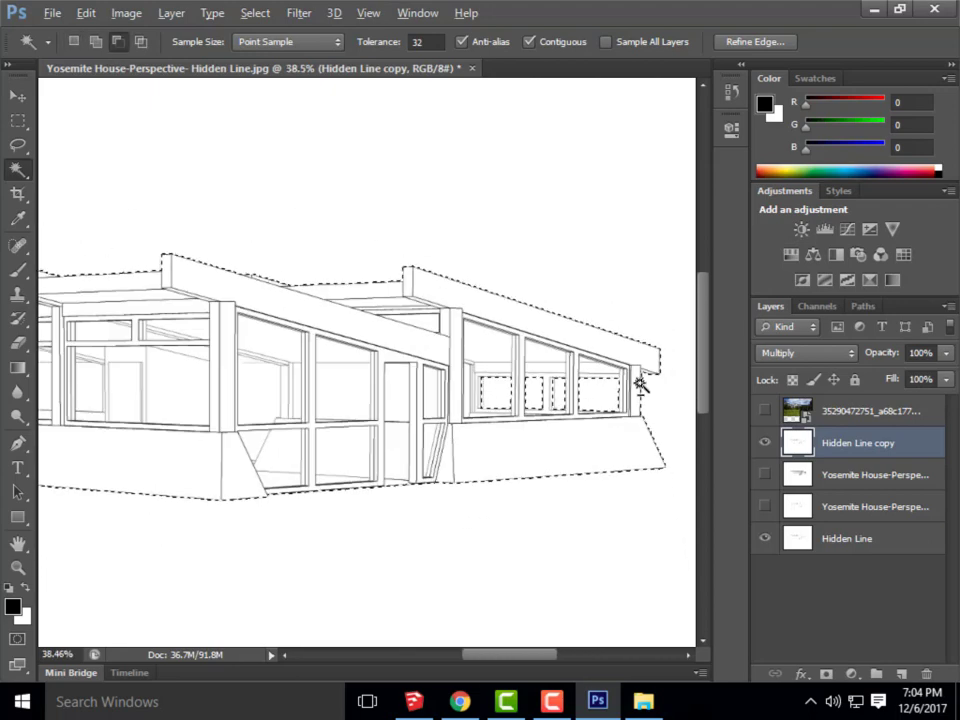
scroll(641, 390, down, 2)
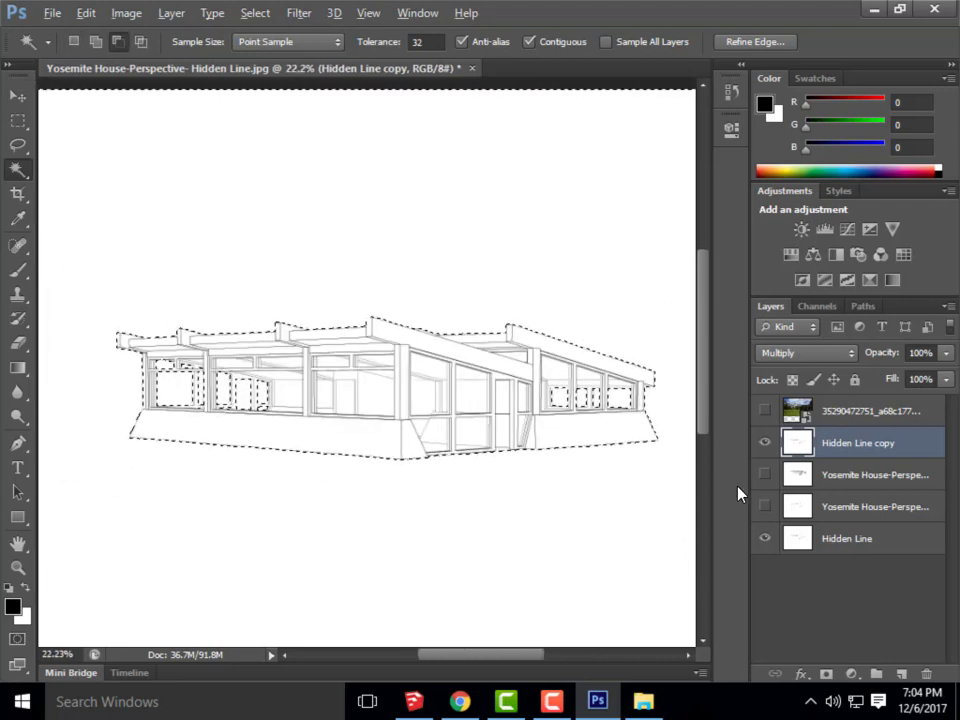
Show the meadow photo layer and add a layer mask to it from the current selection
click(765, 410)
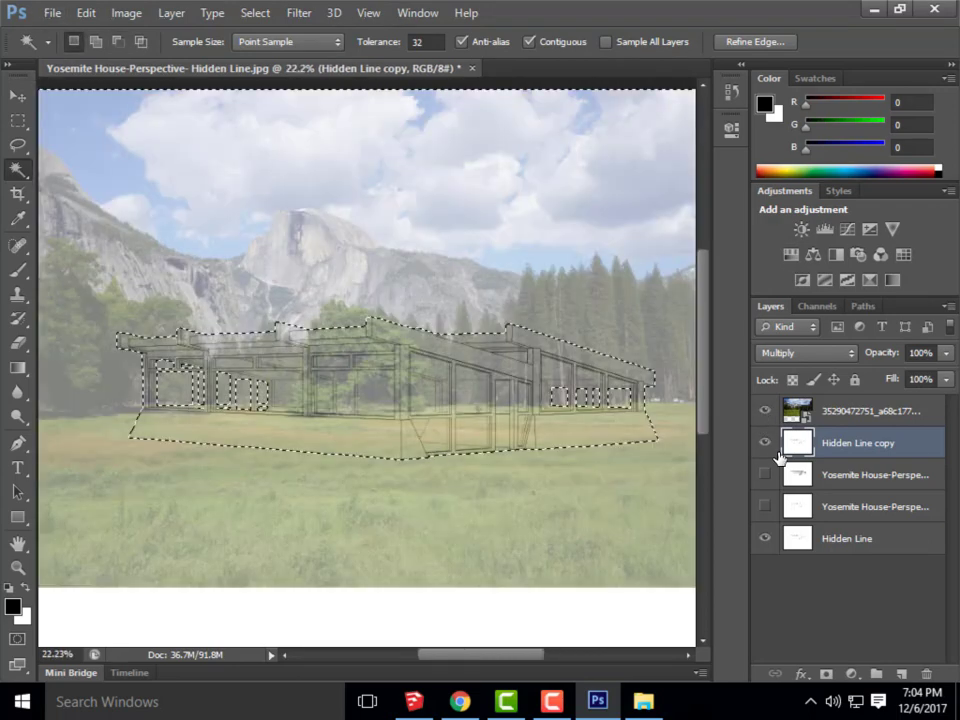
click(852, 409)
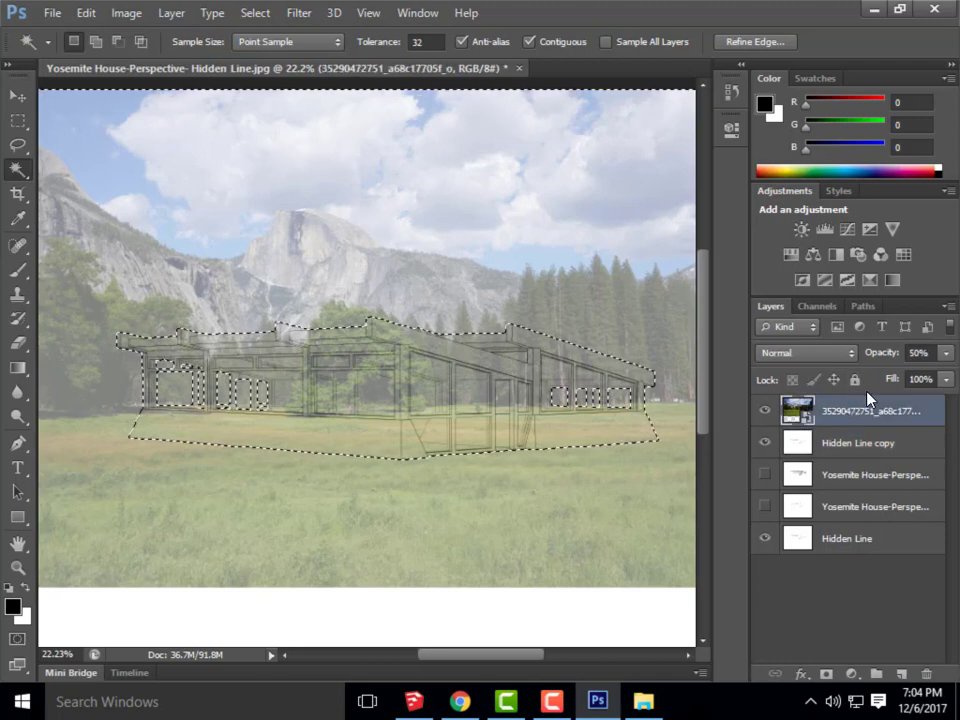
click(825, 676)
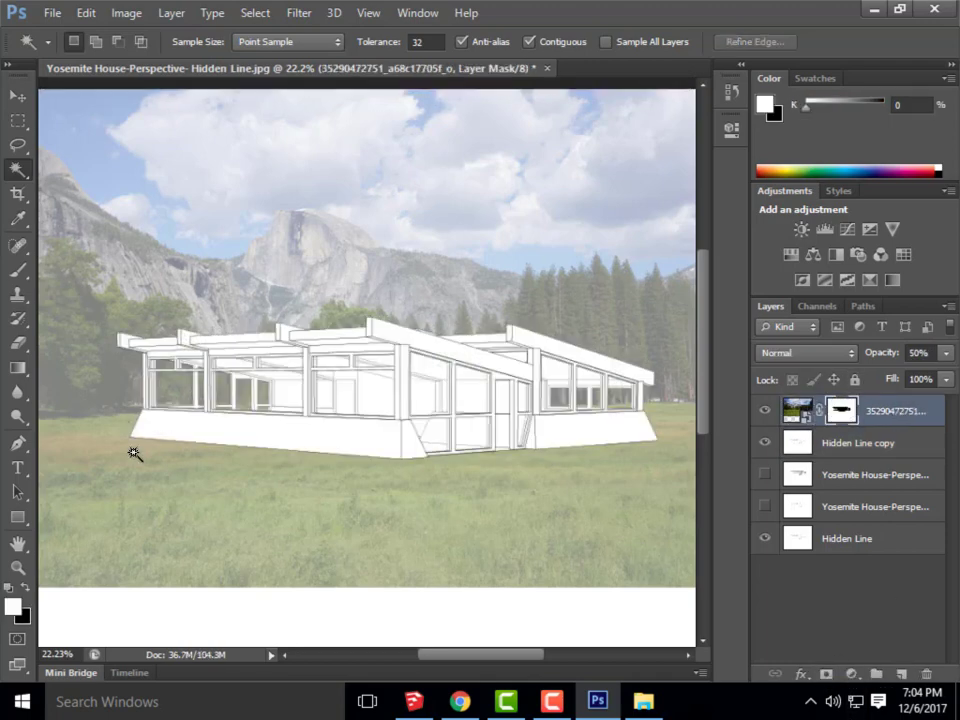
Set the masked meadow photo layer's opacity to 100%
mouse_move(643, 701)
click(806, 404)
click(917, 352)
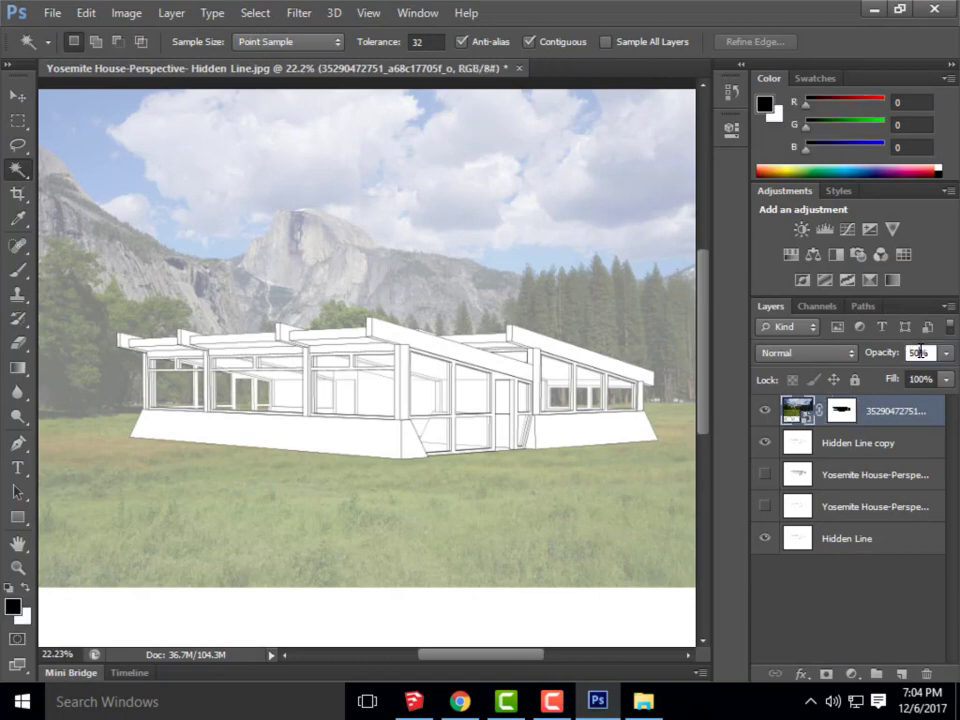
text(0100)
key(Return)
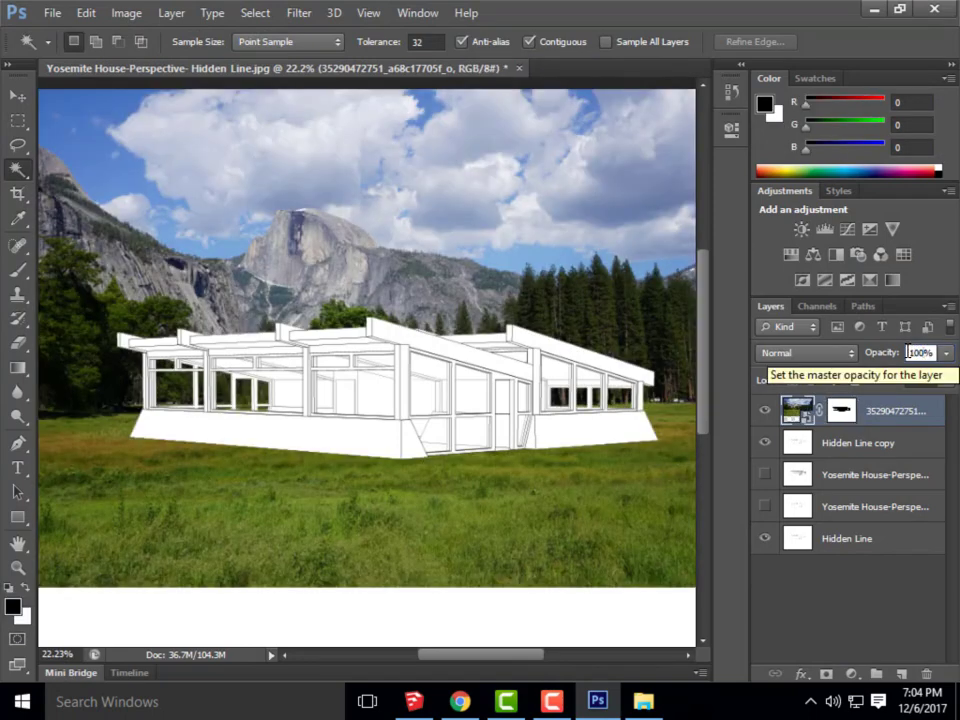
key(alt)
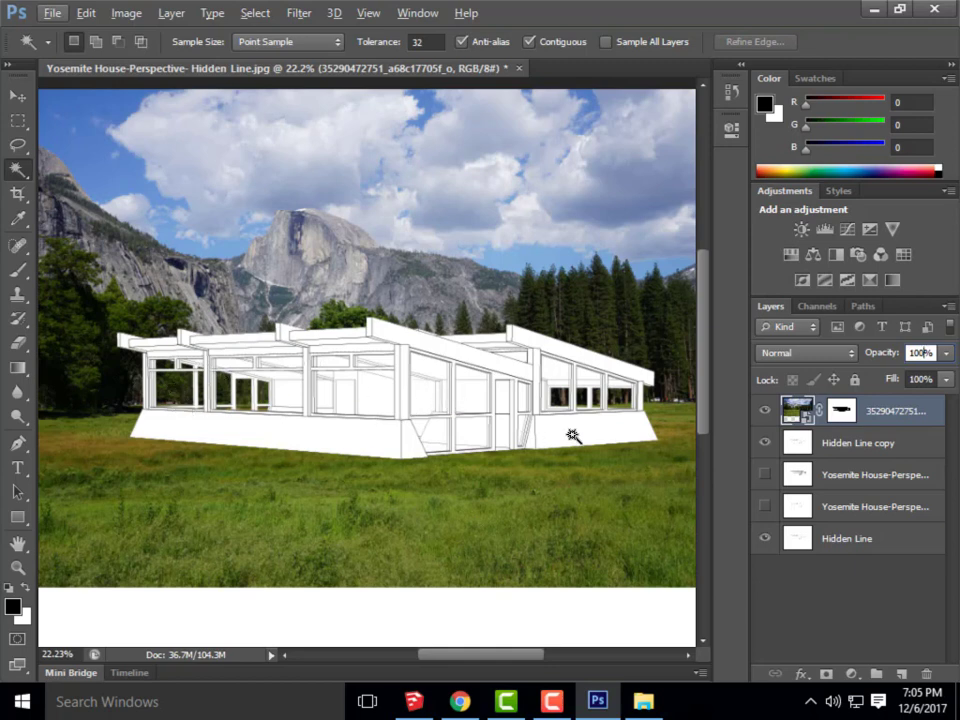
key(alt)
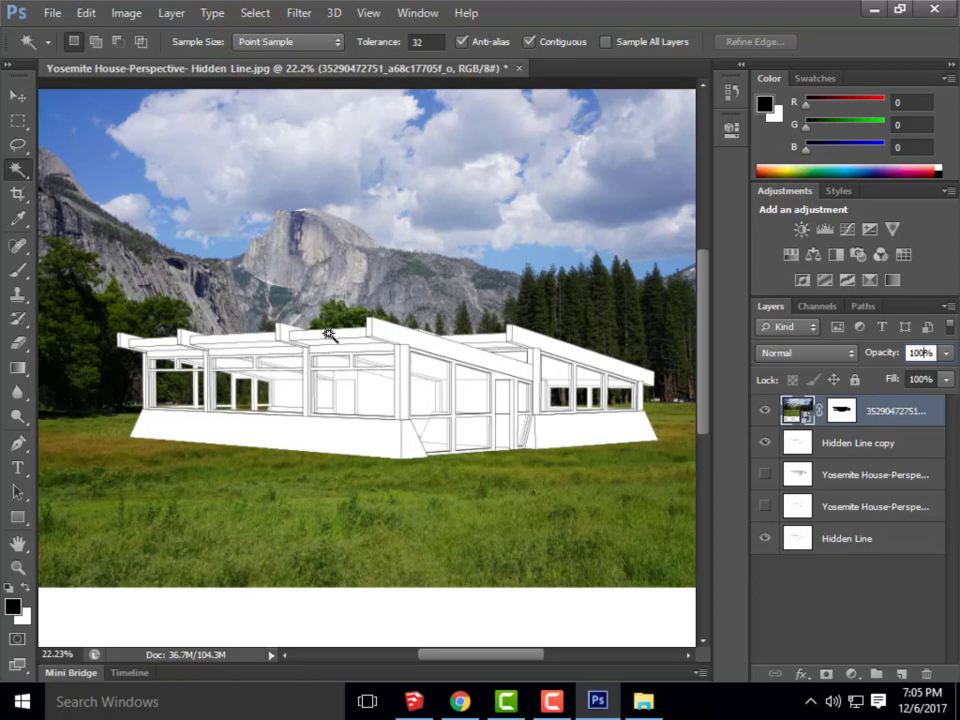
Start placing a file and browse to the Textures folder inside Week 16A Content of the ARCHI 135- DIGITAL TOOLS- FALL 2017 folder
click(46, 11)
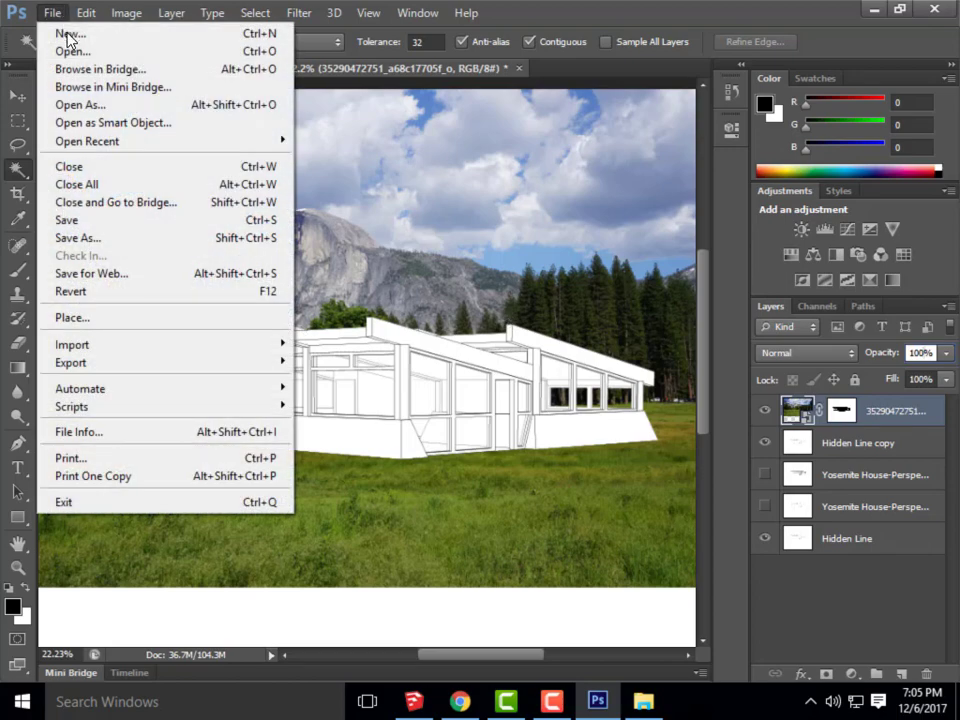
click(116, 318)
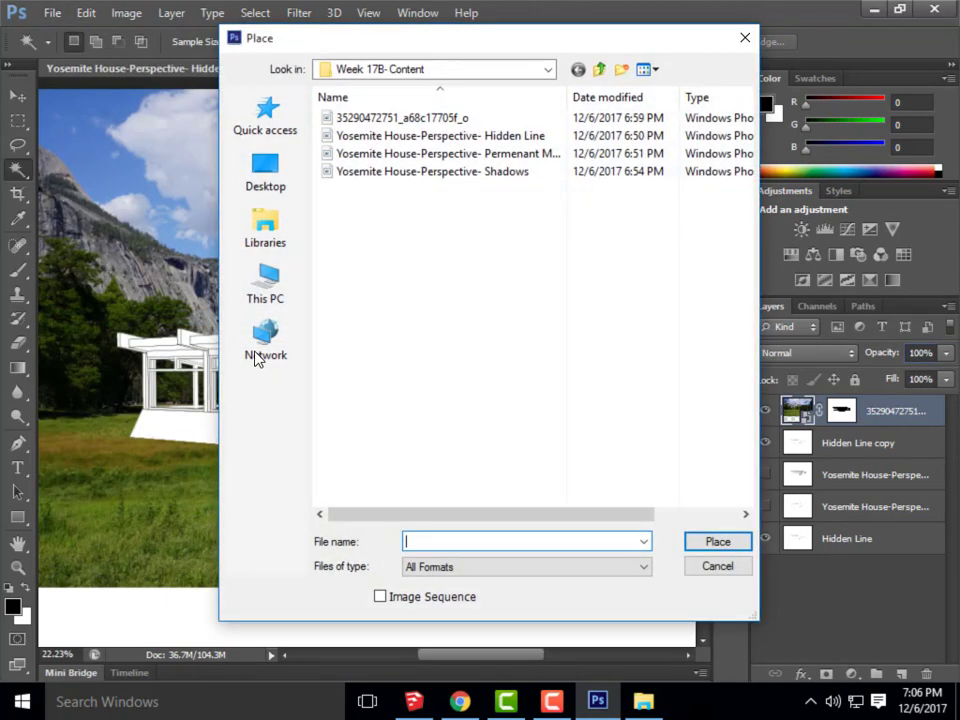
click(554, 74)
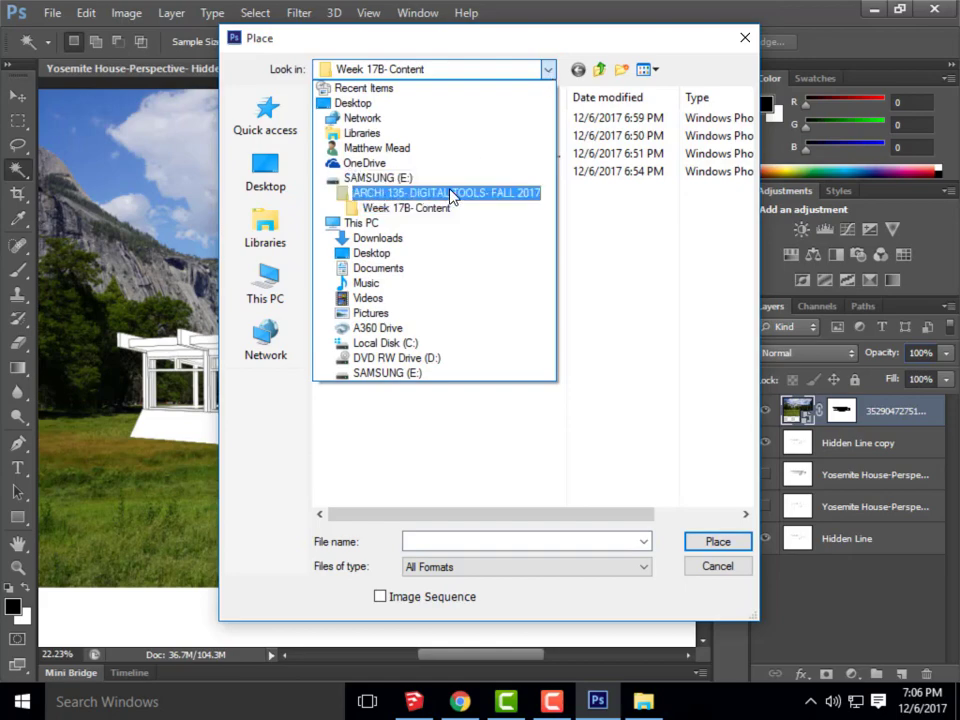
click(450, 193)
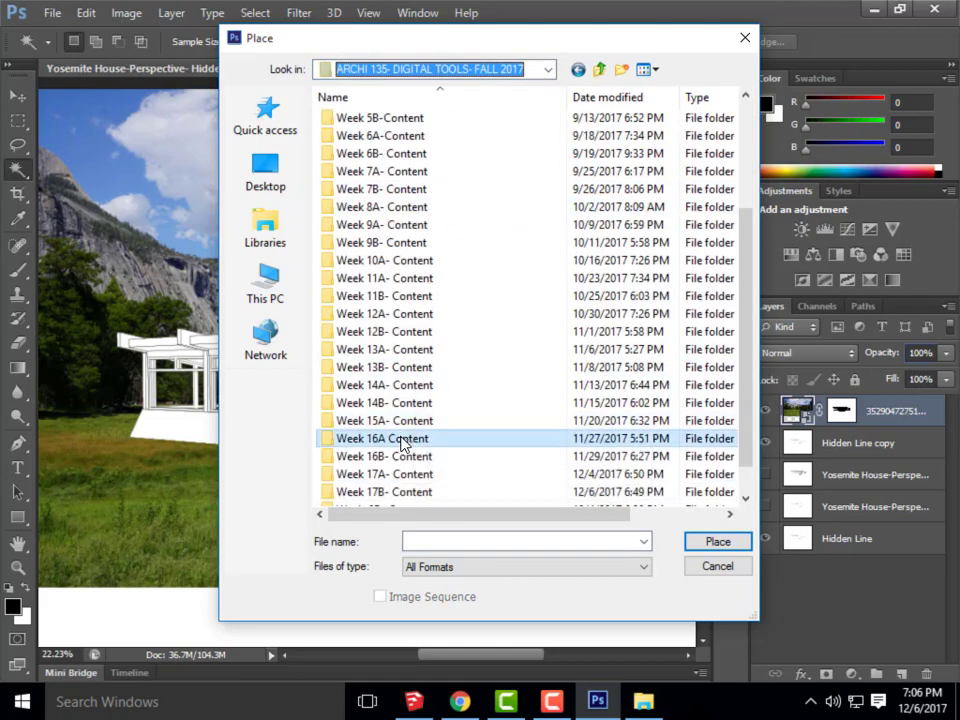
double_click(405, 440)
double_click(396, 122)
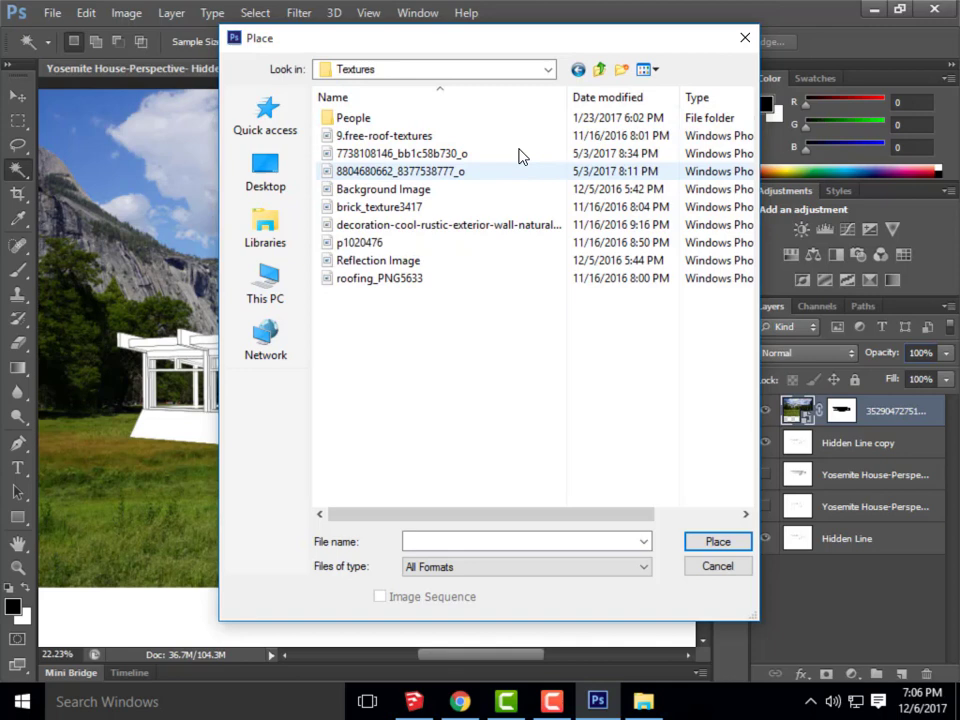
Show the texture files as large icons and place Background Image into the document
click(647, 70)
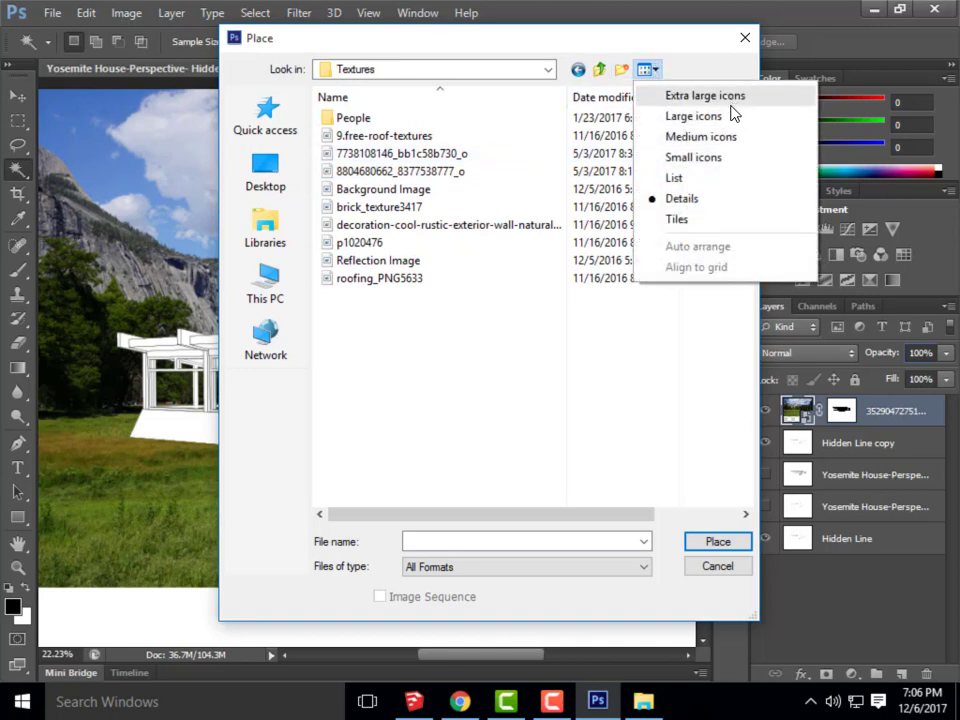
click(735, 113)
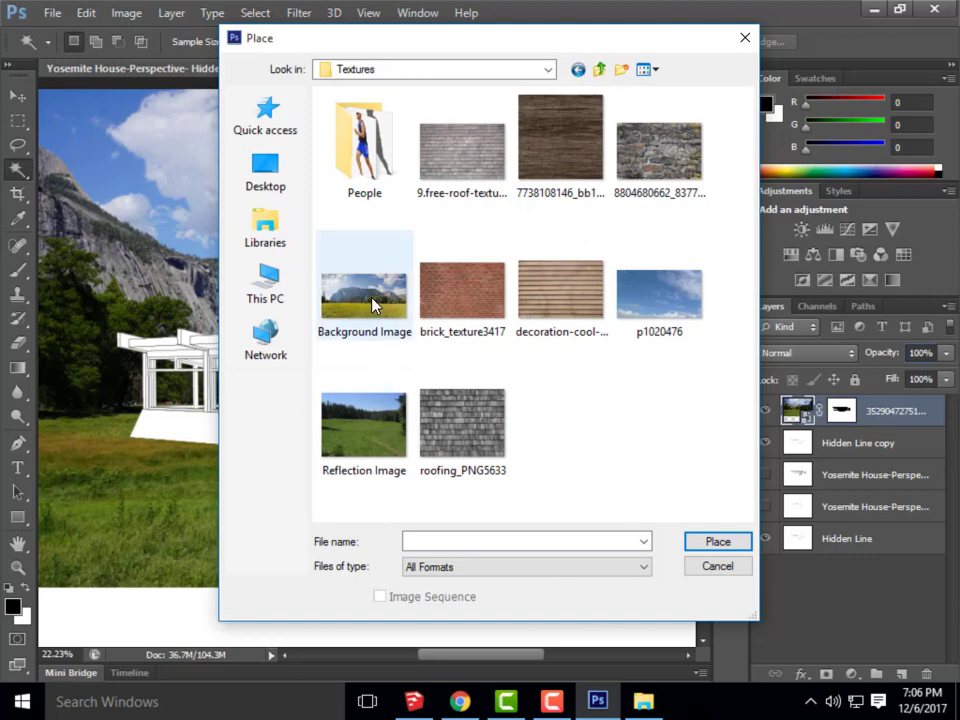
click(370, 400)
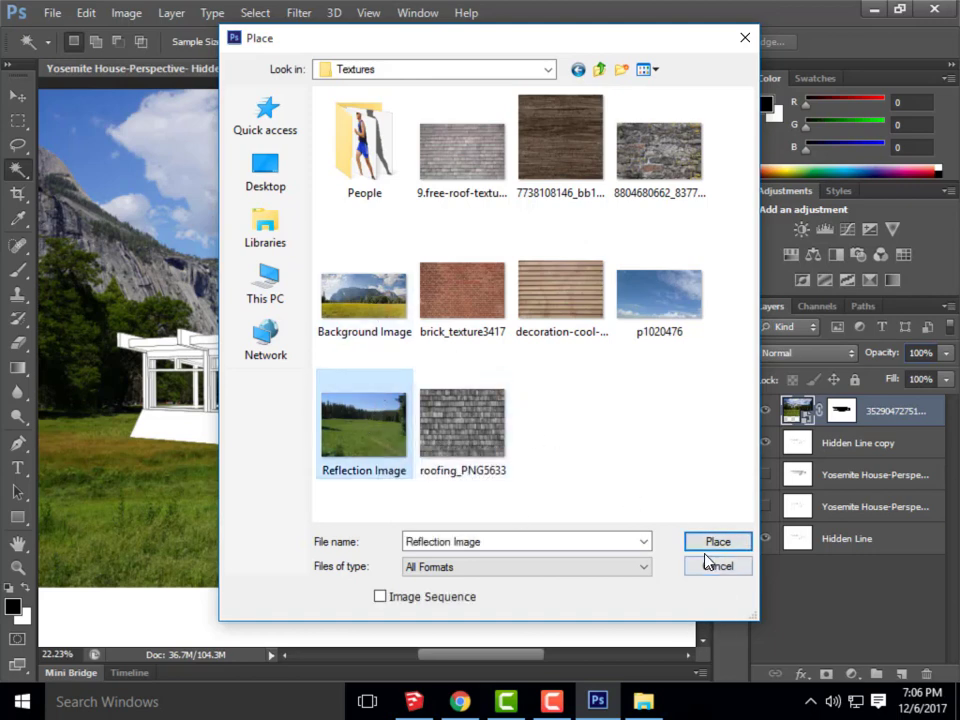
click(402, 333)
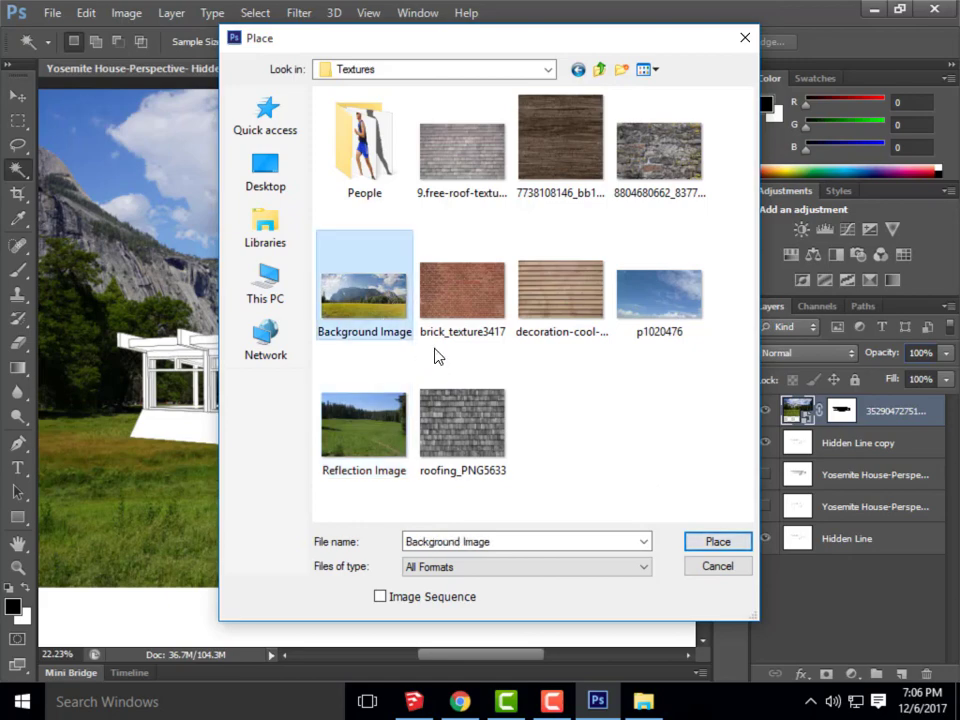
click(737, 543)
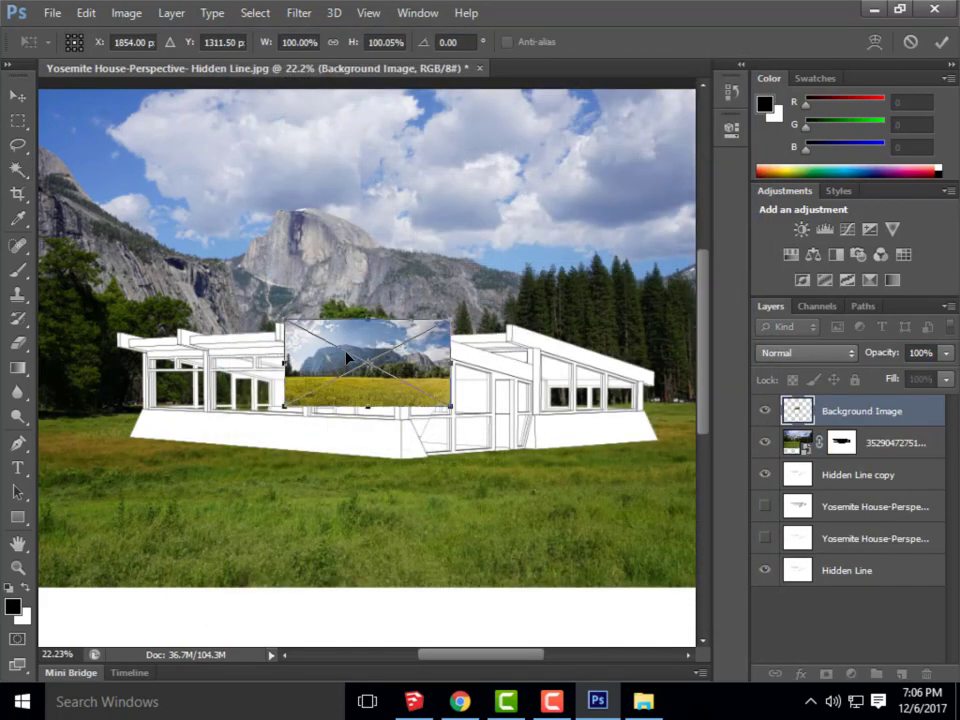
Scale the placed Background Image to about 360%, move it down over the house, and commit the placement
drag(287, 326, 76, 209)
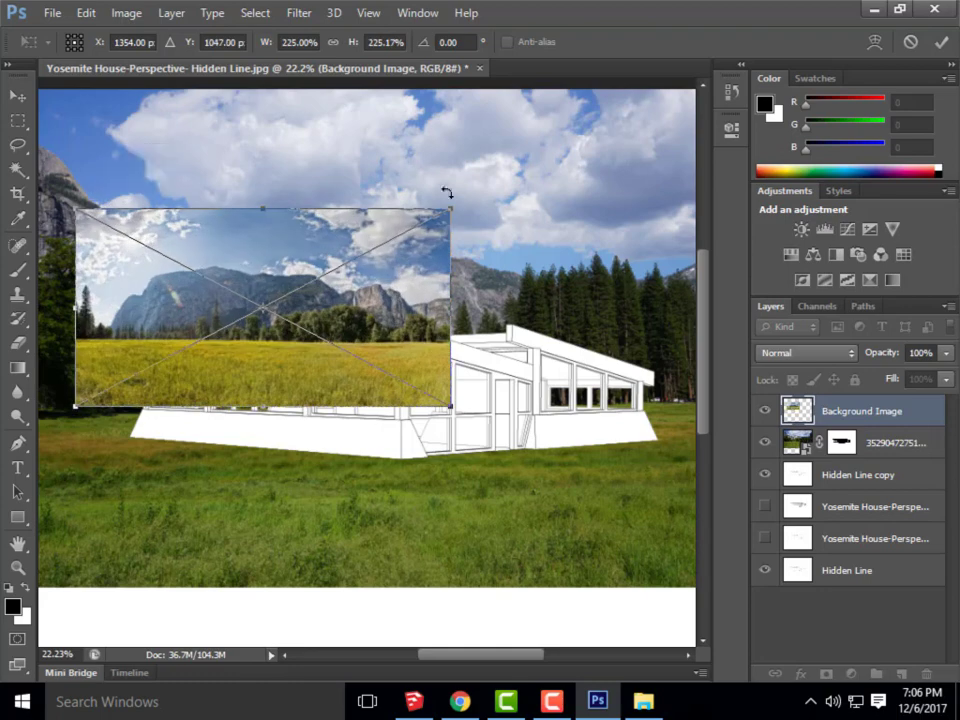
drag(446, 211, 674, 90)
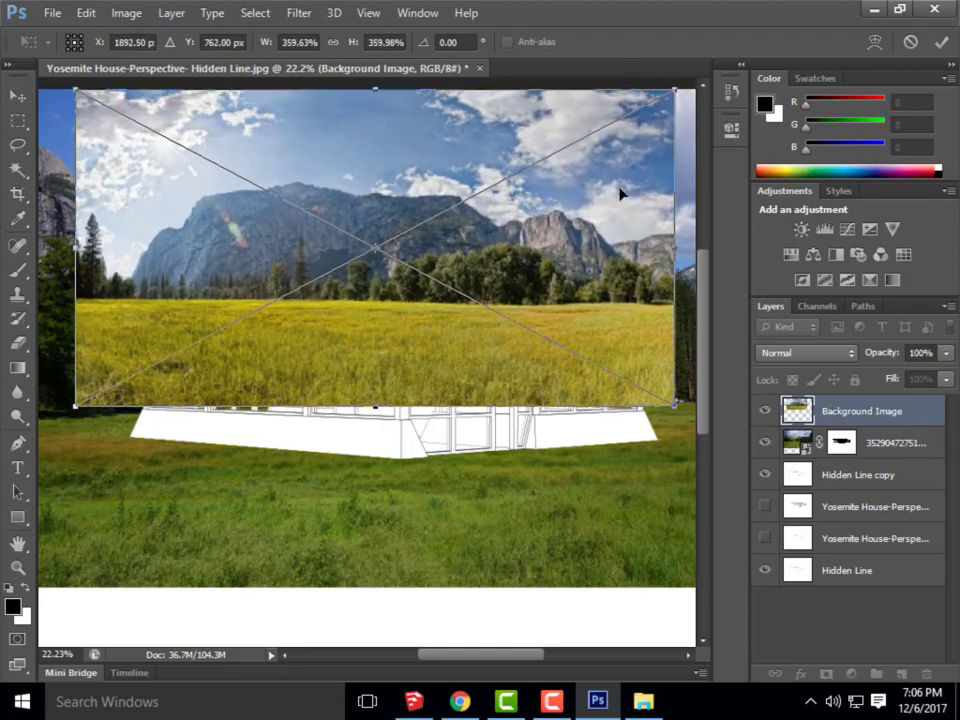
drag(352, 338, 359, 440)
click(18, 95)
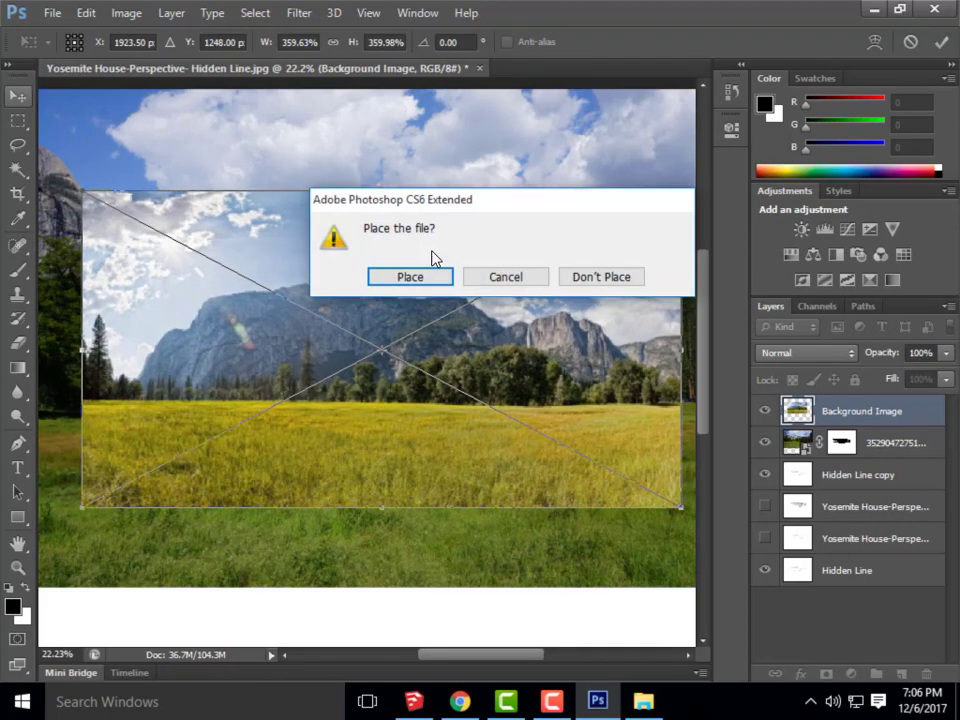
click(409, 277)
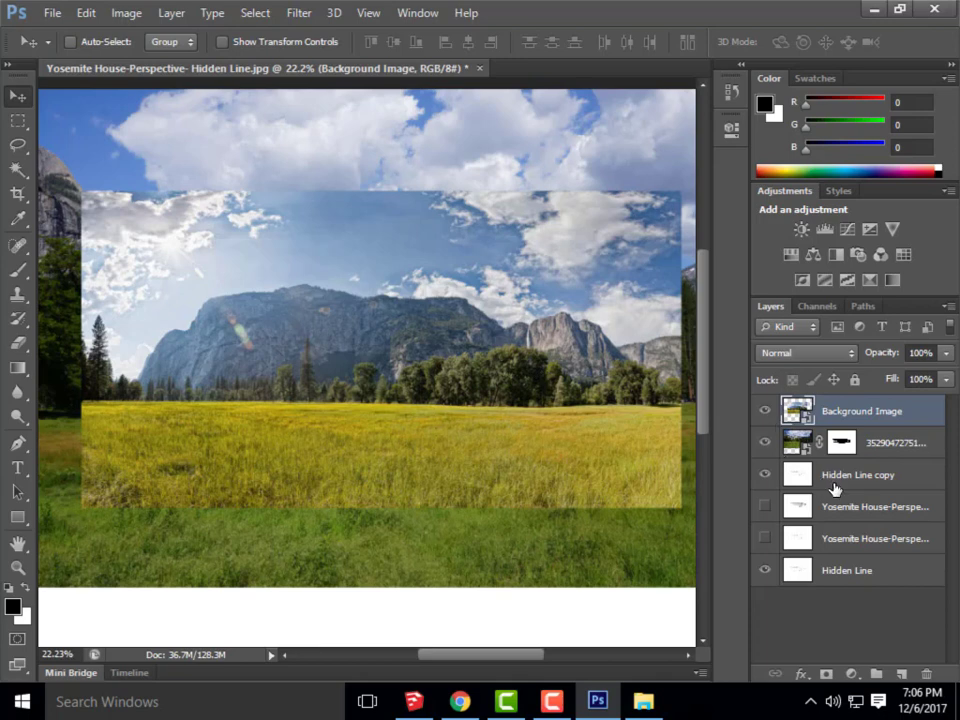
Try the Background Image layer beneath the masked meadow photo layer and return it to the top of the layer stack
drag(858, 440, 862, 405)
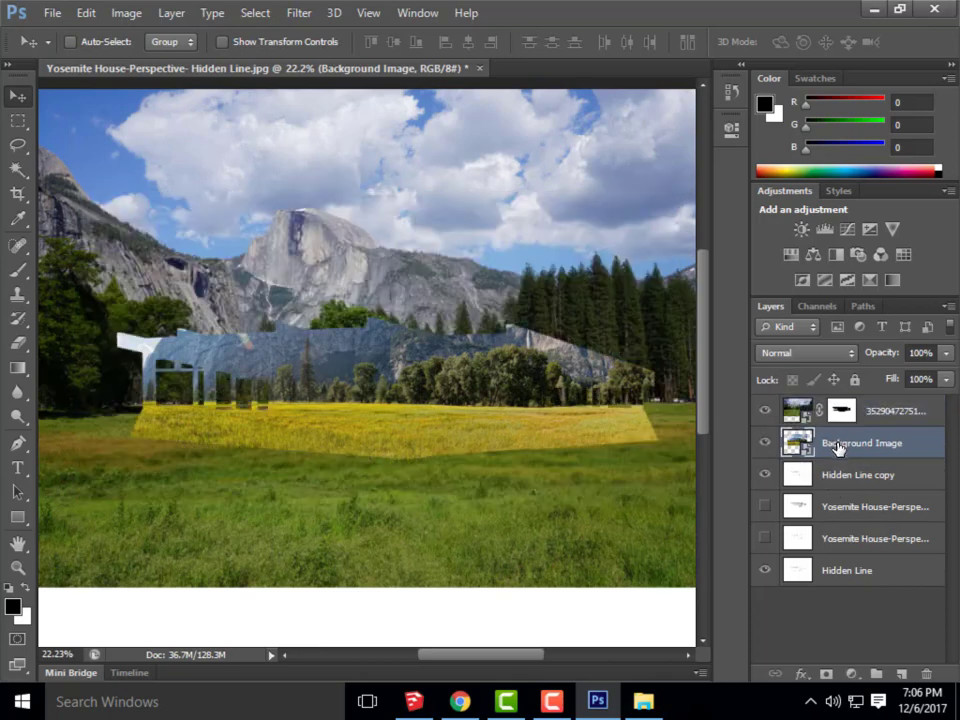
drag(814, 442, 886, 408)
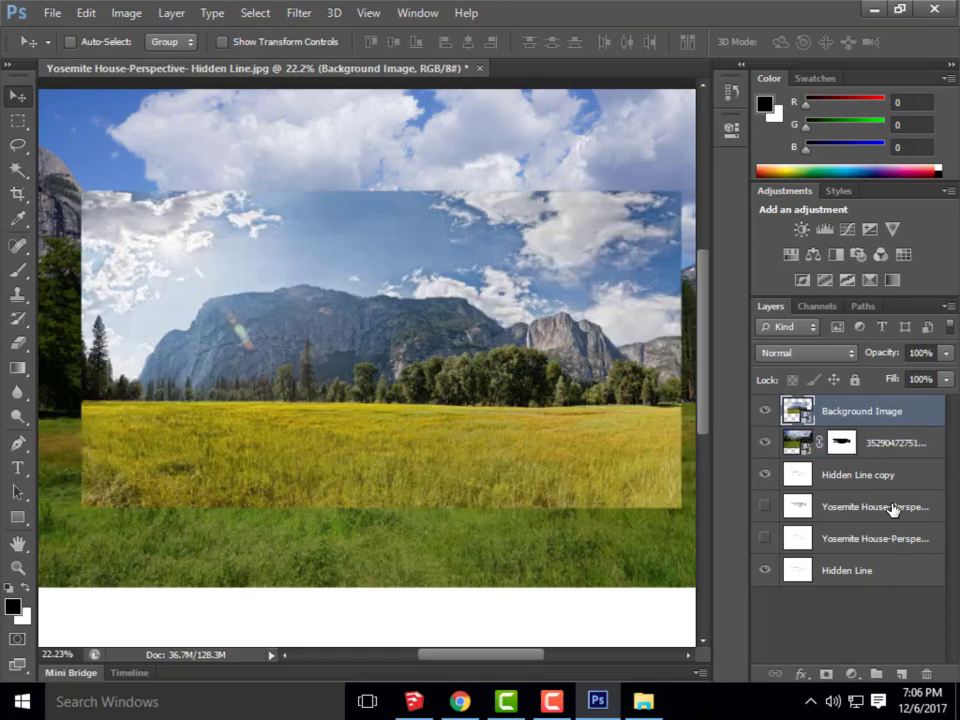
Hide the Background Image and meadow photo layers and make the Hidden Line layer active
click(766, 411)
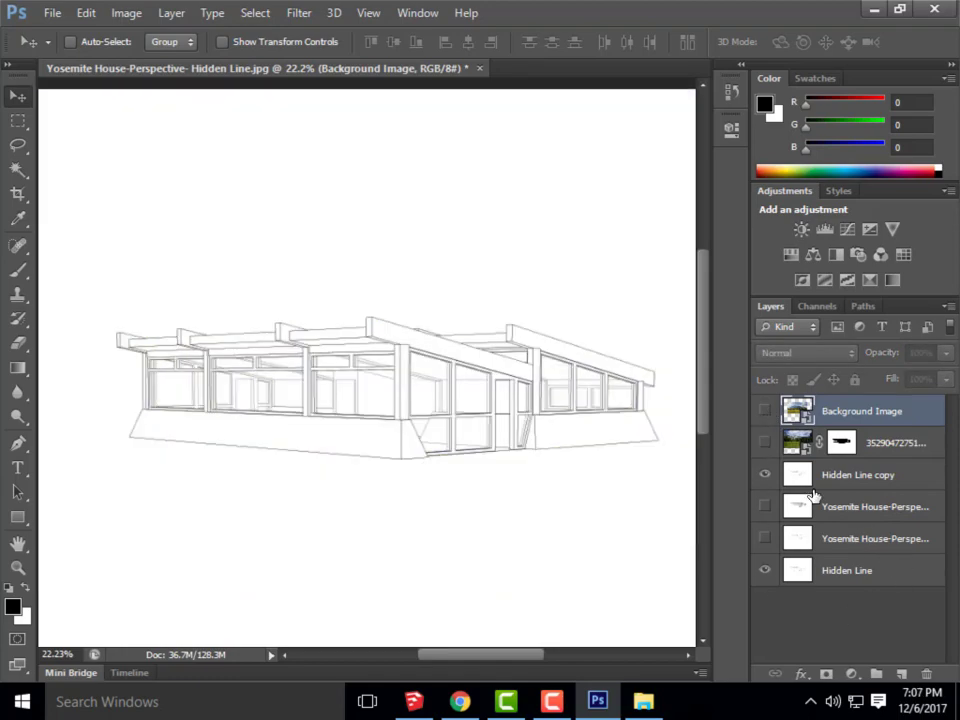
click(763, 443)
scroll(157, 391, up, 5)
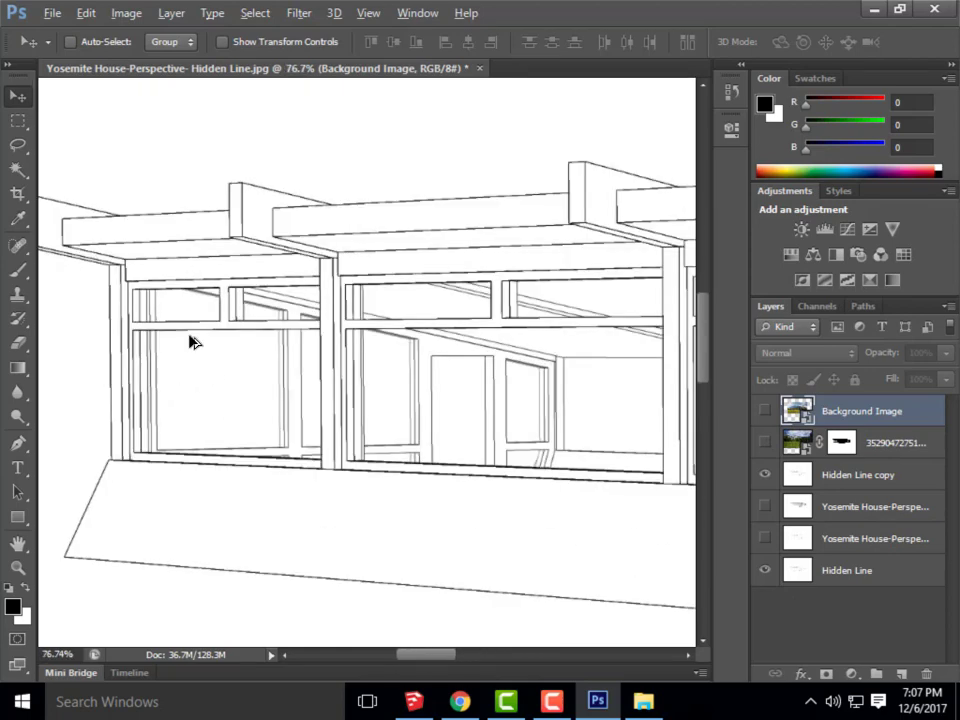
scroll(222, 366, up, 1)
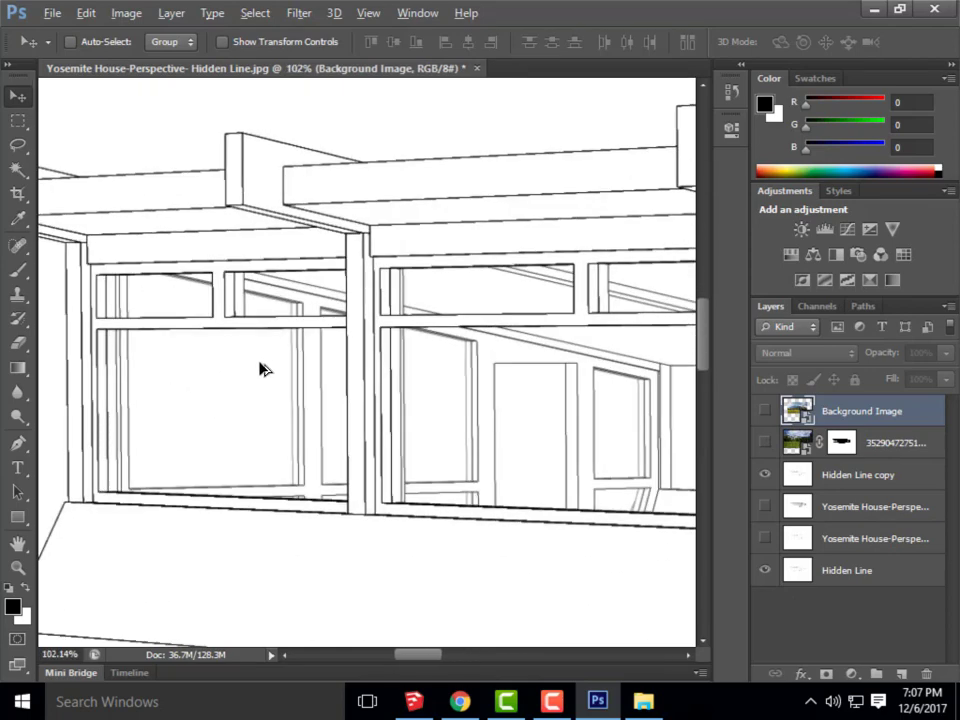
key(alt)
click(868, 576)
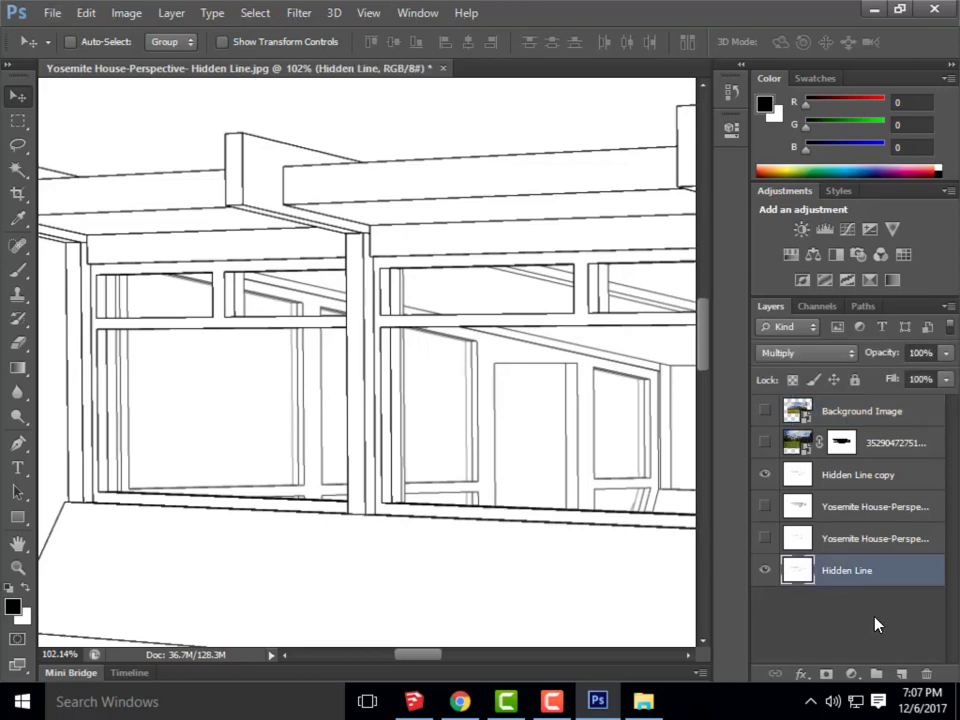
Select all regions within the large lower window of the house's leftmost bay using the Magic Wand
click(18, 170)
click(141, 374)
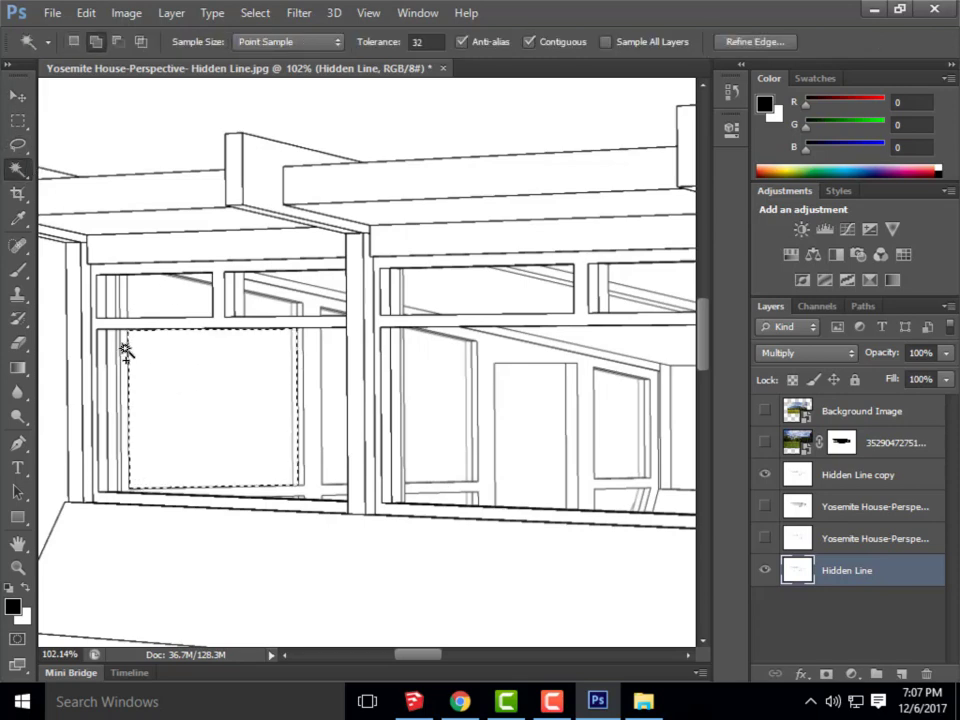
shift+click(121, 370)
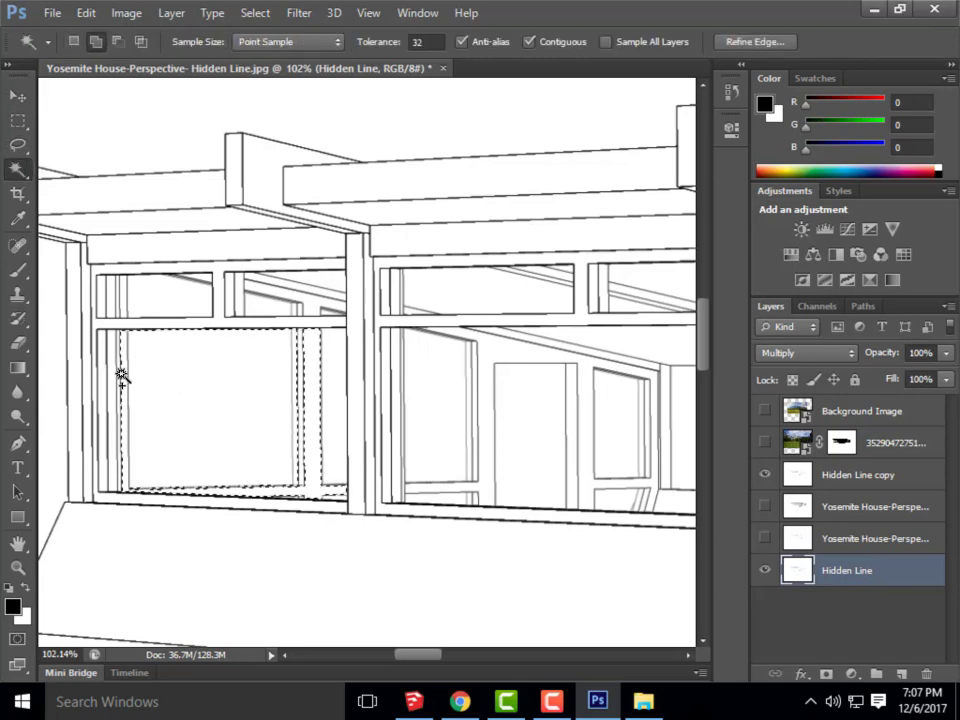
shift+click(118, 385)
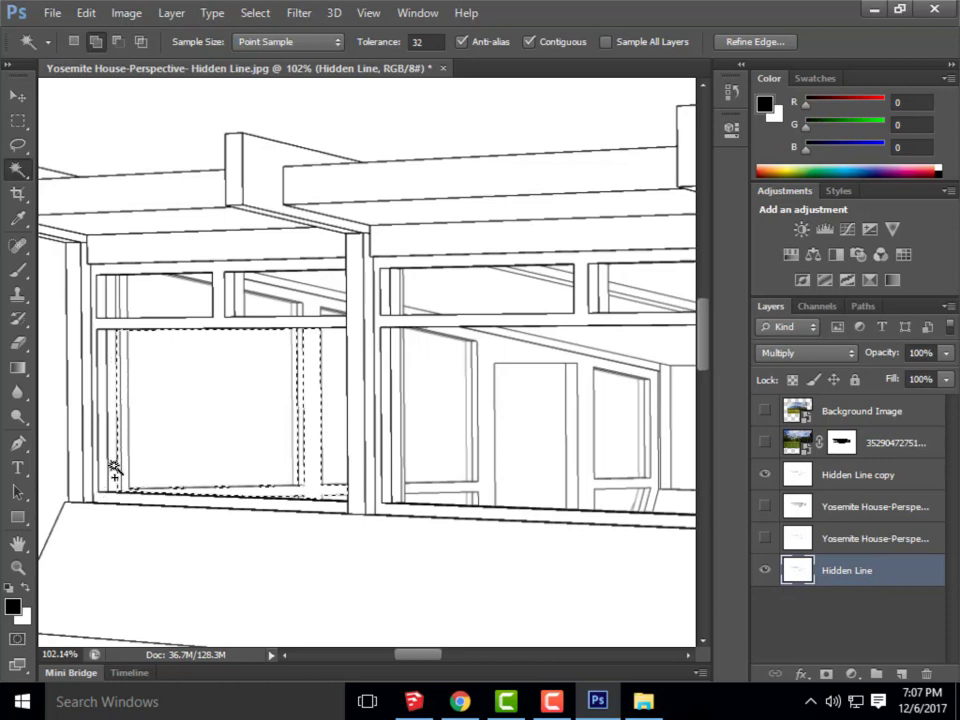
shift+click(105, 366)
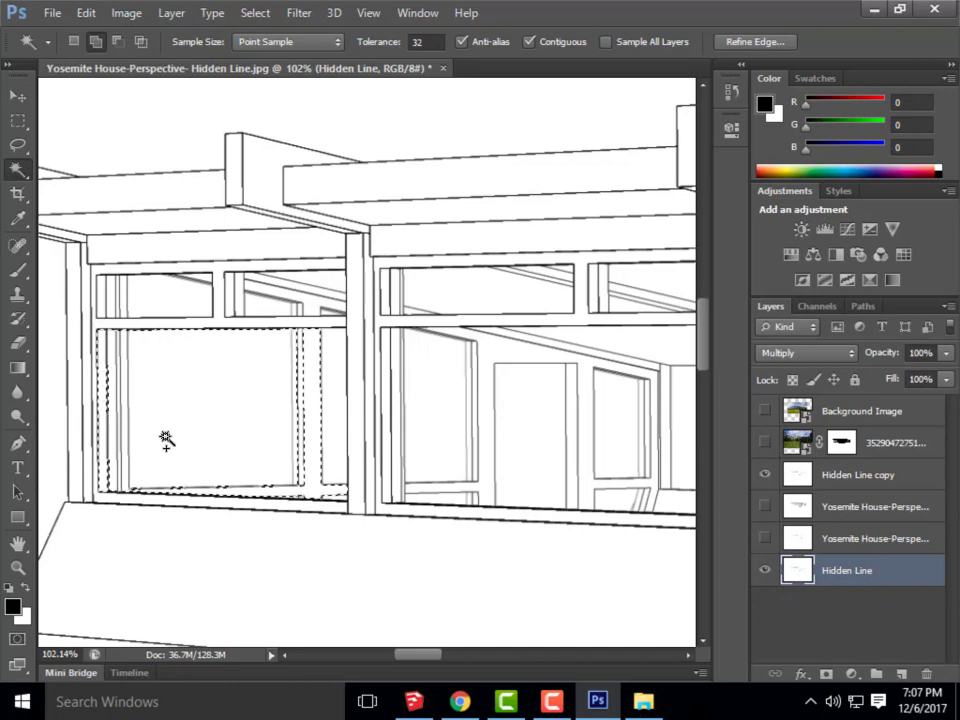
shift+click(320, 498)
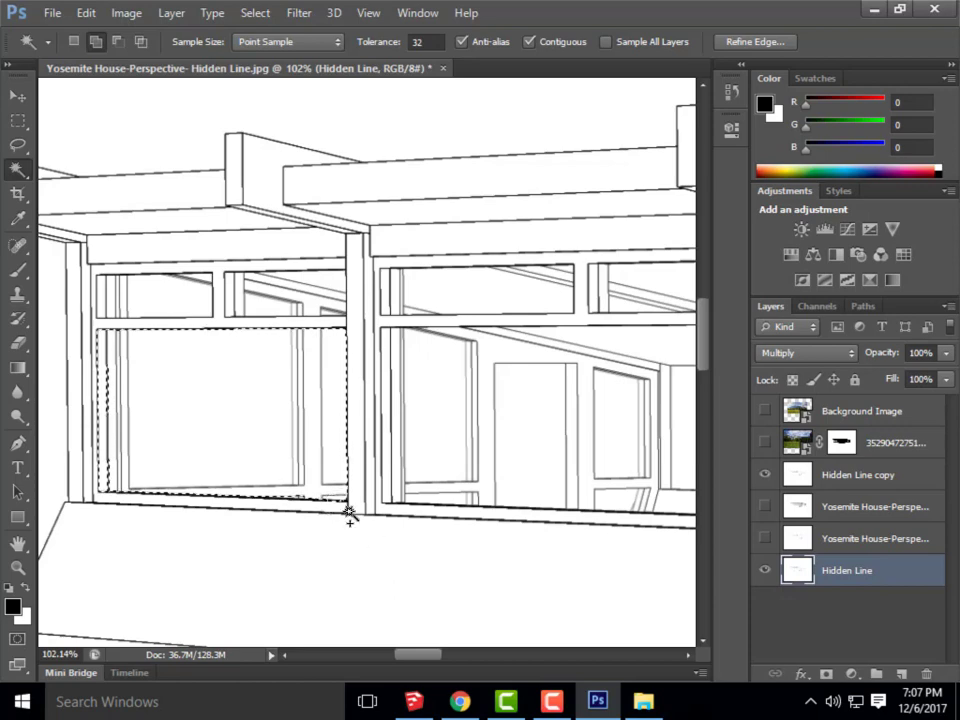
Add all regions within the two upper panes of the leftmost window bay to the selection
shift+click(117, 316)
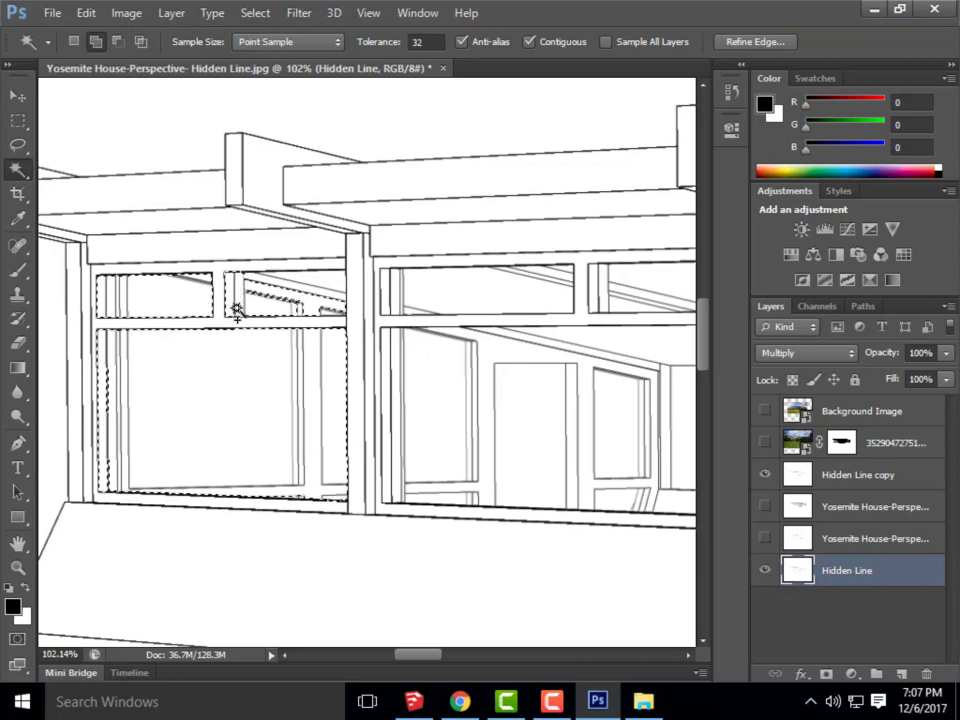
shift+click(262, 296)
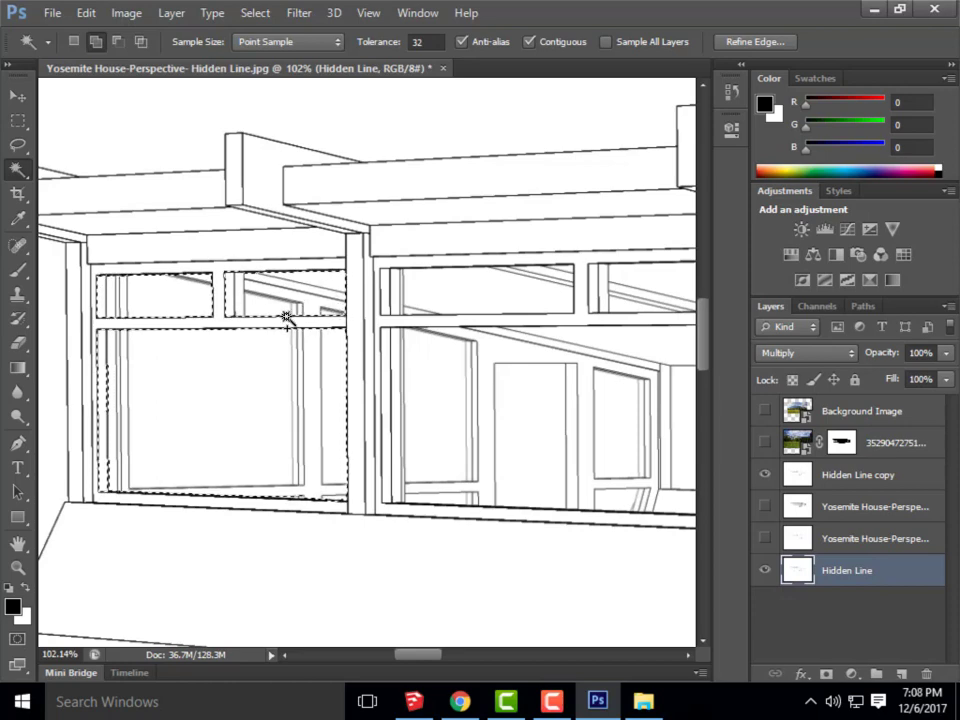
scroll(171, 418, down, 5)
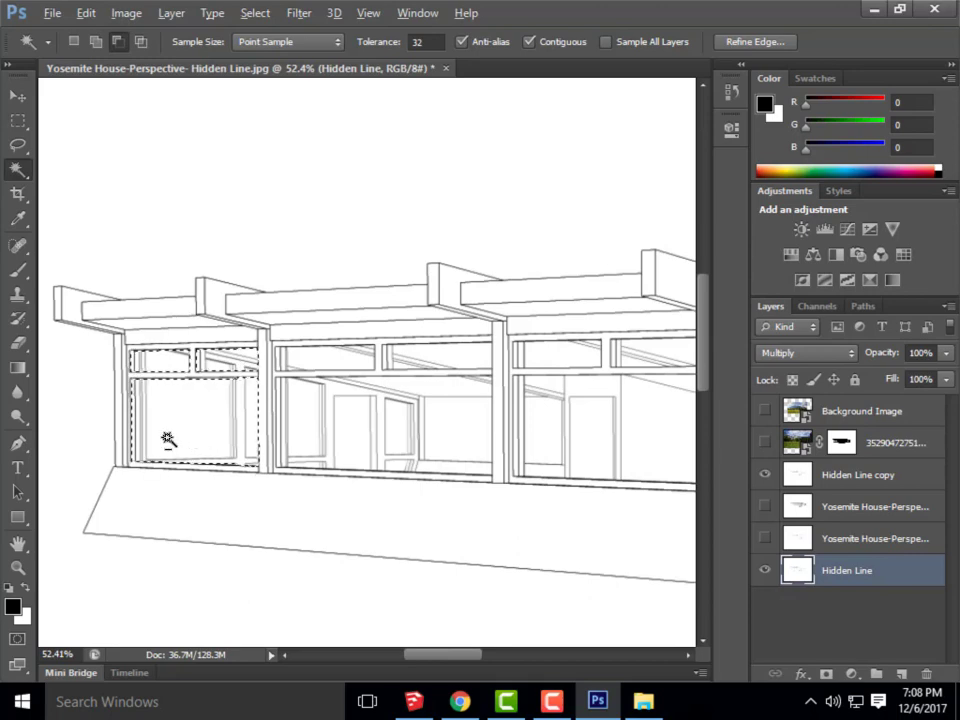
Add all regions within the two upper panes of the second window bay to the Magic Wand selection
scroll(247, 413, up, 3)
shift+click(184, 352)
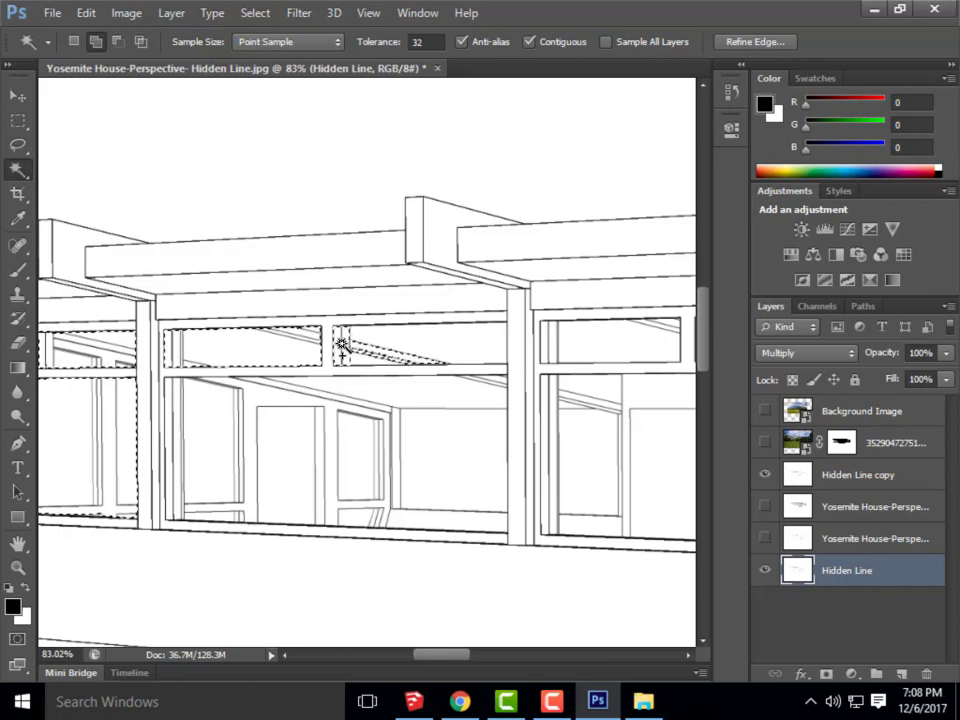
shift+click(358, 343)
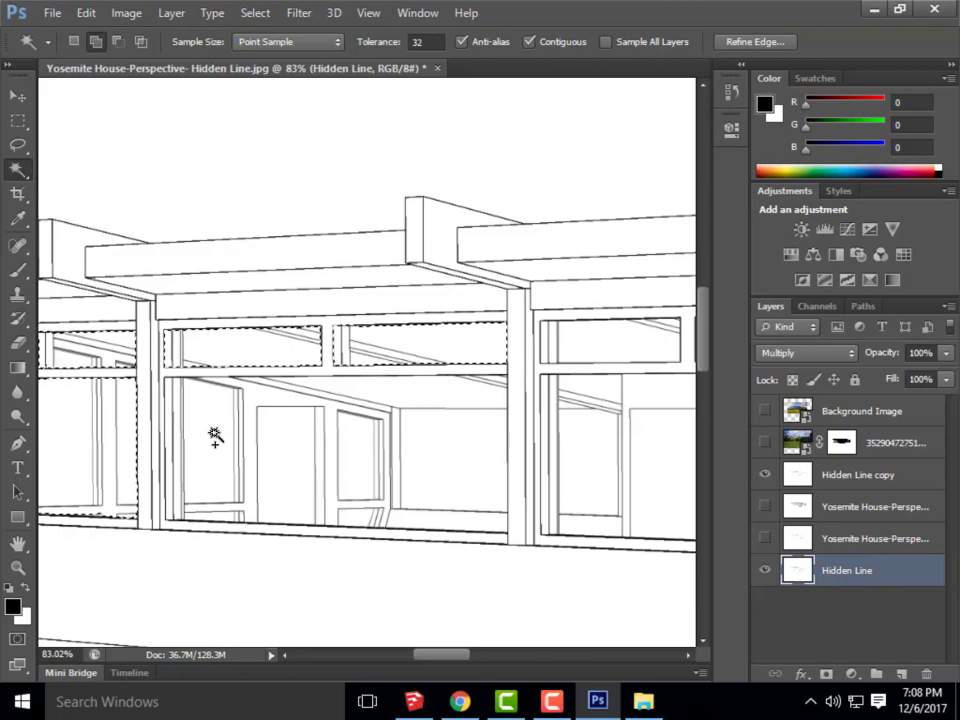
Extend the selection over the second bay's large lower window with the Magic Wand and the Quick Selection tool
shift+click(176, 420)
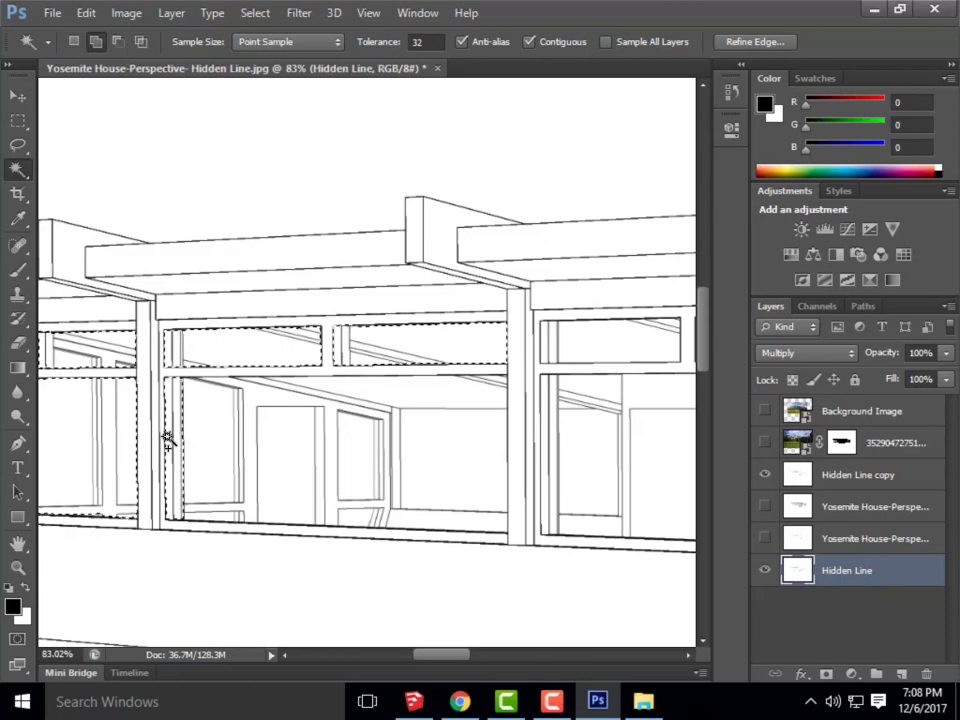
shift+click(190, 440)
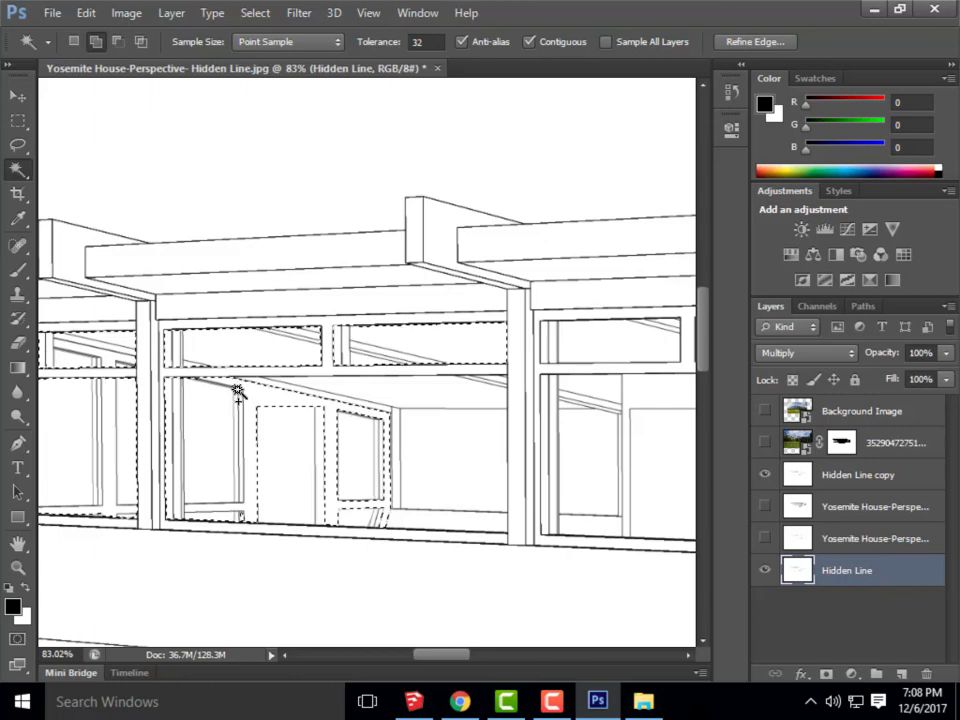
right_click(18, 170)
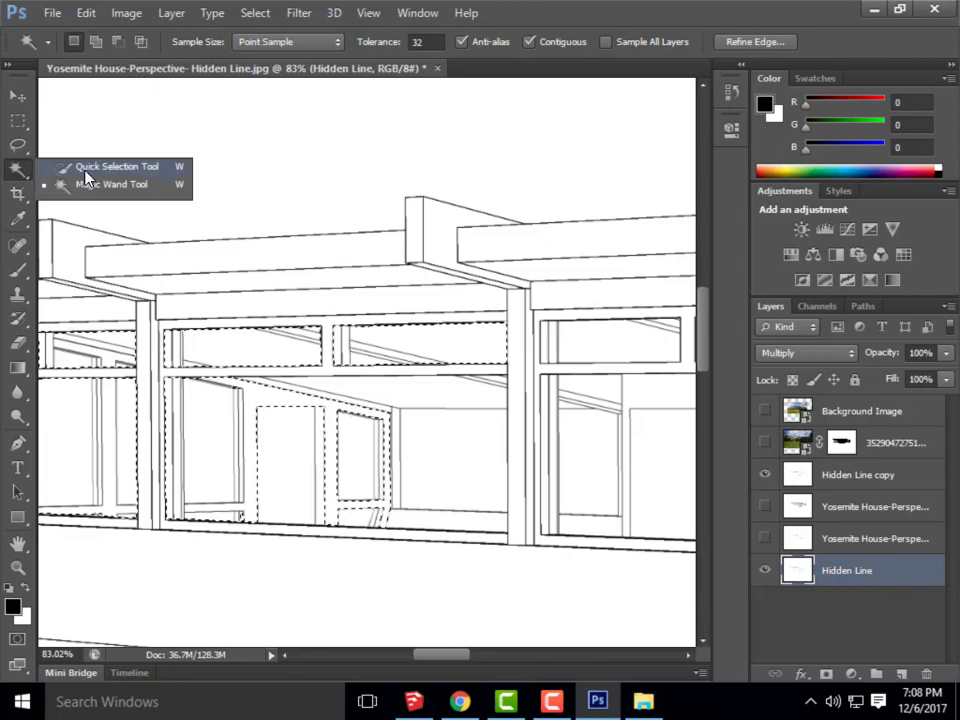
click(110, 166)
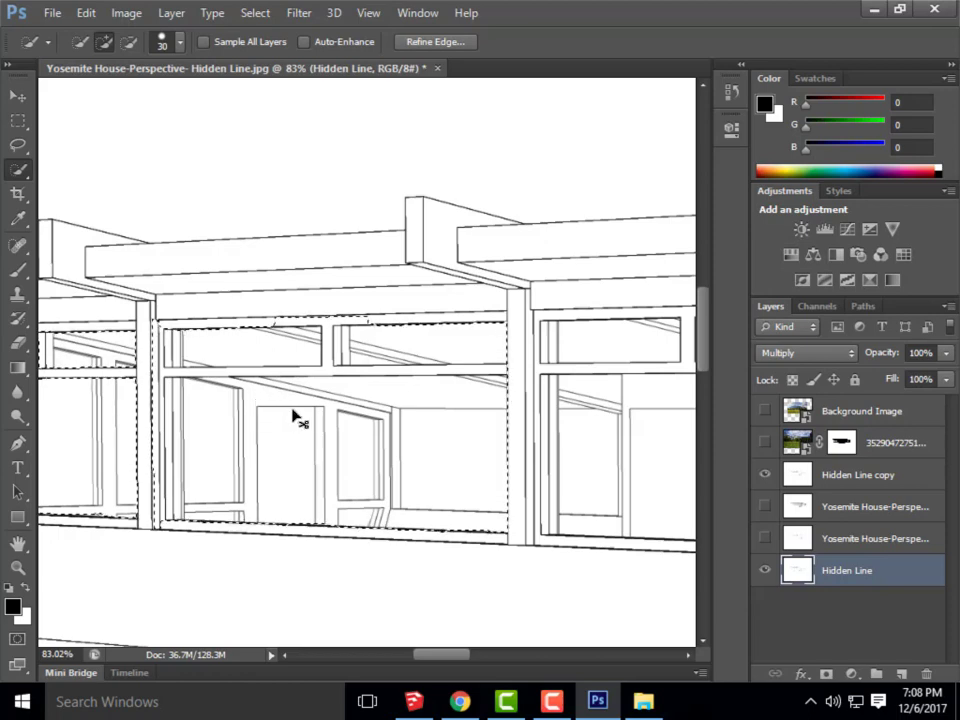
click(167, 41)
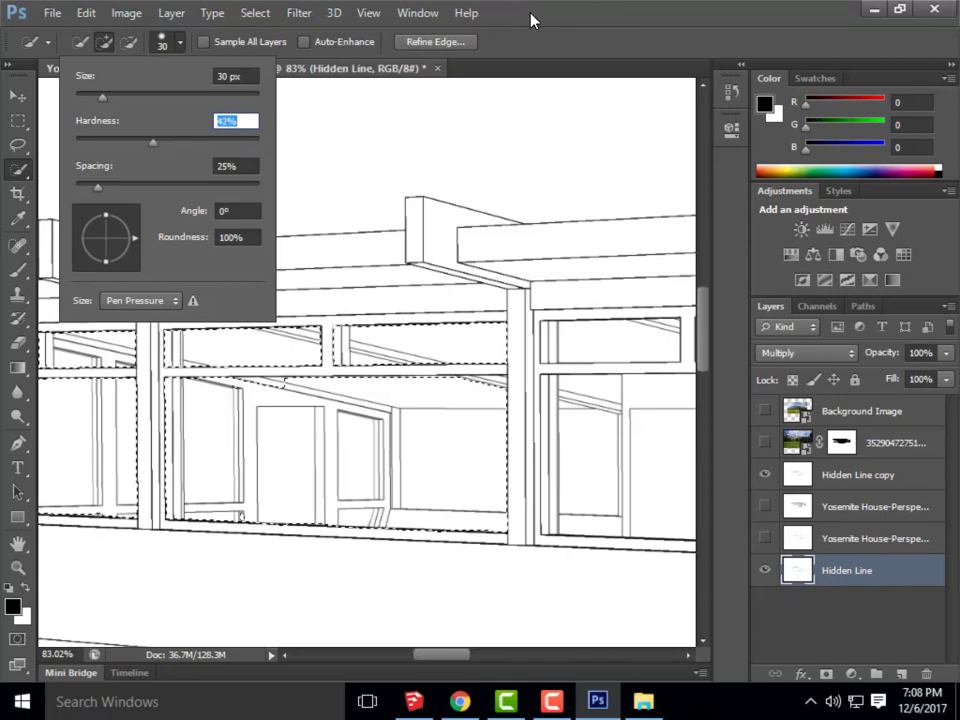
key(Return)
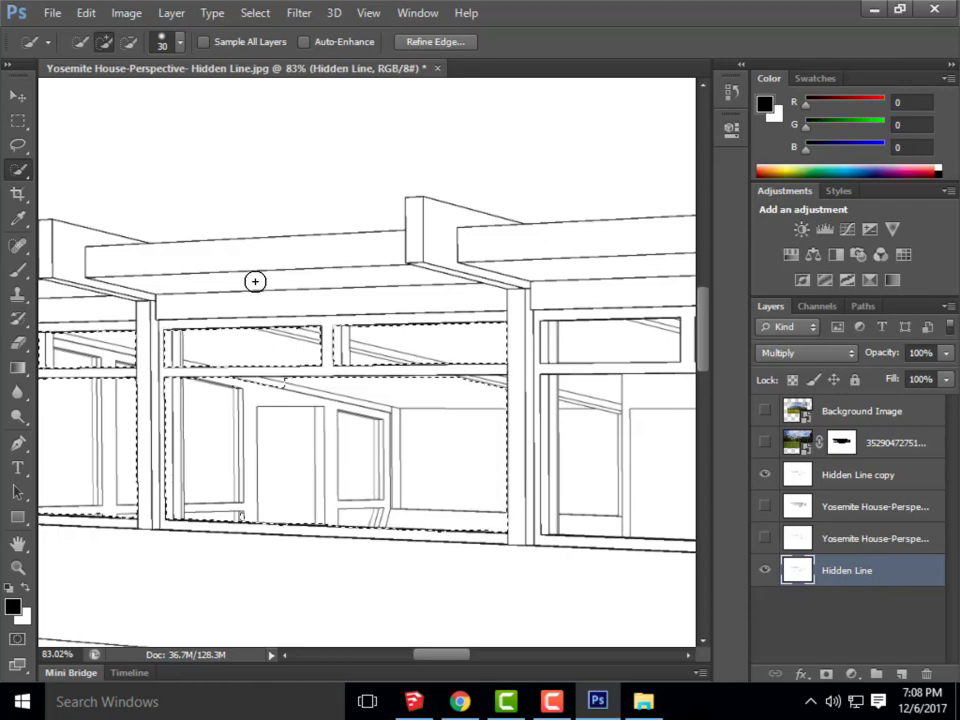
Fill the remaining gaps along the edges of the second bay's lower window selection with the Polygonal Lasso
click(22, 146)
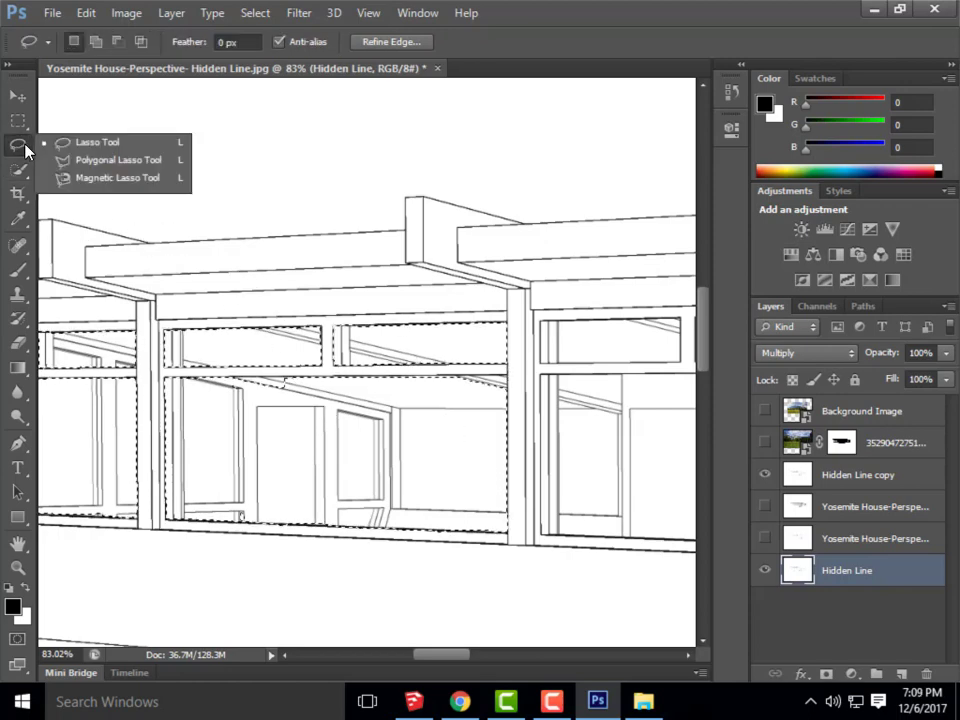
click(90, 161)
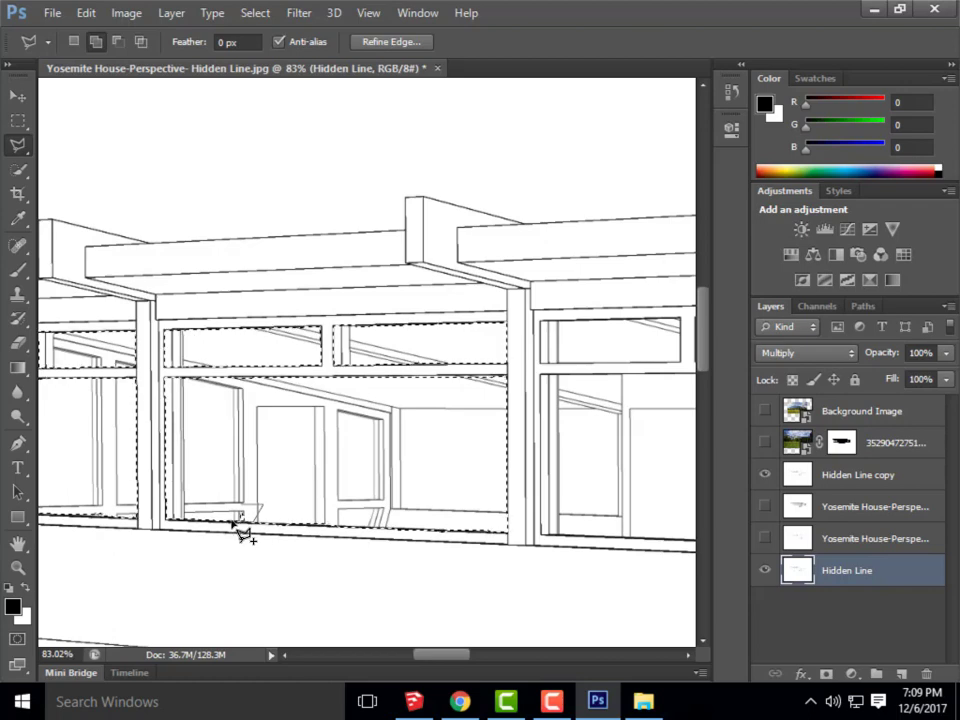
key(Escape)
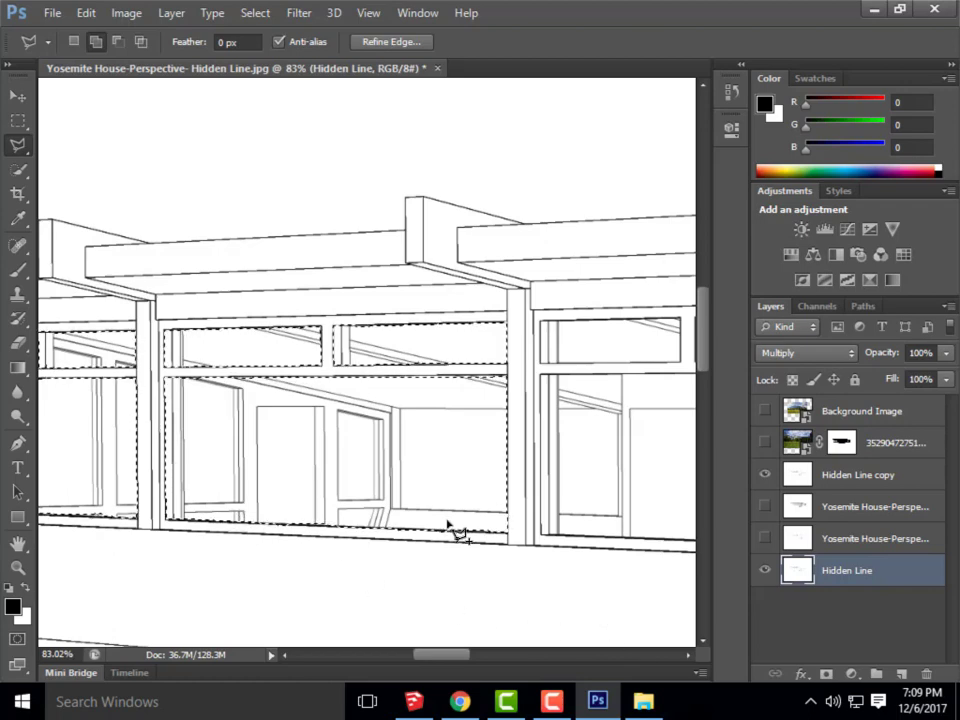
Add the left upper pane of the third window bay to the selection by outlining it with the Polygonal Lasso
scroll(347, 508, down, 5)
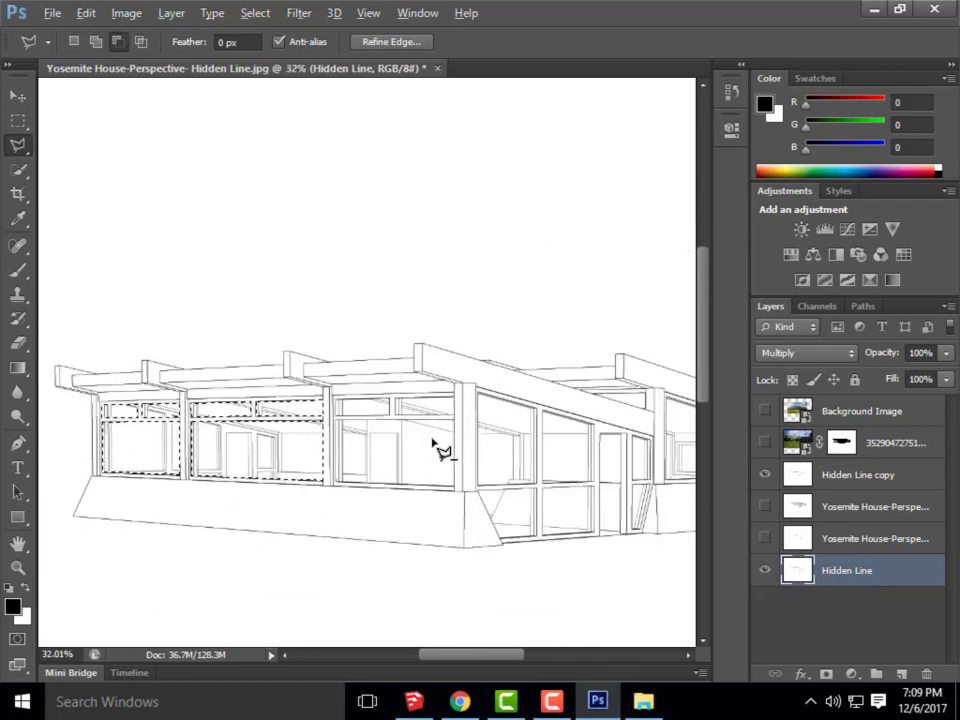
scroll(435, 446, up, 6)
key(shift)
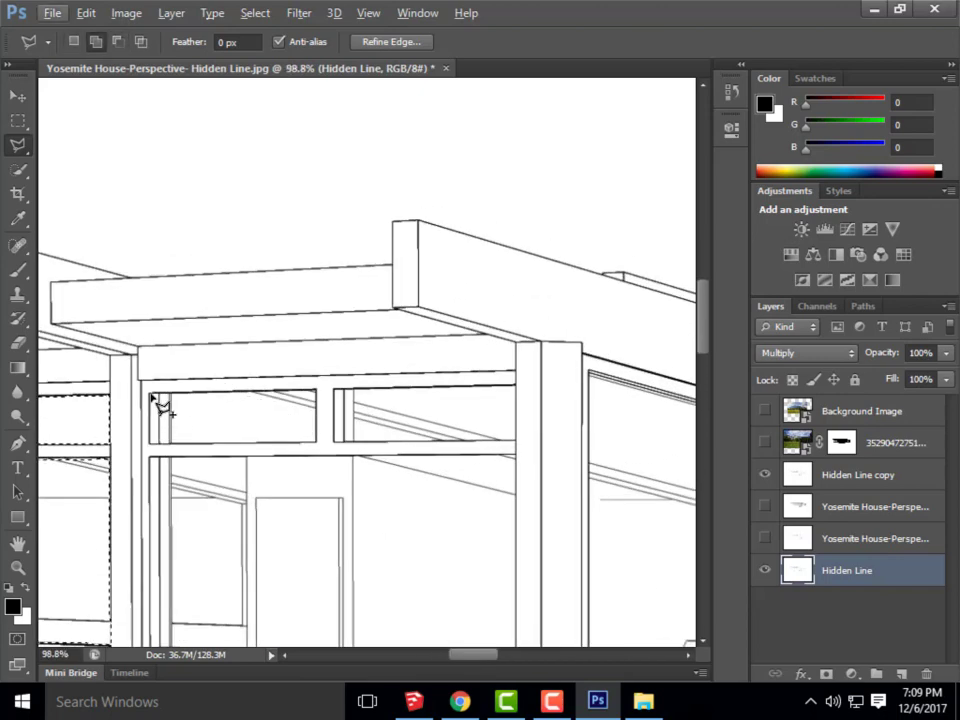
click(150, 395)
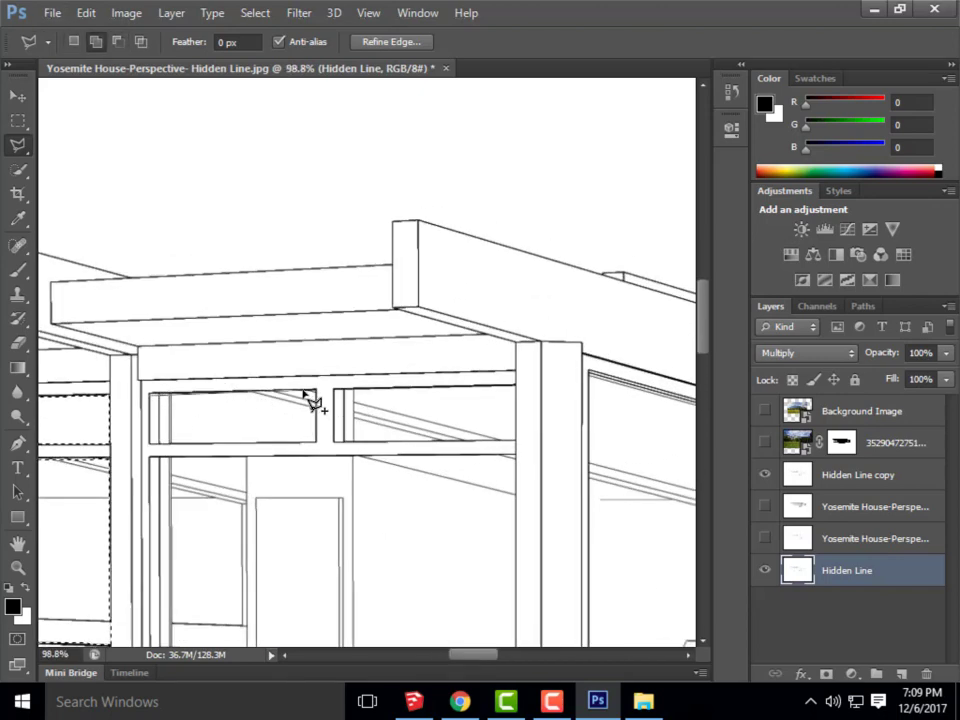
click(313, 391)
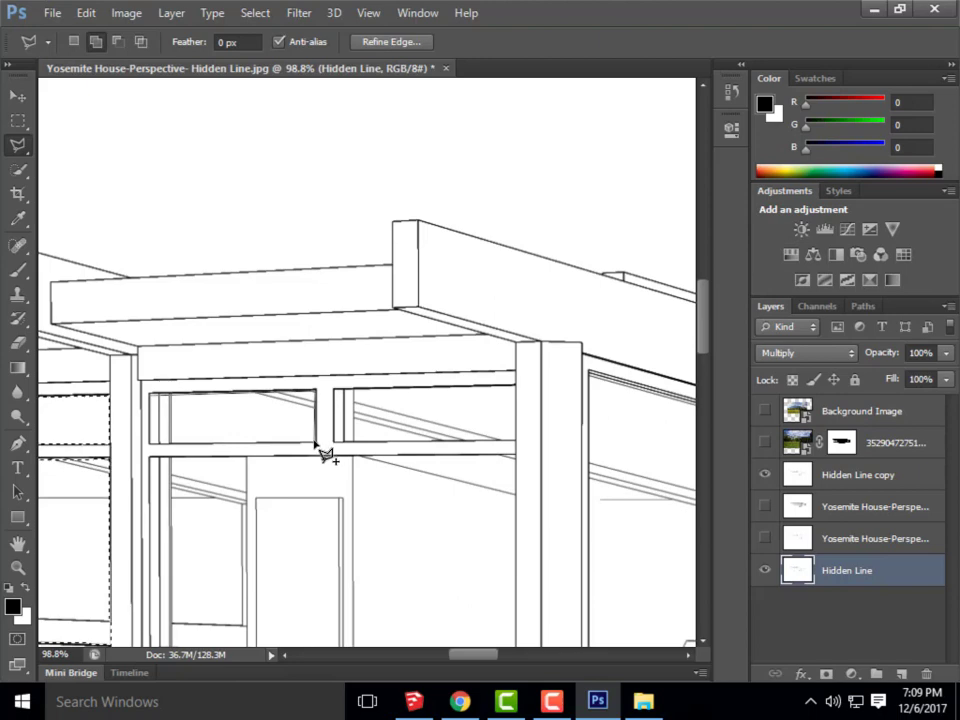
click(314, 442)
click(151, 446)
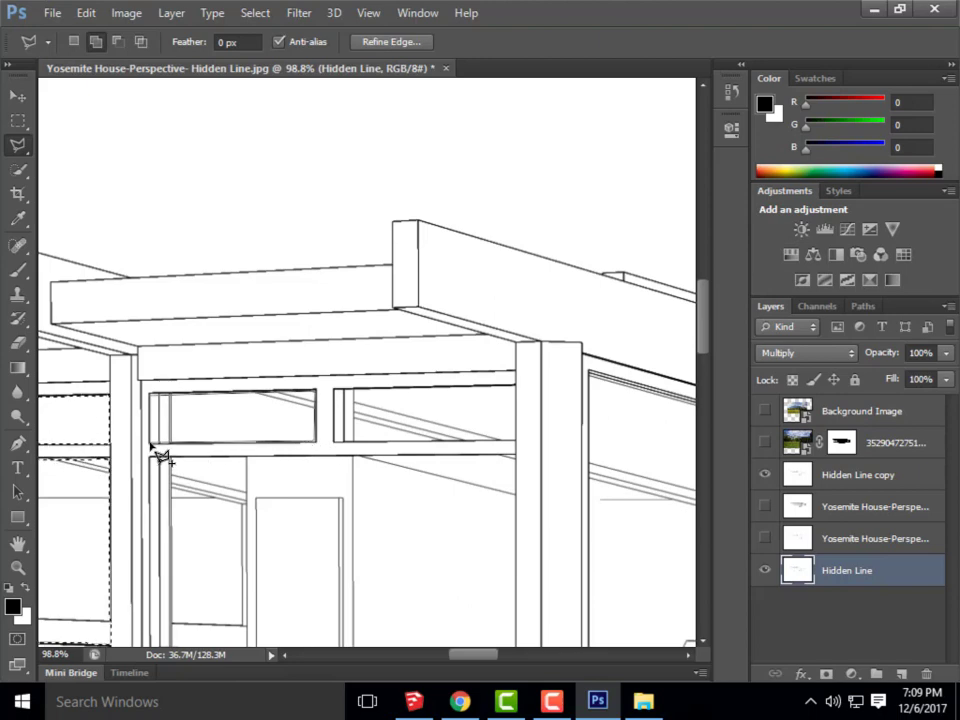
click(151, 398)
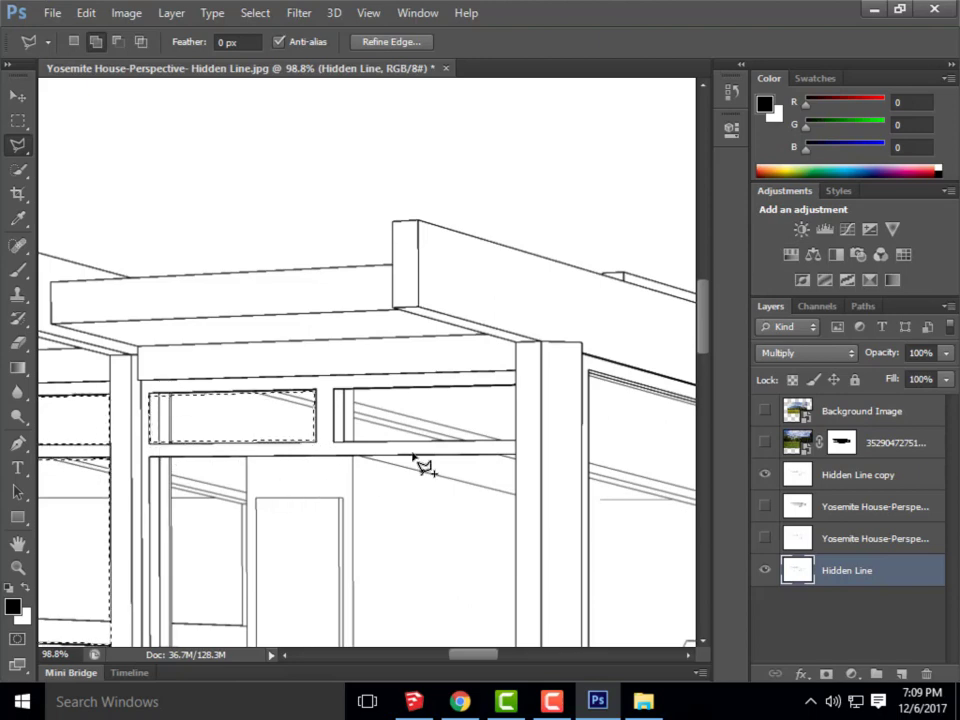
Outline the right upper pane of the third window bay to add it to the selection
click(338, 391)
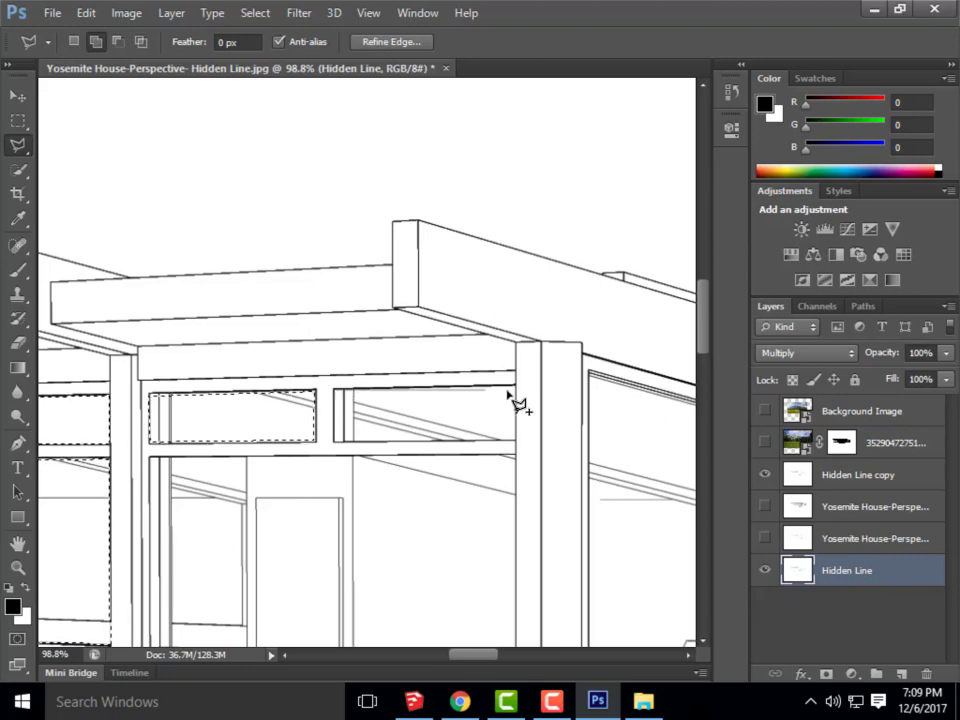
click(512, 389)
click(512, 442)
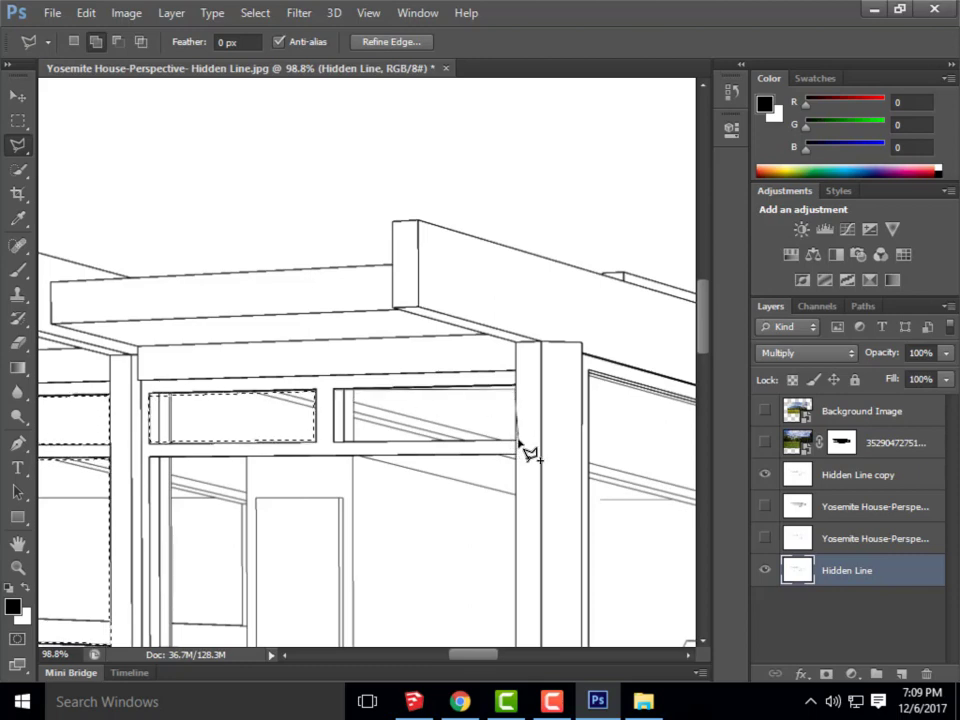
click(337, 443)
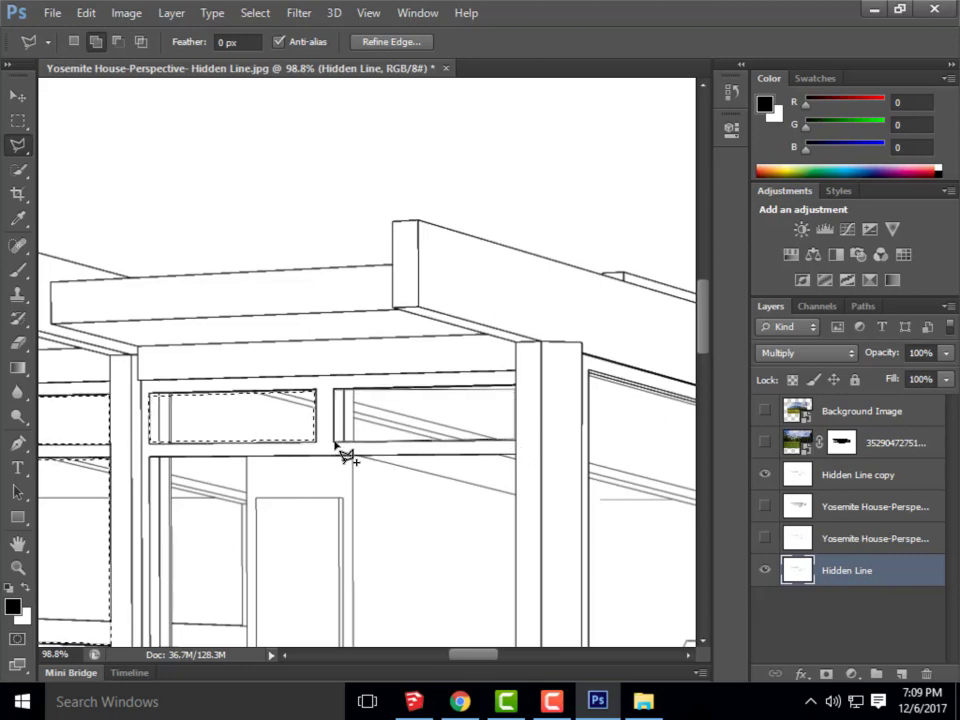
click(338, 392)
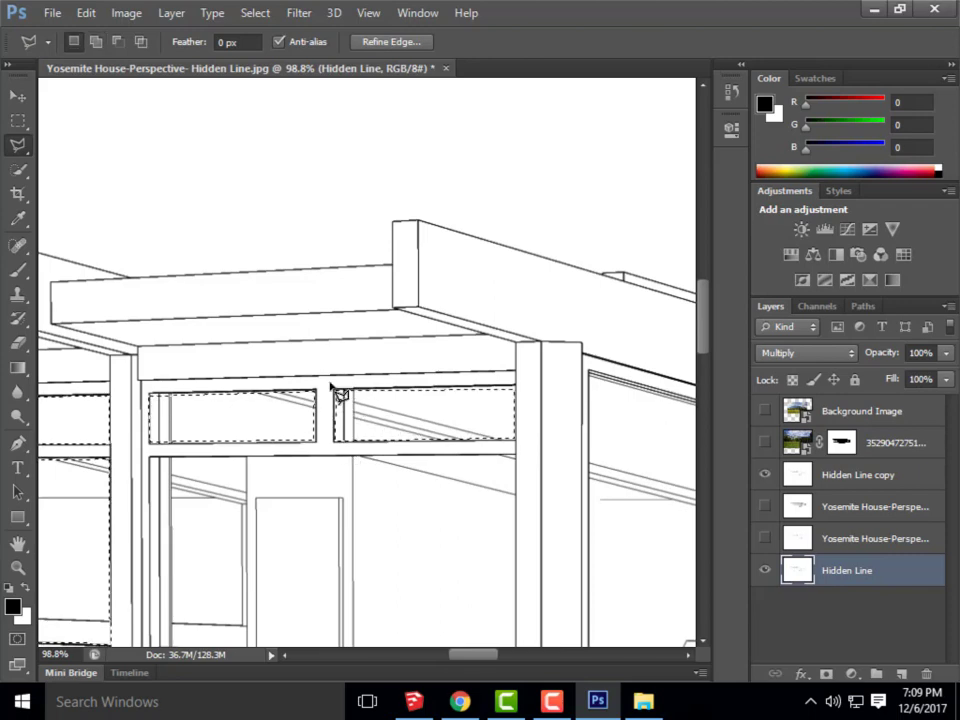
Add the large lower window of the third bay to the selection with a four-corner Polygonal Lasso outline
scroll(268, 246, down, 3)
scroll(255, 418, up, 3)
scroll(255, 418, up, 1)
shift+click(173, 368)
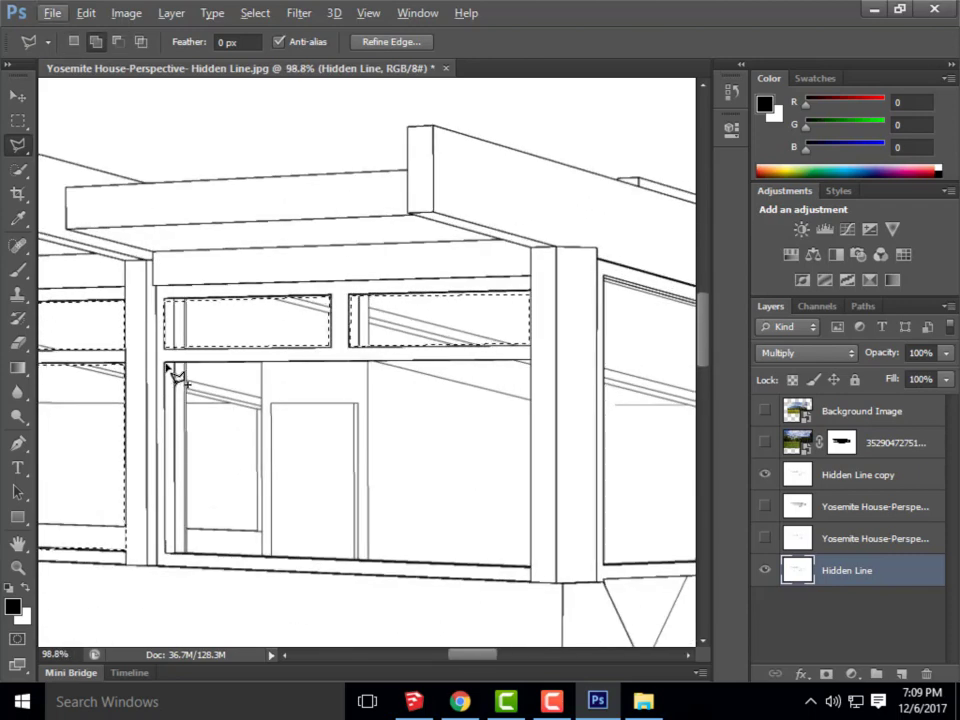
click(530, 362)
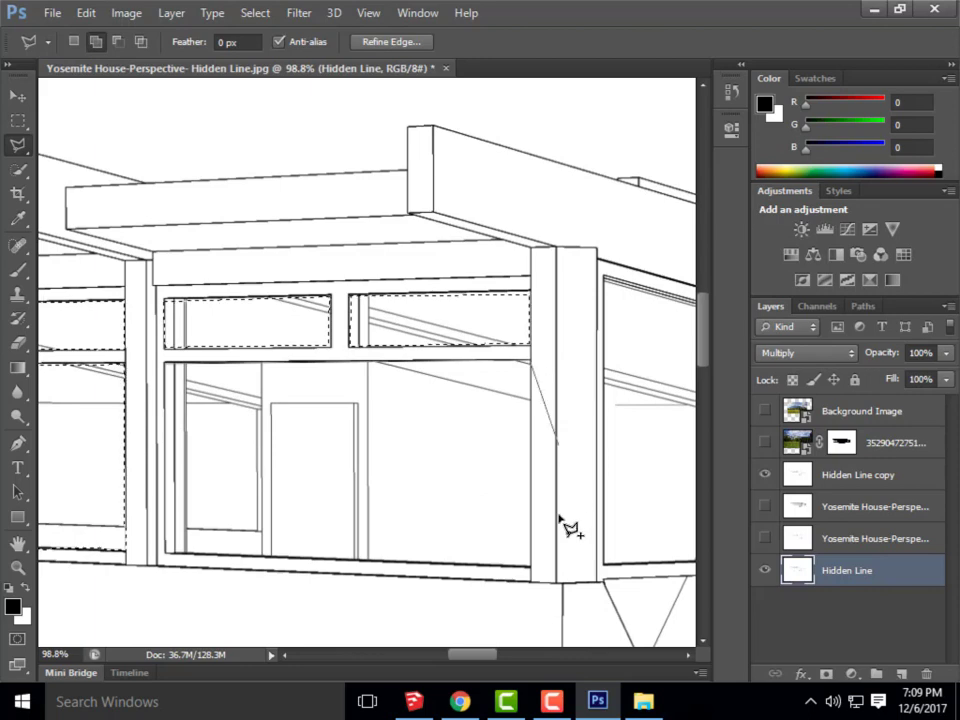
click(533, 575)
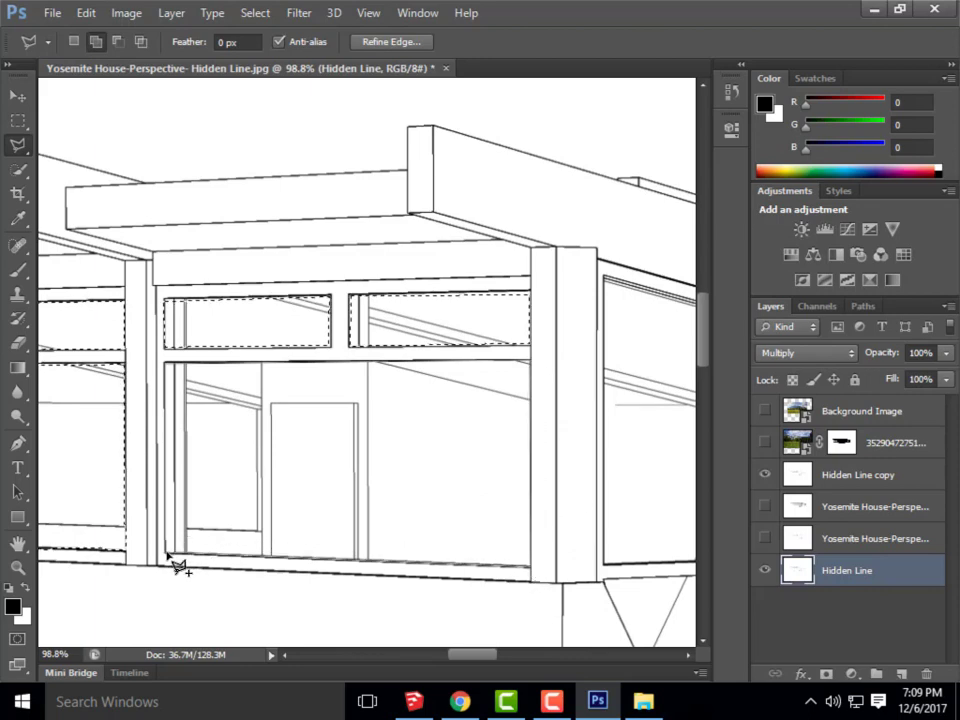
click(169, 556)
click(171, 370)
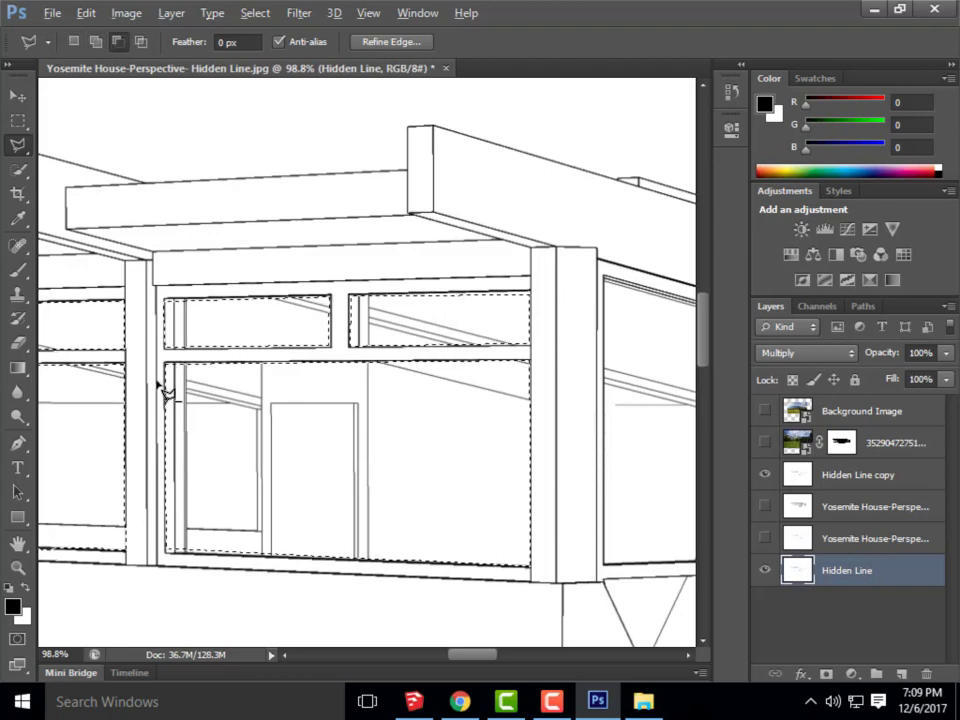
Add the first sloped-top window around the house corner, beside the third bay, to the selection
scroll(150, 400, down, 3)
scroll(270, 435, up, 1)
scroll(268, 420, up, 2)
scroll(262, 400, down, 2)
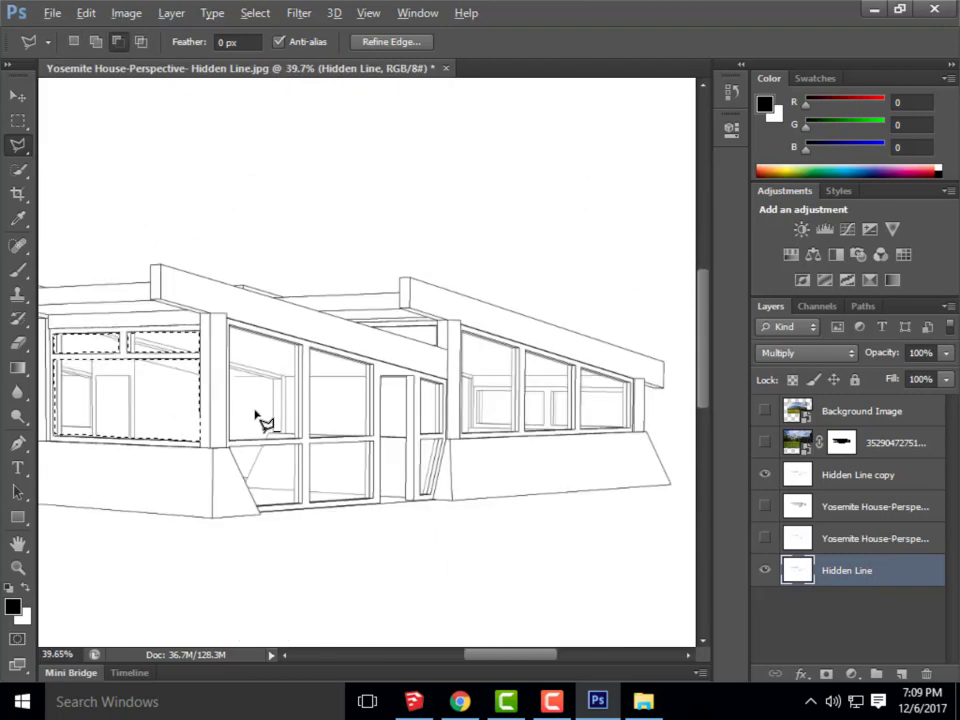
scroll(260, 420, up, 3)
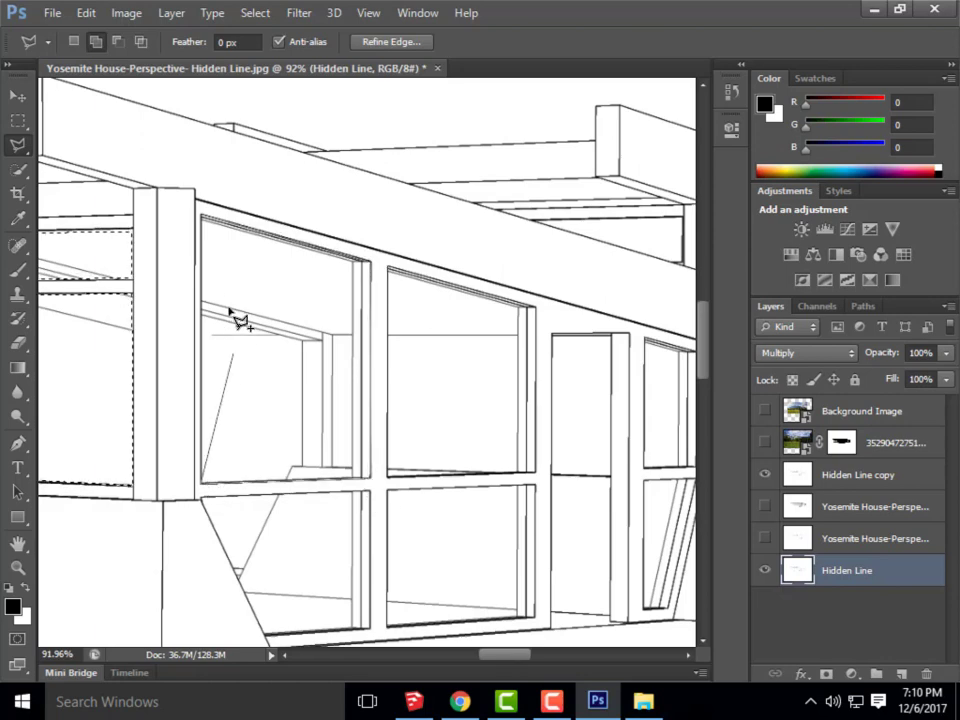
click(212, 230)
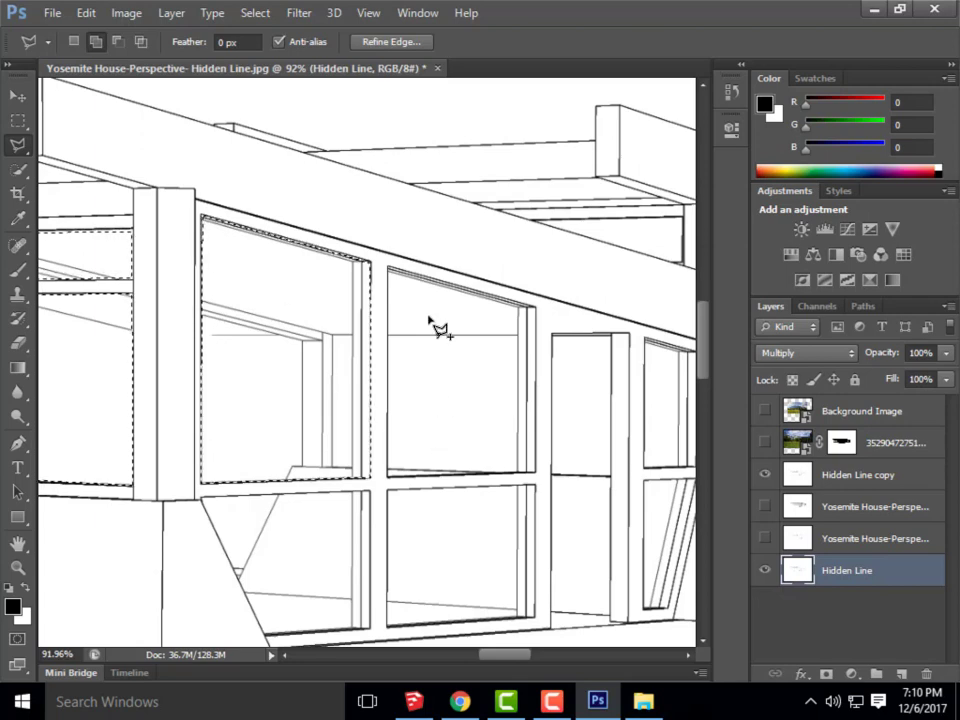
Outline the second sloped-top window, between the first one and the door, to add it to the selection
click(392, 272)
click(531, 315)
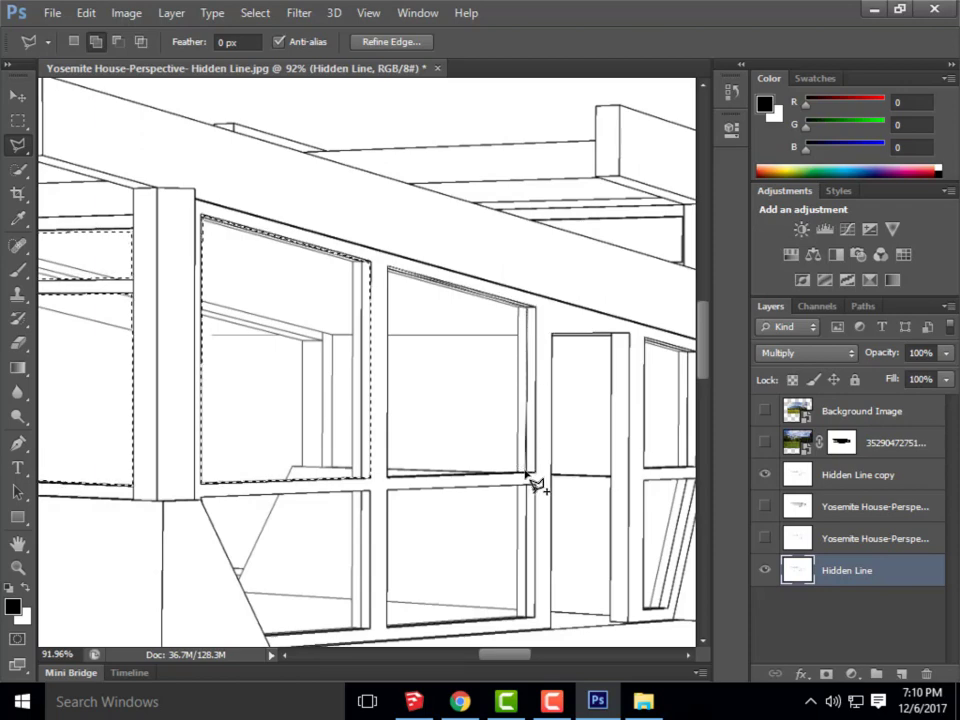
click(531, 478)
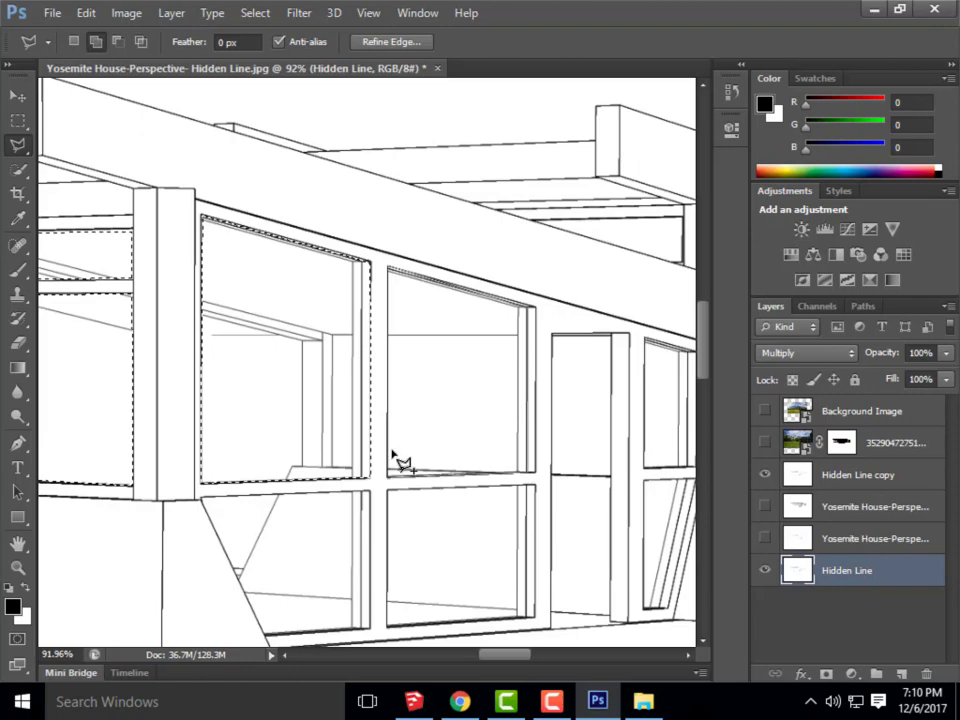
click(394, 462)
click(394, 274)
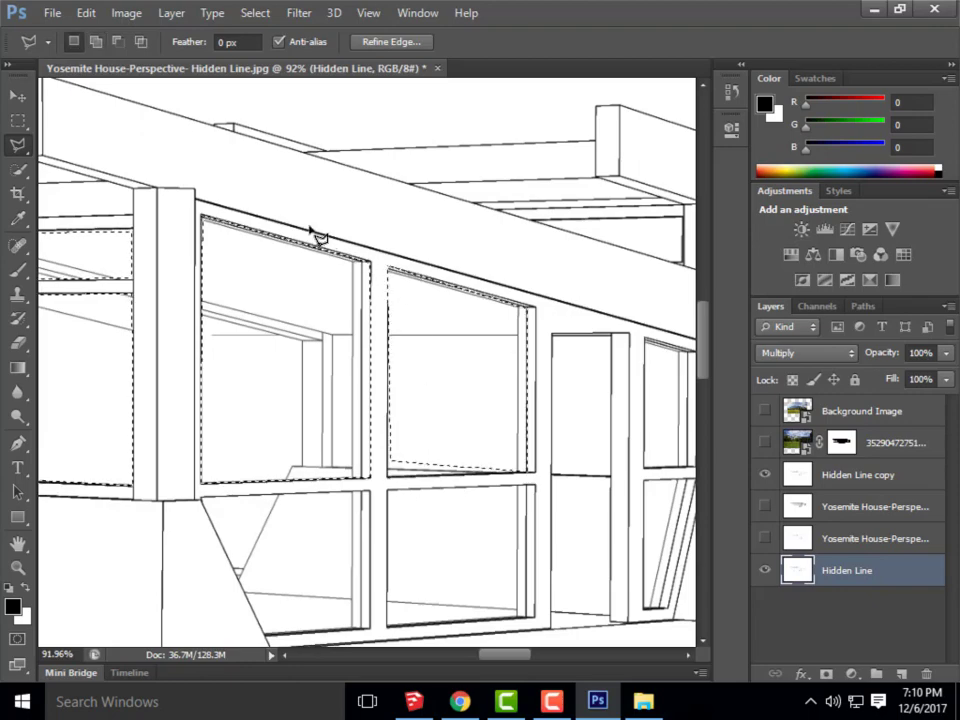
Add the lower pane beside the slanted base wall, beneath the first sloped-top window, to the selection
scroll(310, 368, down, 3)
scroll(310, 381, up, 5)
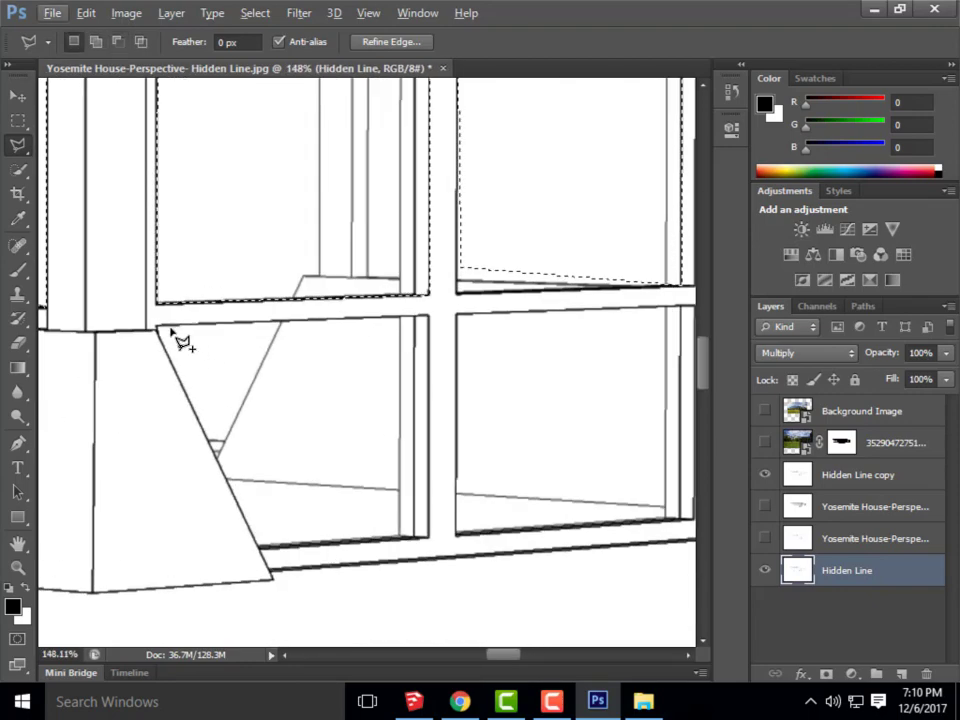
shift+click(165, 330)
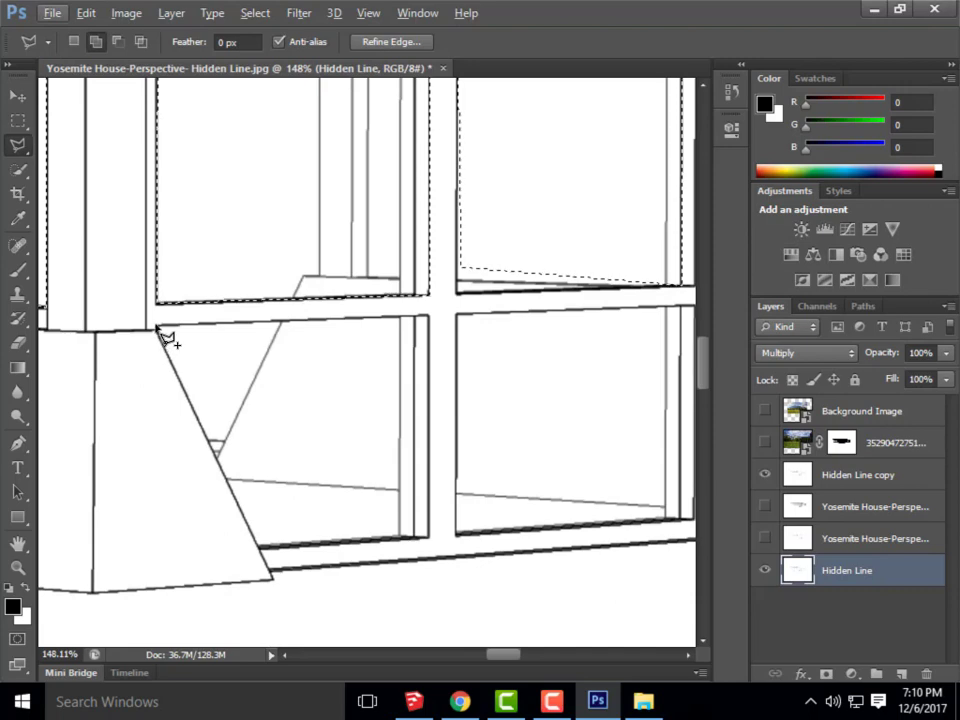
click(428, 320)
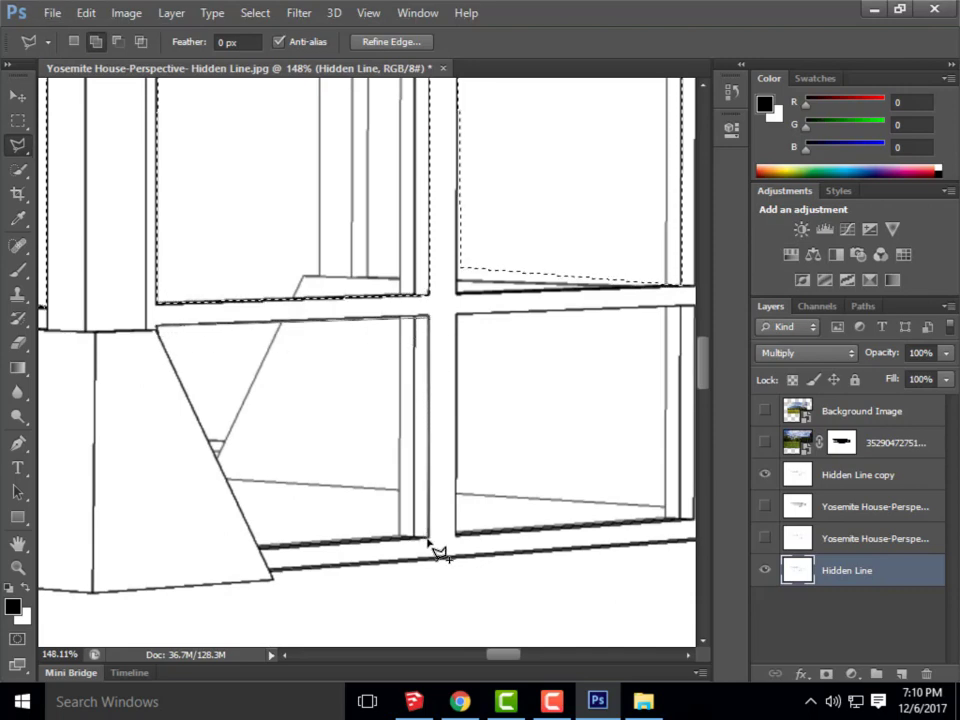
click(163, 331)
Extend the second sloped-top window's selection down to its bottom frame with an additional Polygonal Lasso outline
scroll(293, 349, down, 3)
scroll(272, 460, up, 2)
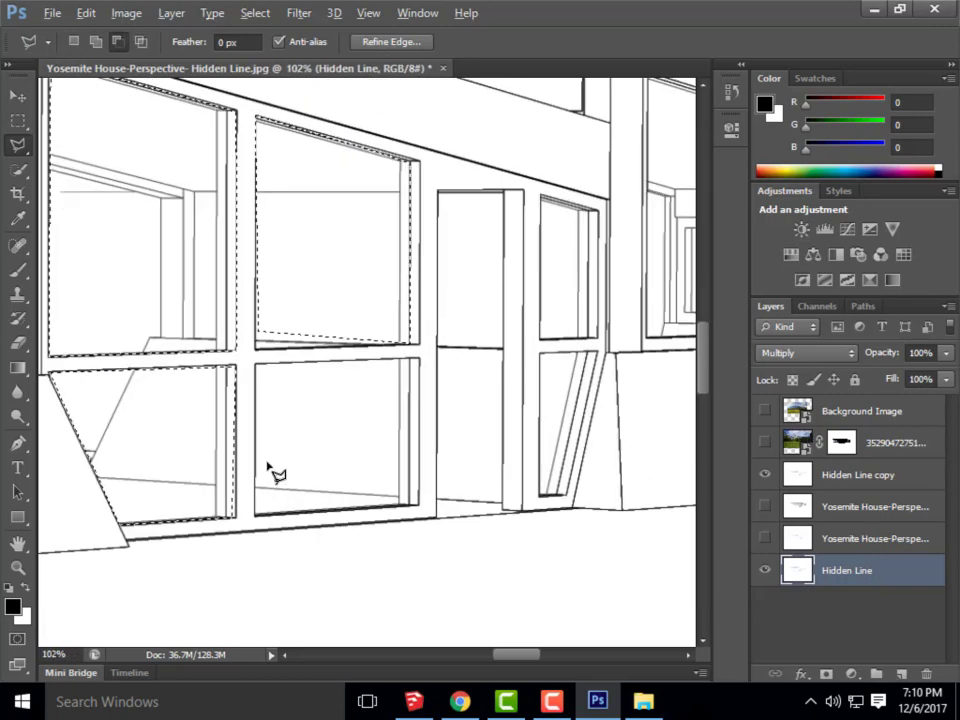
scroll(300, 420, up, 4)
scroll(305, 390, down, 5)
scroll(317, 553, up, 5)
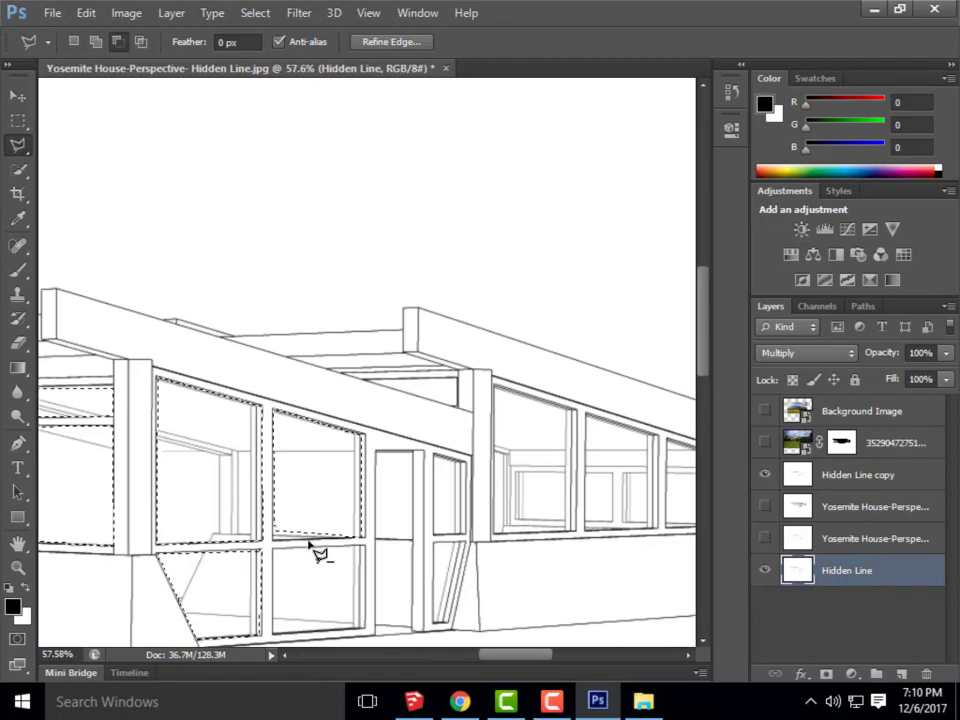
key(shift)
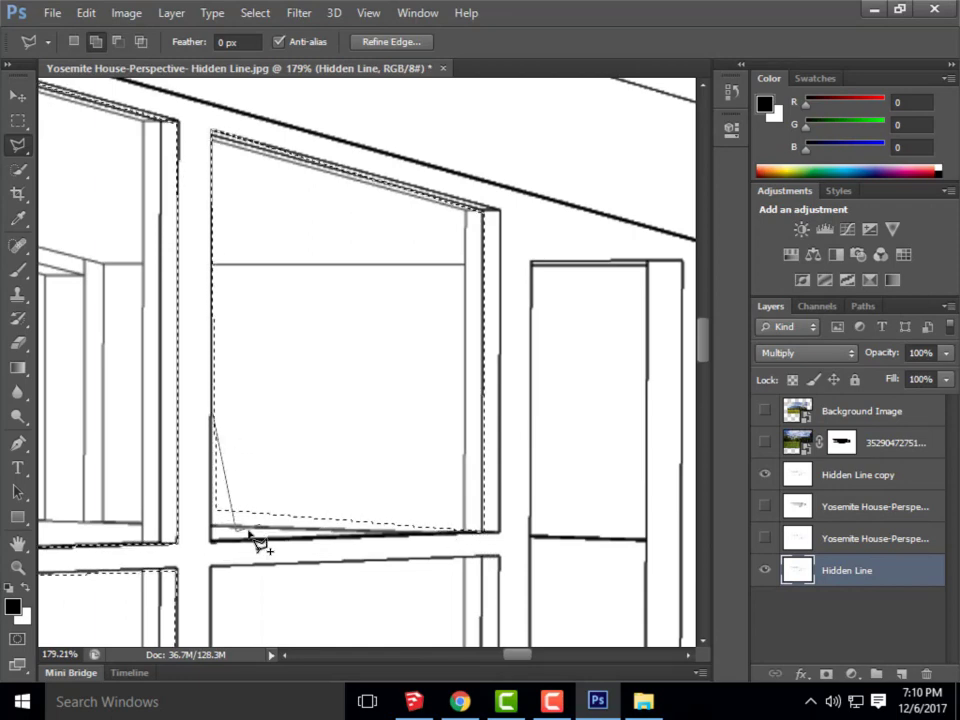
click(234, 522)
click(481, 531)
click(446, 482)
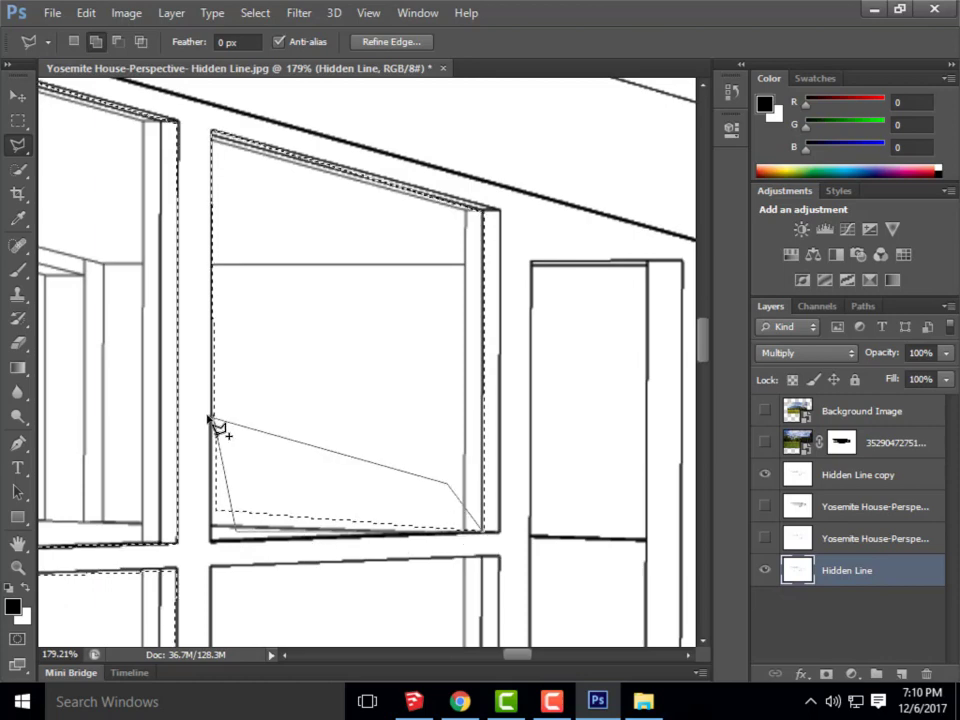
Extend the selection of the upper glass pane beside the door down to its bottom edge with the Polygonal Lasso
click(220, 428)
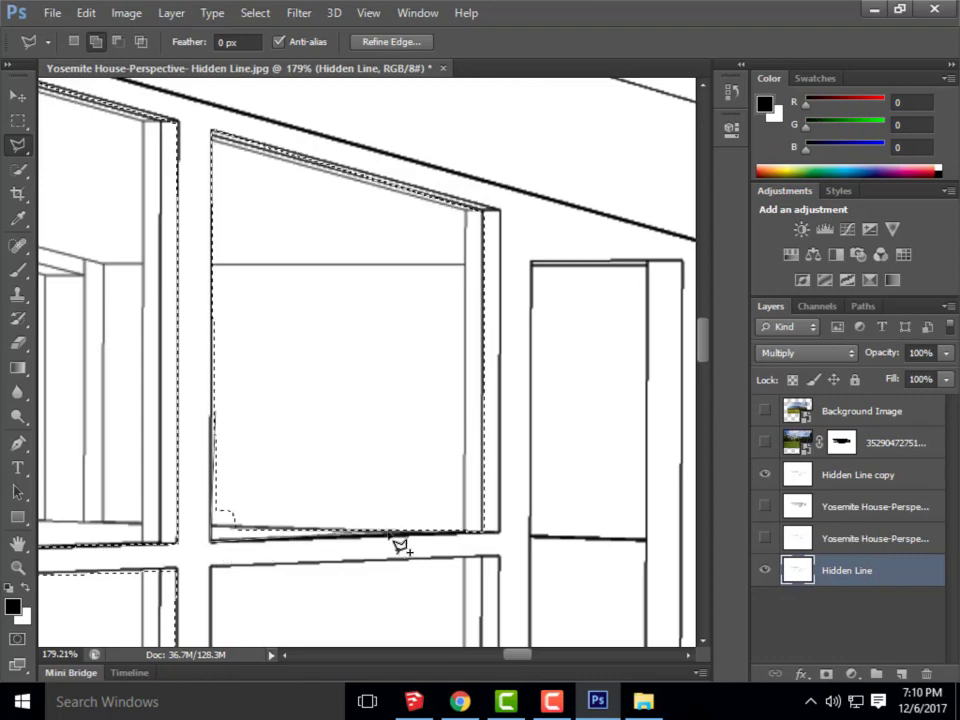
click(447, 510)
click(446, 450)
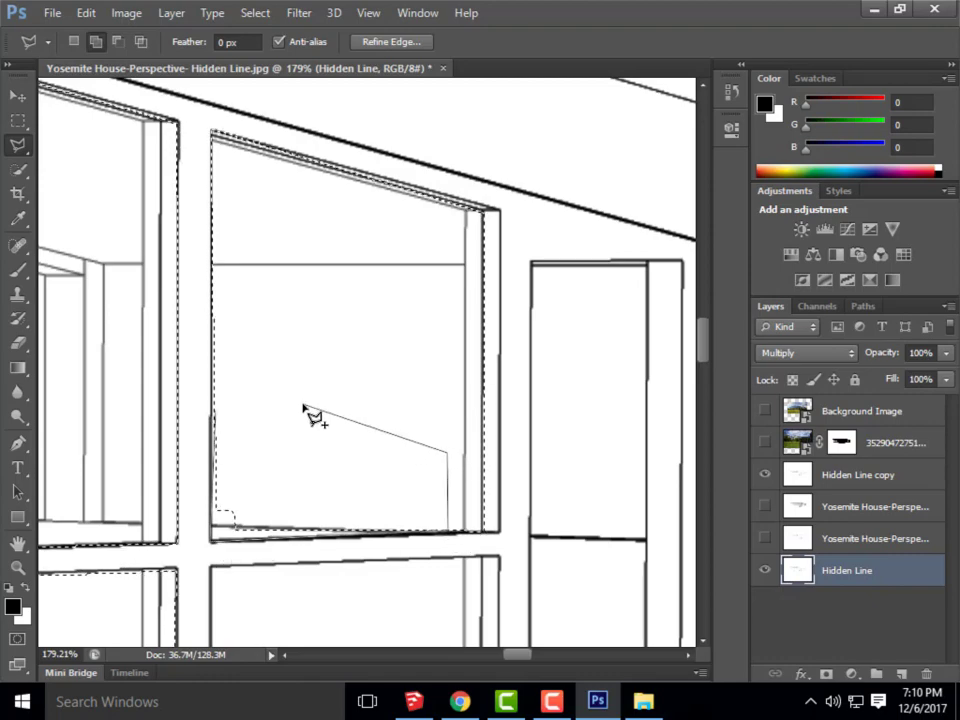
double_click(306, 407)
Add the lower glass pane directly left of the door opening to the selection
scroll(326, 340, down, 6)
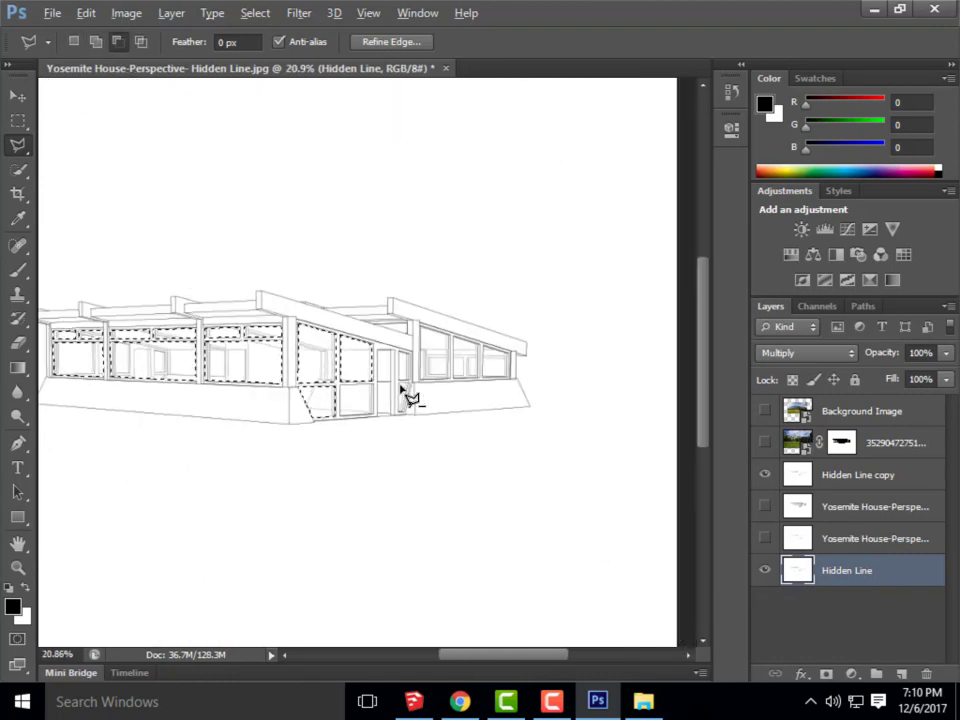
scroll(400, 392, up, 3)
scroll(430, 395, up, 2)
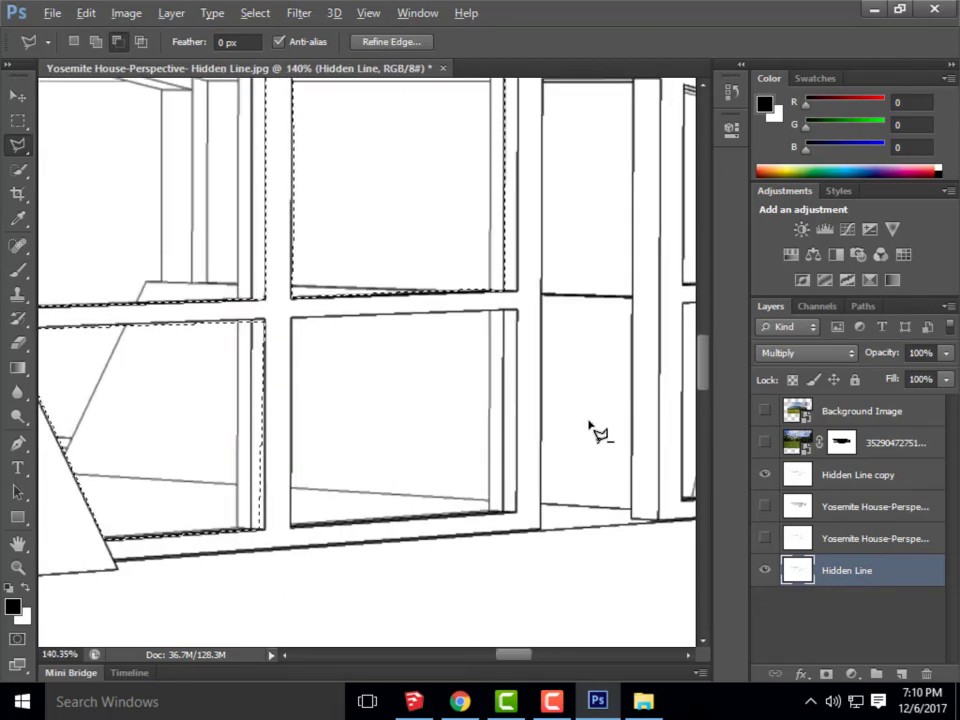
click(297, 322)
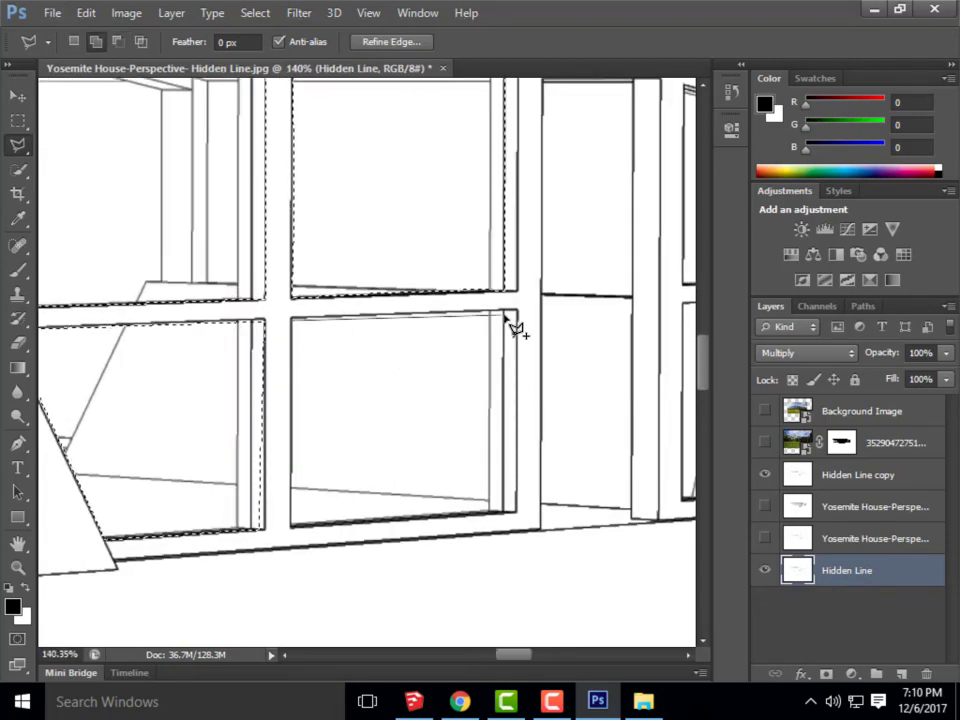
click(498, 509)
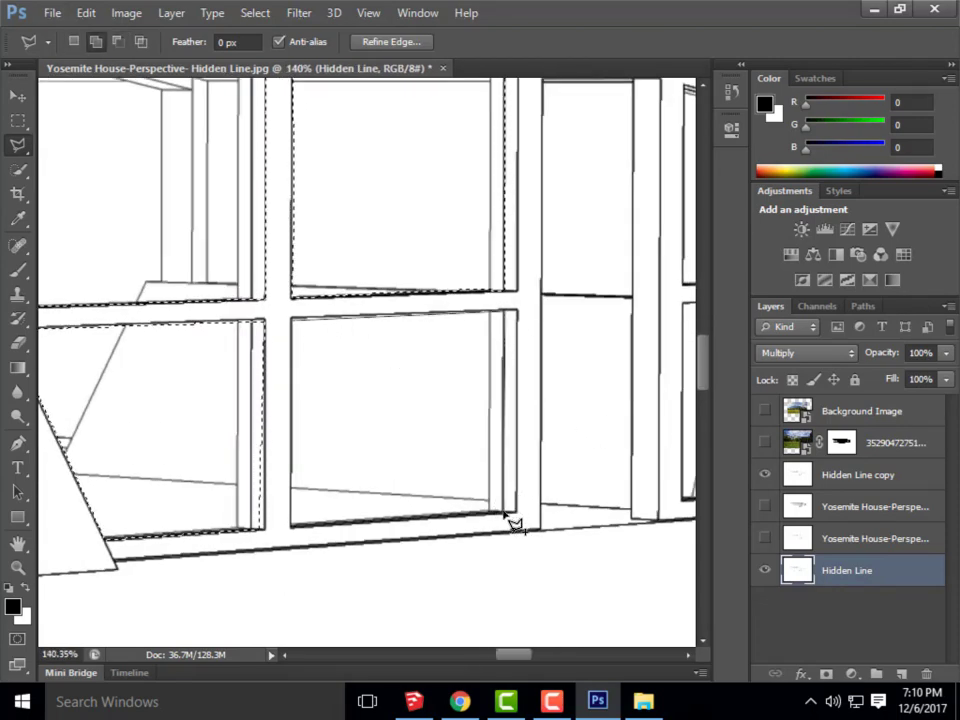
click(296, 490)
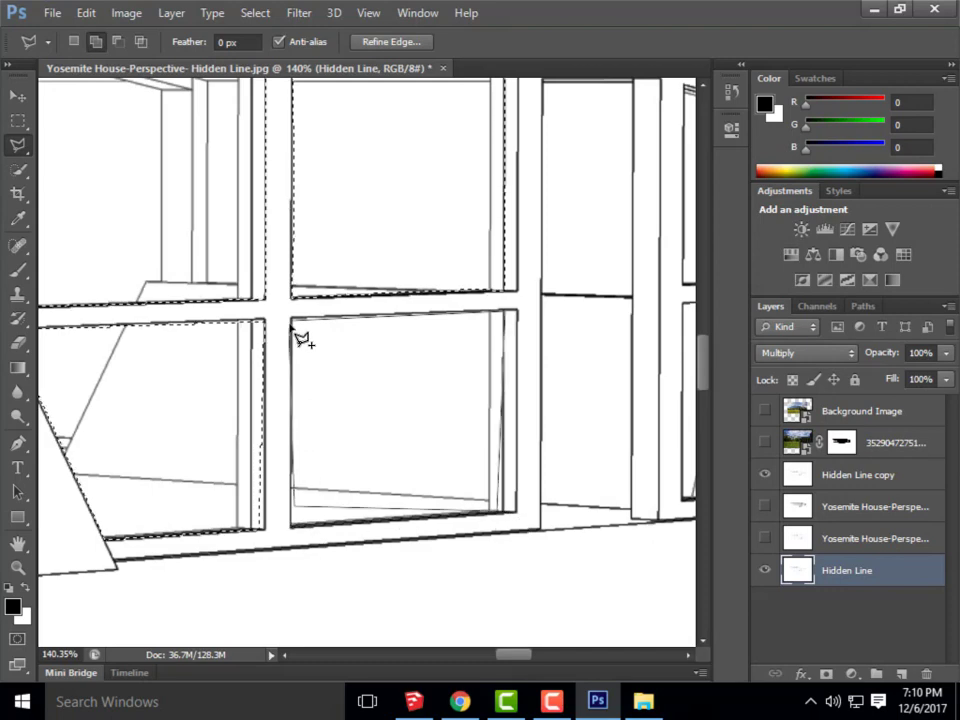
click(300, 324)
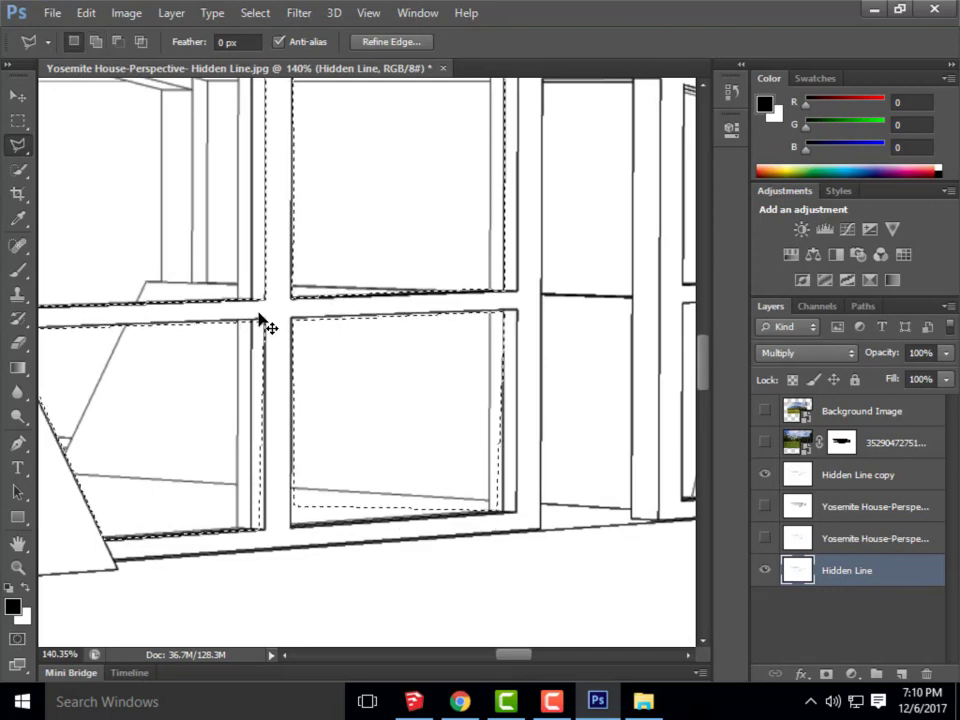
Subtract the frame strip along the right side of the lower pane next to the slanted base wall from the selection
key(alt)
click(259, 318)
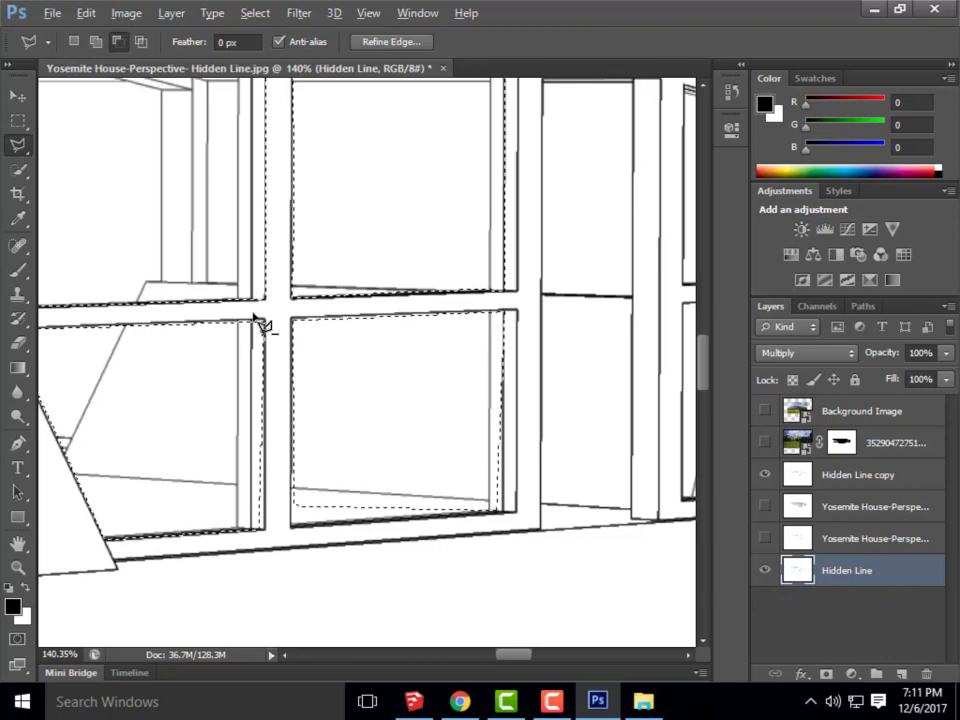
click(255, 533)
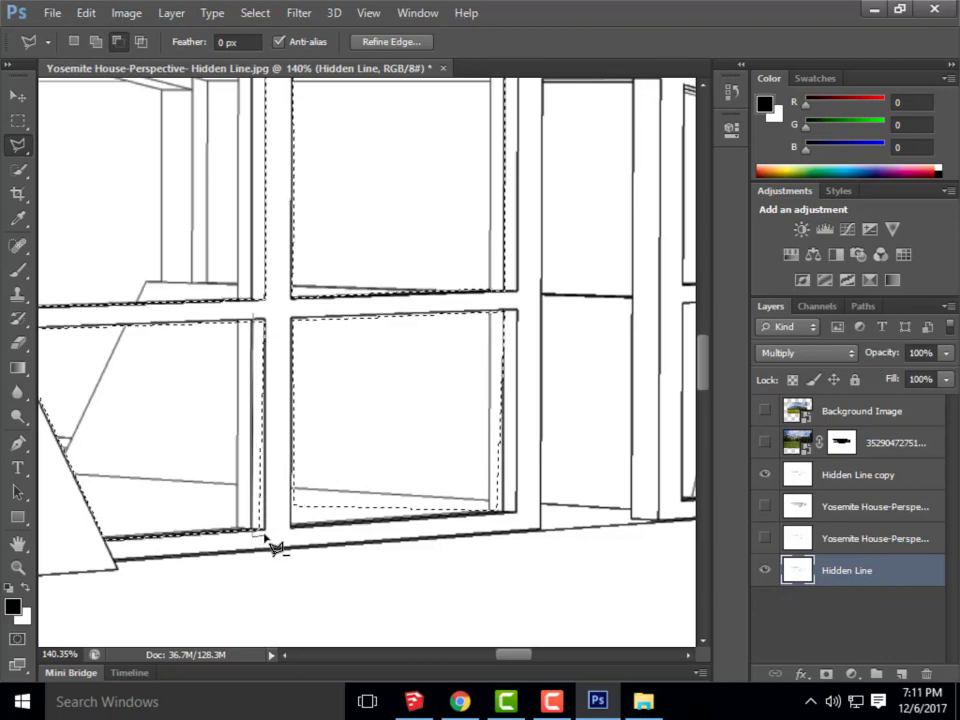
click(261, 320)
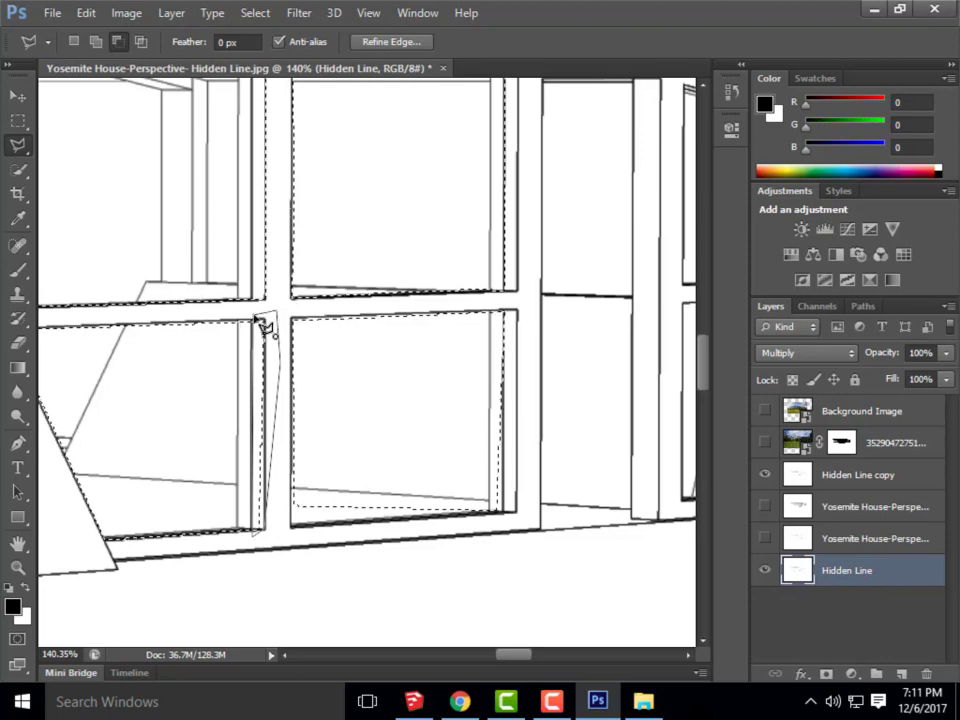
Subtract the right-hand frame strip of the tall upper pane, second to the left of the door, from the selection
scroll(280, 521, down, 1)
scroll(280, 521, down, 7)
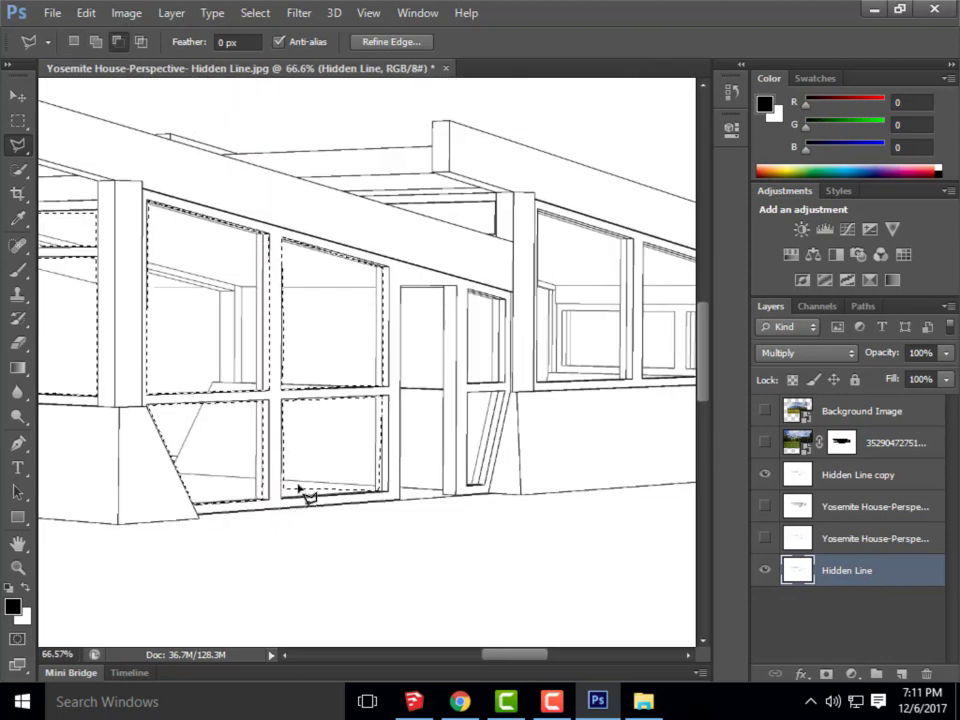
scroll(261, 253, up, 8)
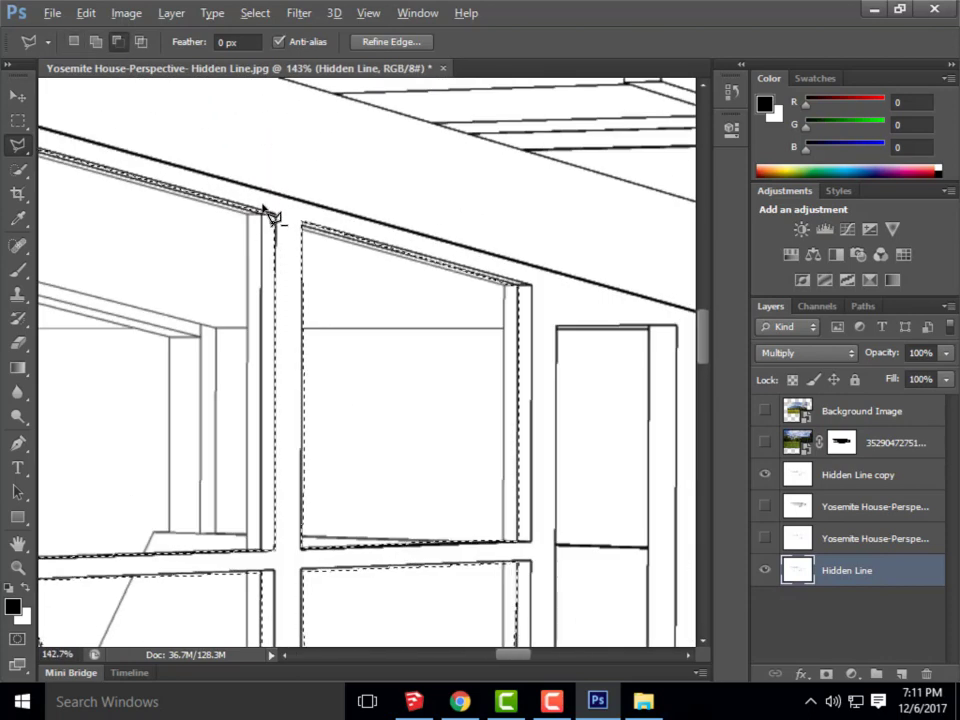
click(263, 212)
click(265, 552)
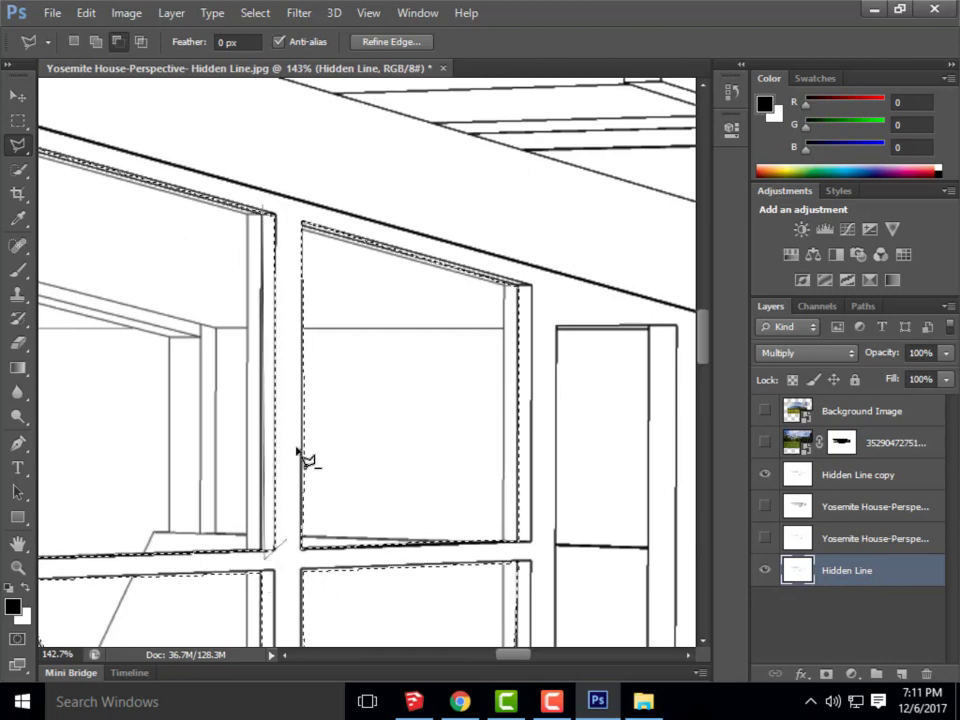
click(269, 214)
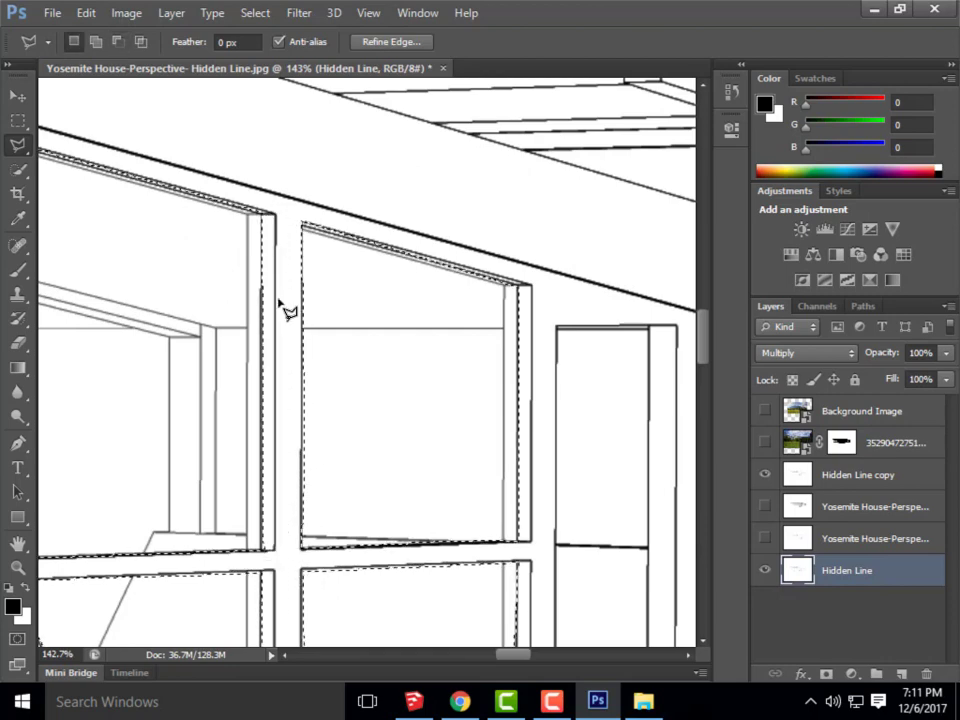
Add the narrow upper glass pane right of the door to the selection, following its inner frame edges
scroll(210, 347, down, 5)
scroll(375, 396, up, 4)
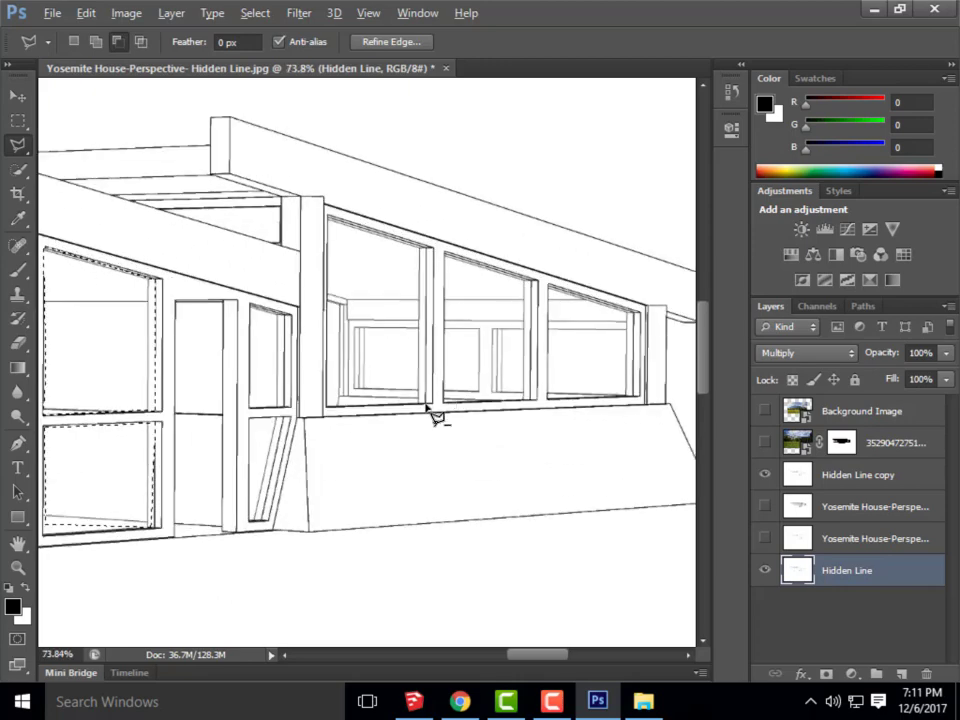
scroll(225, 275, up, 2)
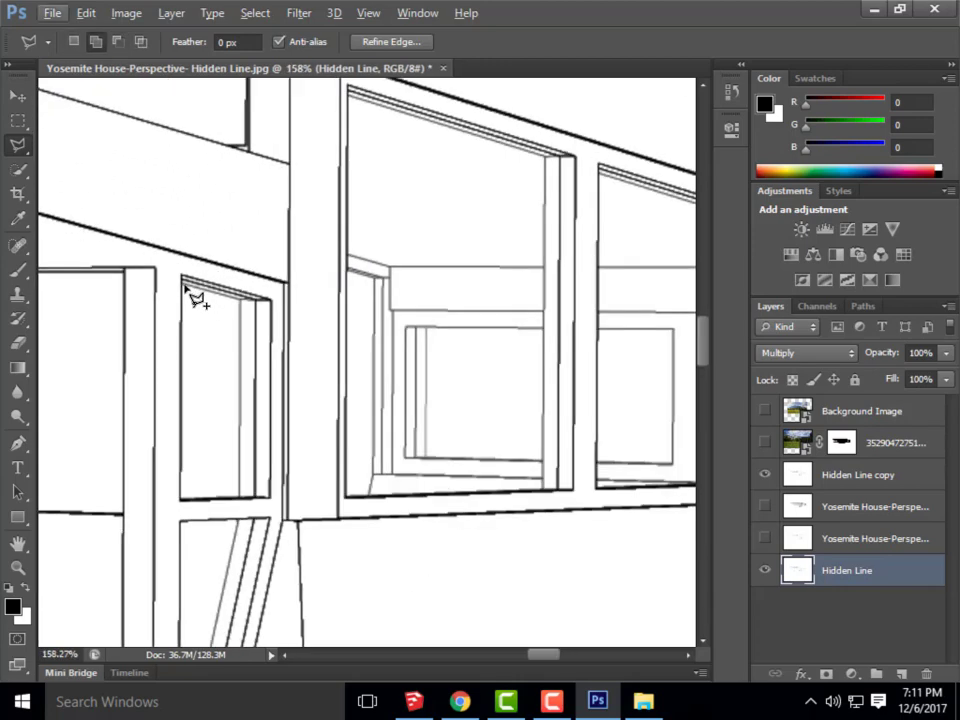
key(alt)
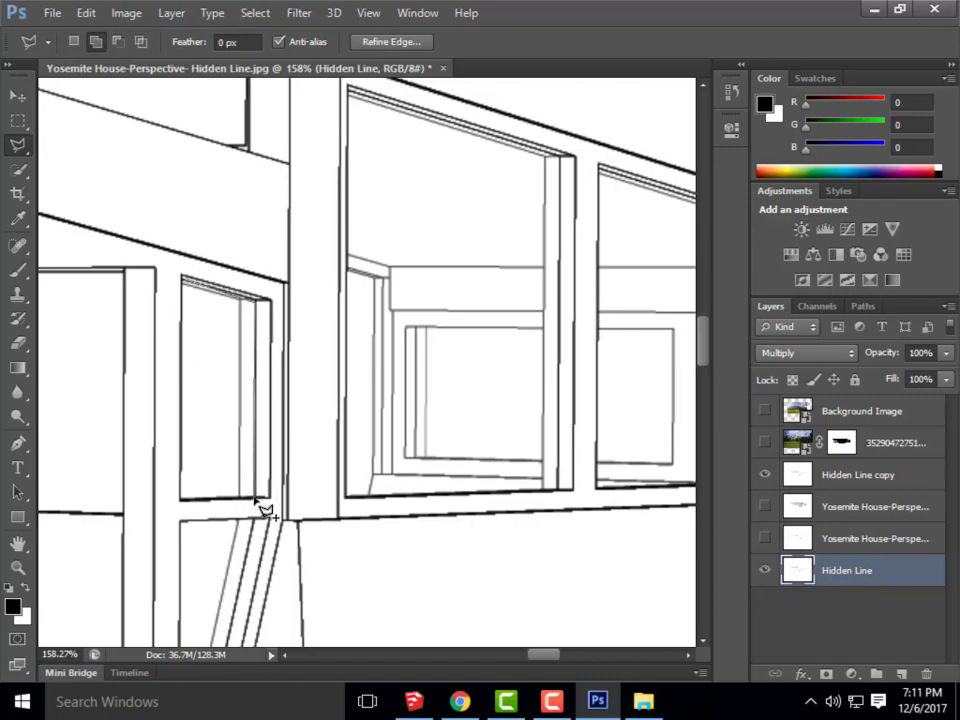
click(184, 491)
click(185, 284)
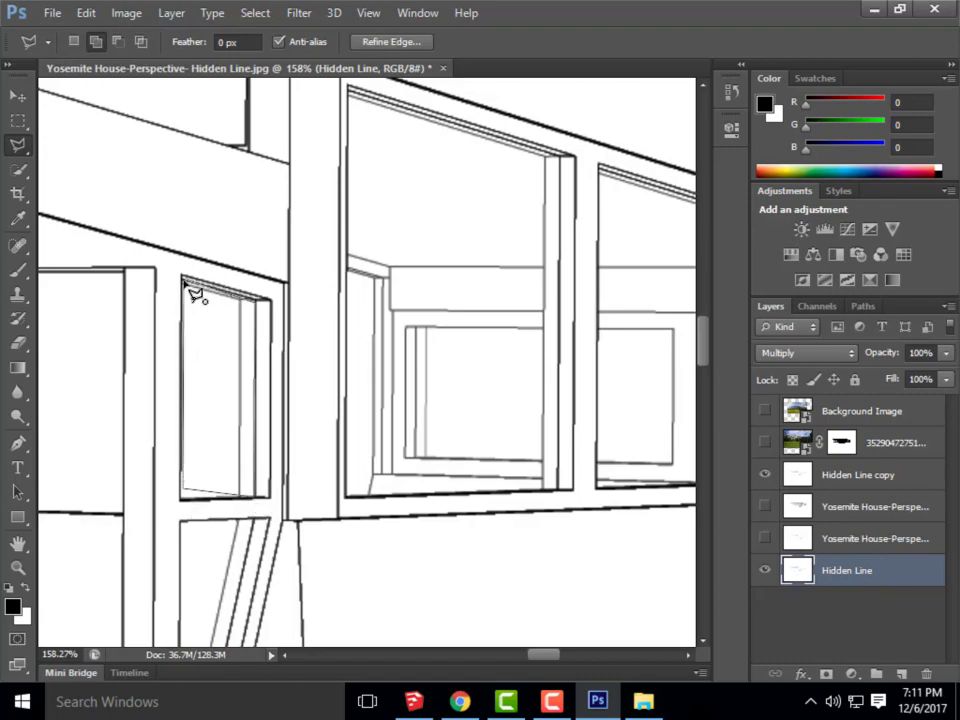
click(255, 300)
click(255, 495)
click(184, 491)
Add the slanted lower glass pane right of the door to the selection
scroll(240, 326, down, 5)
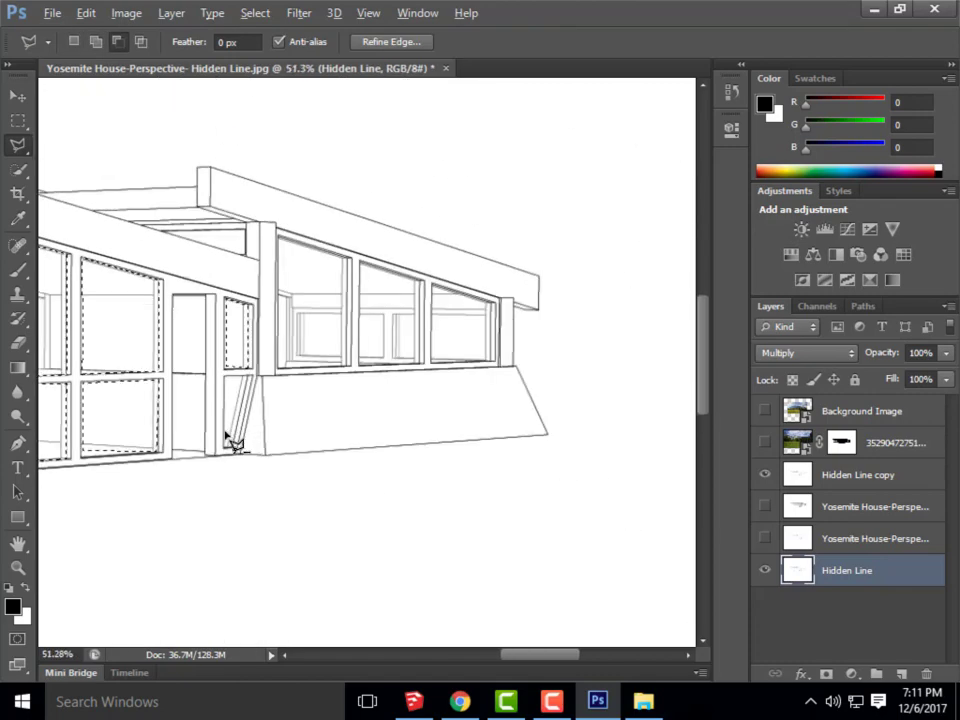
scroll(227, 439, up, 5)
click(226, 267)
click(315, 265)
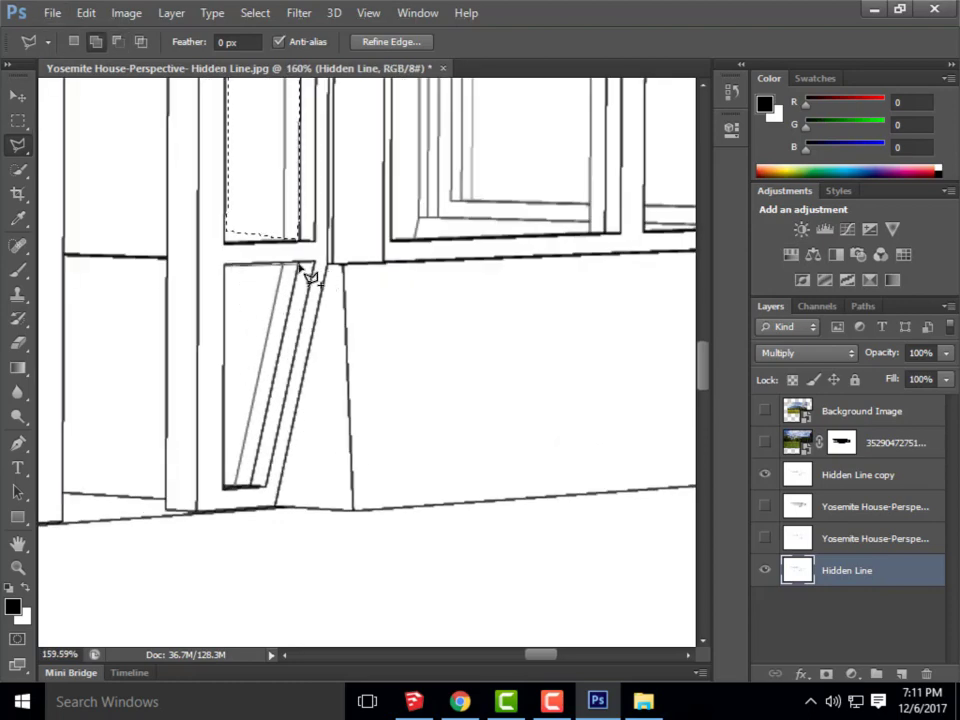
click(268, 488)
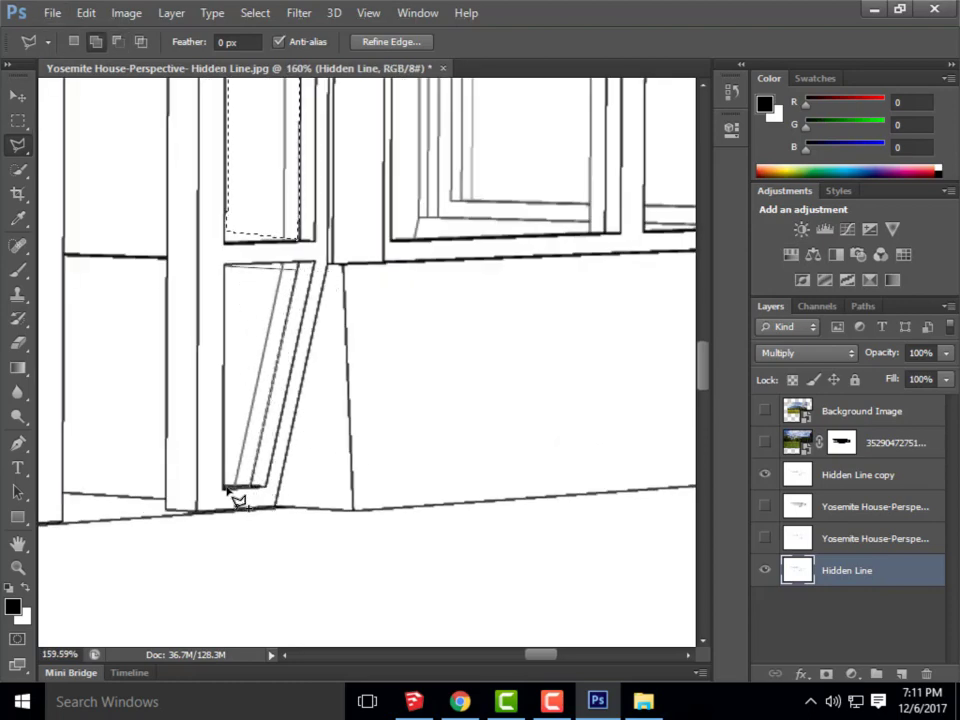
click(229, 489)
click(227, 267)
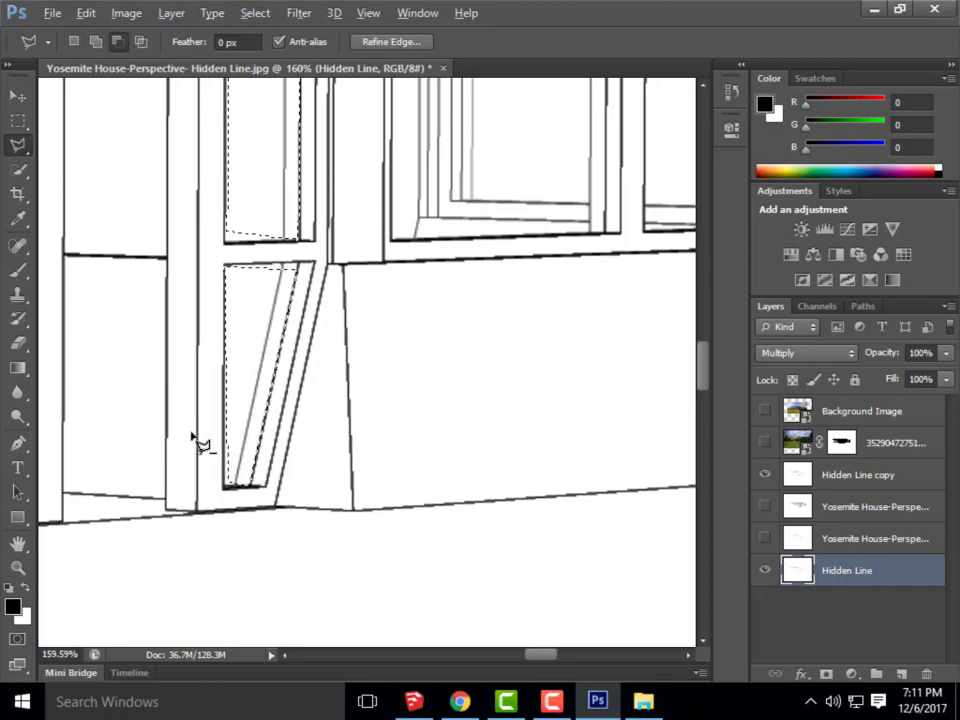
Extend the selection of the narrow upper pane right of the door to cover its bottom edge
scroll(300, 410, down, 4)
scroll(214, 364, up, 4)
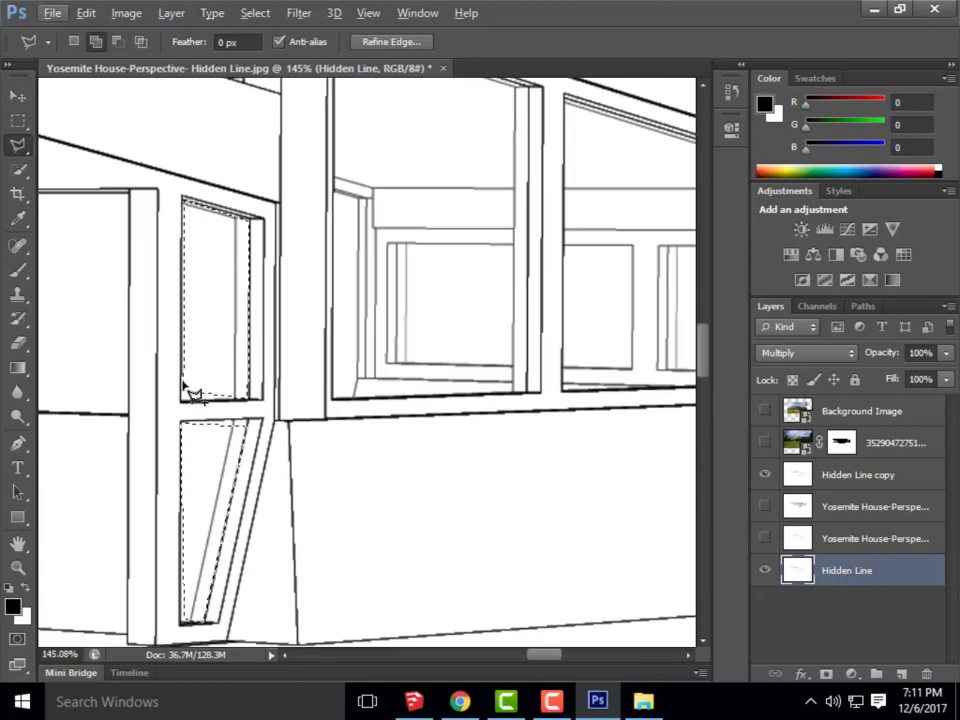
click(184, 387)
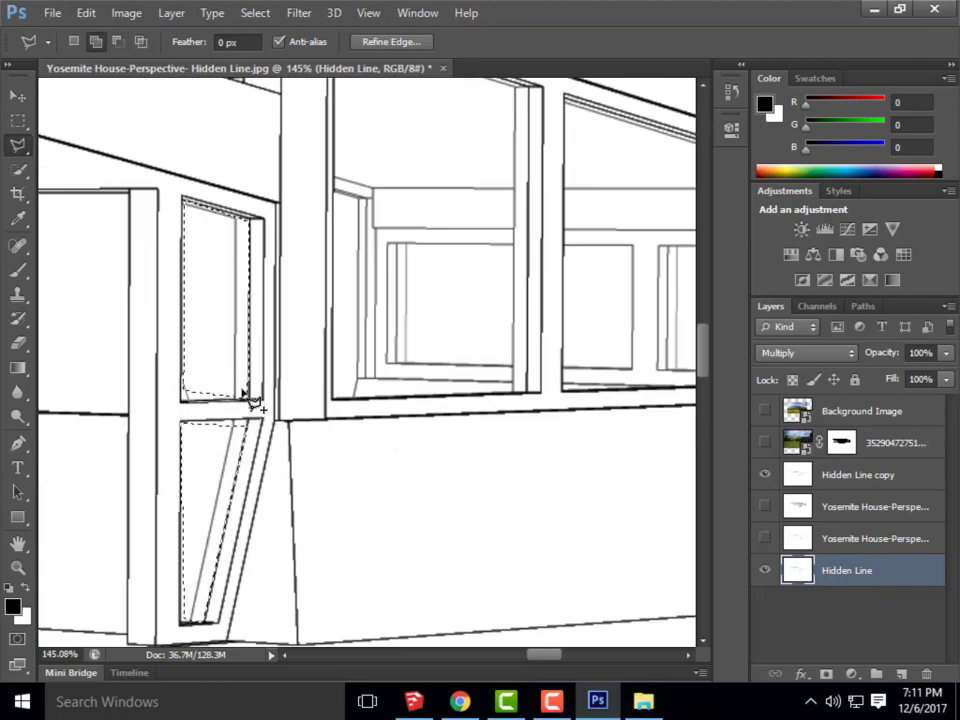
click(187, 392)
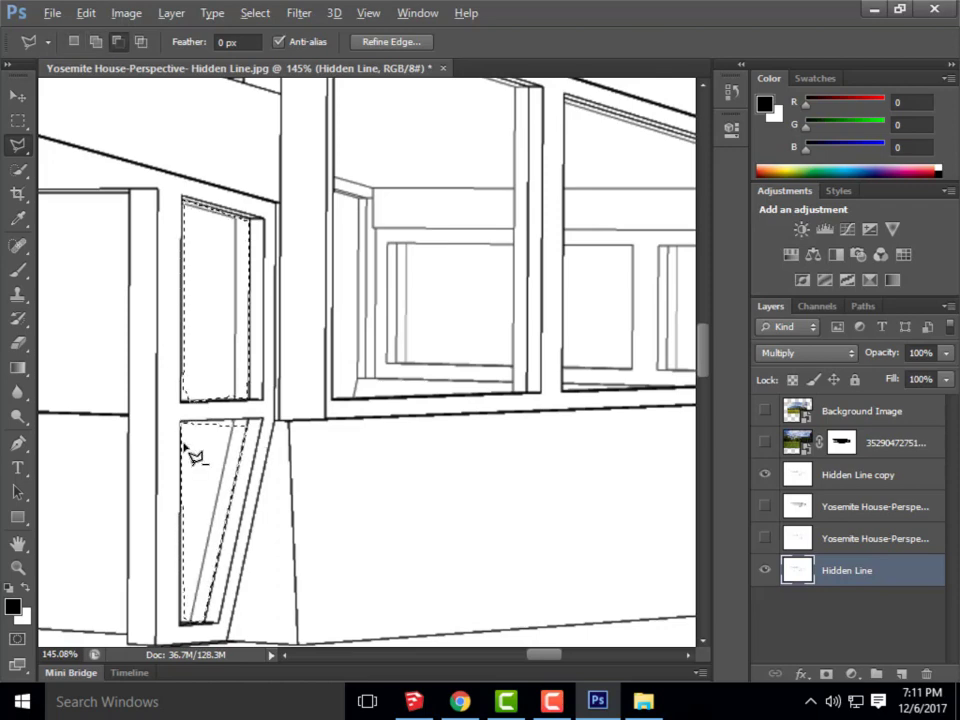
Add the tallest, leftmost window pane of the right wing to the selection
scroll(300, 456, down, 4)
scroll(231, 392, up, 4)
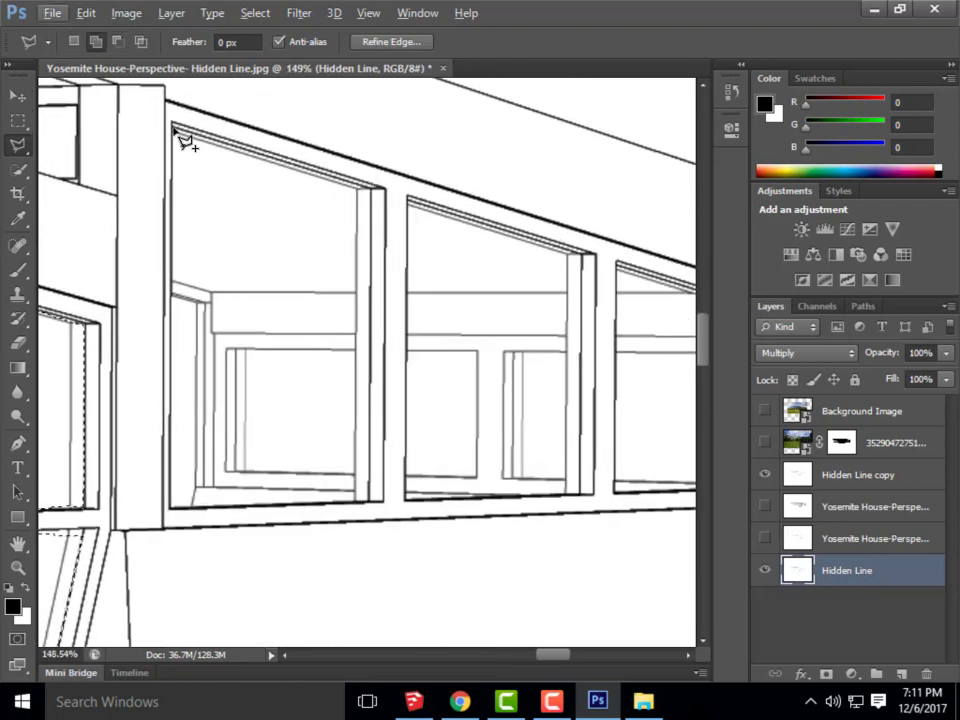
click(175, 129)
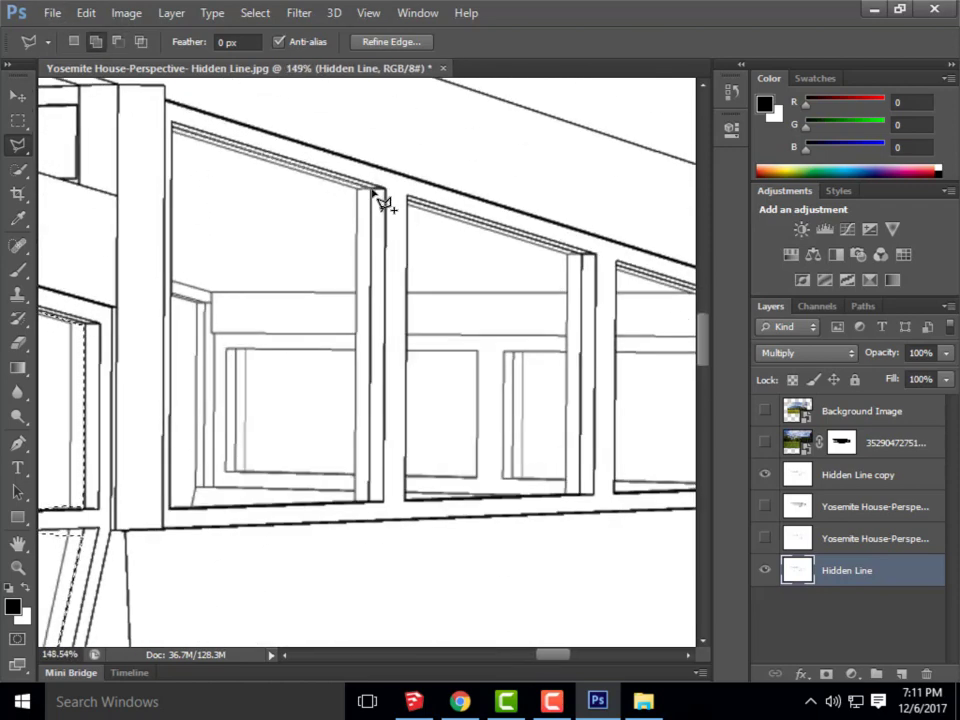
click(373, 191)
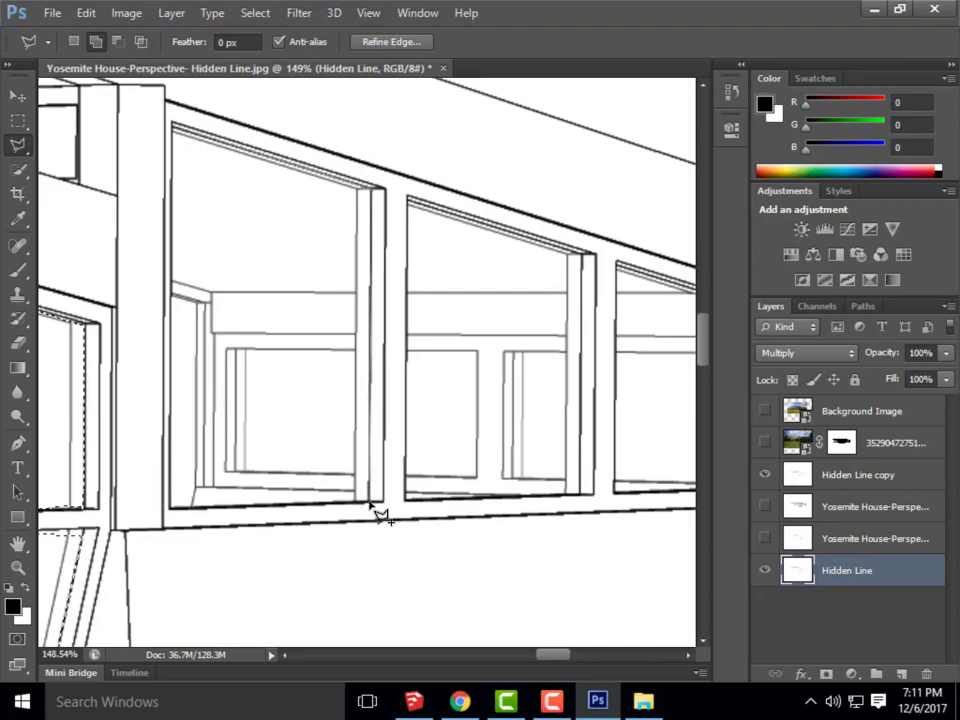
click(176, 514)
click(180, 137)
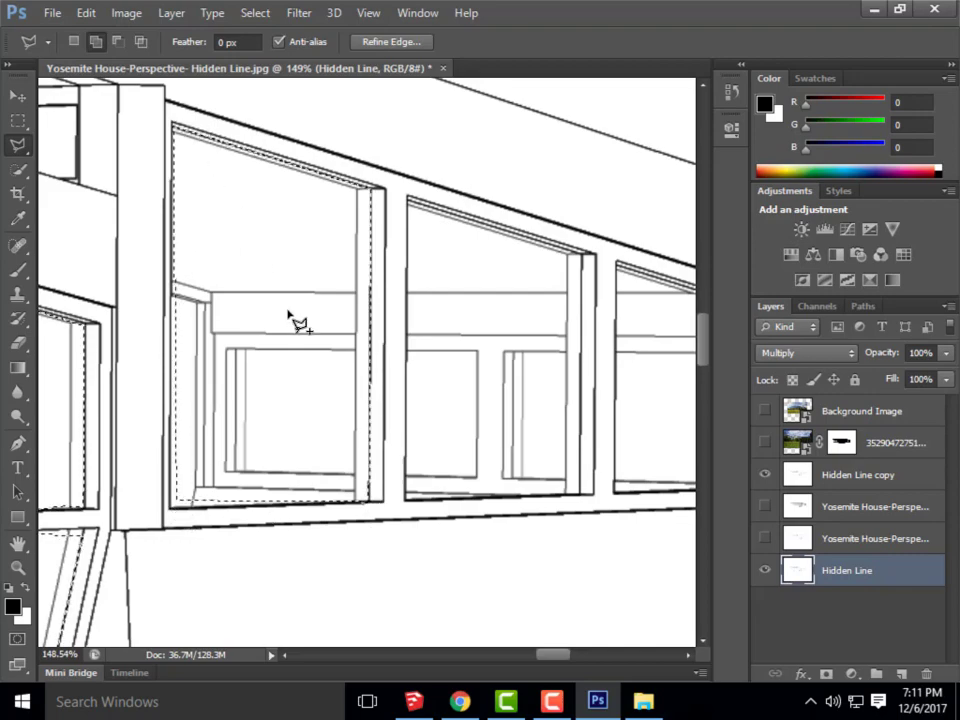
Add the middle window pane of the right wing to the selection
key(alt)
key(shift)
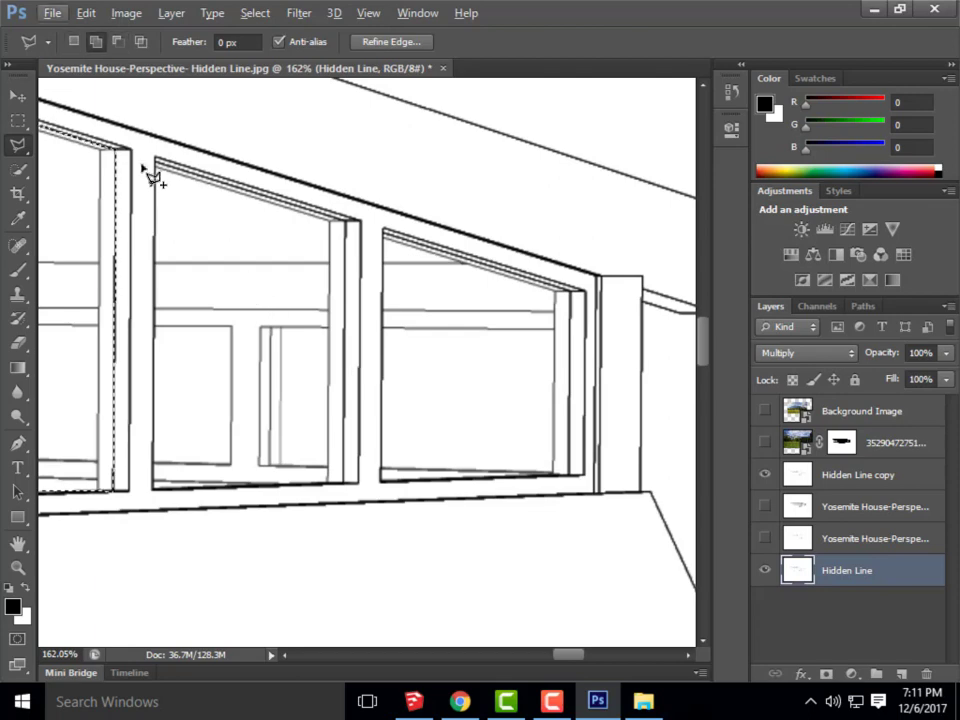
click(160, 170)
click(349, 222)
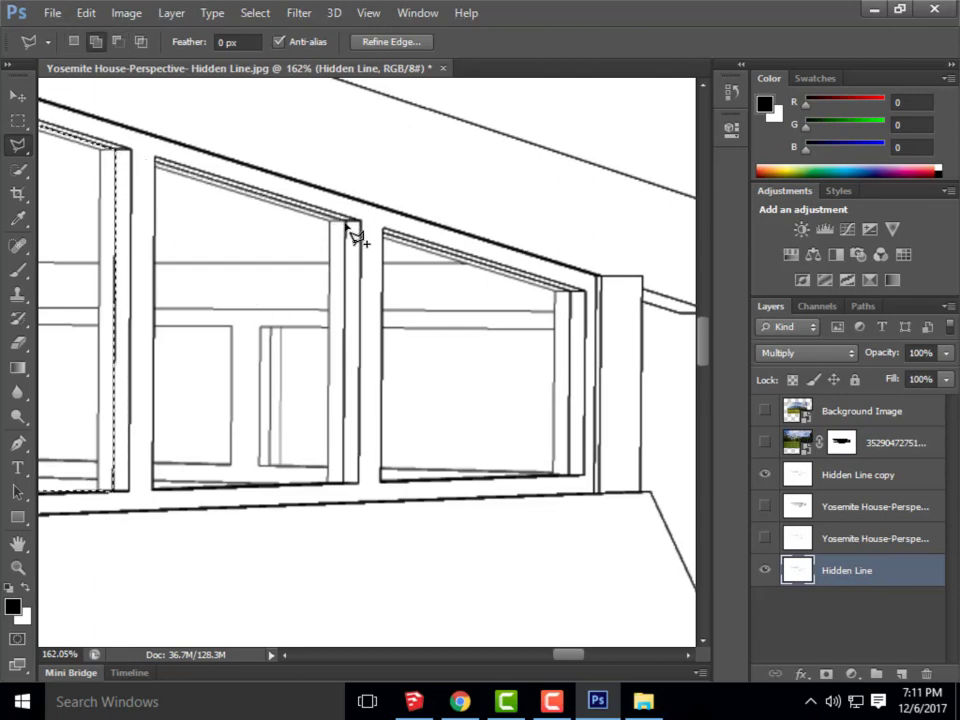
click(344, 484)
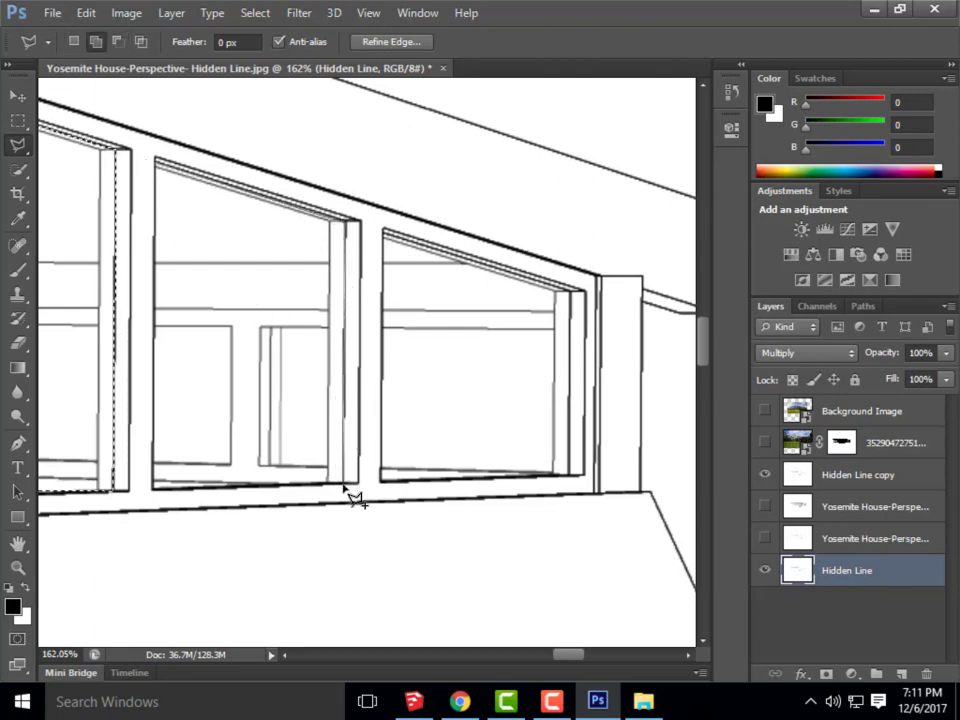
click(157, 490)
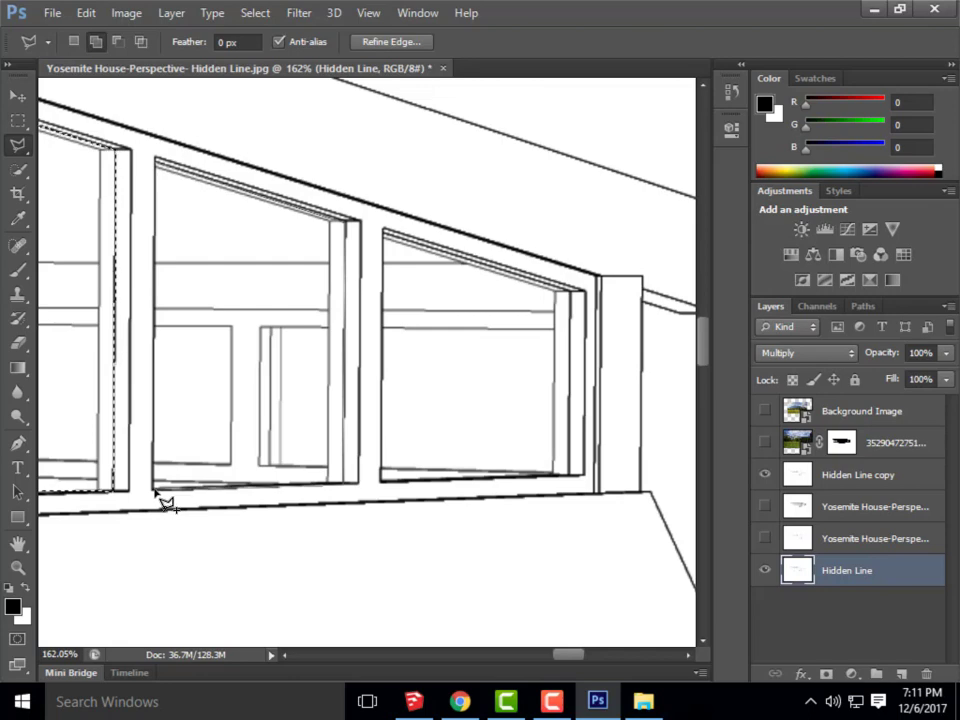
click(160, 170)
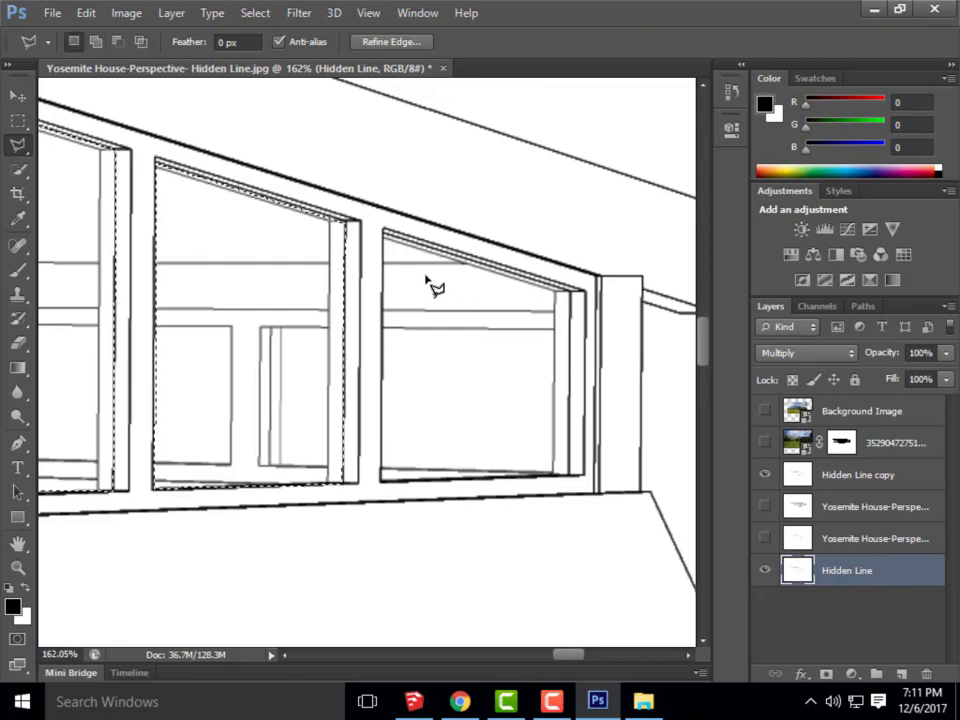
Add the rightmost, shortest window pane of the right wing to the selection with the Polygonal Lasso
click(387, 242)
click(579, 298)
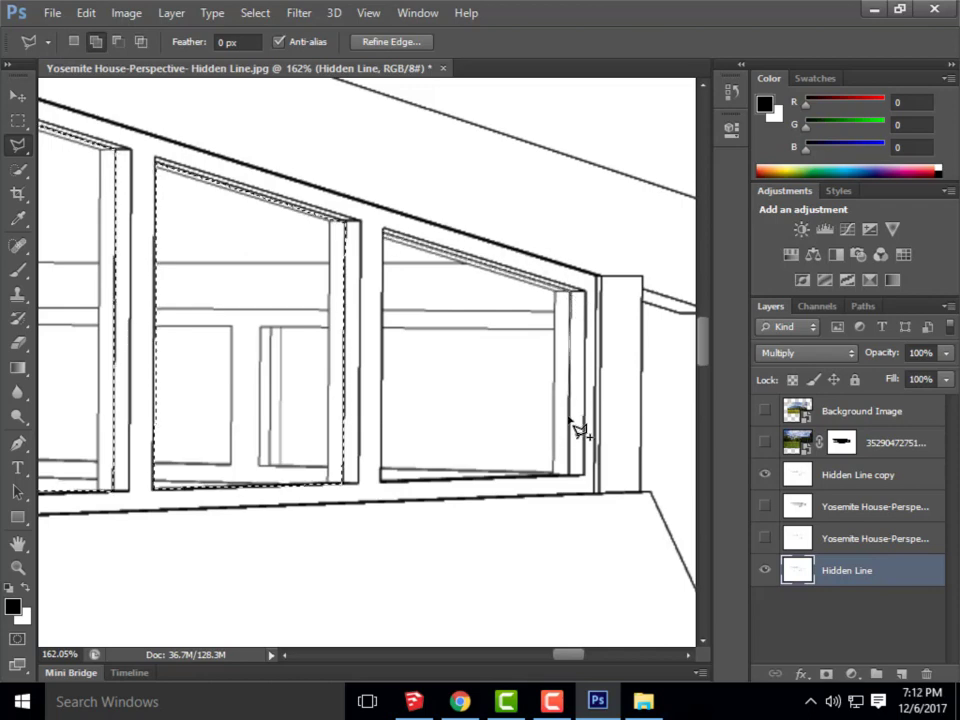
click(574, 482)
click(382, 480)
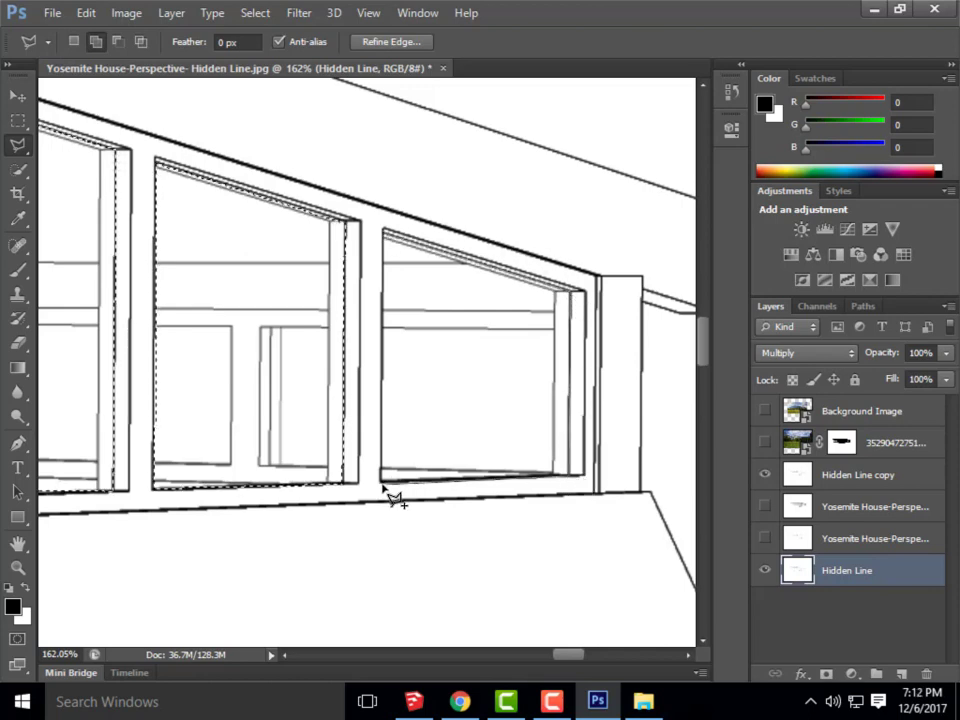
click(392, 243)
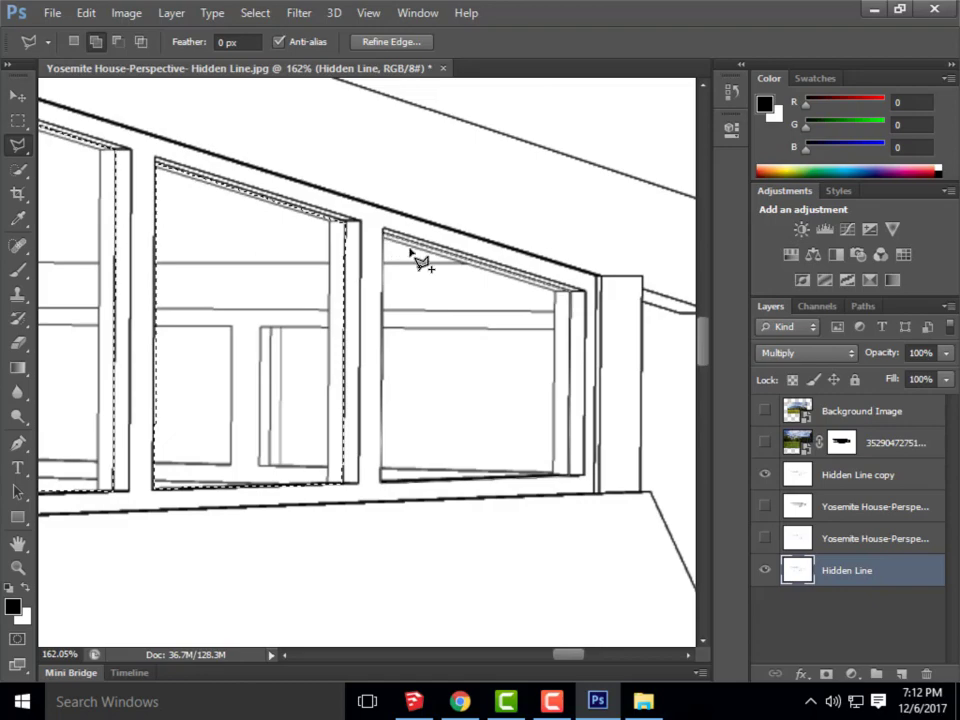
Examine the whole house to check that every window pane is included in the selection
scroll(491, 343, down, 5)
scroll(532, 333, down, 4)
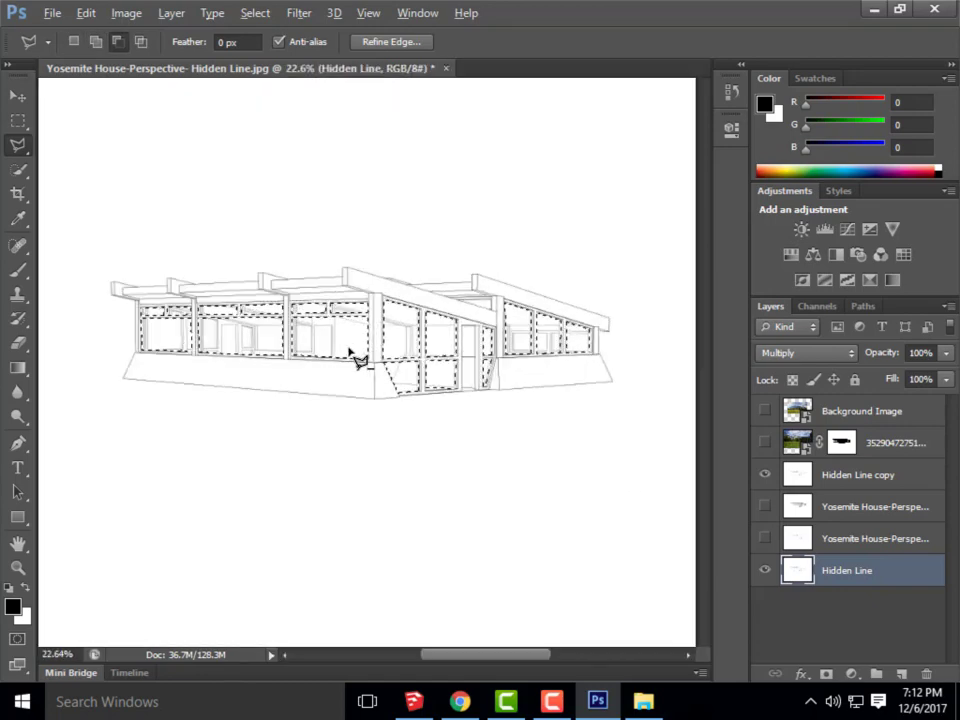
scroll(354, 358, up, 1)
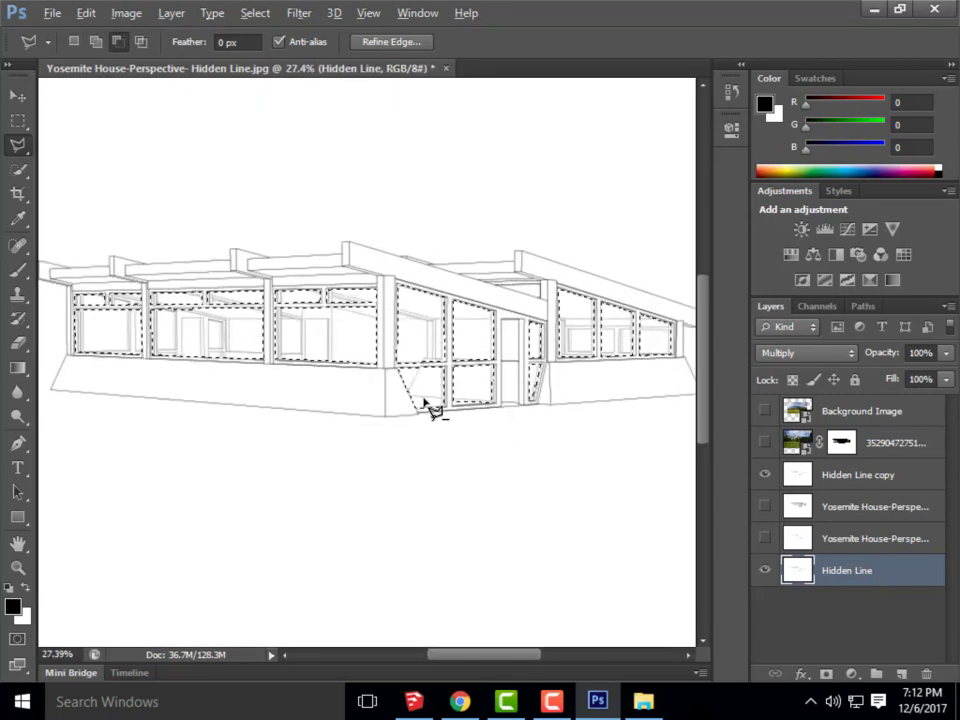
scroll(435, 407, down, 1)
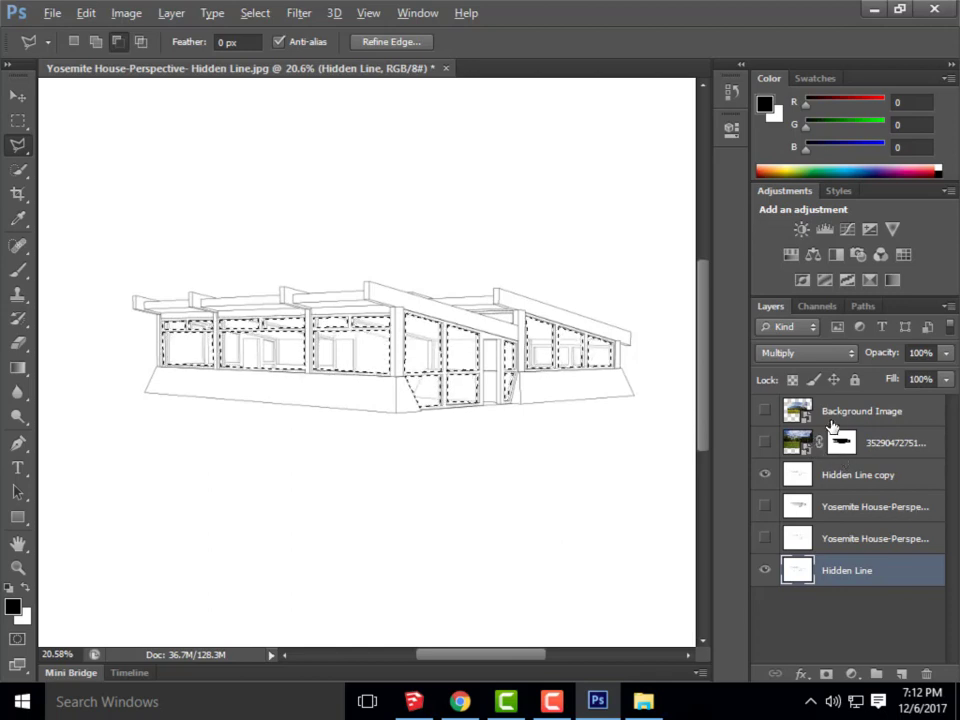
key(alt)
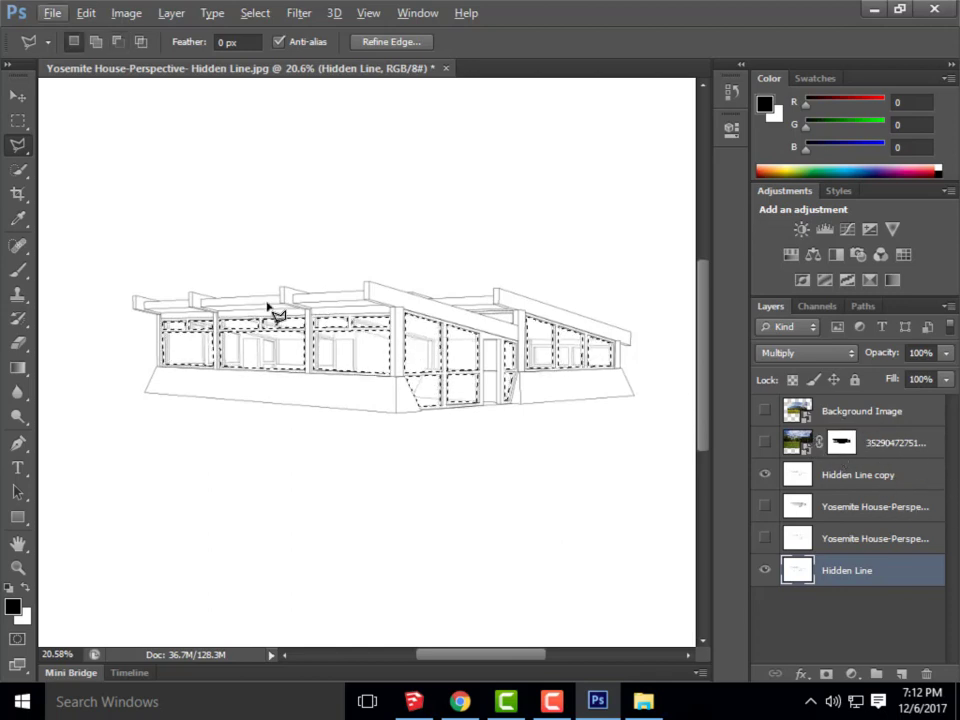
scroll(240, 393, up, 1)
scroll(242, 364, down, 1)
scroll(313, 369, up, 1)
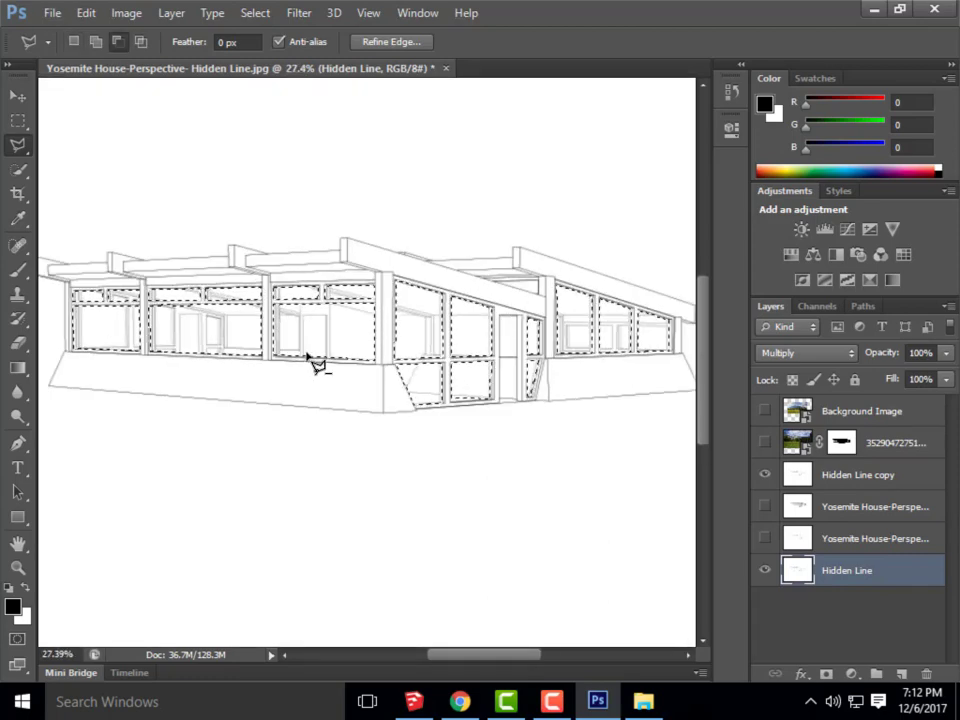
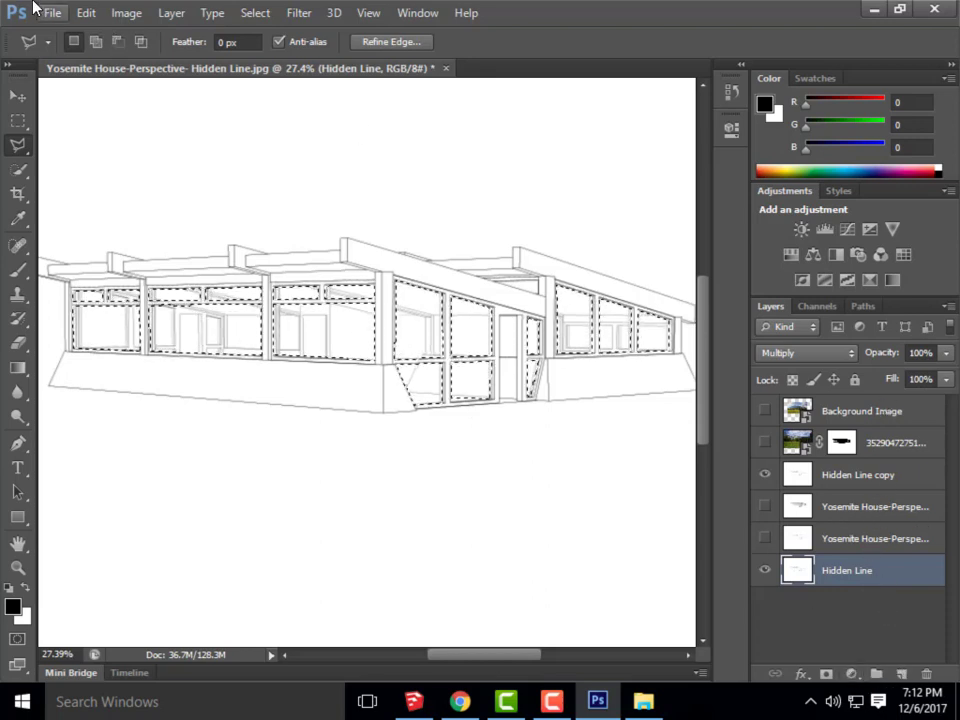
click(171, 13)
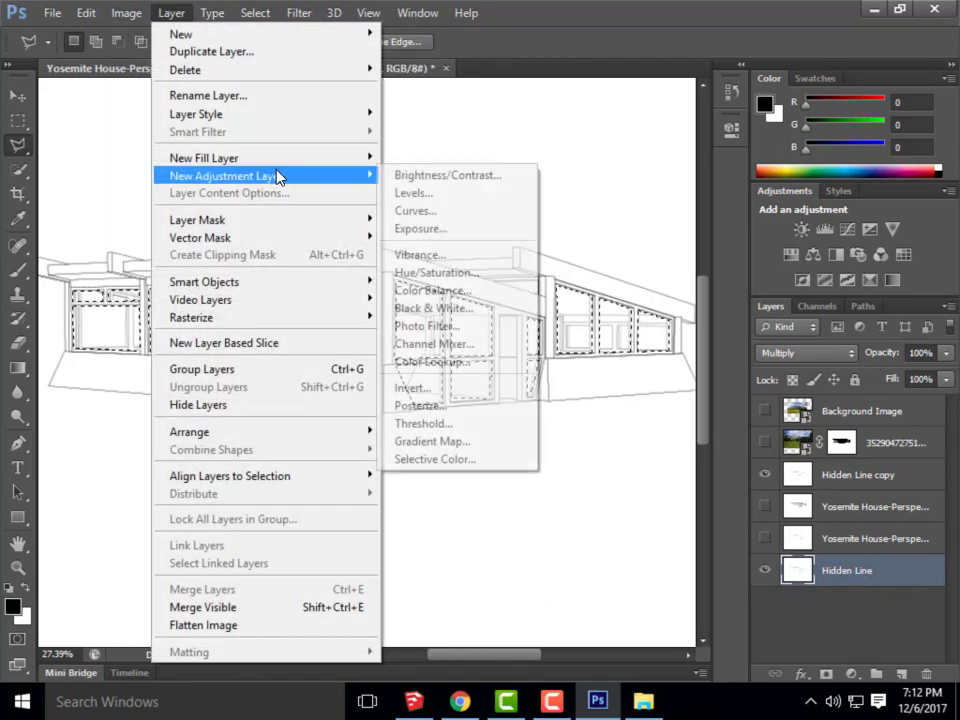
mouse_move(491, 8)
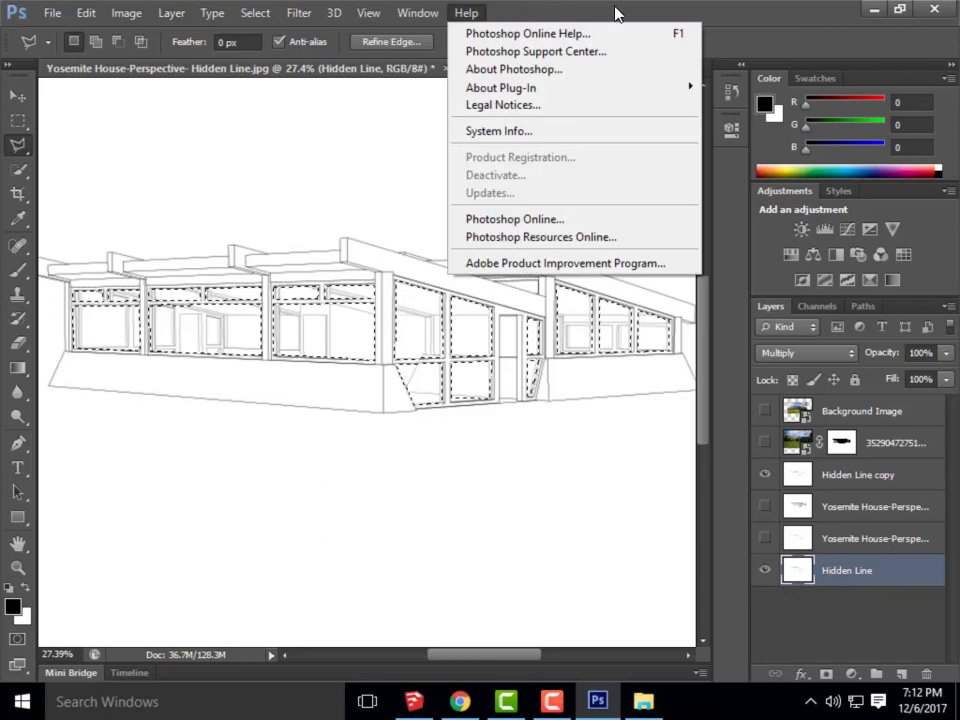
click(700, 17)
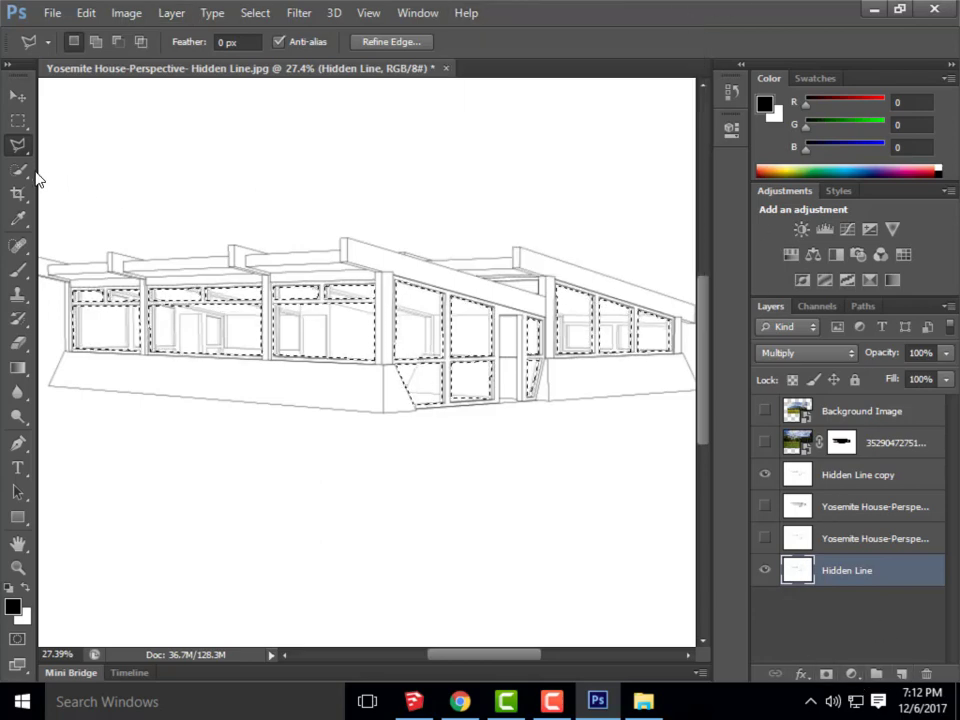
Switch to the Brush tool and set the soft brush size to 189 px
click(18, 274)
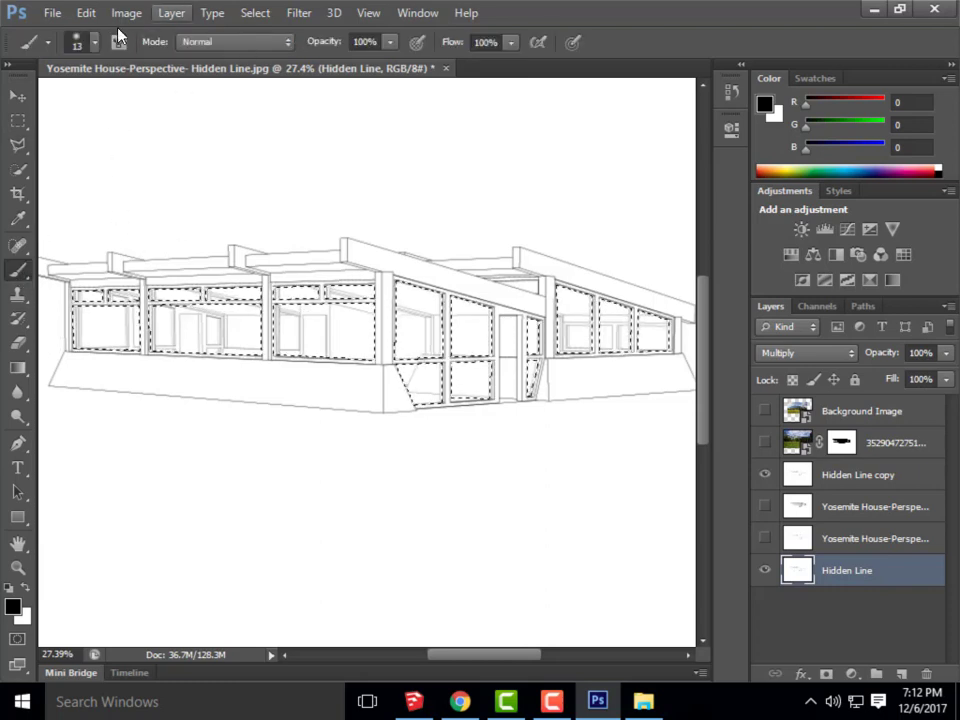
click(70, 36)
drag(140, 106, 155, 102)
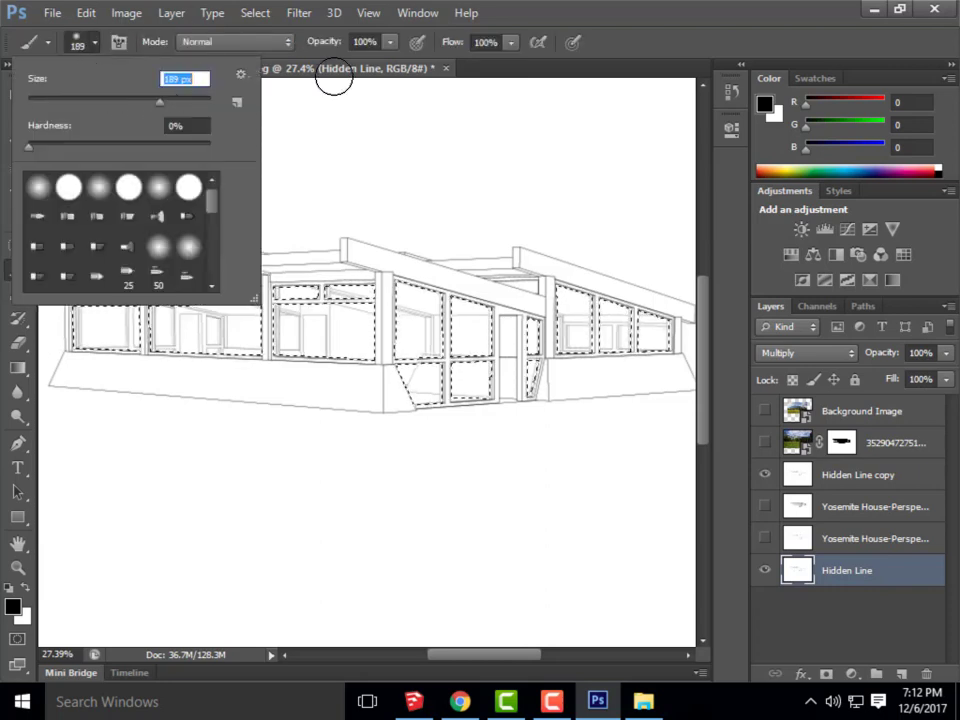
key(Return)
Set the foreground color to a pale grayish blue, RGB 172, 197, 207
click(765, 105)
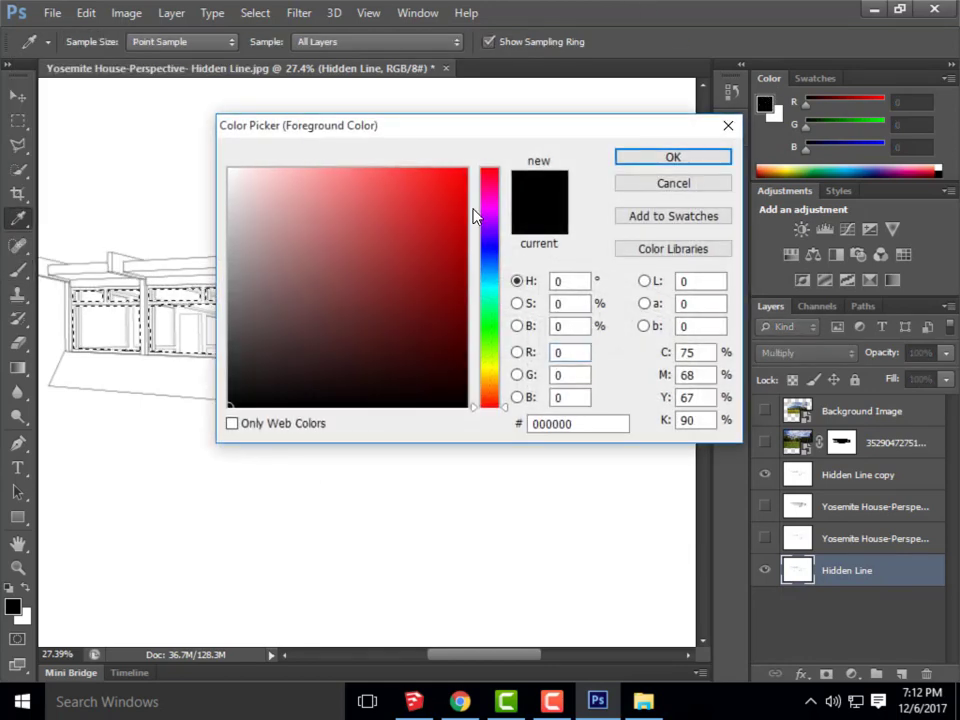
click(486, 278)
click(302, 208)
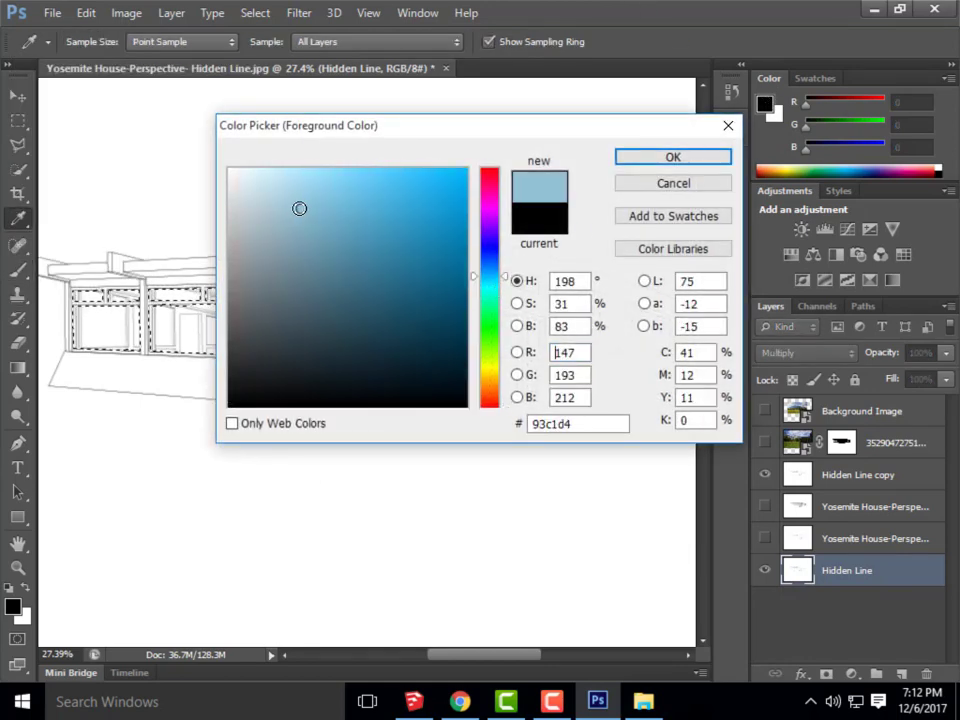
click(276, 211)
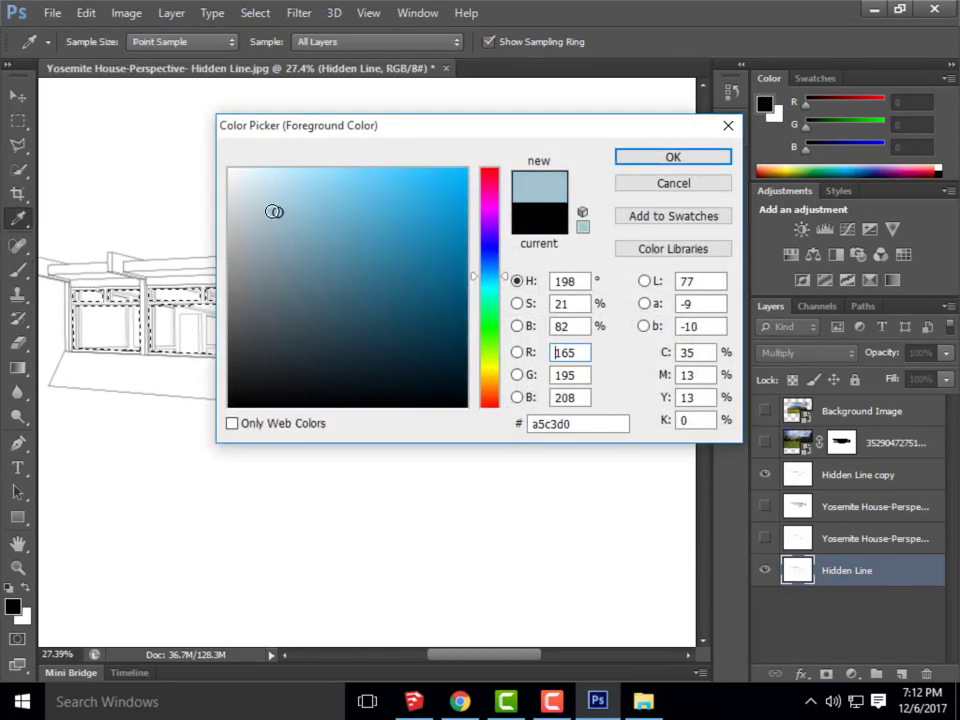
click(645, 160)
drag(111, 310, 100, 330)
drag(160, 315, 178, 330)
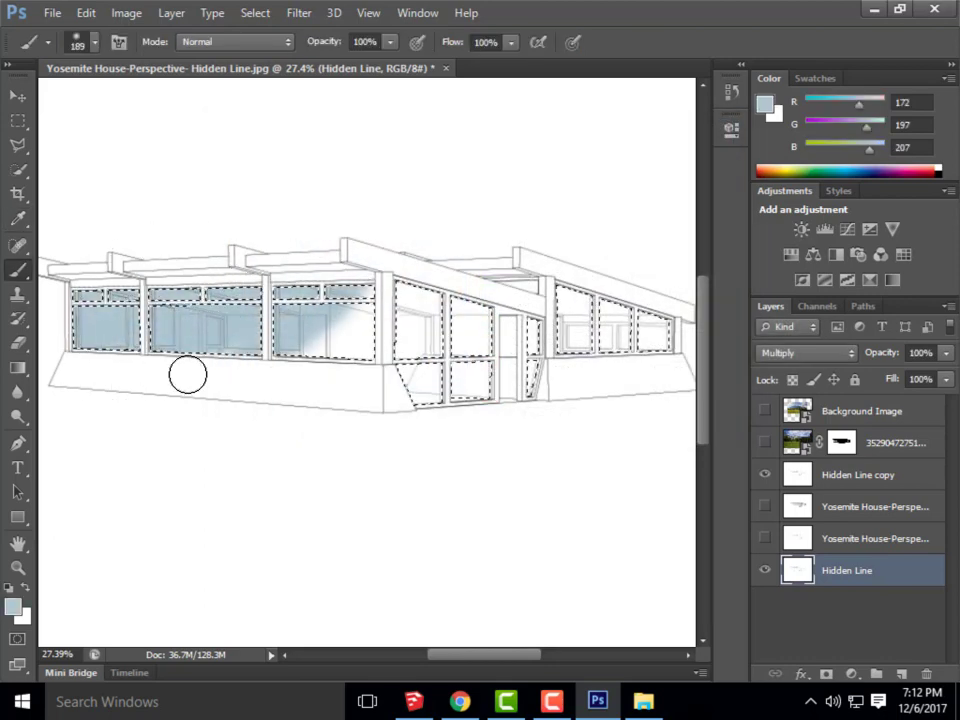
mouse_move(186, 375)
mouse_down()
mouse_move(317, 342)
mouse_move(325, 386)
mouse_move(407, 362)
mouse_move(366, 333)
mouse_move(416, 366)
mouse_move(404, 396)
mouse_move(462, 410)
mouse_move(483, 374)
mouse_move(466, 391)
mouse_move(525, 327)
mouse_move(505, 391)
mouse_move(589, 349)
mouse_move(613, 306)
mouse_move(629, 360)
mouse_move(655, 337)
mouse_move(662, 350)
mouse_move(672, 318)
mouse_up()
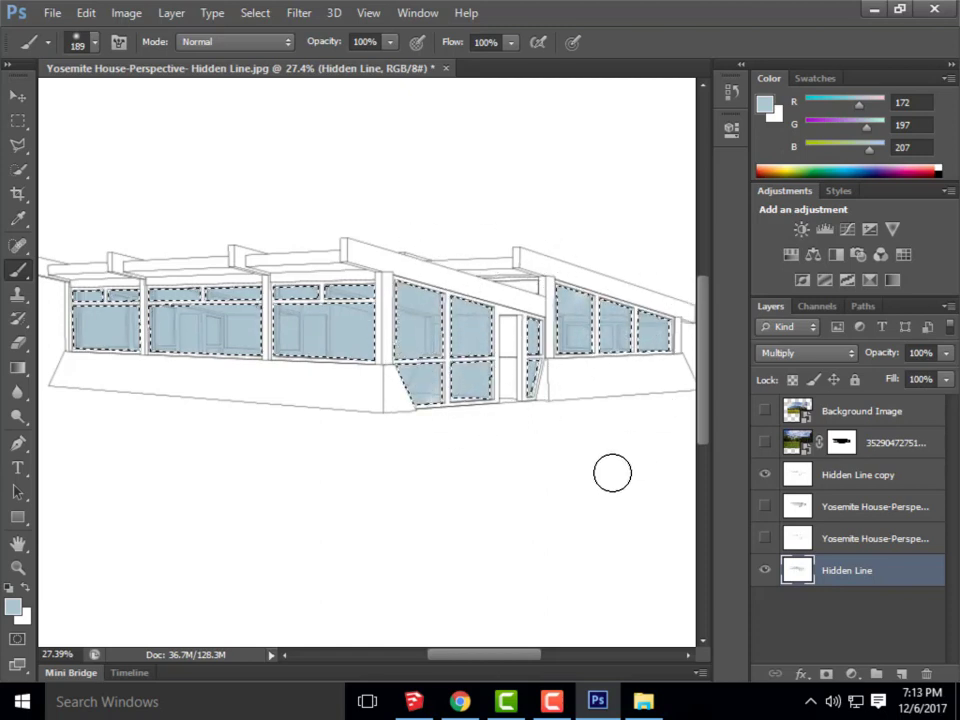
key(ctrl+z)
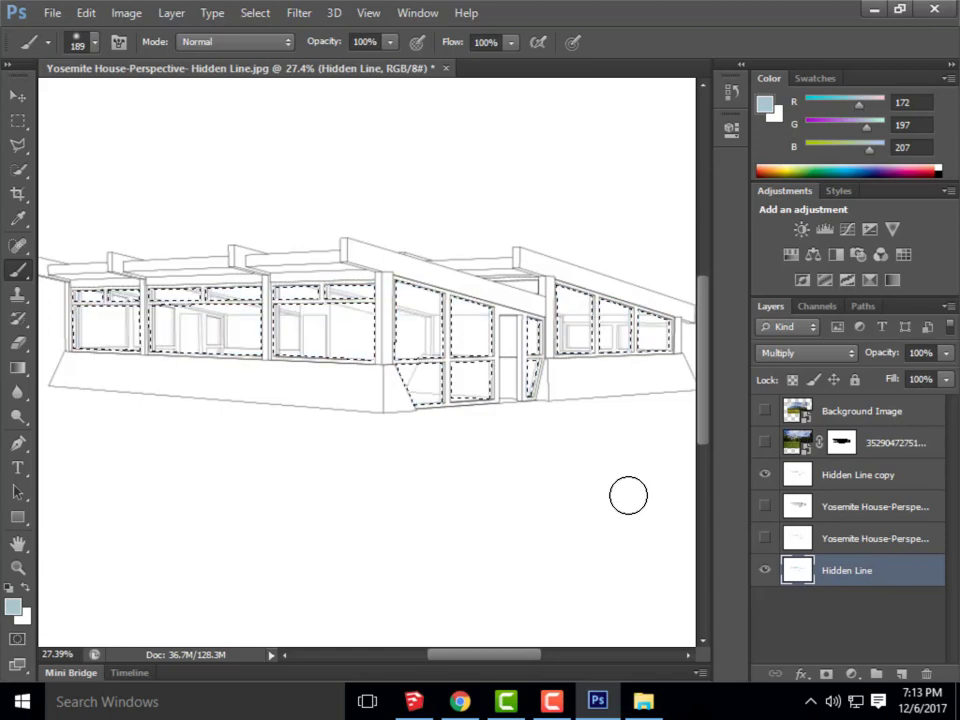
Create a new layer above Hidden Line and paint all the selected glass areas pale blue on it
click(904, 673)
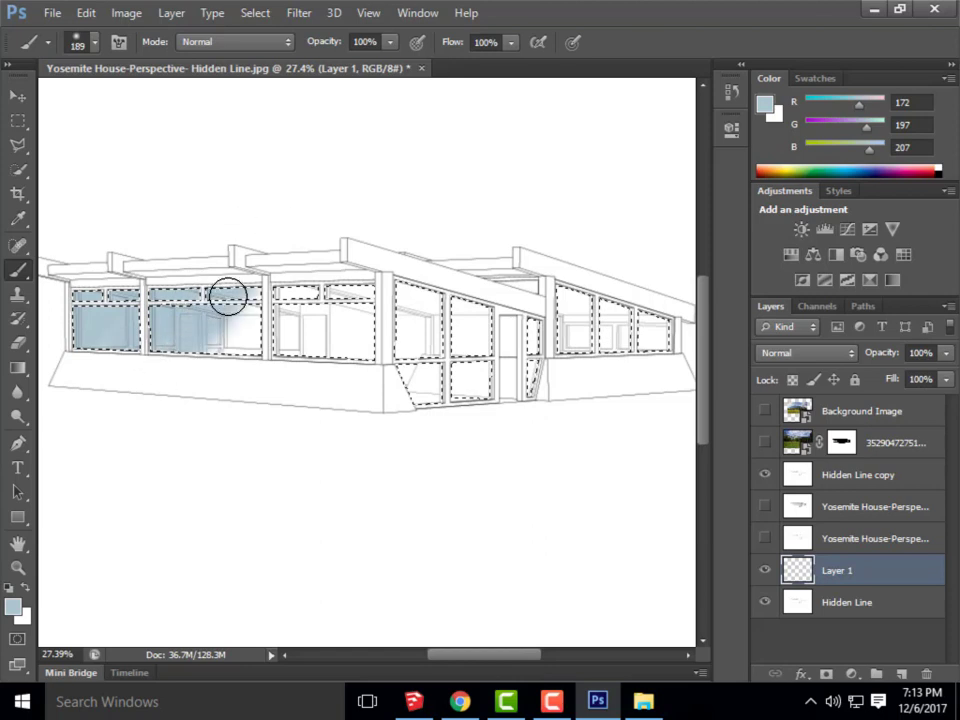
mouse_move(411, 241)
mouse_down()
mouse_move(463, 249)
mouse_move(479, 264)
mouse_up()
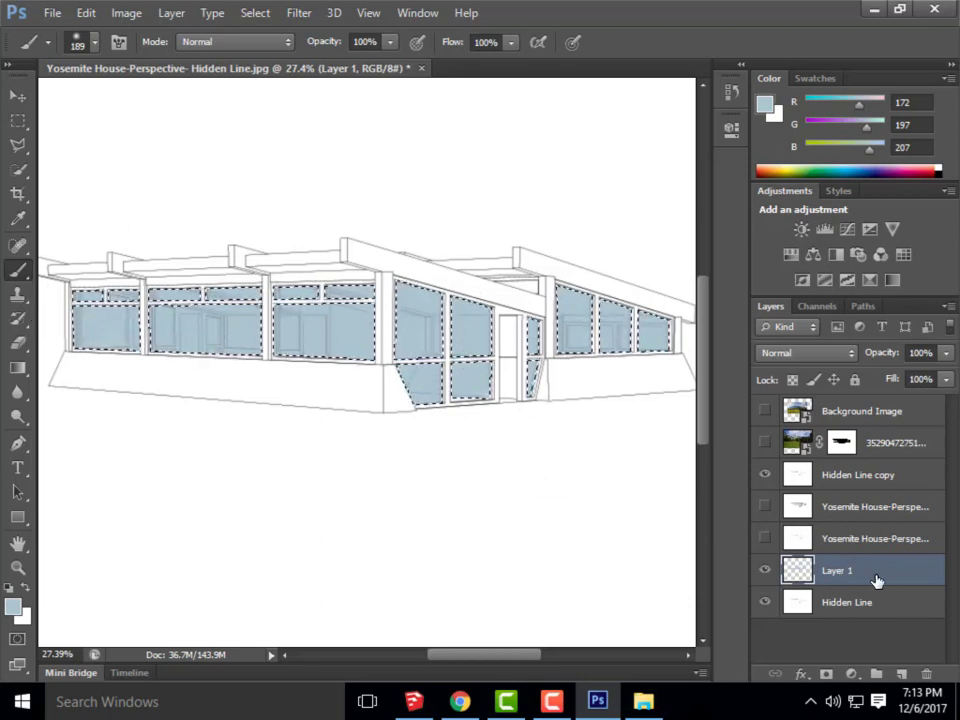
Move the Hidden Line copy layer above the masked landscape photo layer, directly below Background Image
click(858, 480)
drag(858, 480, 818, 423)
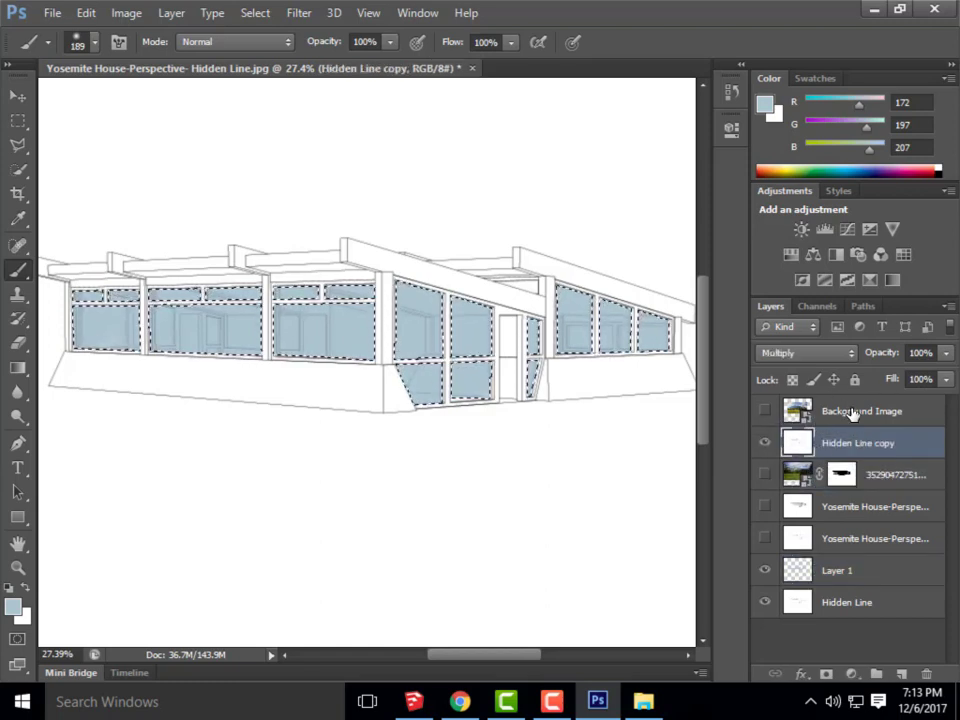
Rasterize the Background Image layer
click(853, 413)
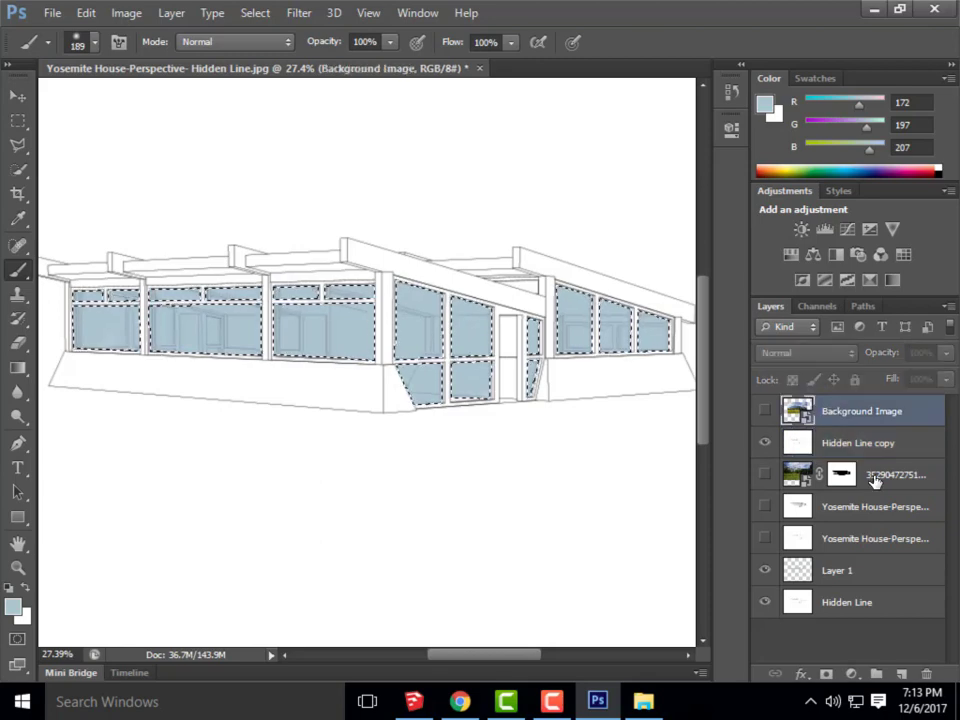
right_click(834, 416)
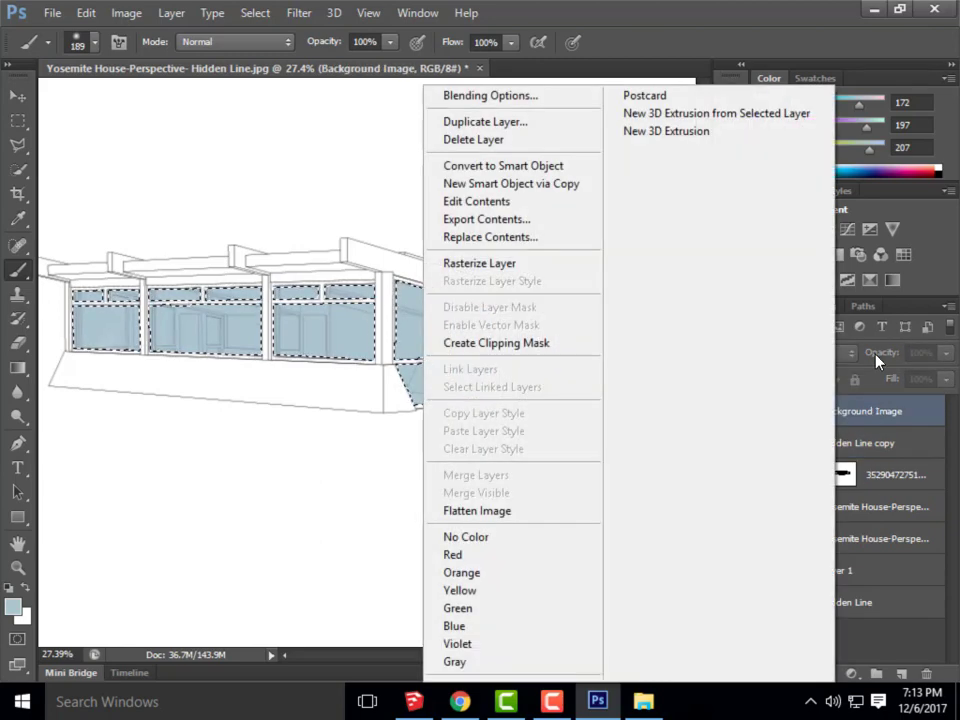
click(537, 263)
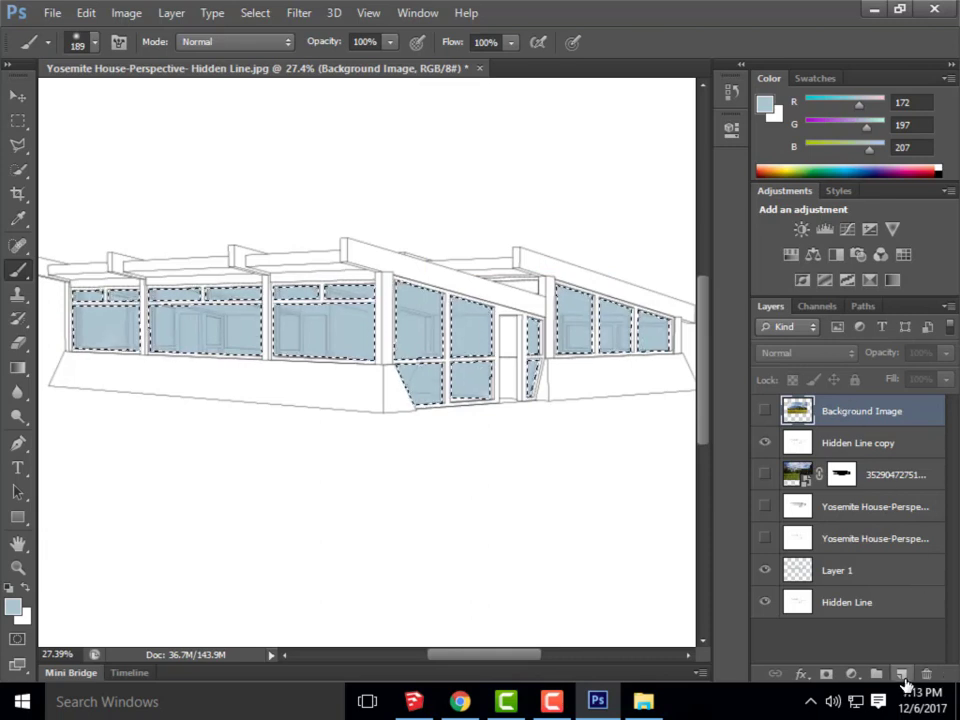
Mask the Background Image layer to the selected window panes and make the layer visible
click(826, 676)
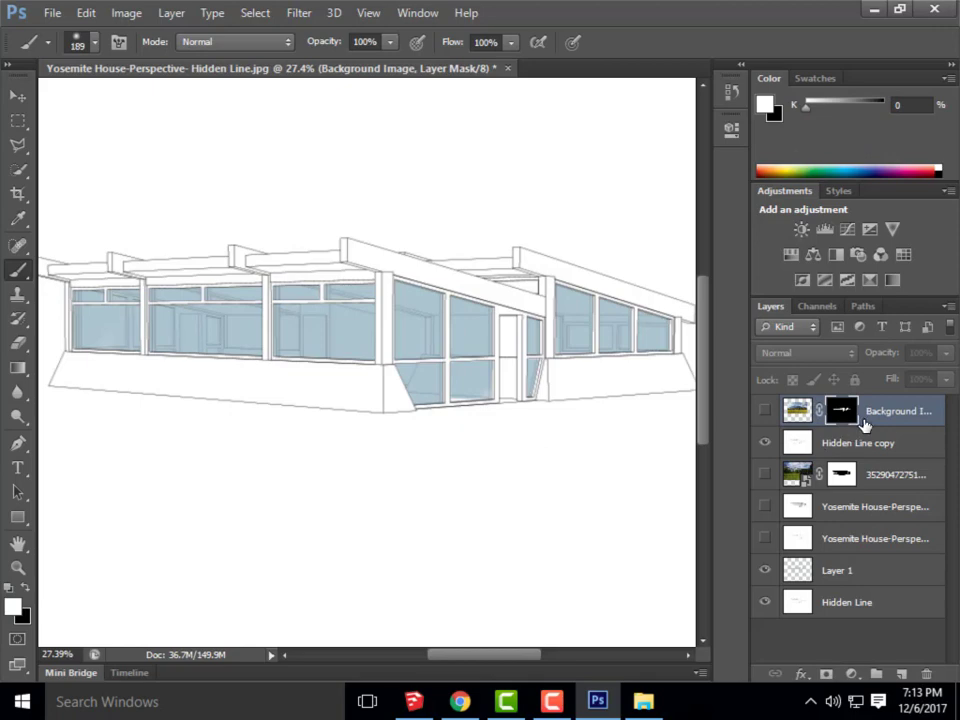
click(765, 409)
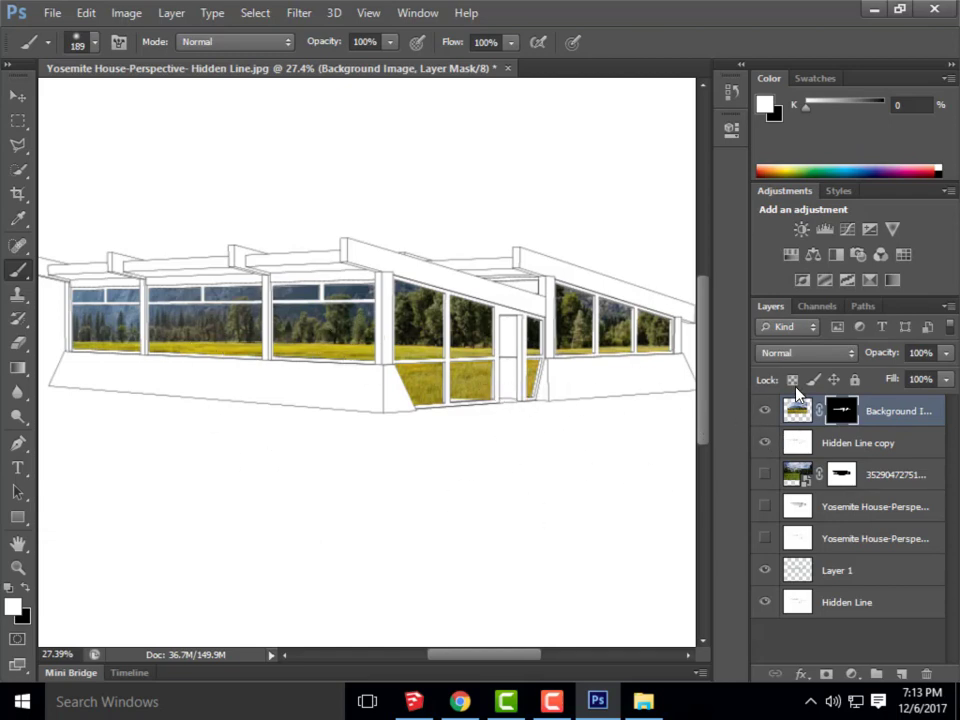
Target the Background Image layer's picture instead of its mask and set the layer's opacity to 20%
key(ctrl+2)
click(922, 352)
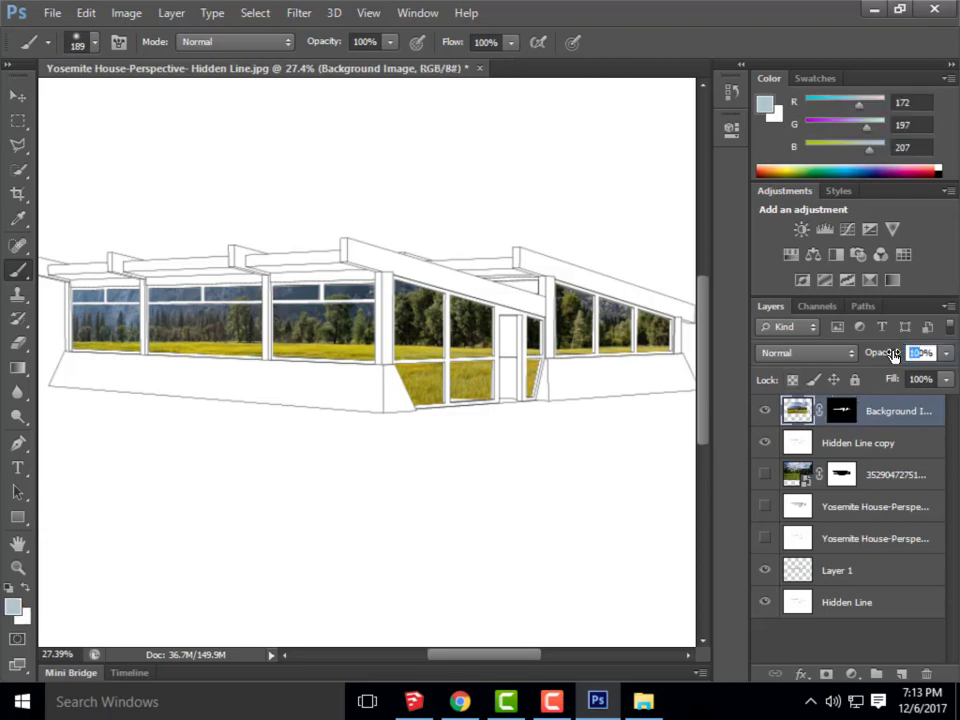
text(20)
key(Return)
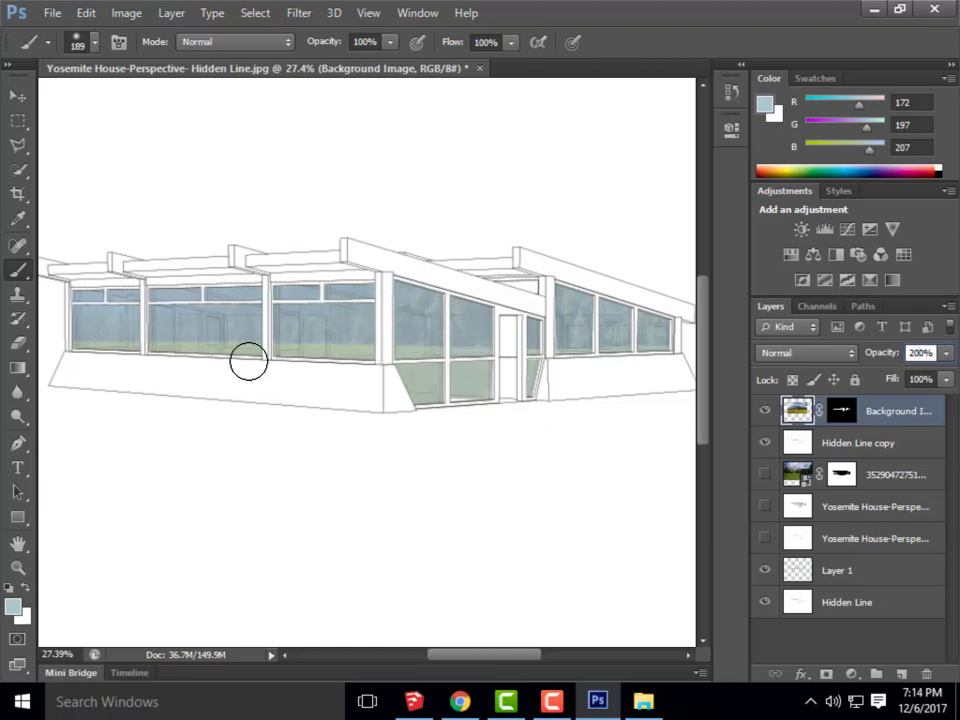
Move the blue glass layer, Layer 1, to the top of the layer stack and set its opacity to 30%
click(806, 572)
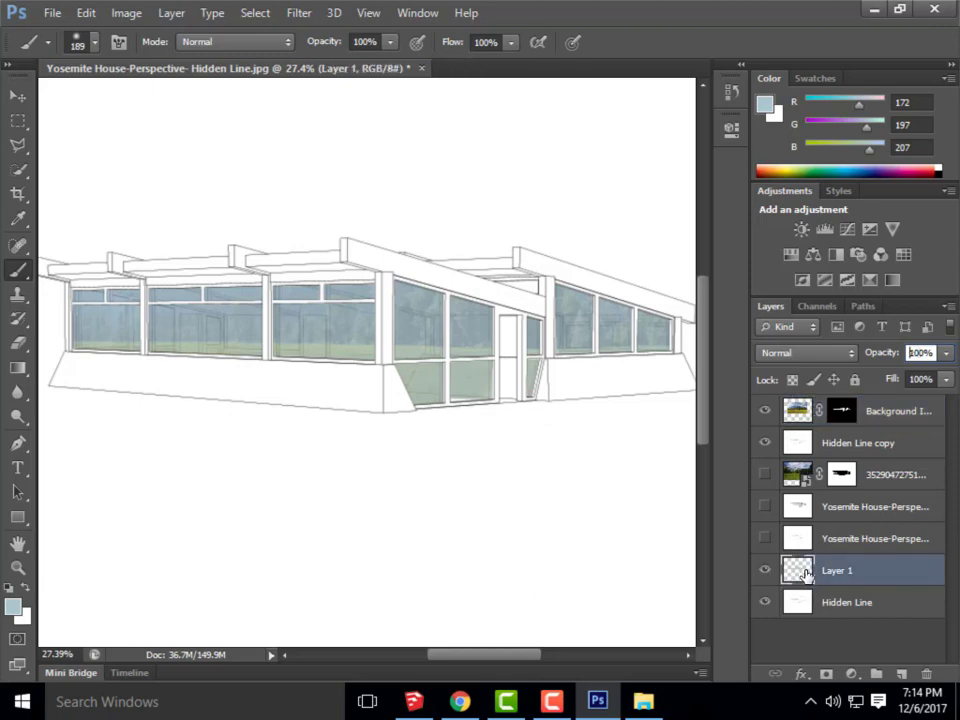
drag(815, 577, 841, 408)
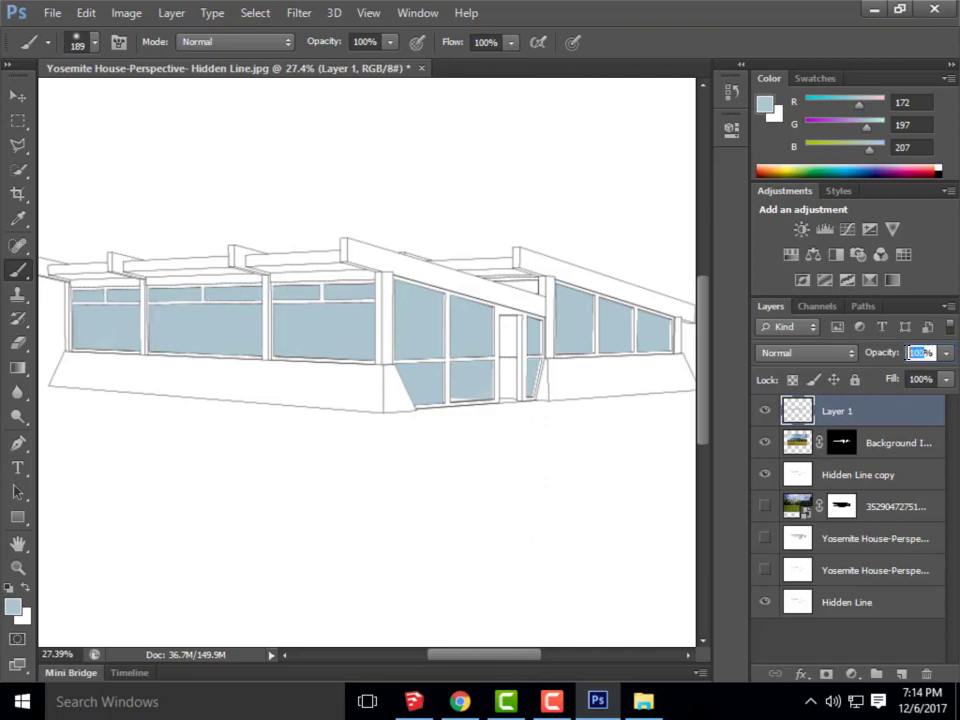
text(20)
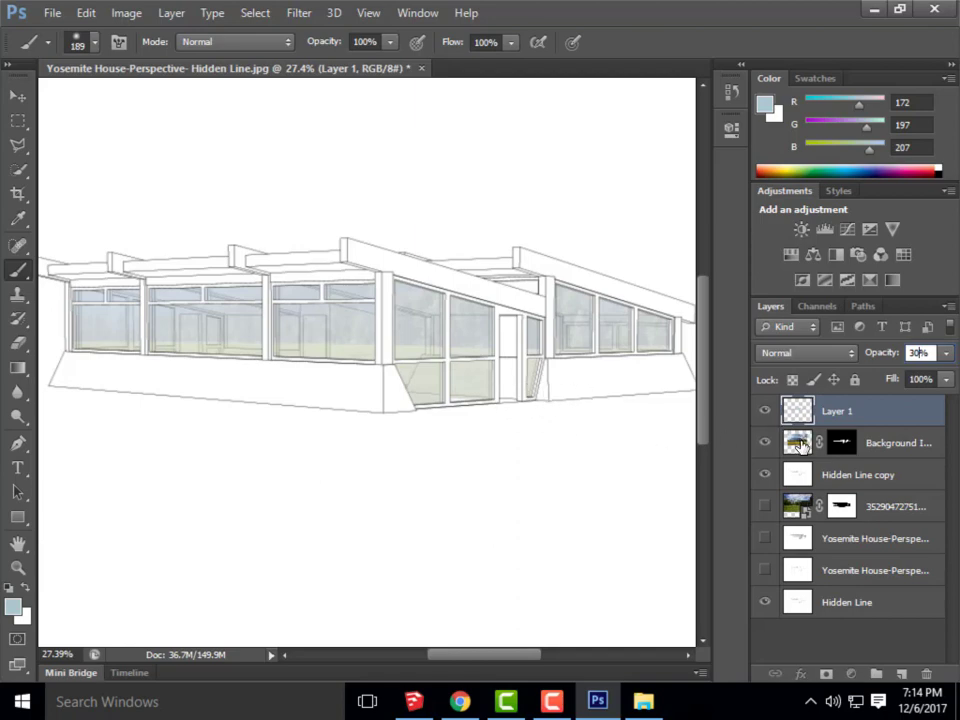
Select the Background Image layer and make the masked landscape photo layer visible around the house
click(812, 452)
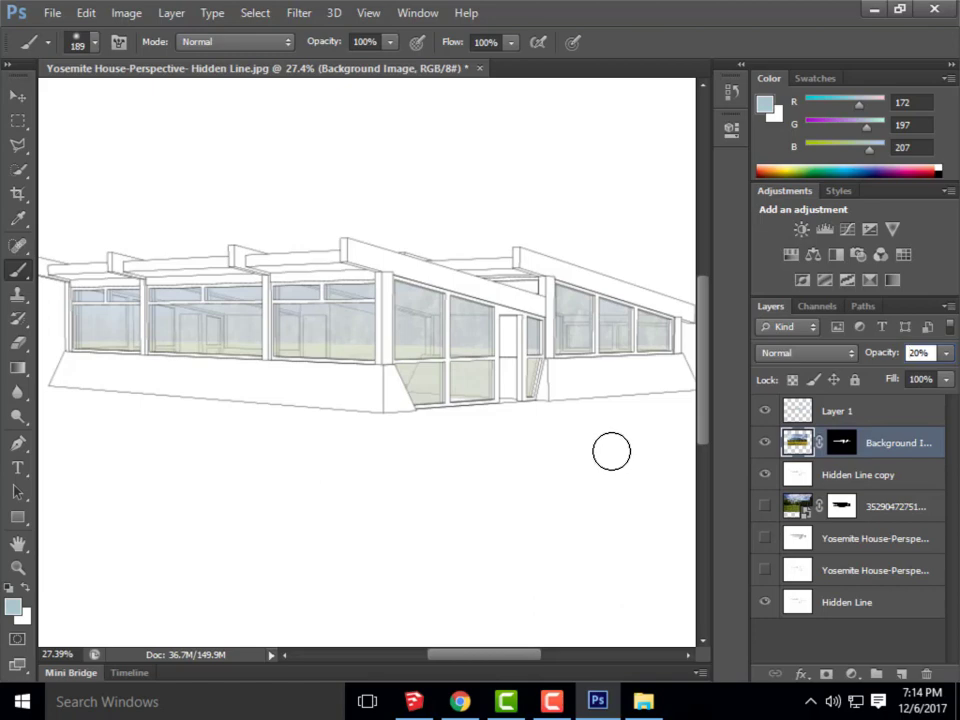
click(764, 506)
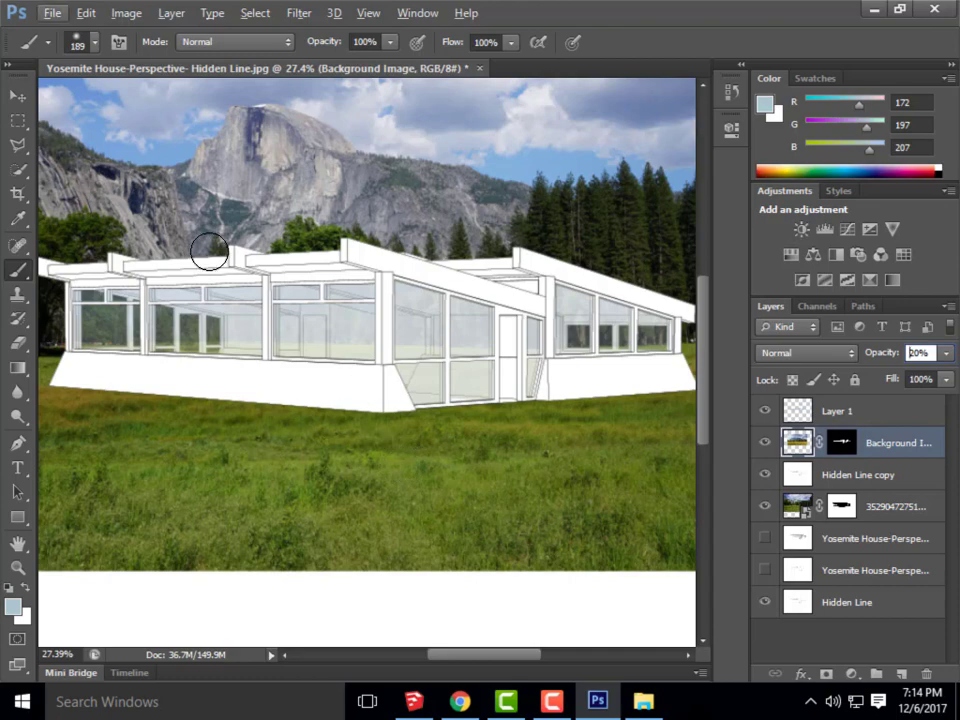
click(18, 95)
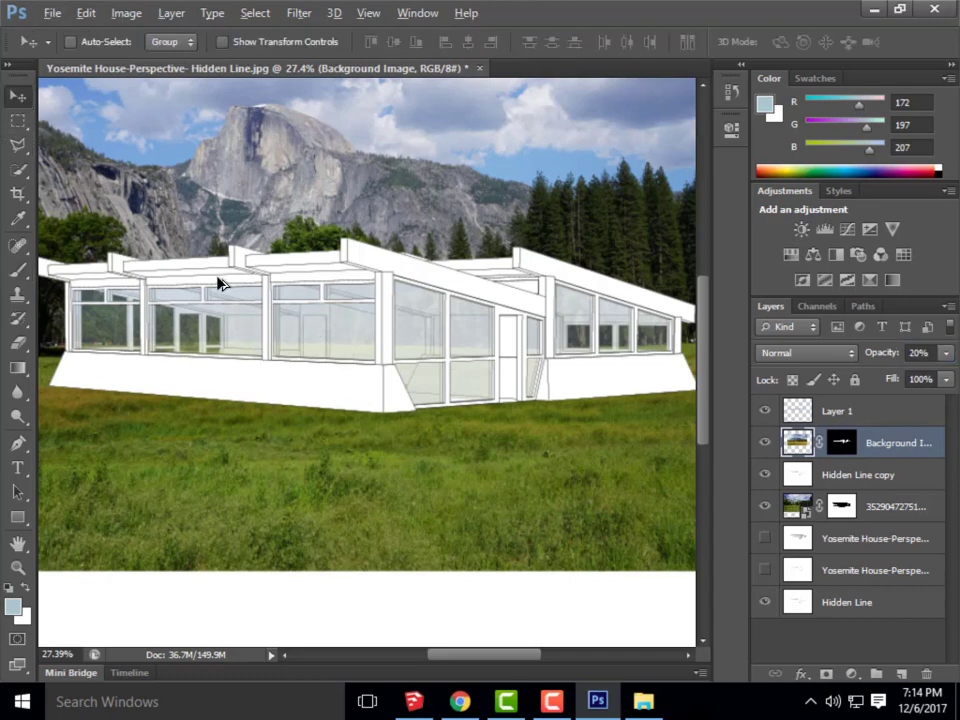
scroll(399, 364, down, 3)
scroll(418, 425, up, 2)
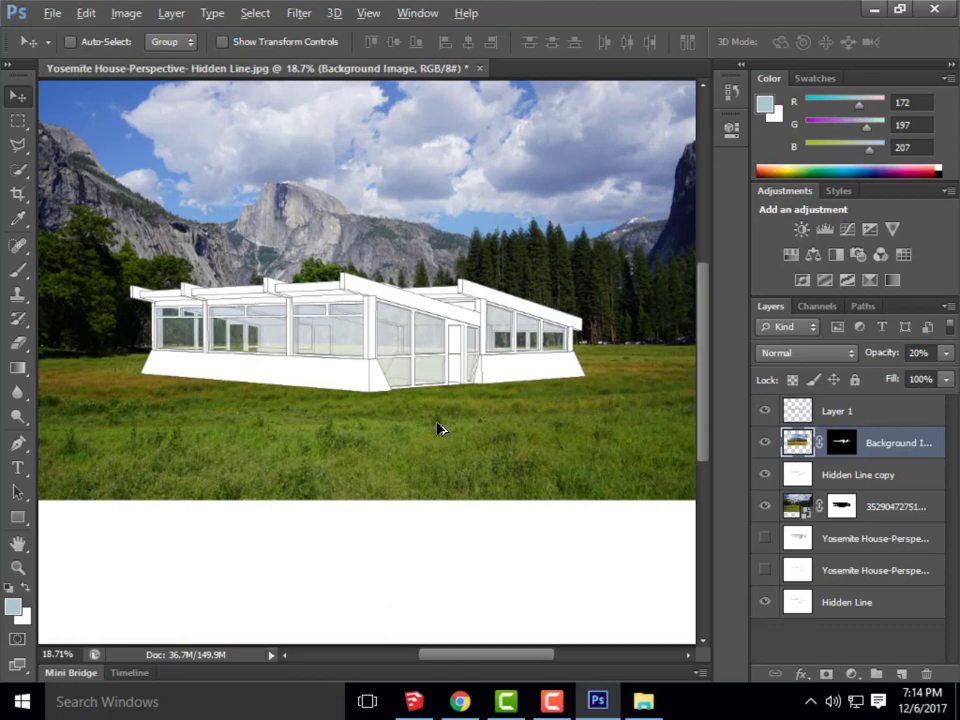
scroll(251, 366, up, 3)
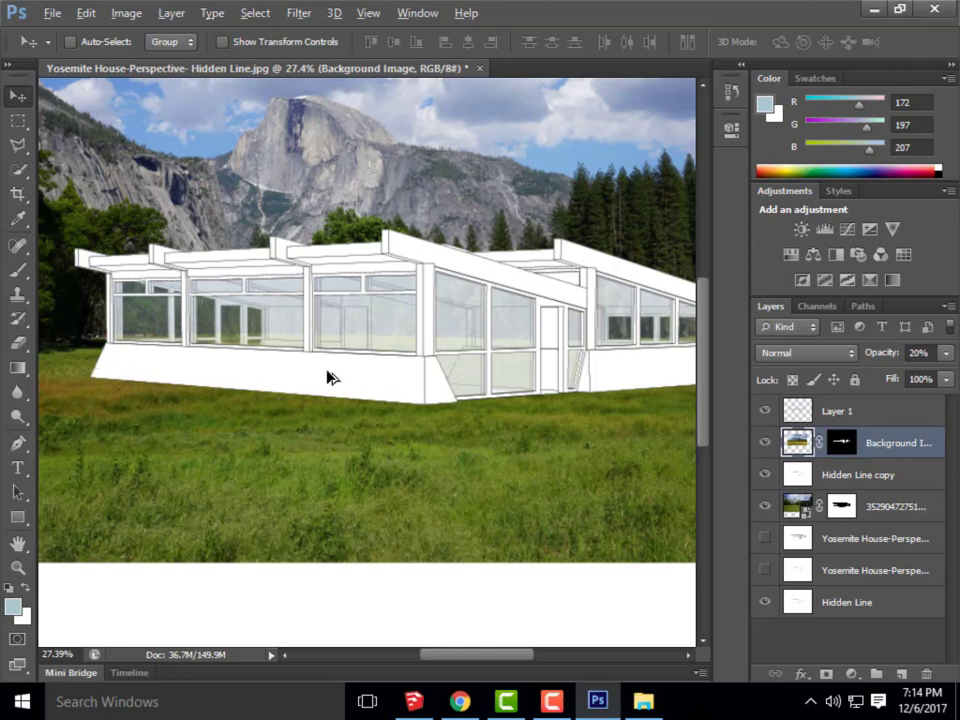
key(alt)
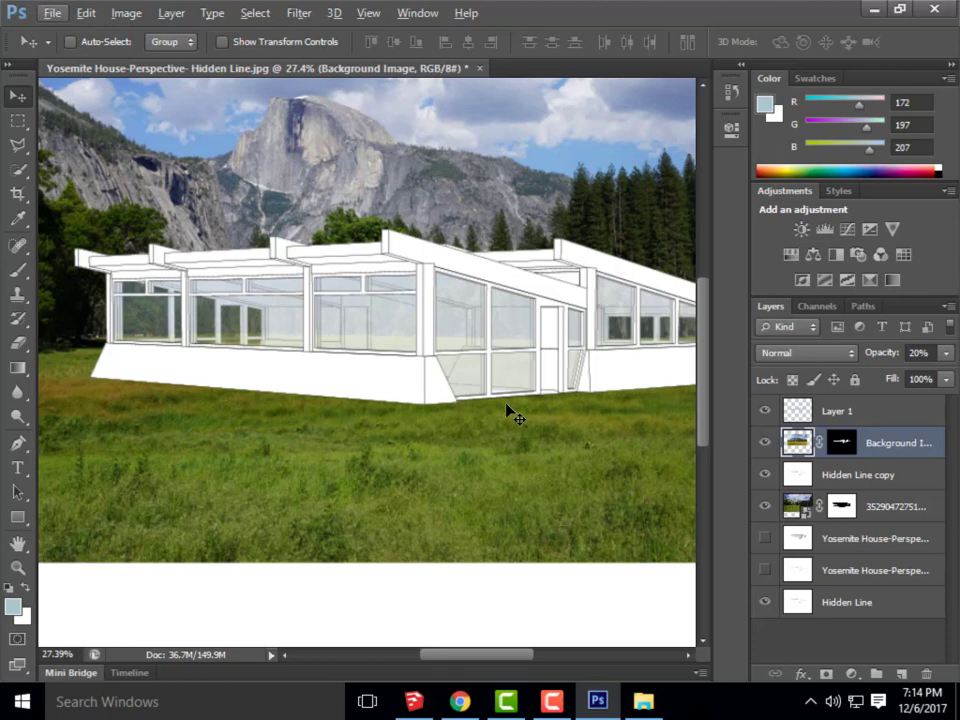
On the landscape photo layer, marquee-select a rectangle about 28 in wide covering the house's base and the grass in front
click(792, 507)
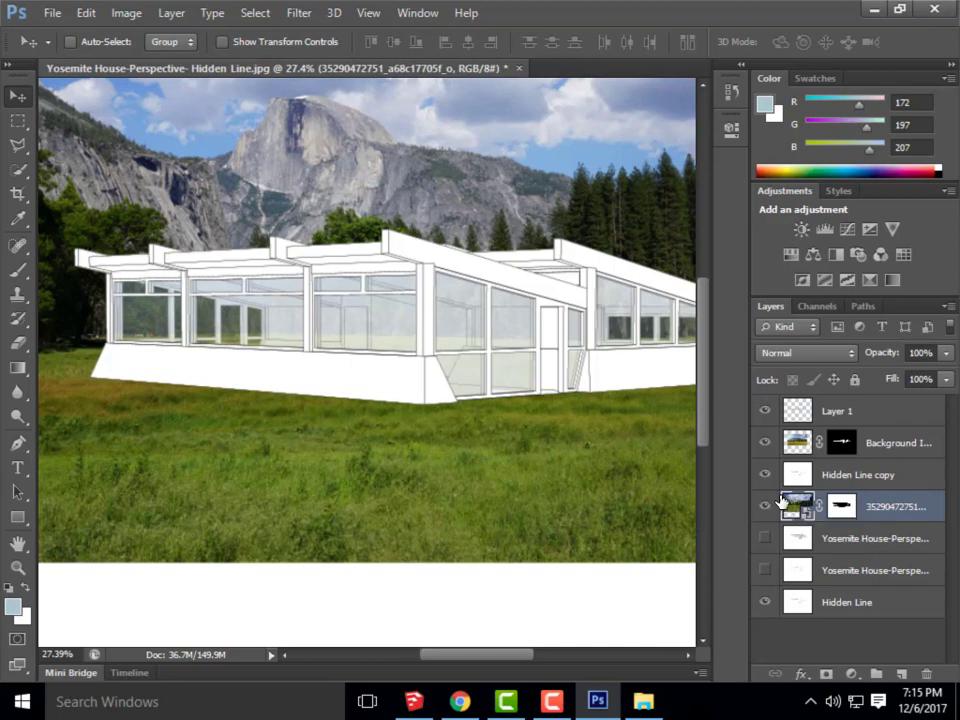
scroll(180, 425, down, 2)
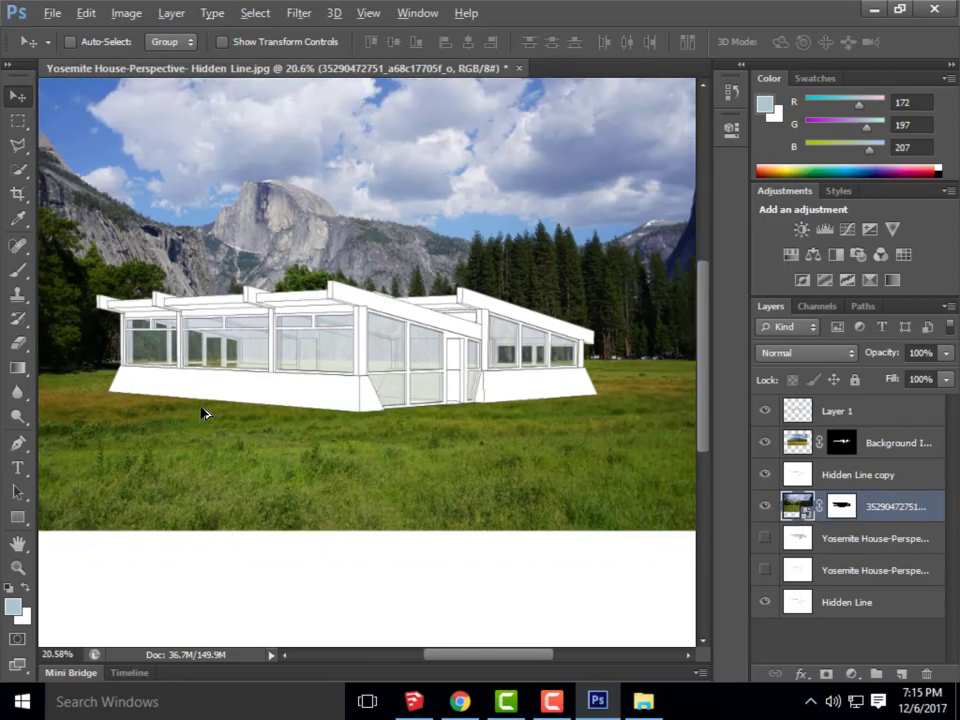
click(18, 120)
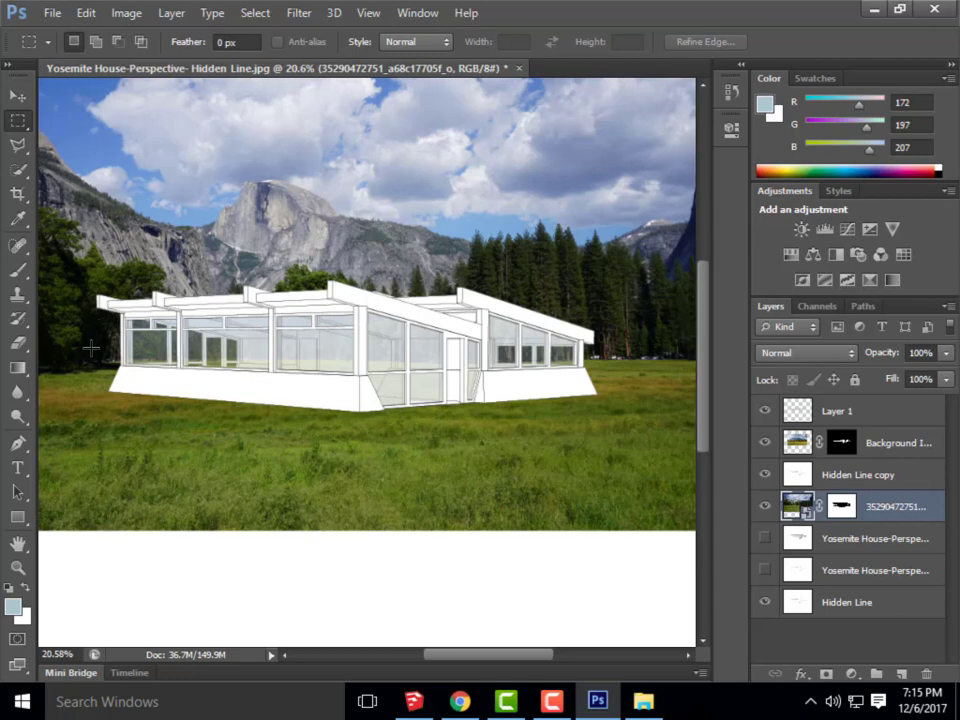
drag(98, 354, 617, 448)
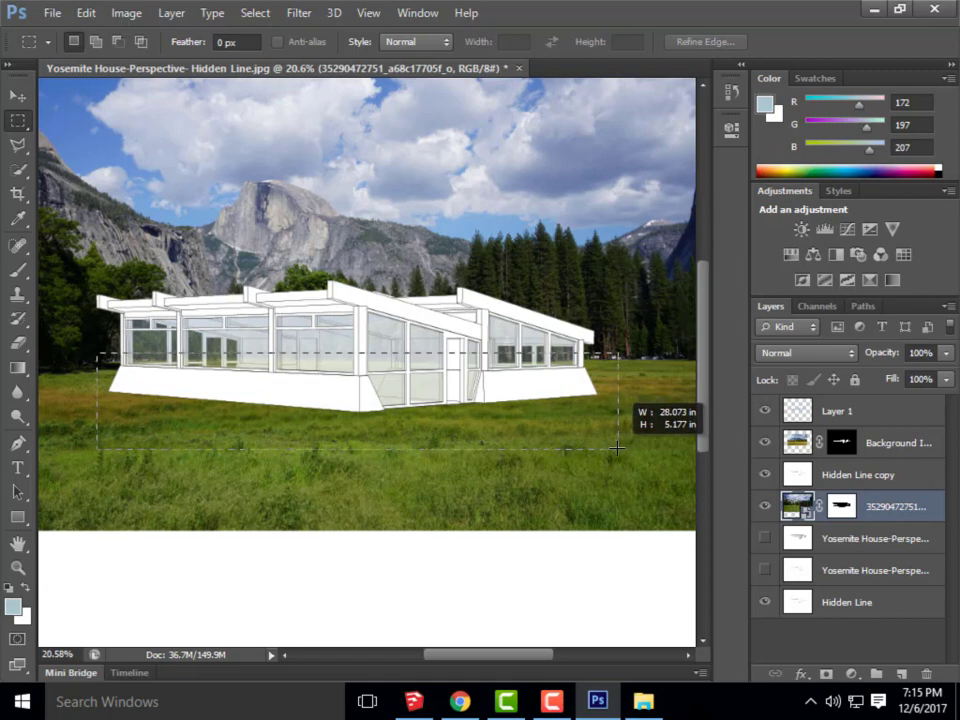
drag(617, 448, 619, 465)
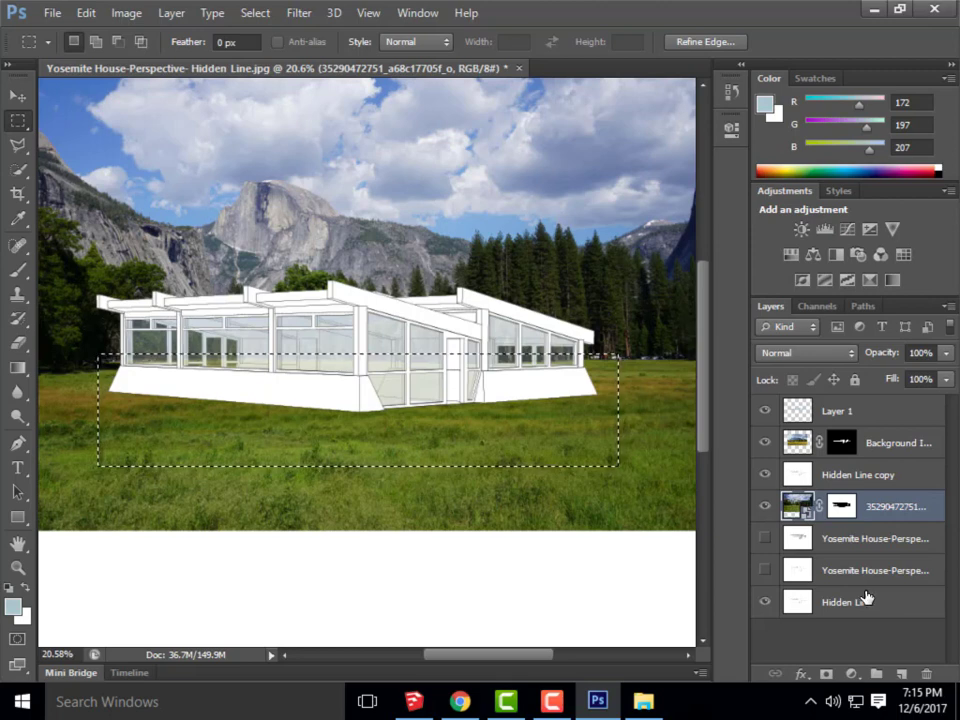
Copy the selected grass onto its own ungrouped layer and hide the landscape photo layer
click(904, 677)
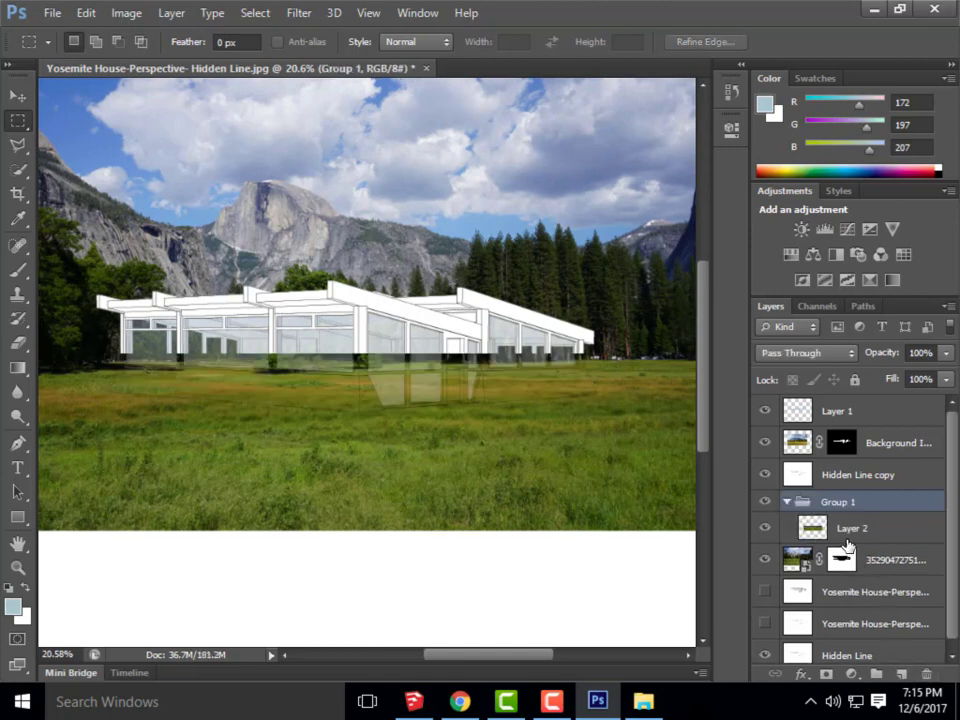
key(ctrl+shift+g)
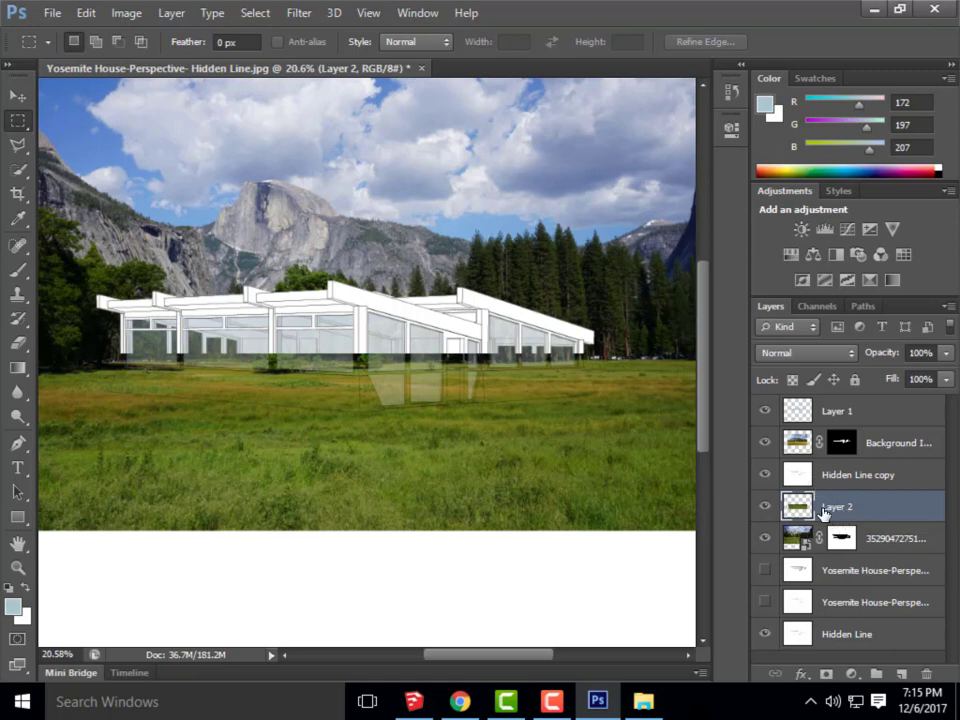
click(764, 538)
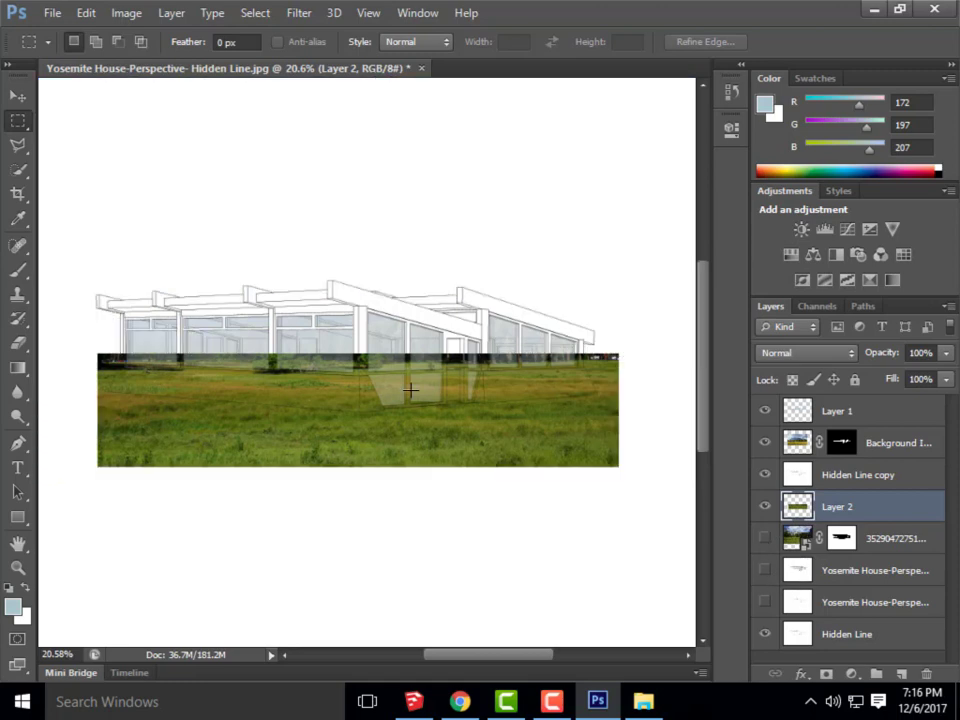
Select the white area outside the house outline on the Hidden Line layer with the Magic Wand at tolerance 32
scroll(470, 440, down, 3)
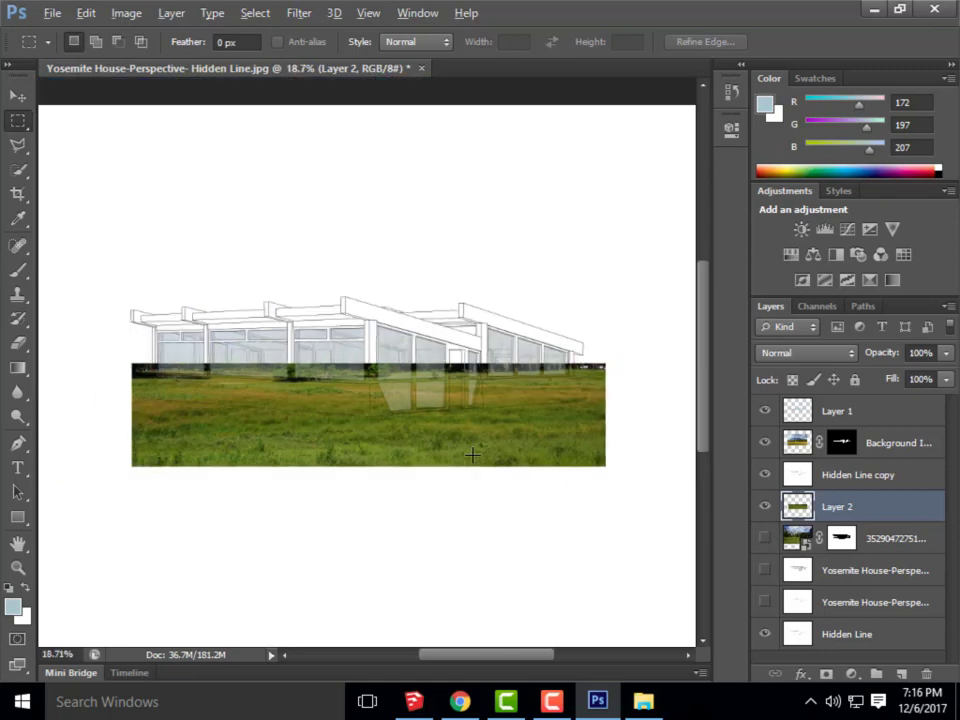
scroll(459, 431, up, 1)
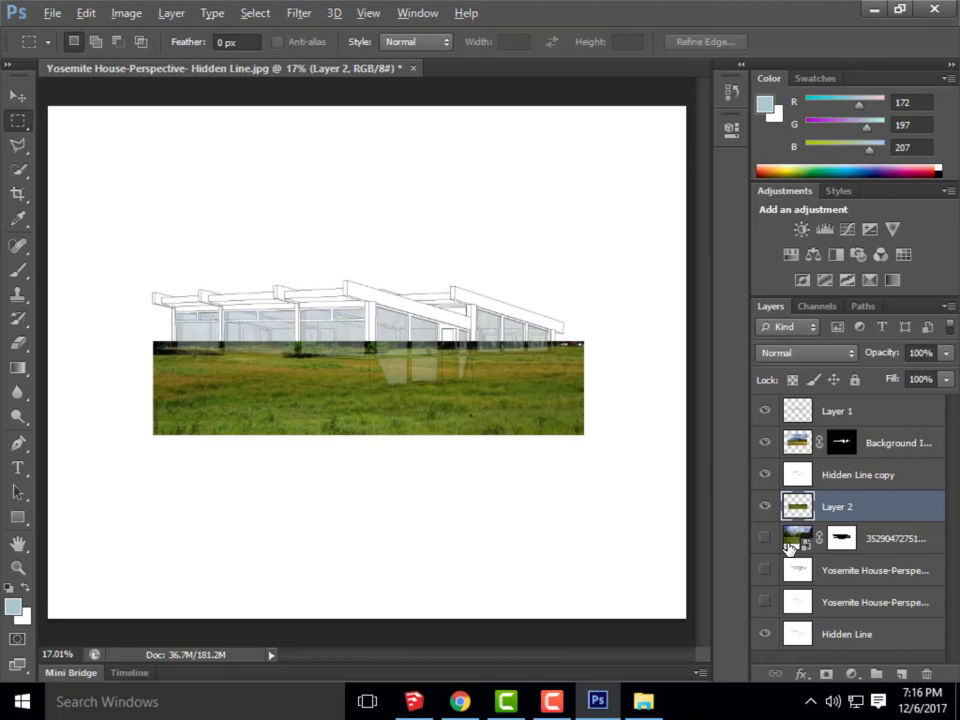
key(alt)
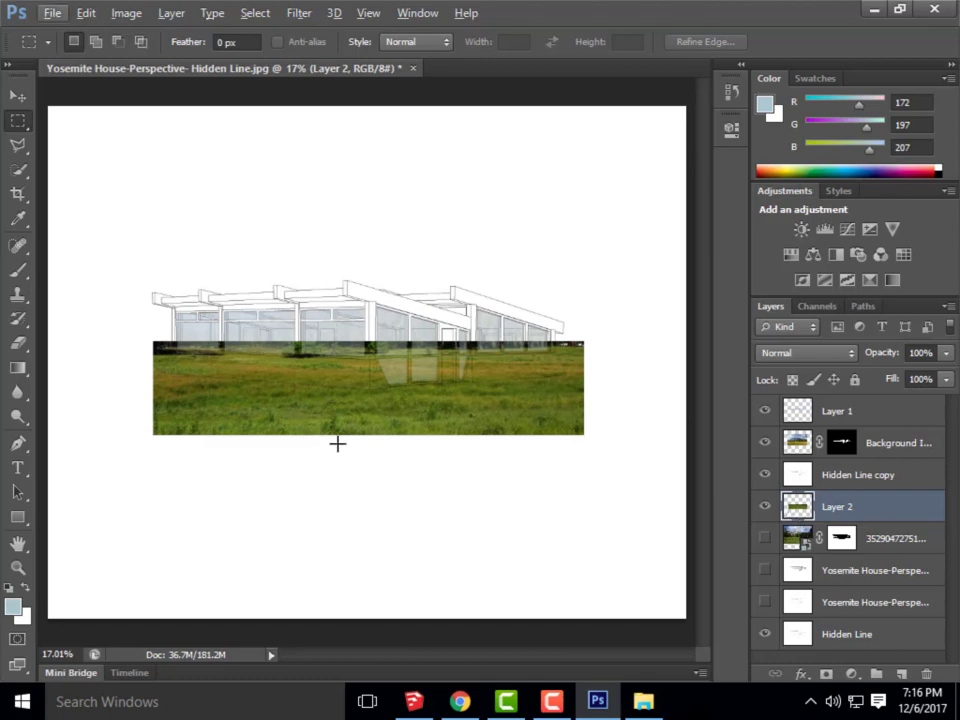
click(845, 636)
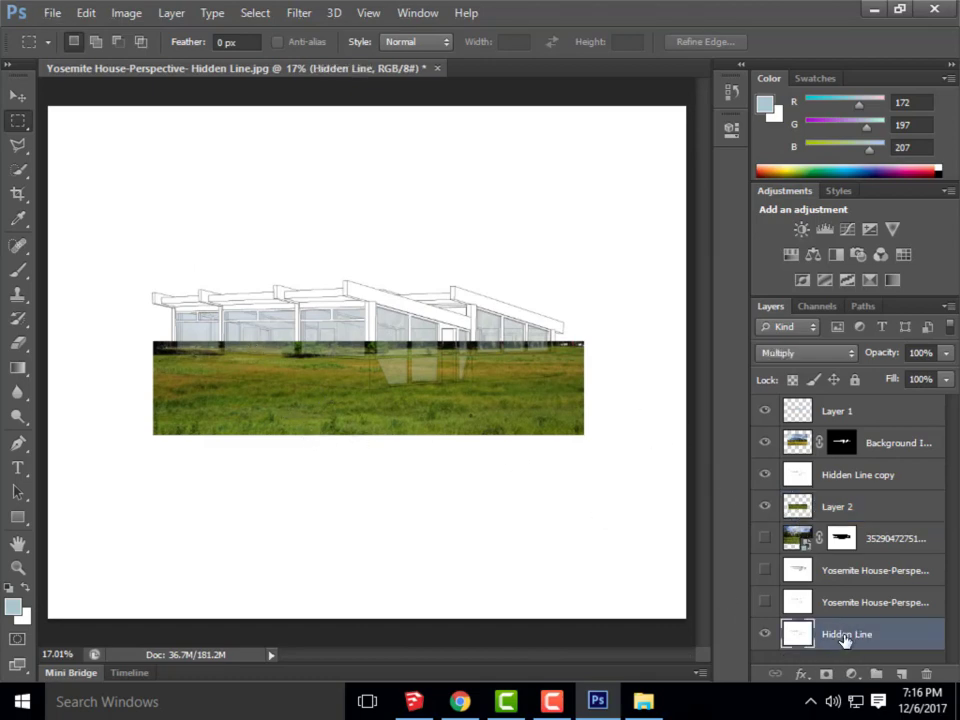
click(17, 170)
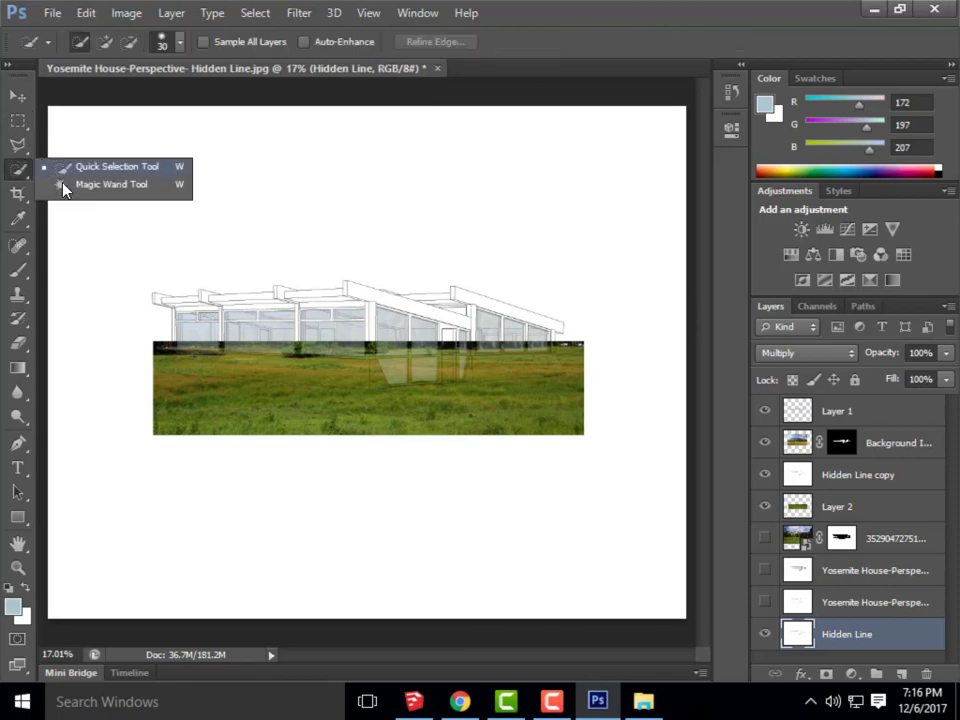
click(64, 189)
click(200, 185)
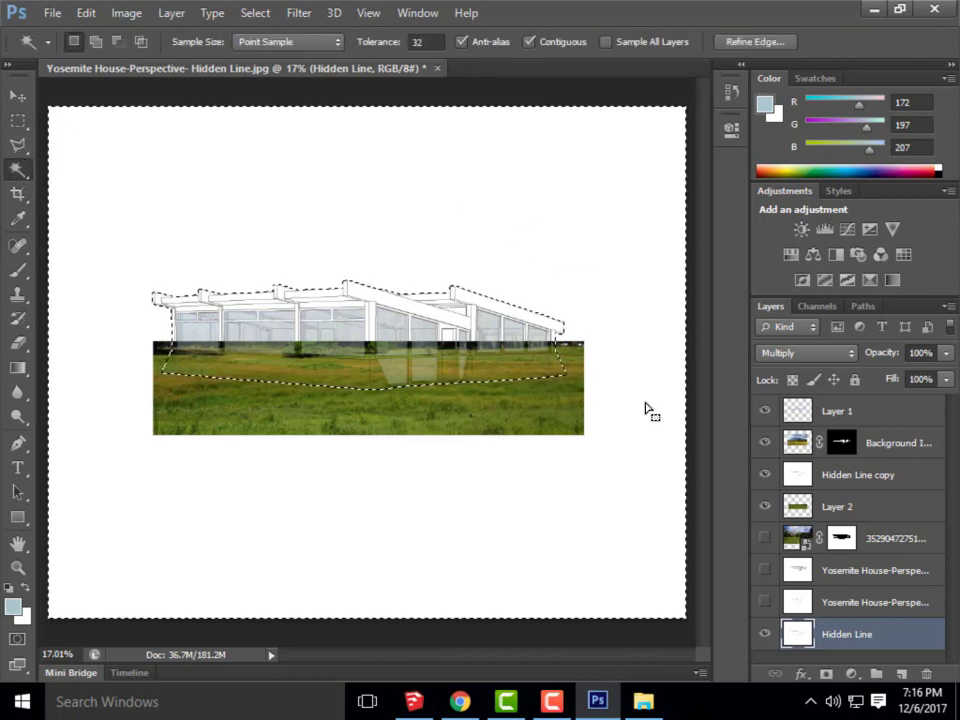
Rename the copied grass layer, Layer 2, as Grass Layer
click(843, 512)
double_click(845, 508)
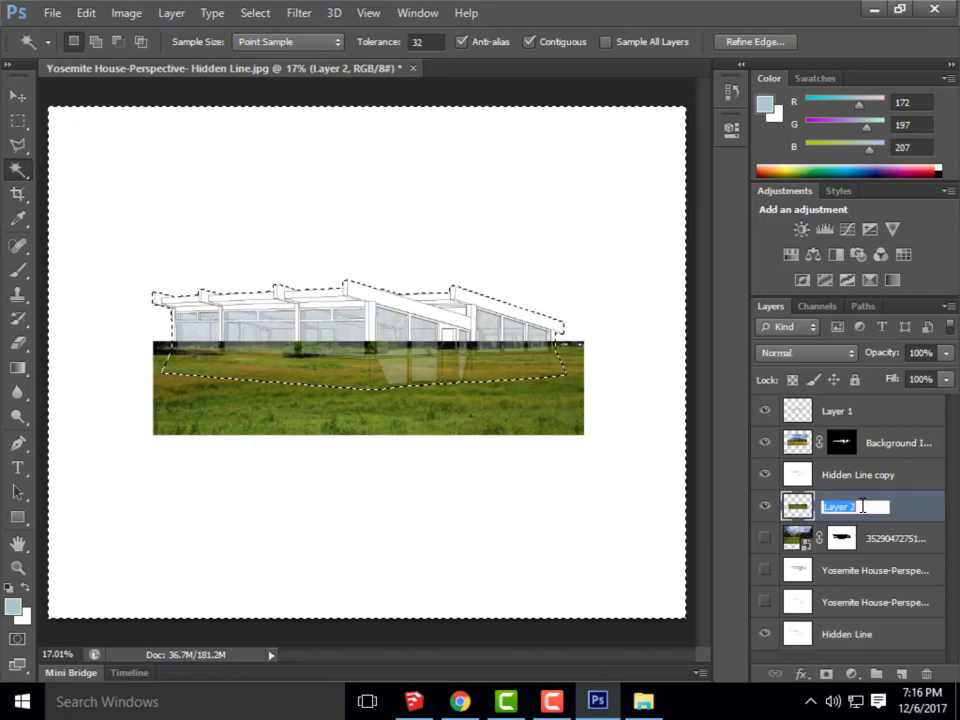
text(Grass La)
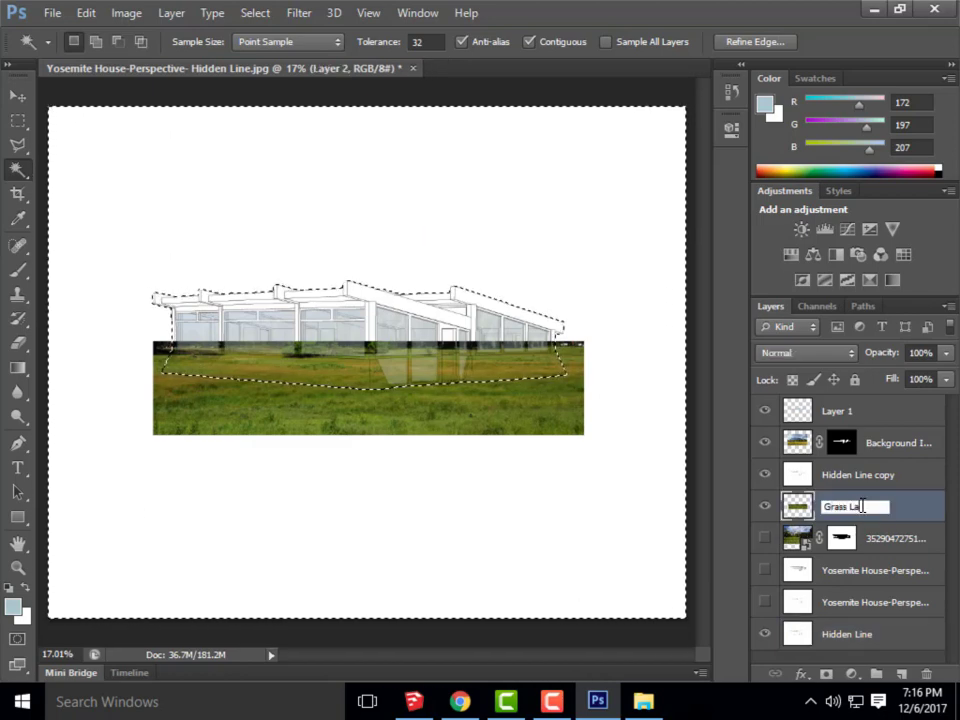
text(yer)
key(Return)
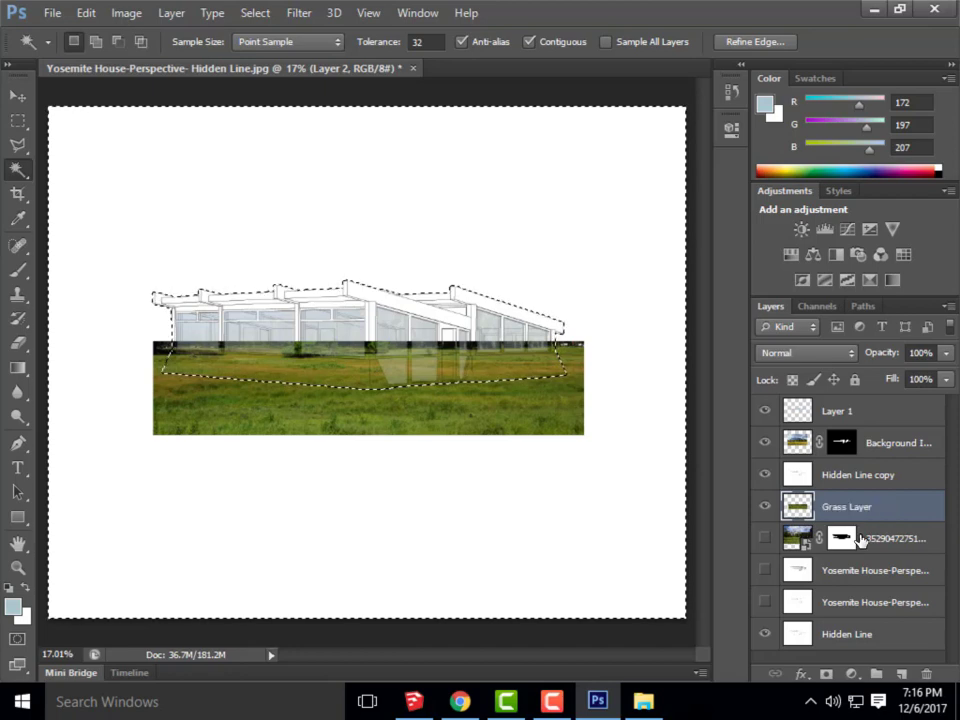
Mask the Grass Layer to the selected area outside the house and target the layer's picture instead of its mask
click(862, 540)
click(876, 512)
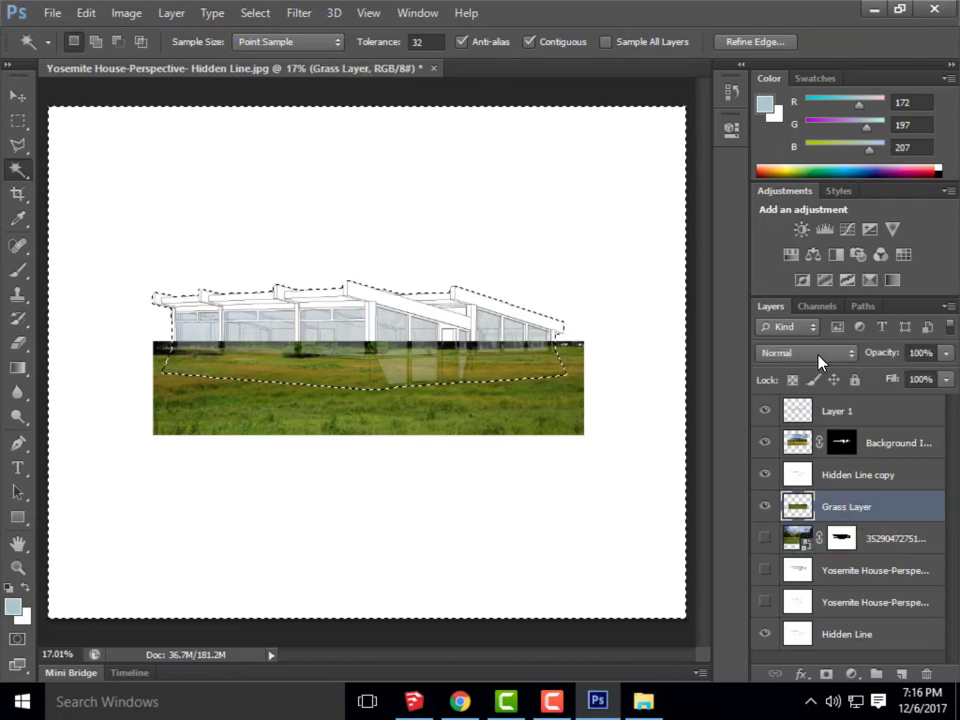
click(818, 360)
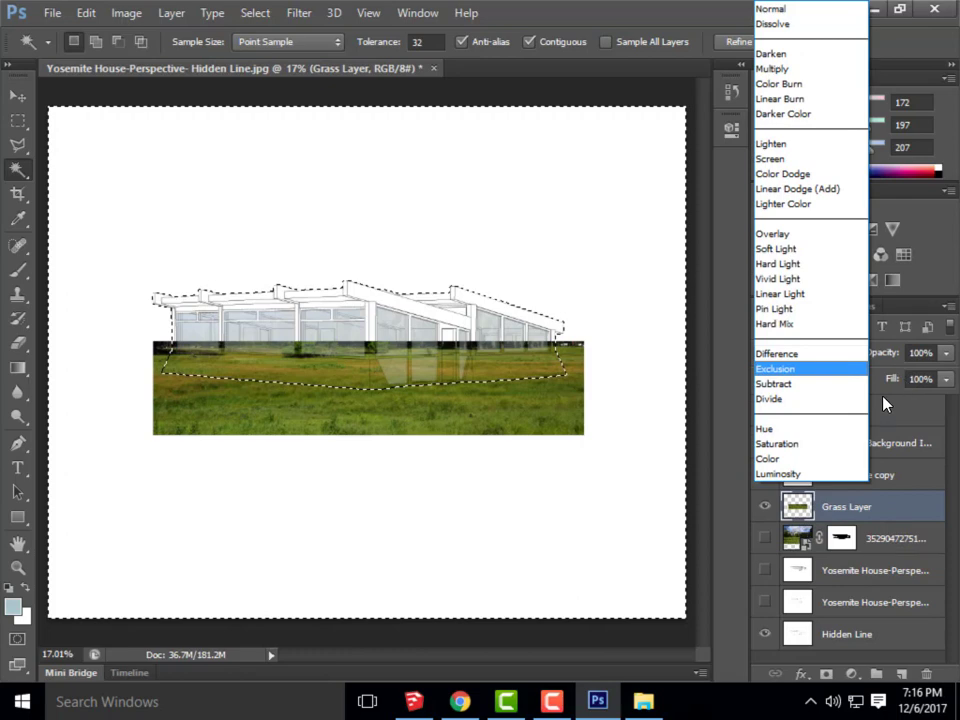
click(884, 403)
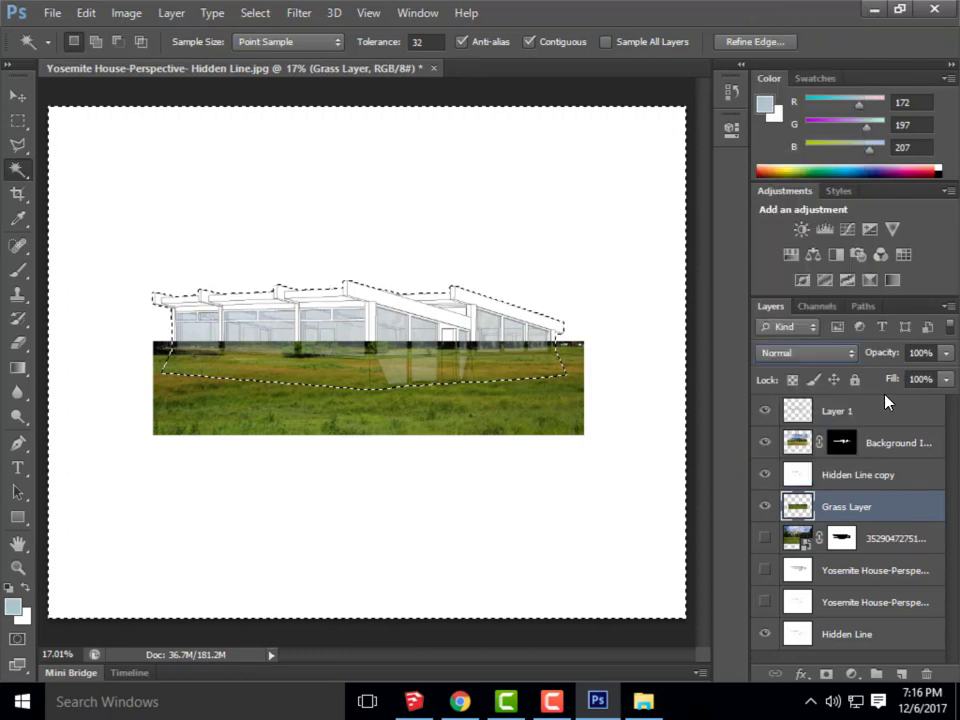
click(827, 674)
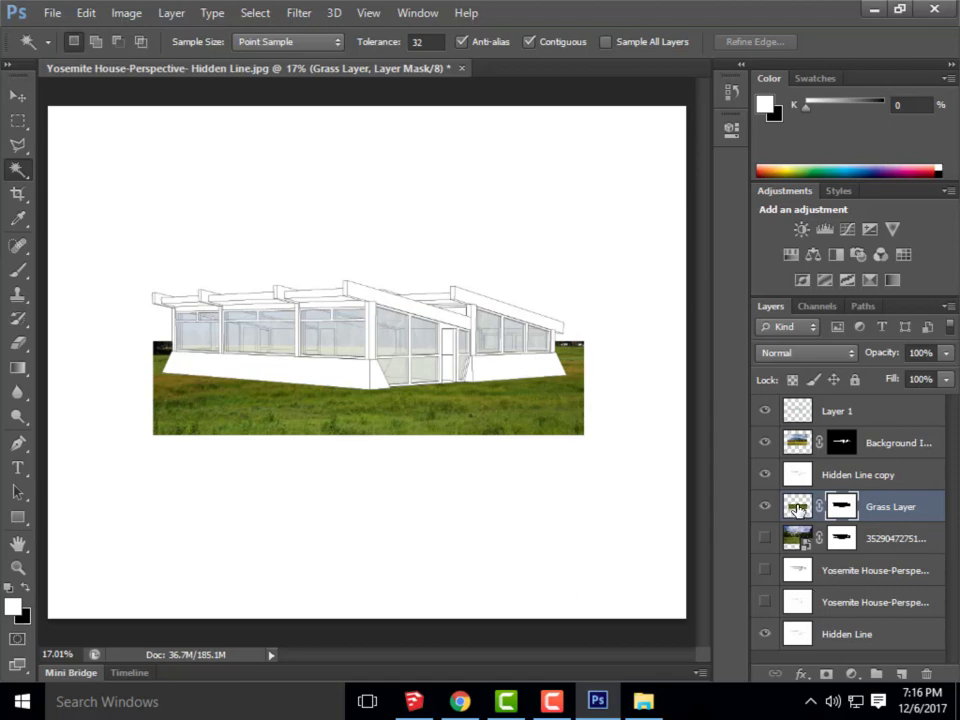
click(798, 506)
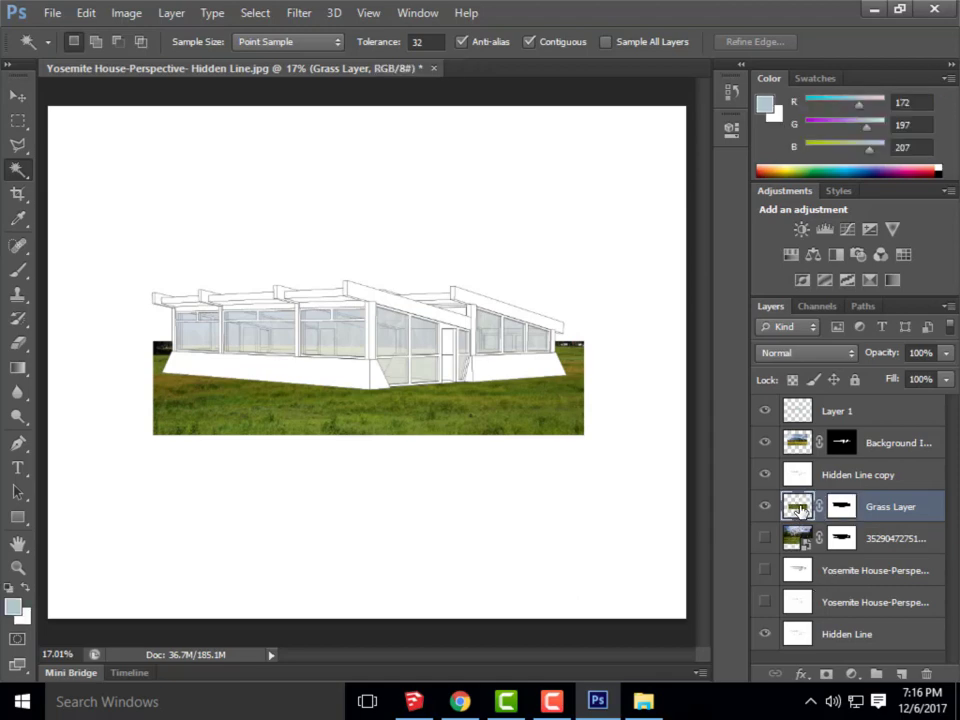
Activate the Clone Stamp tool for working on the Grass Layer along the house's base
scroll(262, 428, up, 3)
scroll(206, 341, up, 2)
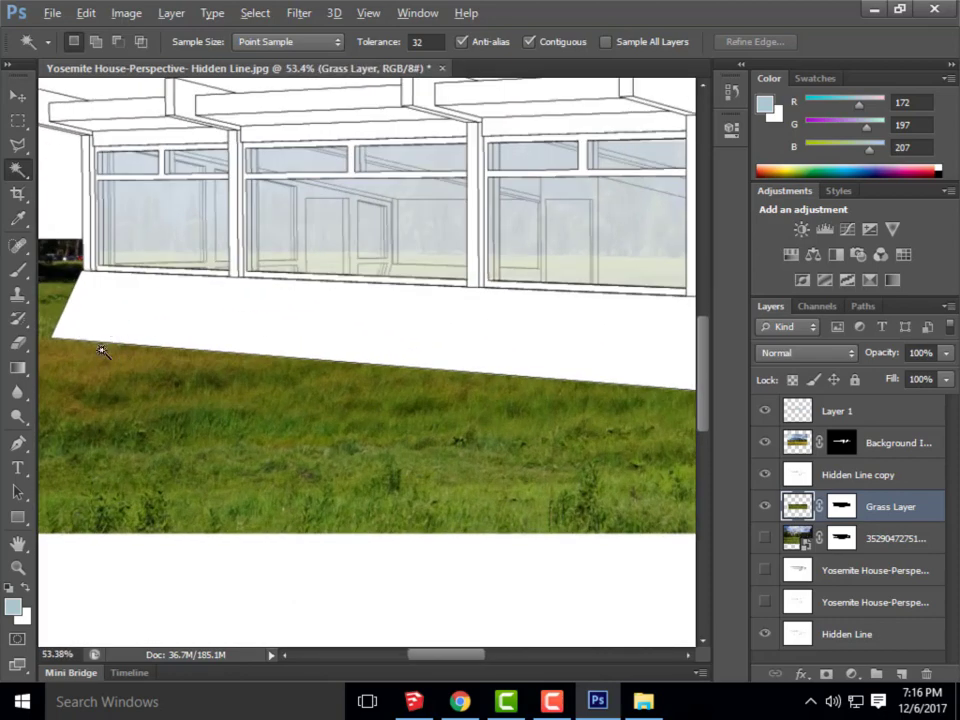
scroll(104, 356, down, 1)
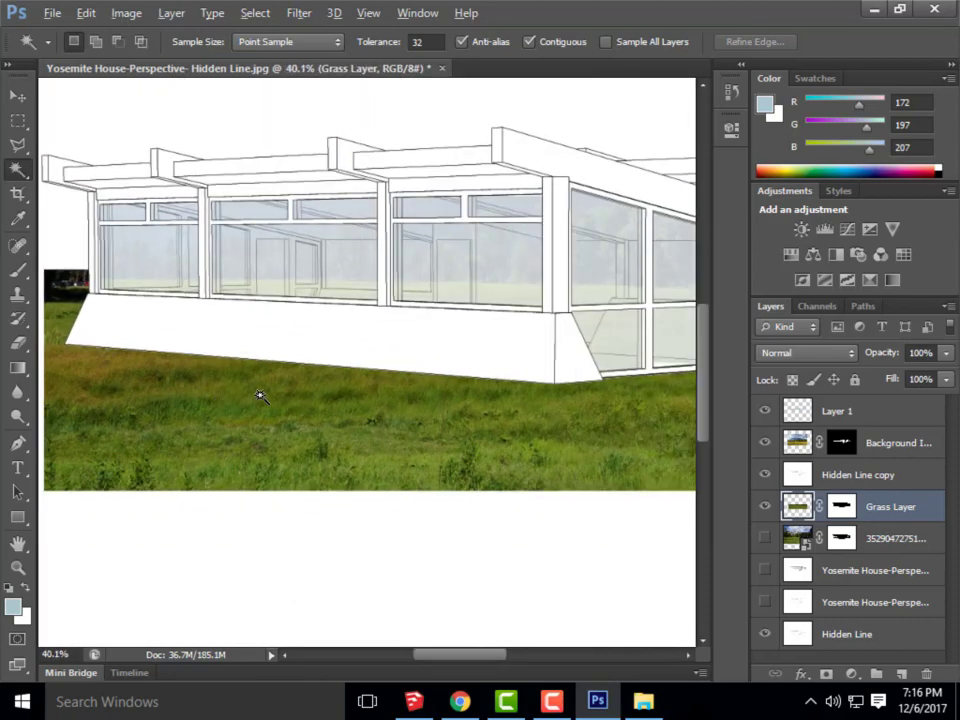
scroll(193, 381, up, 1)
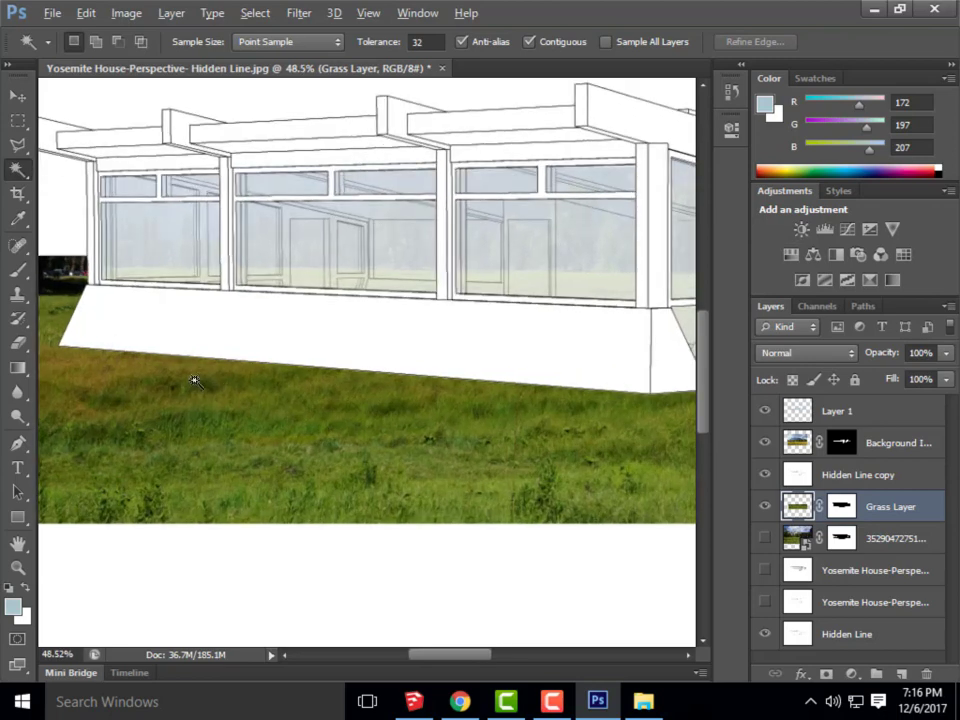
click(25, 304)
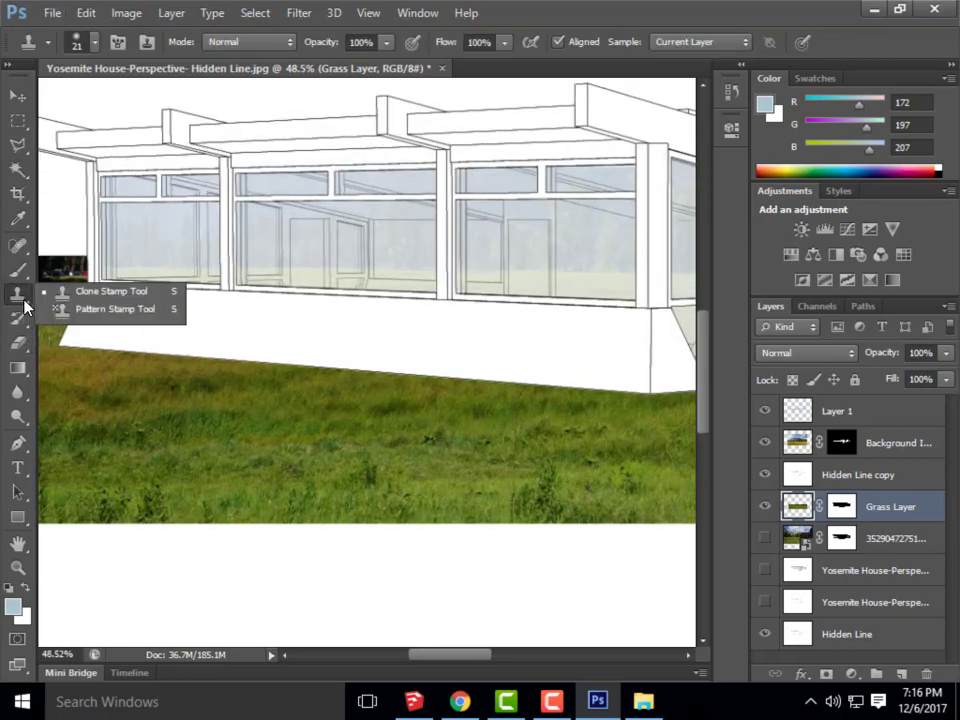
click(108, 300)
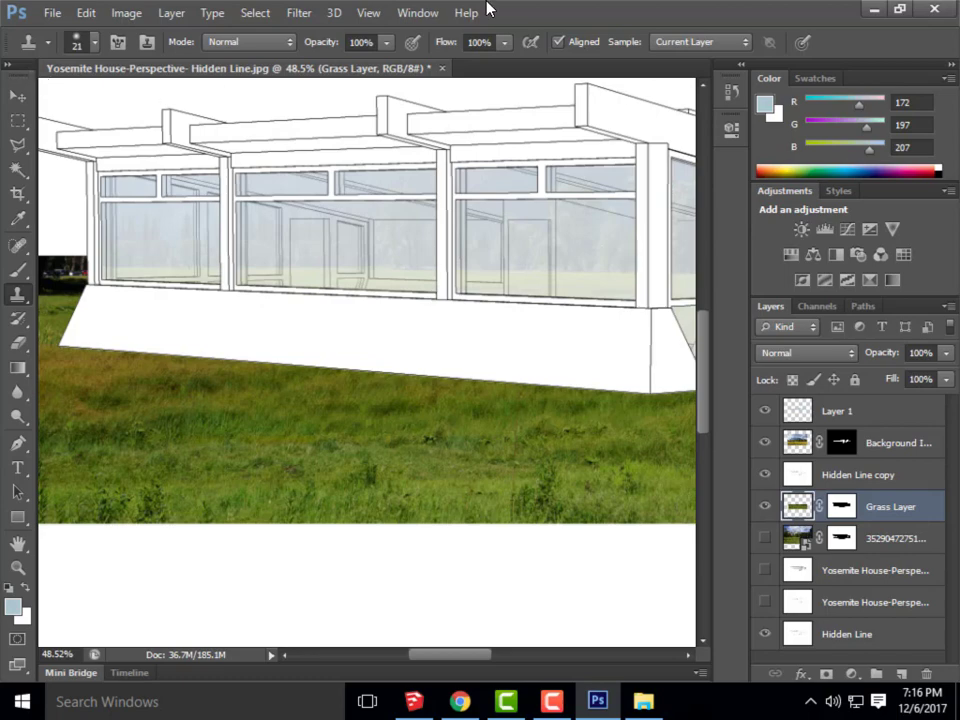
Save the composite as a layered Photoshop file named "Yosemite House-Perspective- Final" in the Week 17B-Content folder
click(52, 13)
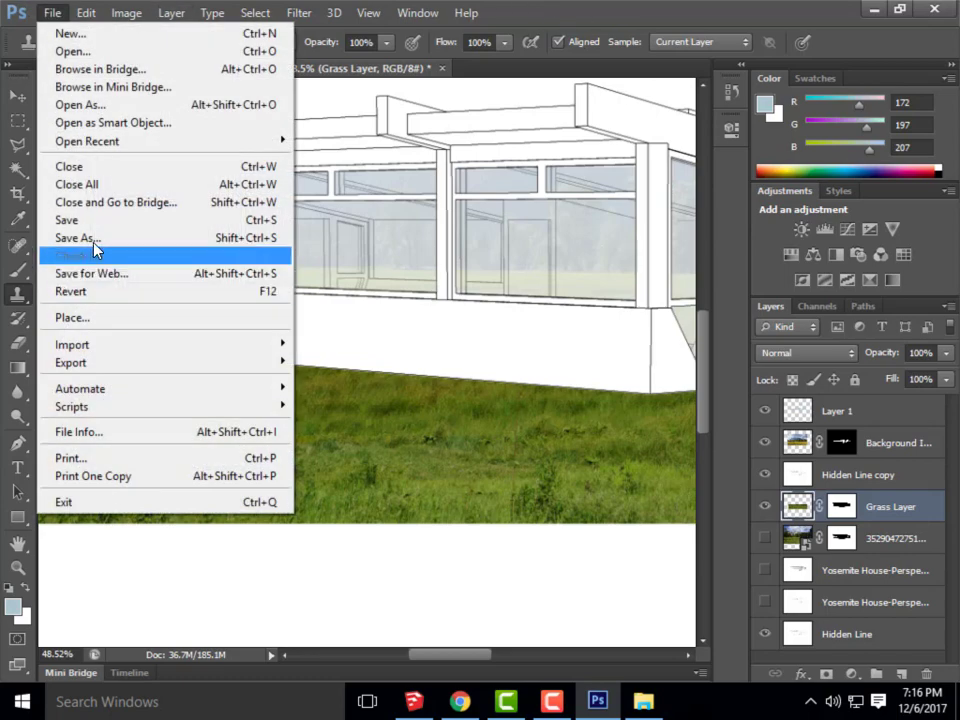
click(95, 248)
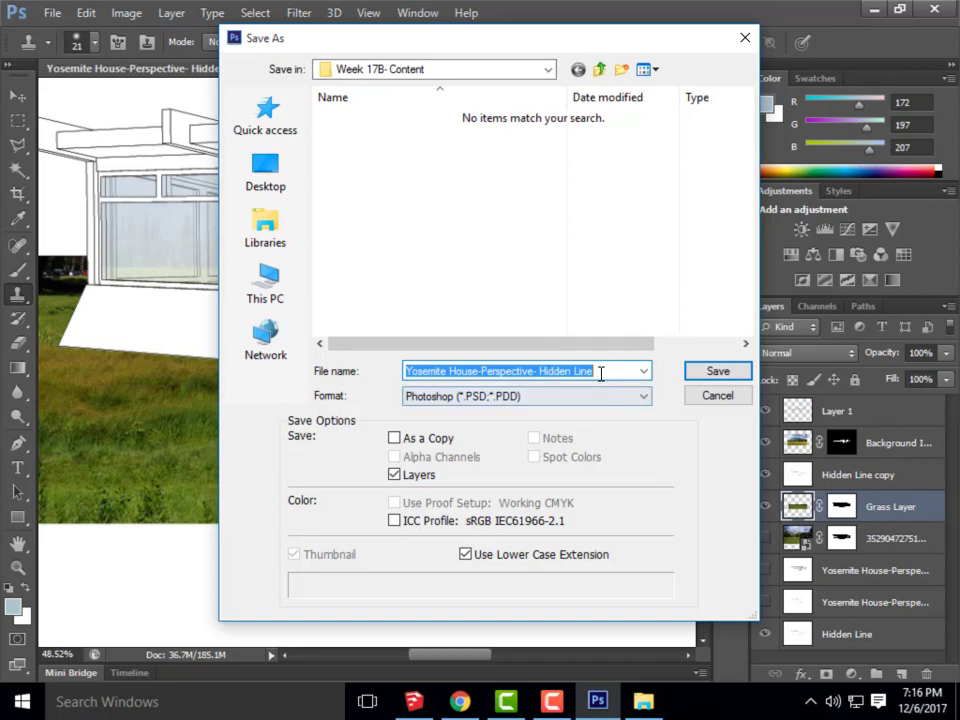
drag(600, 373, 560, 373)
key(BackSpace)
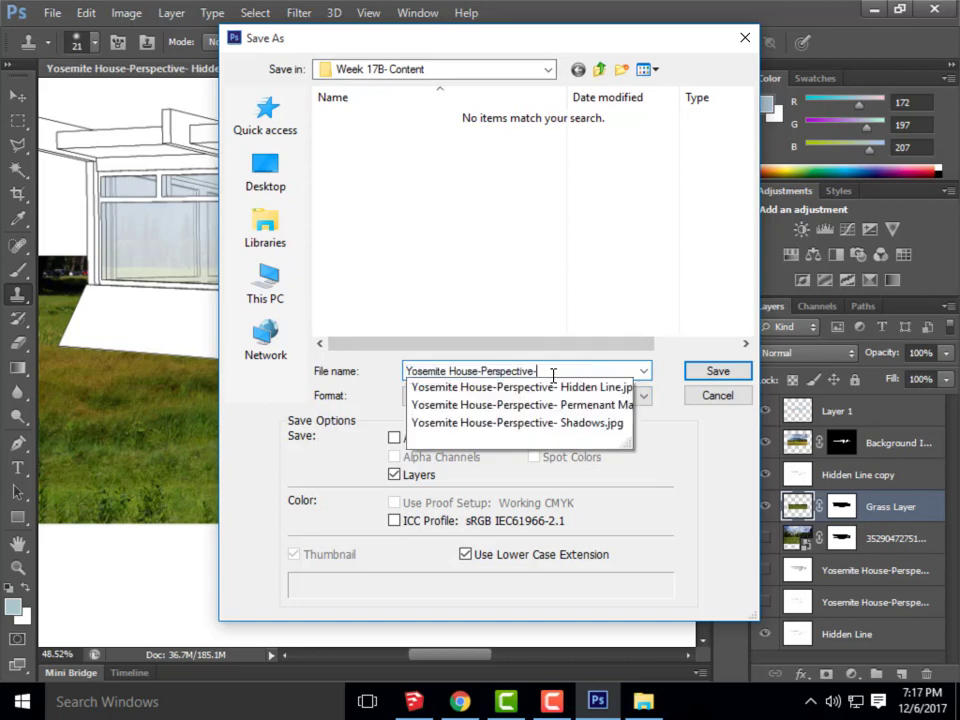
text(H)
key(BackSpace)
key(BackSpace)
text(Firs)
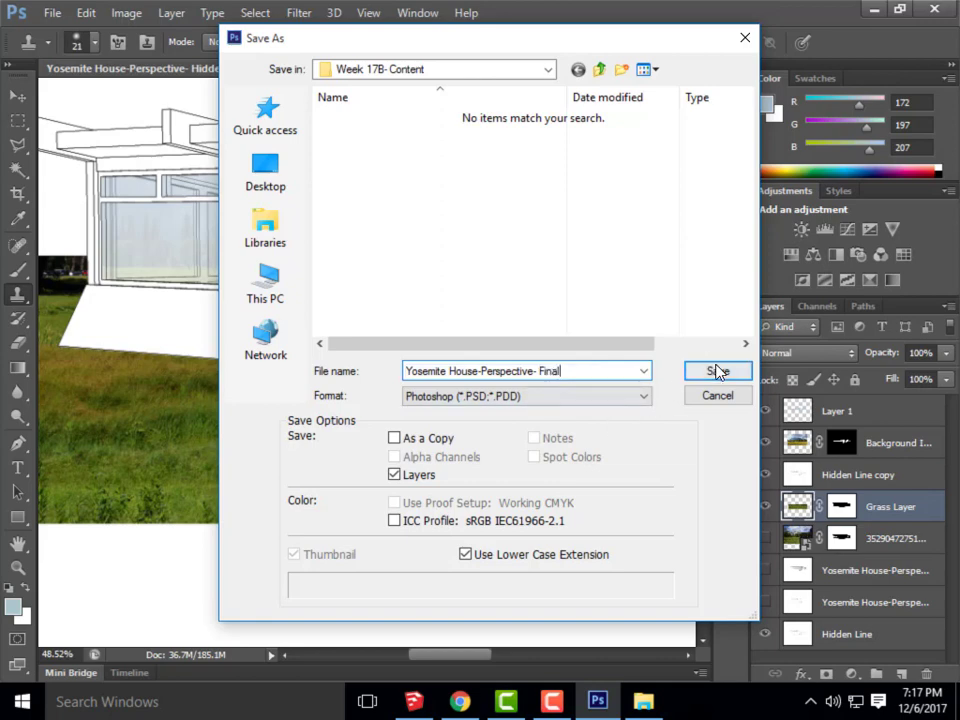
text(l)
click(718, 371)
click(705, 210)
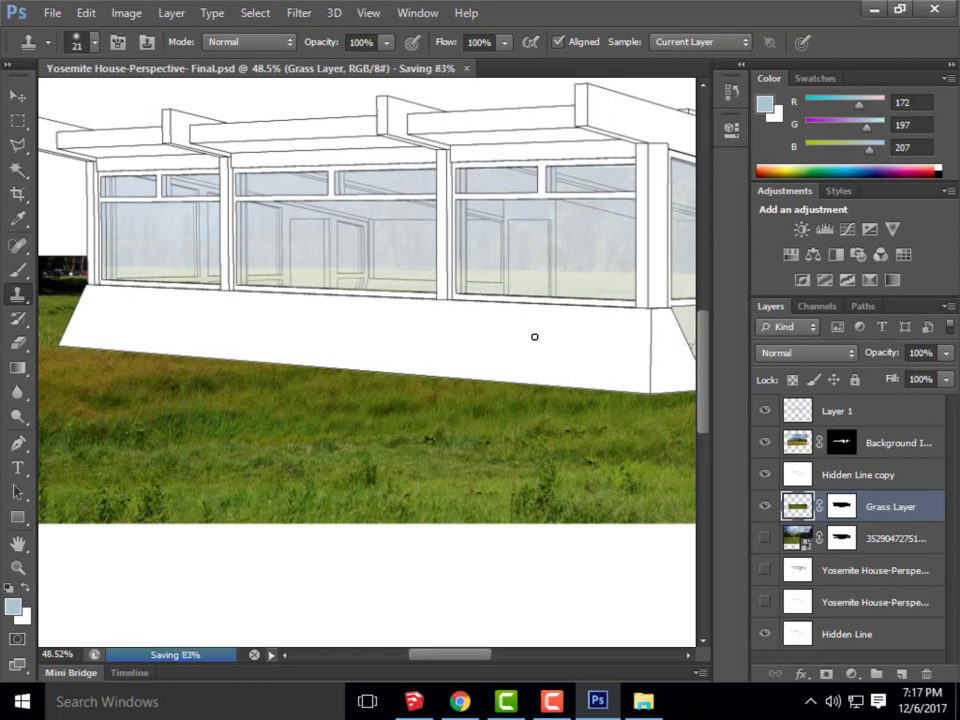
Choose the 134 px grass-shaped brush tip for the Clone Stamp
click(96, 43)
scroll(212, 215, down, 5)
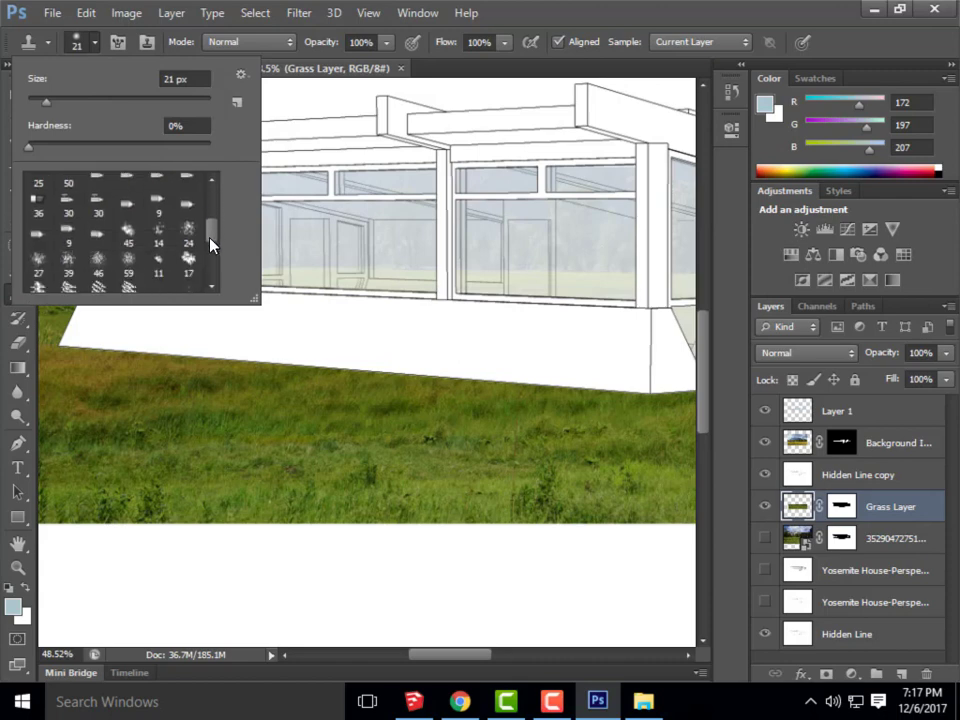
click(189, 227)
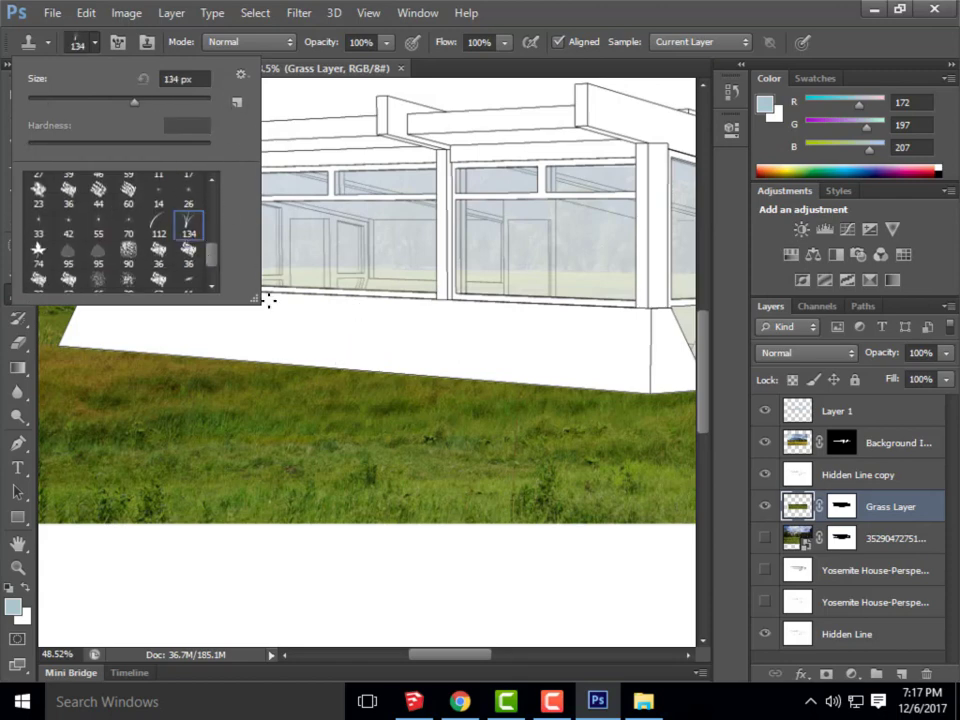
key(Return)
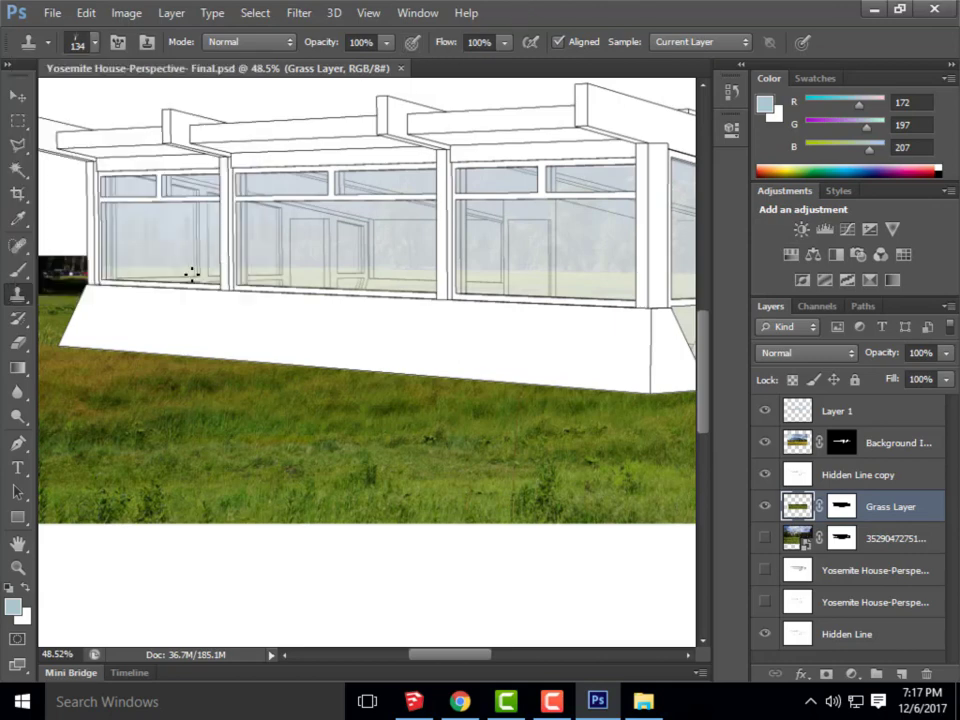
Sample grass from the meadow and try cloning it over the left end of the house's base on the Grass Layer
key(alt)
alt+click(425, 445)
scroll(305, 483, down, 3)
scroll(165, 420, up, 5)
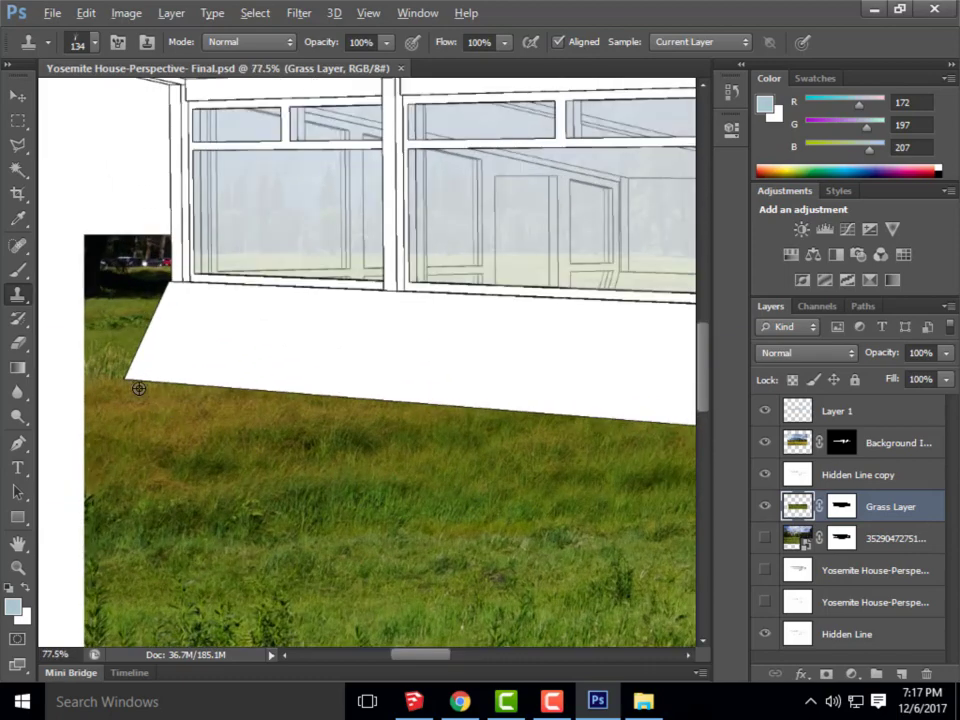
scroll(124, 382, down, 3)
scroll(124, 382, down, 2)
scroll(140, 398, up, 2)
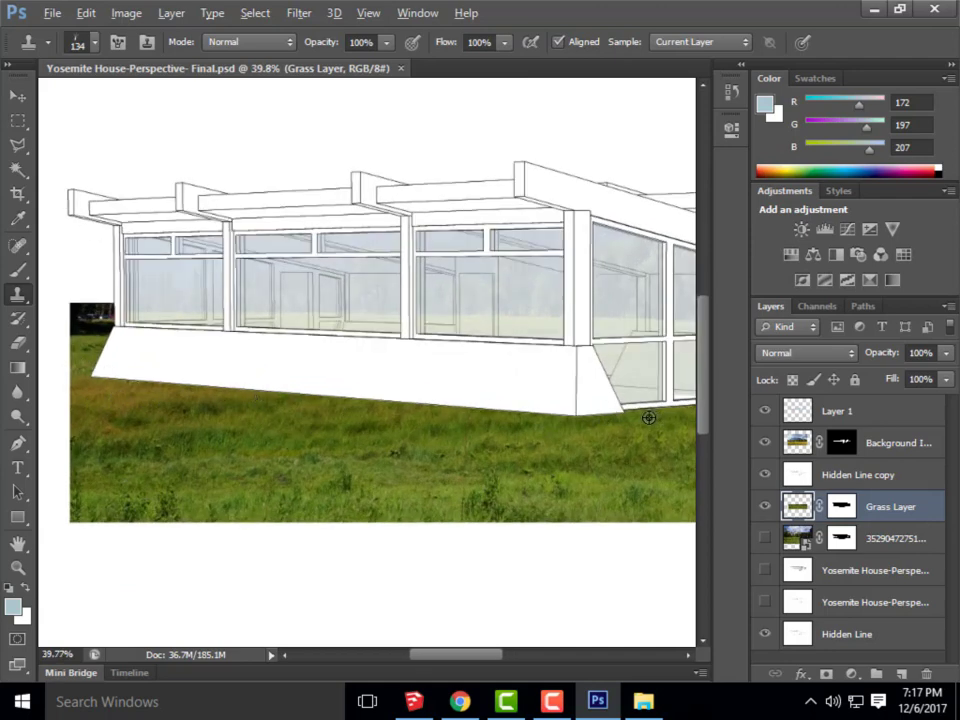
scroll(96, 315, up, 3)
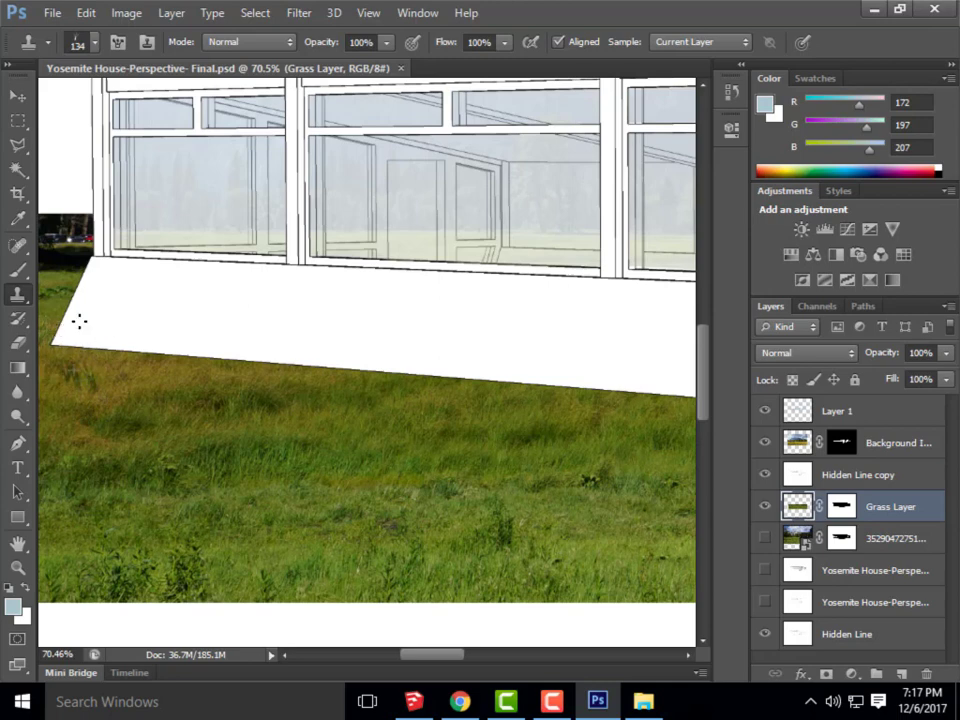
drag(78, 327, 182, 375)
Try cloning grass over the base with the Grass Layer moved to the top, and try the layer beneath the hidden photo layer
drag(881, 519, 800, 468)
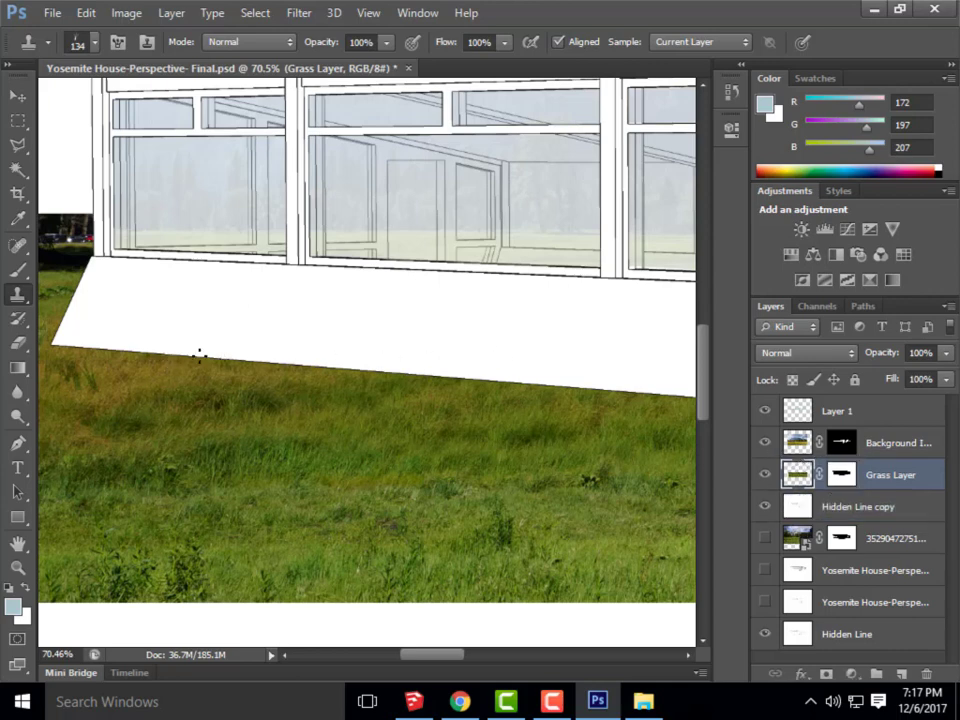
drag(797, 476, 797, 405)
drag(117, 355, 116, 352)
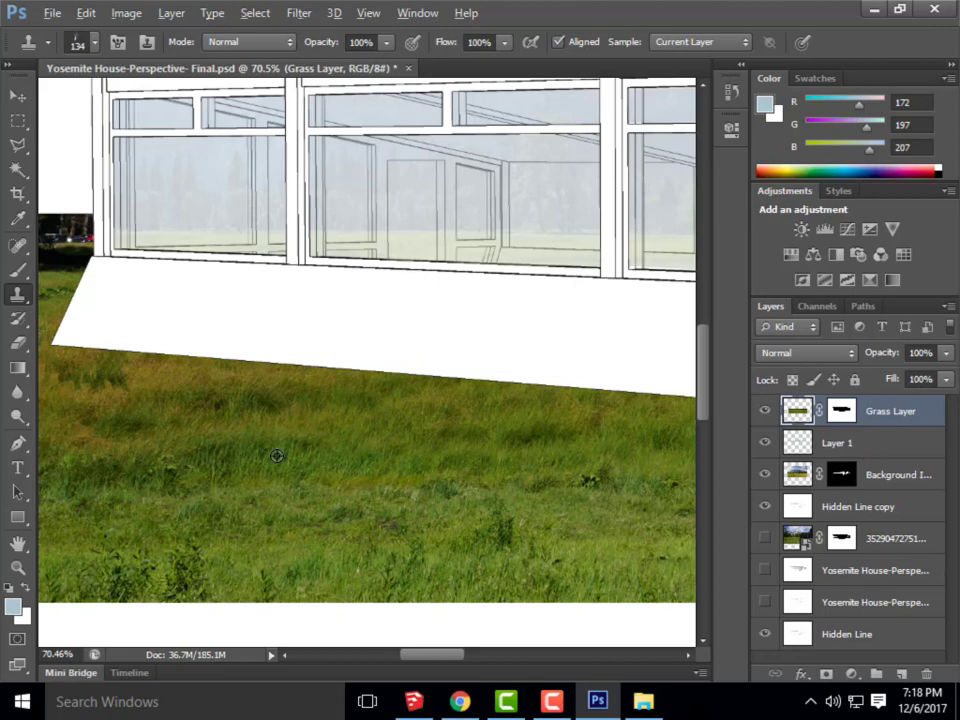
scroll(278, 455, down, 3)
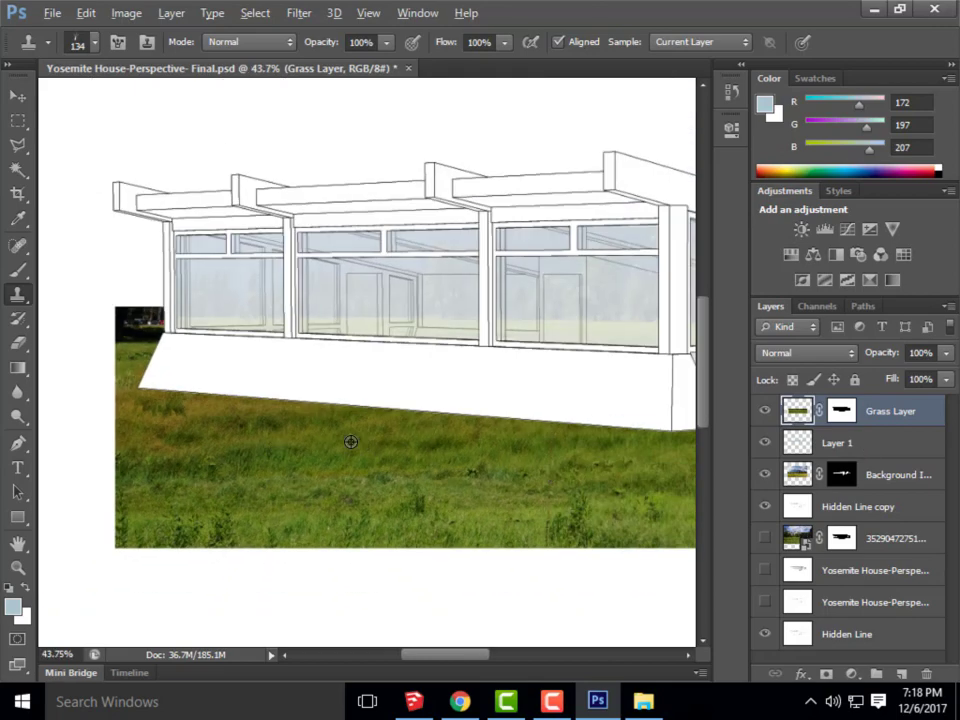
scroll(335, 437, up, 1)
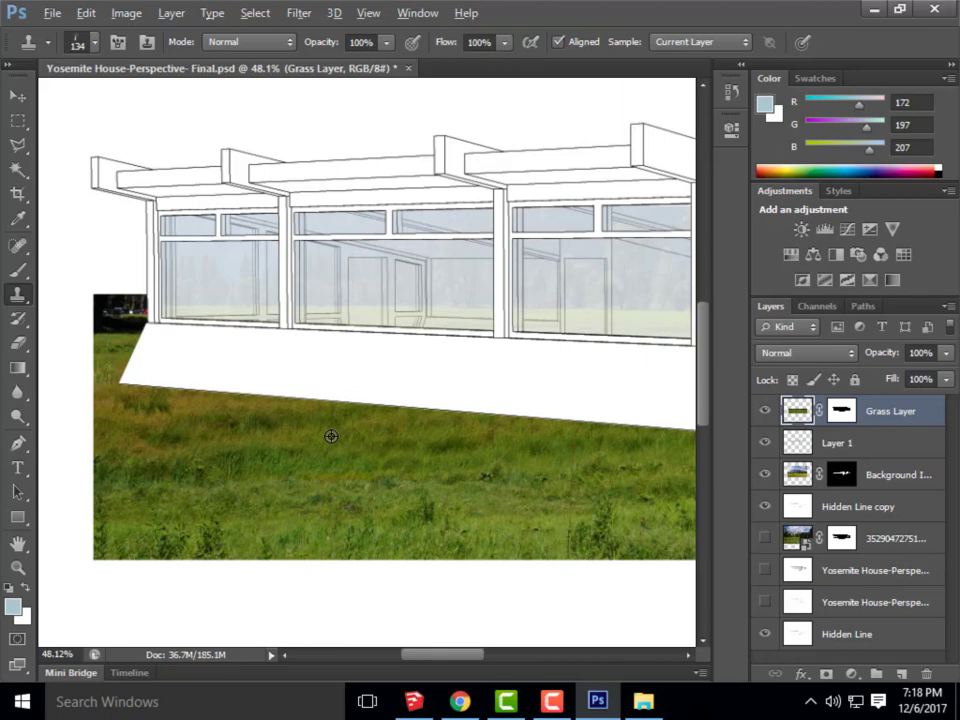
key(alt)
drag(835, 418, 797, 553)
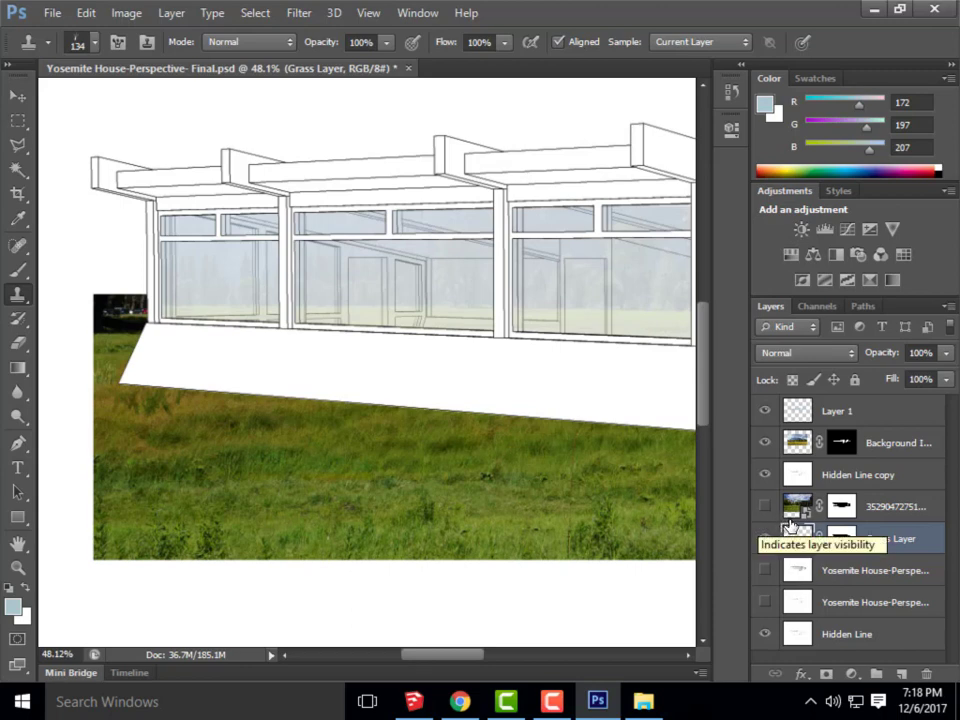
Undo the Grass Layer's reordering and trial strokes, returning it to its masked state beneath Hidden Line copy
key(ctrl+shift+bracketright)
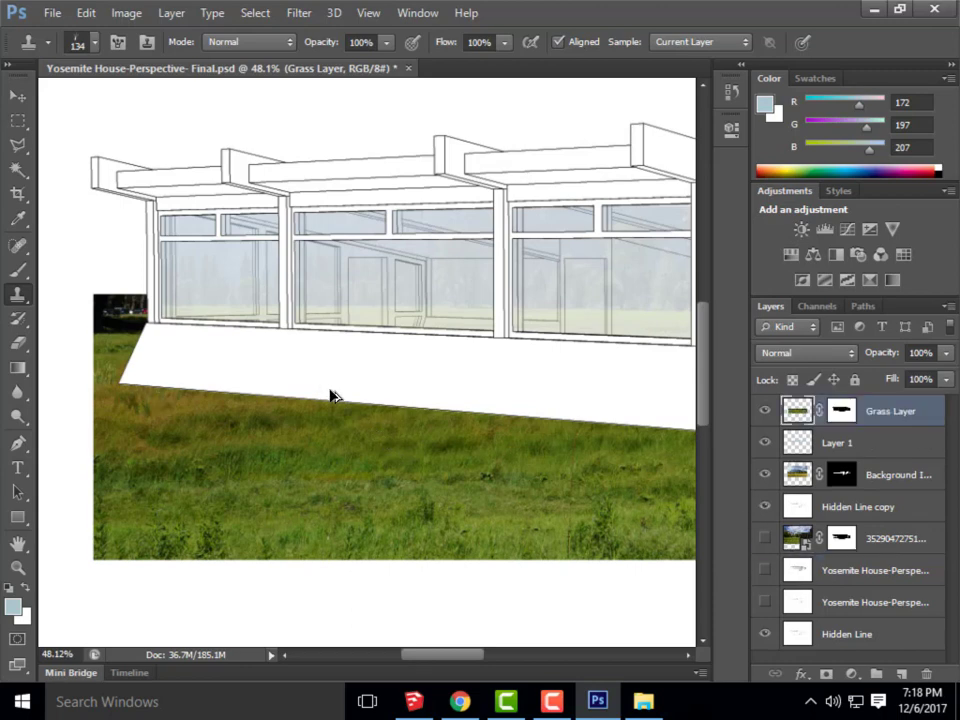
key(ctrl+bracketleft)
key(ctrl+bracketleft)
key(ctrl+bracketleft)
key(ctrl+z)
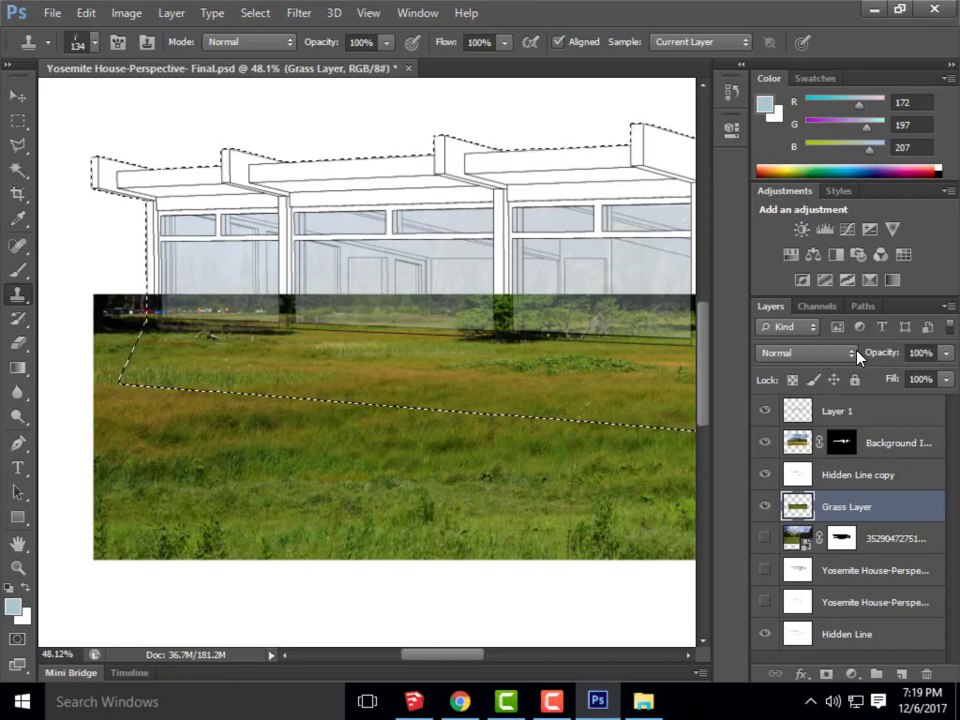
click(85, 12)
click(165, 51)
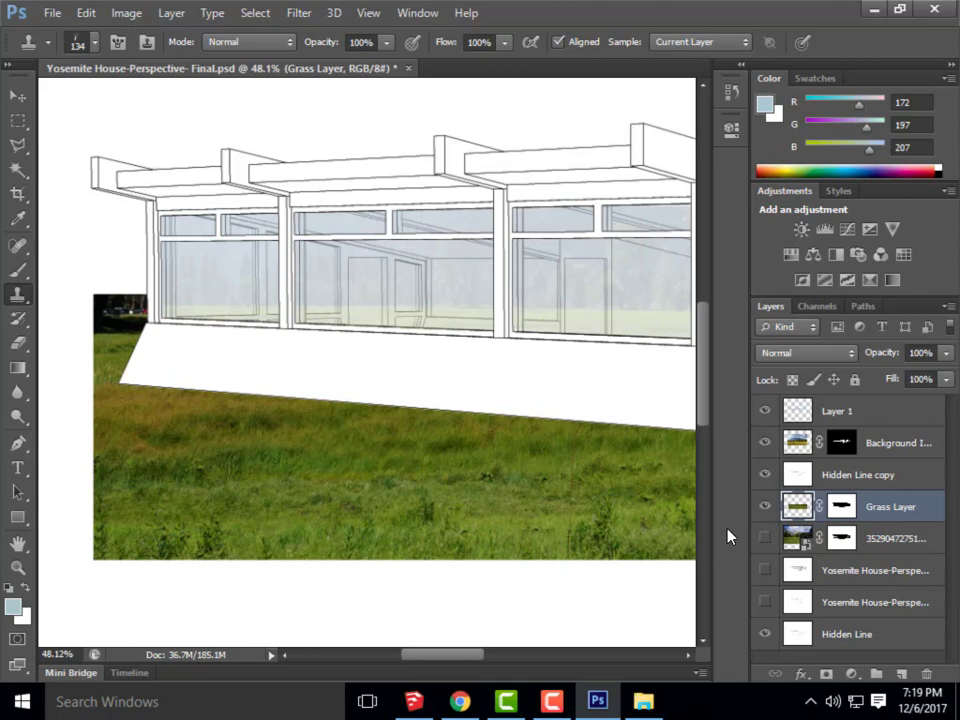
Add an empty layer above the Grass Layer, sample grass from the Grass Layer, and make the new layer active
click(902, 675)
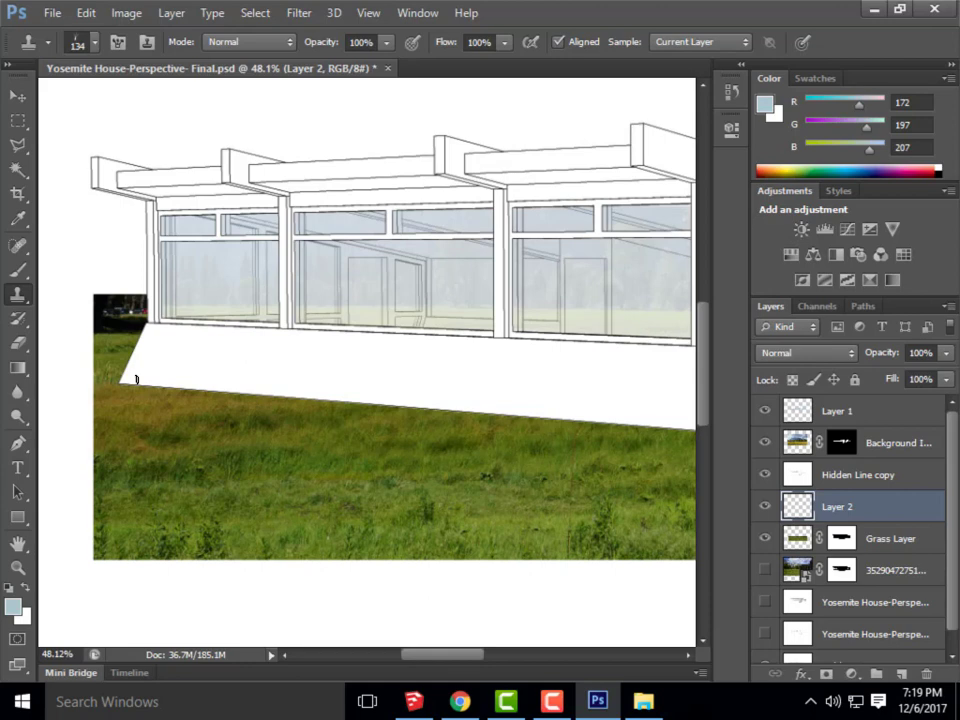
click(790, 540)
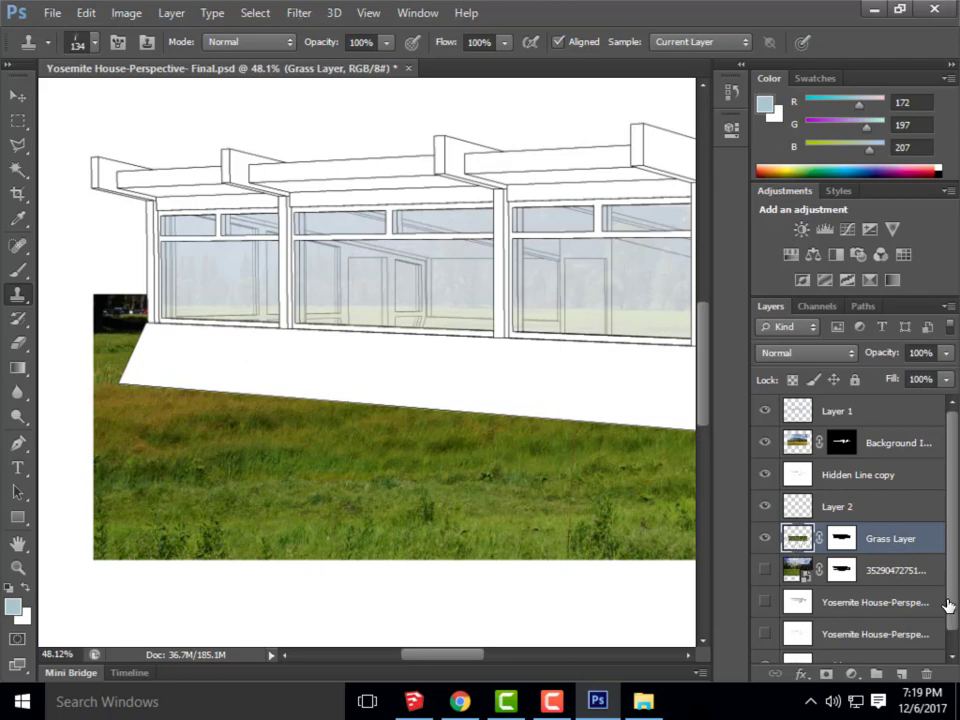
click(840, 507)
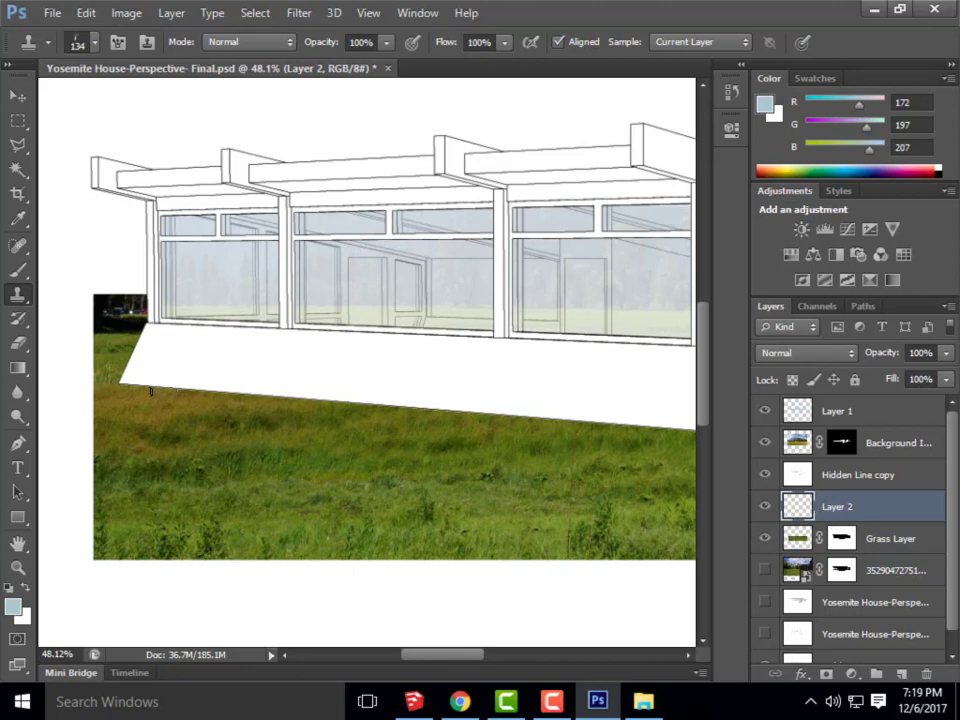
Undo a trial grass stroke at the base's left corner and set the grass brush size to 90 px
drag(151, 390, 182, 378)
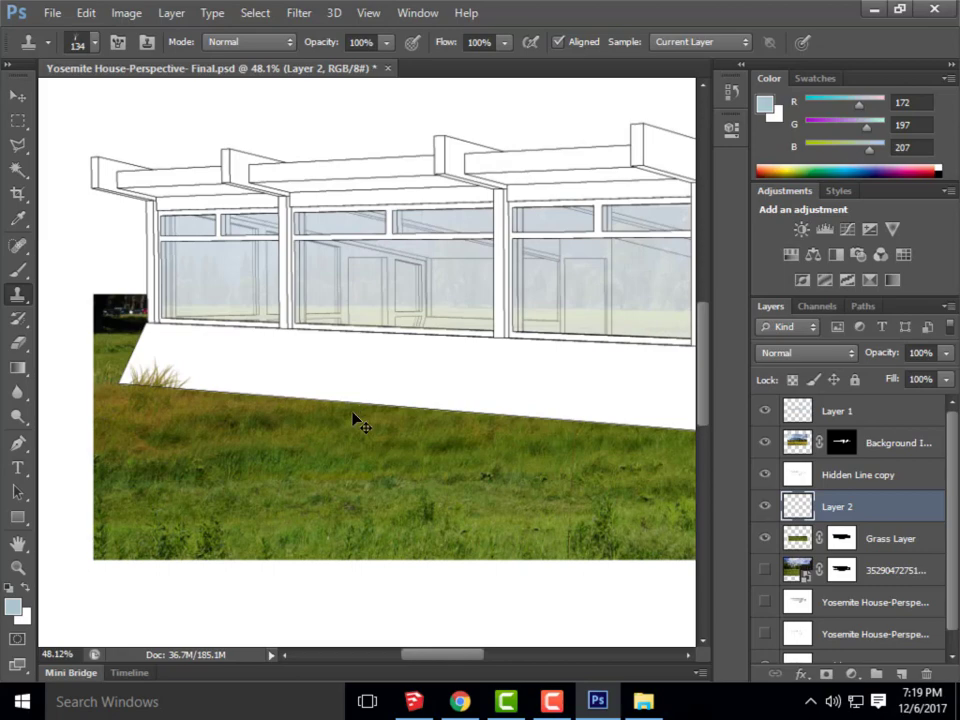
key(ctrl+z)
click(94, 45)
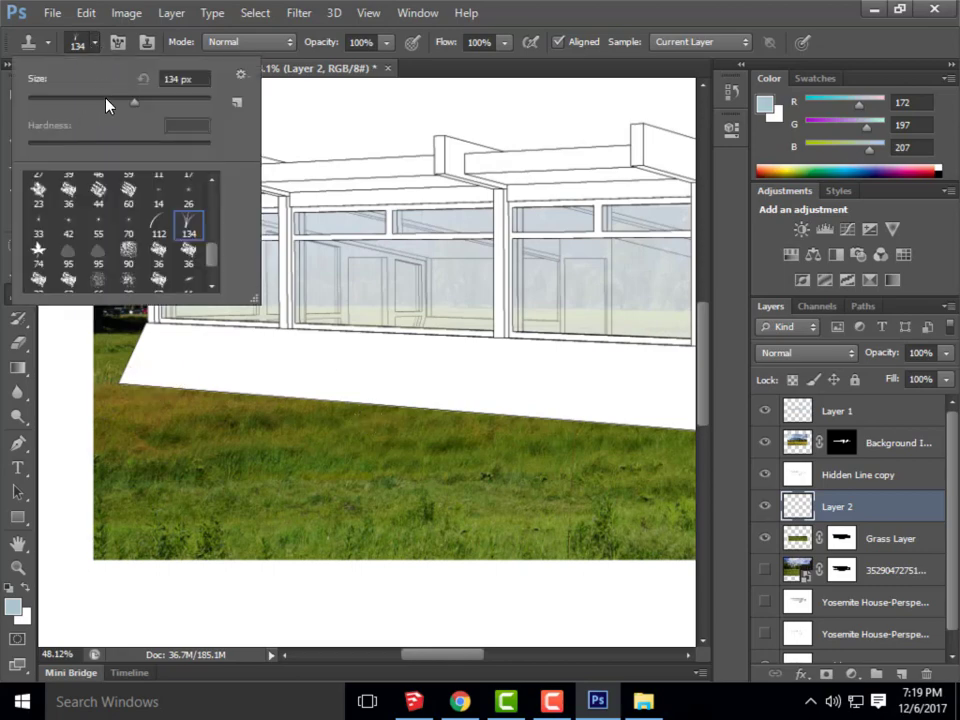
key(Return)
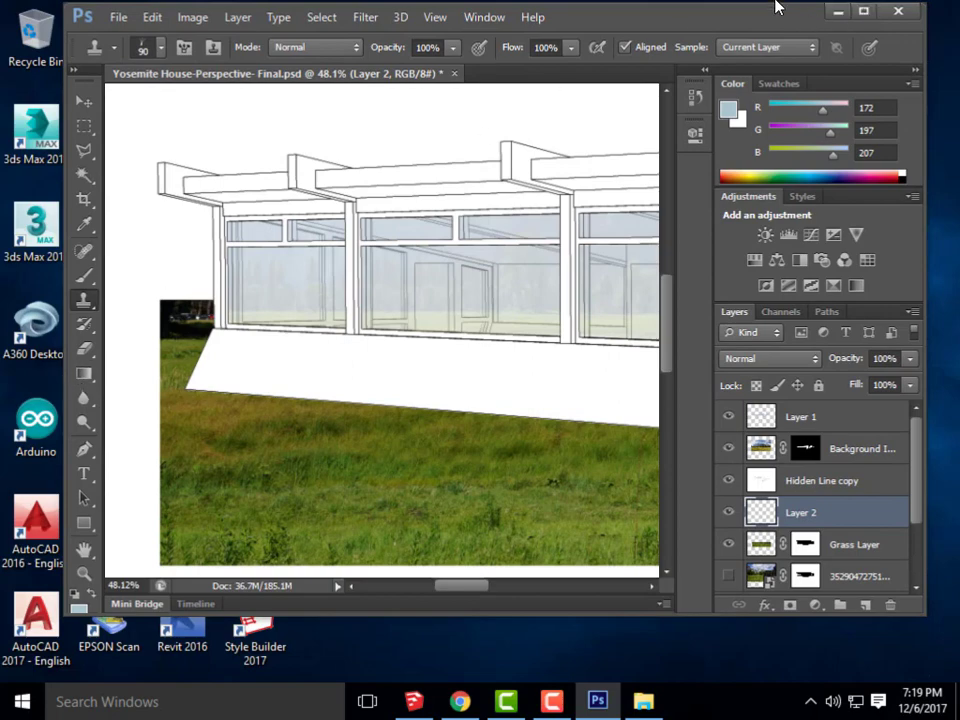
click(873, 17)
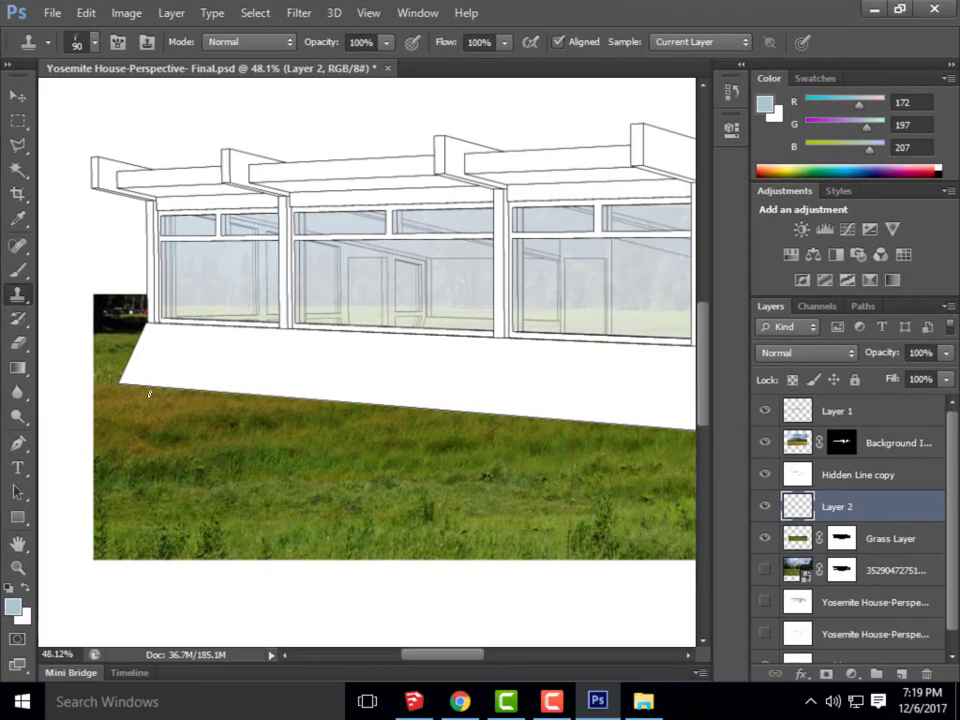
Clone short grass tufts over the left corner of the house's base on Layer 2, resampling from the Grass Layer
mouse_move(120, 390)
mouse_down()
mouse_move(145, 382)
mouse_move(121, 390)
mouse_up()
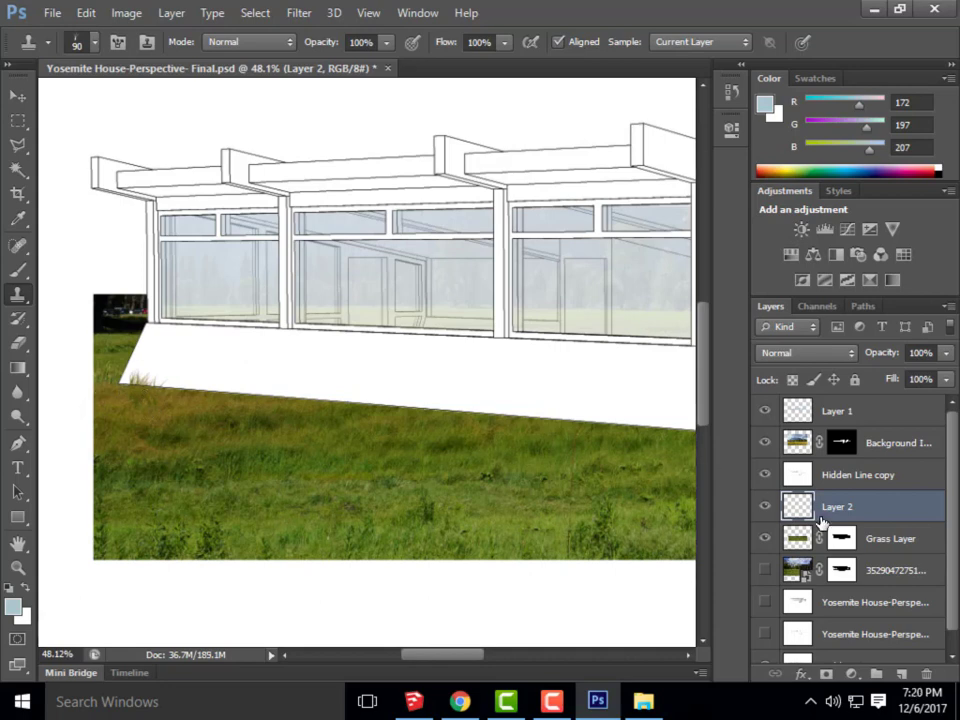
click(820, 537)
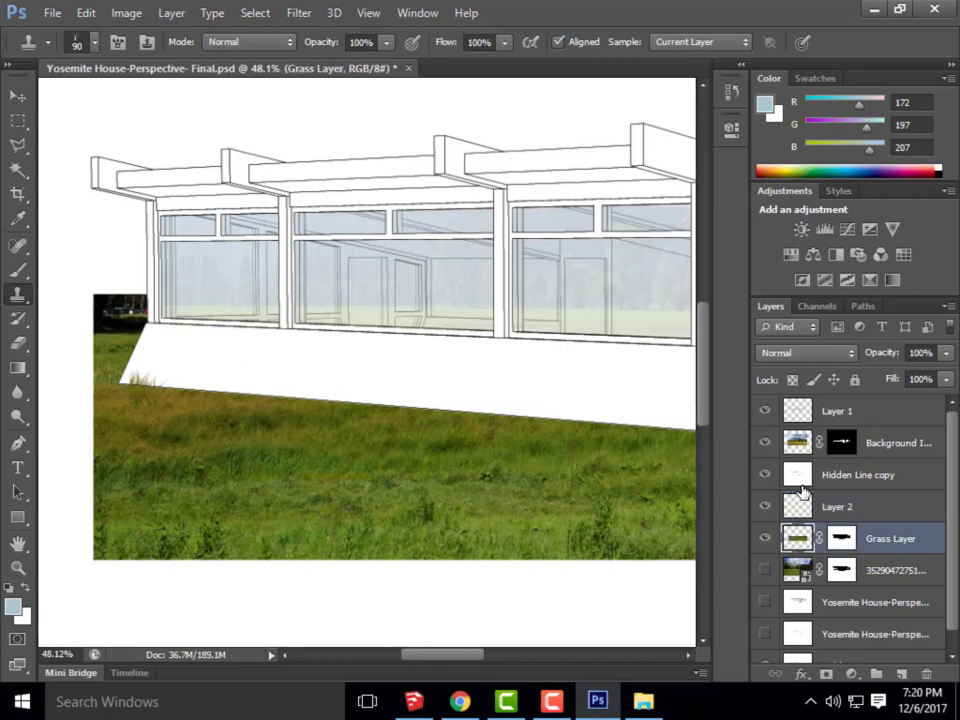
key(alt+bracketright)
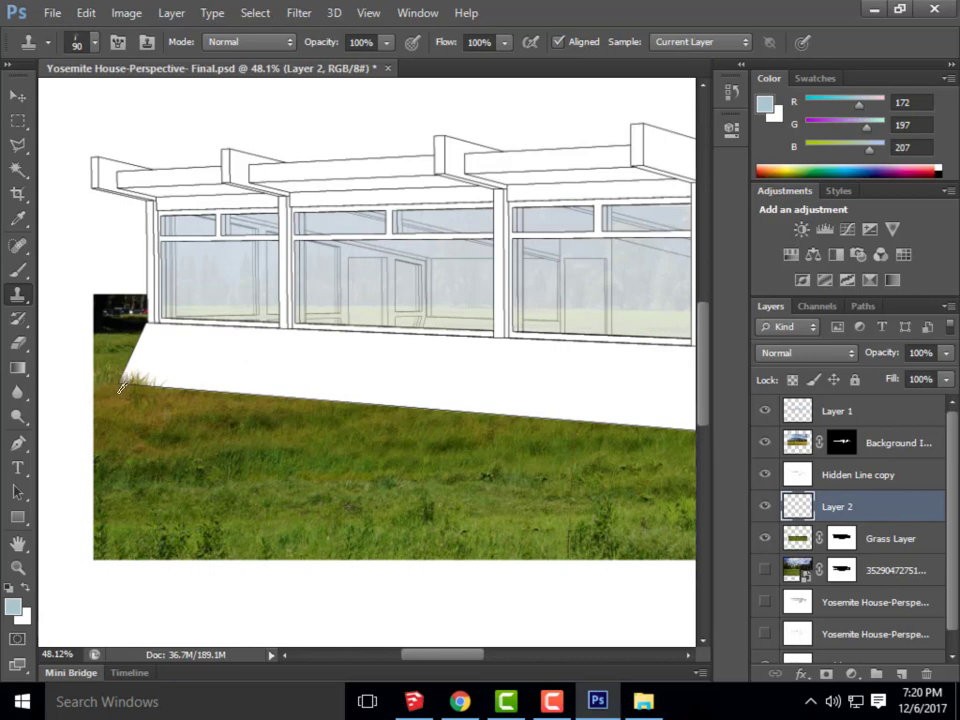
mouse_move(121, 388)
mouse_down()
mouse_move(186, 395)
mouse_move(176, 388)
mouse_move(124, 418)
mouse_up()
key(alt)
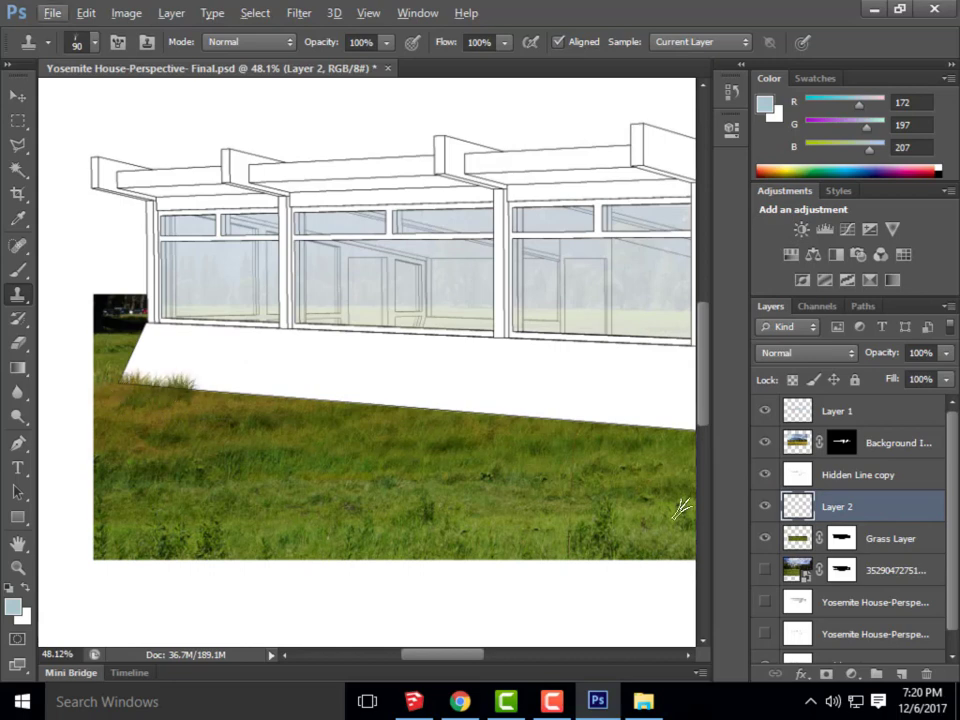
Resample the Grass Layer and clone a row of grass blades along the base's long front edge on Layer 2
key(alt+bracketleft)
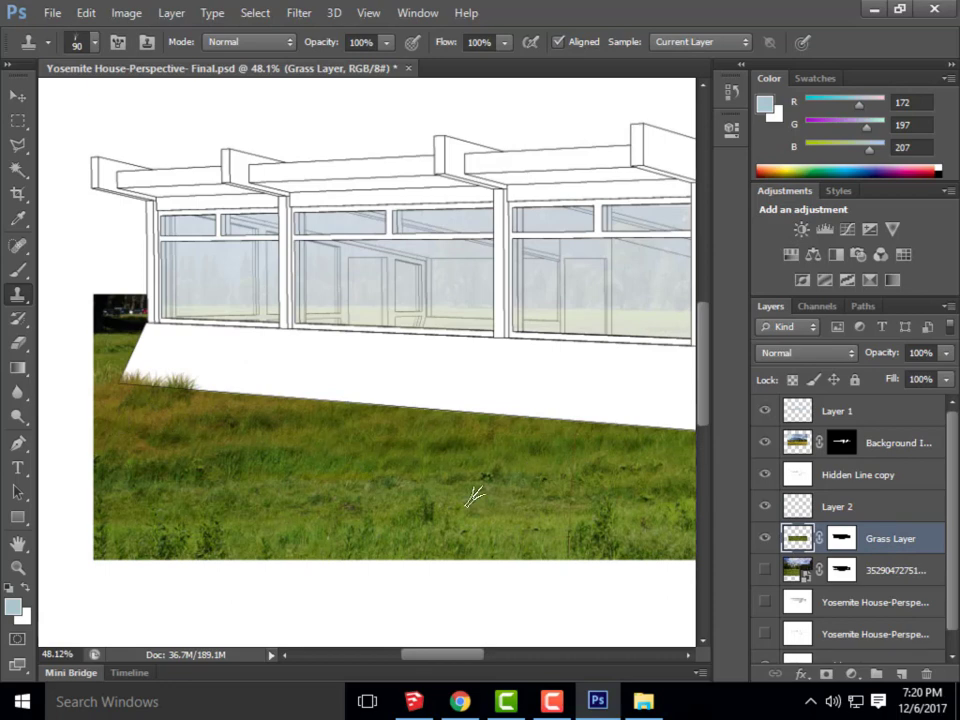
click(775, 510)
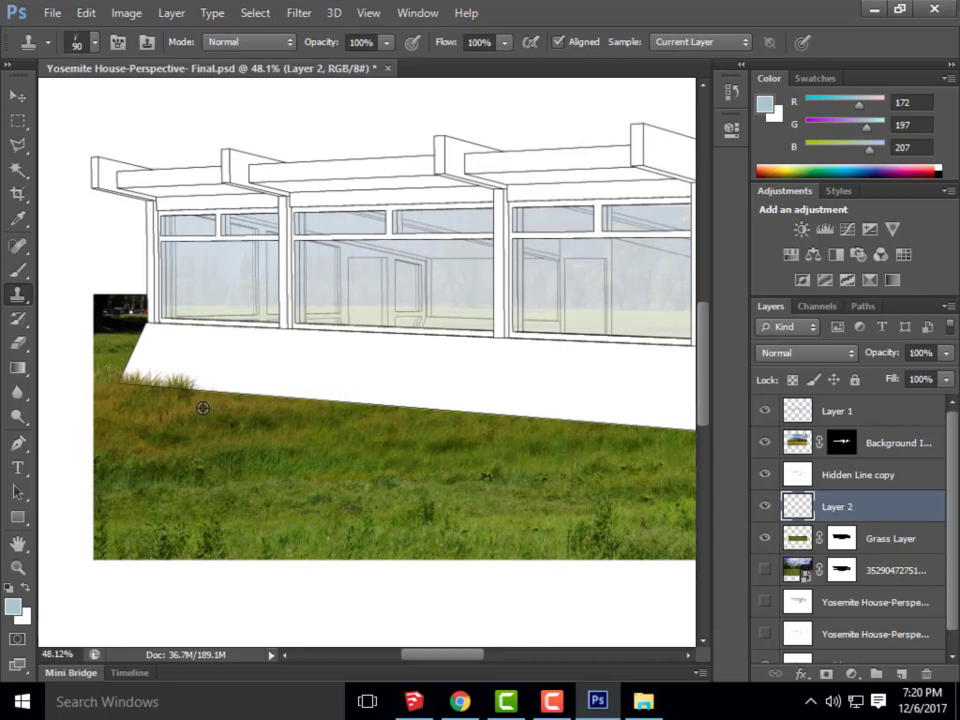
mouse_move(205, 398)
mouse_down()
mouse_move(372, 418)
mouse_move(291, 411)
mouse_move(369, 404)
mouse_move(620, 428)
mouse_up()
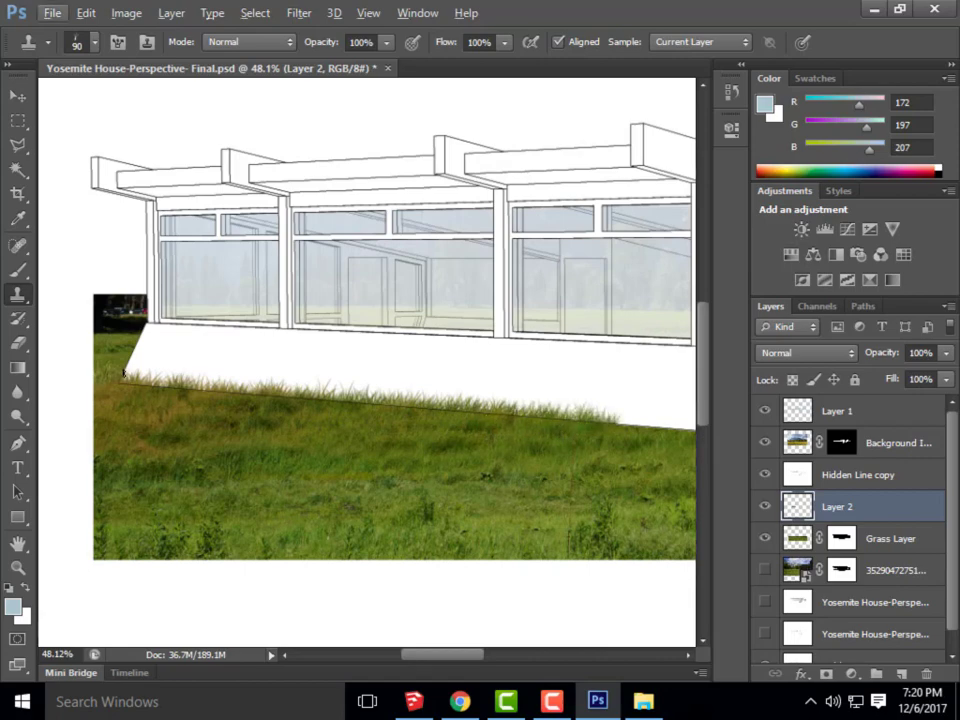
Extend the cloned grass blades past the base's front corner to the end of its short sloped side
scroll(144, 400, down, 5)
scroll(354, 422, up, 6)
scroll(354, 422, up, 2)
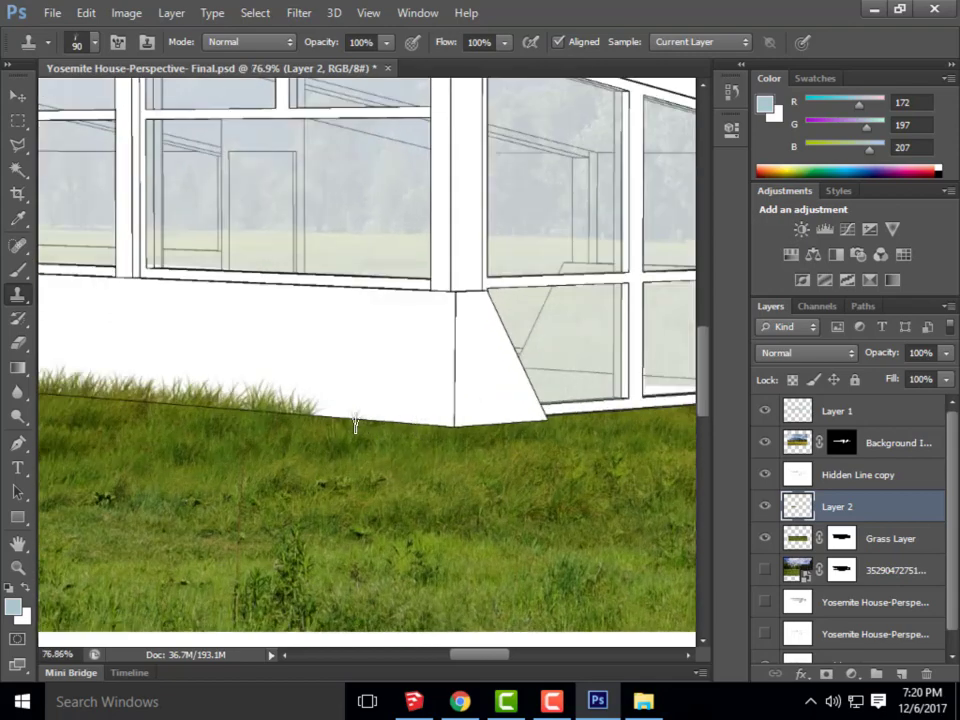
mouse_move(317, 428)
mouse_down()
mouse_move(476, 433)
mouse_move(541, 424)
mouse_up()
scroll(478, 466, down, 6)
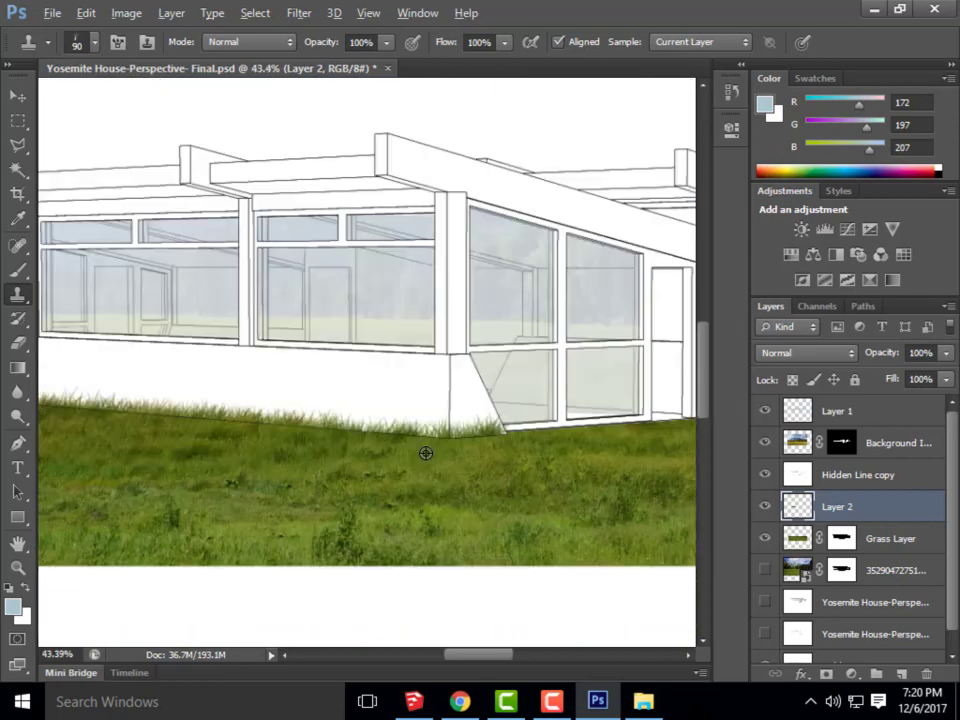
Enlarge the grass brush to 135 px and clone taller blades along the left part of the base's long front edge on Layer 2
scroll(388, 418, up, 3)
scroll(380, 396, up, 1)
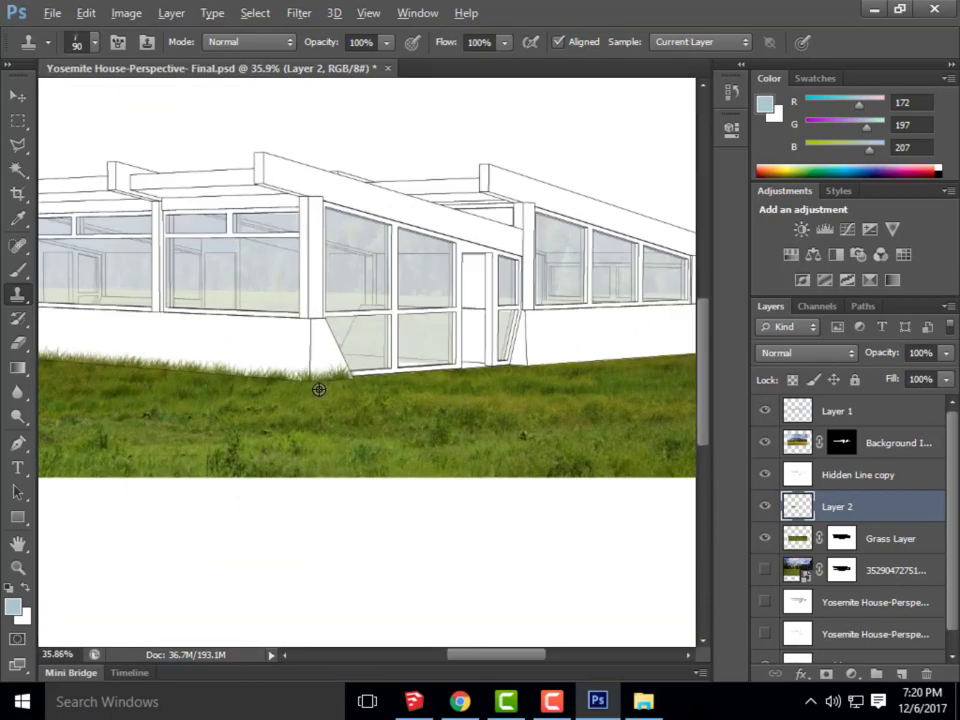
scroll(500, 390, down, 3)
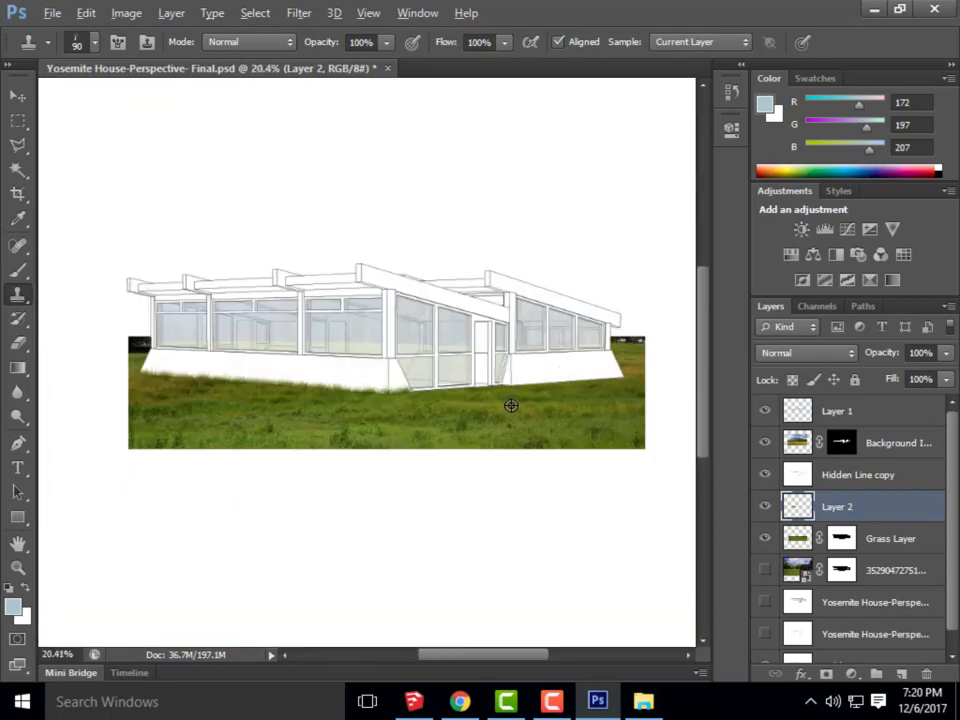
scroll(261, 395, up, 1)
scroll(261, 395, up, 1)
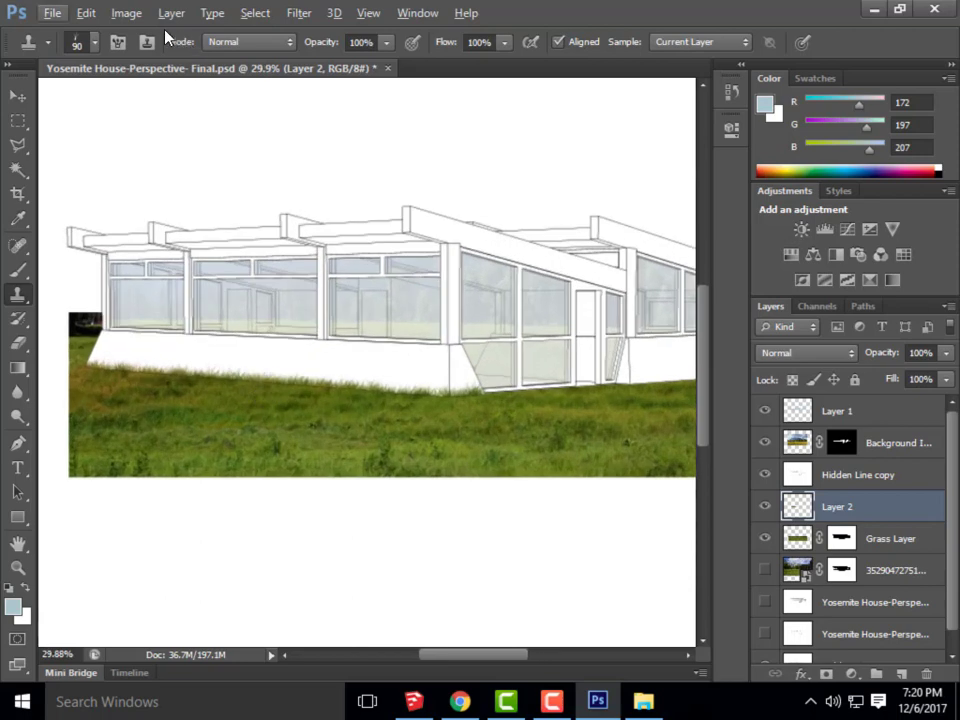
click(94, 44)
drag(129, 101, 139, 97)
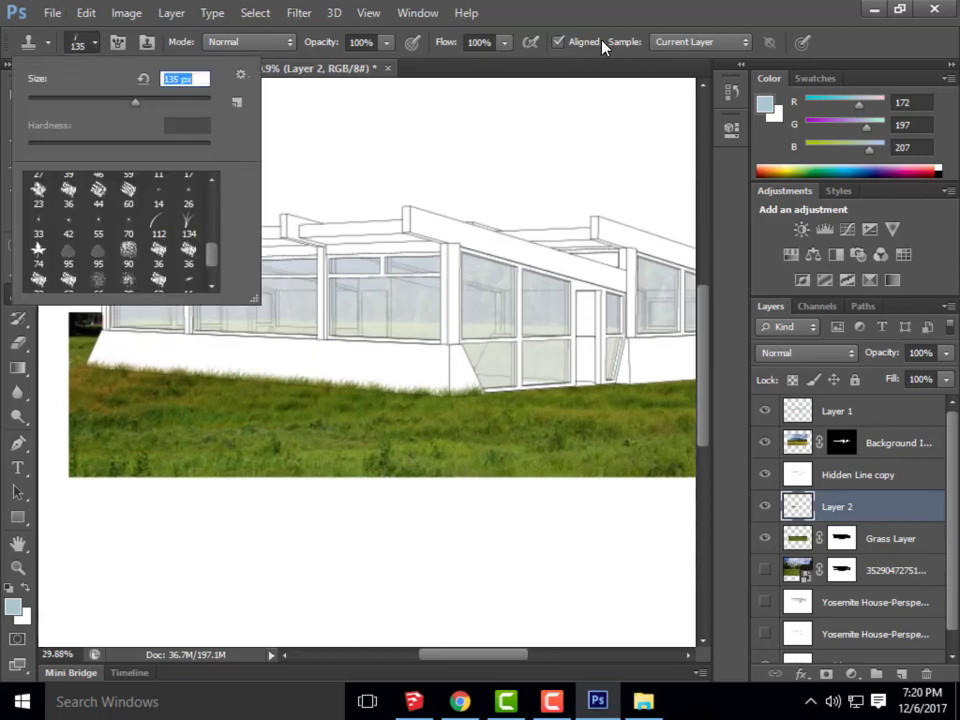
key(Return)
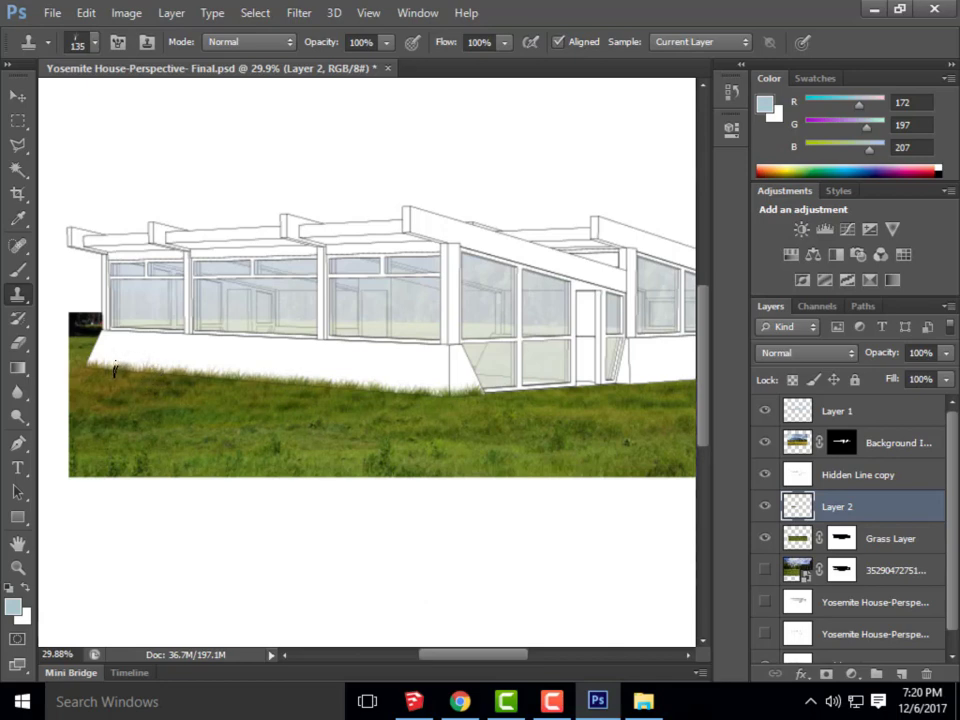
mouse_move(104, 367)
mouse_down()
mouse_move(231, 385)
mouse_move(311, 378)
mouse_move(397, 400)
mouse_up()
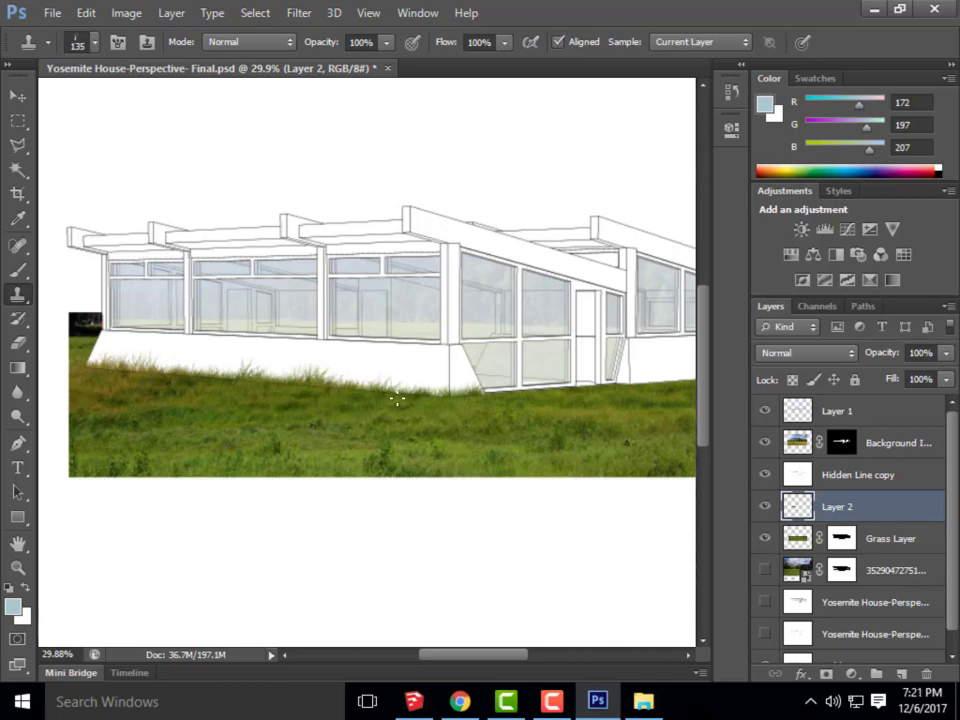
Set the grass brush to 71 px and clone blades along the glazed entrance and most of the right wing's base on Layer 2
scroll(263, 373, down, 3)
scroll(662, 394, up, 5)
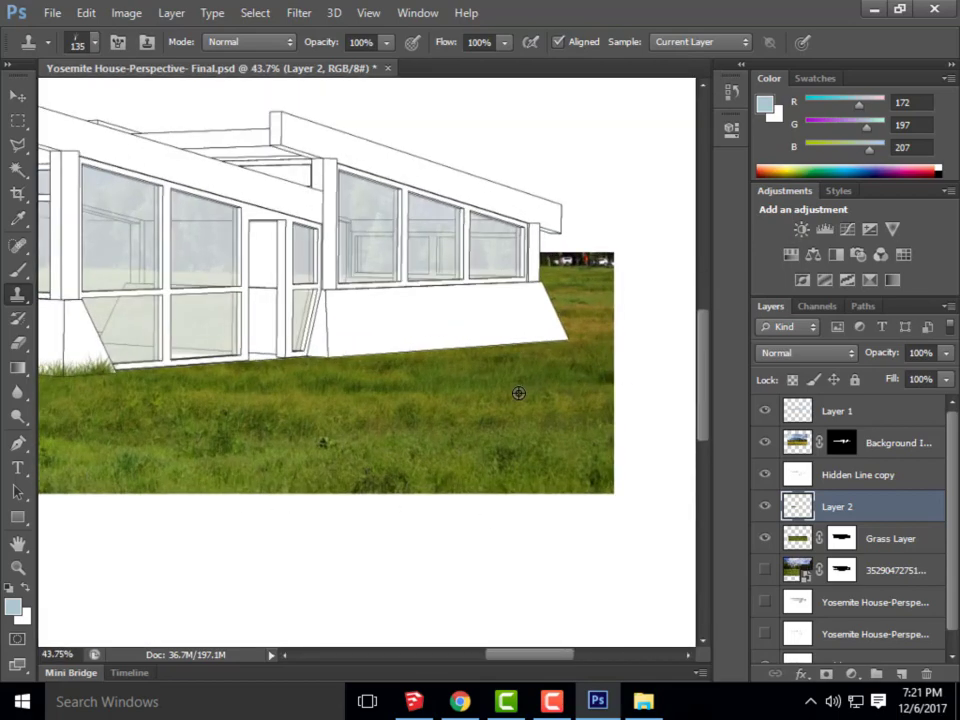
scroll(569, 368, down, 3)
scroll(486, 362, up, 3)
scroll(454, 341, down, 4)
scroll(366, 384, up, 3)
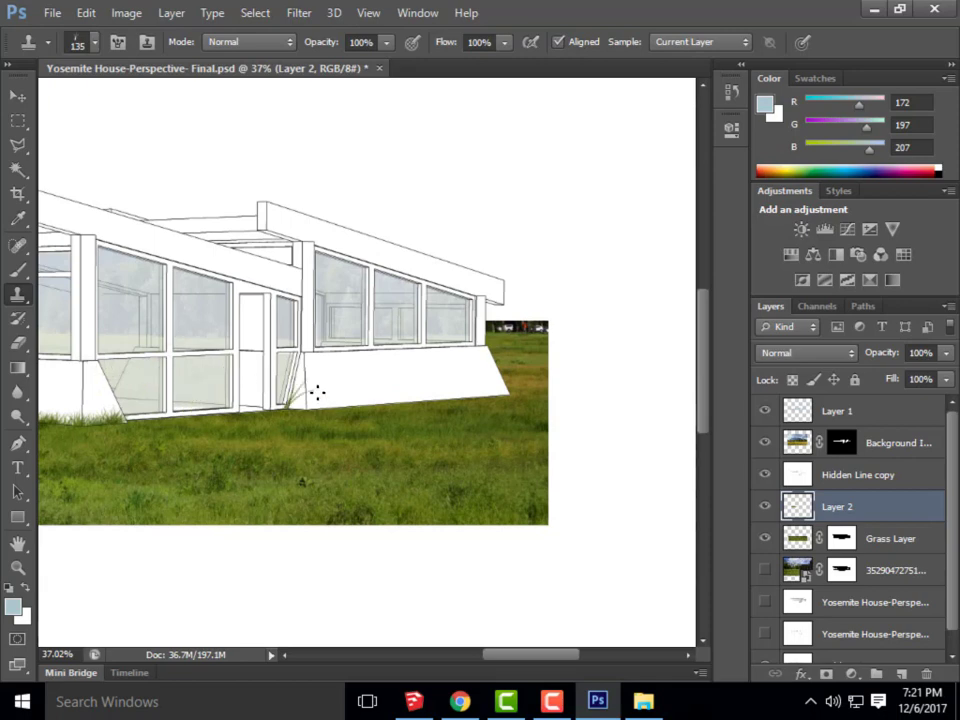
click(96, 45)
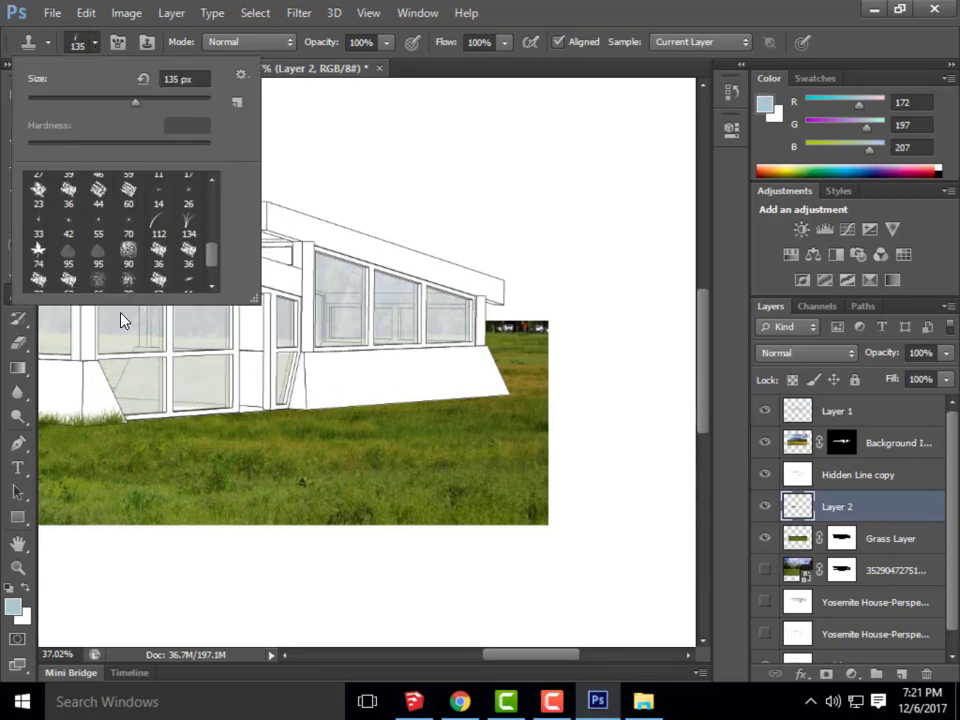
drag(108, 106, 94, 101)
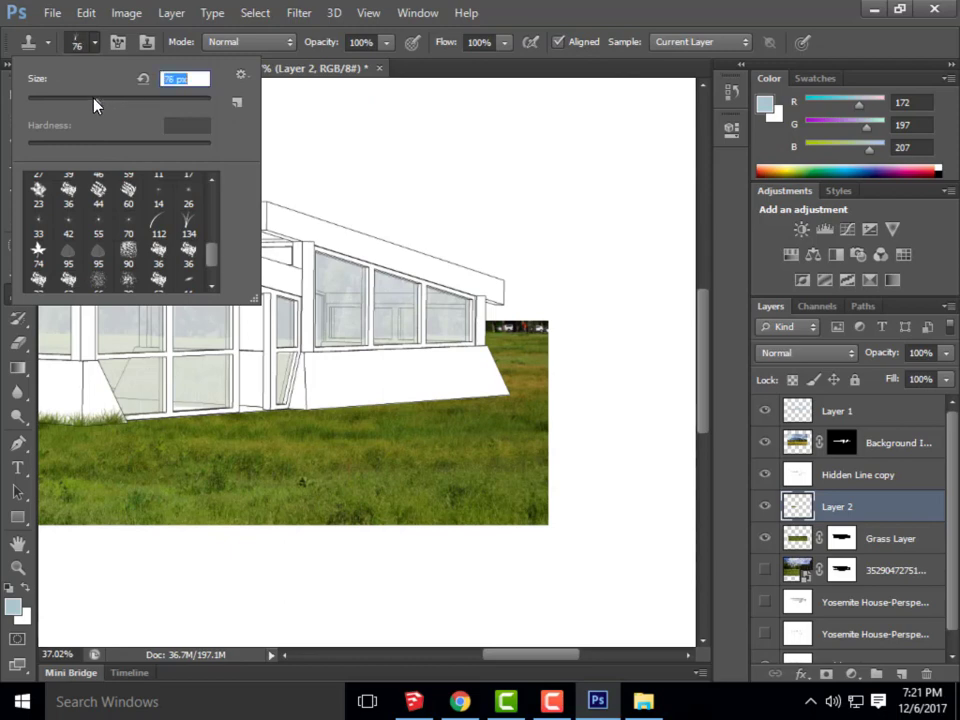
click(490, 35)
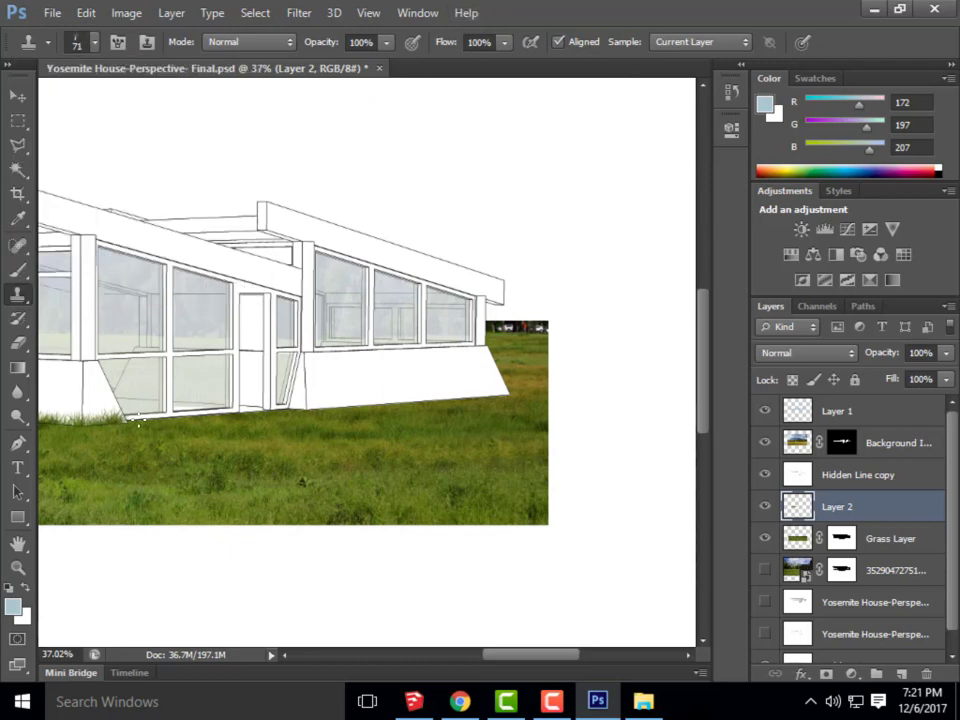
mouse_move(135, 428)
mouse_down()
mouse_move(362, 411)
mouse_move(344, 414)
mouse_up()
mouse_move(404, 408)
mouse_down()
mouse_move(377, 411)
mouse_move(410, 404)
mouse_up()
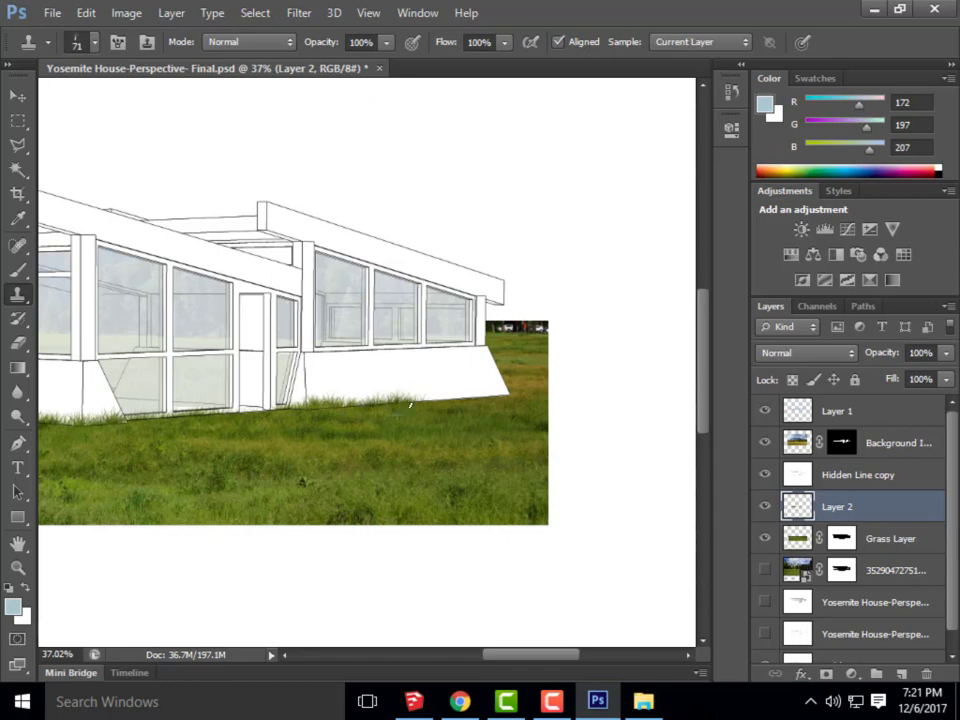
Reduce the grass brush to 53 px and clone shorter blades to the far right corner of the right wing's base
click(95, 42)
click(77, 99)
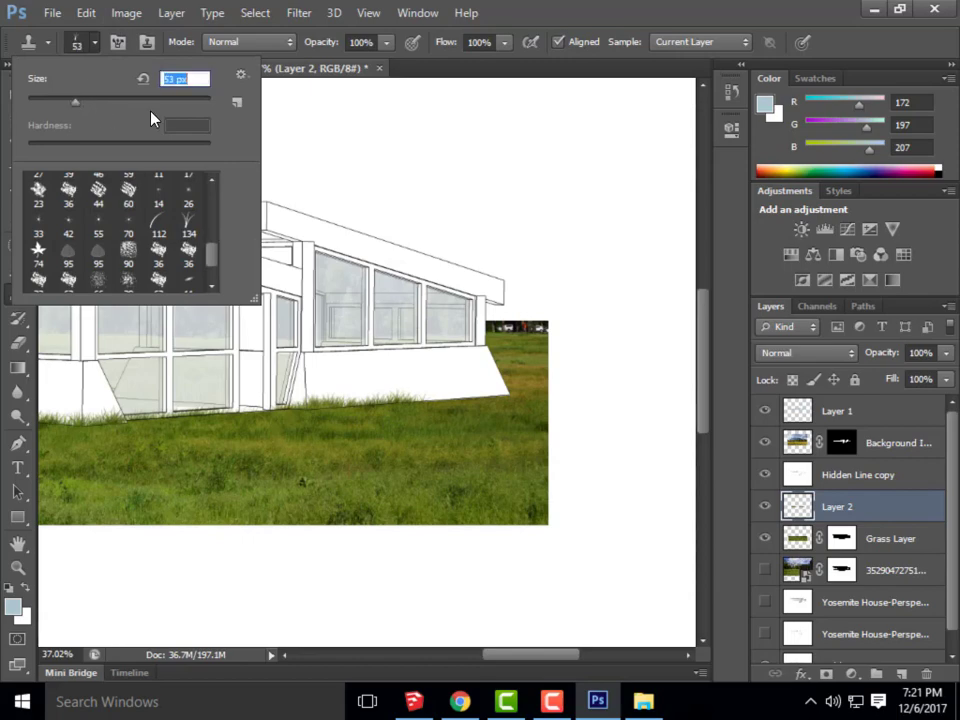
double_click(495, 8)
click(885, 19)
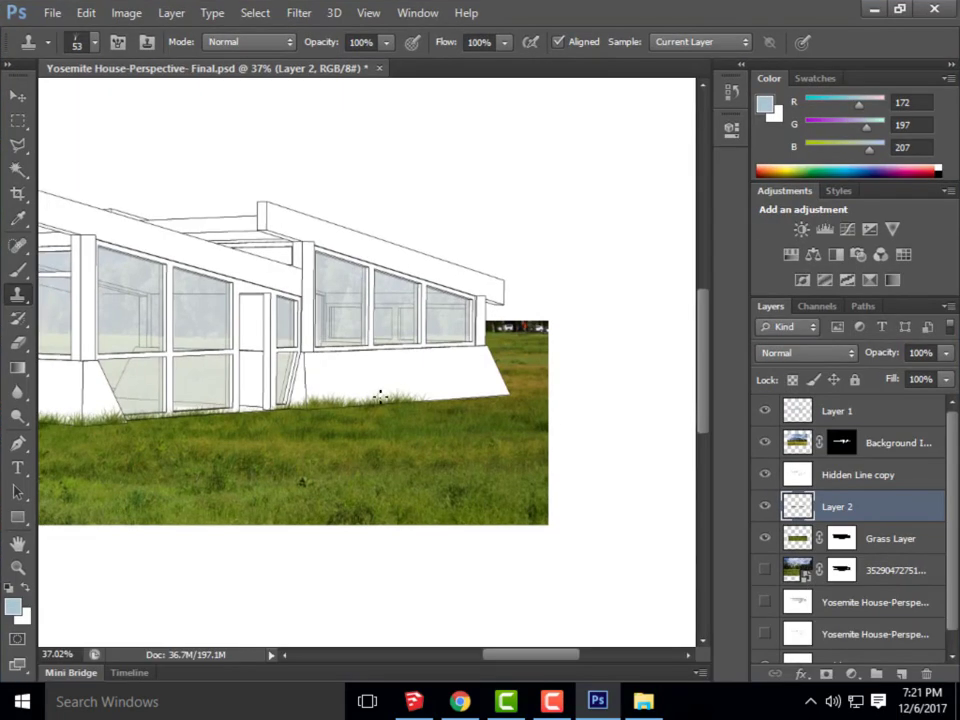
drag(445, 400, 500, 399)
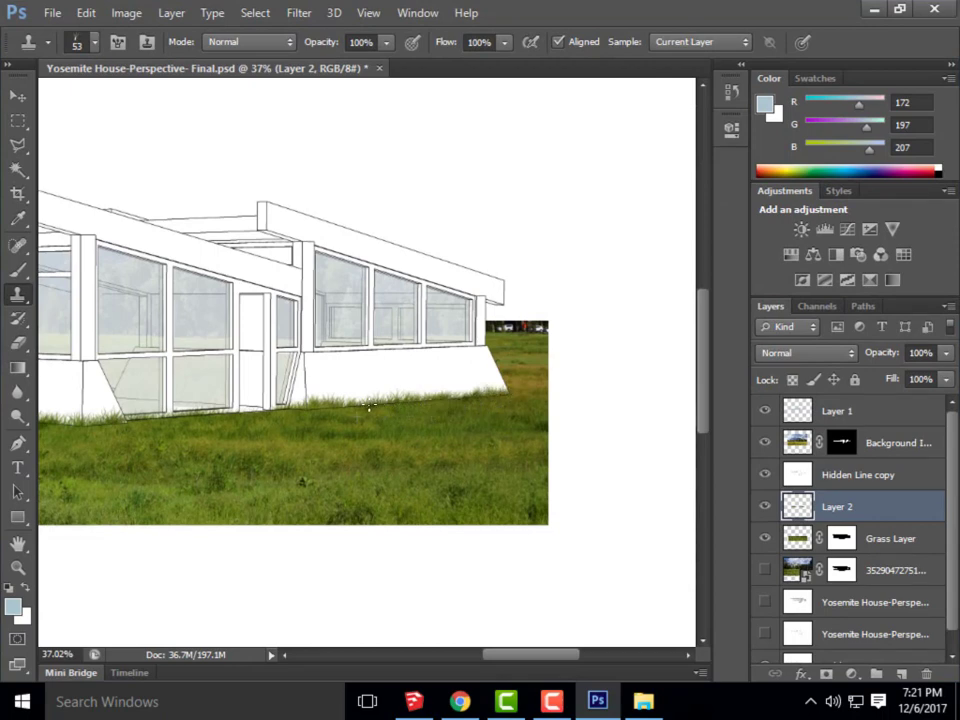
scroll(495, 400, down, 3)
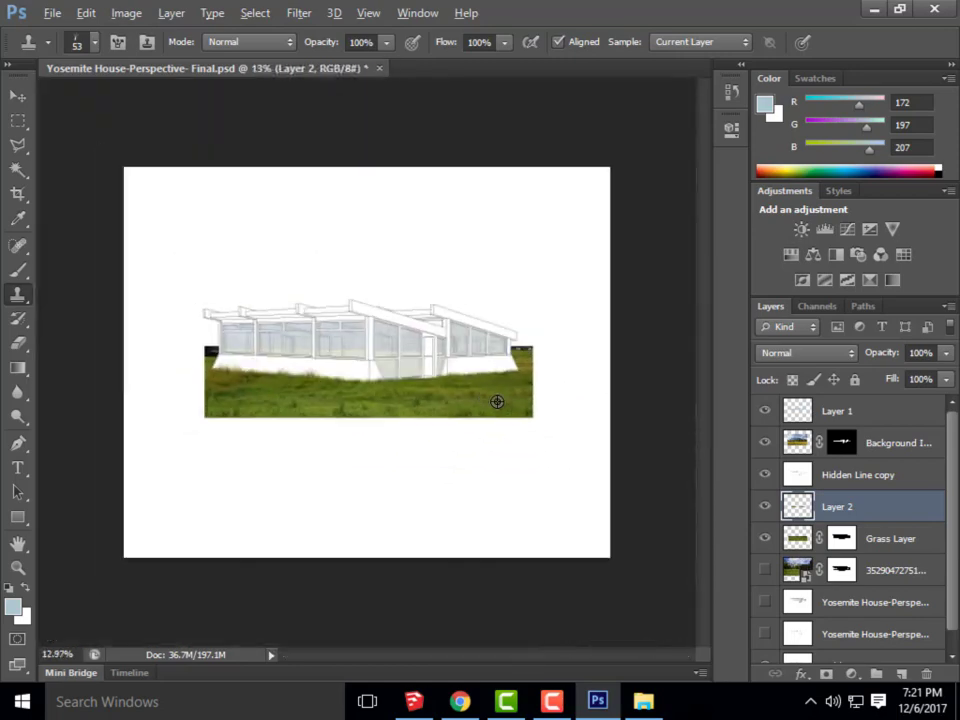
scroll(356, 388, up, 2)
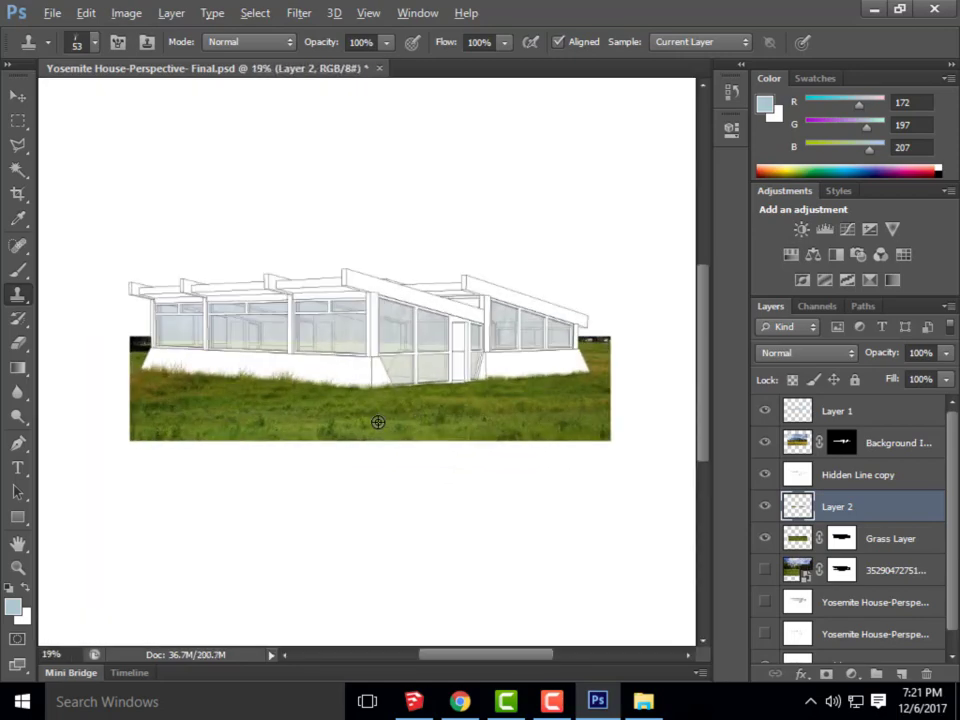
key(alt)
click(764, 569)
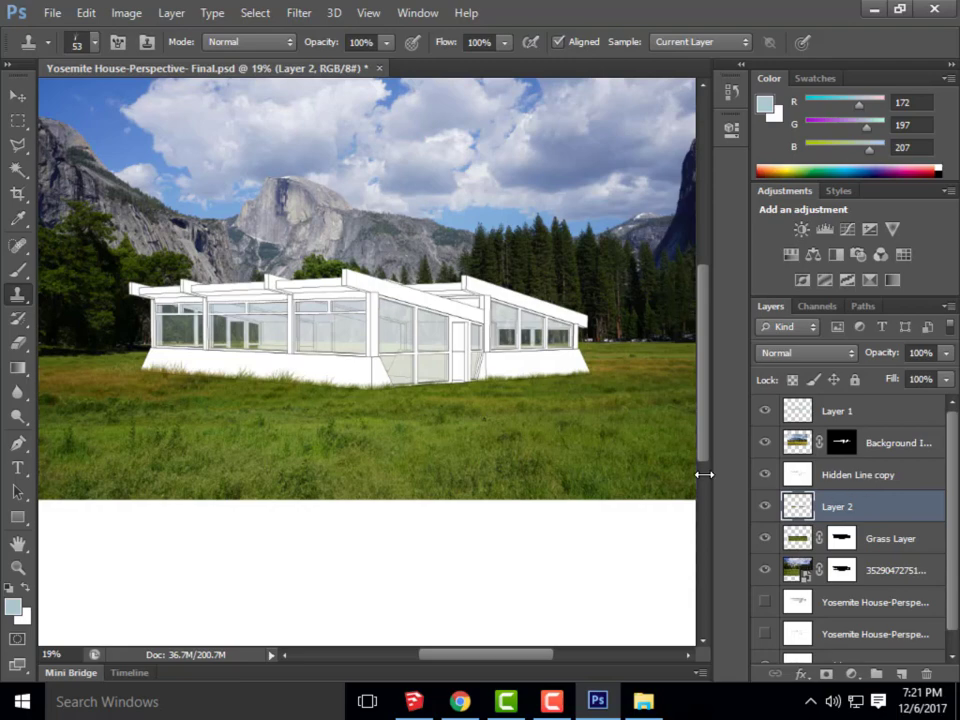
Move the Hidden Line copy layer below the grass and Yosemite photo layers, between the two hidden Yosemite House-Perspective layers
scroll(247, 397, up, 5)
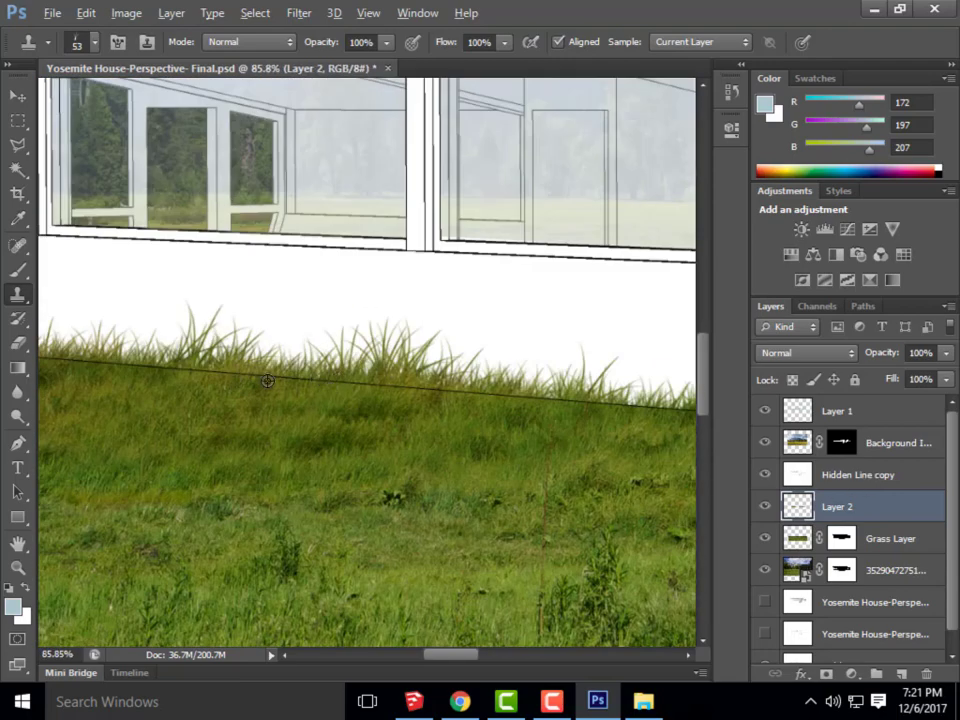
scroll(317, 377, down, 5)
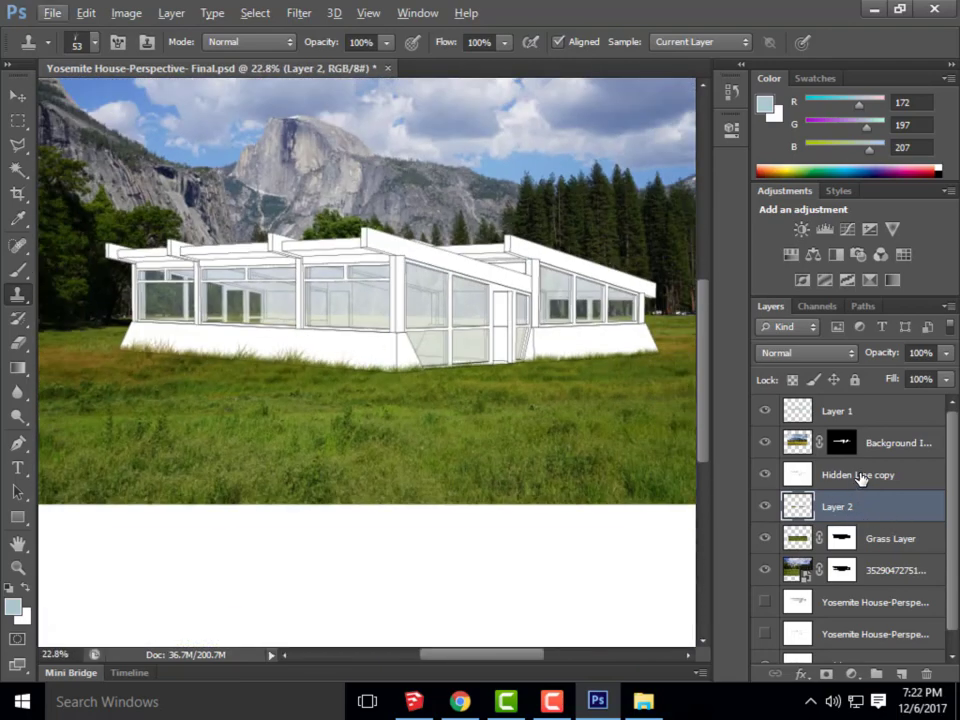
click(860, 476)
drag(866, 477, 857, 605)
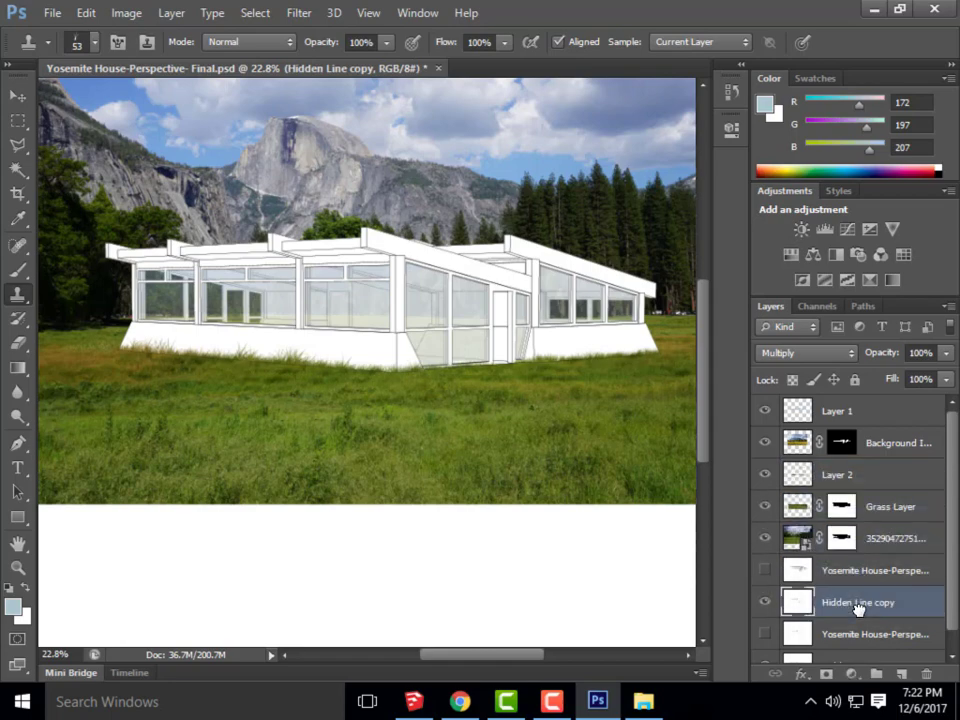
Examine the grass blending along the house's base and its fit within the whole Yosemite scene
scroll(209, 362, up, 6)
scroll(209, 362, up, 3)
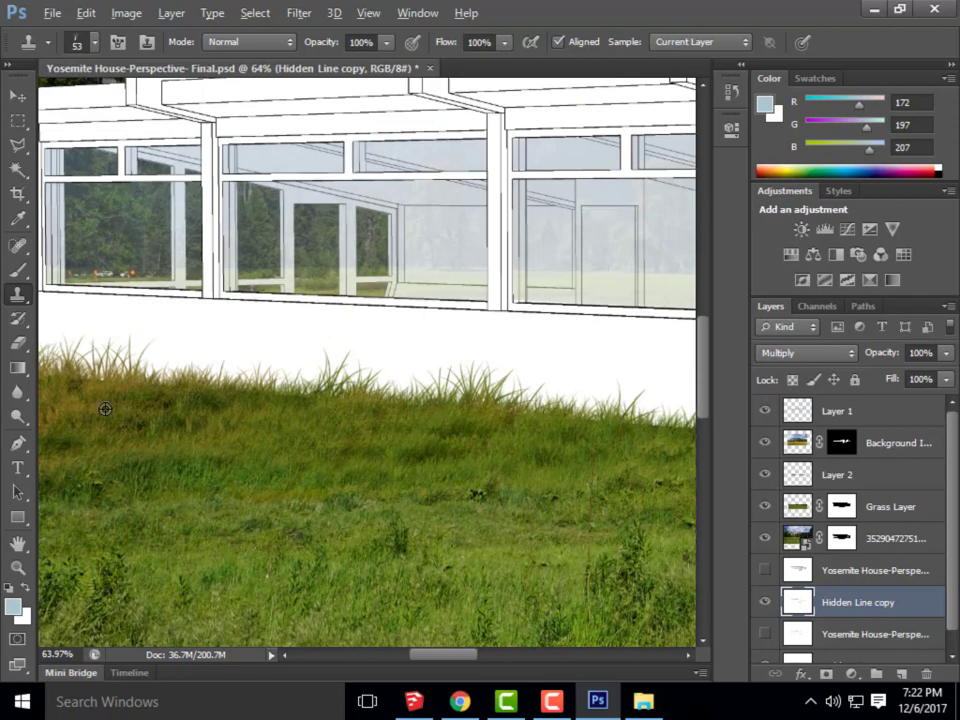
scroll(154, 349, down, 6)
scroll(266, 378, up, 5)
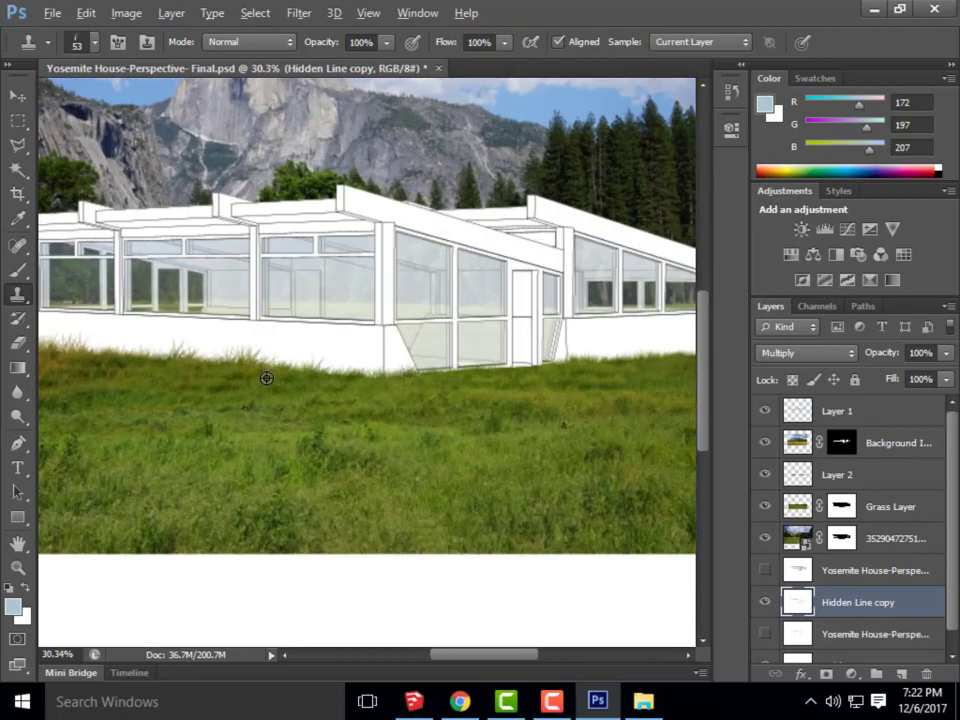
scroll(434, 401, down, 5)
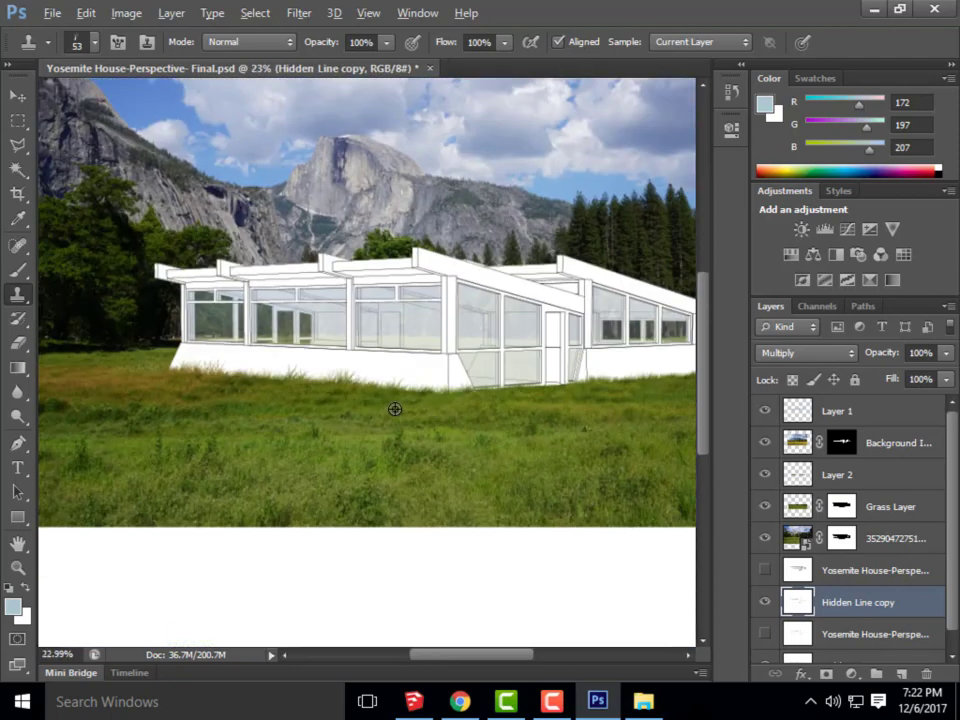
scroll(454, 411, up, 3)
scroll(594, 362, up, 2)
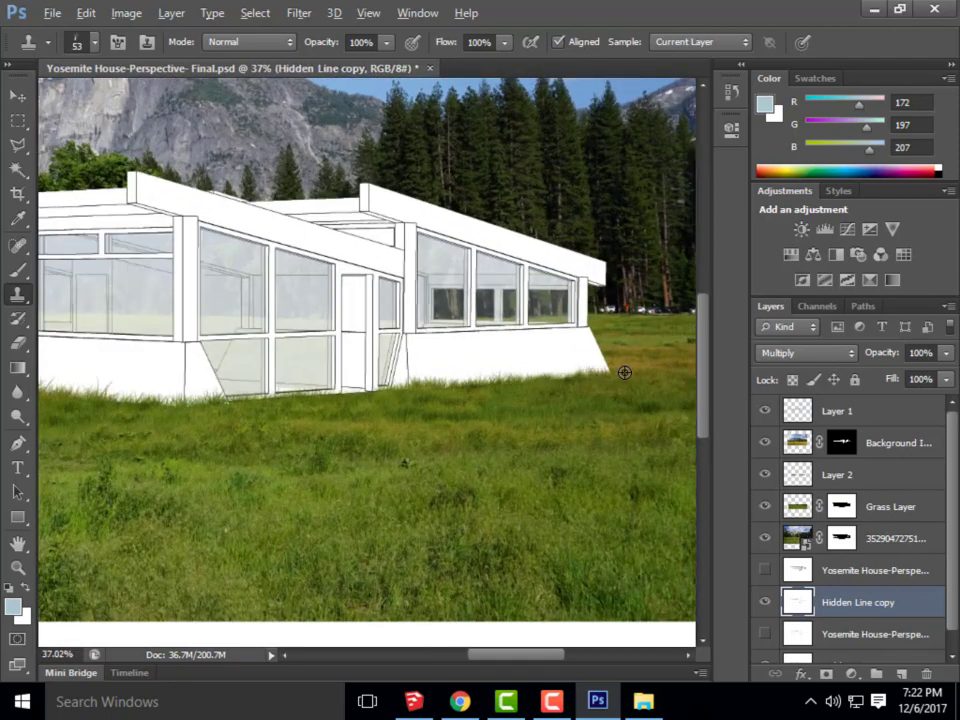
scroll(585, 420, down, 3)
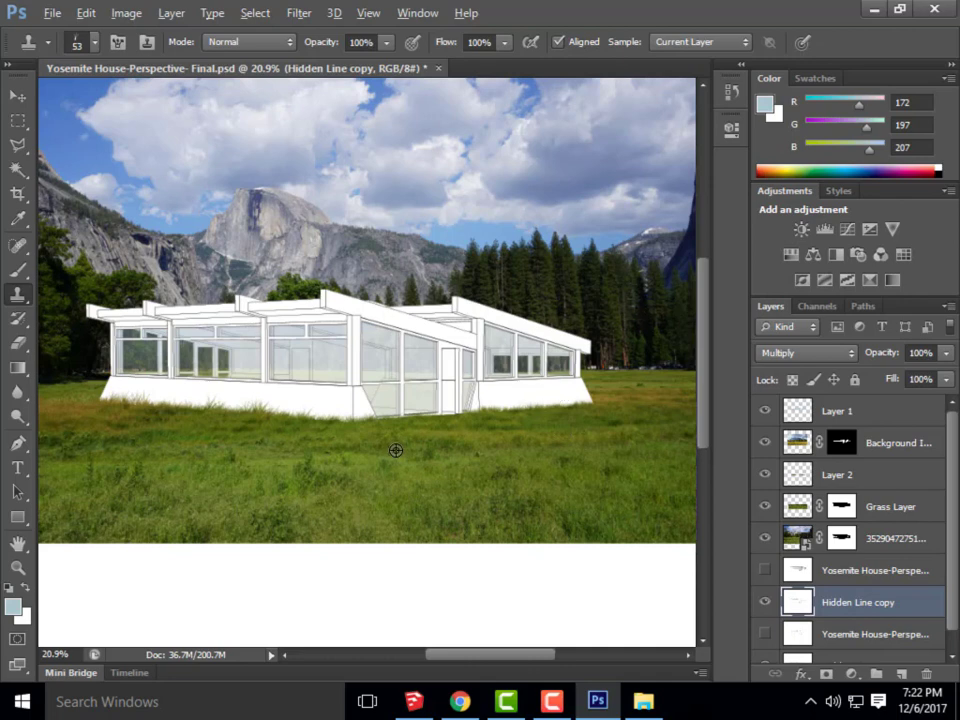
scroll(476, 399, up, 2)
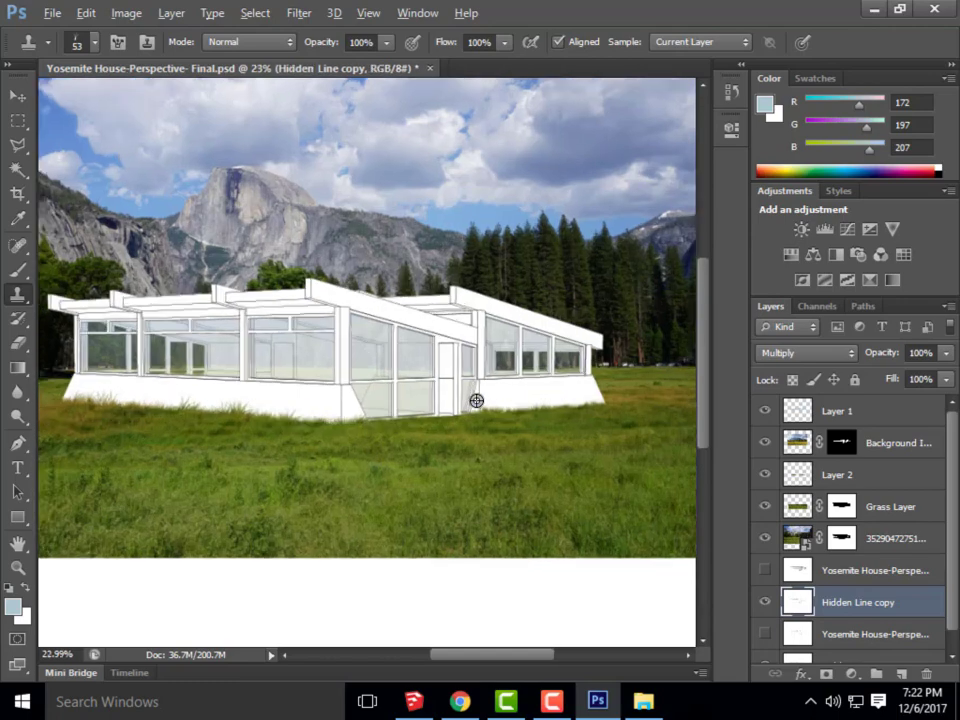
scroll(420, 350, down, 1)
scroll(180, 260, up, 2)
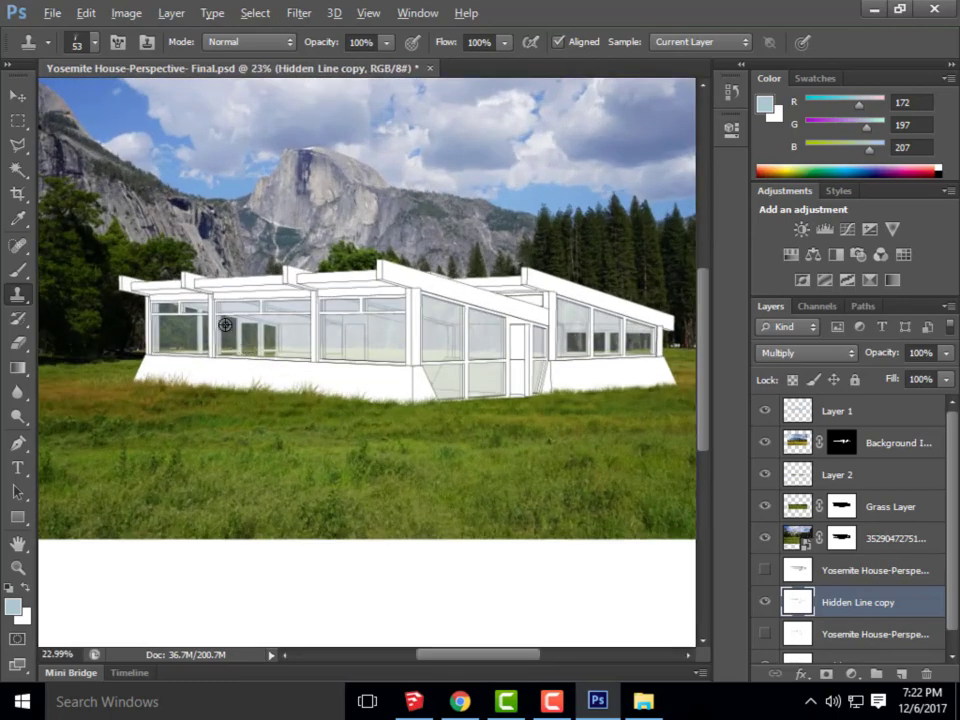
scroll(148, 304, down, 2)
scroll(340, 370, up, 1)
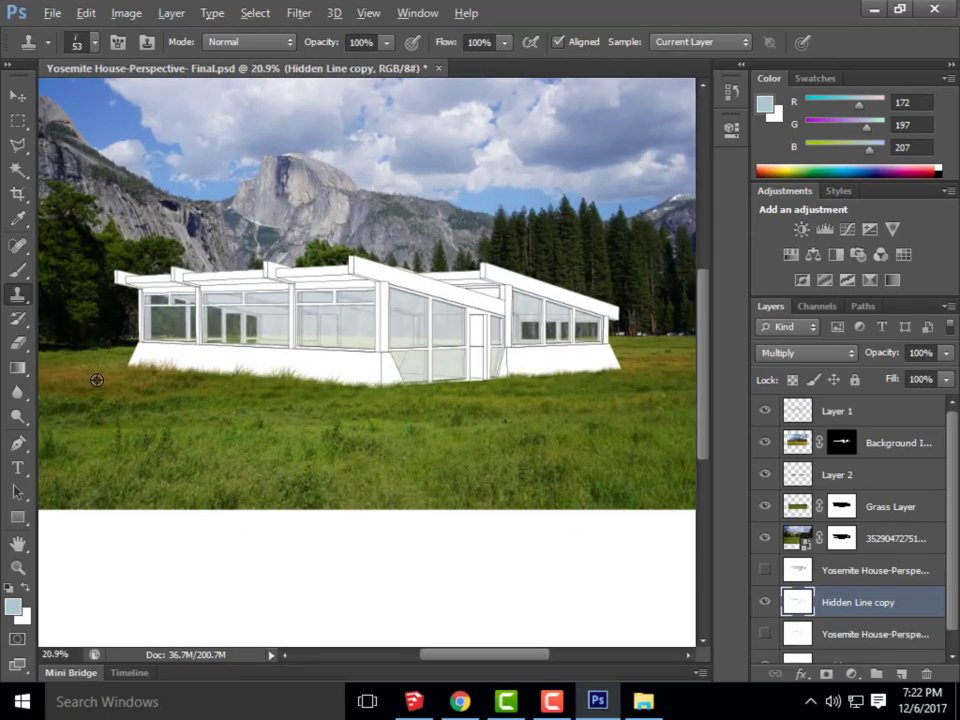
key(alt)
key(alt)
scroll(338, 277, down, 2)
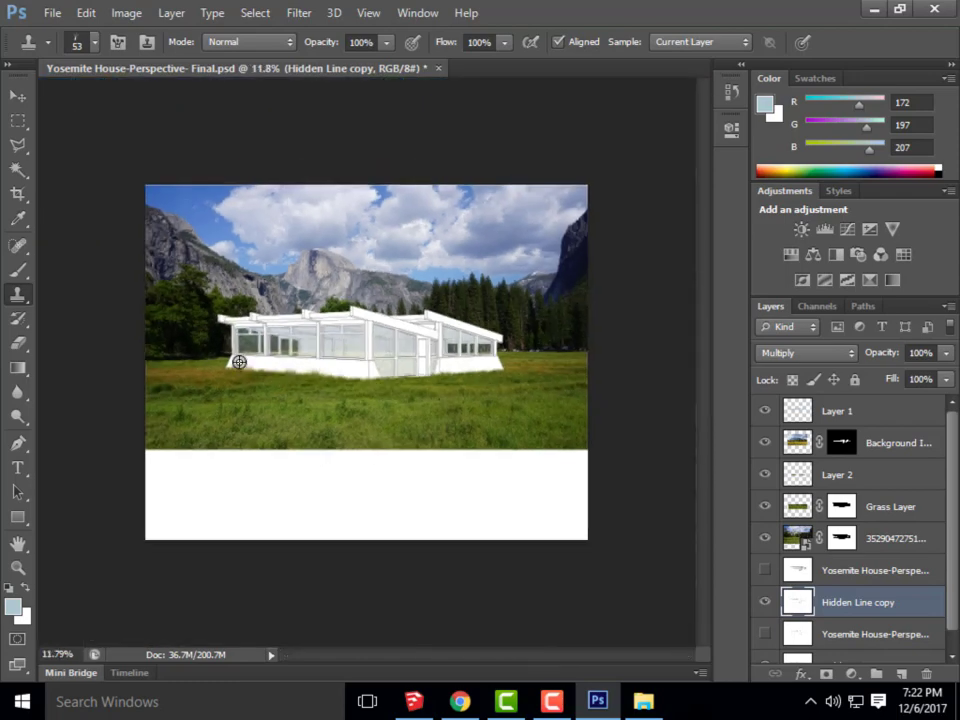
scroll(229, 377, up, 2)
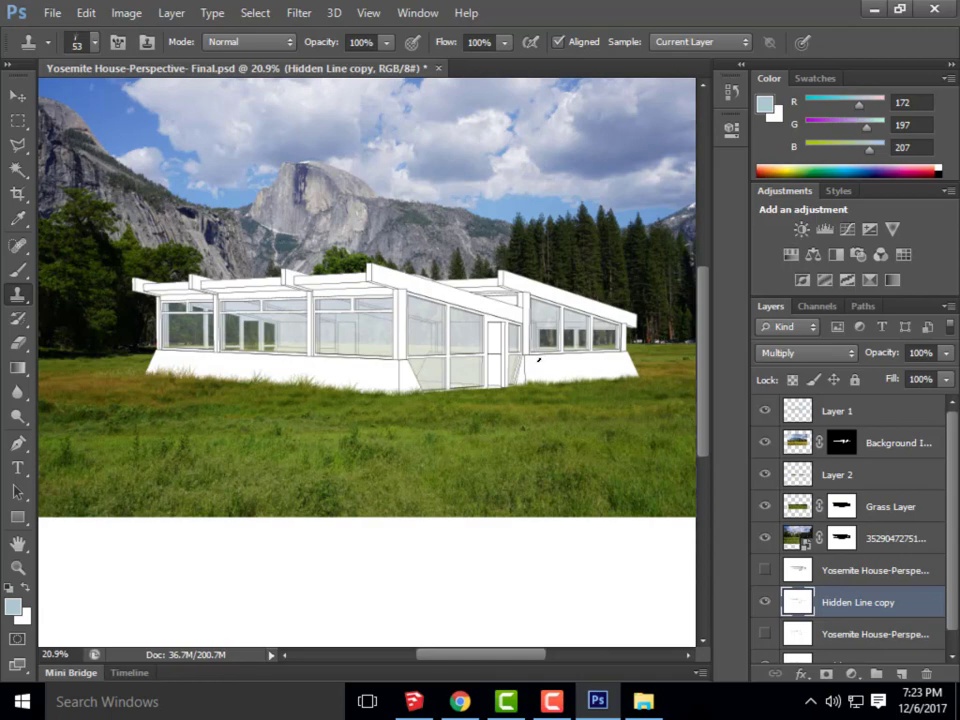
scroll(300, 350, up, 2)
scroll(276, 343, down, 2)
scroll(340, 380, up, 1)
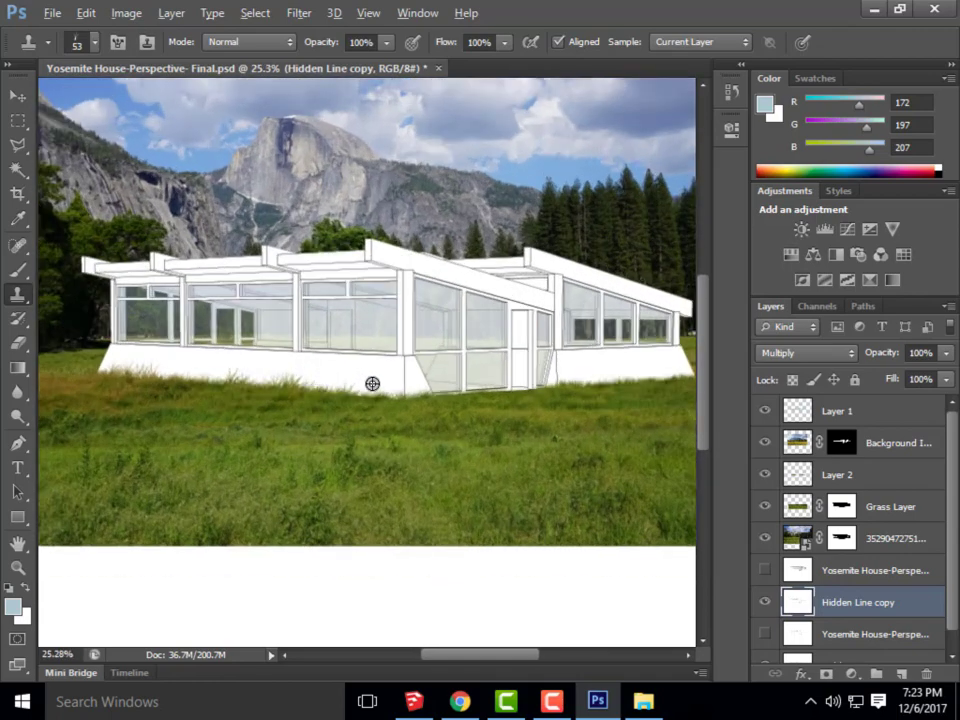
scroll(400, 358, down, 1)
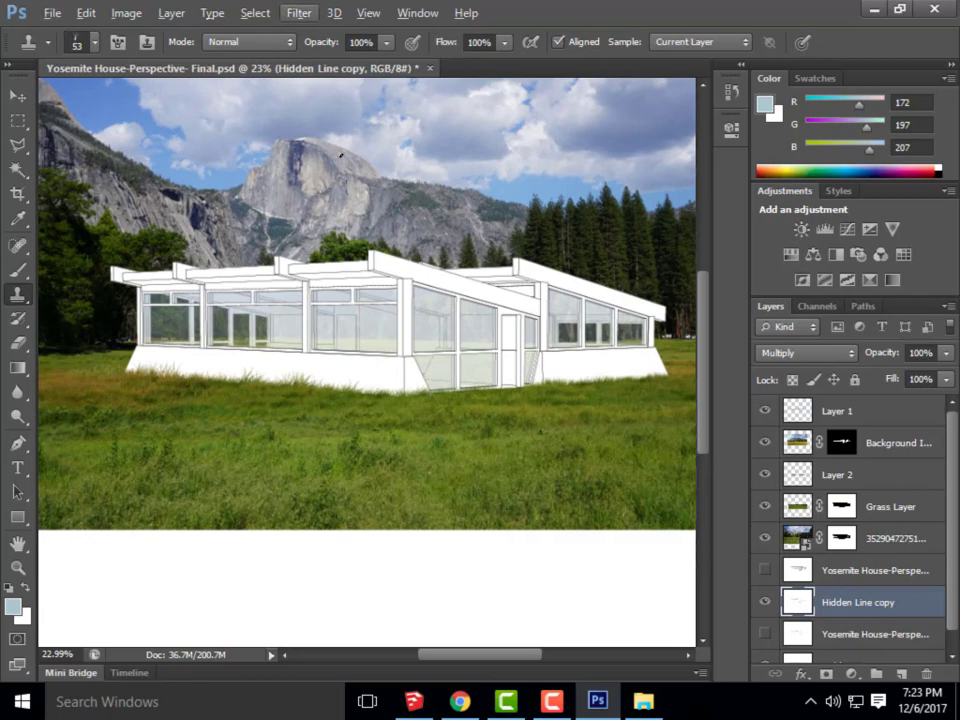
Browse for a file to place in the Textures folder of Week 16B-Content and show the textures as thumbnails
click(56, 13)
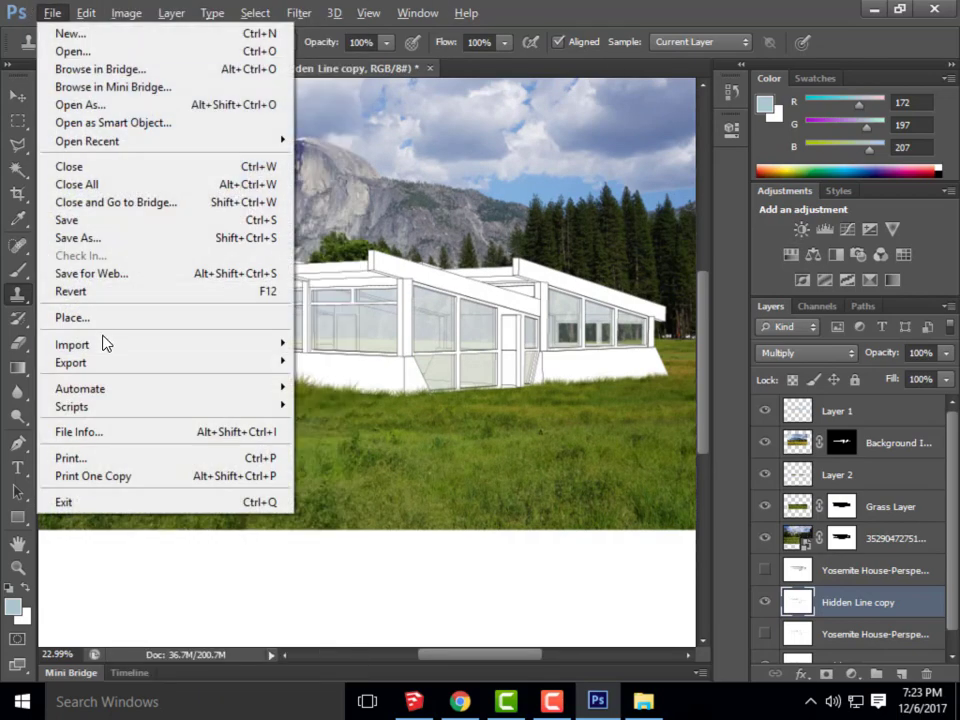
click(105, 317)
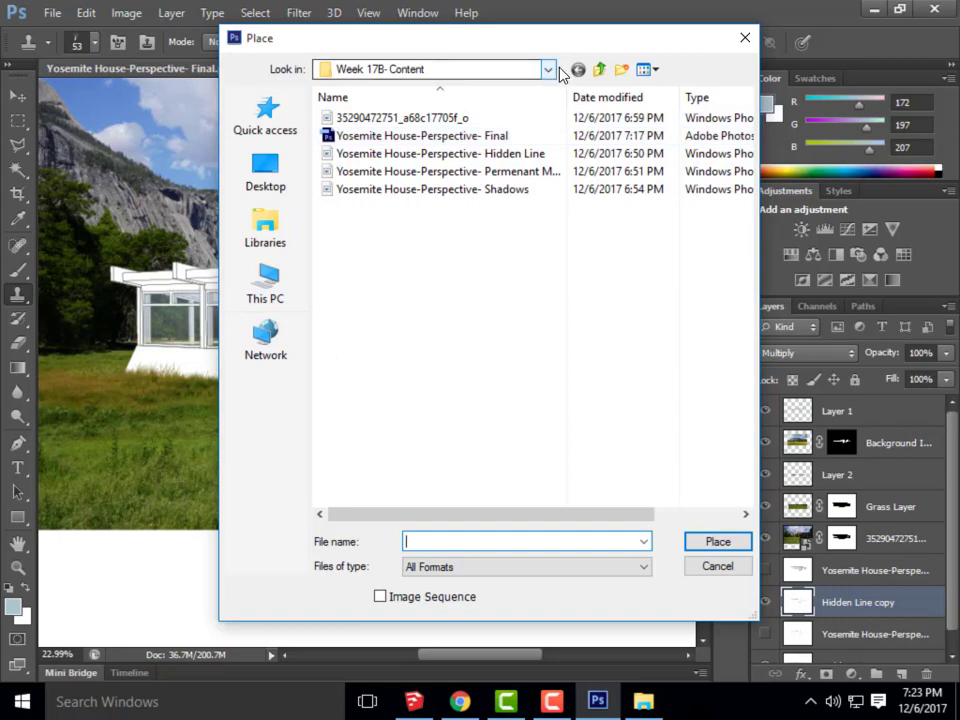
click(548, 69)
click(548, 69)
click(548, 69)
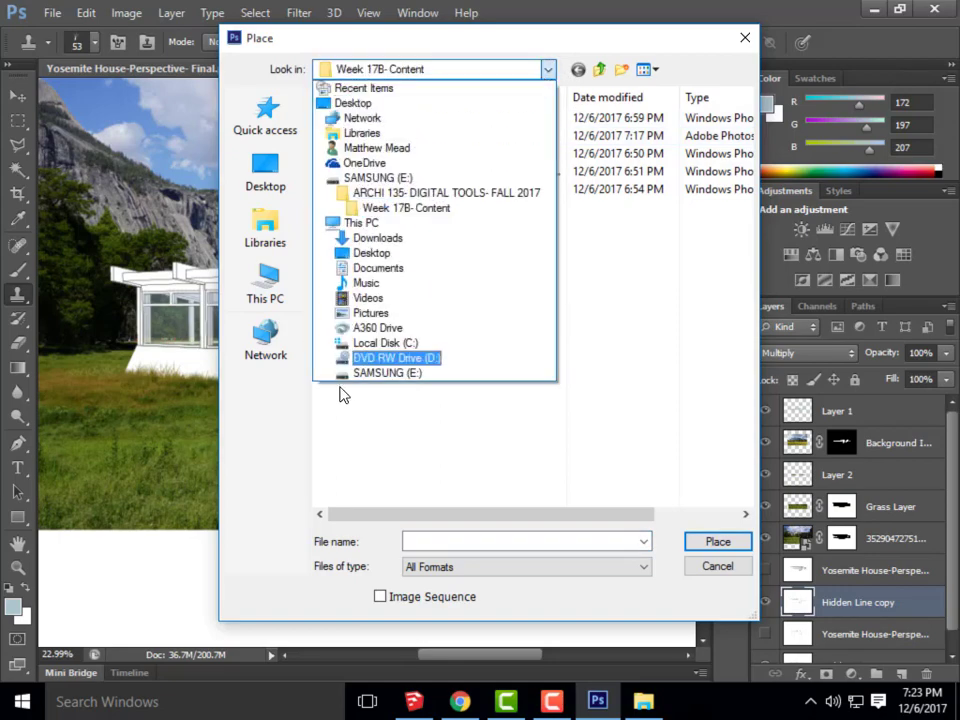
click(365, 192)
double_click(399, 456)
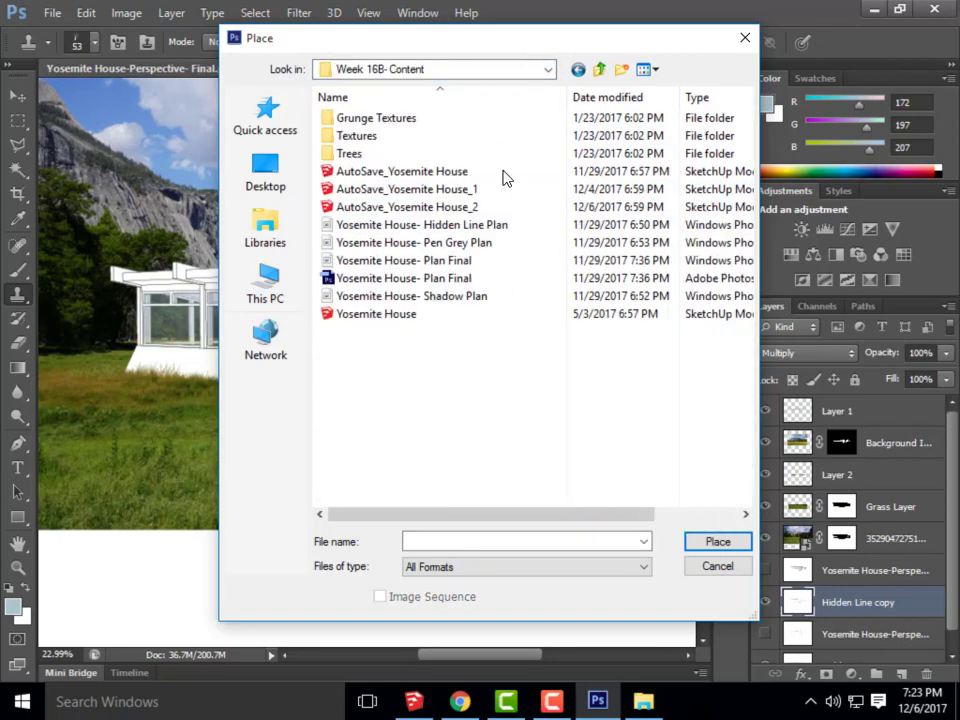
double_click(405, 136)
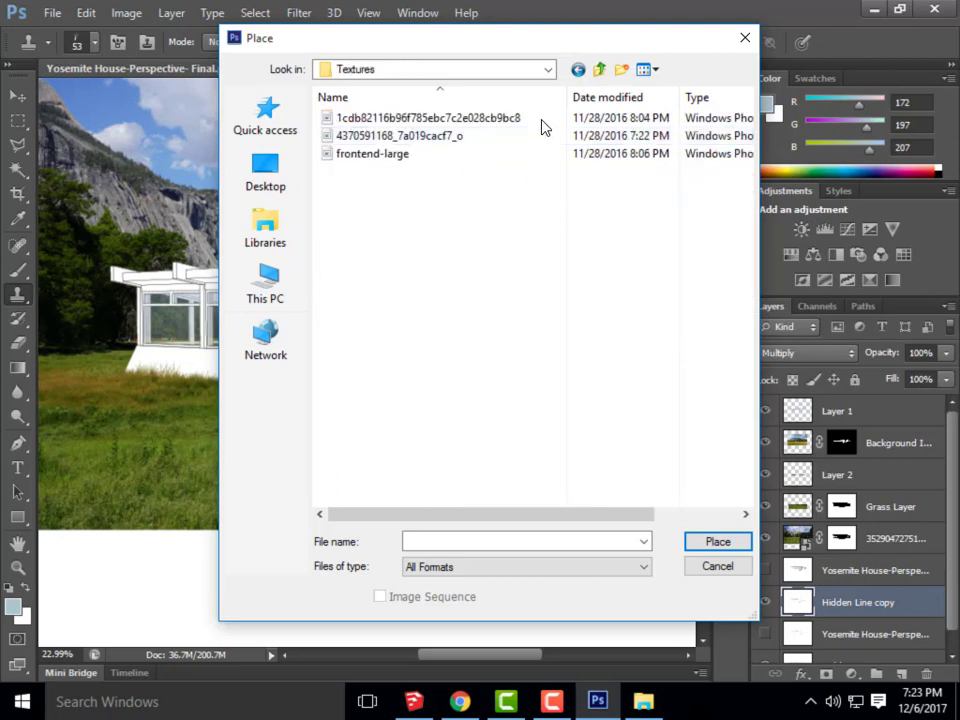
click(651, 72)
click(681, 117)
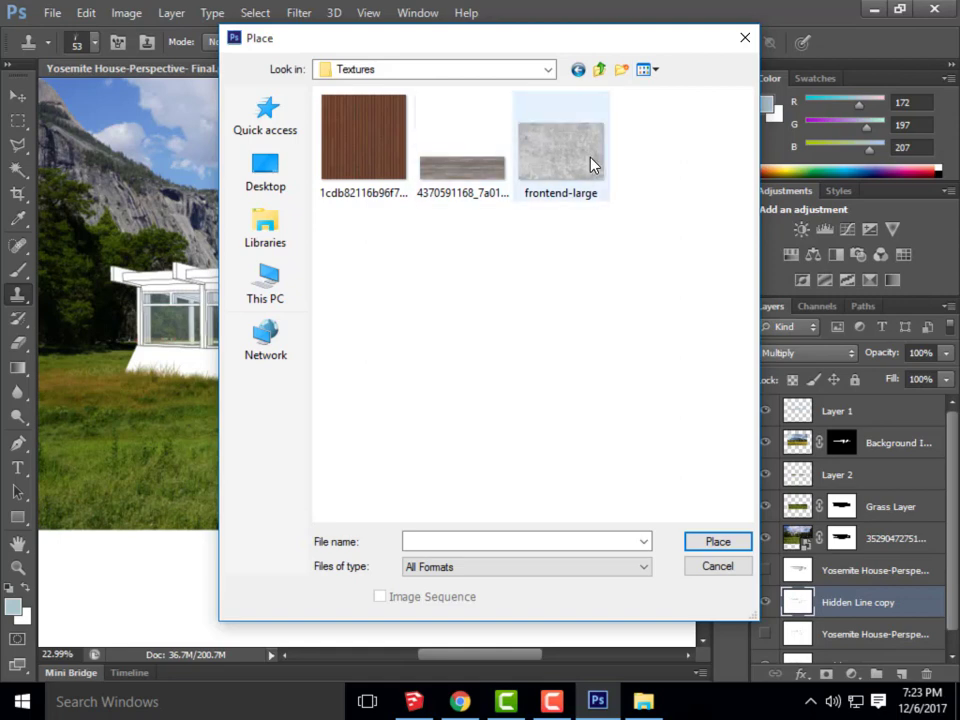
click(474, 183)
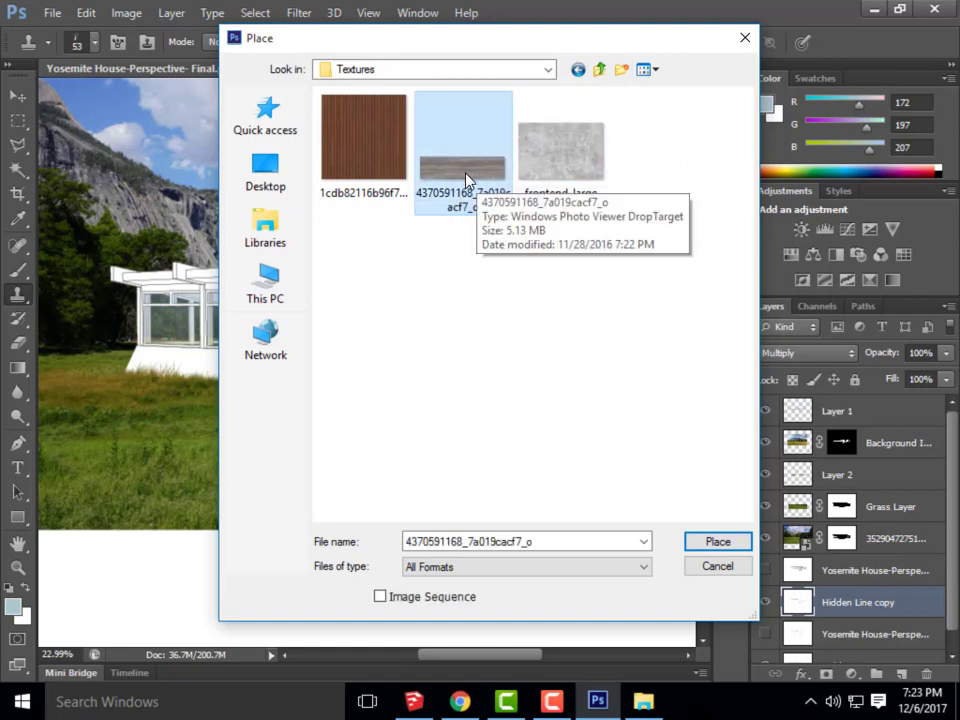
click(713, 543)
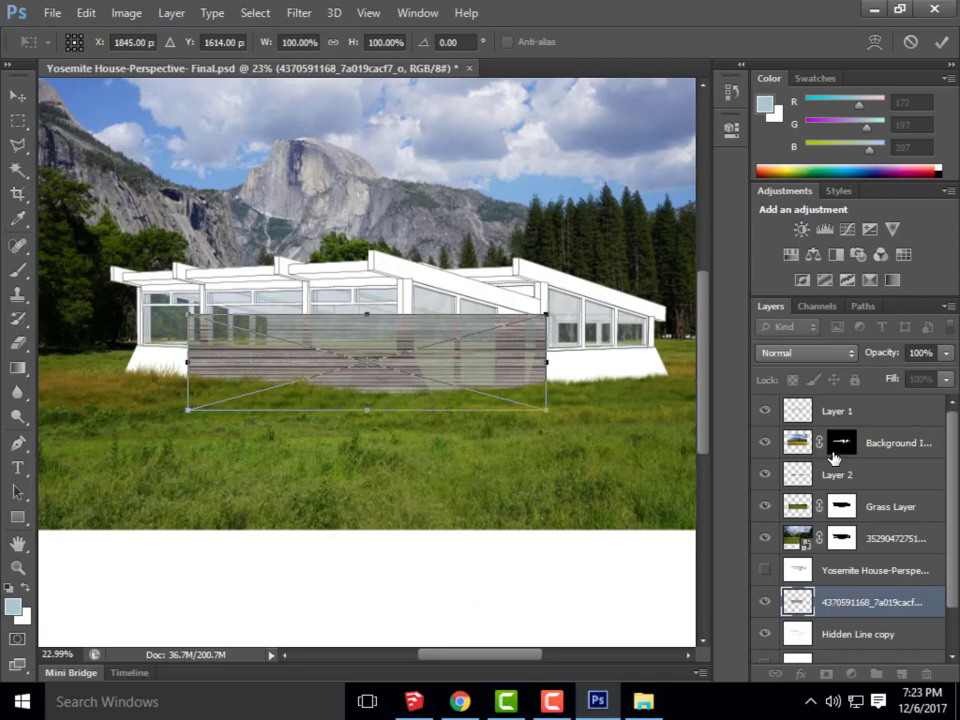
click(20, 95)
click(411, 276)
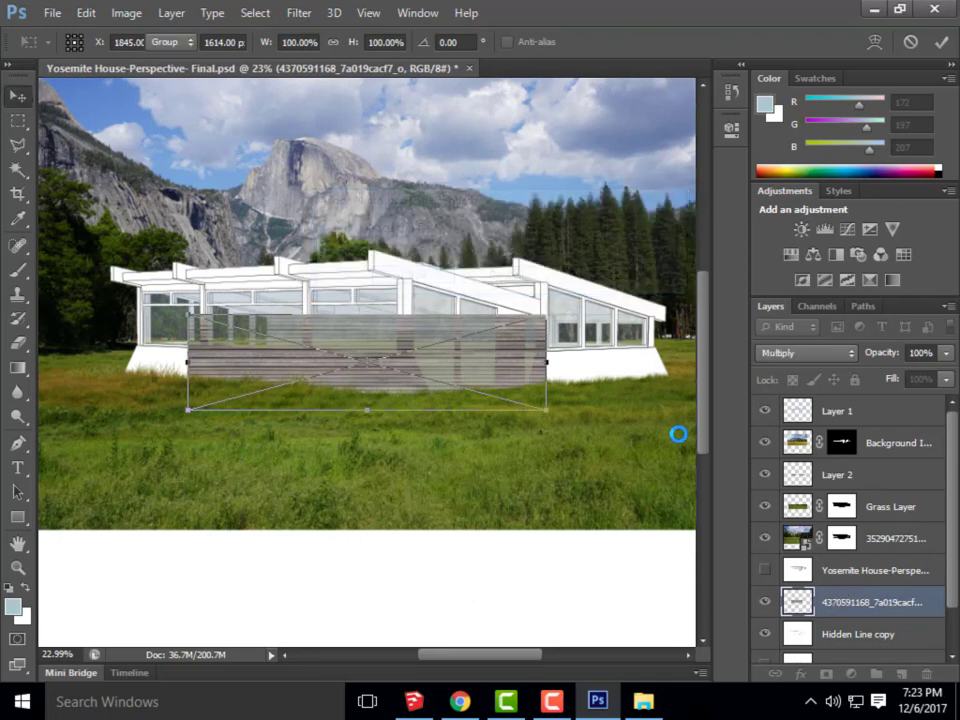
drag(880, 602, 852, 398)
drag(419, 415, 381, 384)
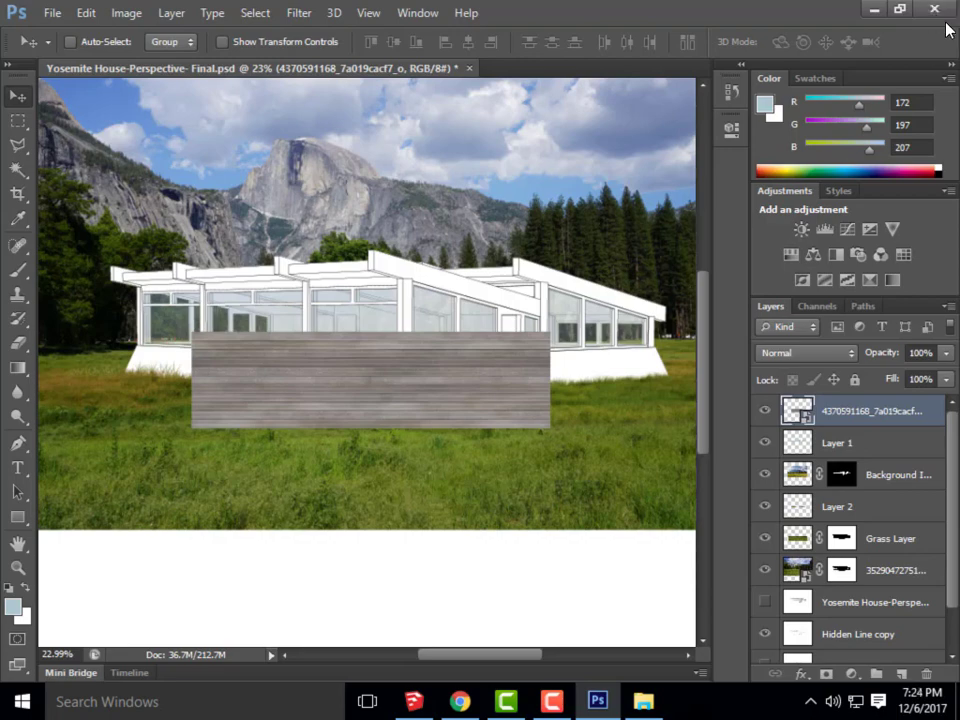
Duplicate the wood plank texture layer and hide the duplicate
right_click(845, 411)
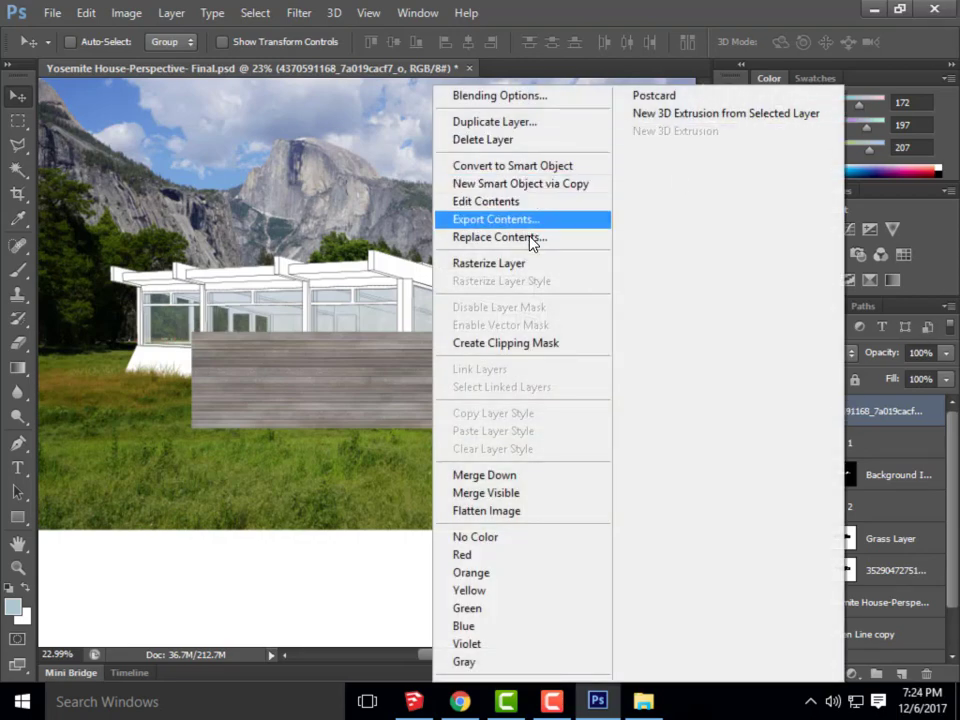
click(494, 121)
click(640, 209)
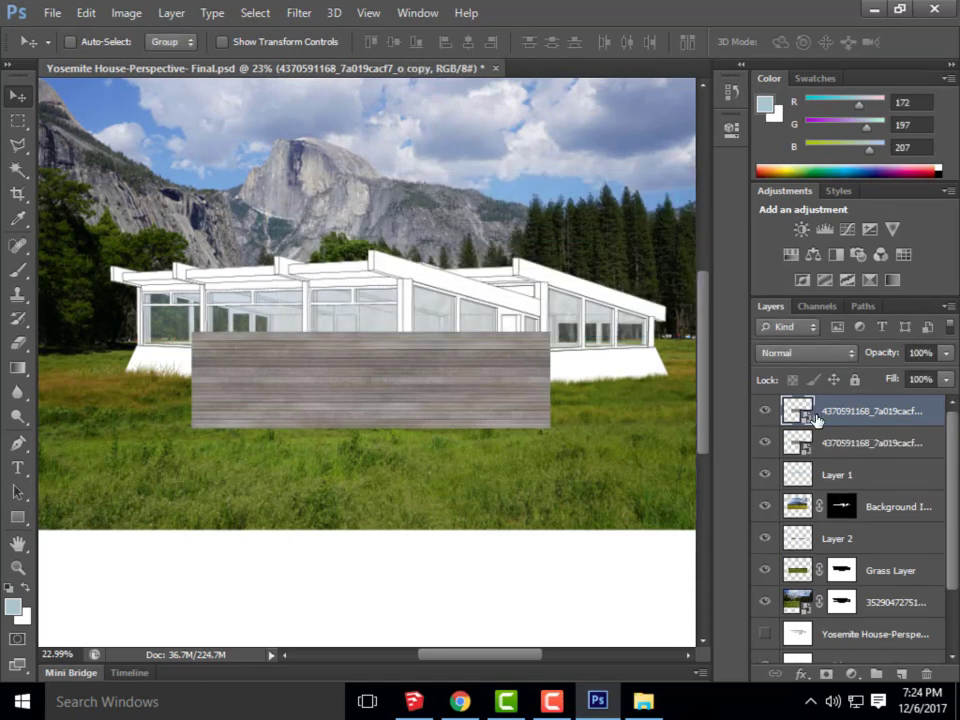
click(765, 411)
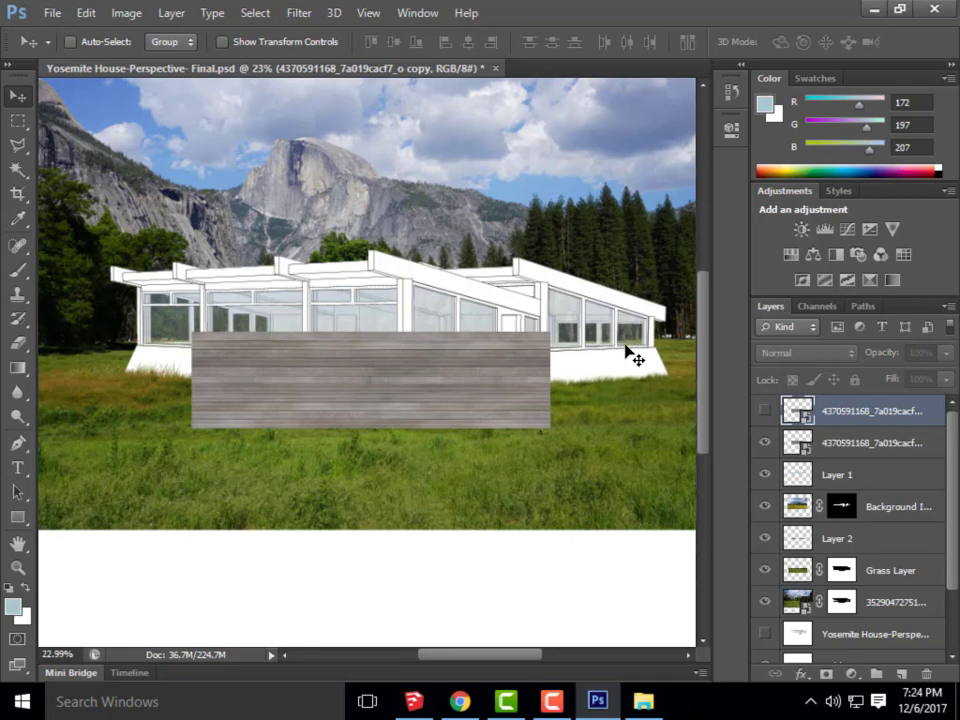
Skew the visible wood texture's left end upward and shift the texture left over the left wing's base wall
click(810, 444)
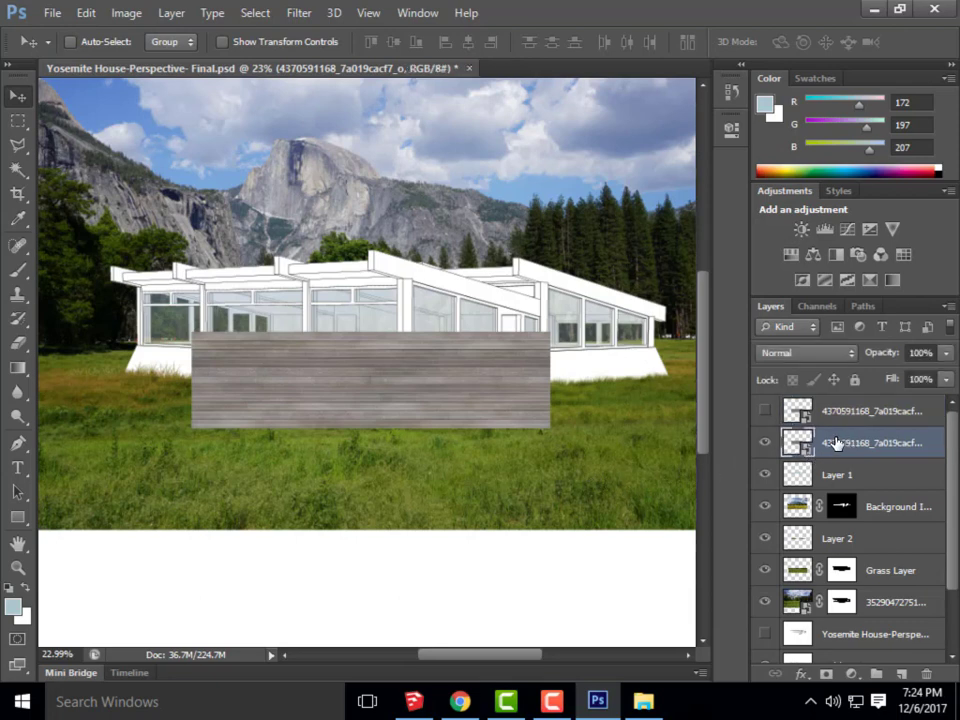
key(ctrl+t)
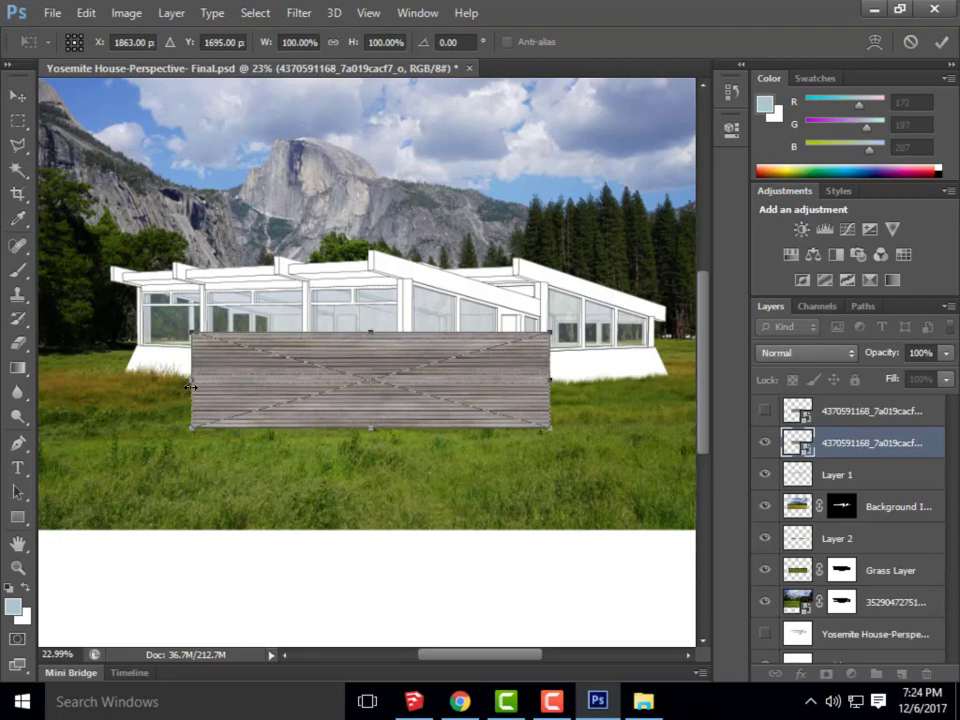
mouse_move(193, 387)
mouse_down()
mouse_move(196, 368)
mouse_move(184, 413)
mouse_move(196, 344)
mouse_move(188, 390)
mouse_move(188, 368)
mouse_up()
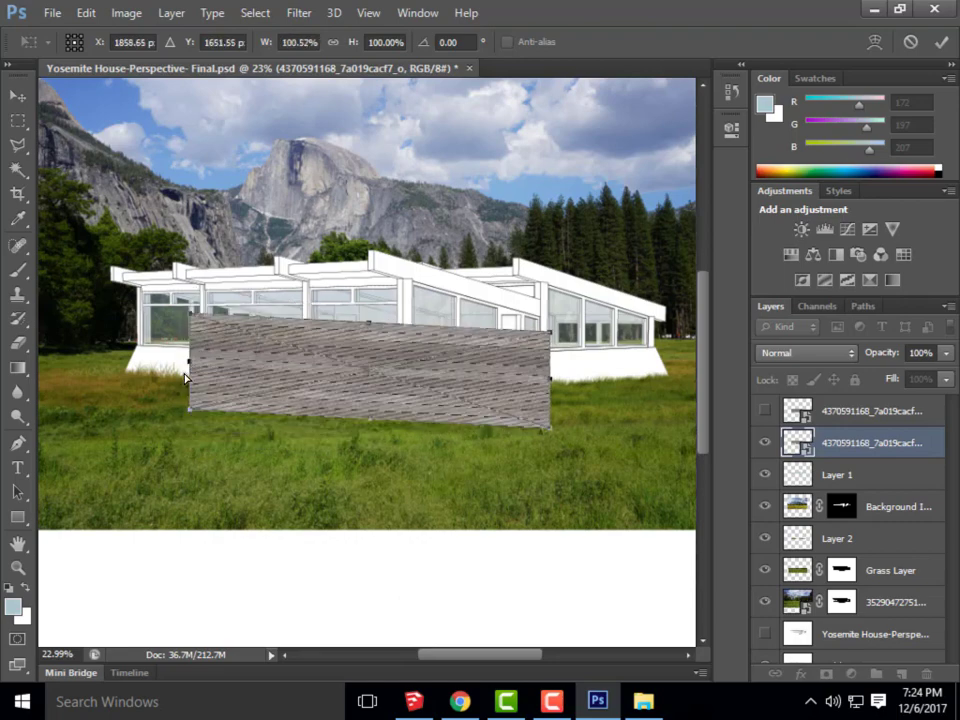
scroll(265, 403, up, 1)
scroll(265, 403, up, 1)
scroll(180, 386, down, 3)
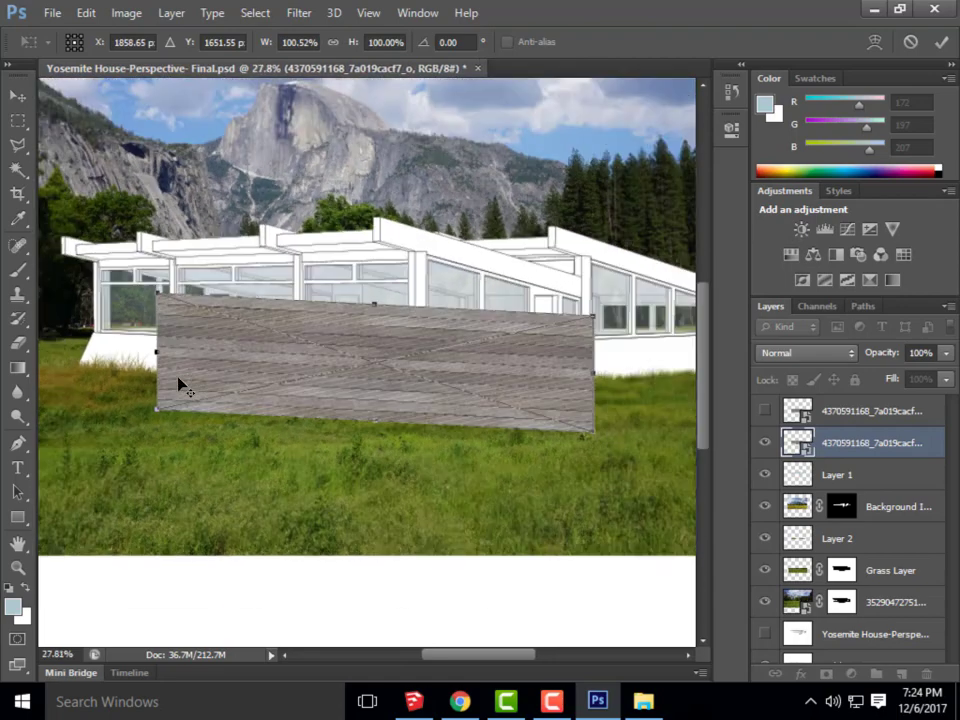
drag(230, 383, 70, 360)
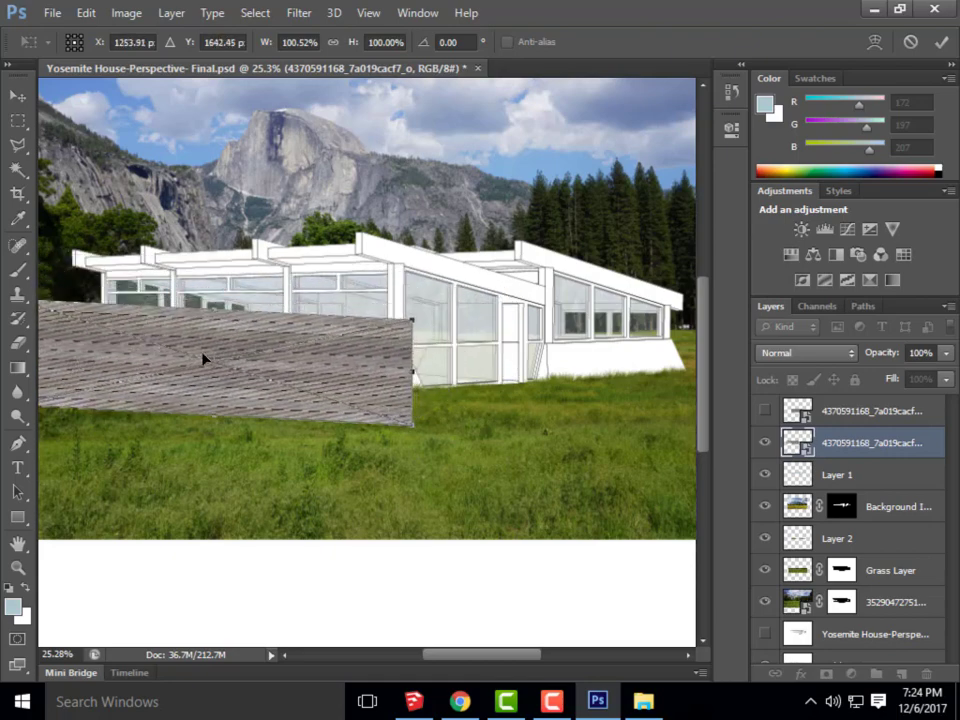
click(19, 95)
key(Return)
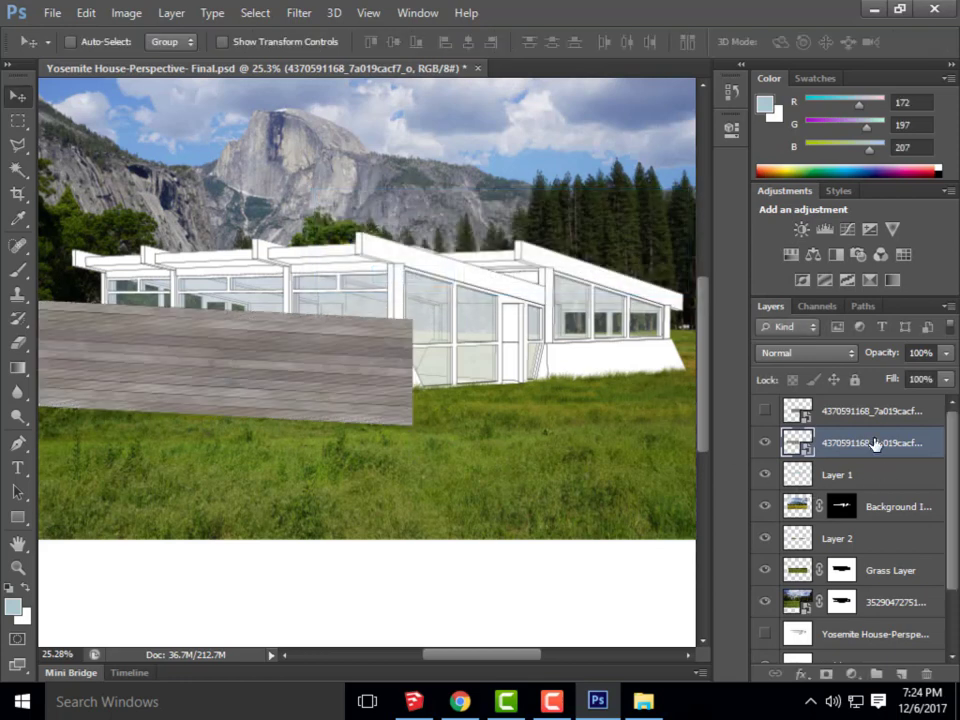
Set the visible wood texture layer's opacity to 70%
click(895, 356)
text(50)
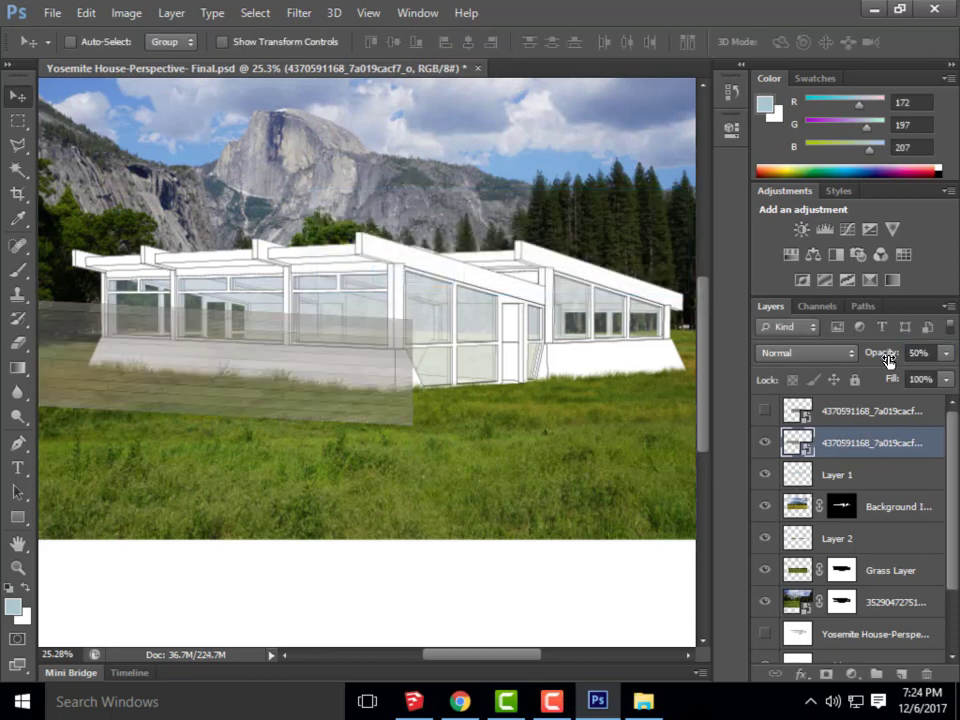
click(912, 353)
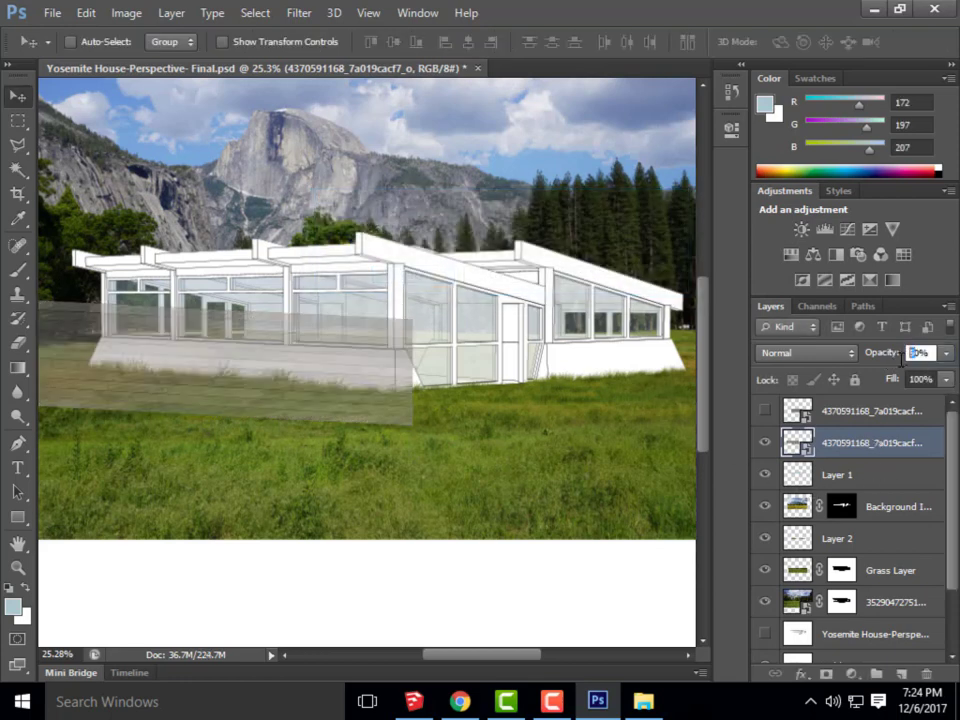
text(70)
Distort the wood texture's left corners inward and narrow it to about 80% width to span the left wing's base wall
scroll(528, 378, up, 3)
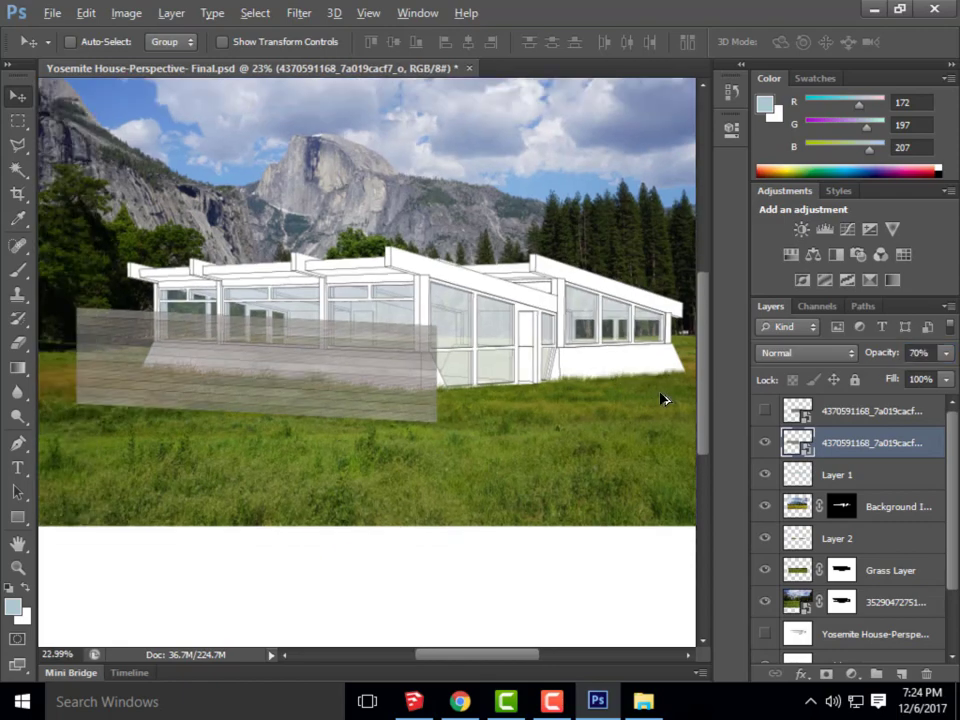
scroll(528, 378, down, 2)
scroll(300, 371, up, 2)
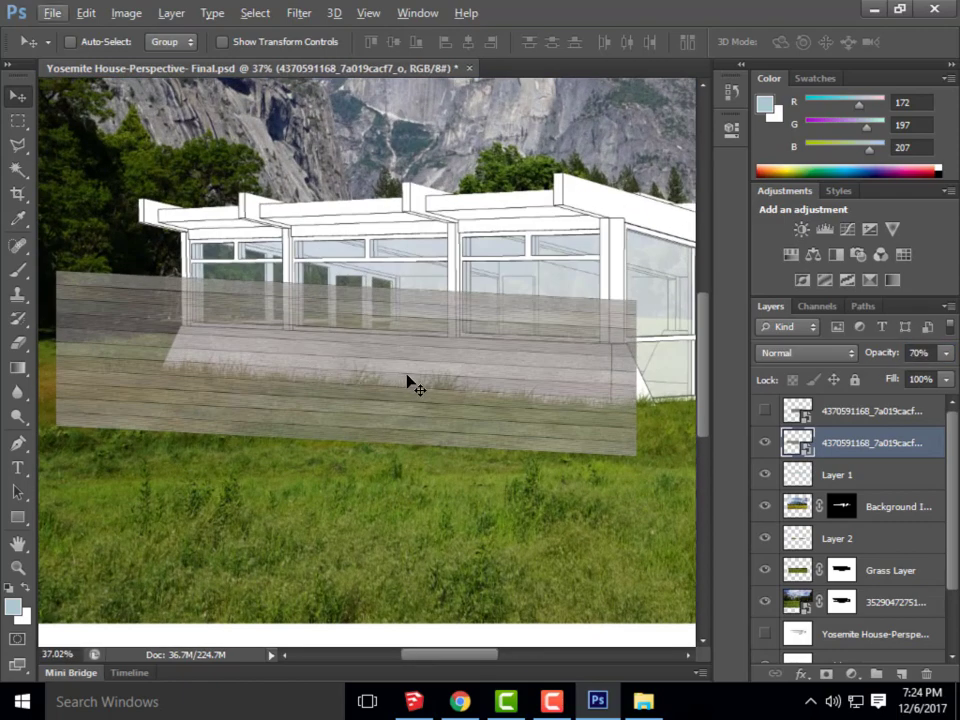
key(ctrl+t)
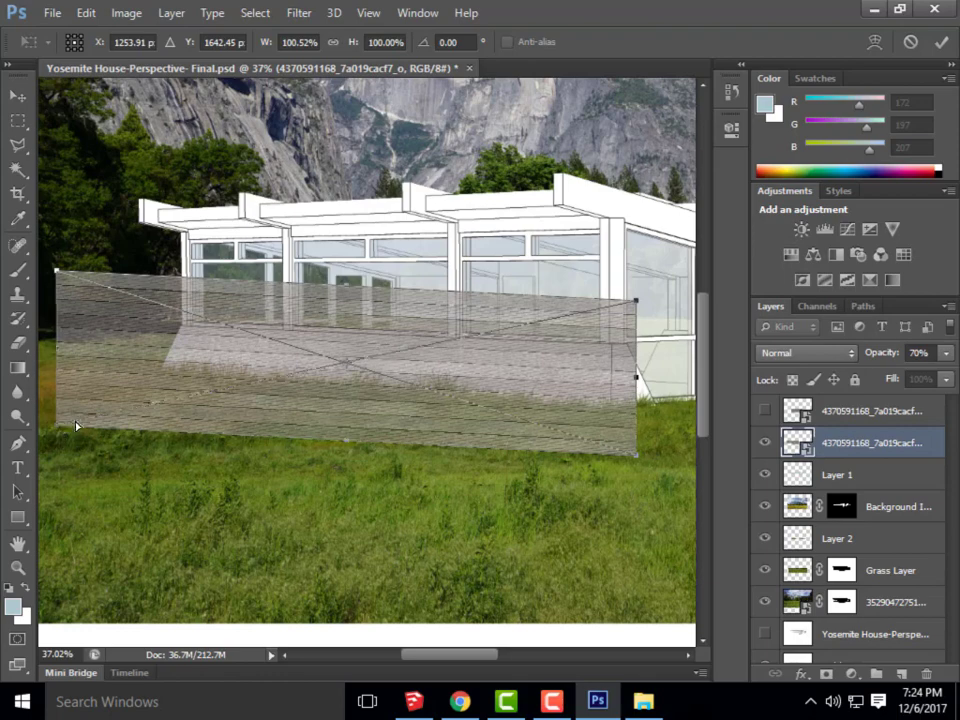
drag(56, 425, 108, 393)
drag(57, 271, 118, 288)
drag(101, 332, 162, 340)
mouse_move(636, 379)
mouse_down()
mouse_move(632, 343)
mouse_move(620, 374)
mouse_up()
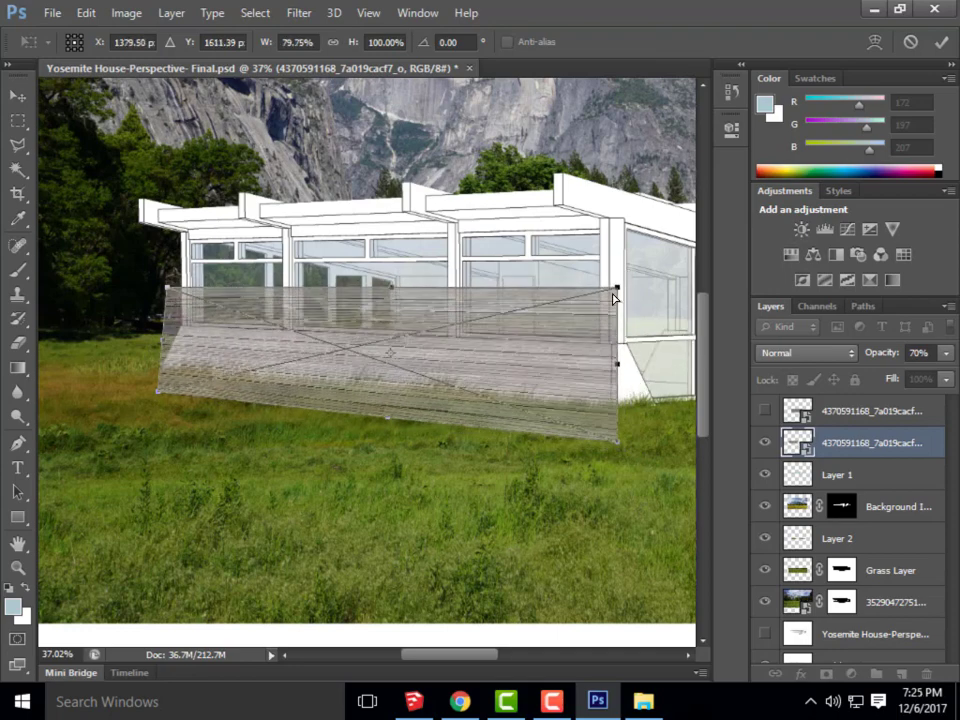
Refine the wood texture's four corners so its planks taper with the left wing base wall's perspective, and apply the transform
drag(616, 291, 614, 310)
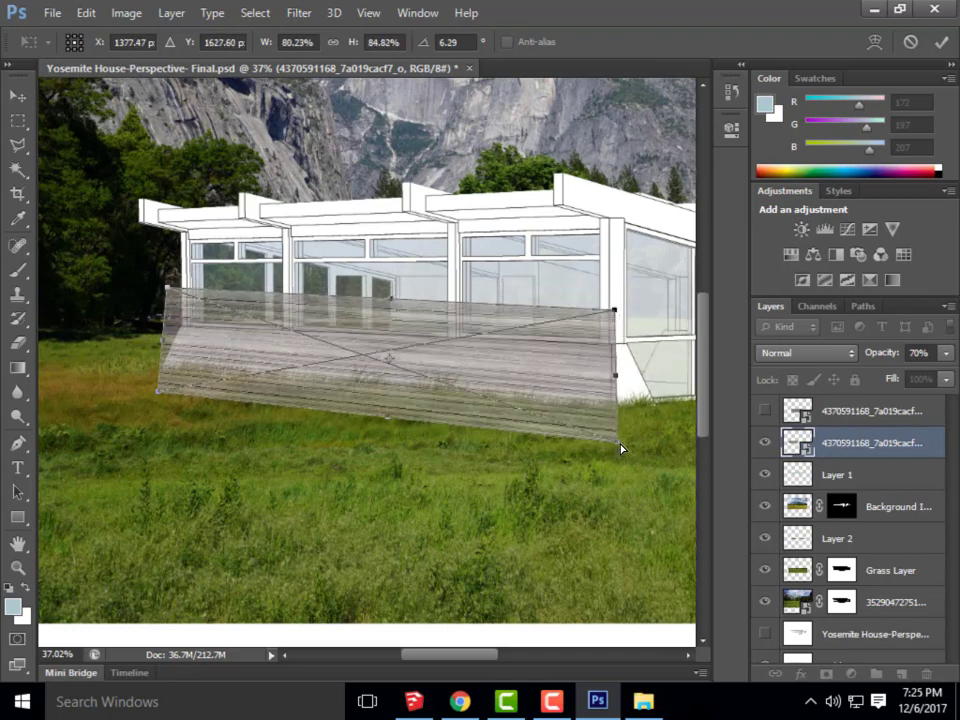
drag(620, 448, 616, 441)
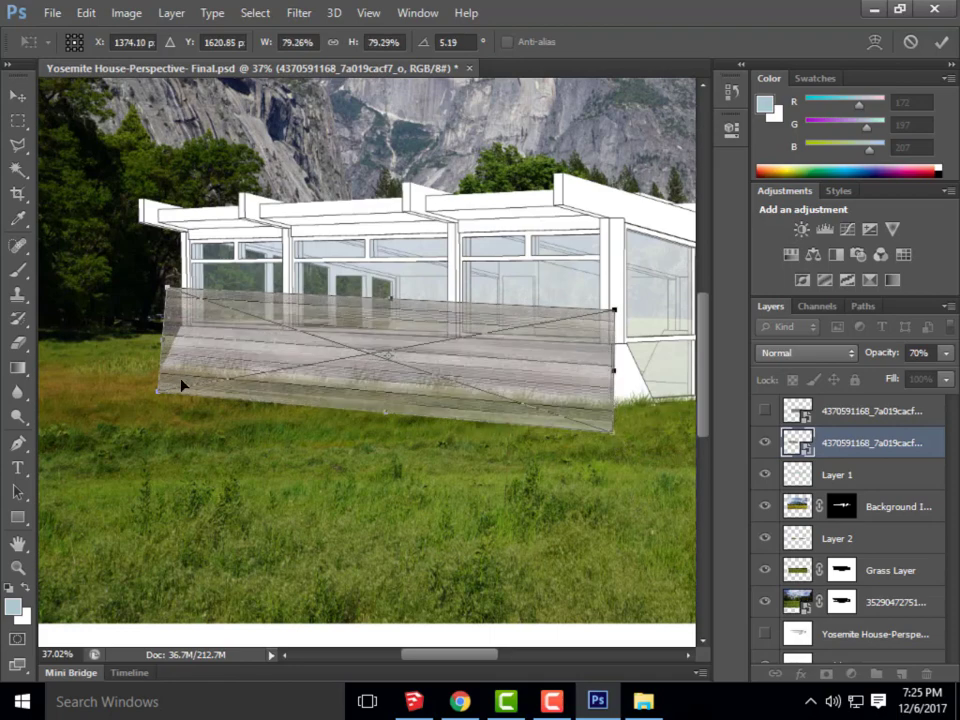
drag(158, 393, 161, 386)
drag(166, 297, 171, 304)
drag(172, 317, 173, 319)
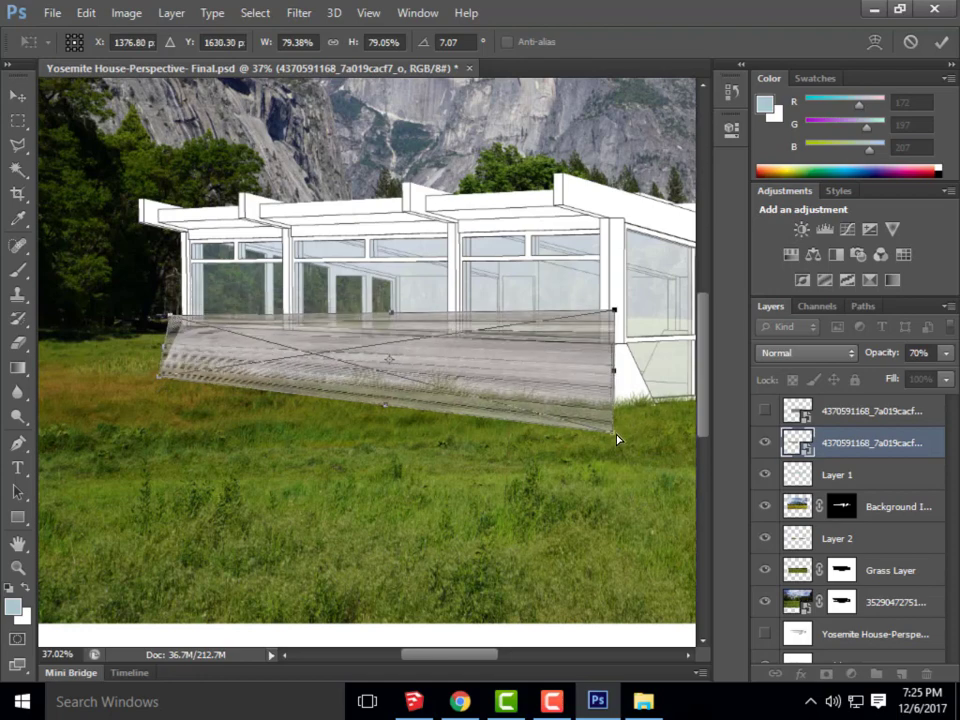
drag(617, 439, 615, 429)
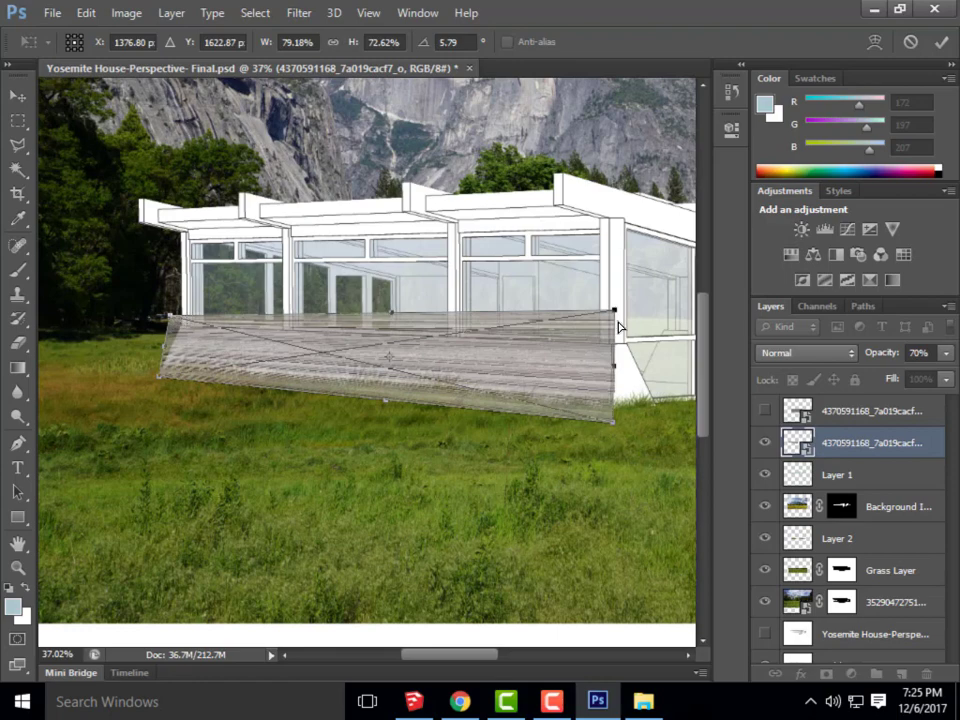
drag(619, 316, 621, 318)
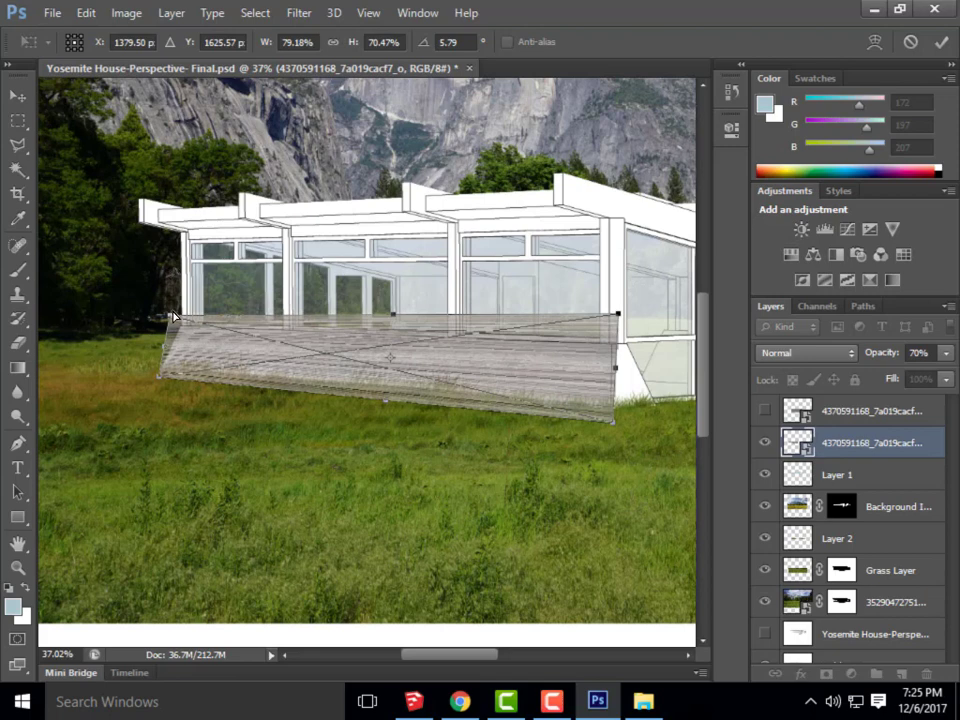
drag(167, 316, 171, 321)
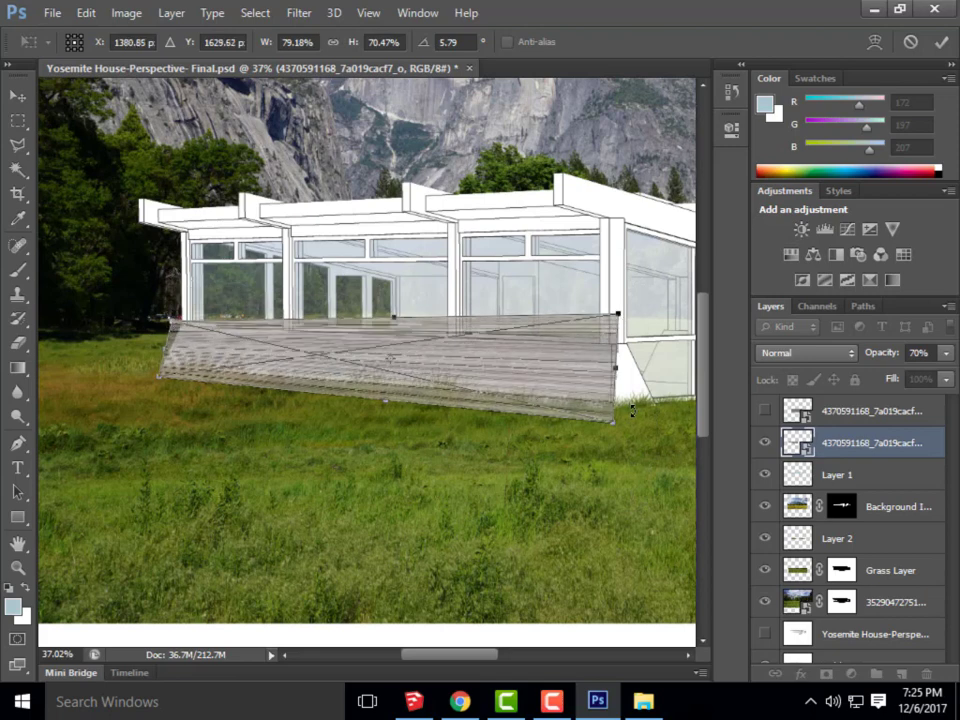
click(20, 97)
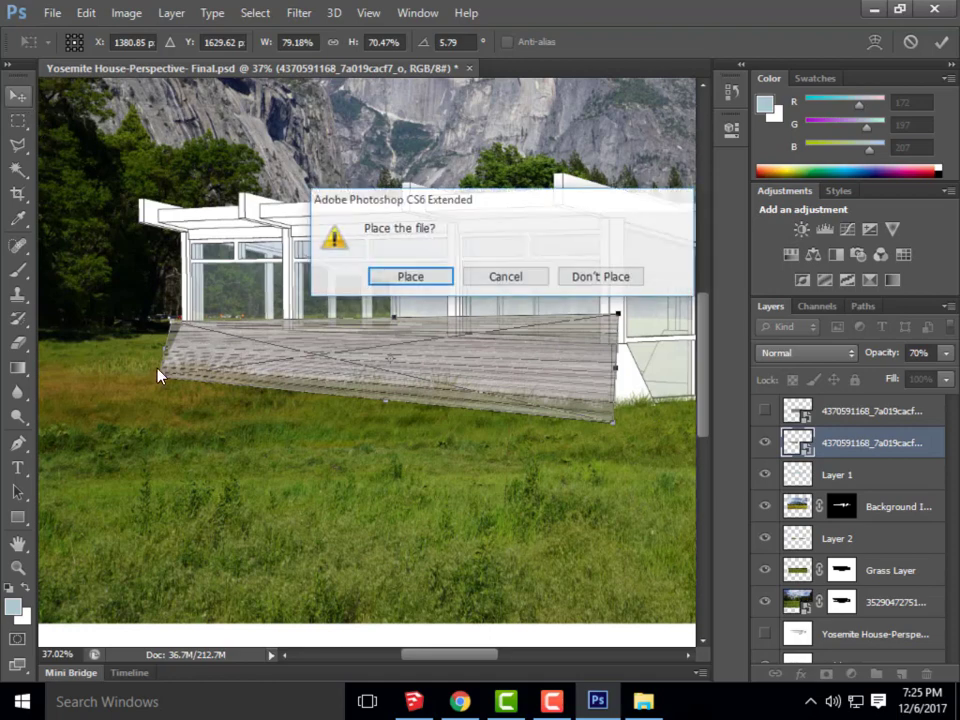
click(408, 276)
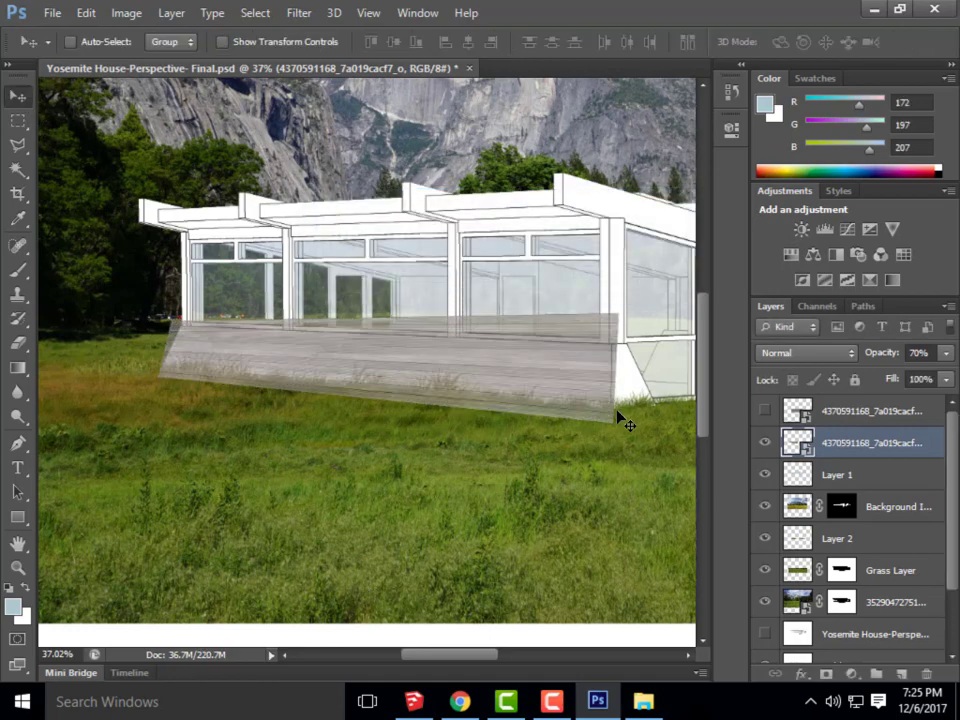
Distort the left wing's wood texture inward at its upper right corner so its end stands vertical, and apply the transform
key(ctrl+t)
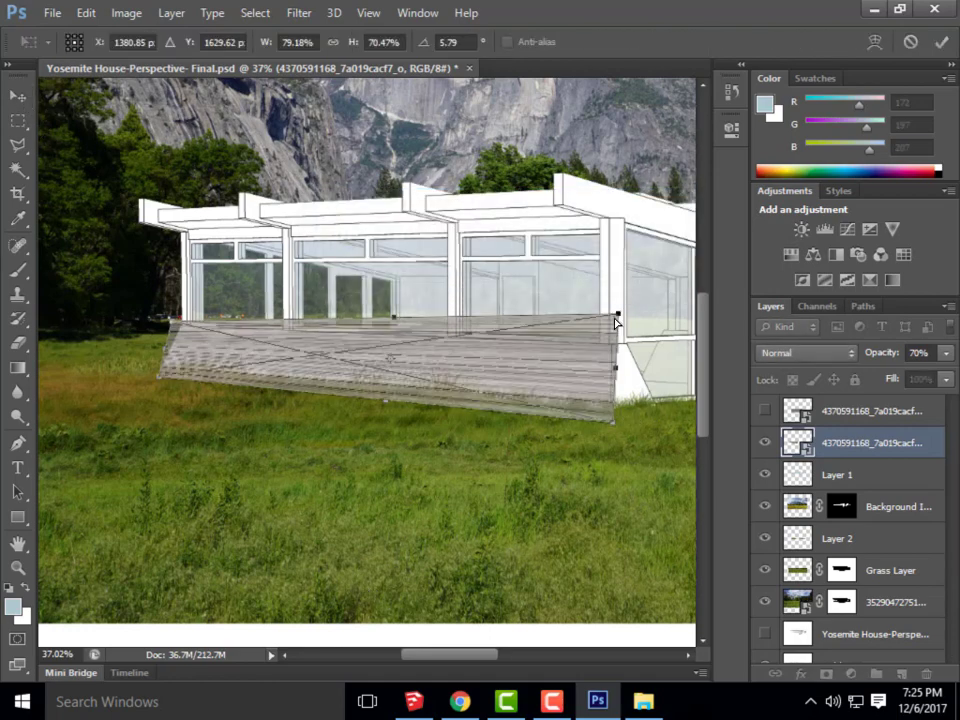
drag(619, 323, 612, 315)
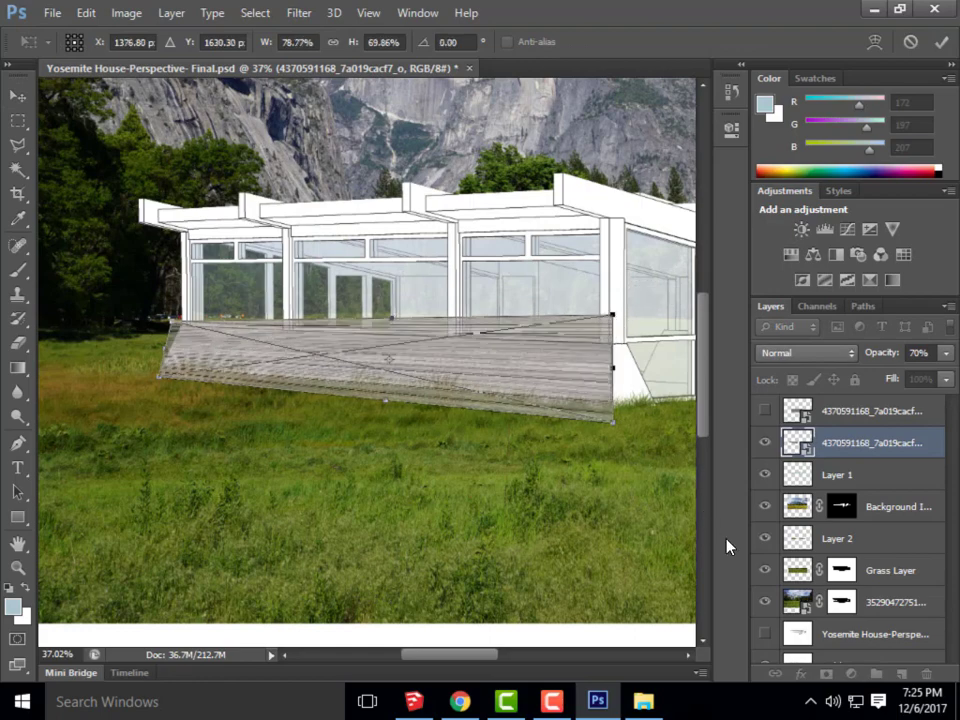
click(18, 95)
key(Return)
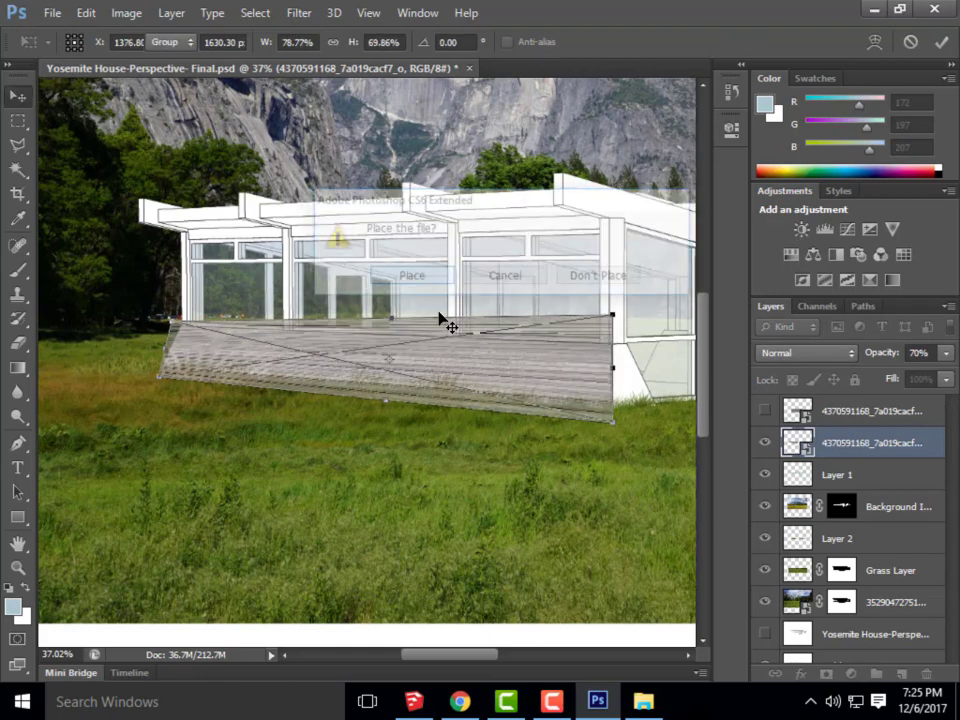
scroll(272, 349, down, 3)
scroll(332, 356, up, 4)
scroll(414, 360, down, 5)
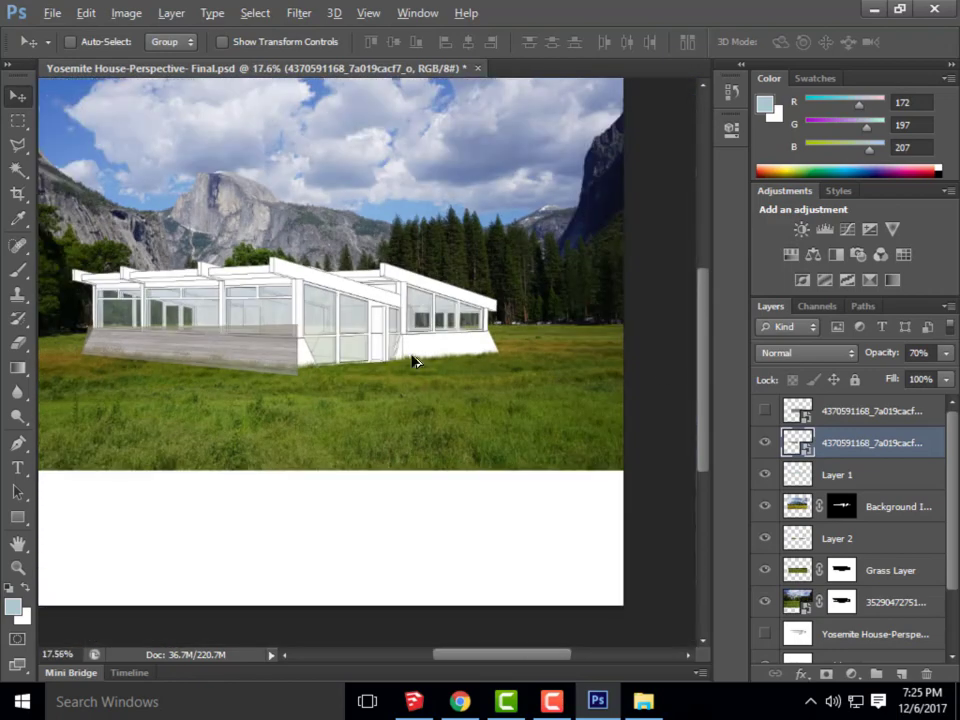
Show the hidden wood texture copy and set its opacity to 70%
click(766, 413)
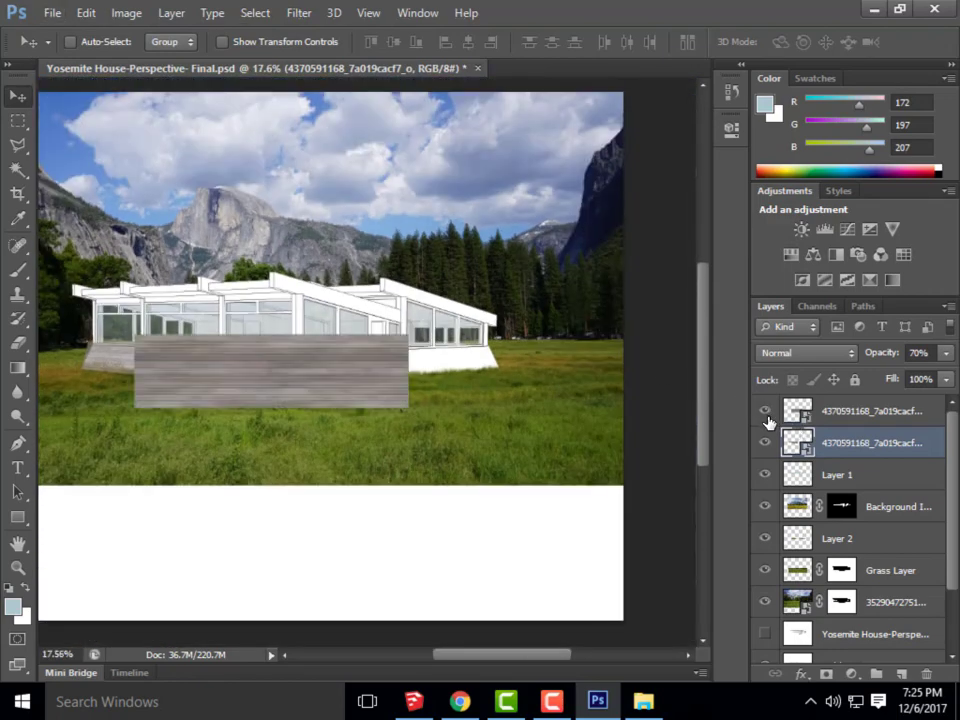
click(855, 415)
click(918, 353)
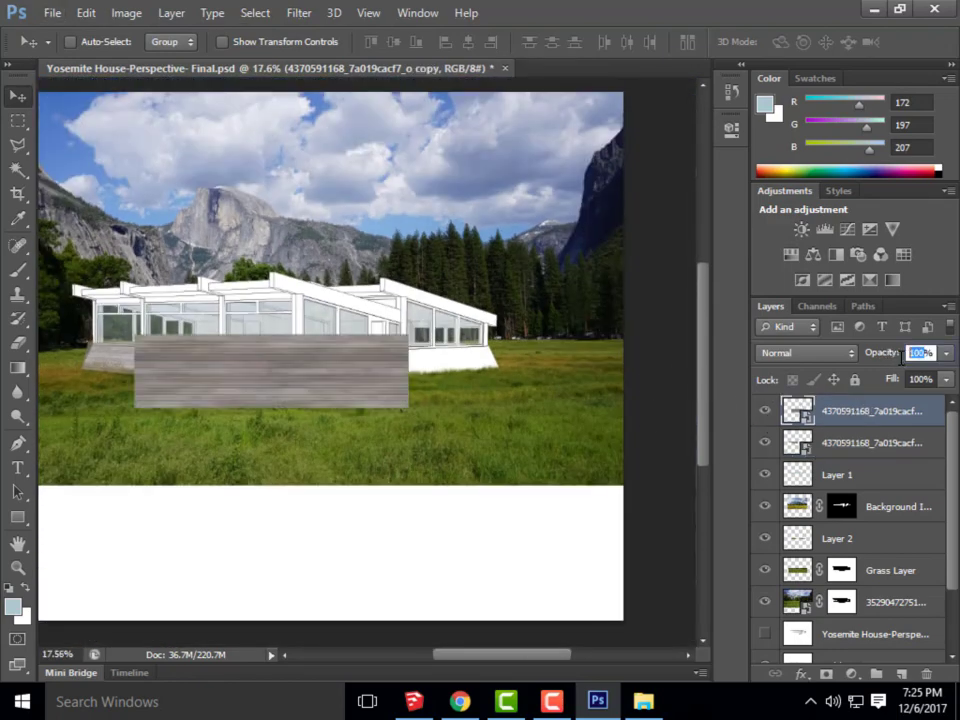
text(70)
scroll(302, 272, up, 3)
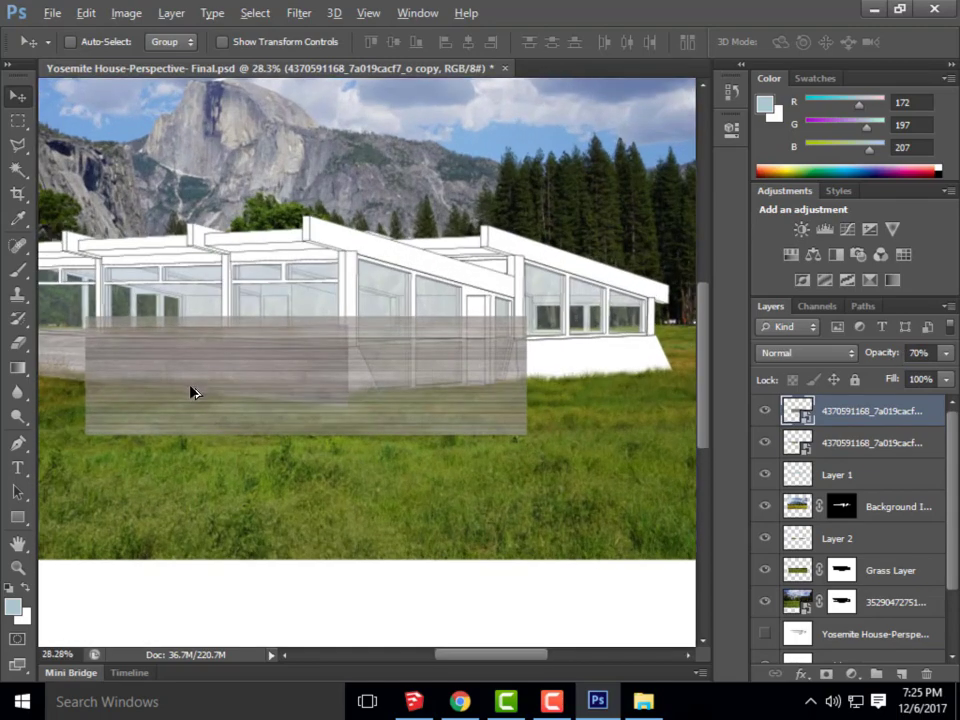
Move the wood texture copy over the right wing and distort its left corners to meet the left wing texture's end
drag(142, 288, 450, 377)
scroll(450, 377, down, 2)
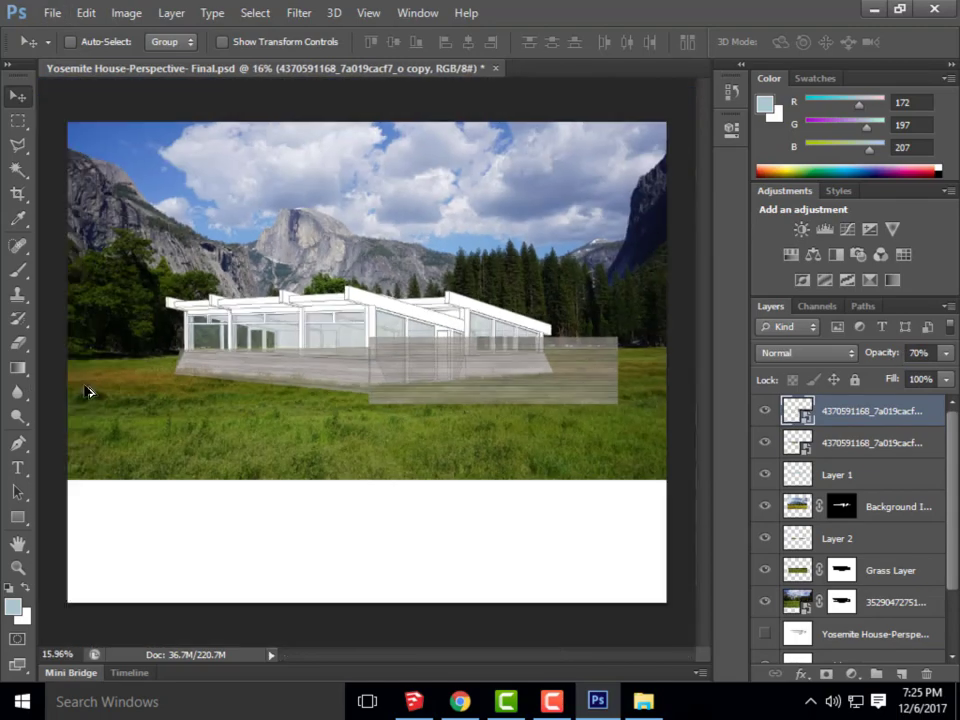
scroll(640, 378, up, 3)
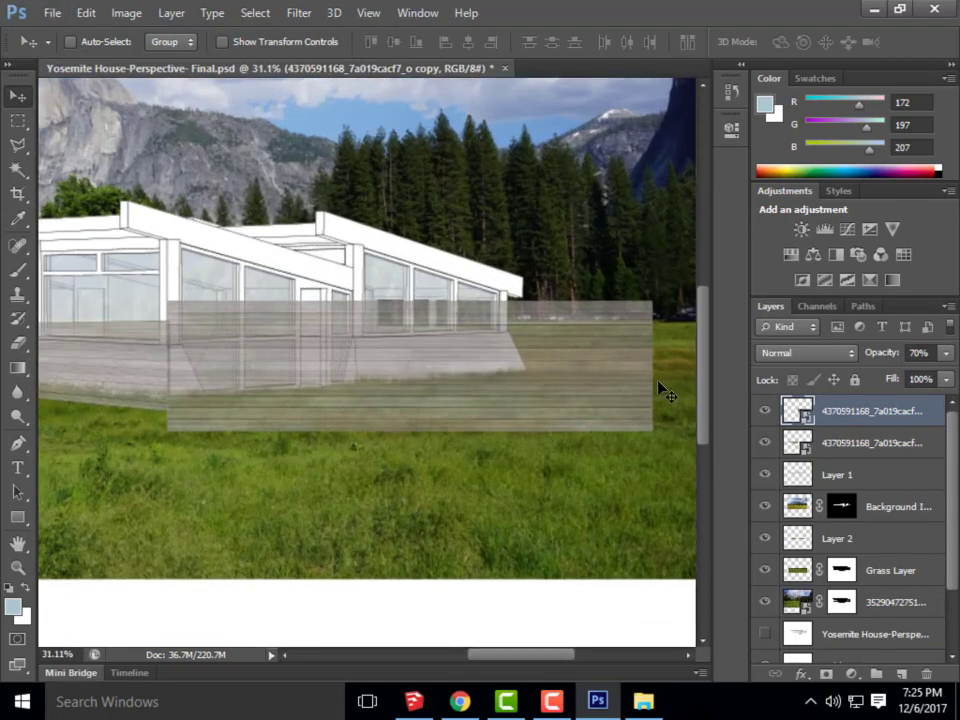
key(ctrl+t)
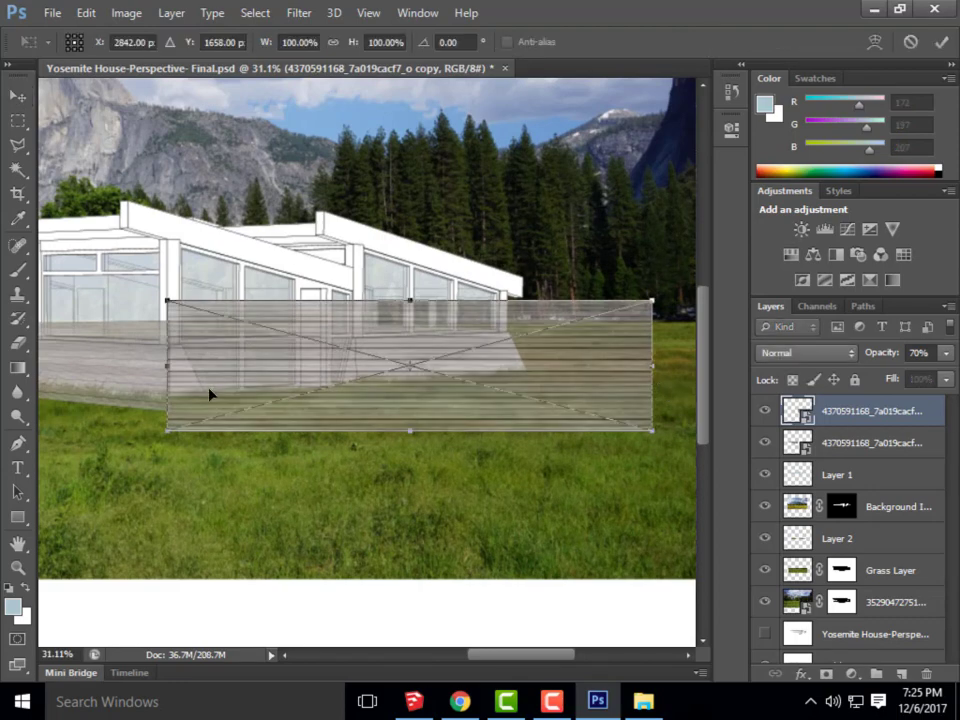
mouse_move(168, 435)
mouse_down()
mouse_move(171, 388)
mouse_move(171, 413)
mouse_up()
drag(168, 300, 172, 327)
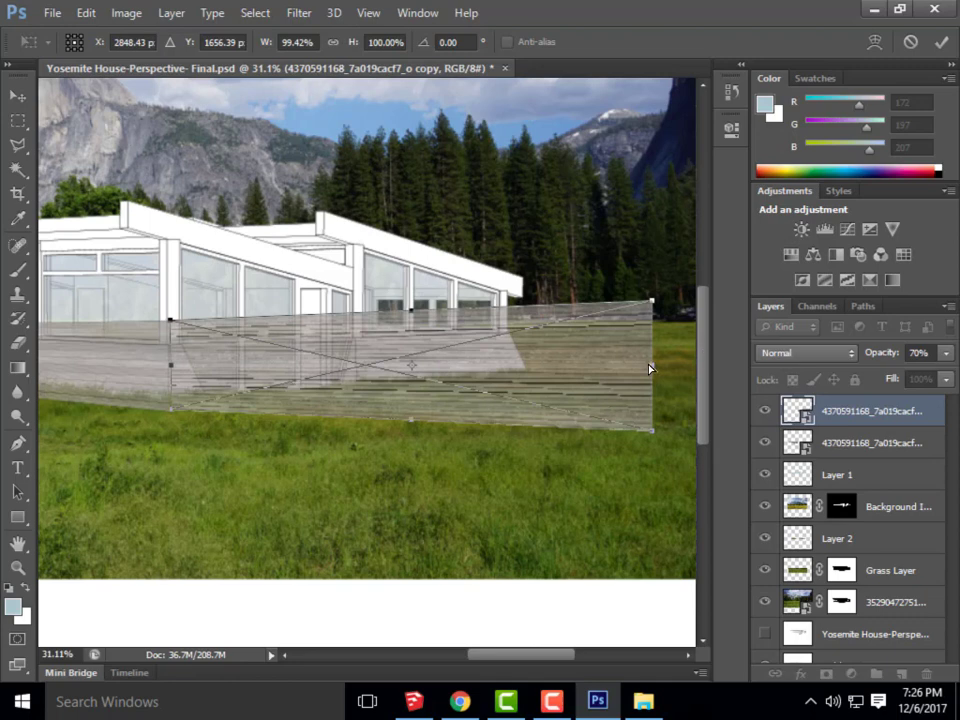
Distort the texture copy's corners and narrow it to about 74% width to follow the right wing base wall's perspective, and apply the transform
drag(649, 368, 531, 350)
drag(529, 407, 528, 379)
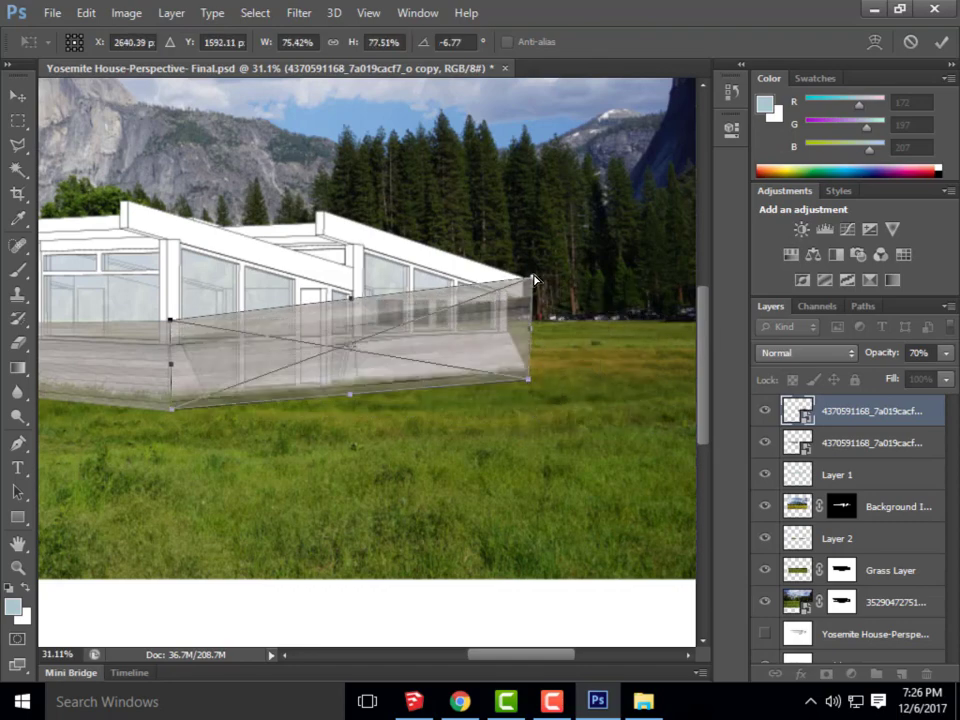
drag(533, 280, 512, 326)
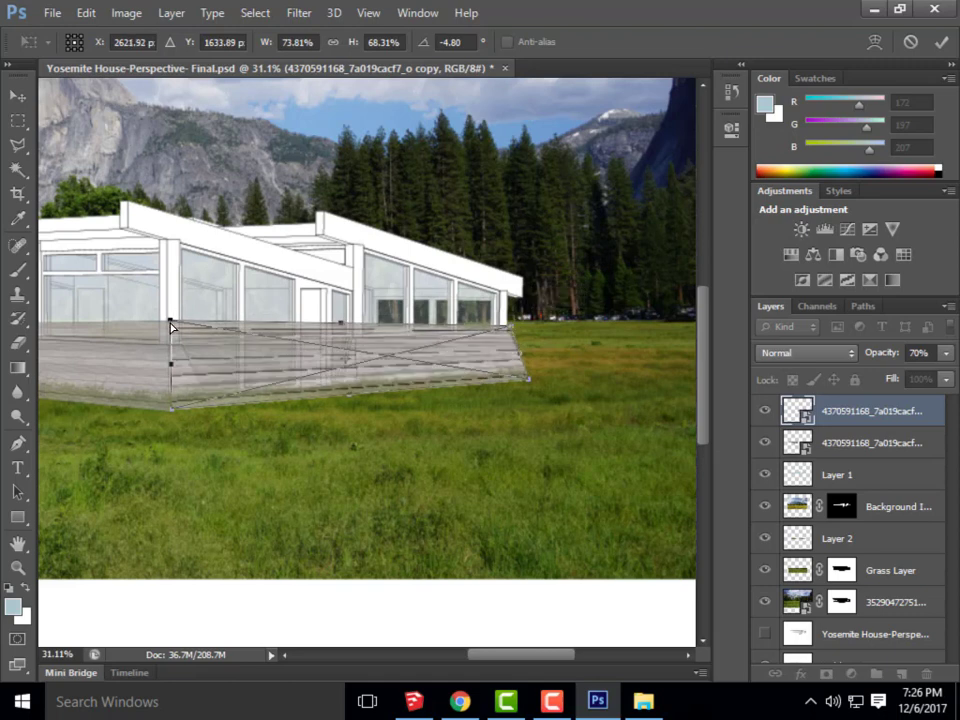
drag(171, 326, 171, 327)
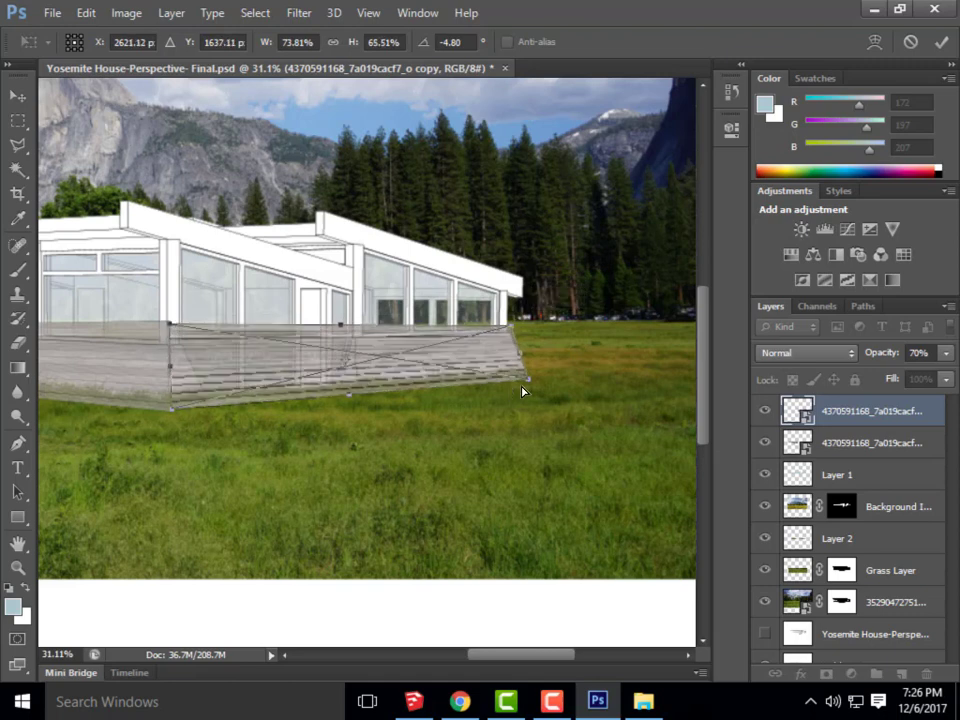
drag(522, 390, 530, 389)
drag(516, 334, 514, 339)
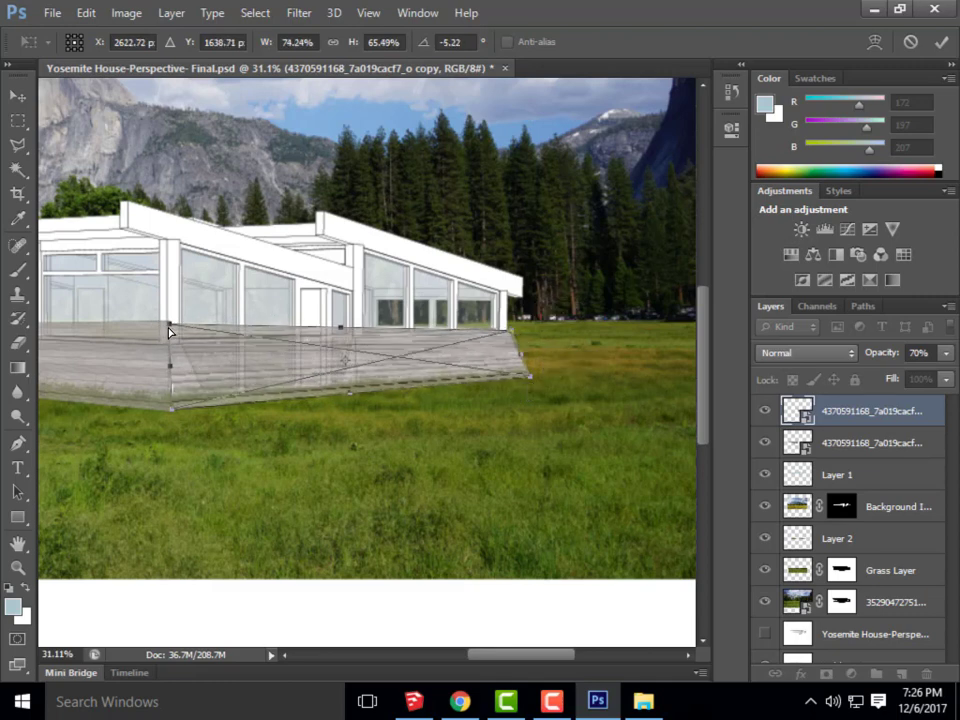
drag(169, 330, 169, 328)
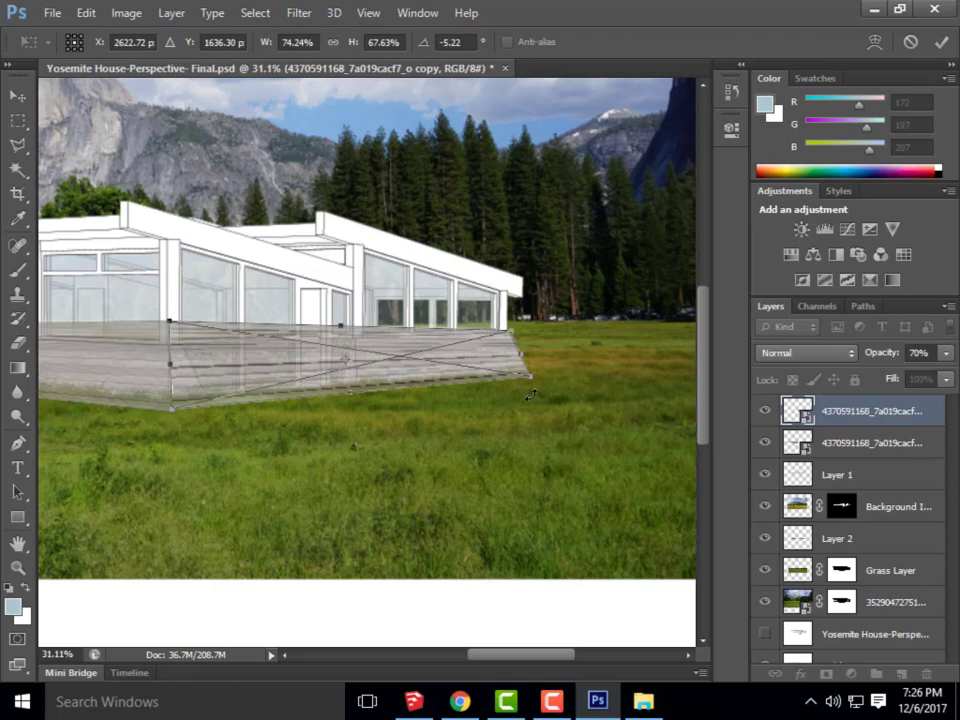
click(17, 95)
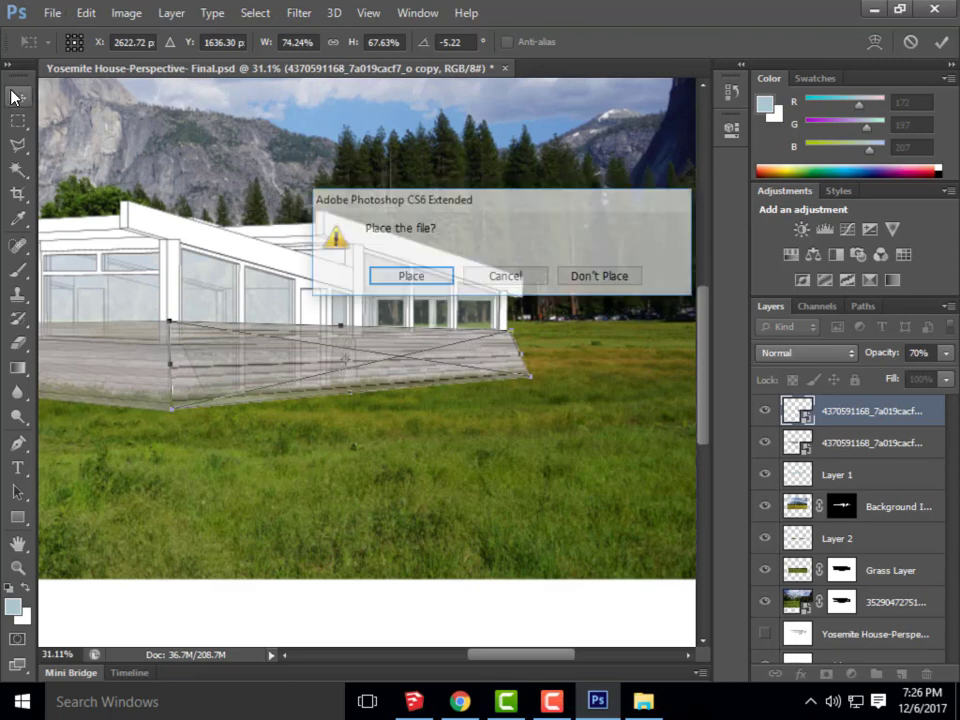
click(410, 277)
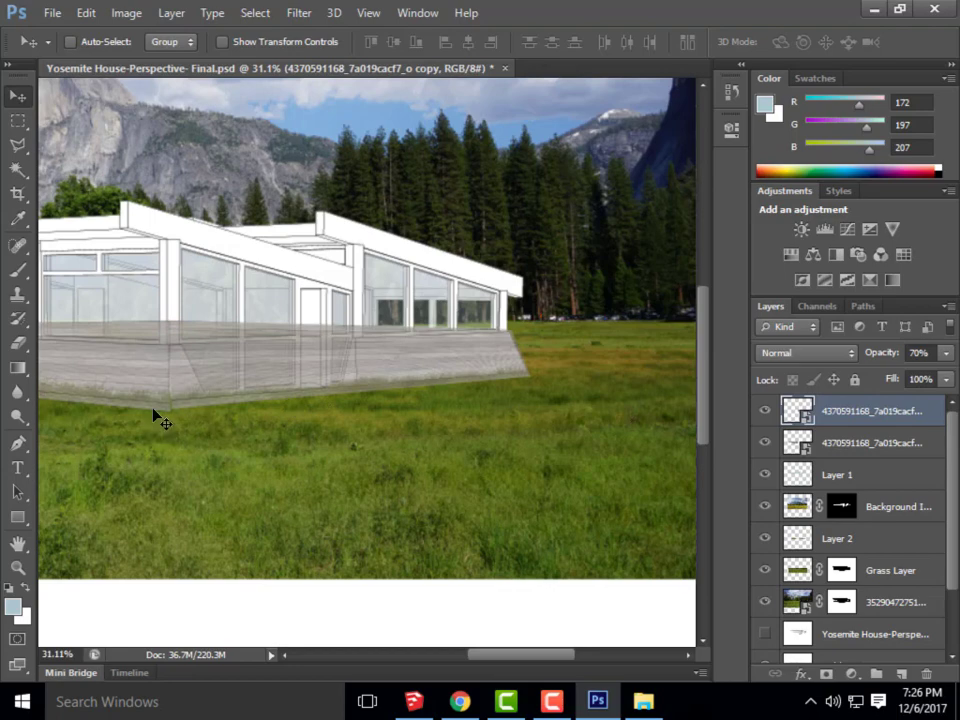
Fine-tune the texture copy's two left corners to close the seam with the left wing's texture, and apply the transform
scroll(137, 424, up, 5)
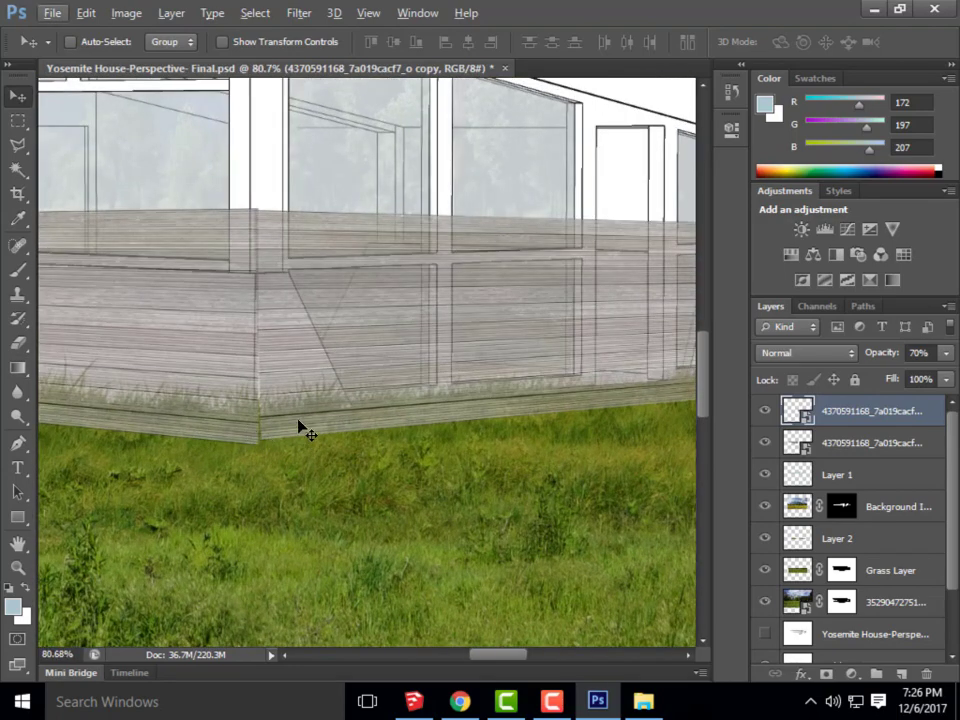
key(ctrl+t)
drag(261, 443, 257, 456)
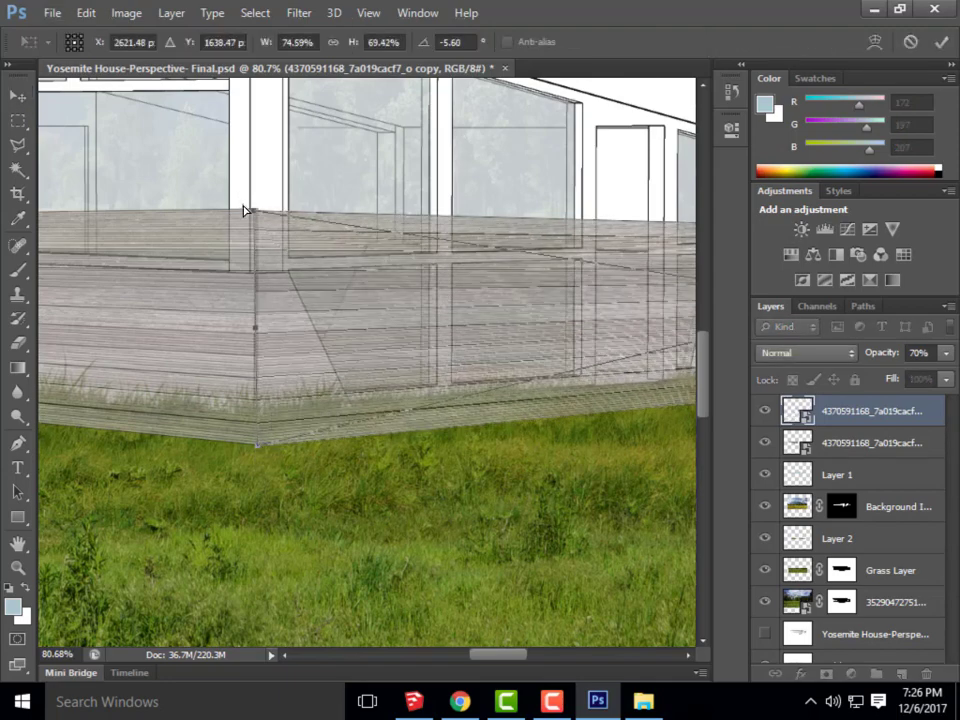
drag(256, 215, 258, 209)
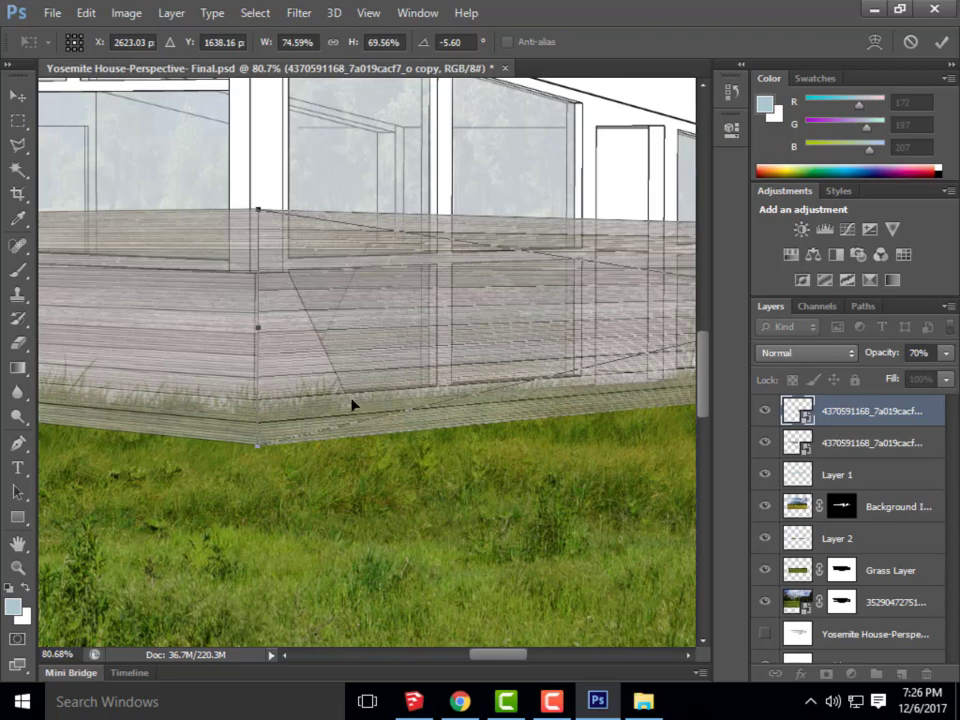
click(18, 95)
click(422, 278)
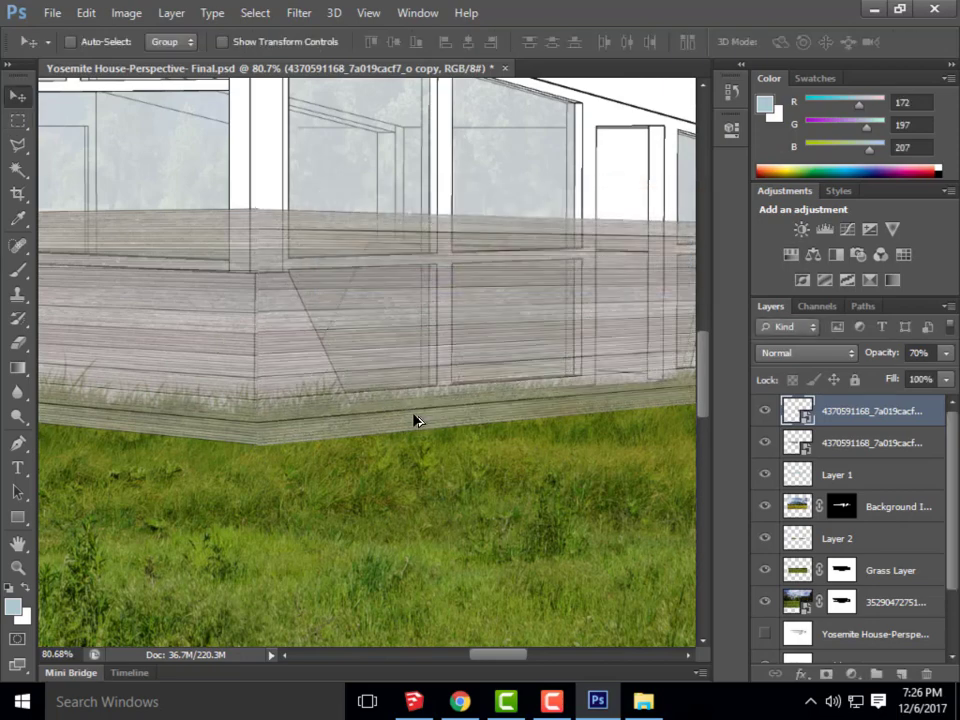
scroll(386, 388, down, 5)
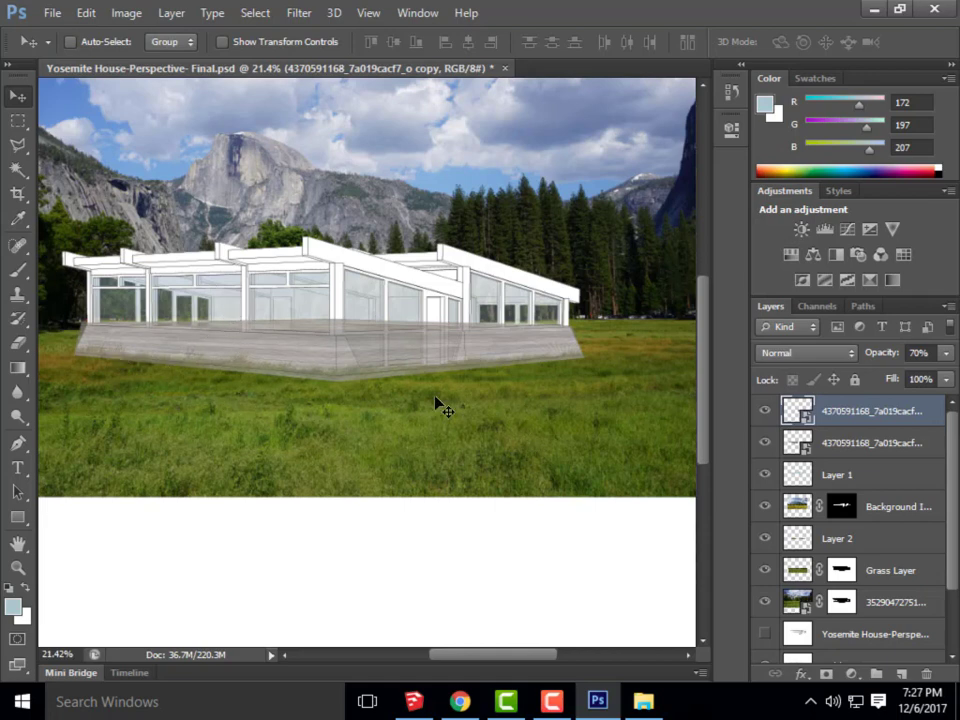
Merge the two wood texture layers and rename the merged layer "Base Concrete Texture"
shift+click(859, 447)
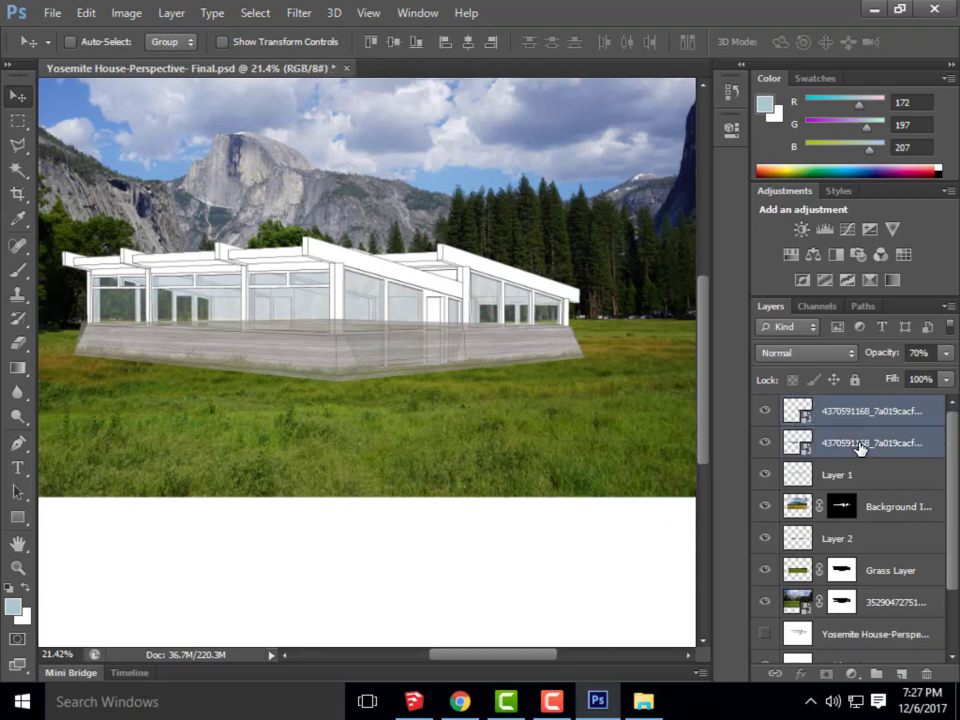
right_click(859, 447)
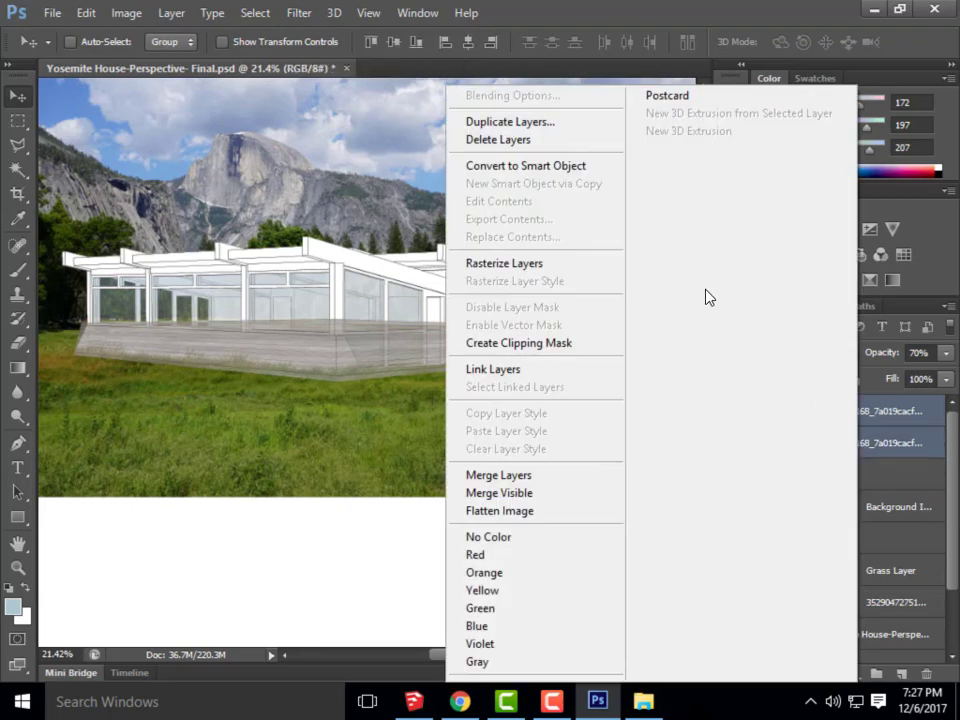
click(545, 477)
double_click(856, 411)
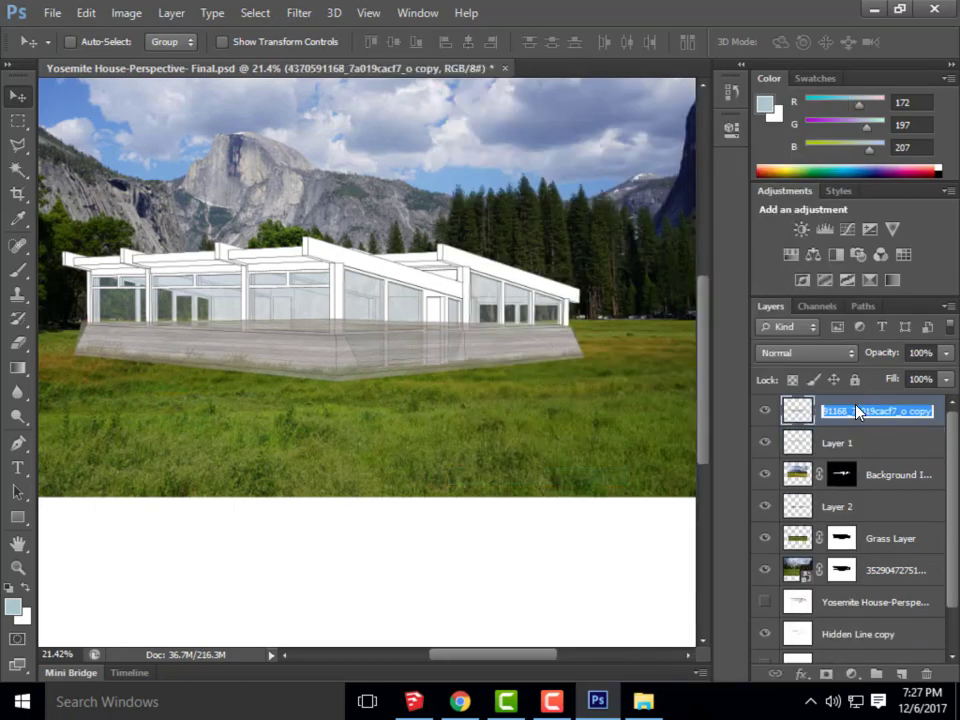
text(Base Co)
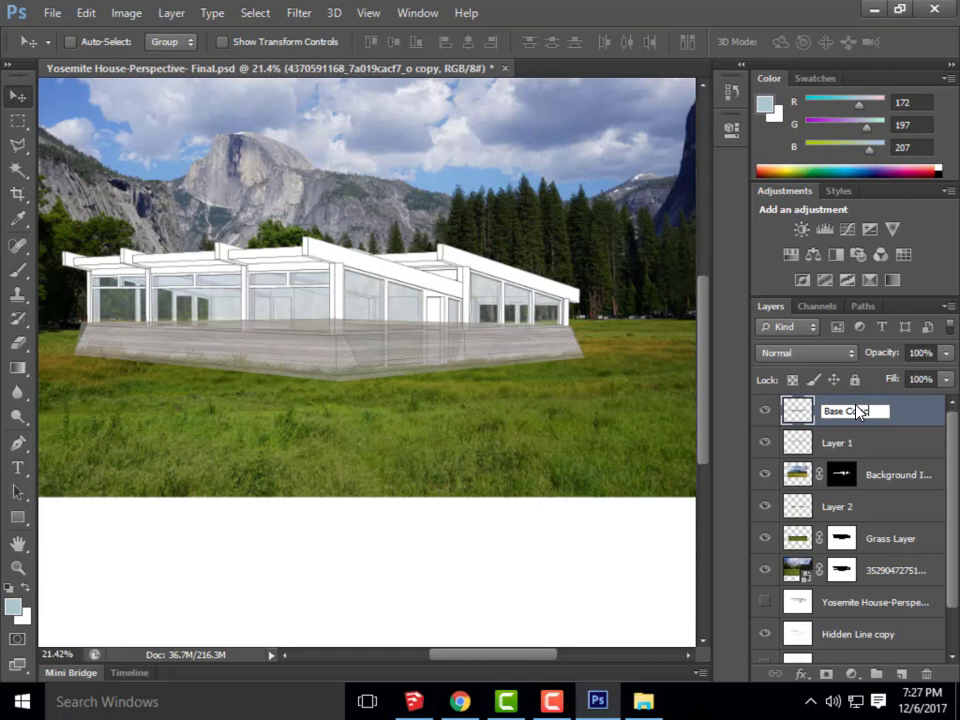
text(ncrete Texture)
key(Return)
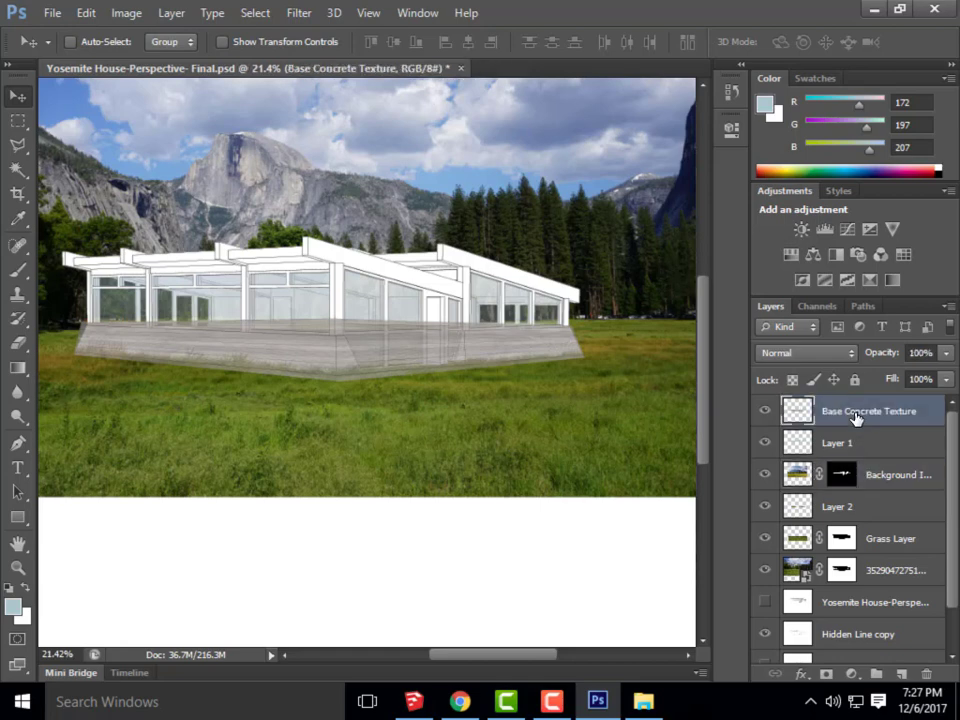
Move the Hidden Line copy layer directly beneath Base Concrete Texture and hide the texture layer
drag(936, 636, 884, 430)
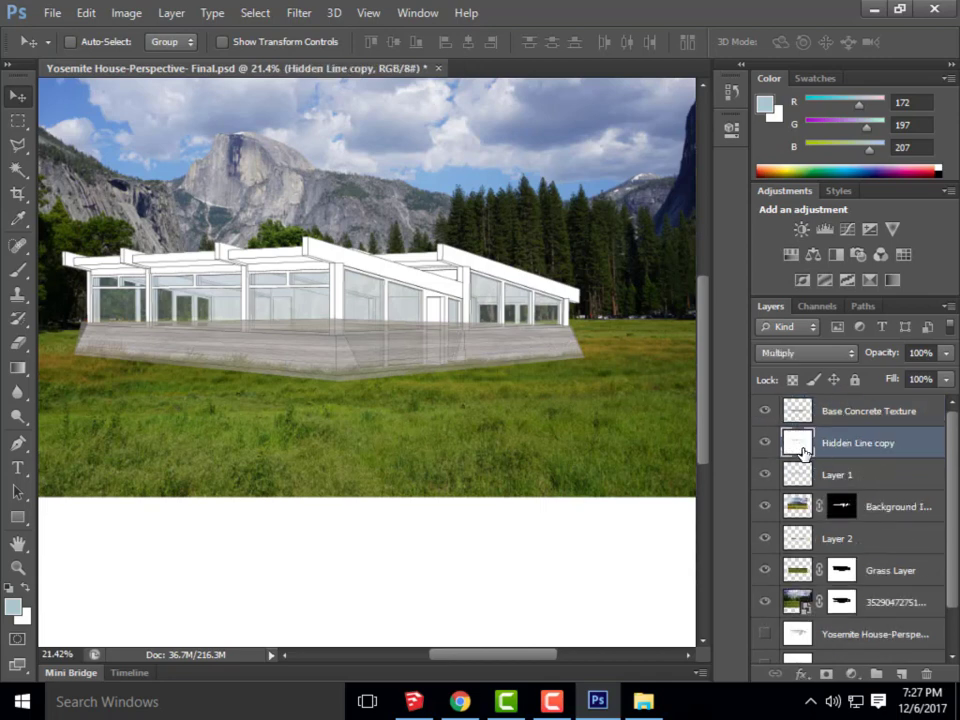
click(765, 412)
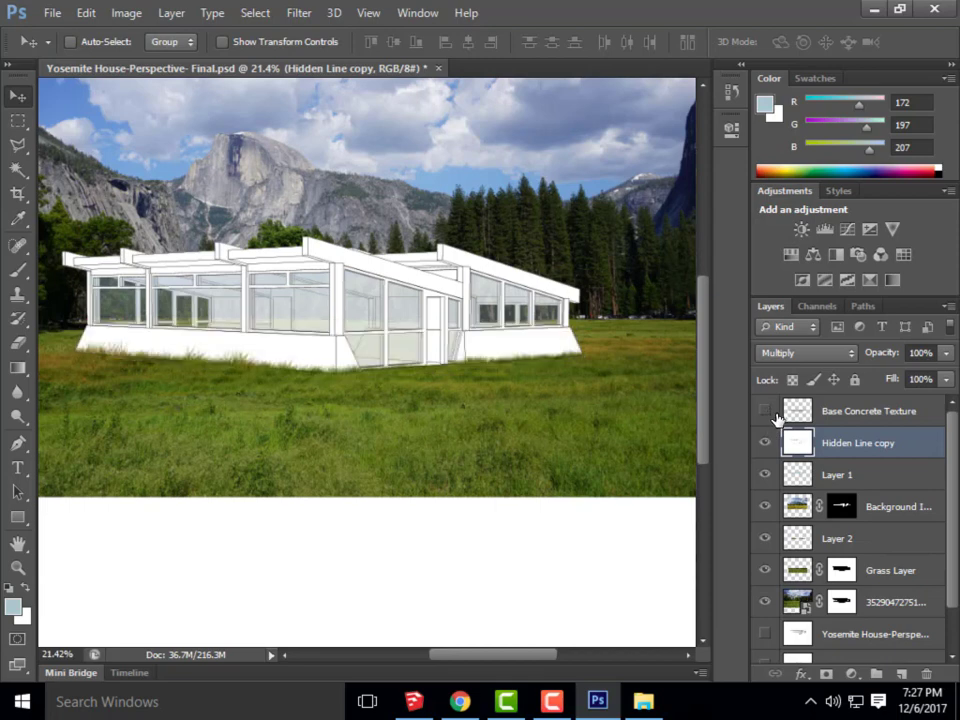
Select all the white base wall faces of both wings on the Hidden Line copy layer with the Magic Wand
click(18, 170)
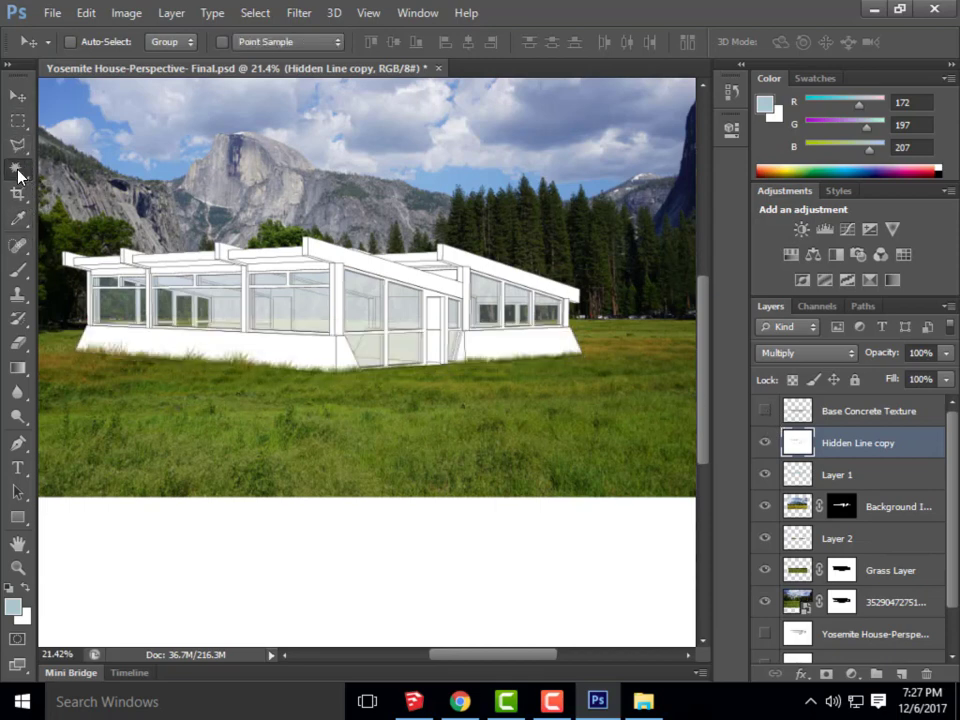
click(338, 362)
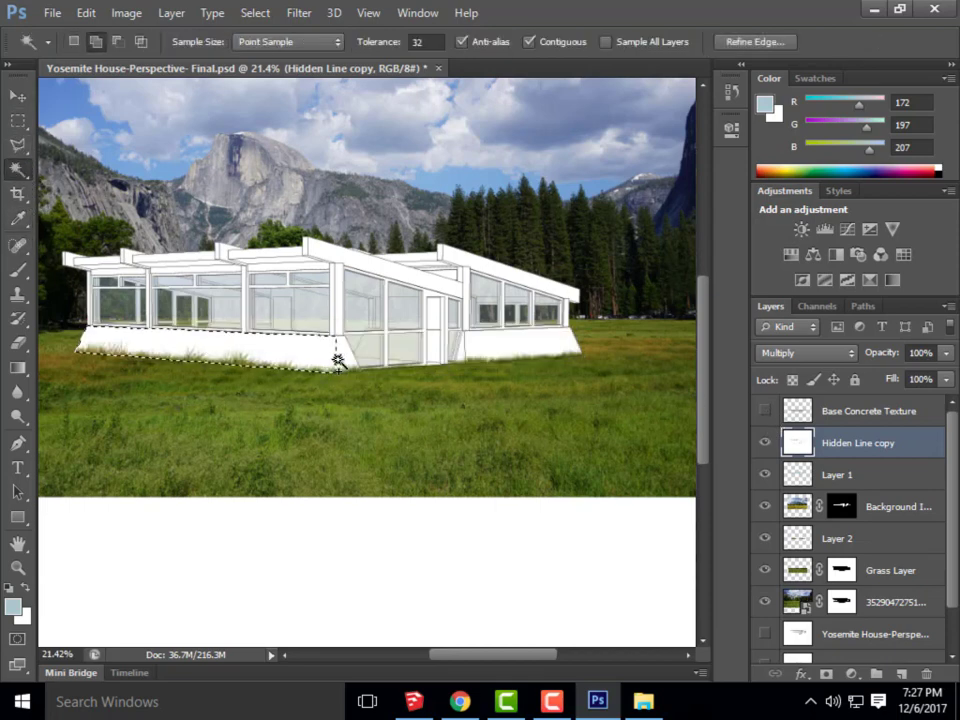
scroll(474, 364, up, 3)
shift+click(474, 350)
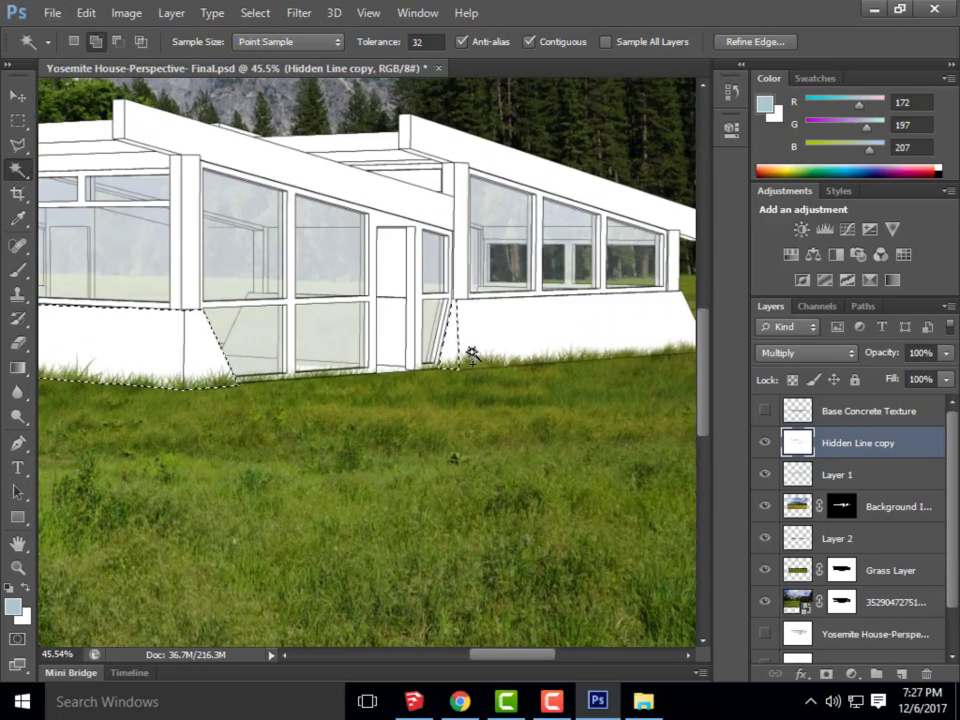
scroll(367, 346, down, 3)
scroll(367, 346, down, 1)
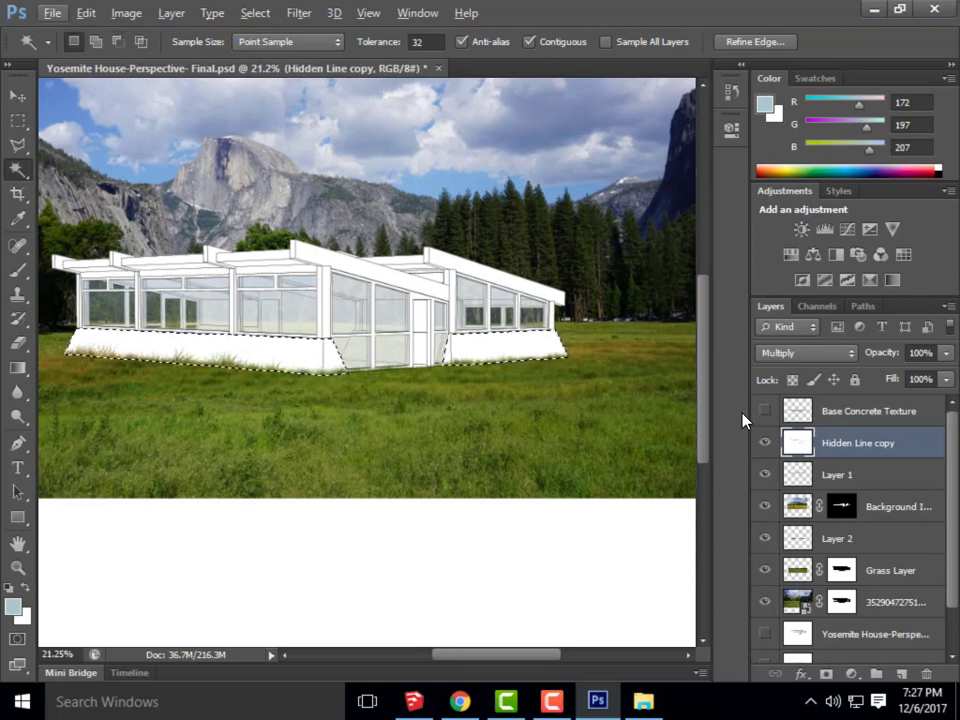
Show the Base Concrete Texture layer and mask it to the selected base walls
click(765, 410)
click(861, 419)
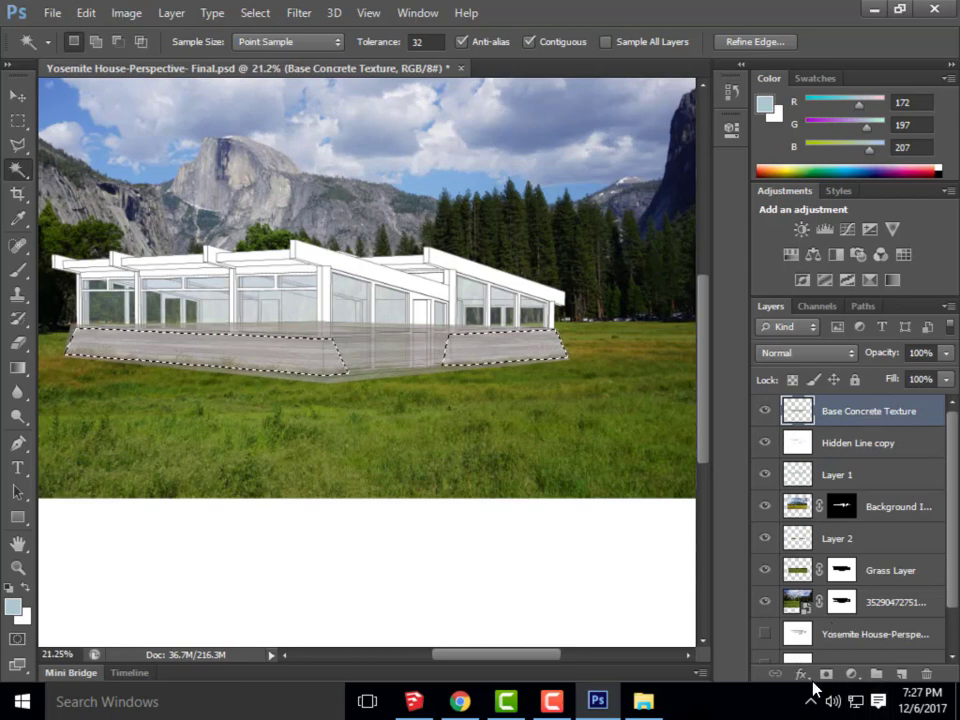
click(827, 677)
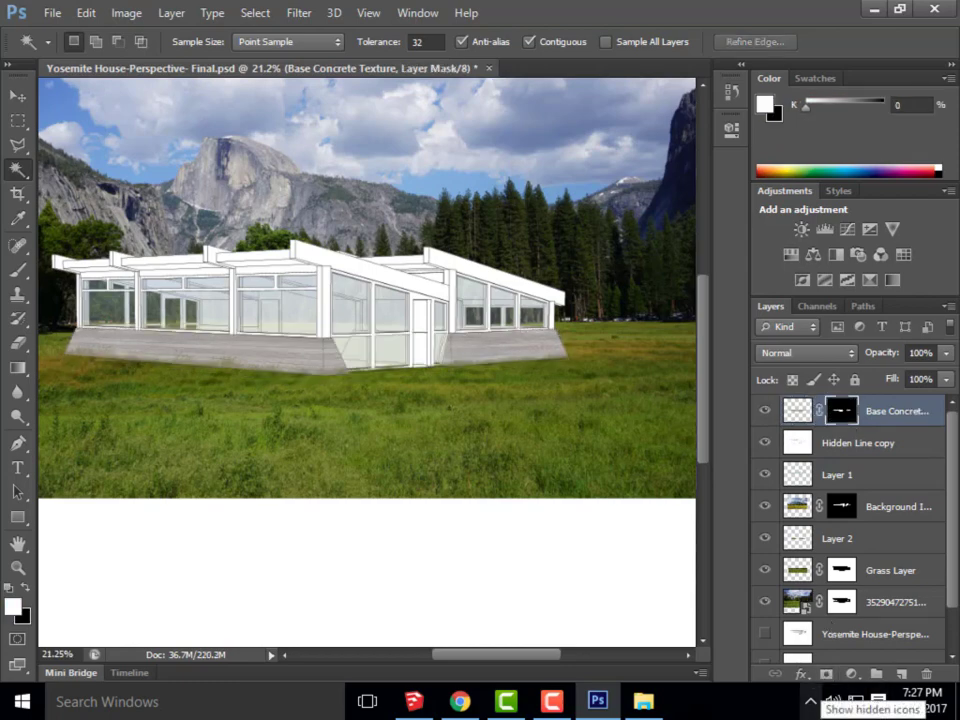
Examine the masked texture up close along the base walls of both wings and where they meet the grass
scroll(283, 251, up, 5)
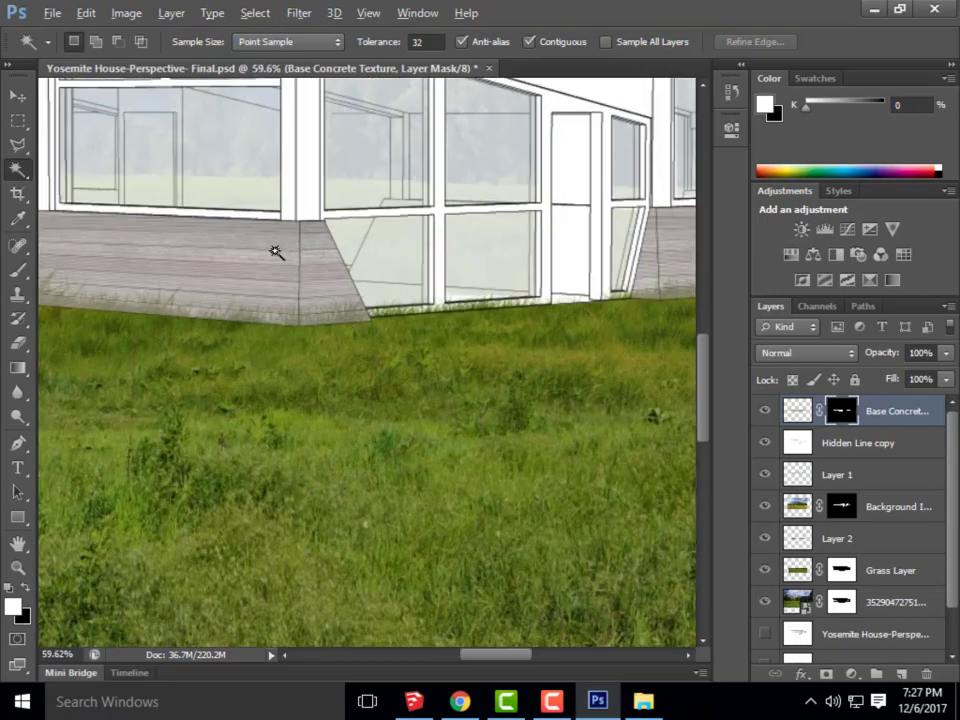
scroll(214, 373, down, 2)
scroll(493, 321, up, 4)
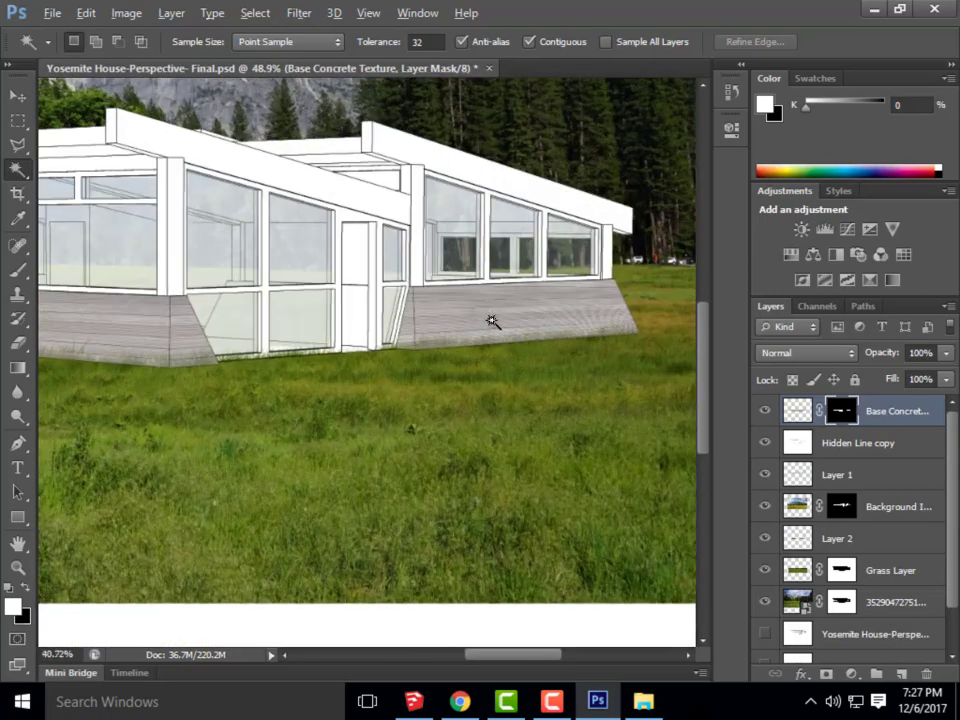
scroll(114, 341, down, 1)
scroll(485, 344, up, 2)
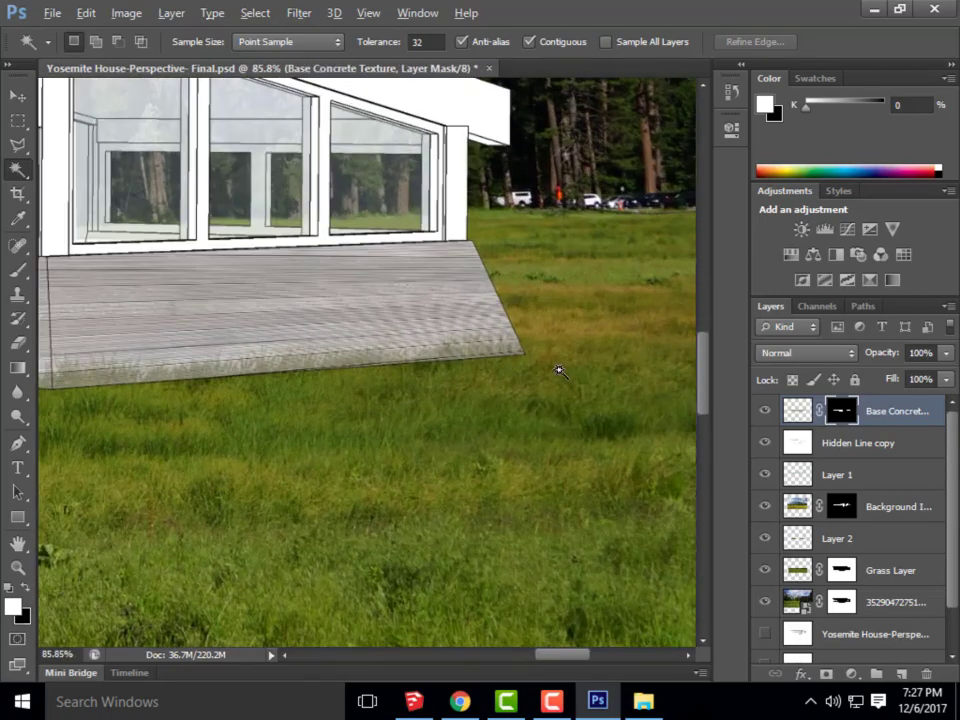
scroll(602, 400, down, 6)
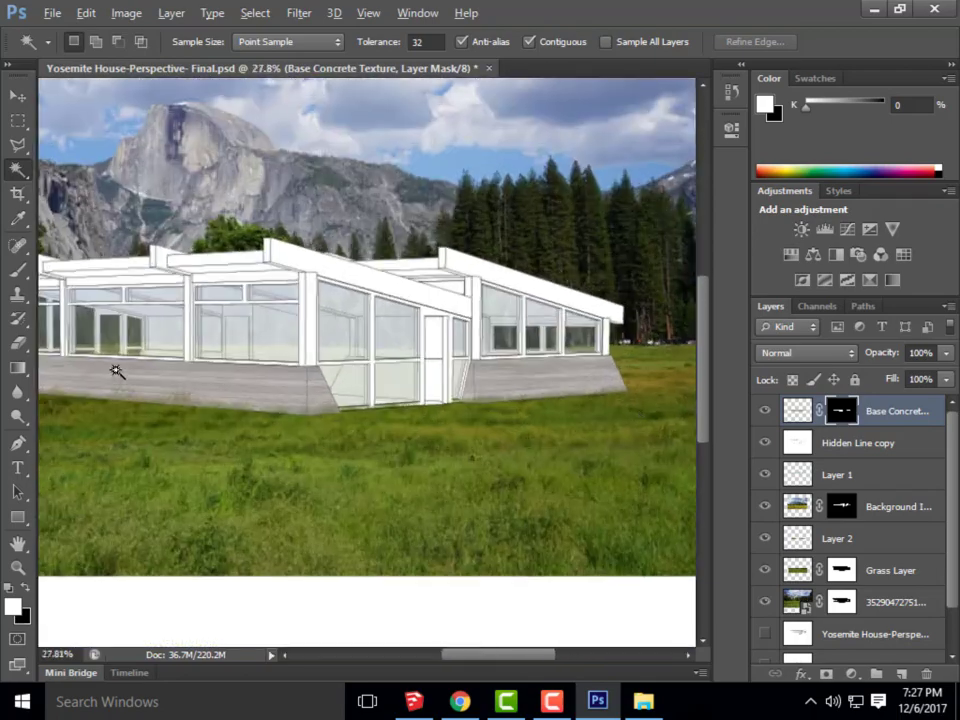
scroll(469, 456, down, 1)
scroll(210, 446, up, 3)
scroll(391, 485, up, 3)
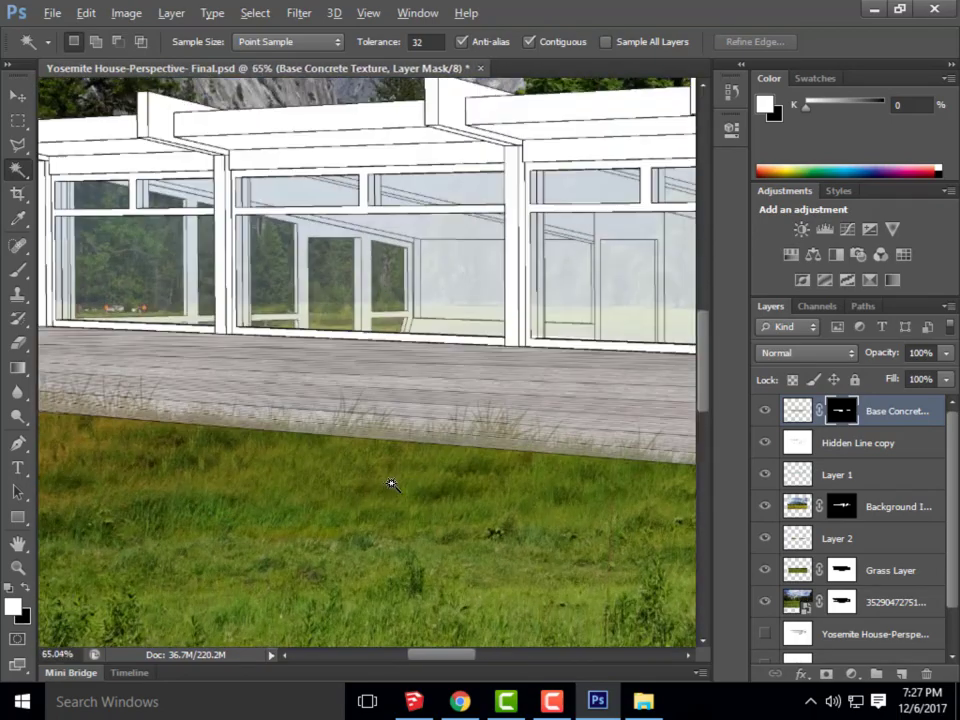
scroll(124, 418, down, 2)
scroll(129, 407, up, 4)
scroll(62, 395, down, 2)
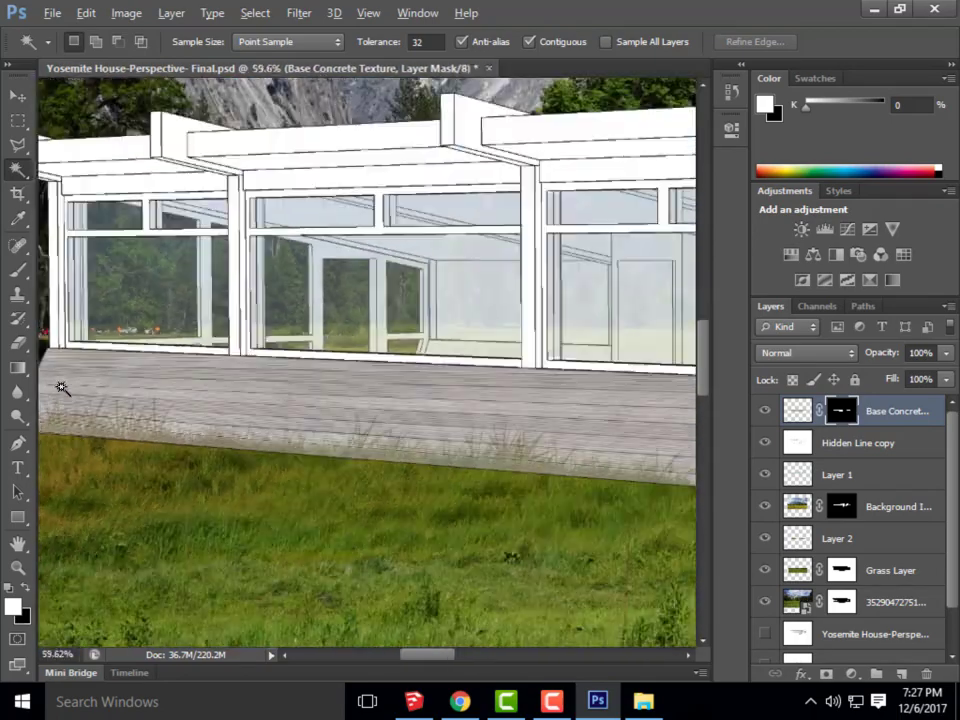
scroll(62, 387, down, 2)
scroll(149, 404, up, 1)
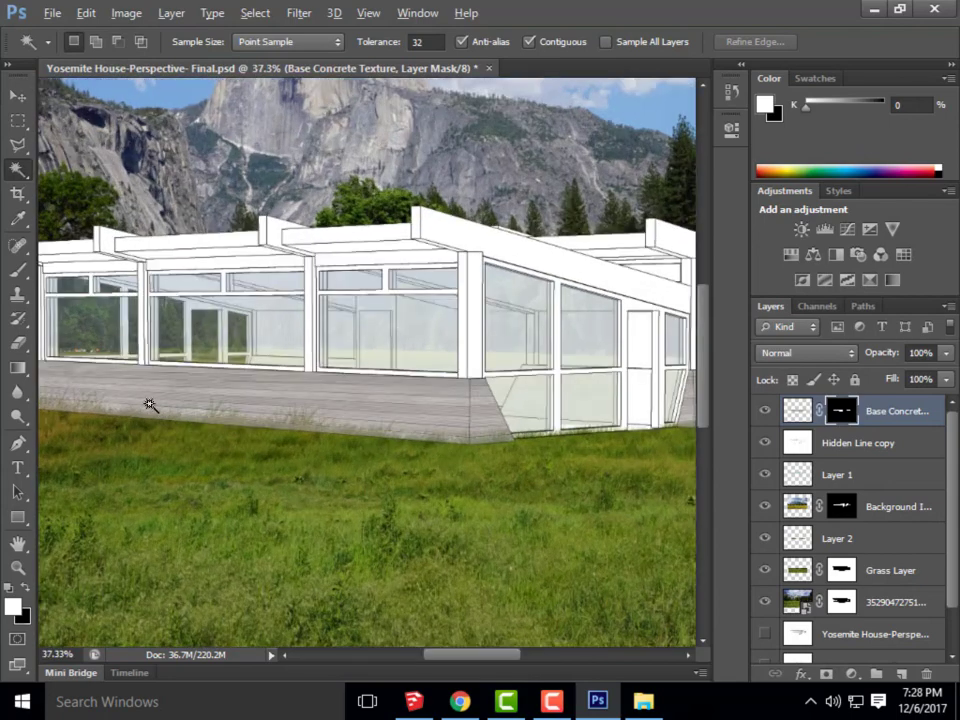
scroll(149, 404, down, 2)
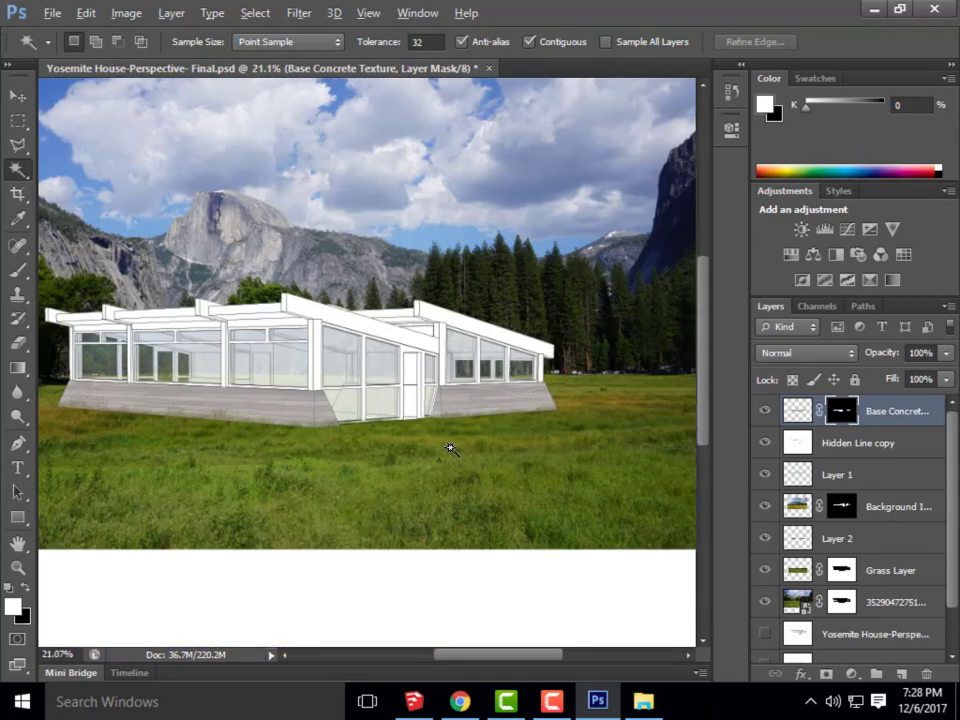
Undo the mask, the base wall selection and the texture merge, back to the two separate wood texture layers
key(alt)
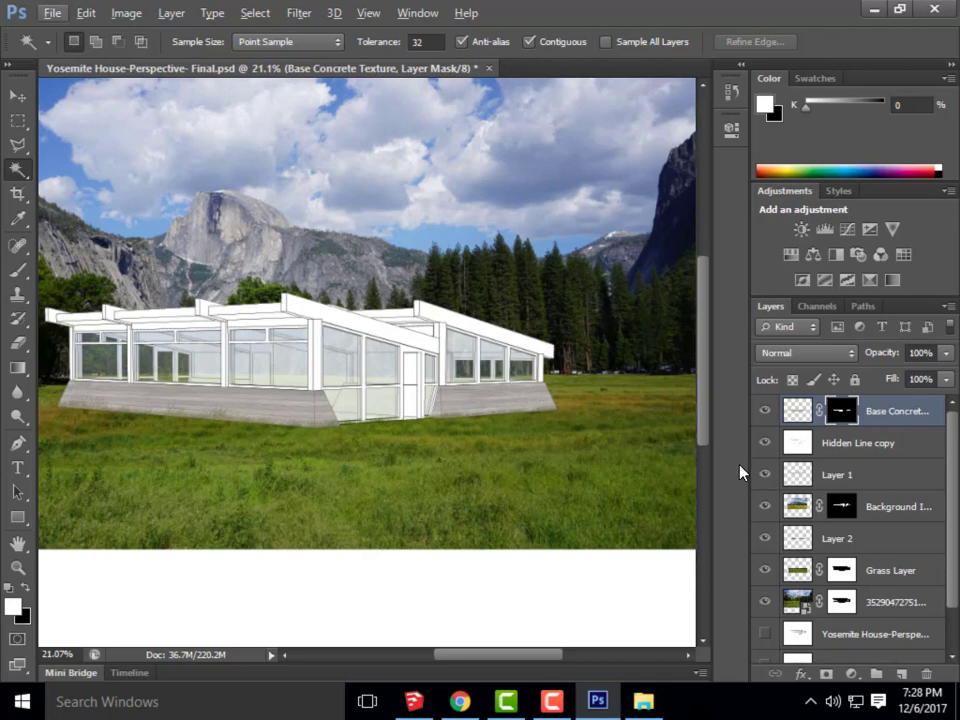
click(797, 415)
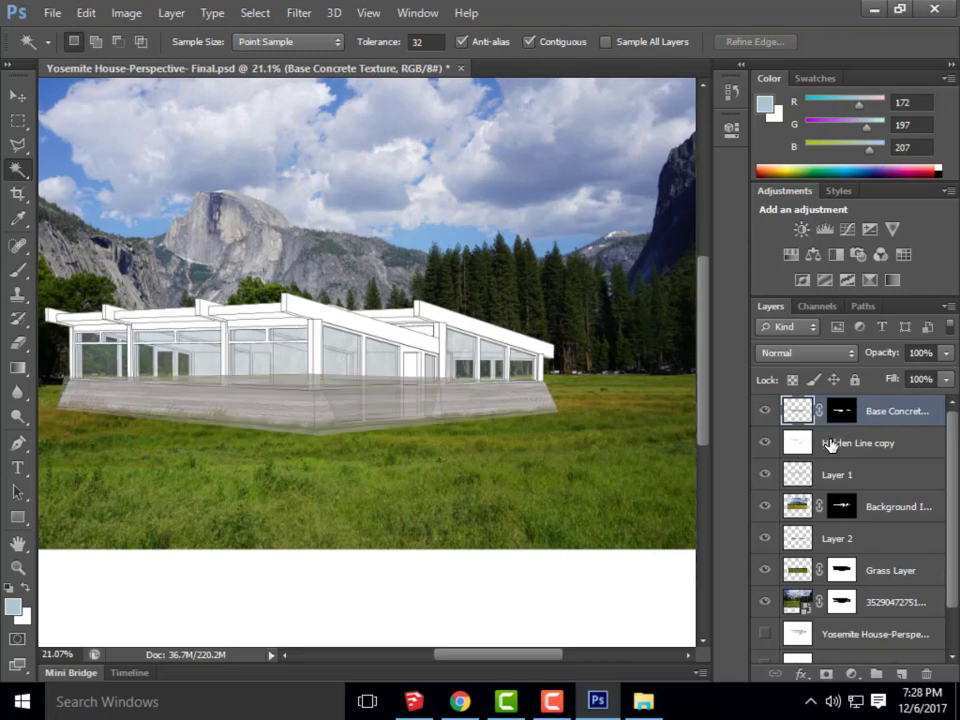
click(829, 443)
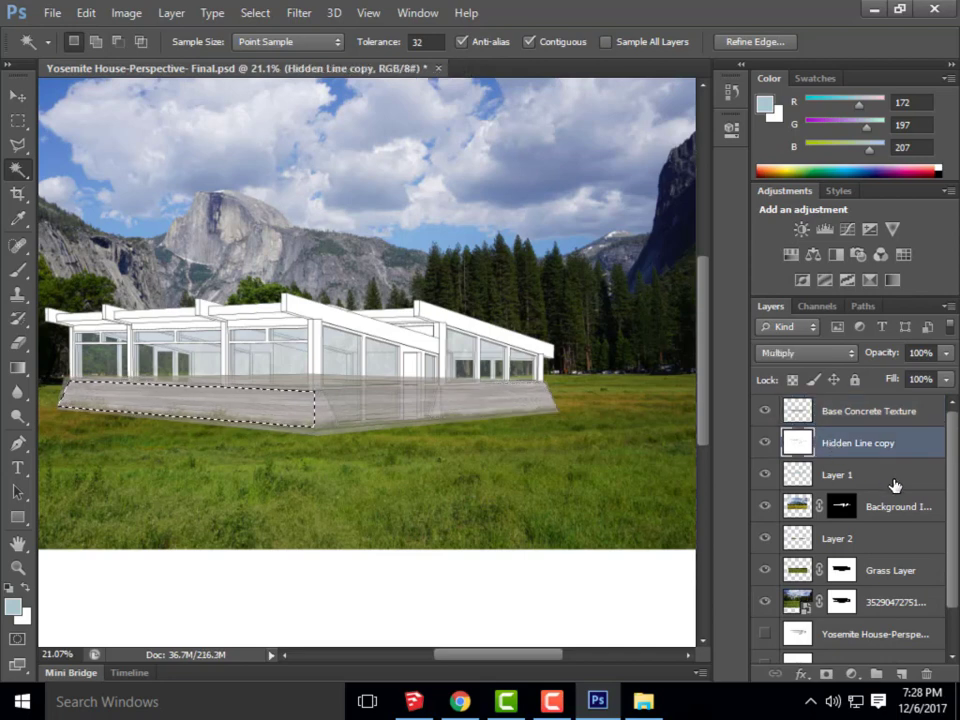
key(ctrl+d)
key(ctrl+shift+bracketleft)
key(alt+period)
key(F12)
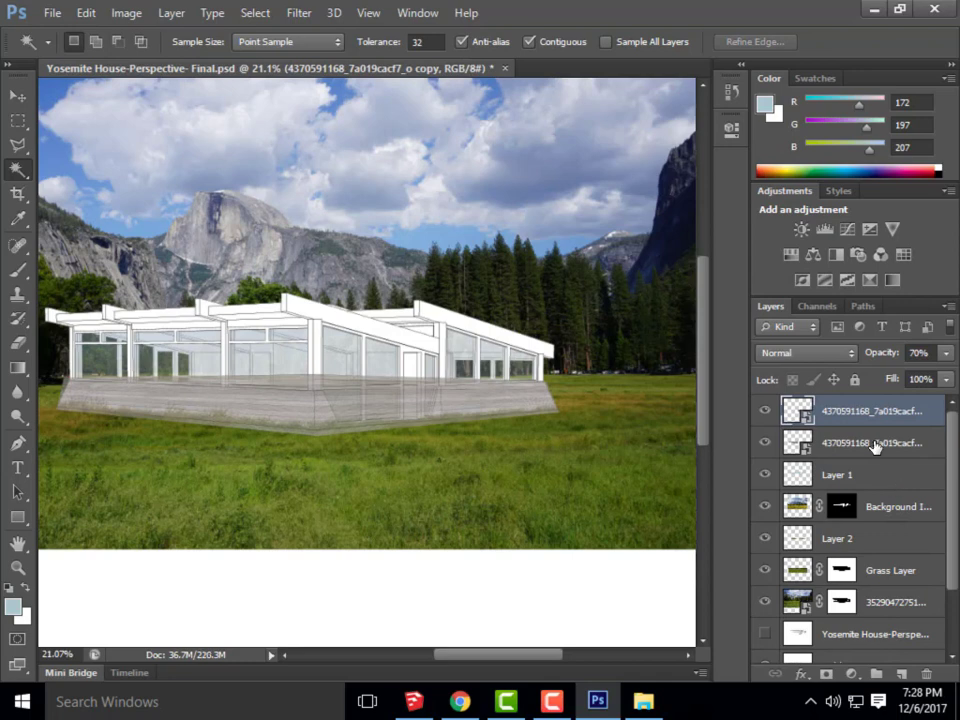
Set both wood texture layers to 100% opacity and merge them into one layer
click(868, 432)
shift+click(875, 402)
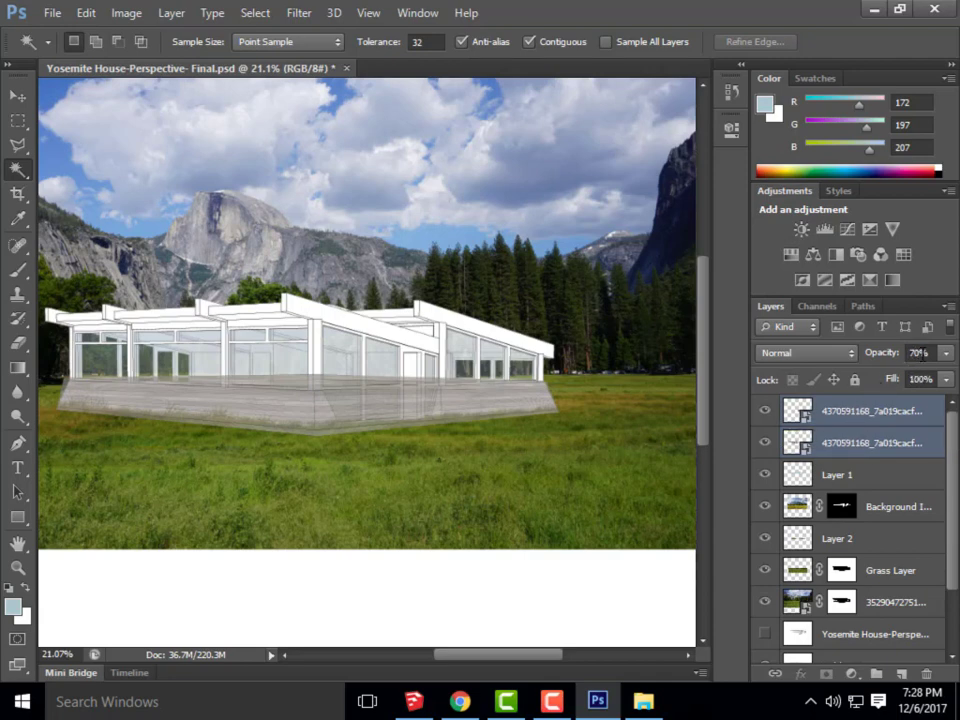
click(921, 353)
text(100)
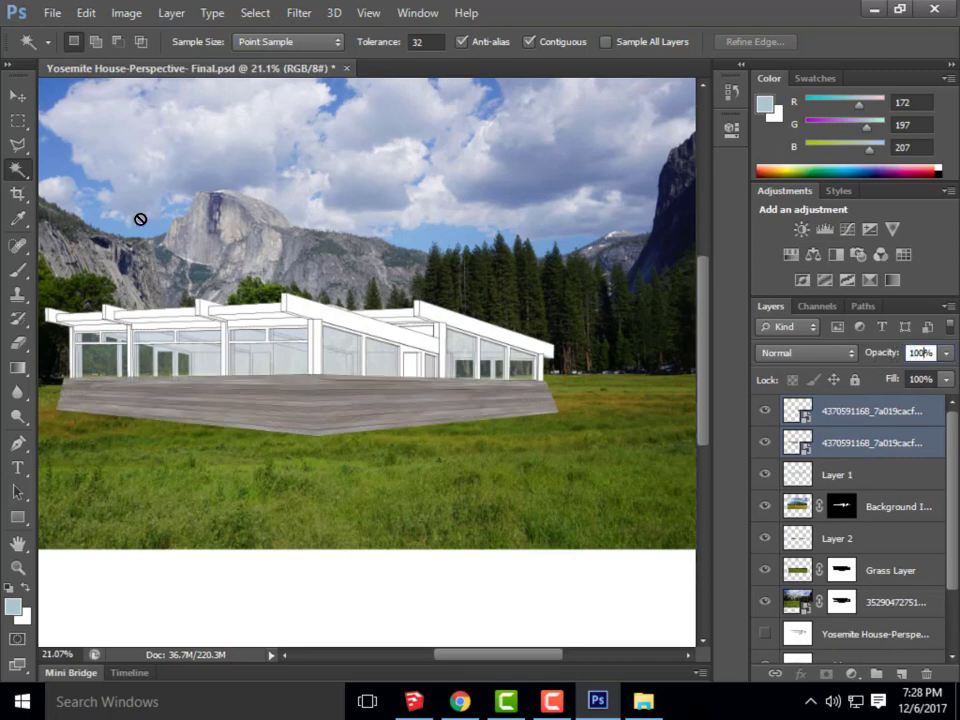
key(Return)
right_click(889, 432)
click(559, 476)
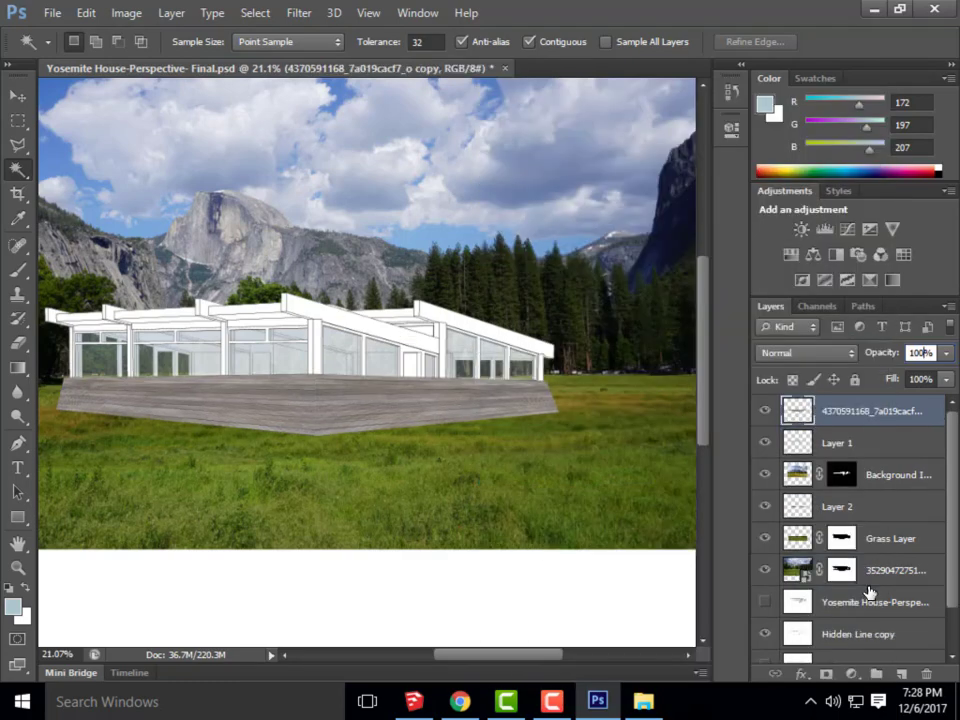
Move the Hidden Line copy layer directly beneath the merged texture layer and hide the texture
drag(868, 636, 862, 428)
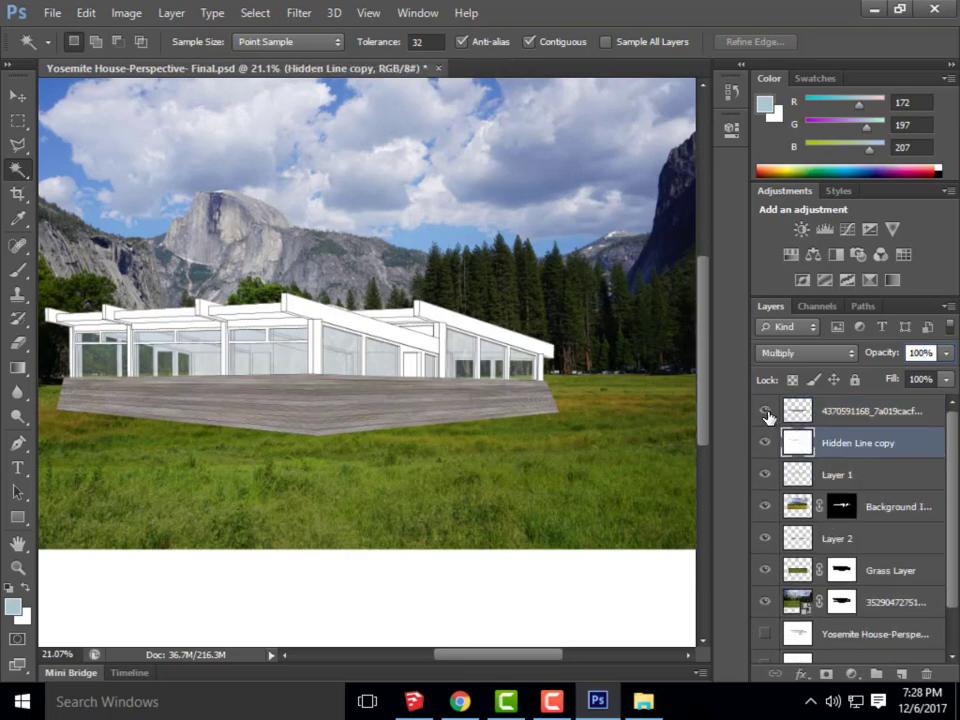
click(766, 413)
Select the white base wall faces of both wings and mask the merged texture layer to that selection
click(285, 413)
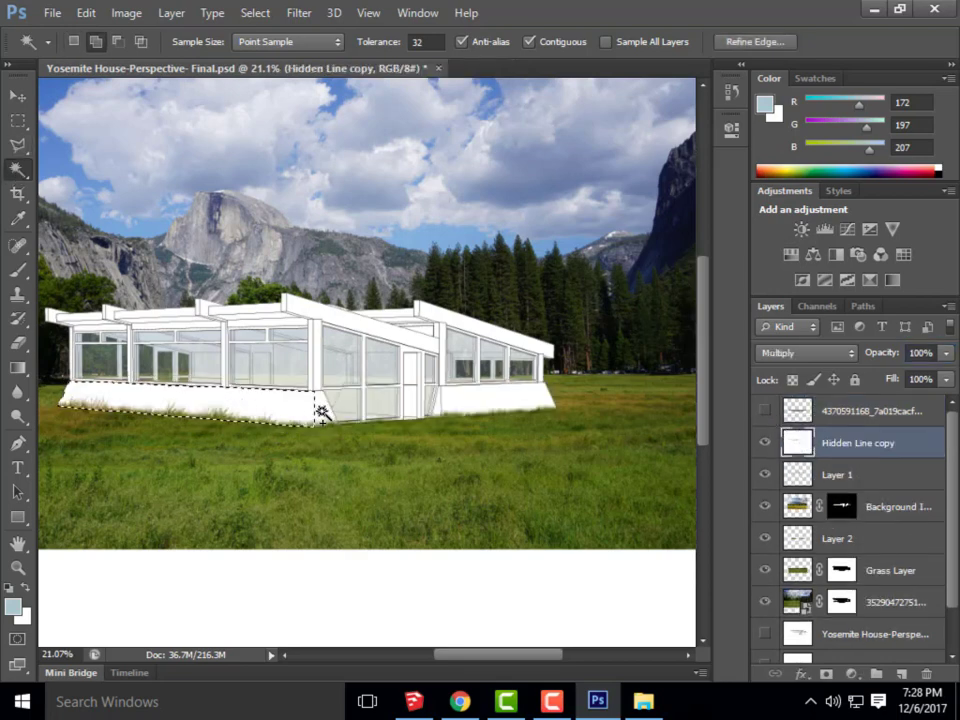
shift+click(465, 396)
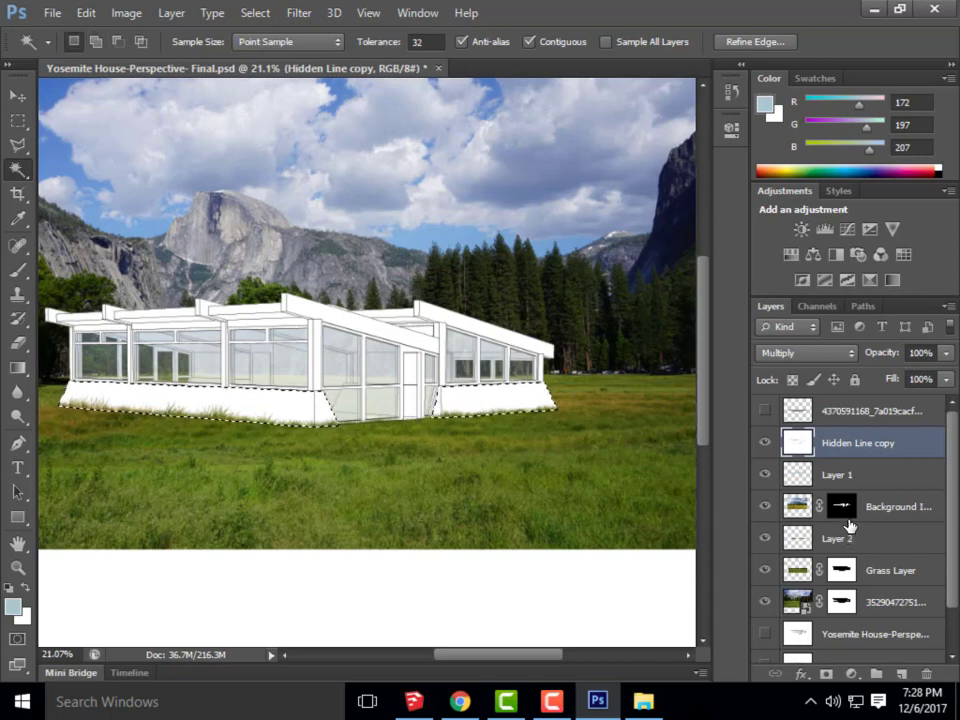
click(765, 411)
click(868, 411)
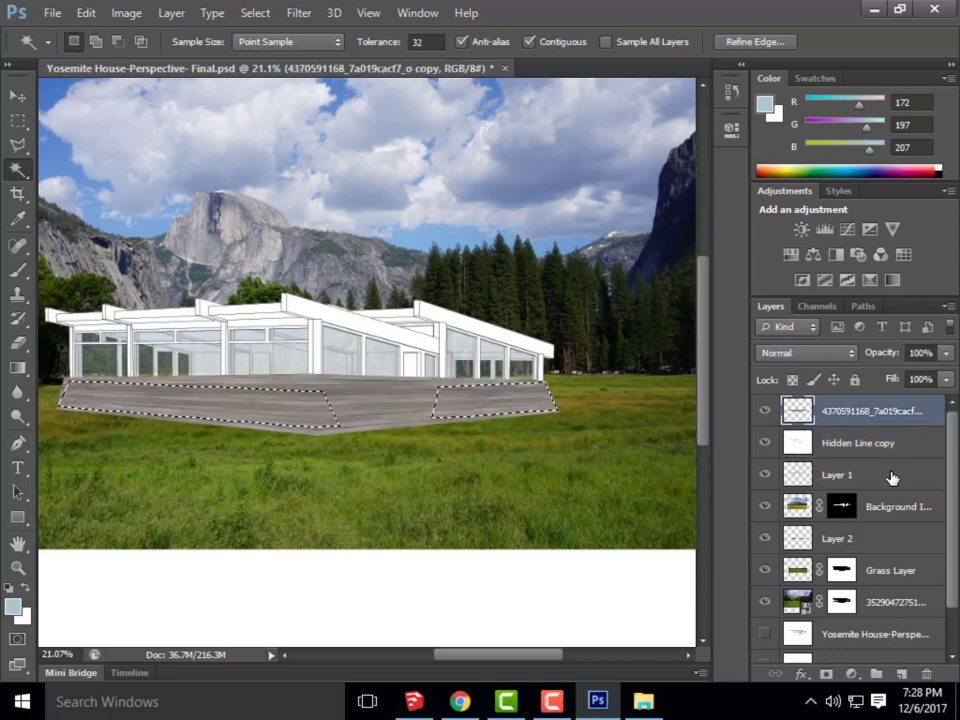
click(826, 674)
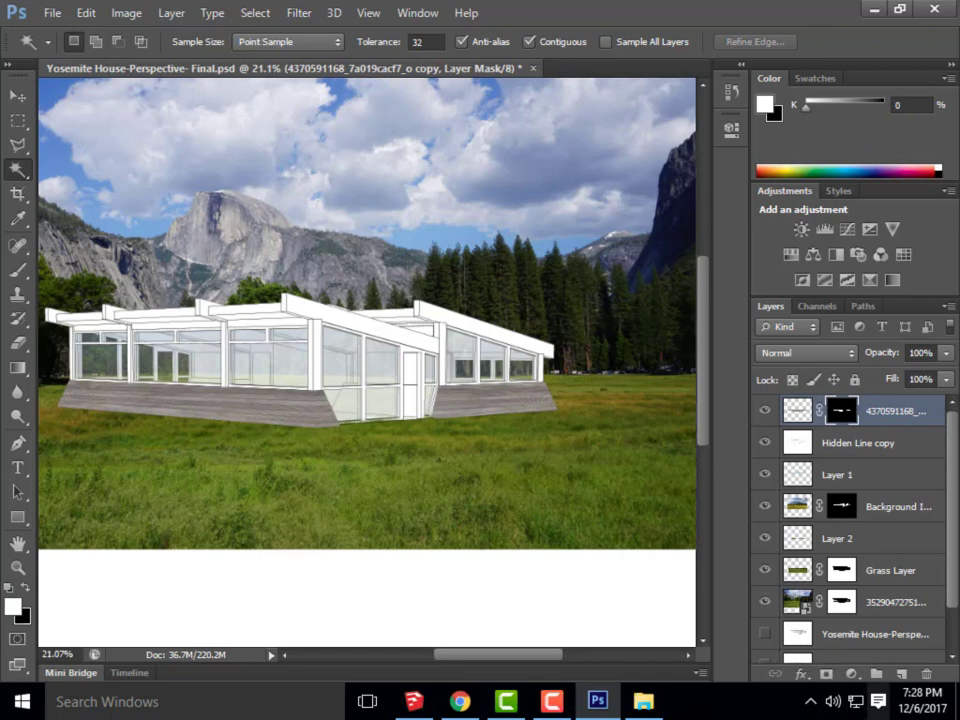
Return the Hidden Line copy layer to its place directly beneath the Yosemite House-Perspective layer
key(alt)
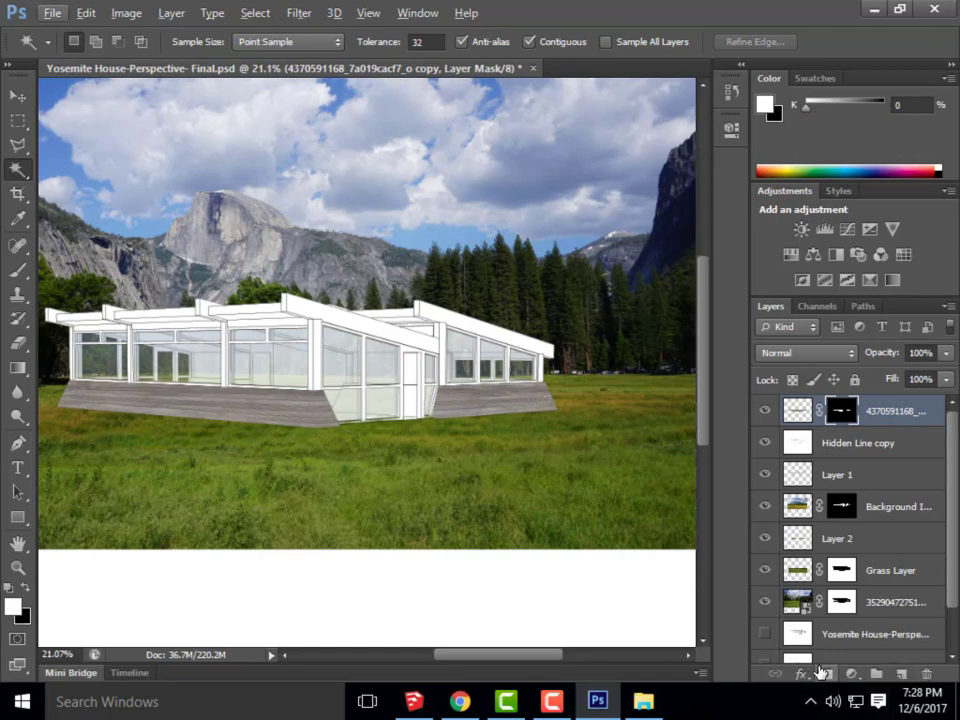
drag(834, 445, 826, 407)
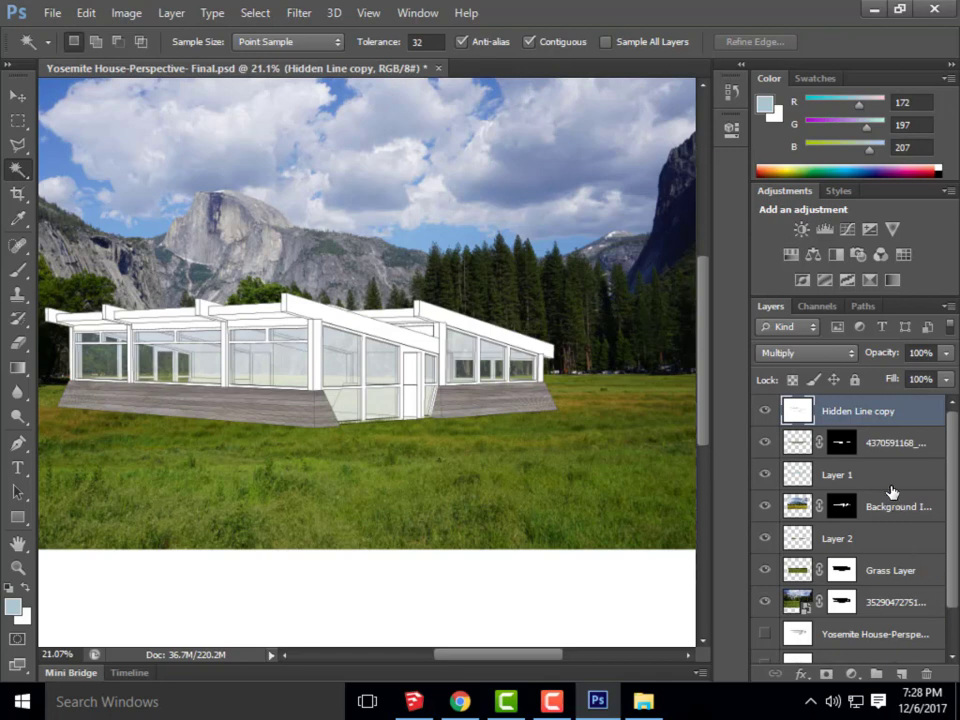
drag(866, 414, 876, 655)
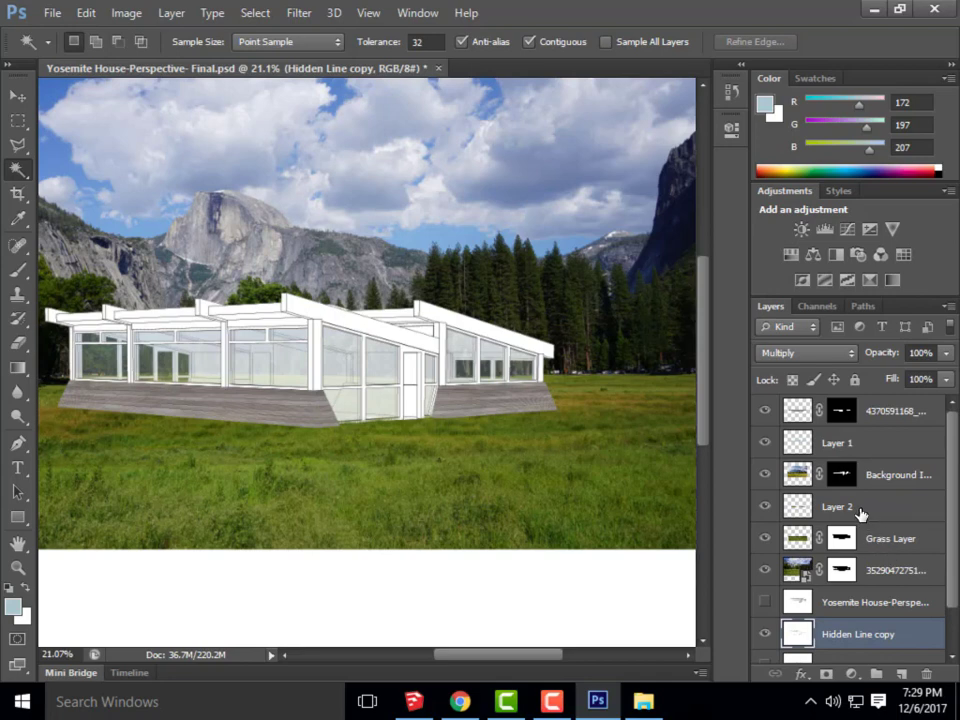
Move Layer 2 to the top of the layer stack and rename it "Grass Layer Two"
drag(860, 513, 869, 407)
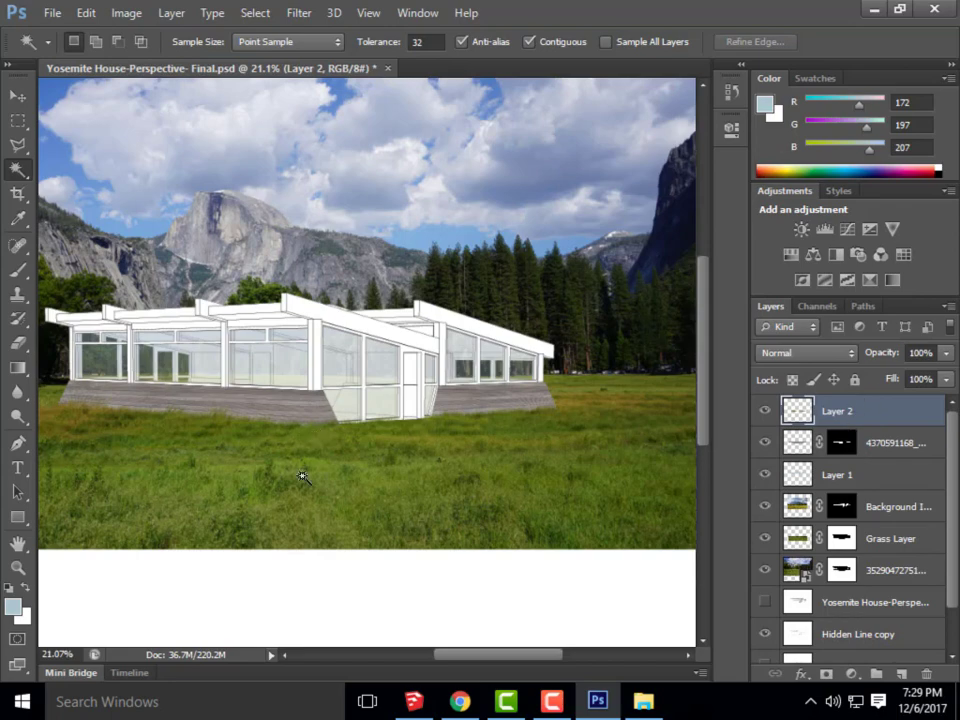
right_click(829, 417)
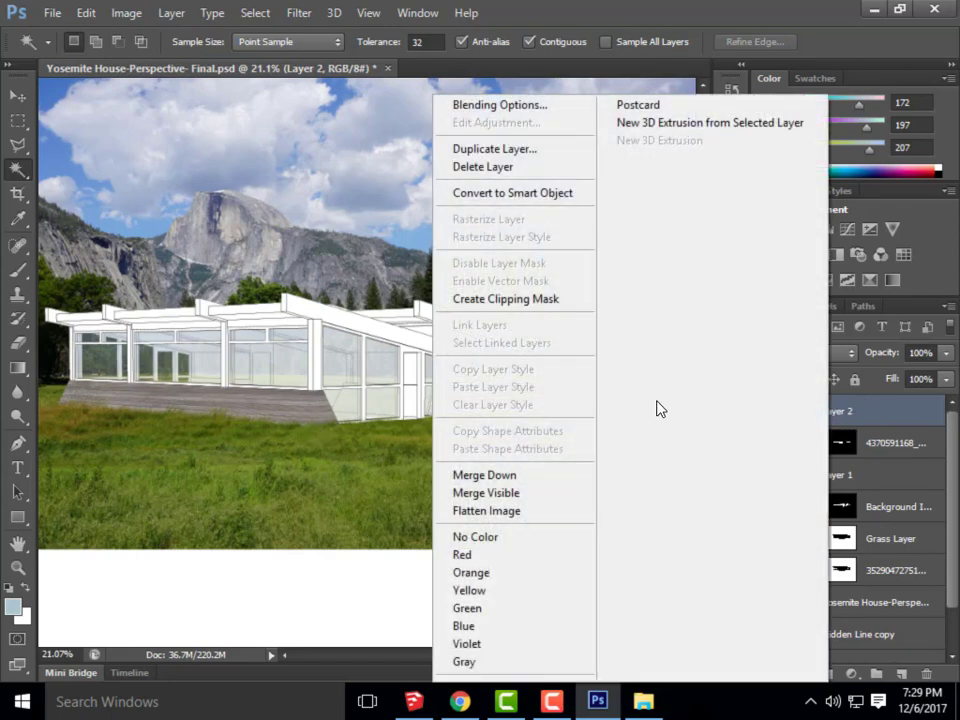
click(876, 412)
double_click(842, 413)
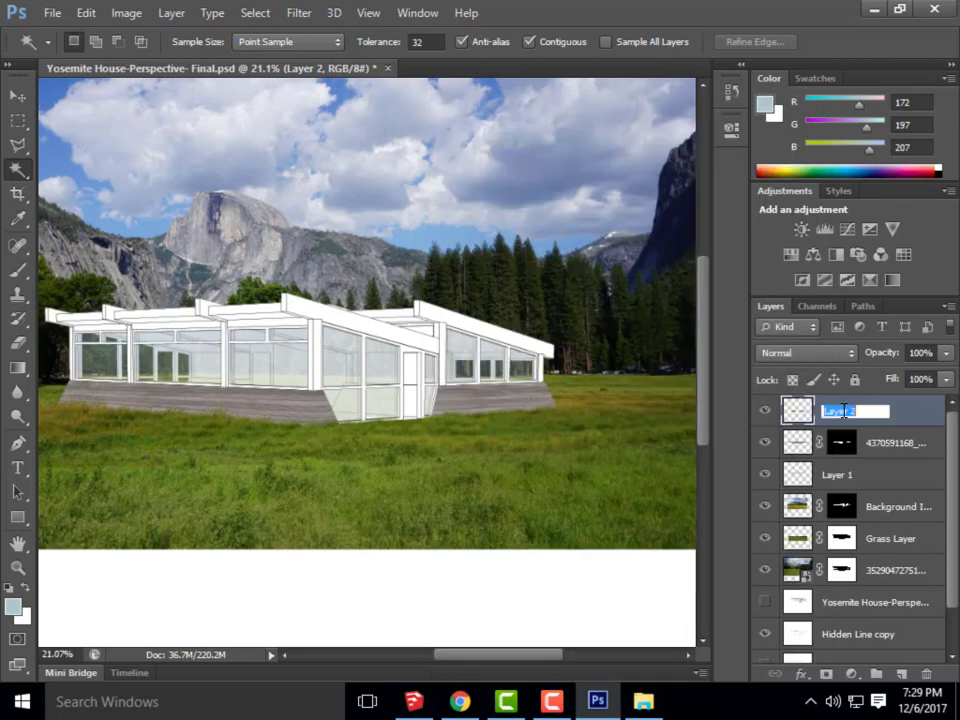
text(Grass)
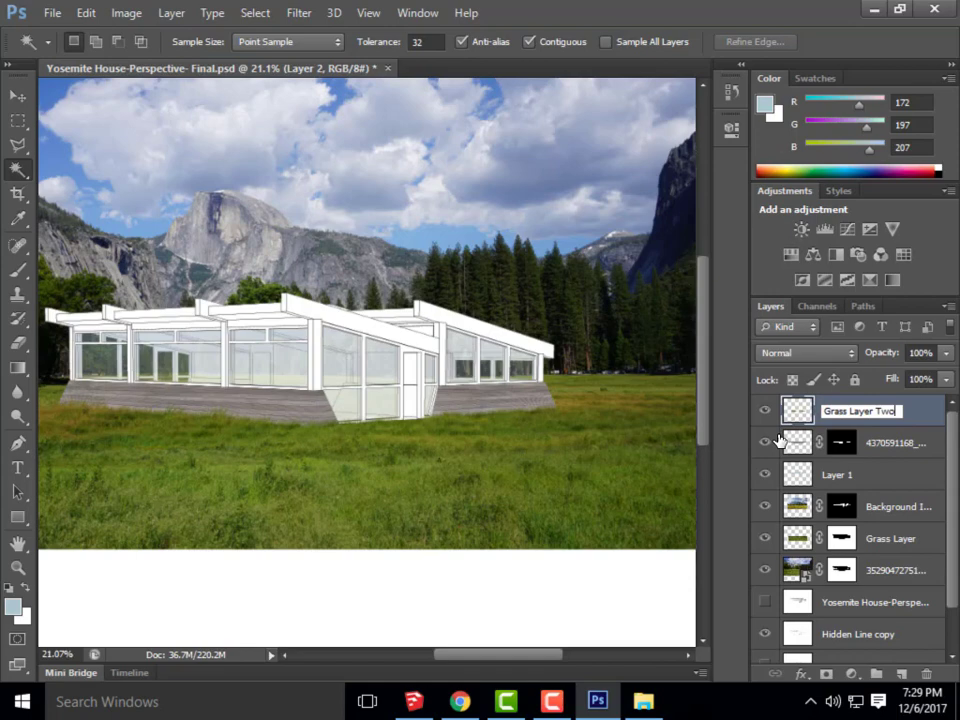
Select the white window frame of the left wing's outermost bay on the Hidden Line copy layer with the Magic Wand
click(885, 479)
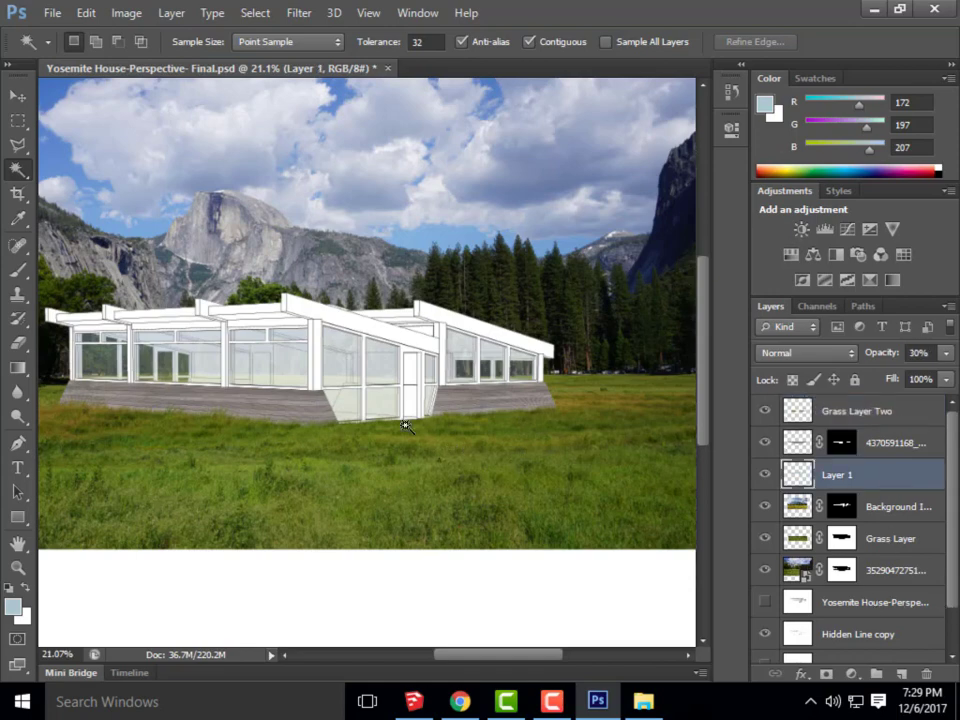
scroll(184, 368, up, 3)
scroll(315, 368, up, 1)
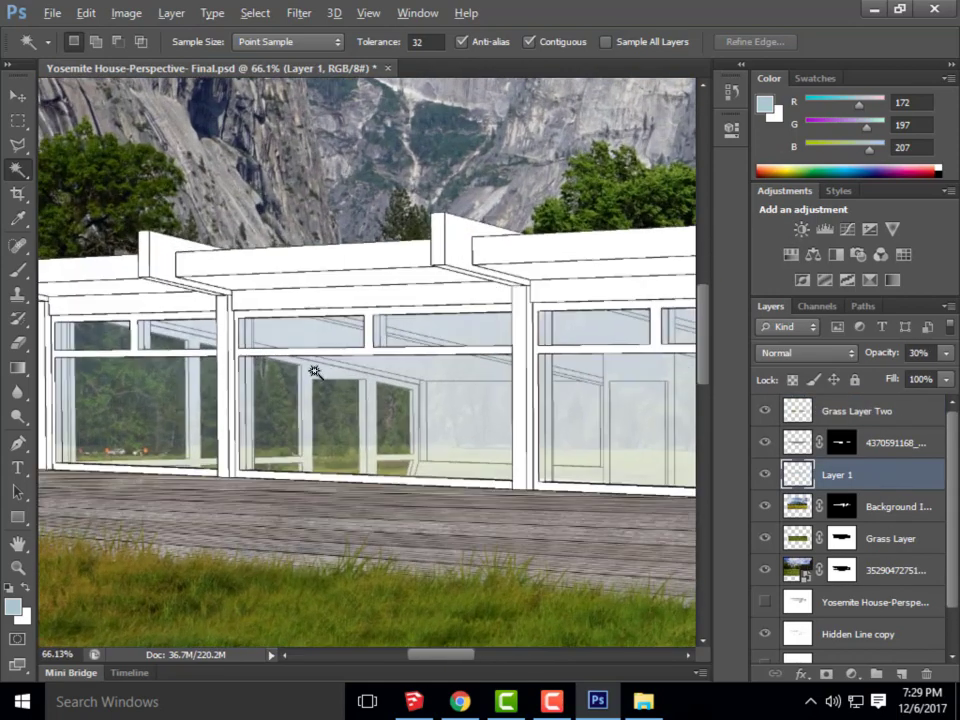
scroll(315, 368, down, 2)
scroll(315, 368, up, 2)
key(alt)
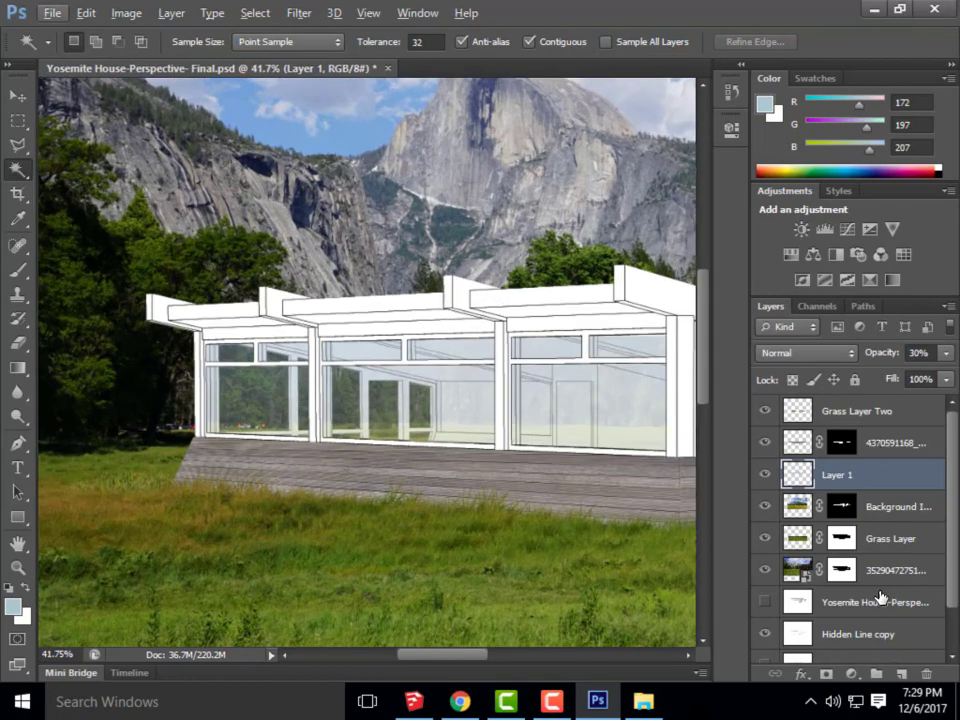
click(866, 634)
scroll(221, 364, up, 4)
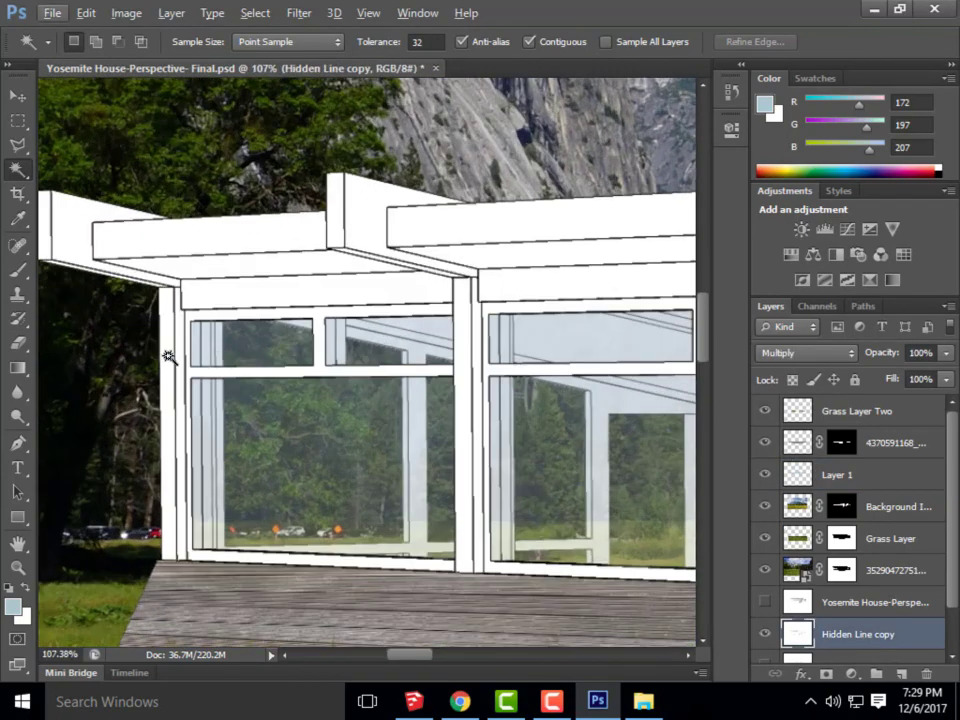
click(168, 357)
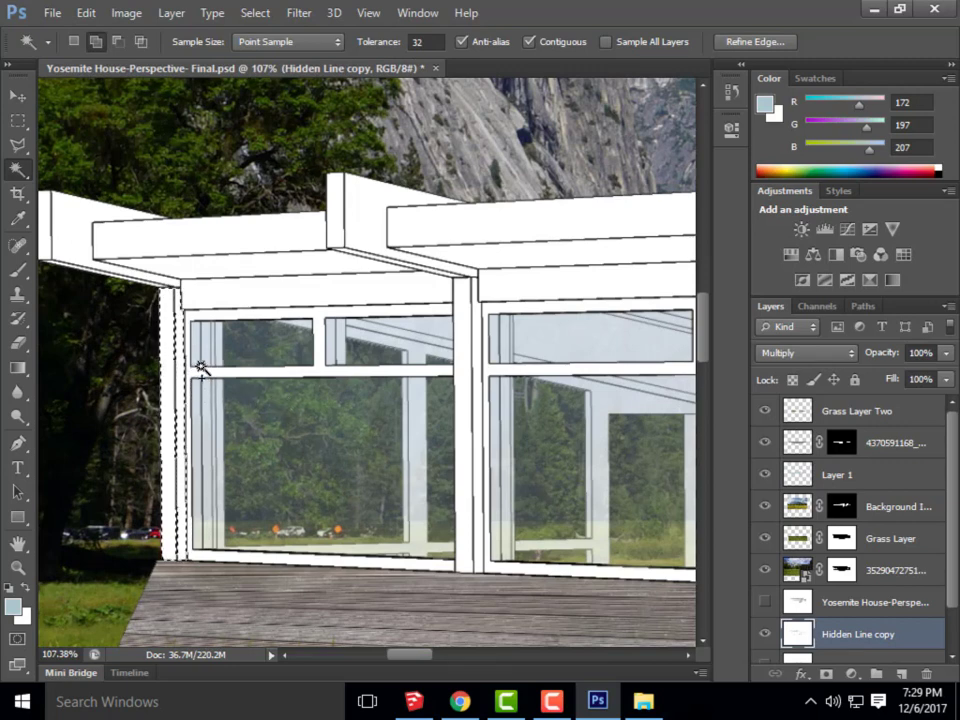
key(shift)
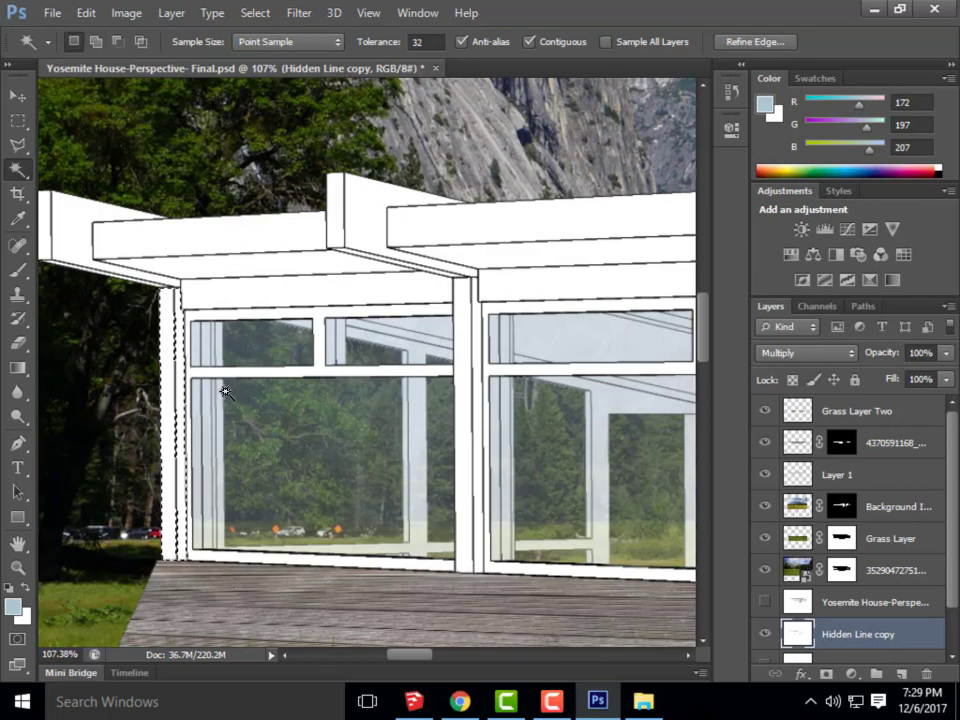
key(ctrl+d)
click(215, 378)
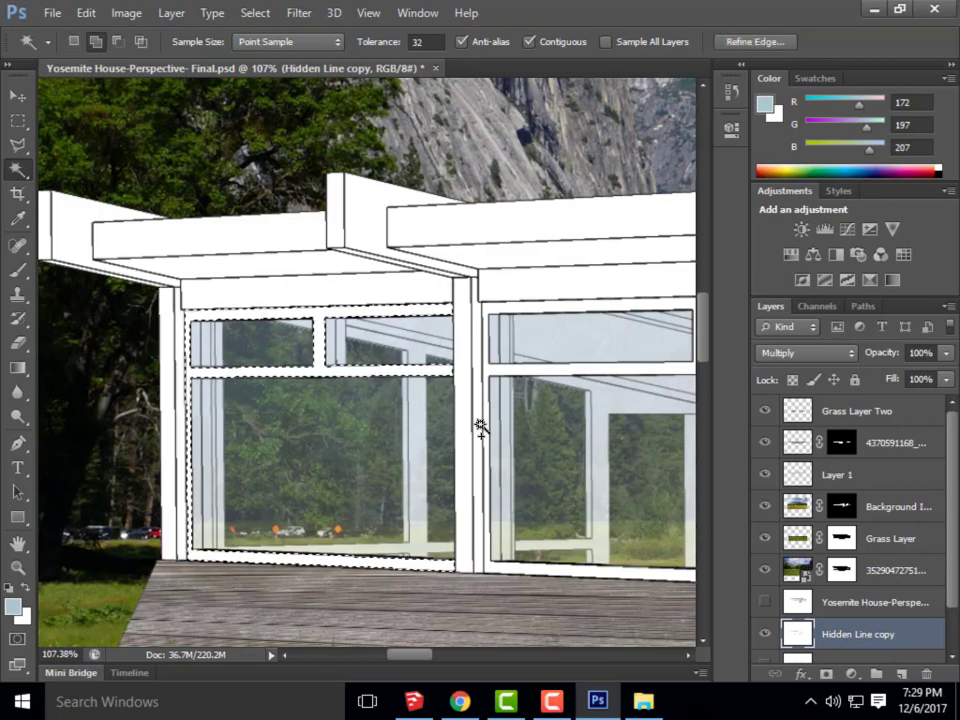
Add the white window mullions of the remaining front facade bays to the Magic Wand selection on the Hidden Line copy layer
scroll(447, 385, up, 1)
shift+click(407, 310)
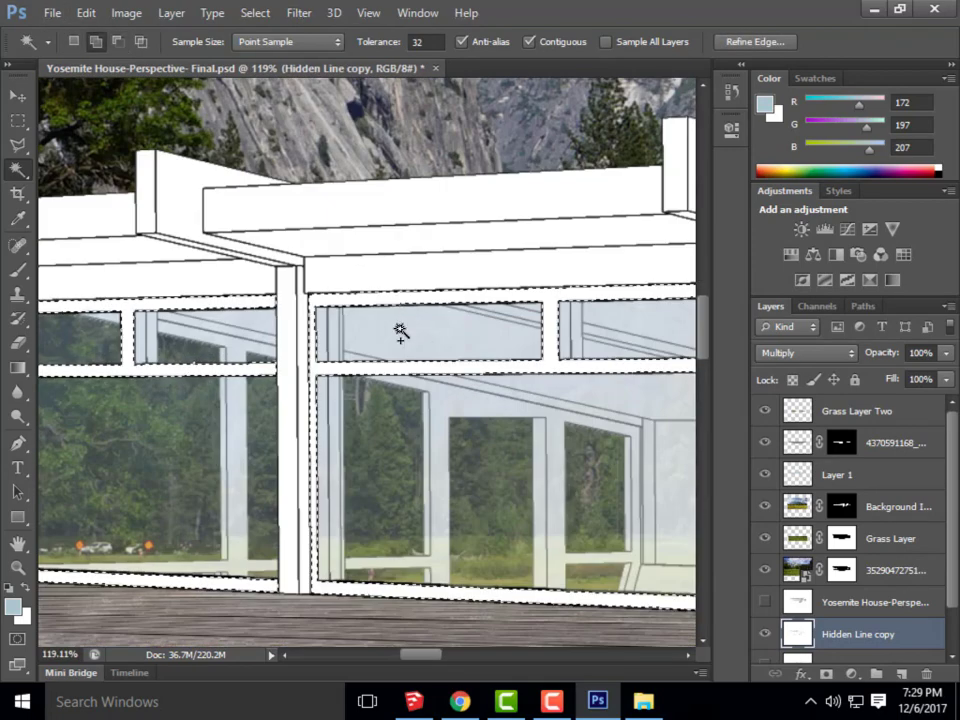
scroll(115, 360, down, 3)
scroll(422, 364, up, 3)
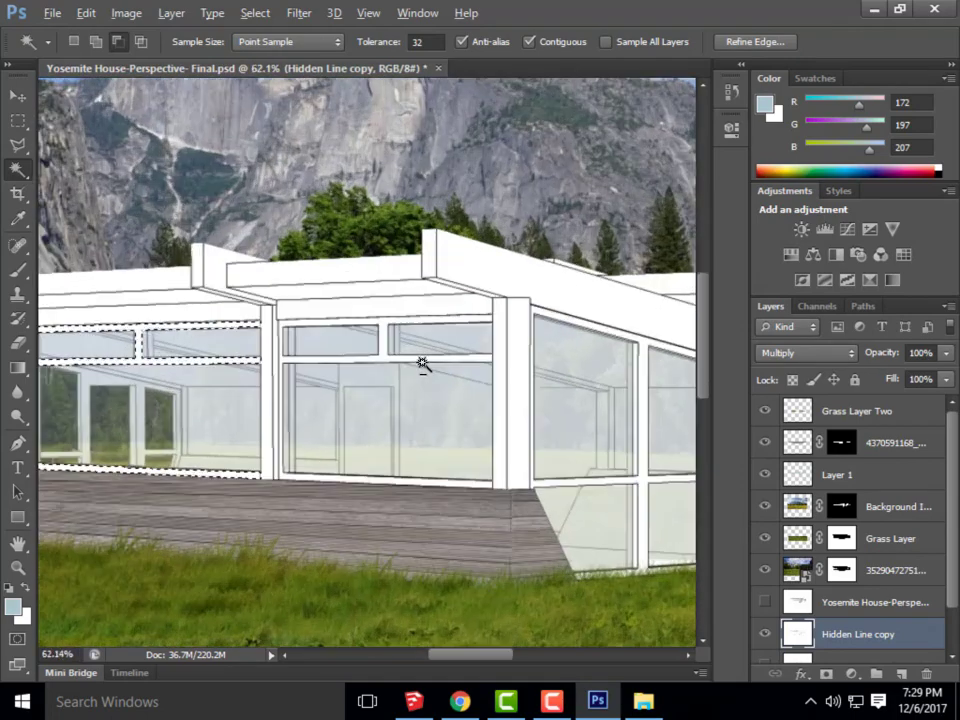
scroll(544, 358, down, 3)
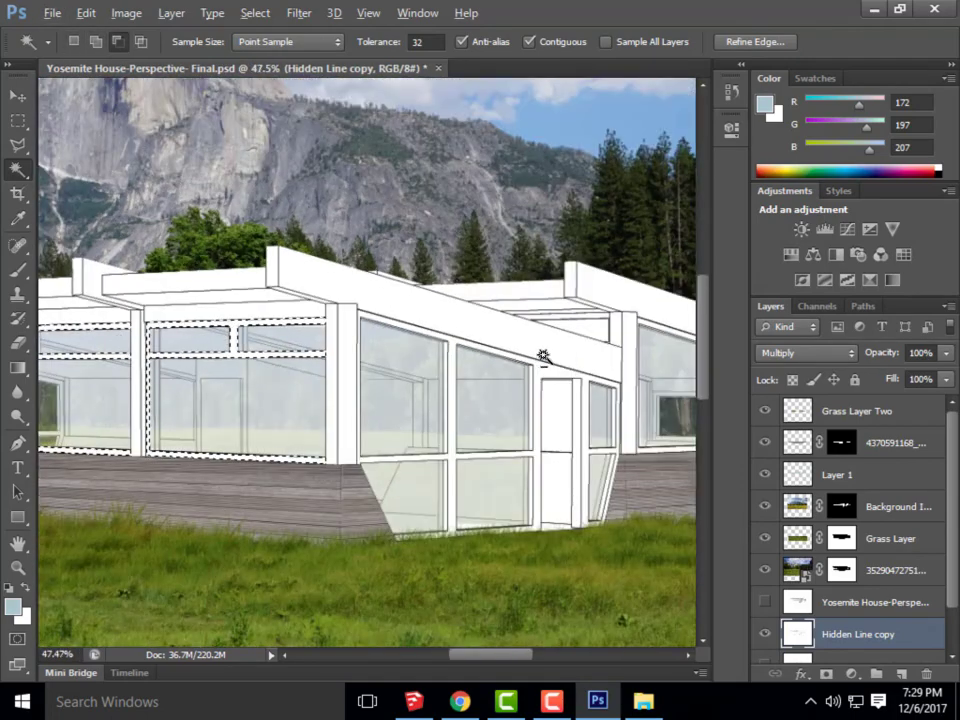
Add the mullions around the tall windows and lower panes of the slanted side facade to the selection
scroll(544, 358, up, 3)
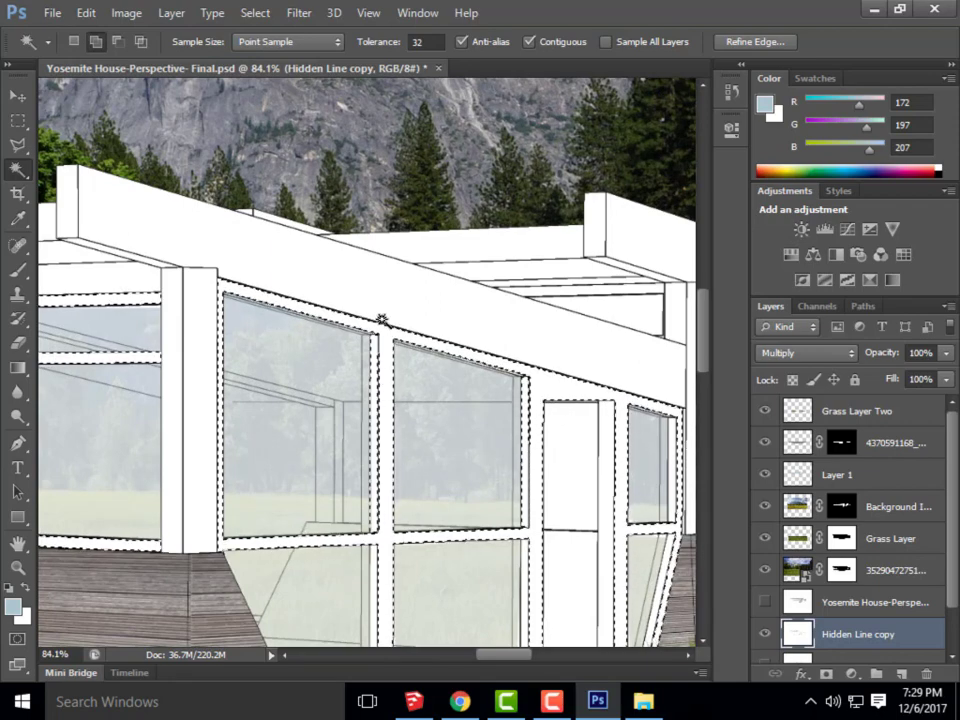
scroll(354, 396, down, 3)
scroll(345, 378, up, 2)
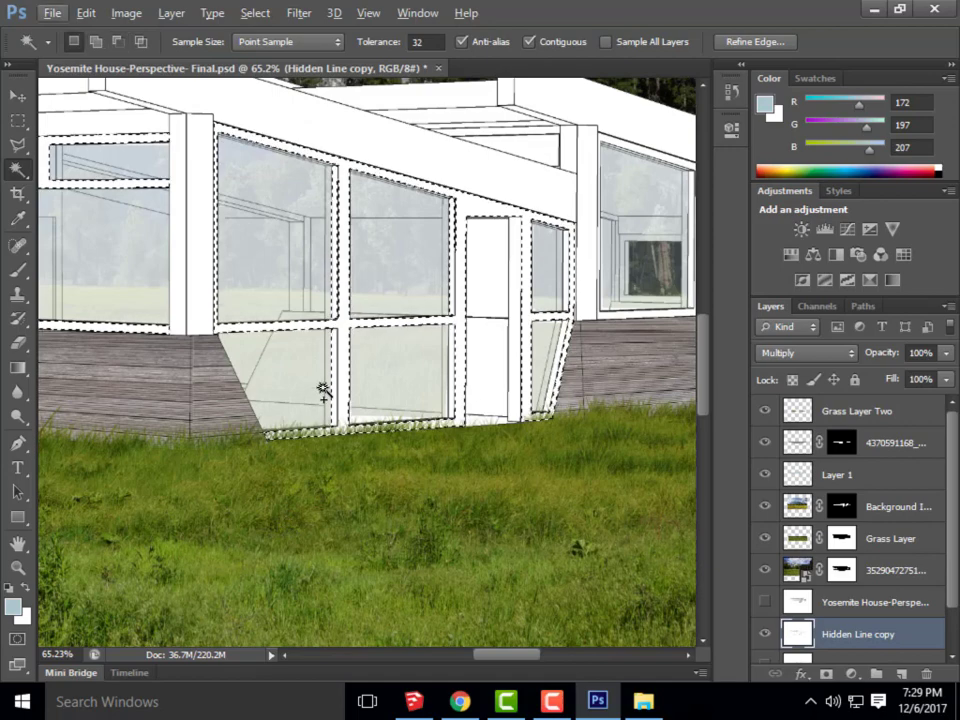
scroll(328, 388, up, 2)
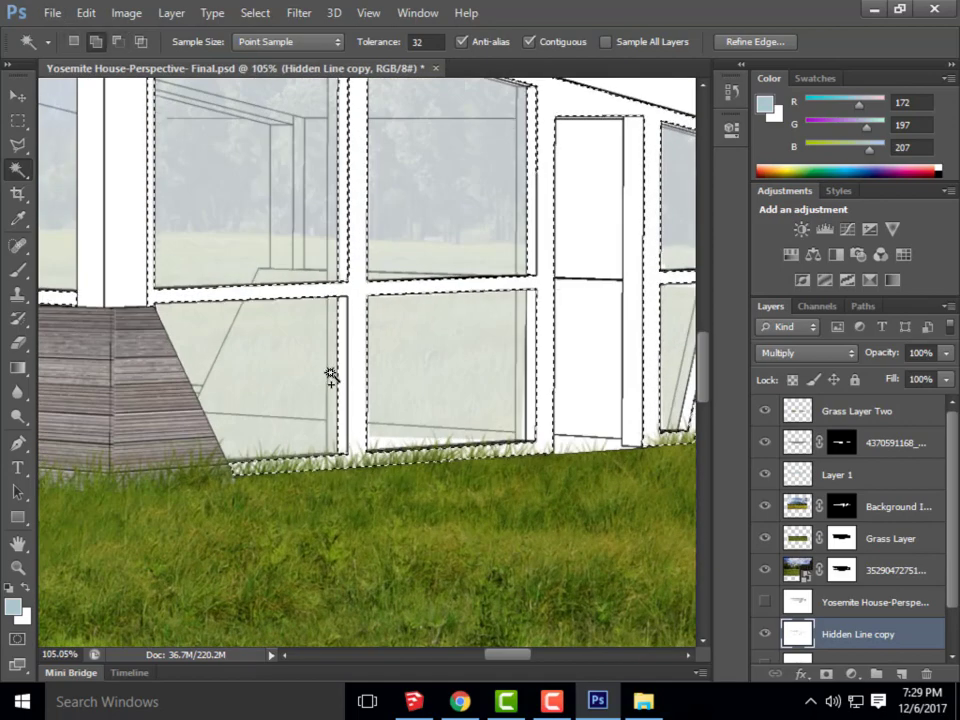
click(332, 253)
key(alt)
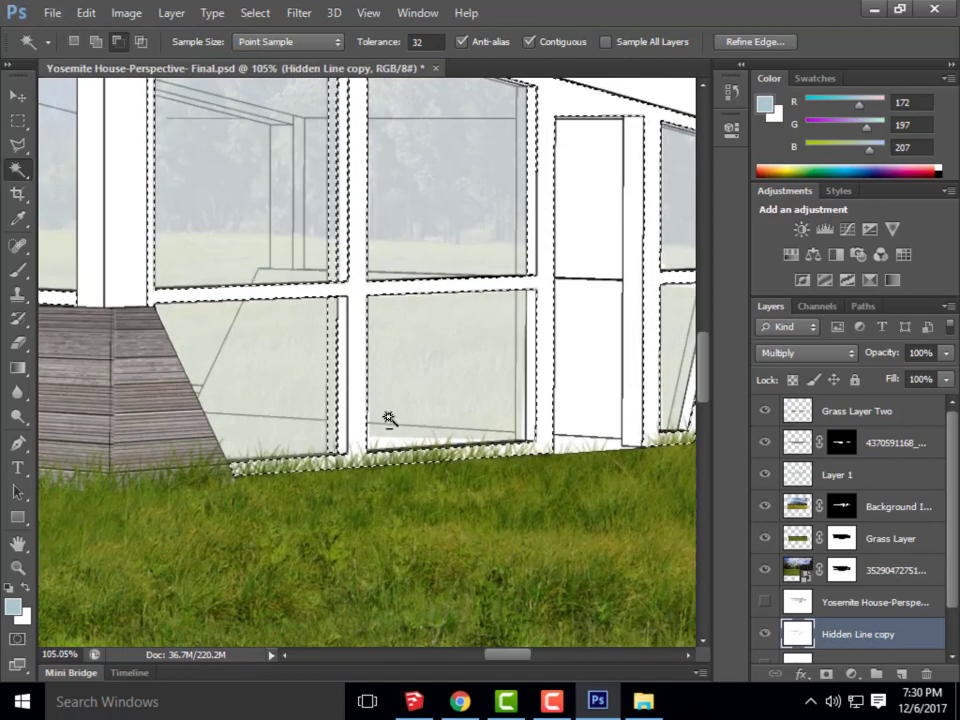
Extend the selection with the remaining frame pieces beside the door and the window mullions of the rear wing
scroll(414, 426, down, 3)
scroll(485, 407, down, 1)
scroll(154, 332, up, 3)
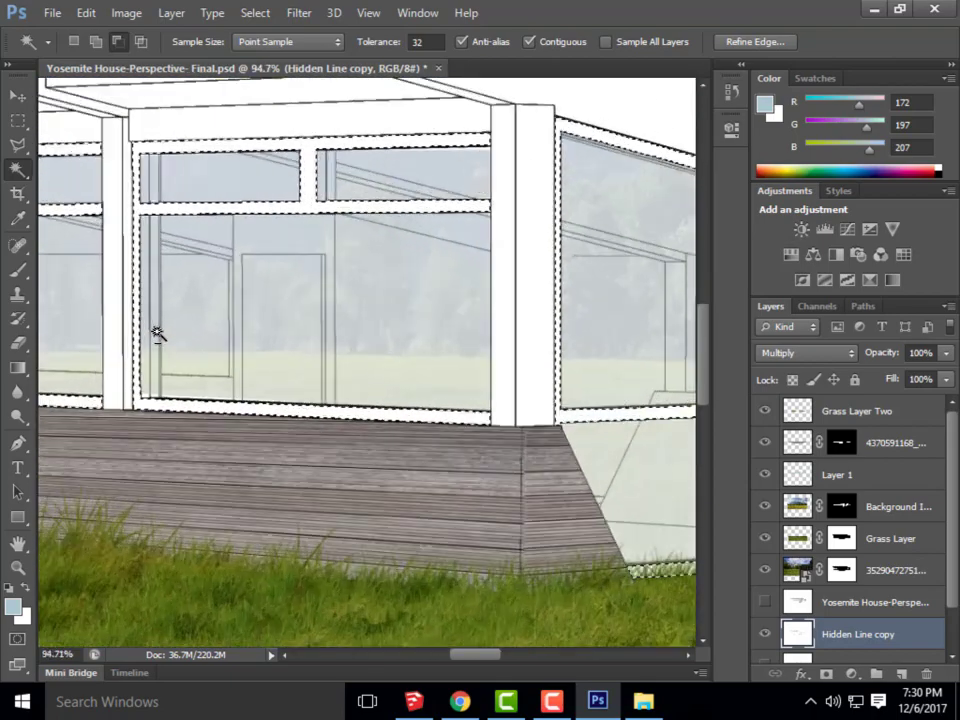
scroll(156, 321, down, 2)
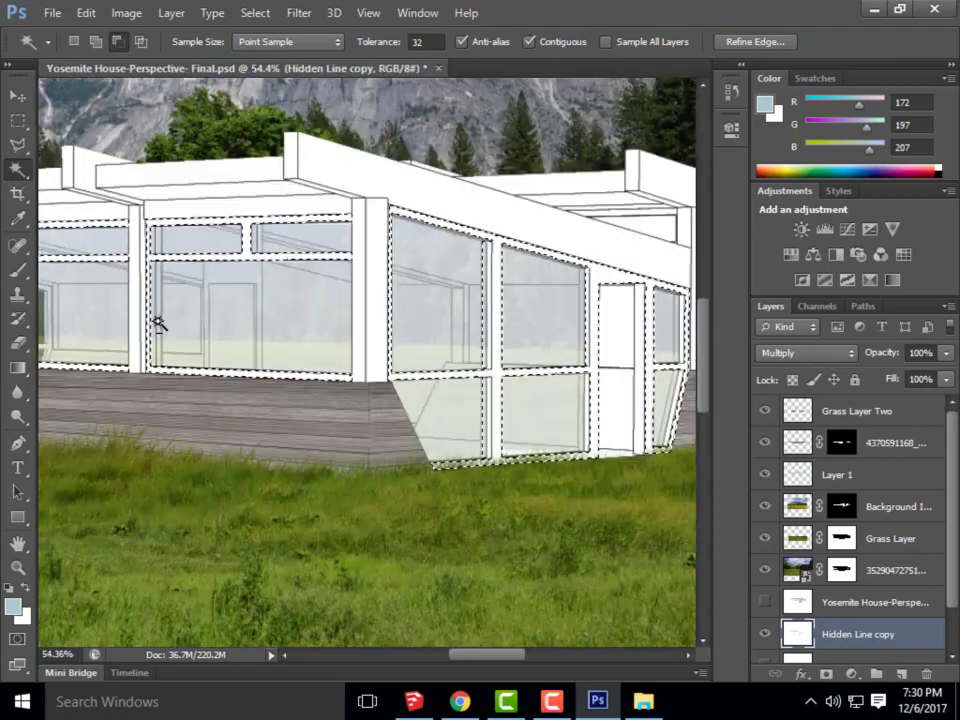
scroll(571, 319, up, 1)
scroll(571, 319, right, 2)
scroll(495, 435, up, 2)
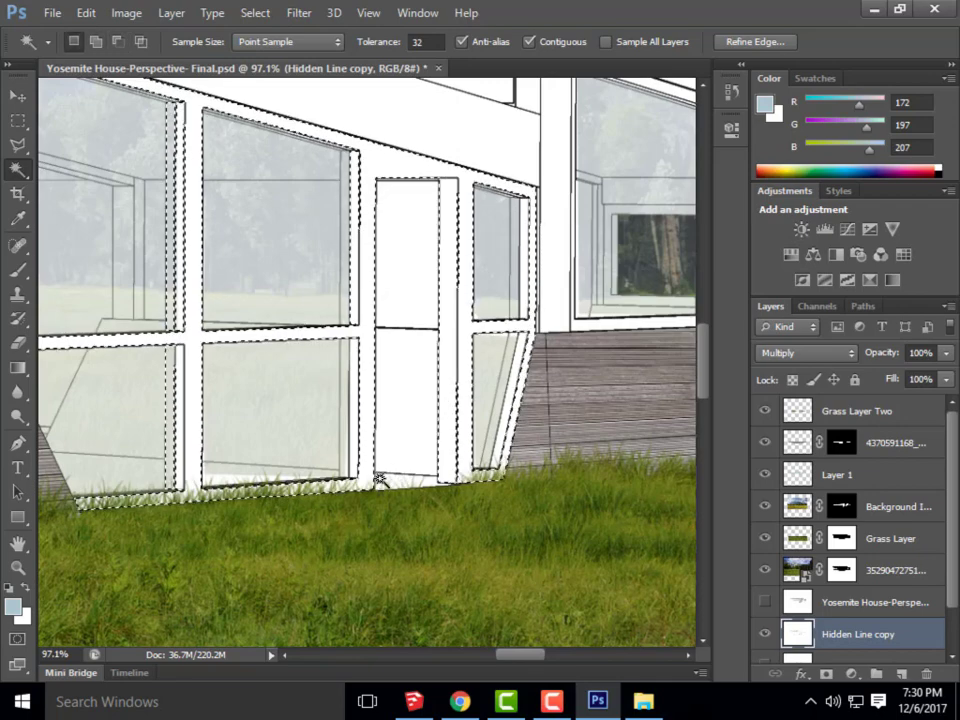
scroll(230, 450, down, 3)
scroll(460, 476, up, 3)
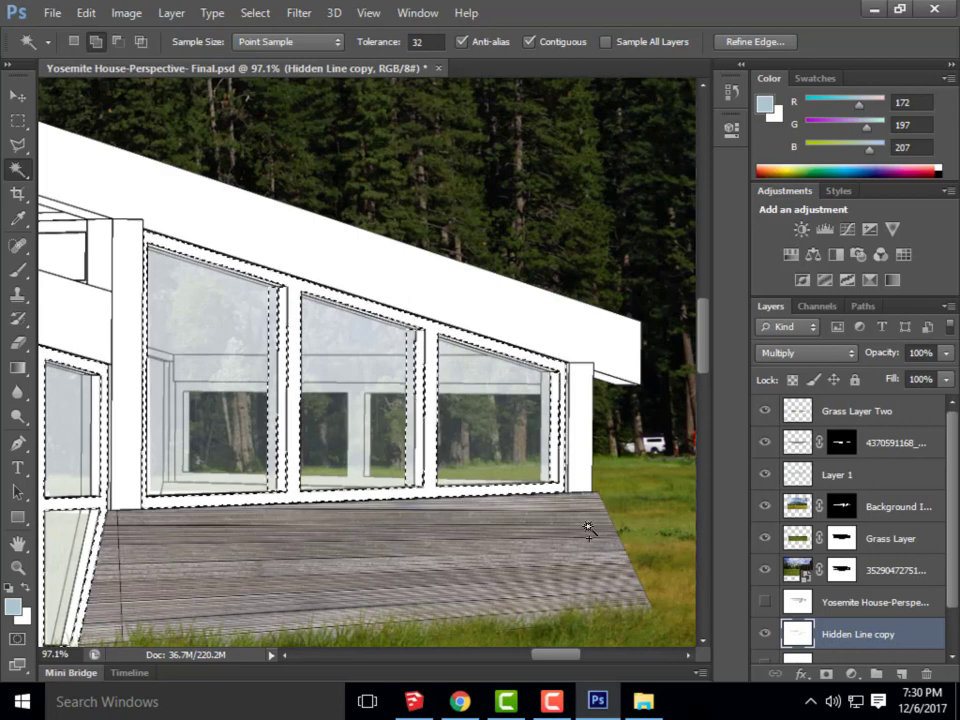
Add the small upper window frame under the roof between the two wings to the selection, leaving out the adjoining post
scroll(605, 360, down, 3)
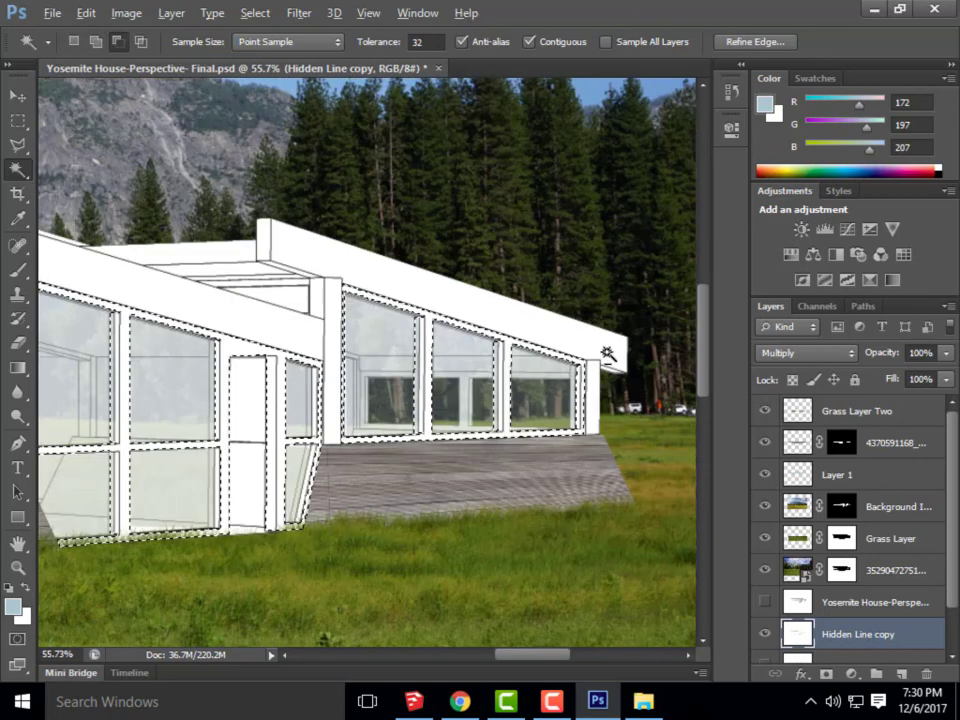
scroll(273, 316, up, 6)
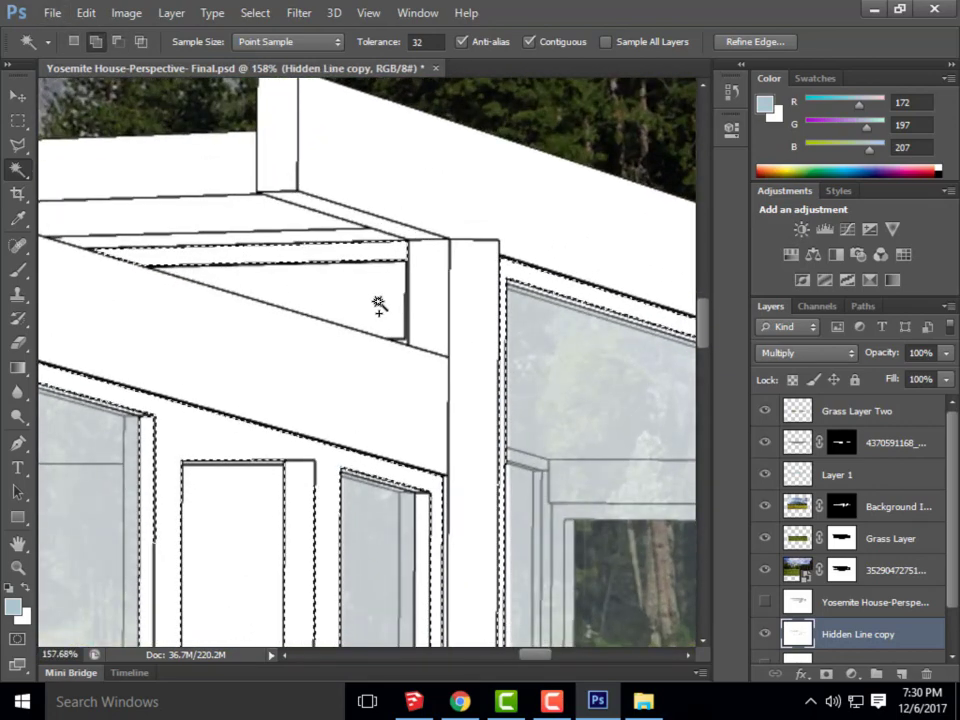
shift+click(428, 310)
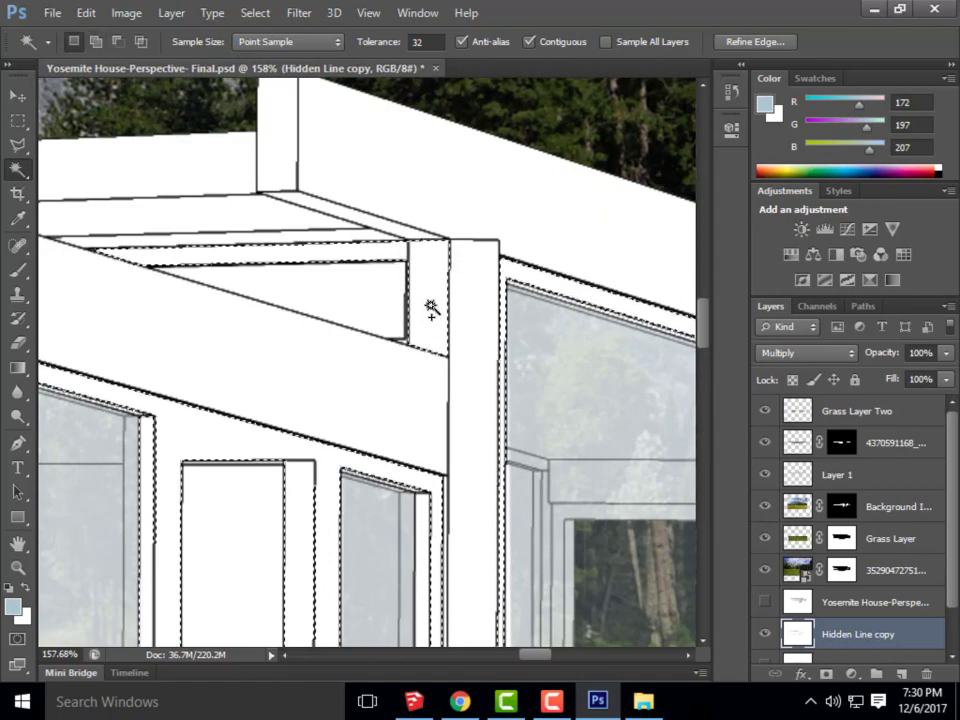
alt+click(429, 343)
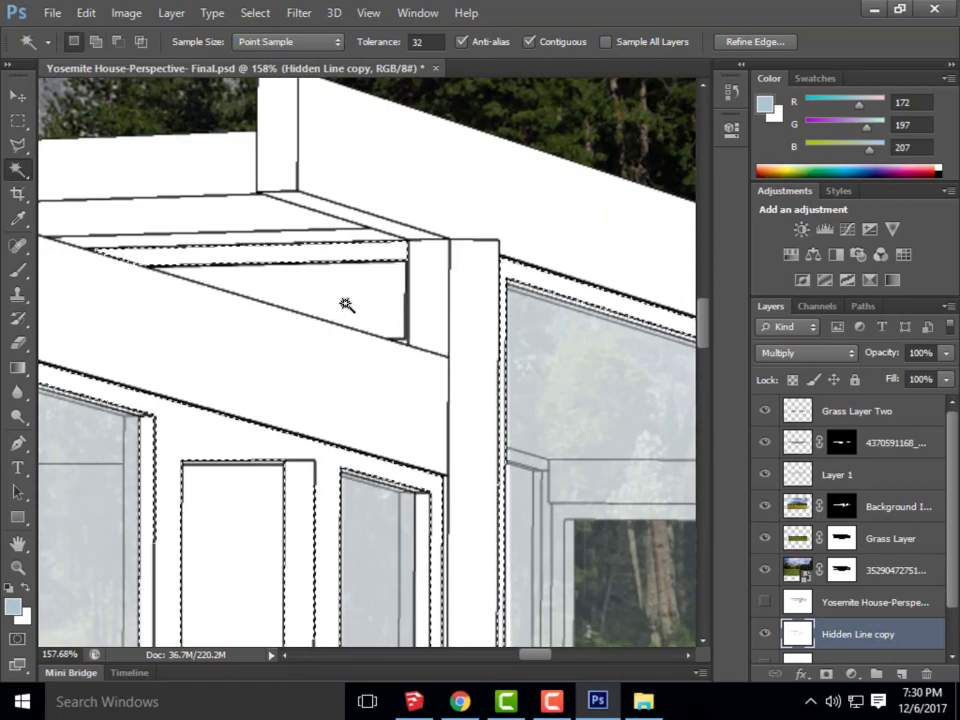
scroll(431, 371, down, 6)
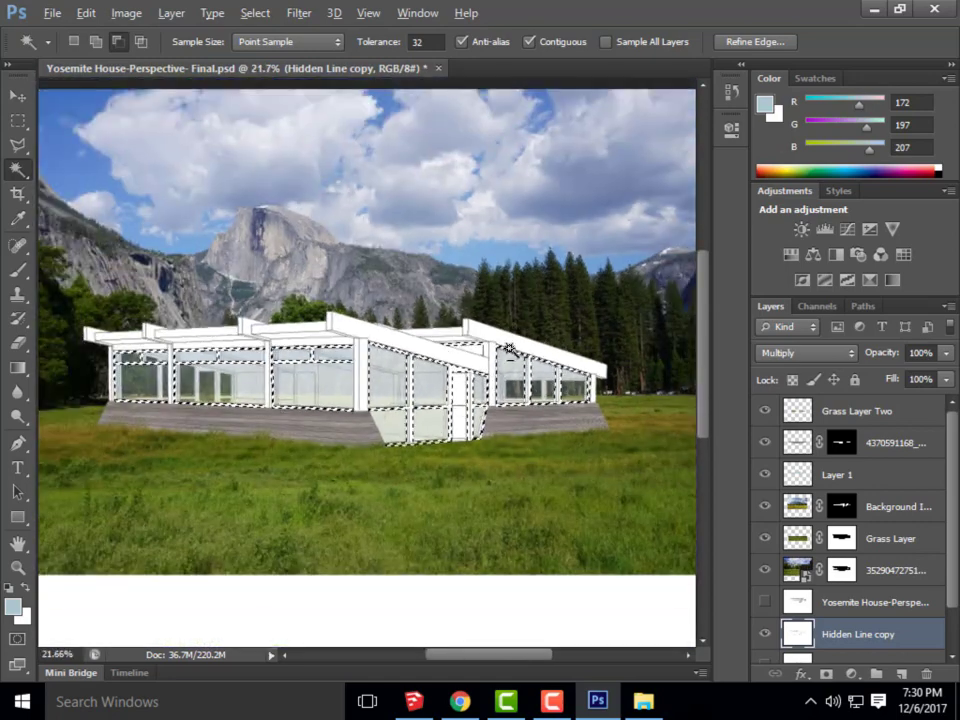
Create a solid color fill layer named "Mullion Color" from the selected mullions
scroll(461, 392, up, 2)
scroll(461, 392, down, 2)
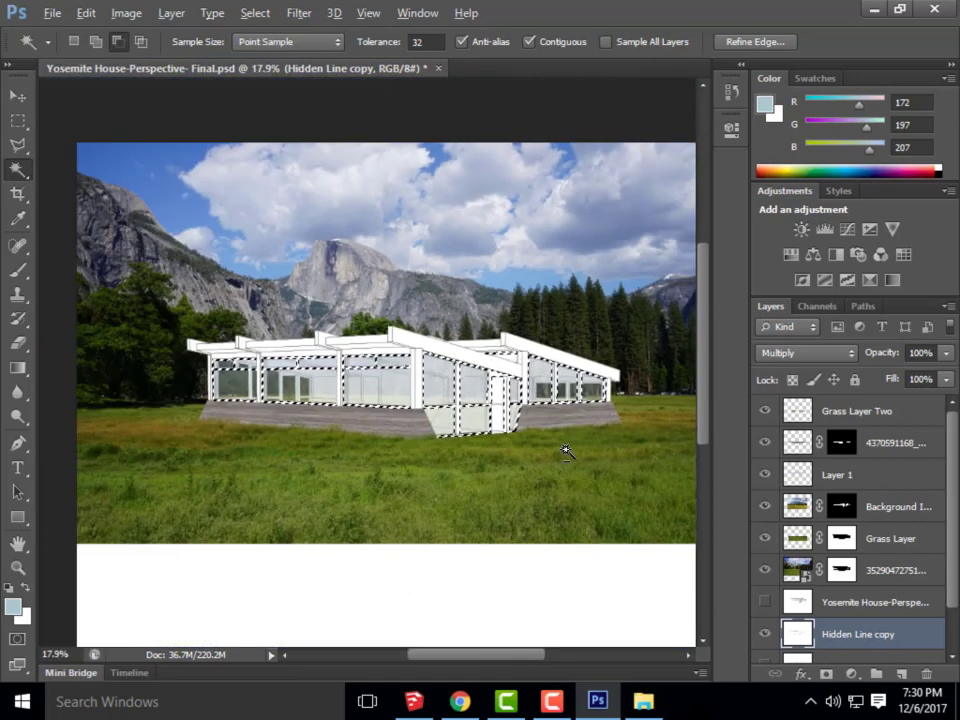
scroll(566, 452, up, 2)
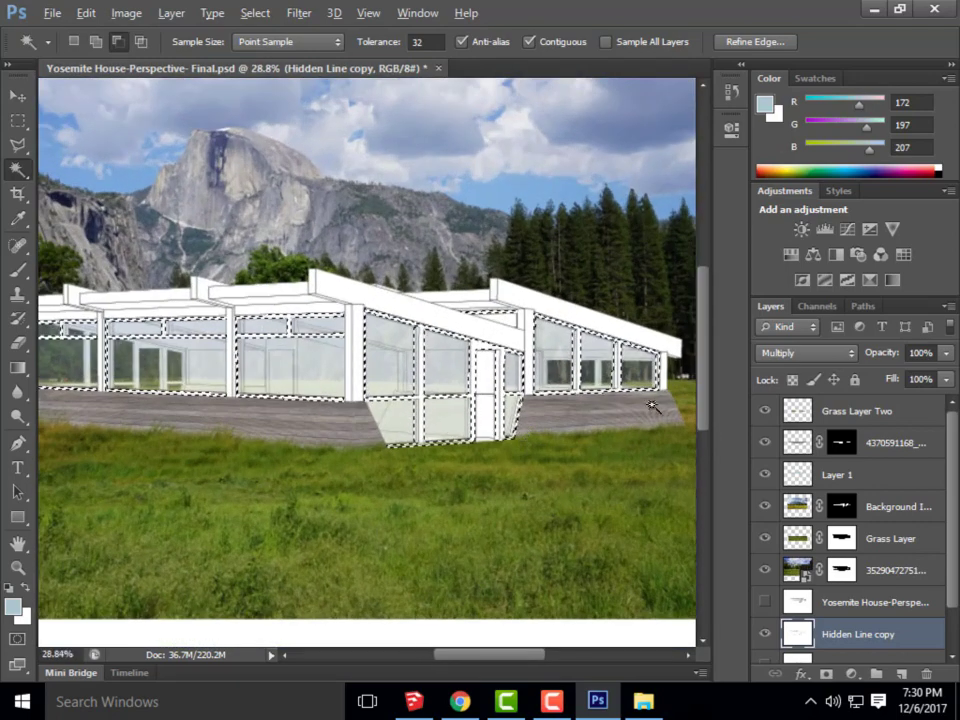
click(168, 14)
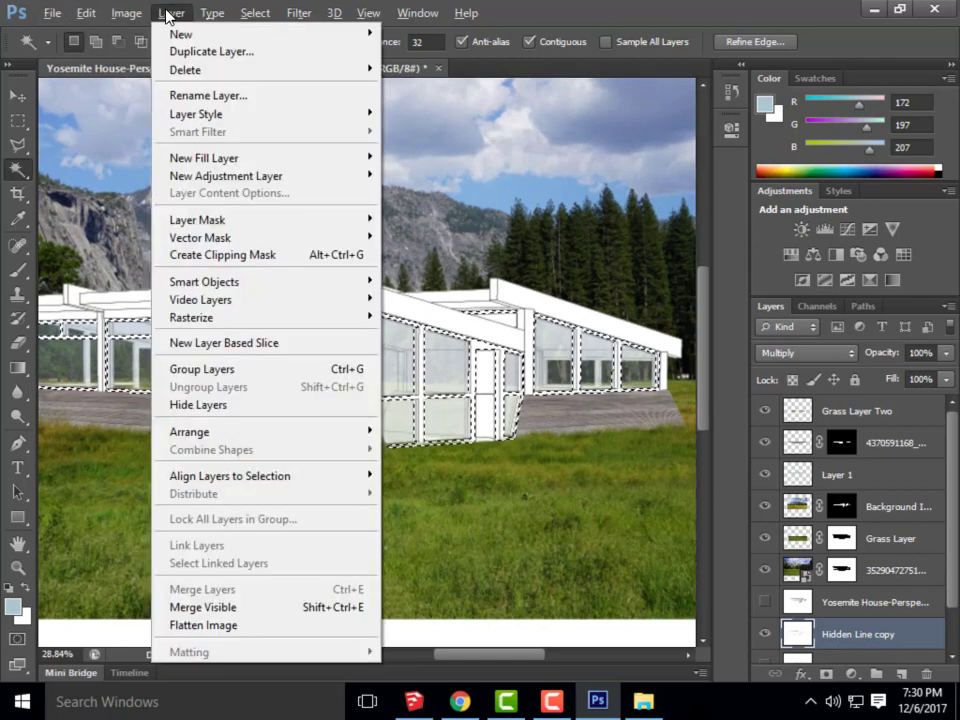
mouse_move(210, 12)
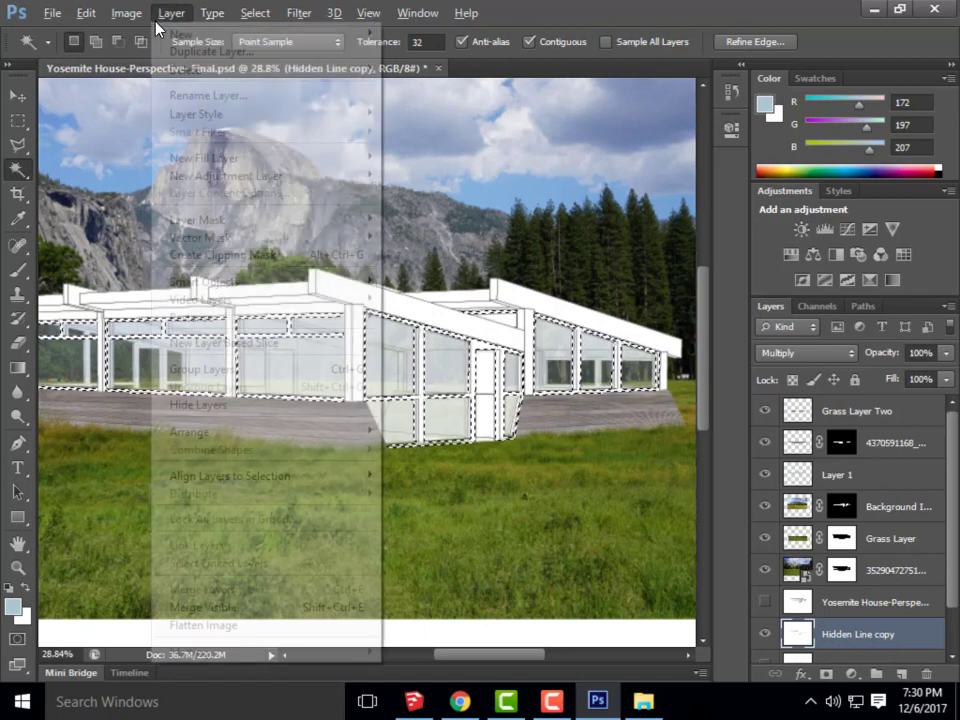
mouse_move(148, 20)
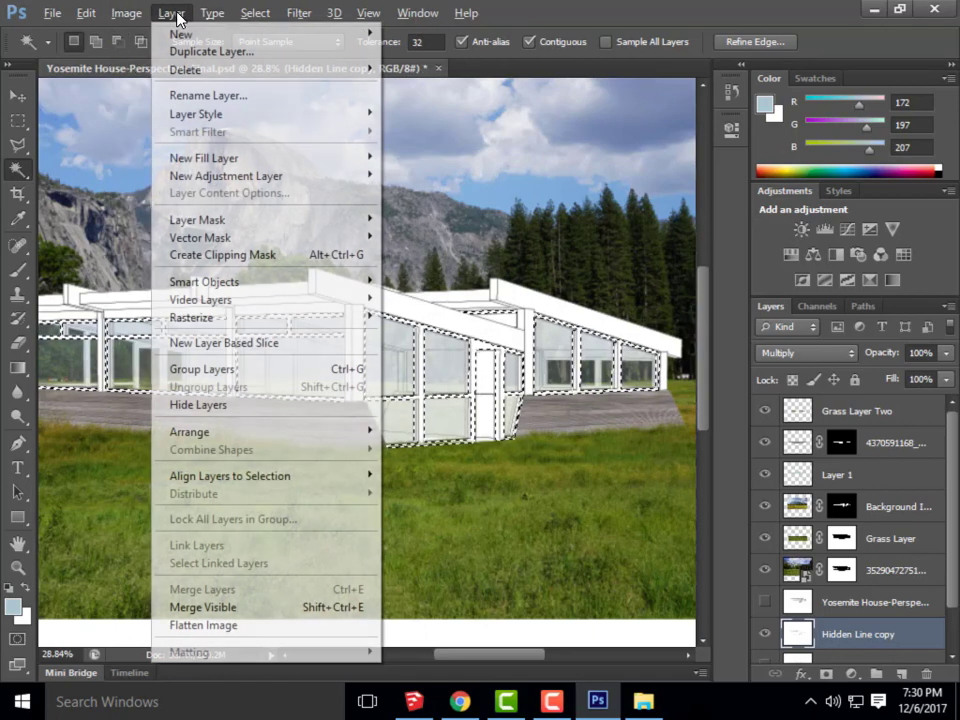
mouse_move(207, 159)
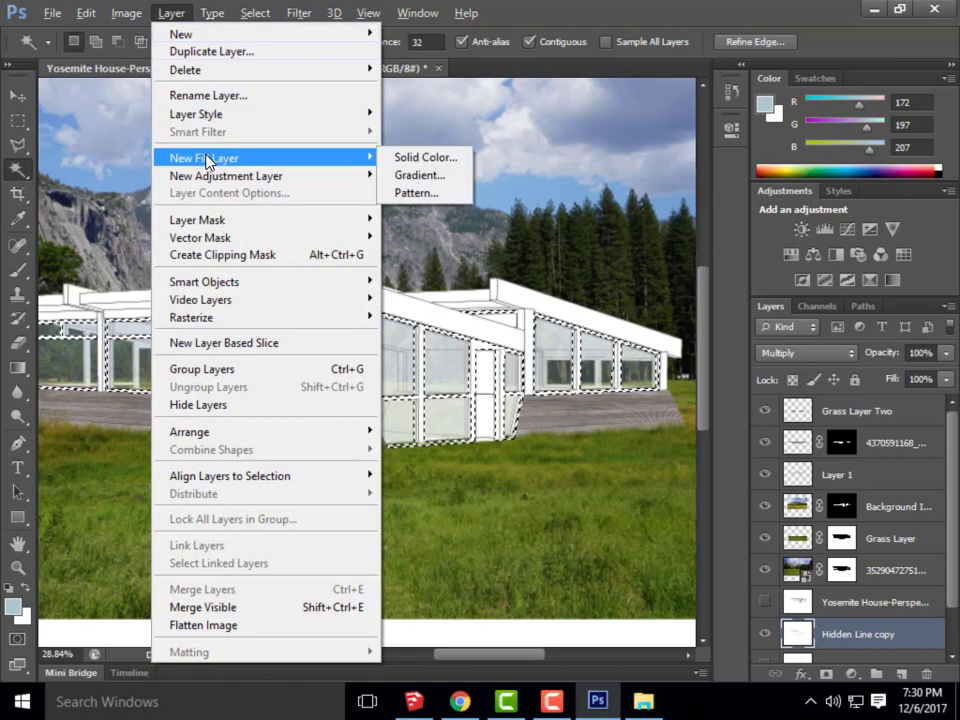
click(408, 157)
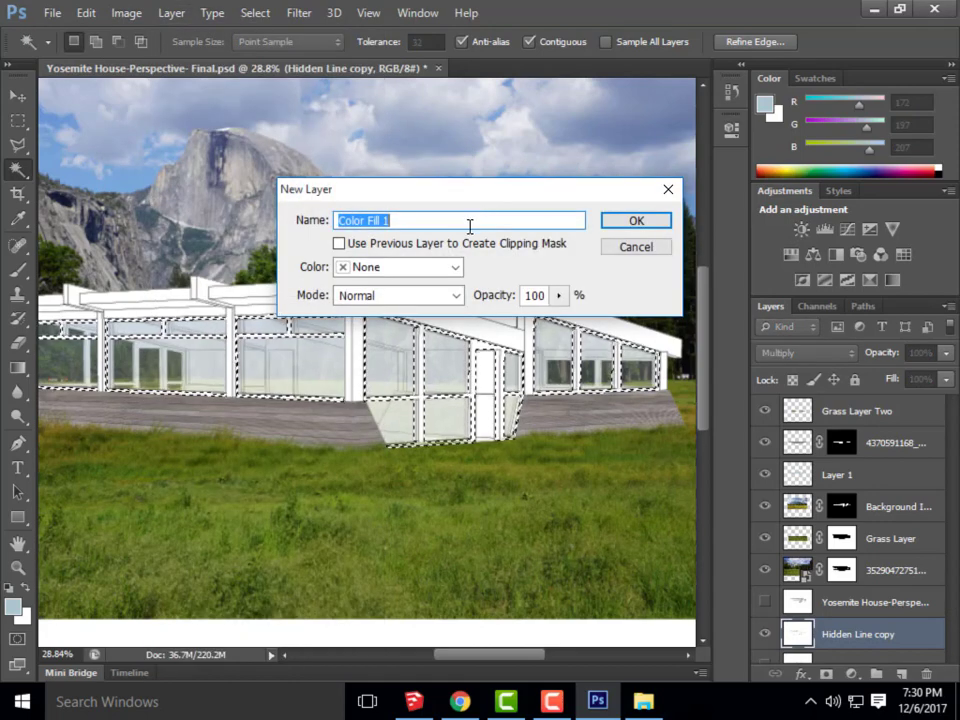
text(Mu)
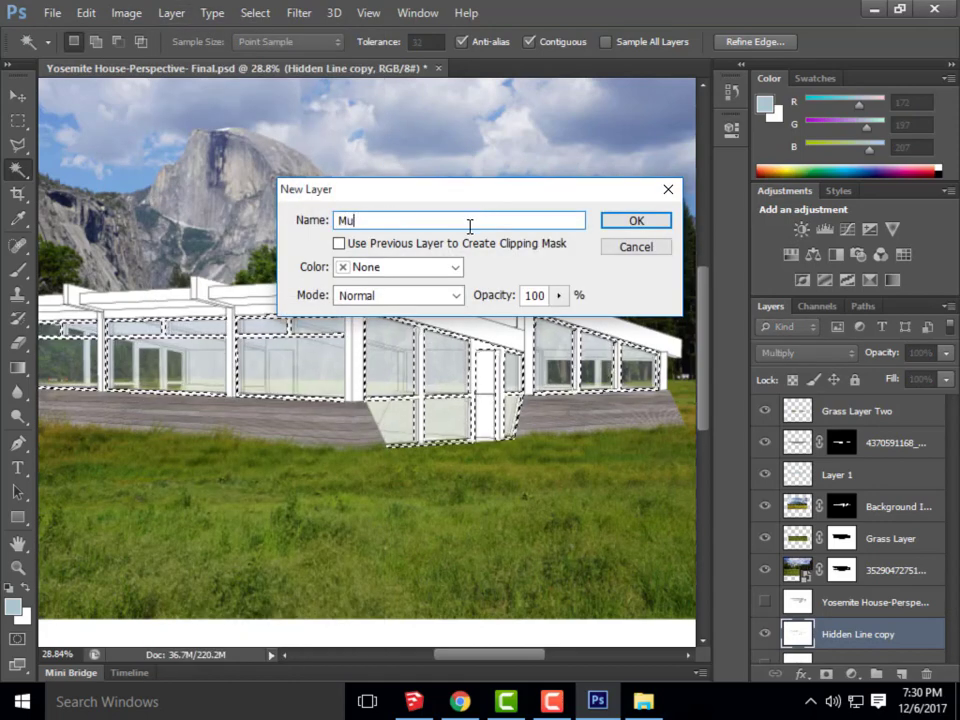
text(llion Color)
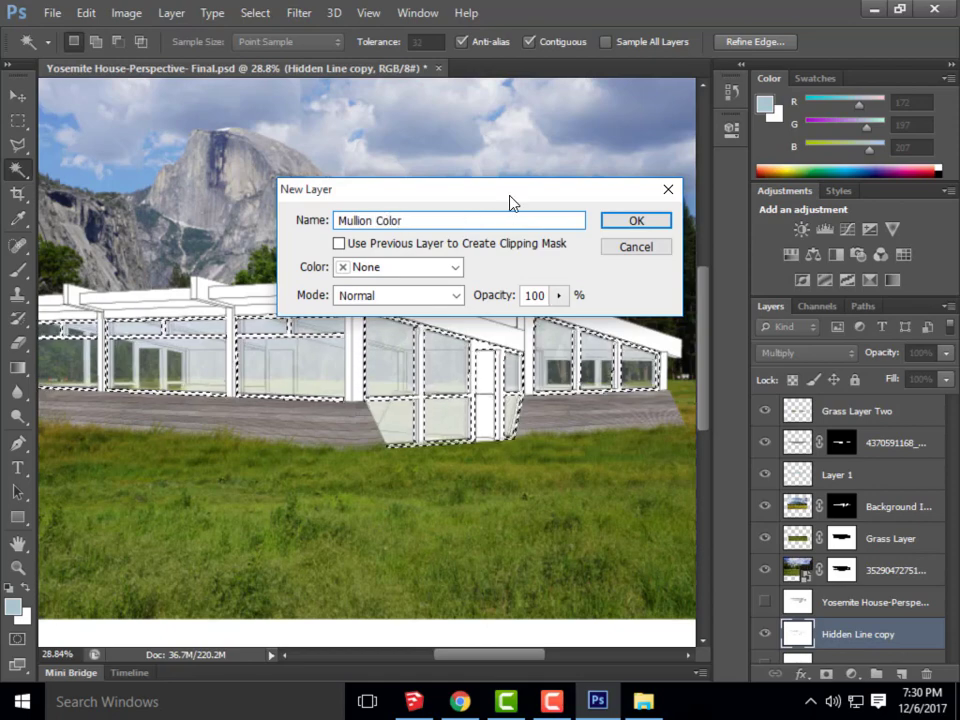
click(636, 222)
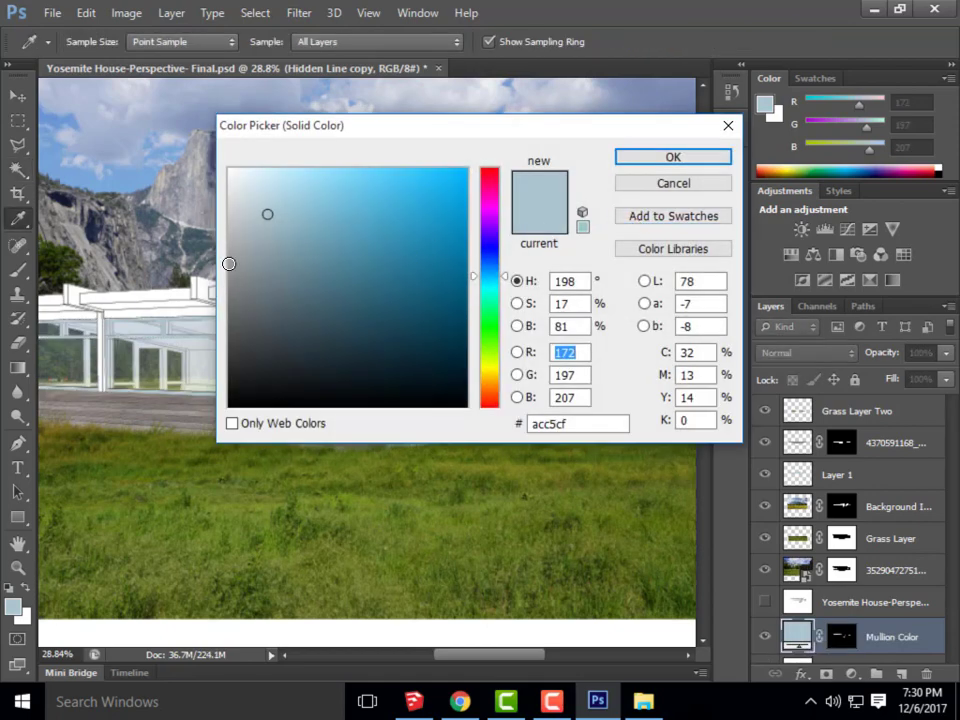
Set the mullion fill color to light gray bdbebe
mouse_move(229, 263)
mouse_down()
mouse_move(230, 215)
mouse_move(292, 264)
mouse_up()
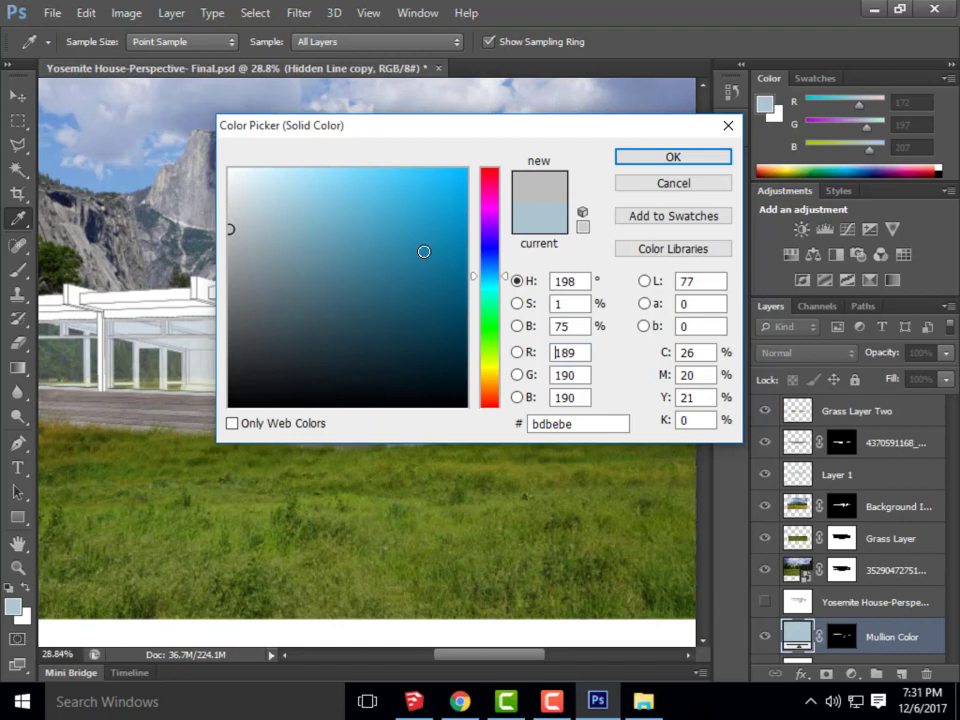
click(645, 160)
scroll(660, 330, down, 2)
key(w)
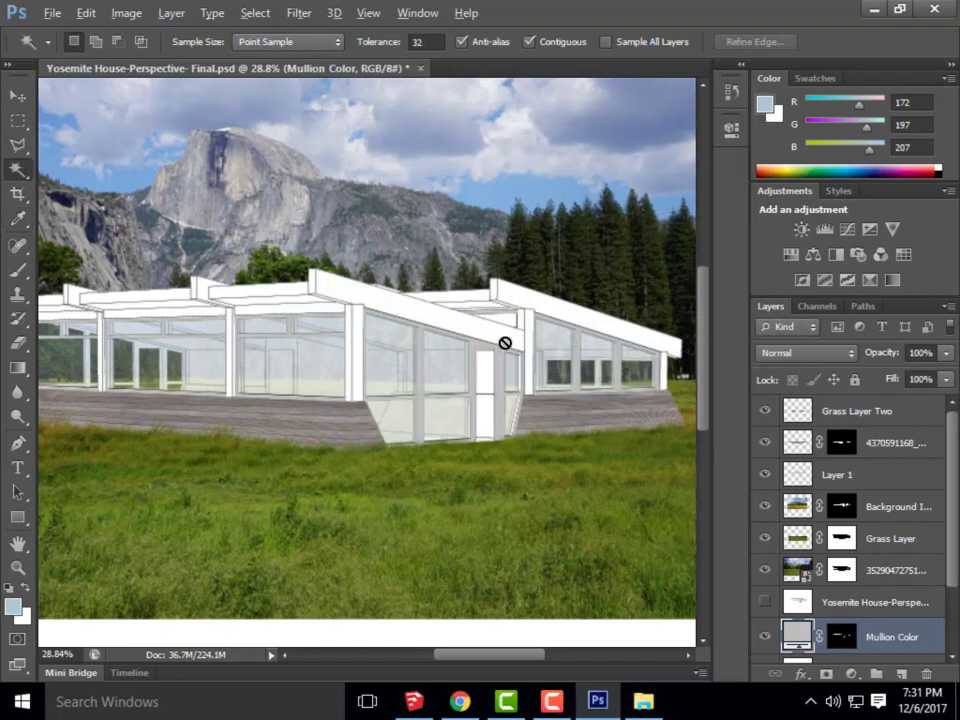
Switch to the Move tool and examine the recolored mullions against the whole composition
scroll(472, 272, down, 2)
scroll(418, 336, up, 1)
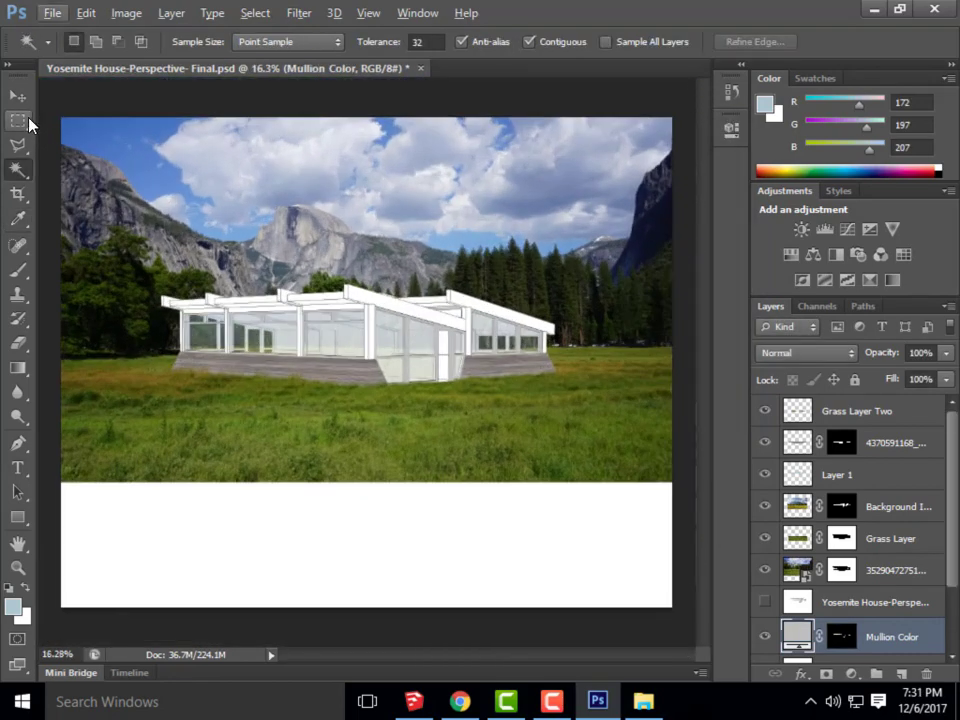
click(18, 94)
scroll(336, 347, up, 1)
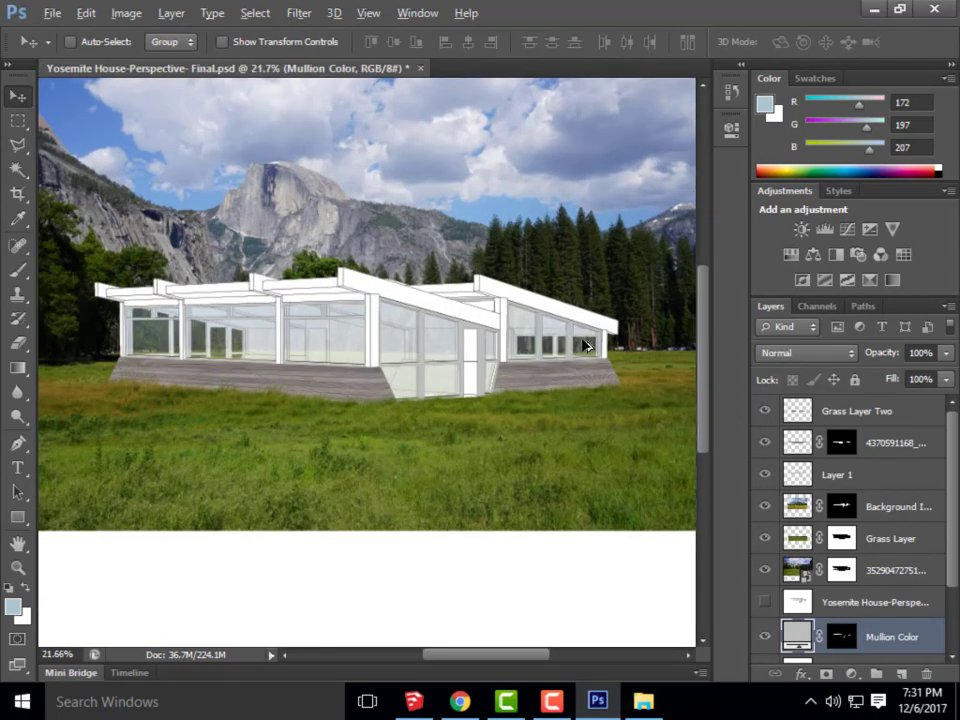
scroll(364, 339, down, 2)
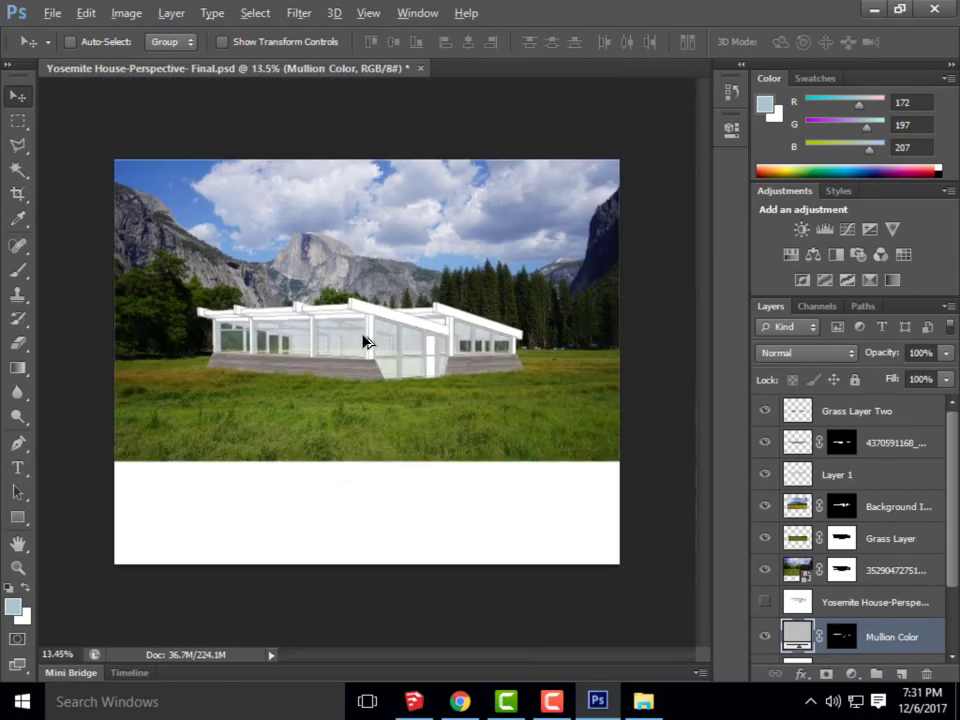
scroll(343, 333, up, 1)
scroll(563, 356, down, 1)
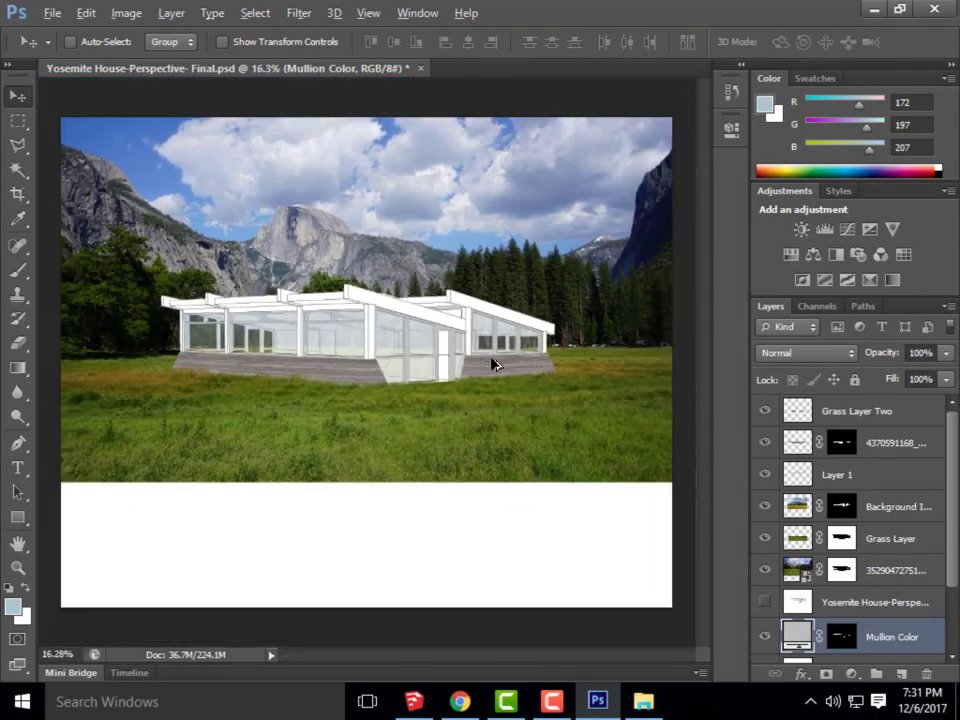
Turn on the hidden Yosemite House perspective layer between the Hidden Line copy and Hidden Line layers
key(alt)
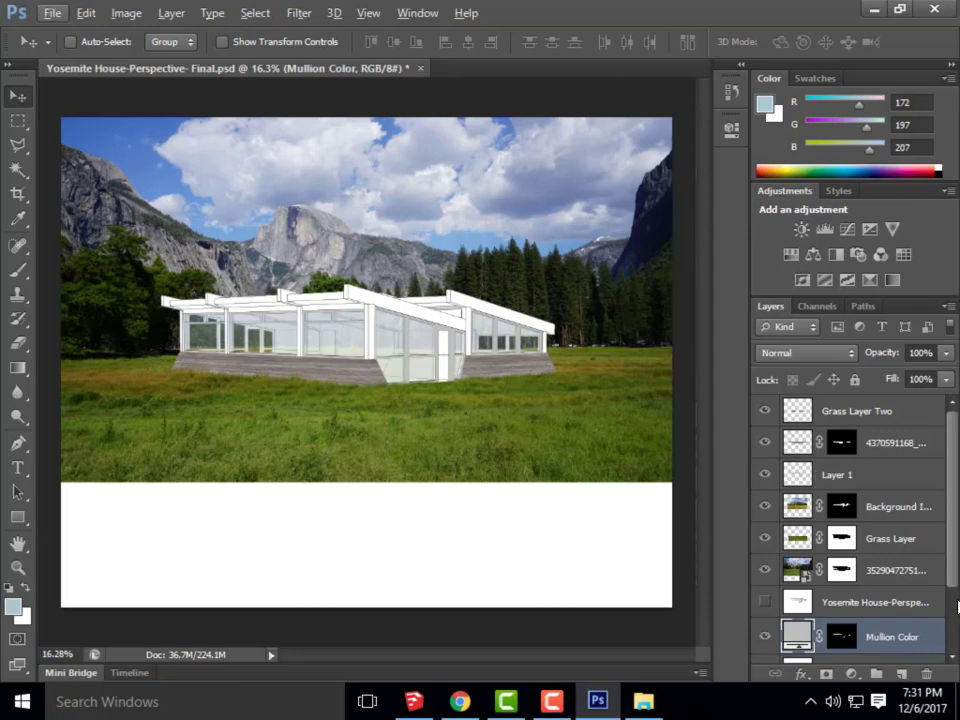
scroll(890, 591, down, 2)
scroll(840, 630, down, 1)
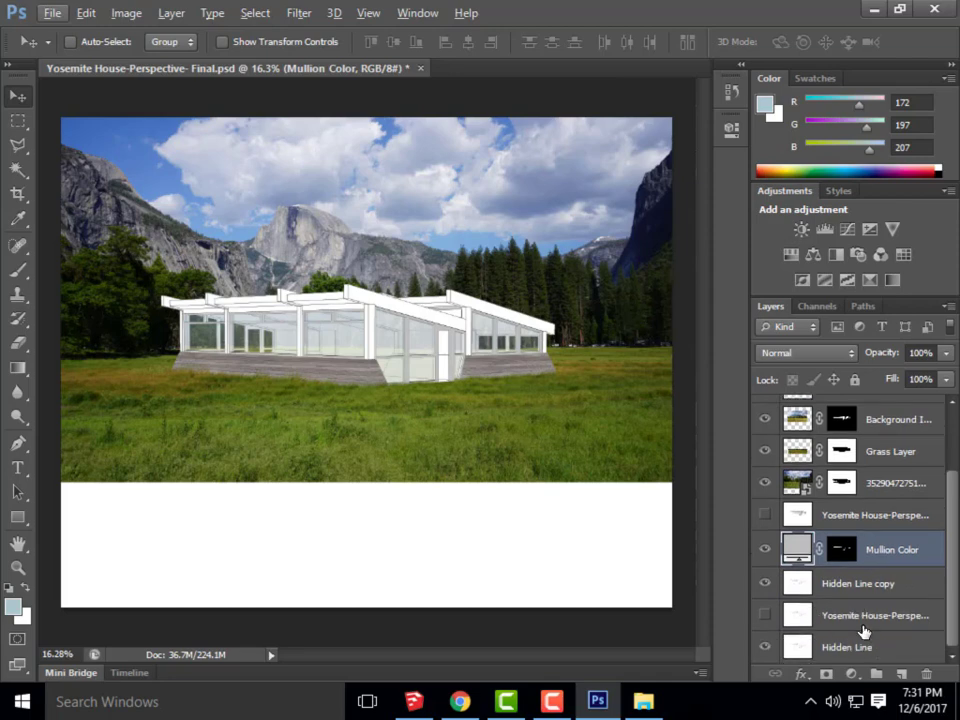
click(765, 617)
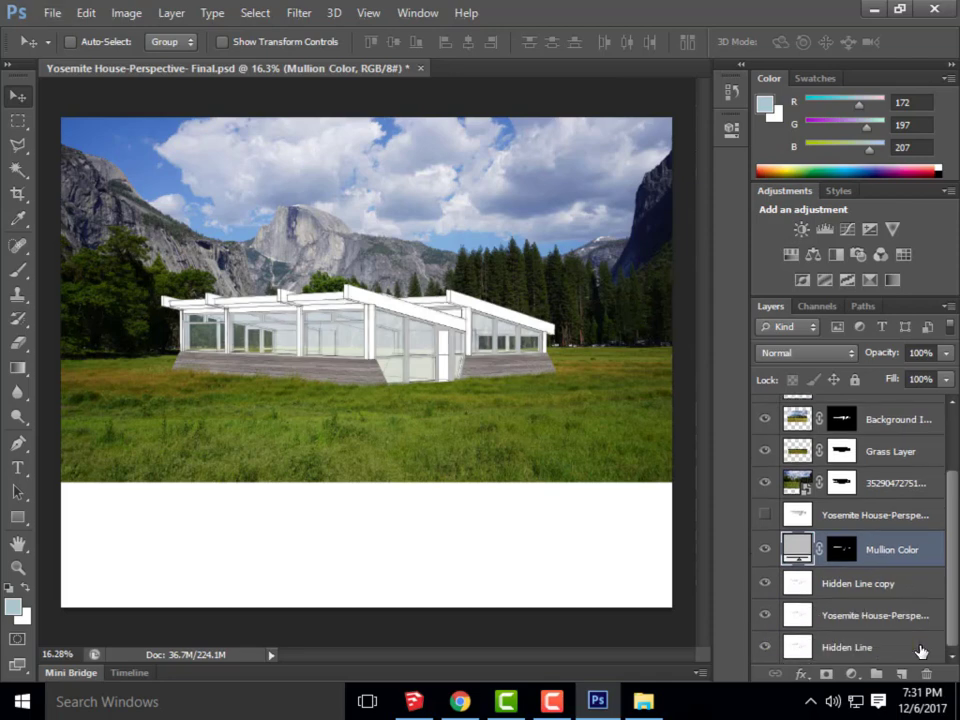
Turn on the Yosemite House-Perspective- Shadows layer above Mullion Color and move it to the top of the layer stack
click(766, 517)
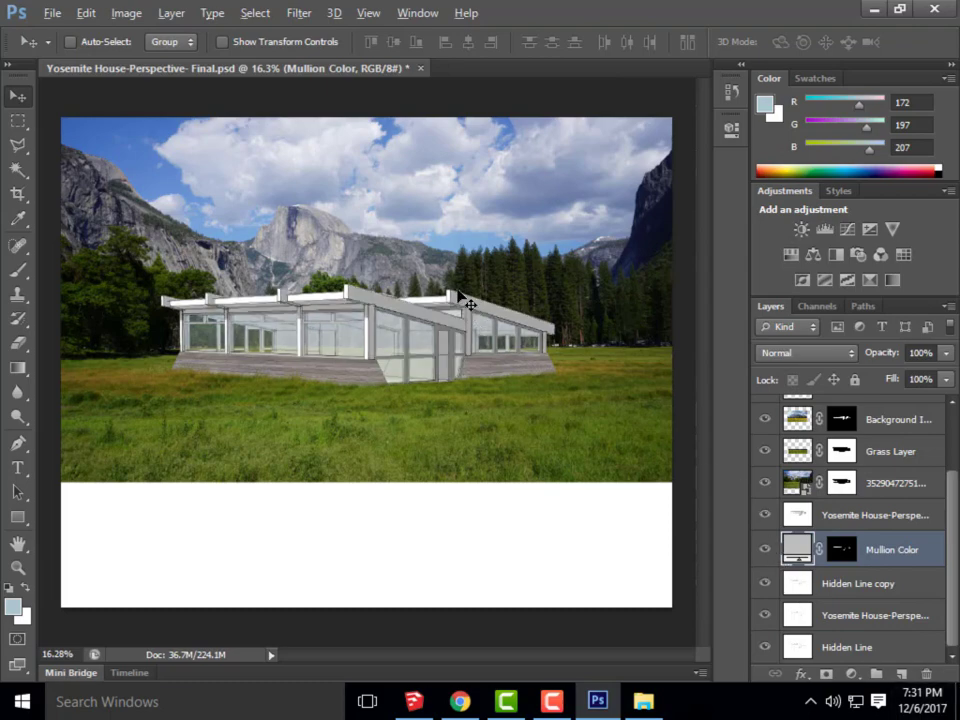
scroll(510, 310, up, 2)
key(alt)
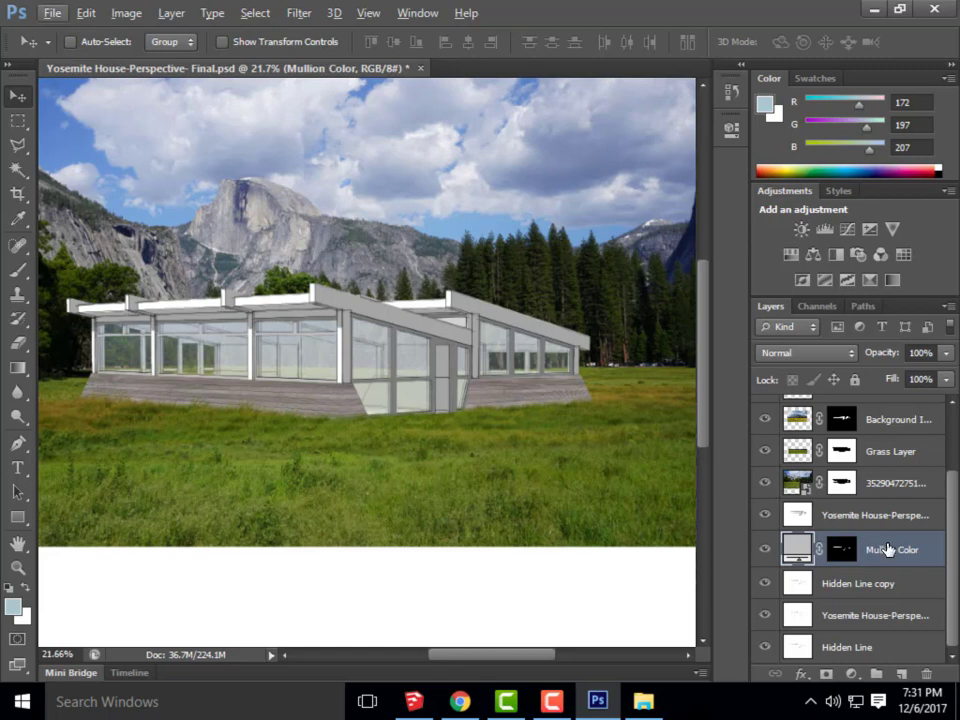
drag(886, 556, 872, 428)
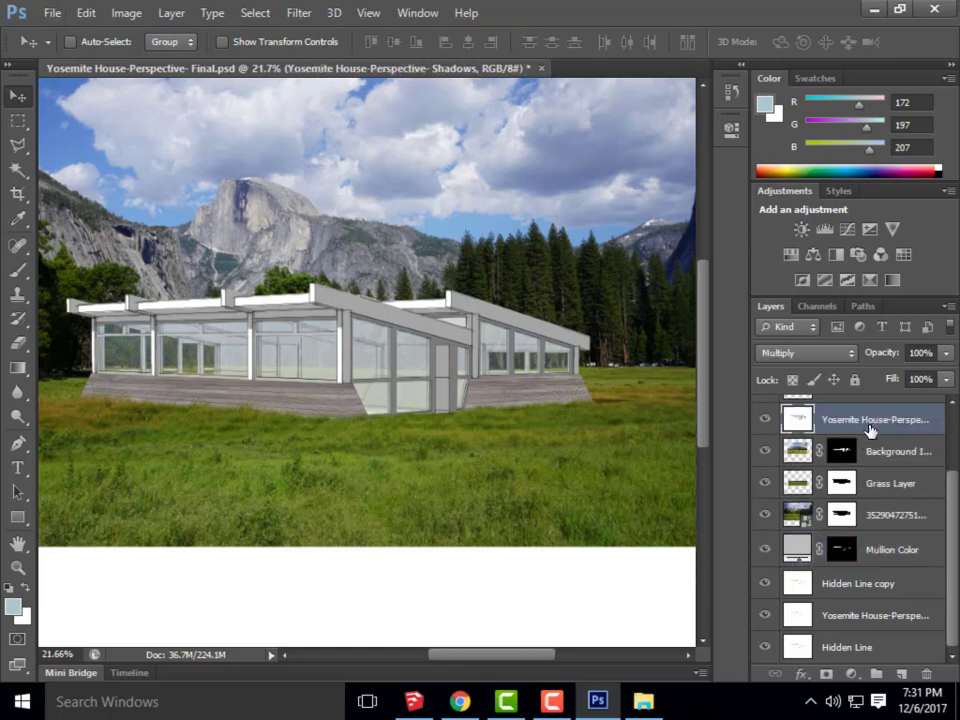
scroll(879, 456, up, 2)
drag(880, 518, 872, 402)
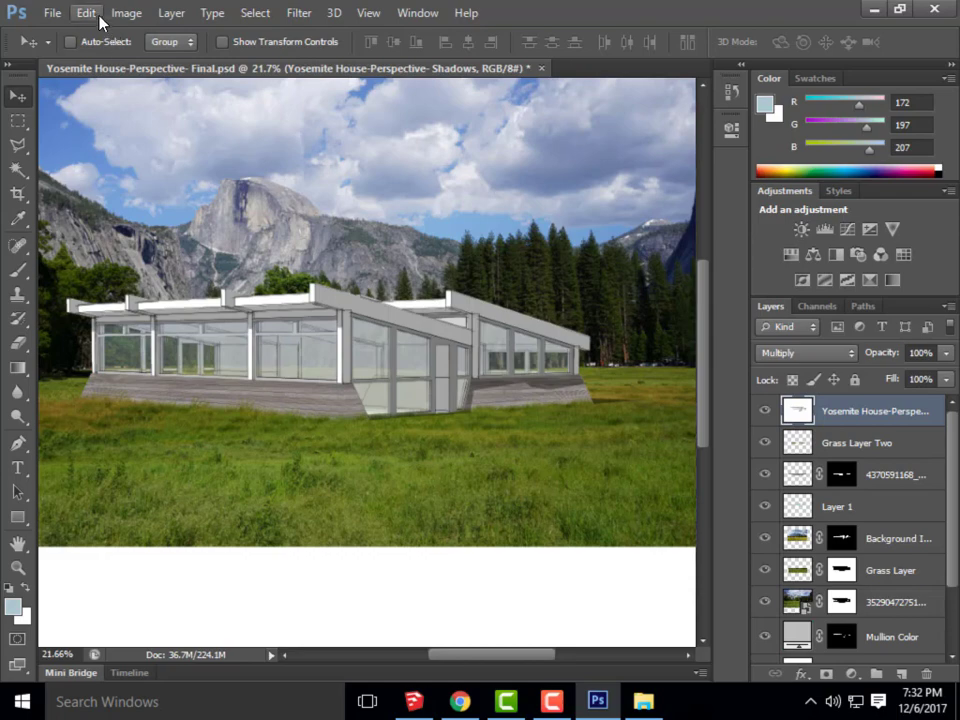
Create an Overlay layer named "Dodge and Burn" filled with 50% gray and clip it to the Shadows layer
click(171, 13)
mouse_move(250, 36)
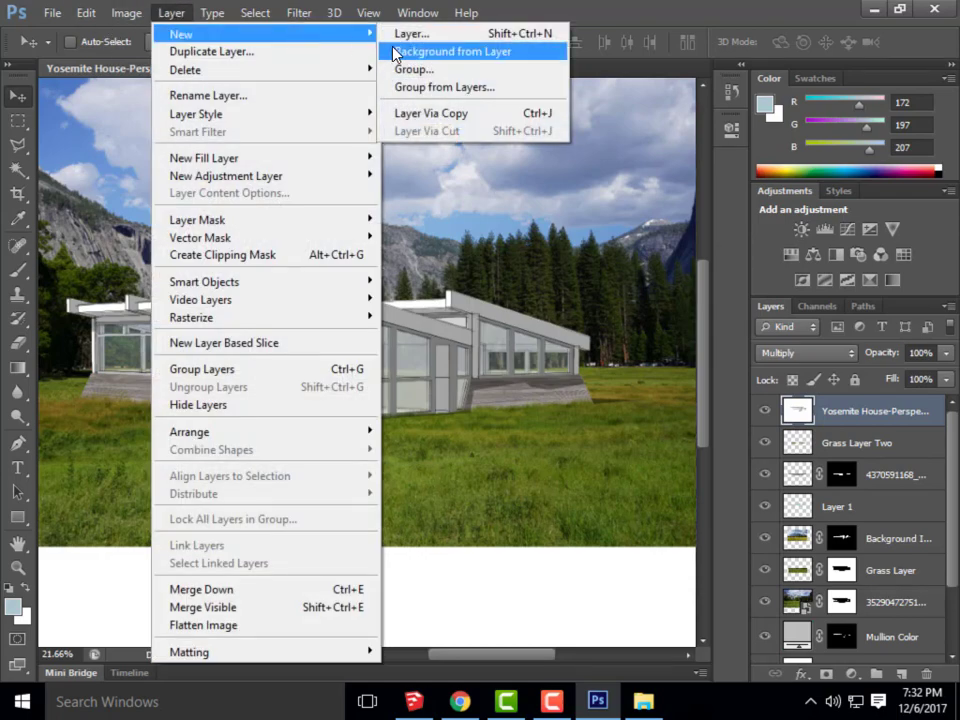
click(407, 34)
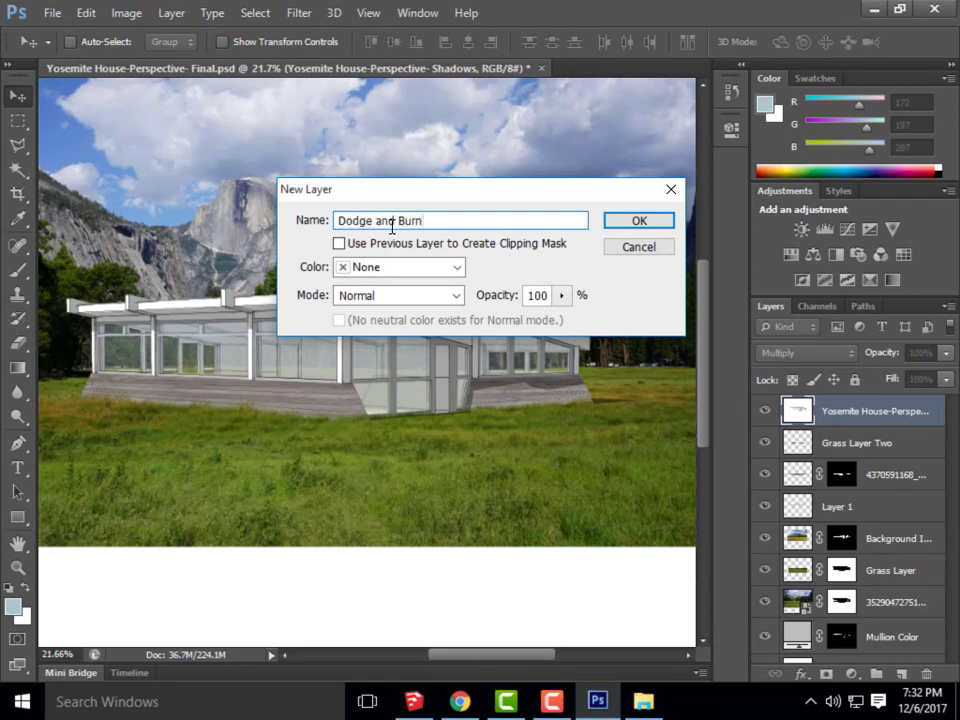
click(450, 296)
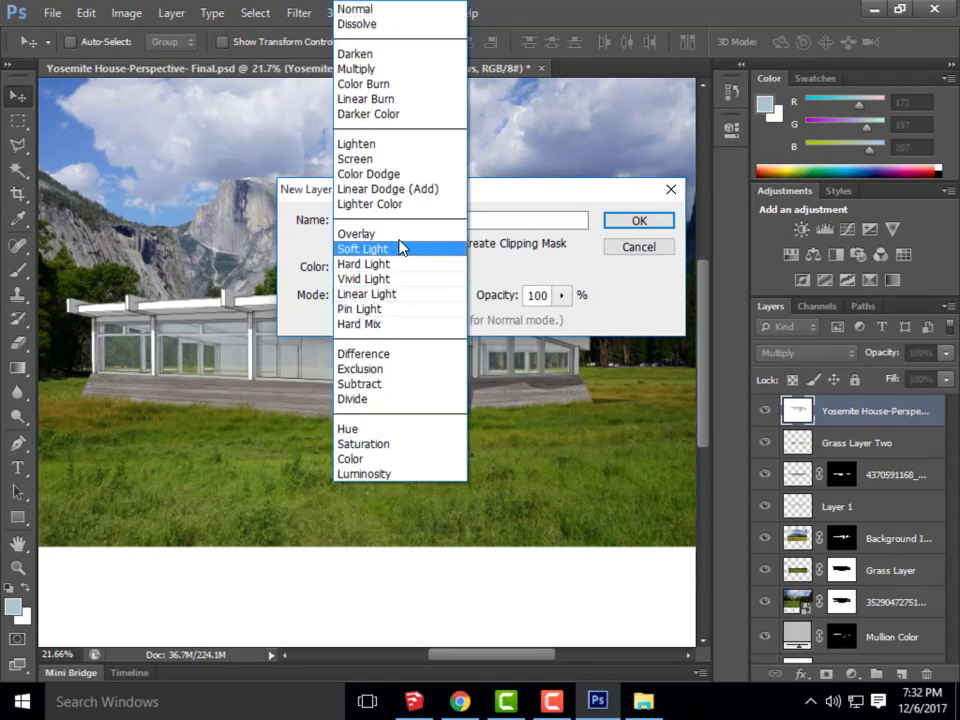
click(401, 232)
click(339, 321)
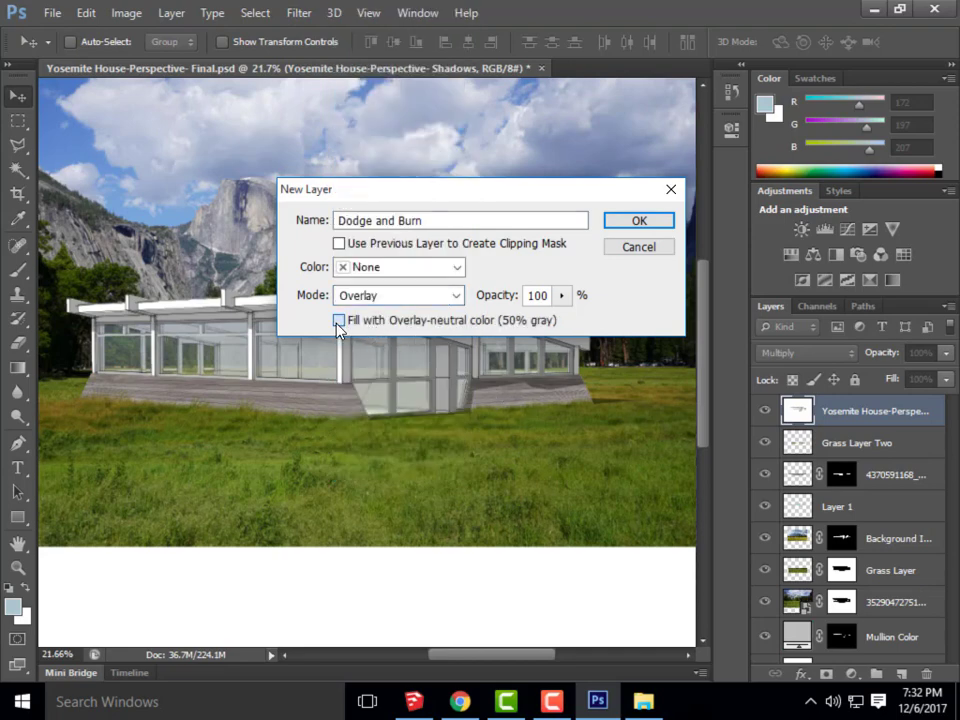
click(641, 221)
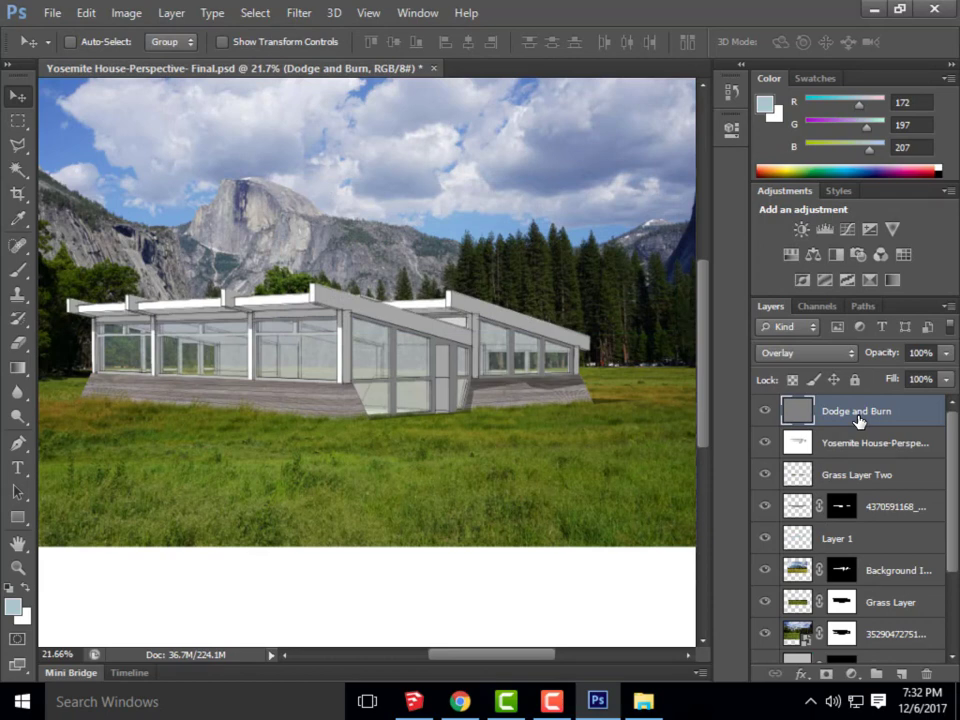
key(ctrl+alt+g)
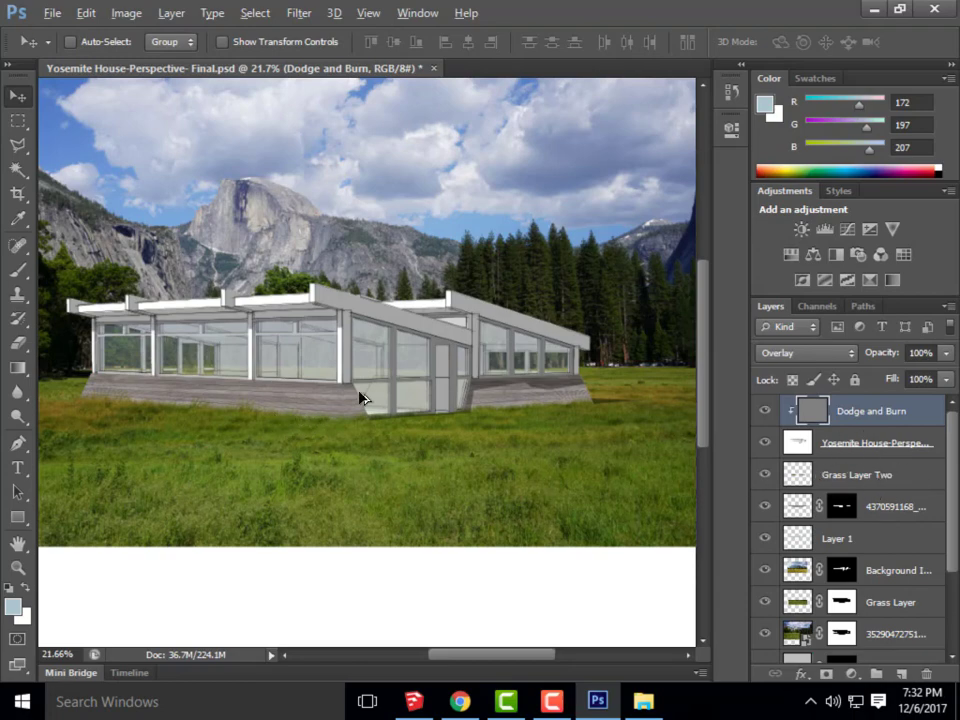
Burn the left end of the house front beneath the roof overhang using a soft 257 px Burn tool brush
scroll(364, 396, down, 2)
scroll(321, 283, up, 4)
scroll(376, 327, down, 2)
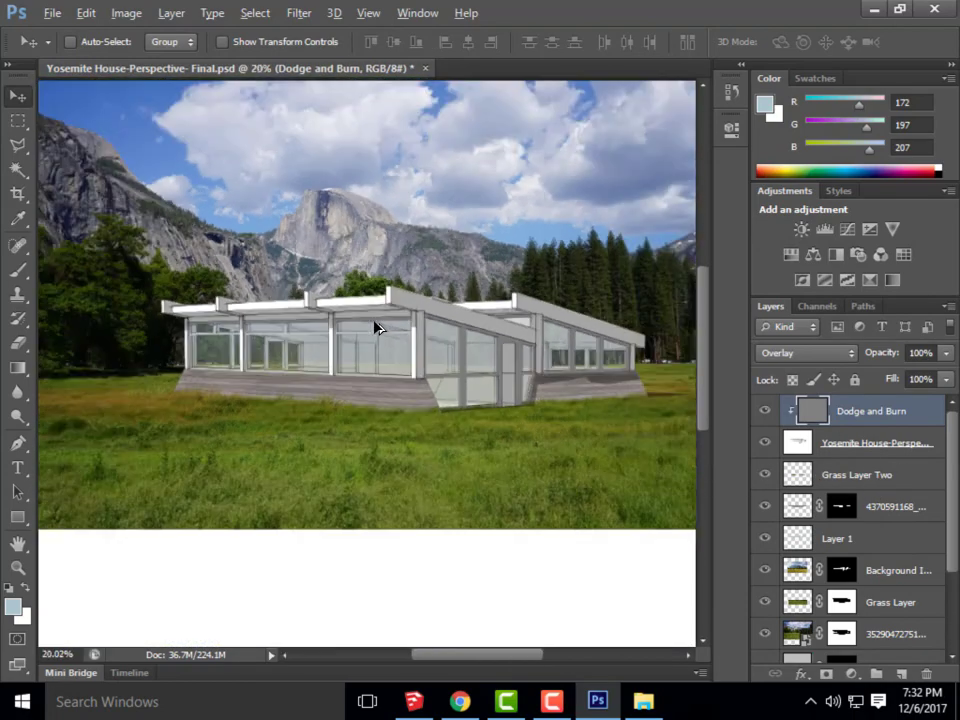
scroll(376, 327, up, 3)
scroll(369, 345, down, 2)
scroll(332, 328, up, 1)
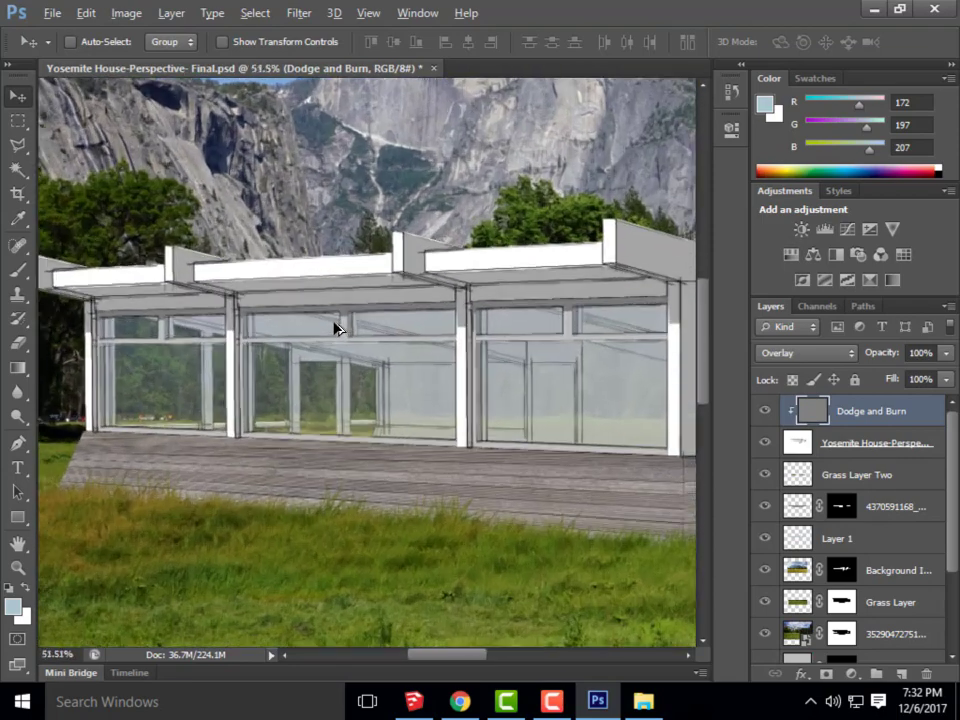
scroll(336, 327, down, 1)
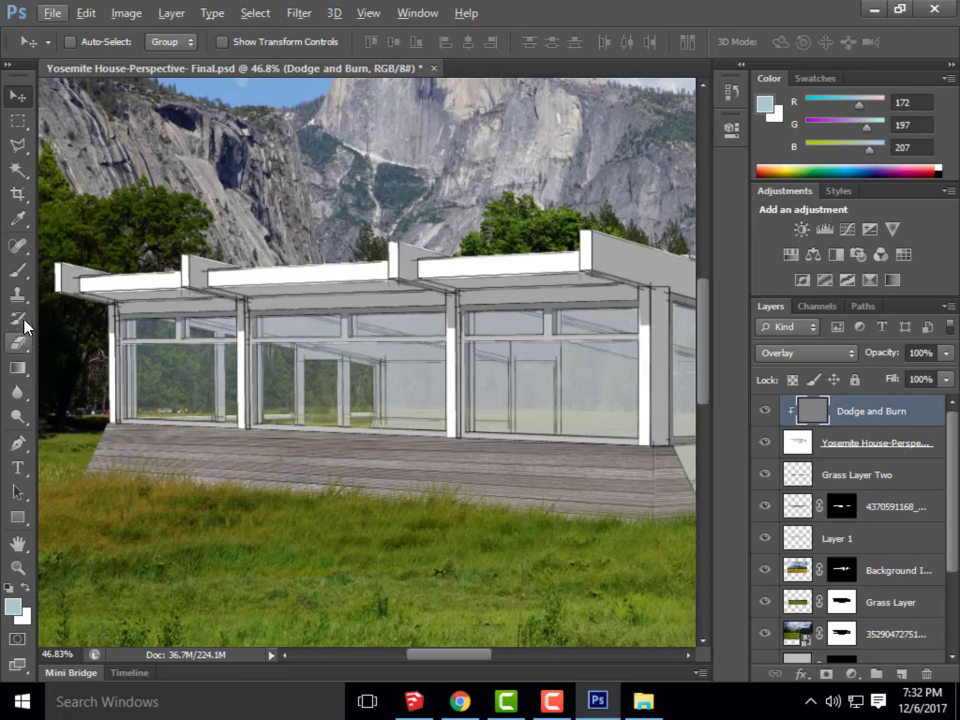
click(20, 420)
drag(20, 420, 46, 420)
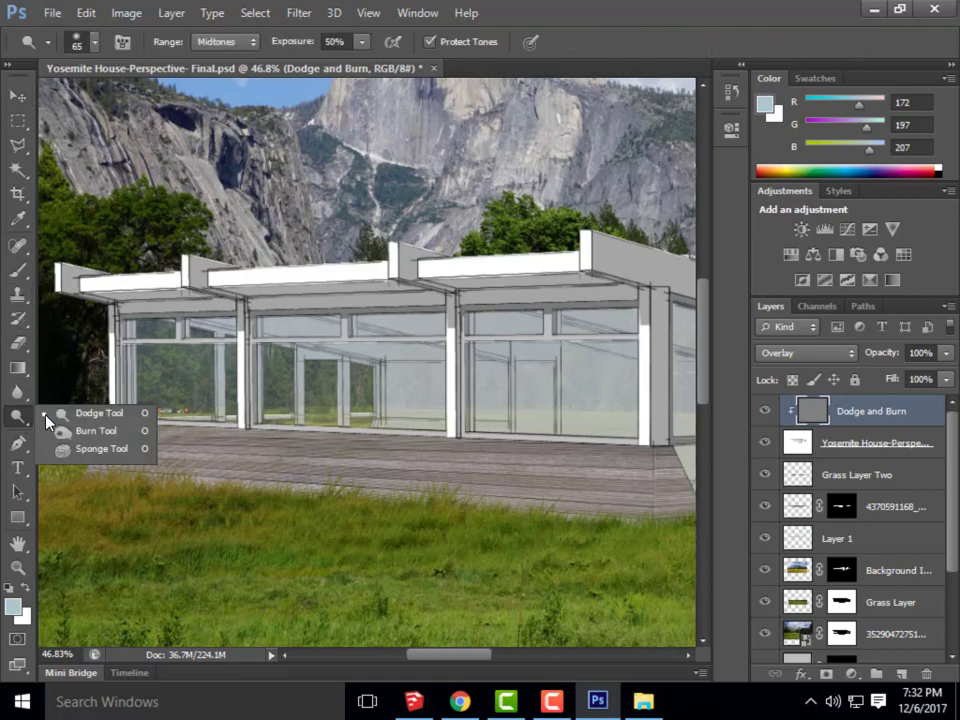
click(72, 434)
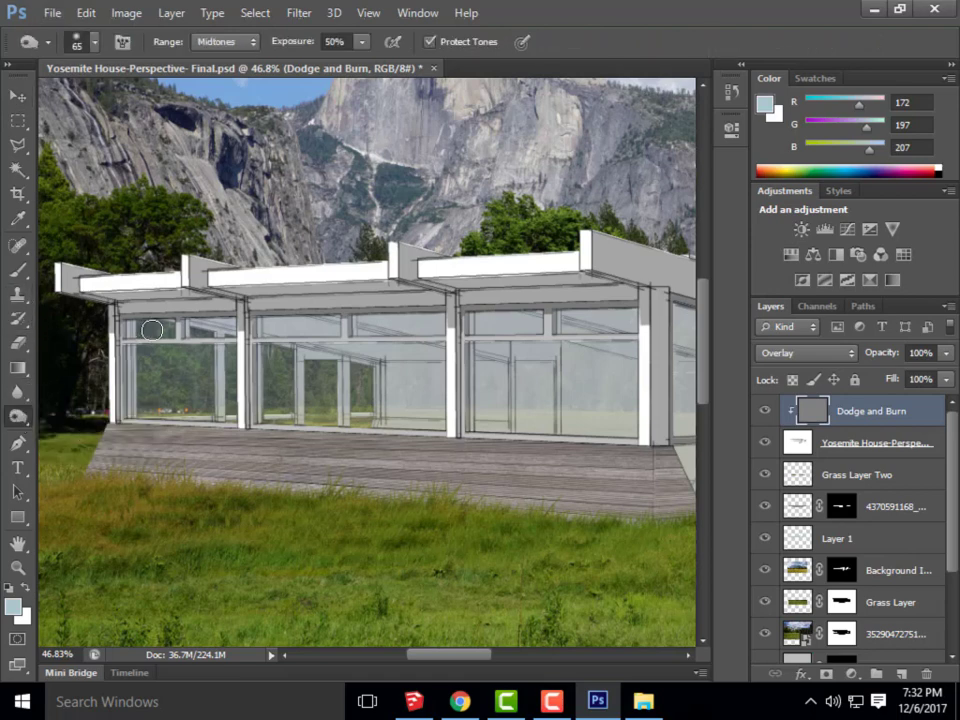
click(96, 43)
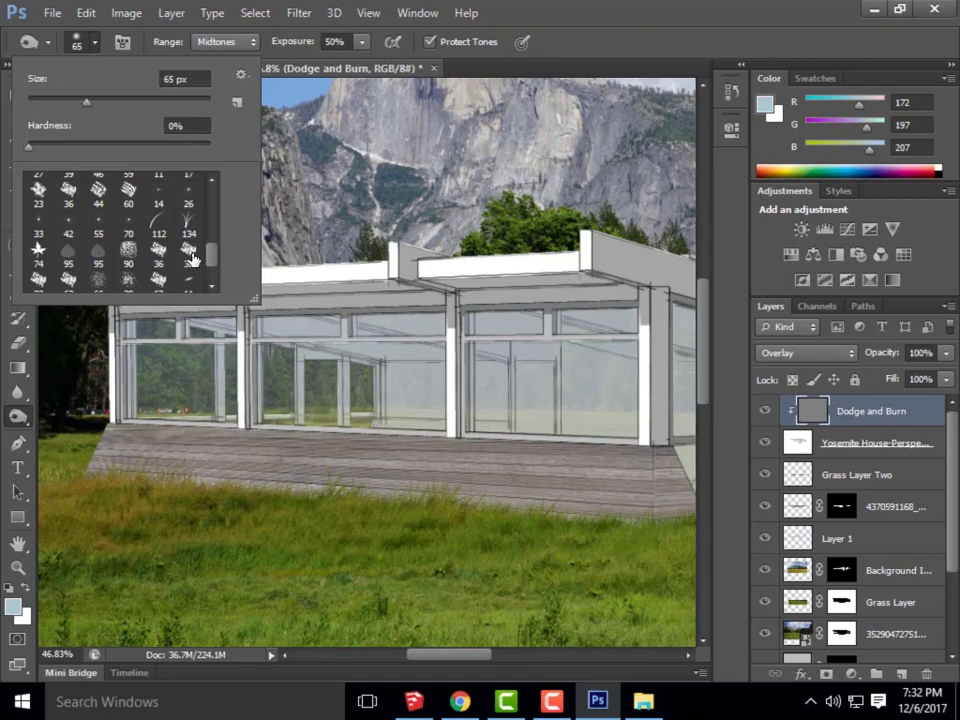
scroll(193, 260, up, 10)
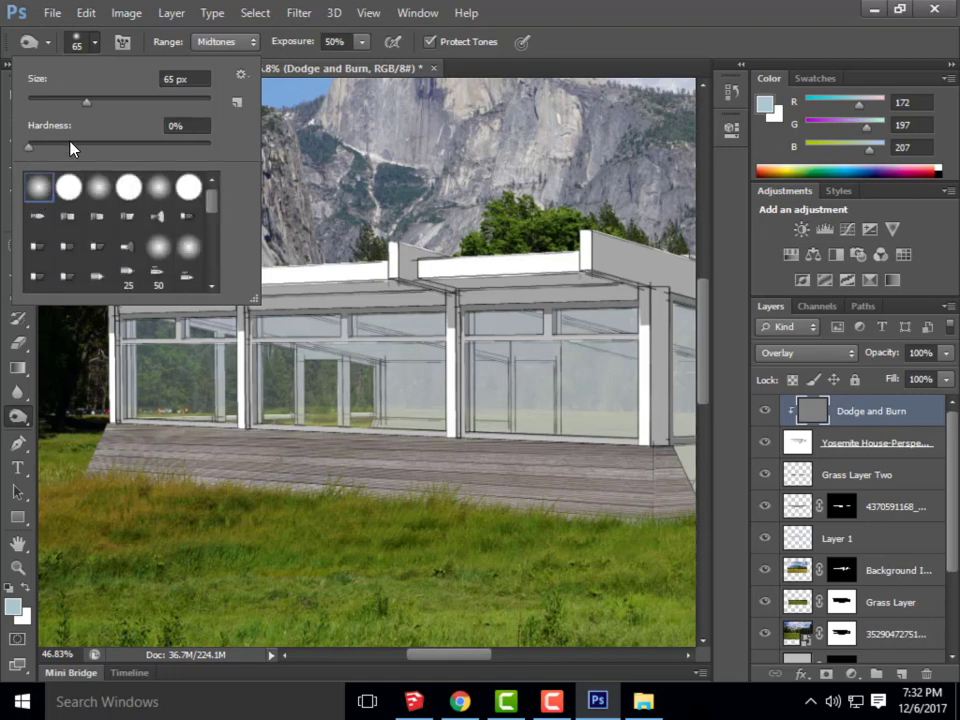
drag(87, 102, 138, 103)
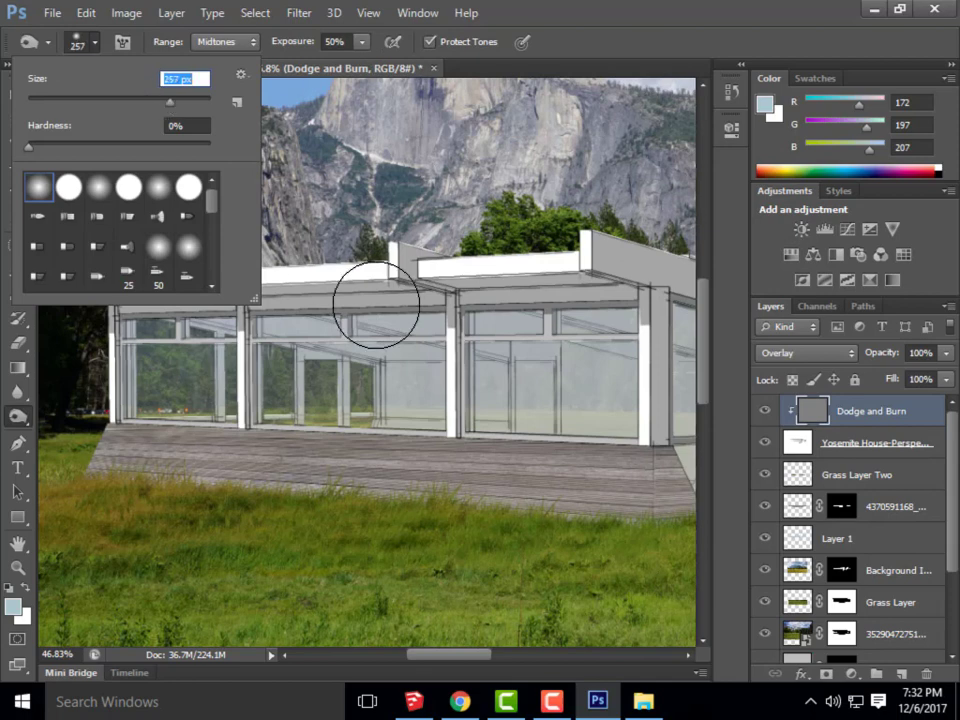
key(Return)
mouse_move(78, 397)
mouse_down()
mouse_move(170, 340)
mouse_move(129, 343)
mouse_move(124, 332)
mouse_move(160, 317)
mouse_move(146, 349)
mouse_move(137, 332)
mouse_up()
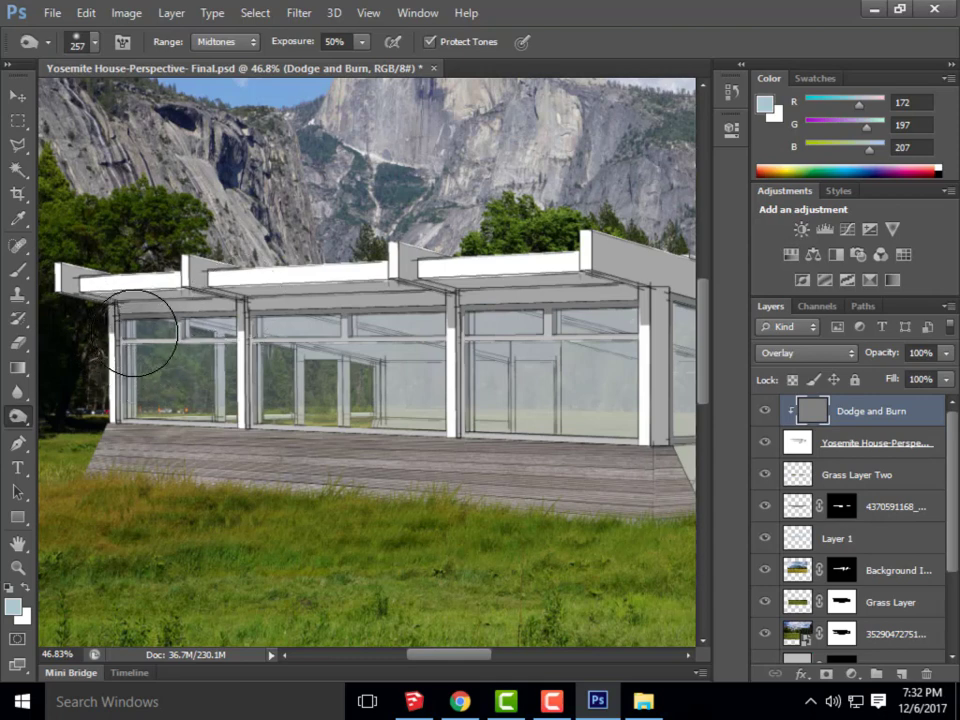
Reduce the Burn brush to 133 px and darken the soffit along the front wing's roof overhang
click(95, 45)
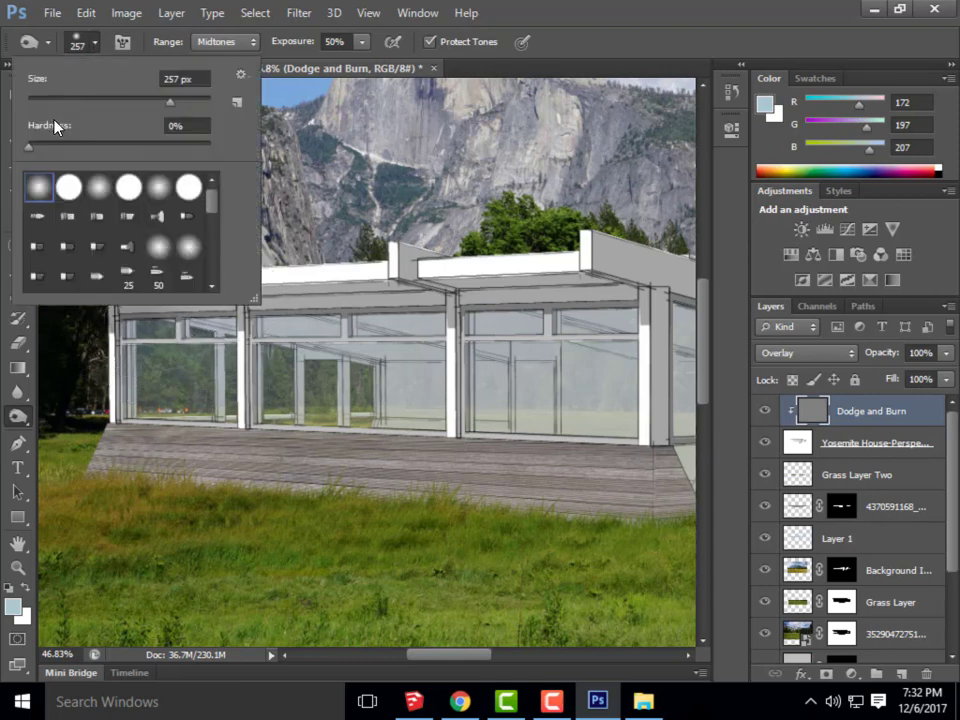
click(133, 97)
key(Return)
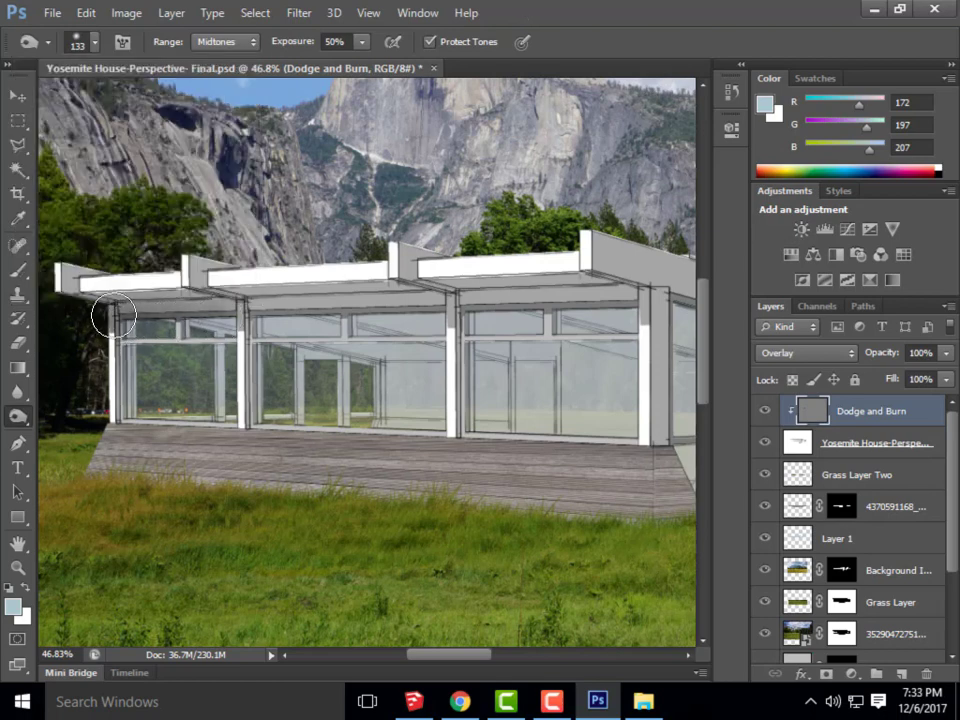
mouse_move(113, 317)
mouse_down()
mouse_move(518, 315)
mouse_move(465, 321)
mouse_move(569, 314)
mouse_move(548, 300)
mouse_move(631, 300)
mouse_up()
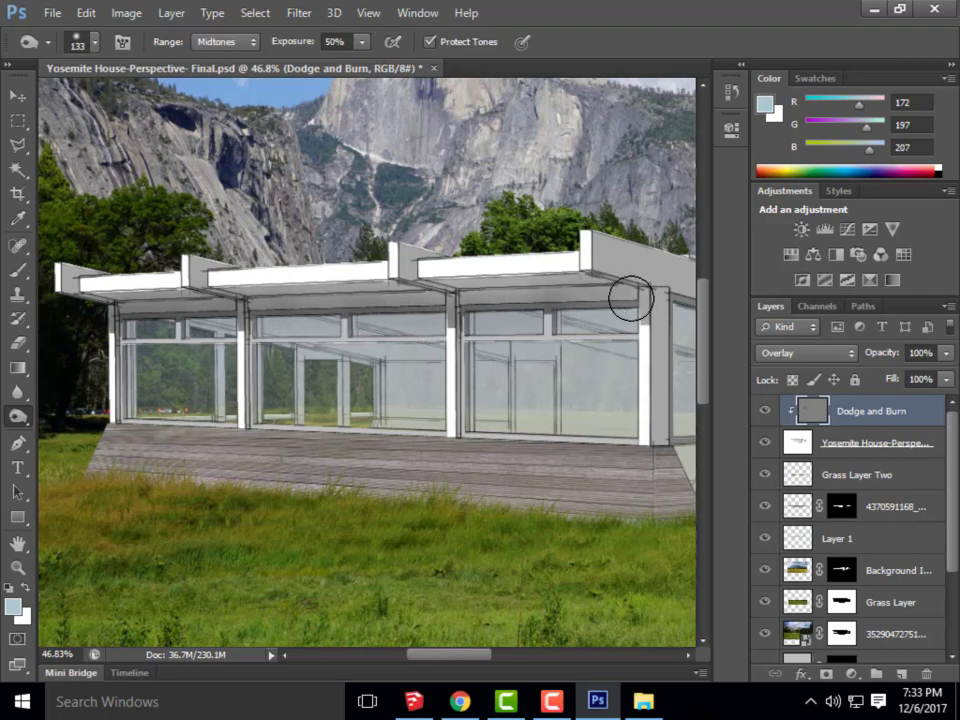
scroll(100, 276, down, 5)
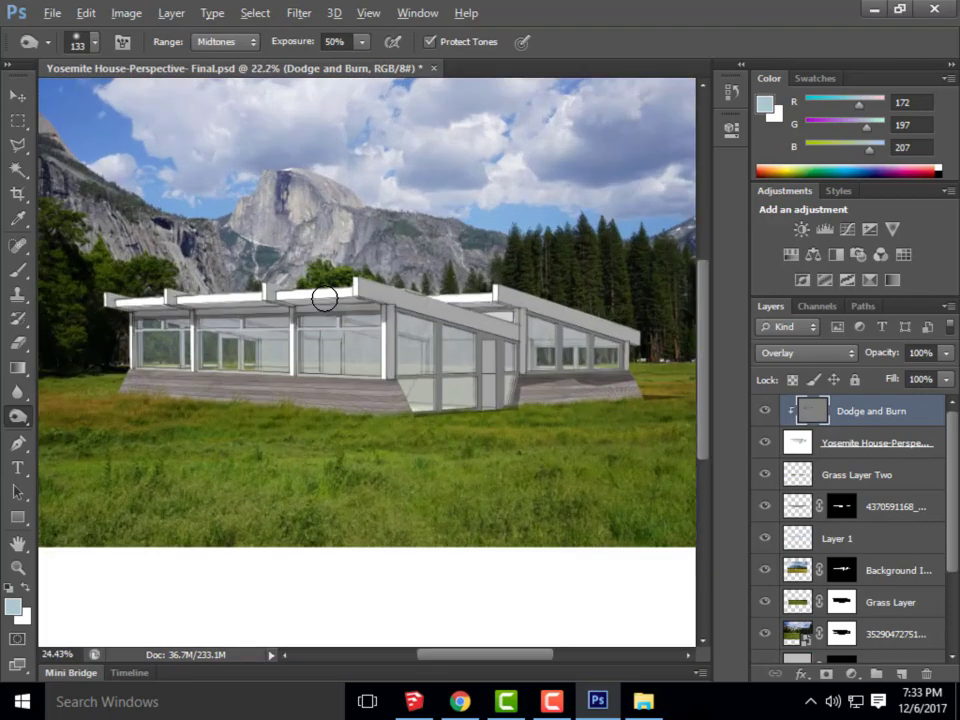
Reduce the Burn brush to 37 px and darken the soffit under the rear wing's roof overhang
scroll(324, 298, up, 5)
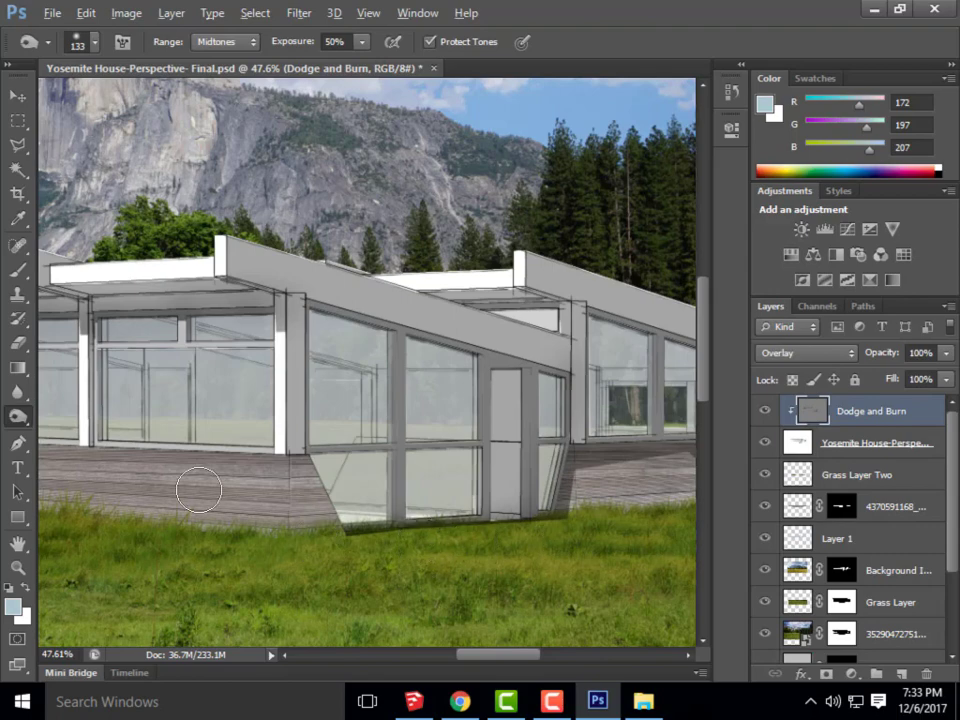
scroll(356, 474, down, 5)
scroll(491, 392, up, 3)
scroll(523, 388, down, 3)
scroll(537, 311, up, 5)
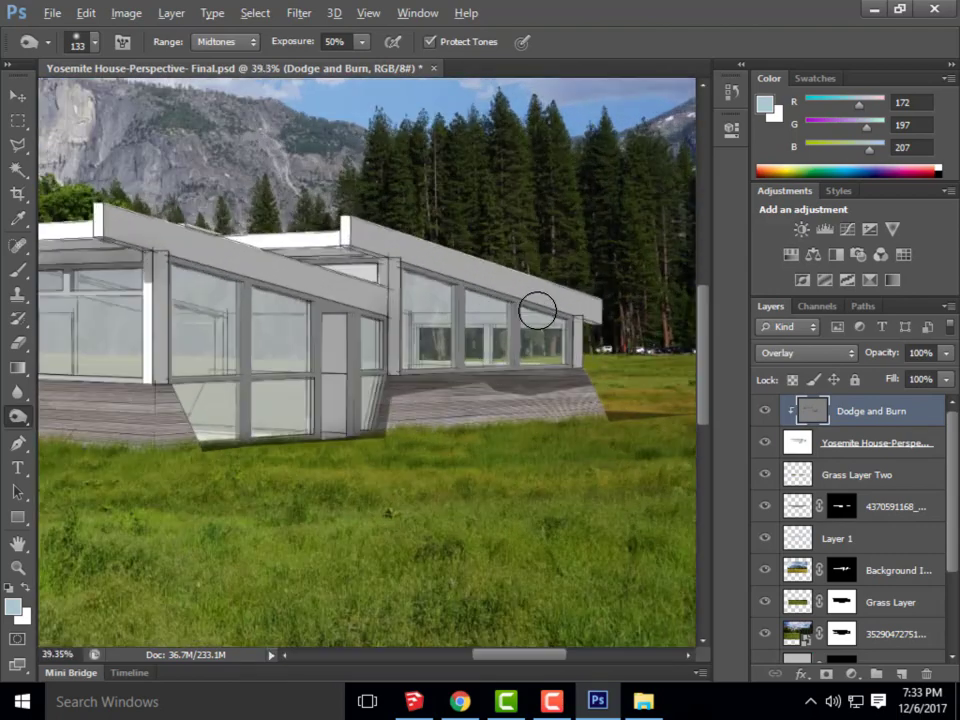
scroll(537, 311, up, 2)
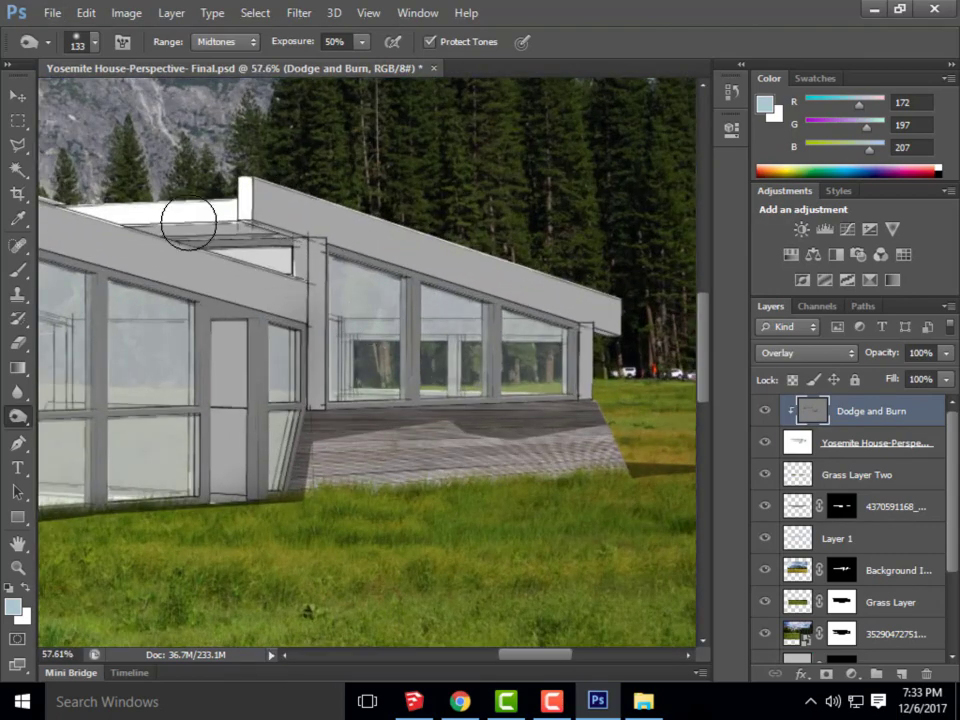
click(95, 43)
drag(81, 101, 68, 102)
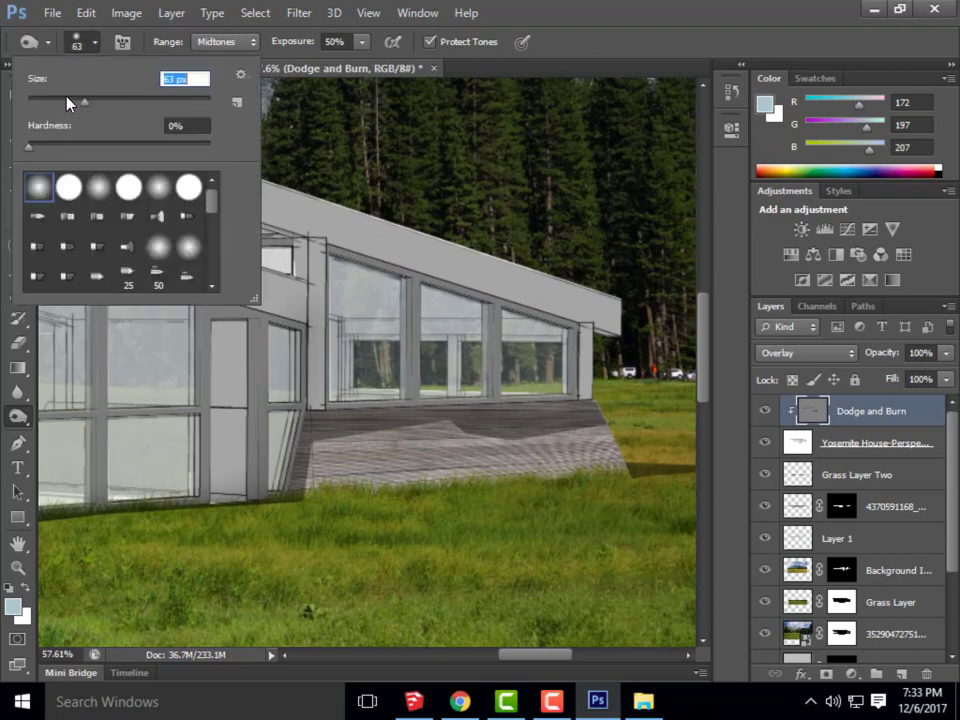
key(Return)
scroll(185, 247, up, 4)
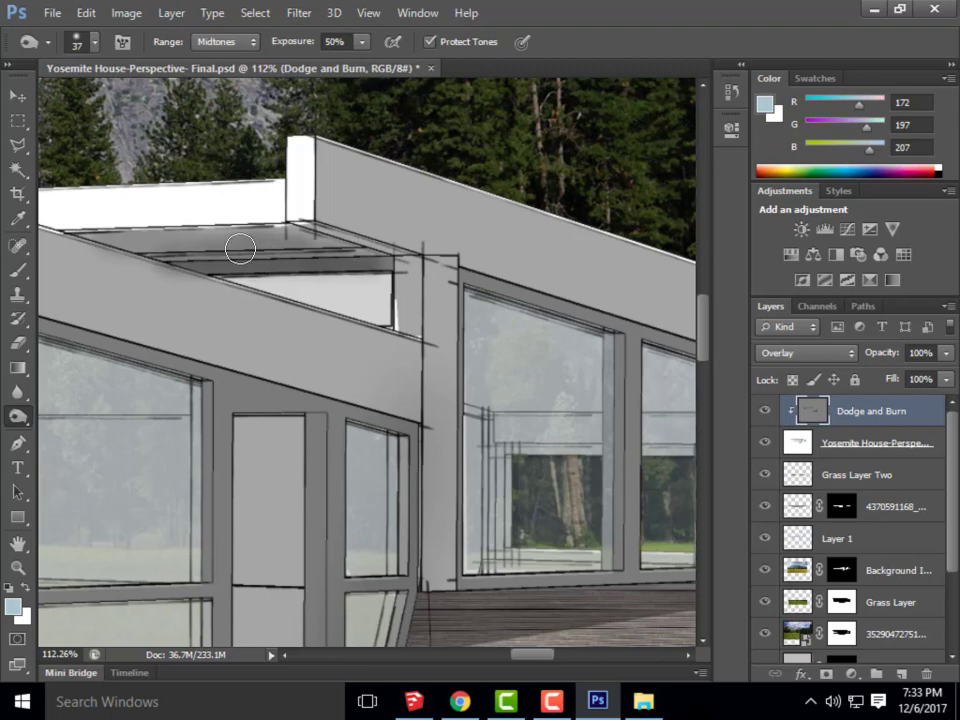
Burn the front wing's soffit above the window bay beside the corner column
scroll(441, 318, down, 6)
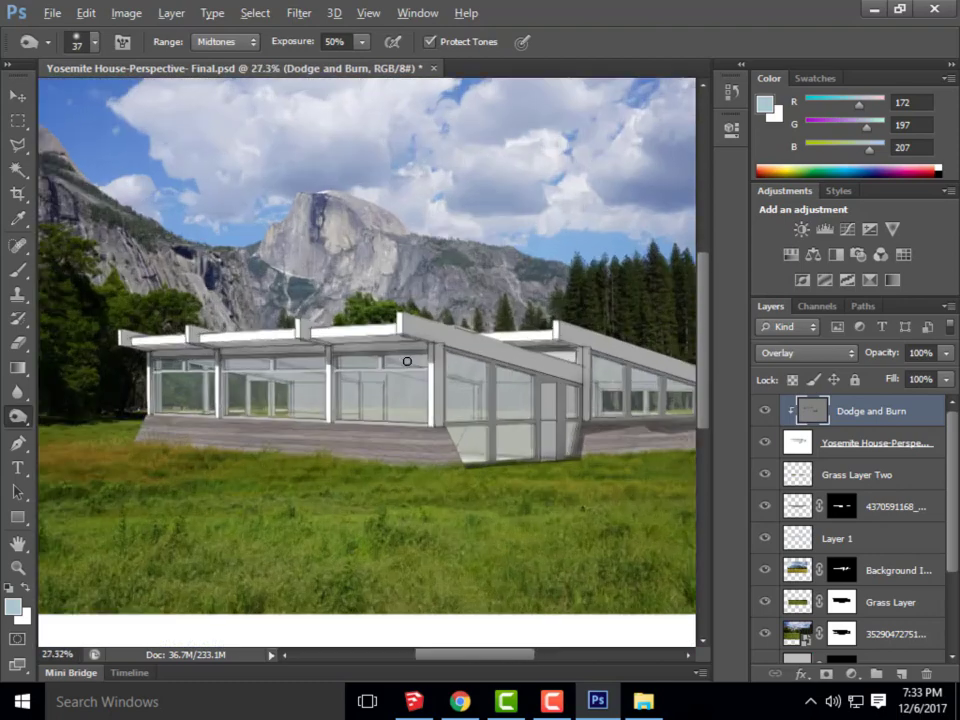
scroll(407, 360, up, 4)
mouse_move(383, 335)
mouse_down()
mouse_move(473, 333)
mouse_move(307, 336)
mouse_move(436, 312)
mouse_move(369, 317)
mouse_up()
mouse_move(459, 341)
mouse_down()
mouse_move(242, 332)
mouse_move(289, 321)
mouse_move(281, 318)
mouse_up()
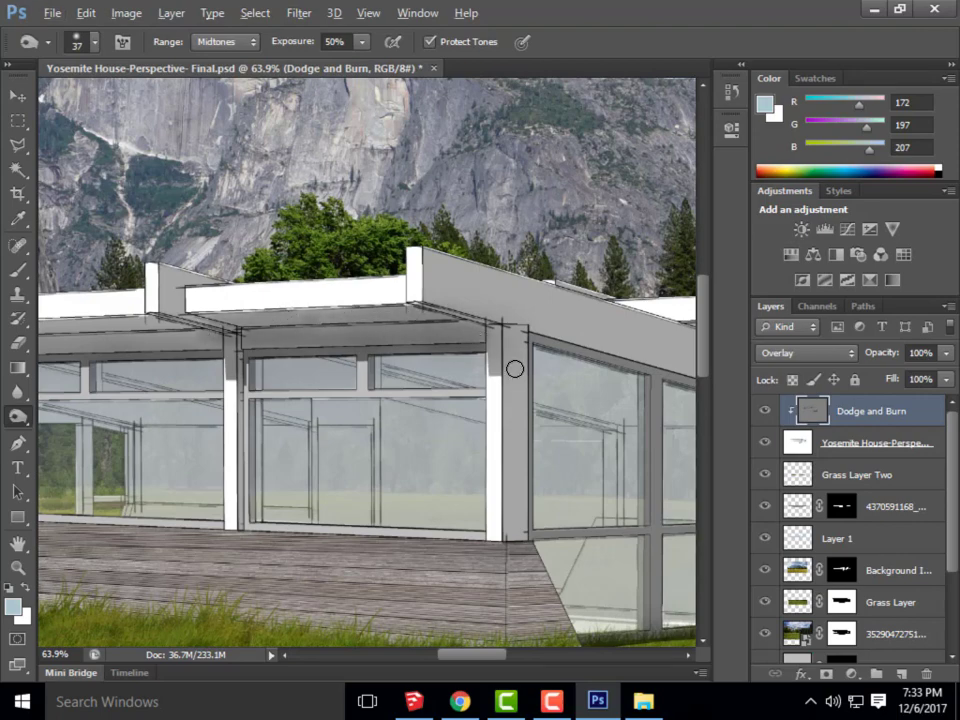
Burn the soffit above the front wing's middle window bay, continuing toward its left end
scroll(514, 369, down, 4)
scroll(626, 396, up, 5)
scroll(626, 396, down, 3)
scroll(567, 372, up, 3)
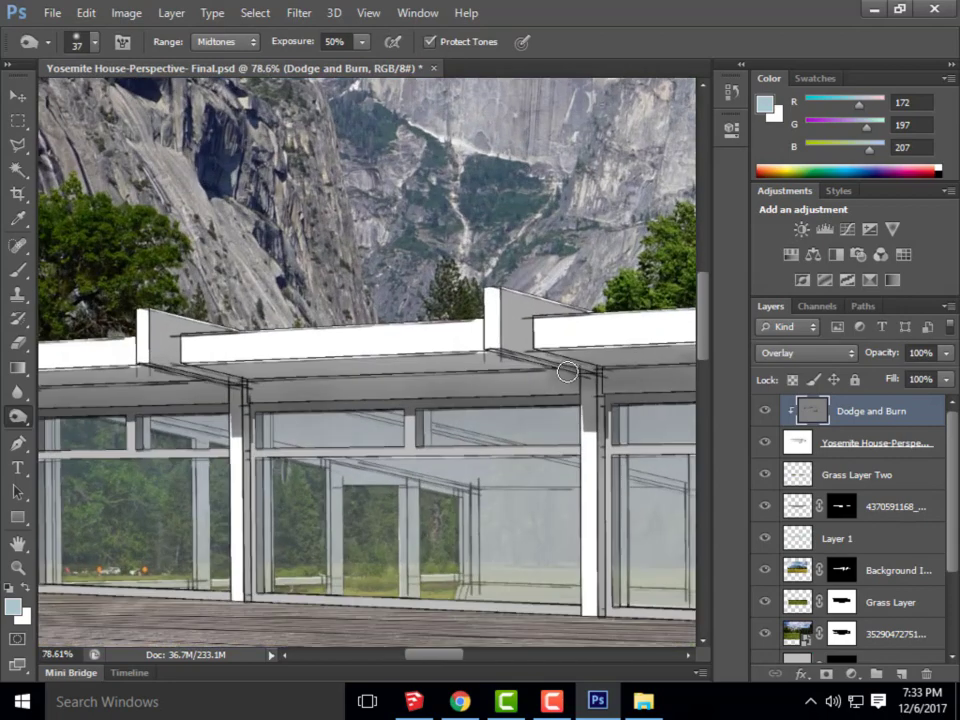
mouse_move(480, 372)
mouse_down()
mouse_move(446, 364)
mouse_move(360, 369)
mouse_move(379, 380)
mouse_move(229, 388)
mouse_move(197, 377)
mouse_move(190, 387)
mouse_up()
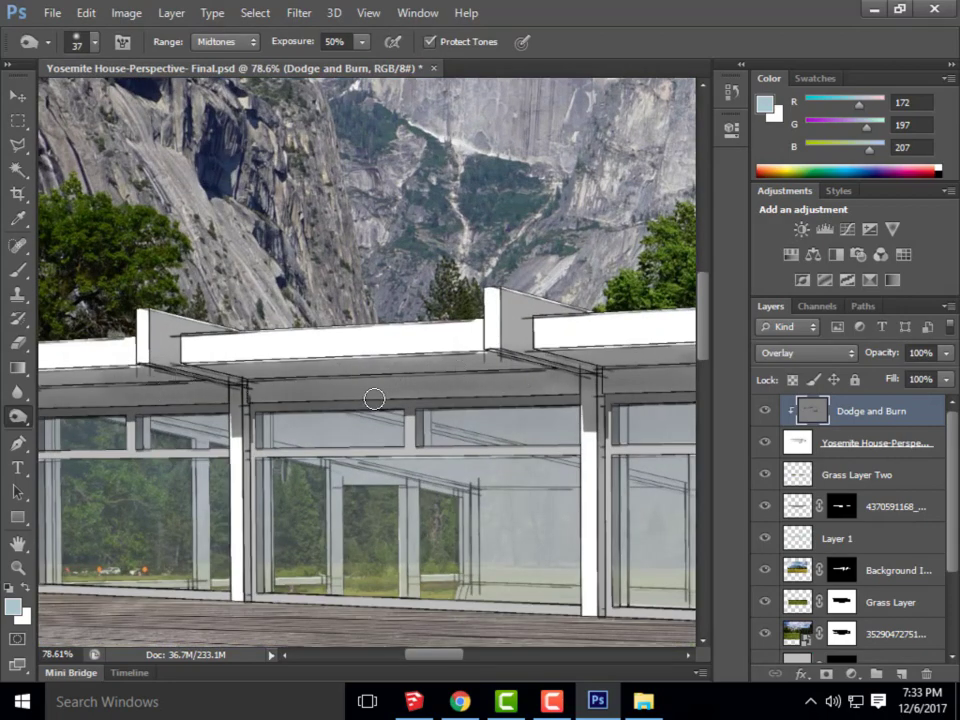
scroll(189, 392, down, 2)
scroll(279, 403, up, 2)
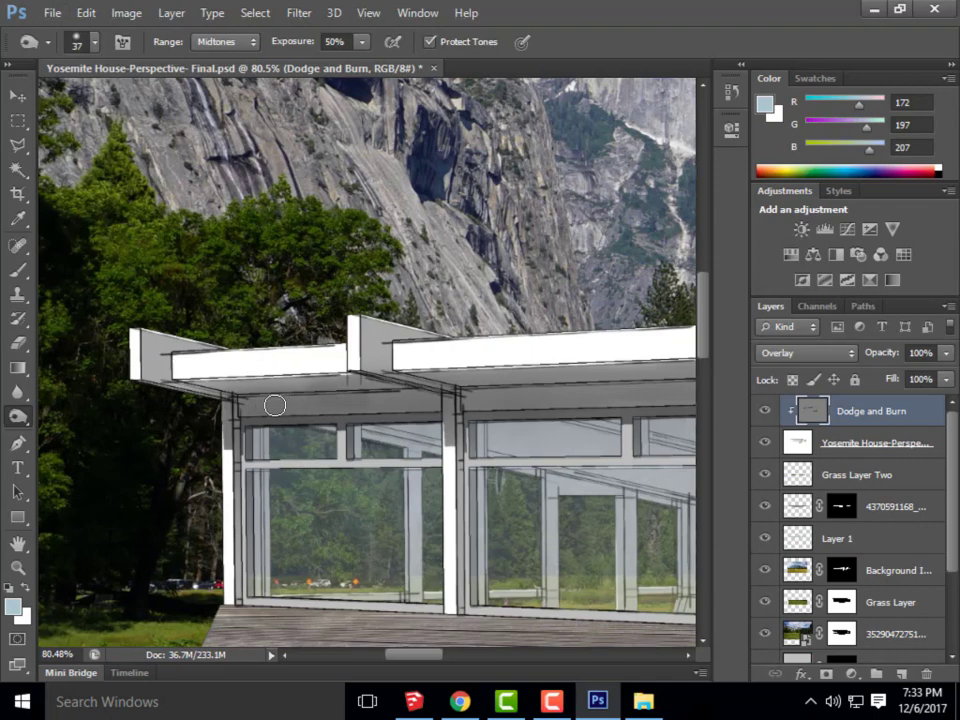
Burn along the lower edge of the sloping roof above the right wing's three windows
scroll(274, 405, down, 4)
scroll(551, 326, up, 4)
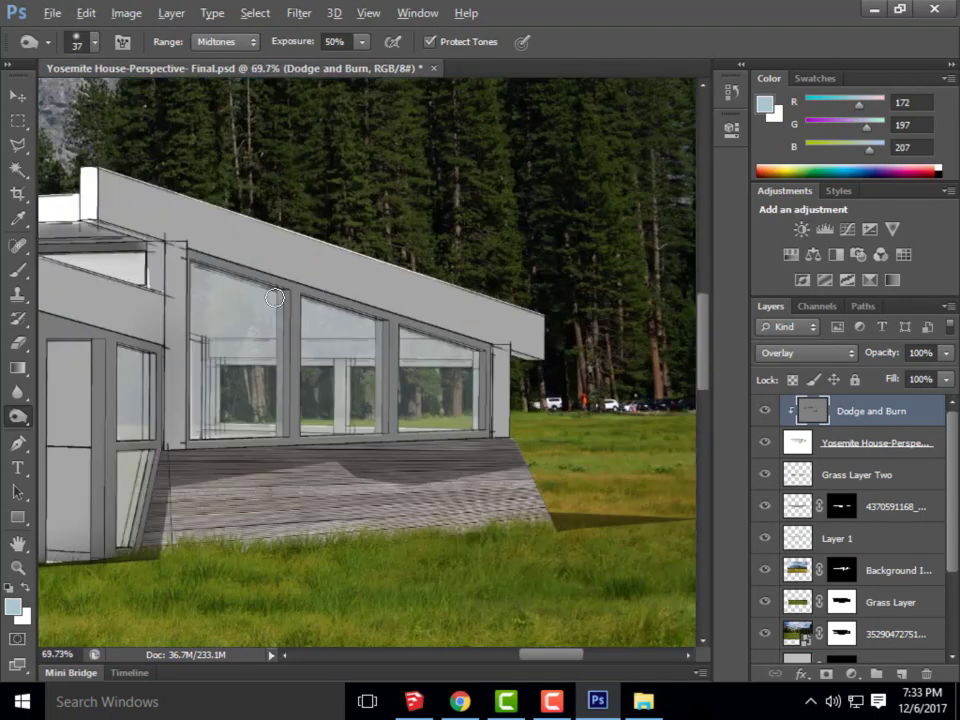
scroll(223, 264, up, 1)
mouse_move(208, 263)
mouse_down()
mouse_move(319, 289)
mouse_move(583, 383)
mouse_up()
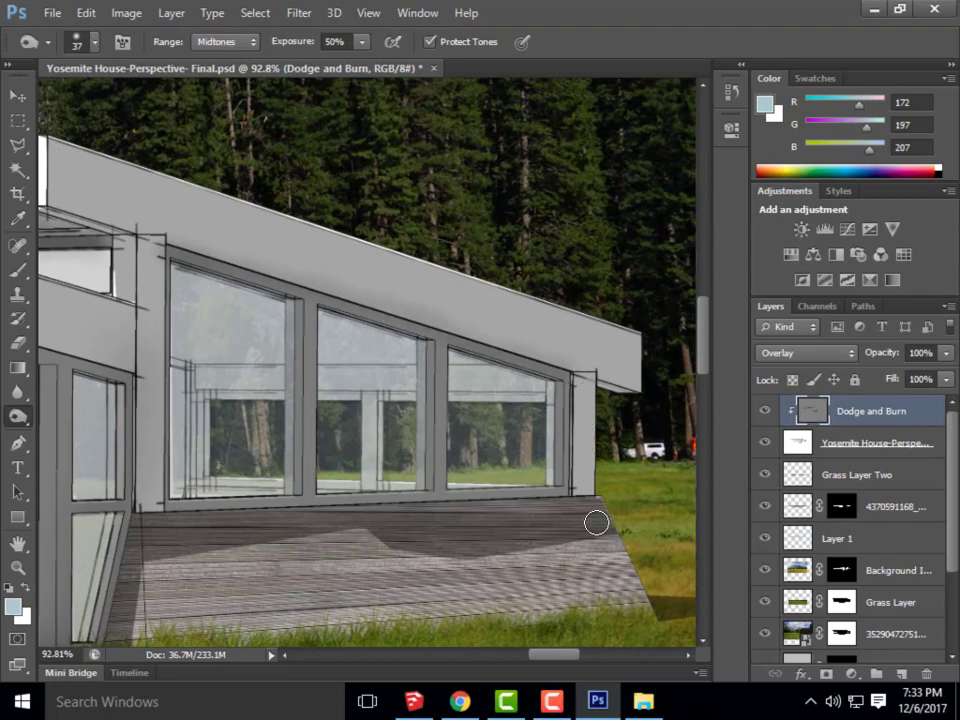
Enlarge the Dodge brush to 172 px and lighten the right wing's wood siding below its windows
scroll(478, 460, down, 3)
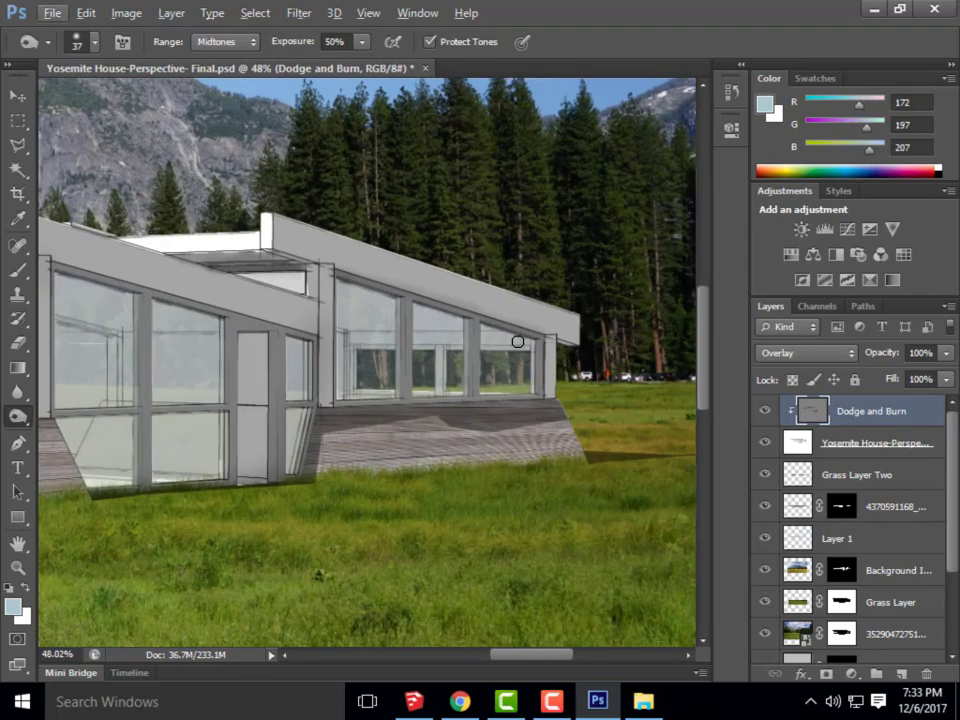
right_click(20, 417)
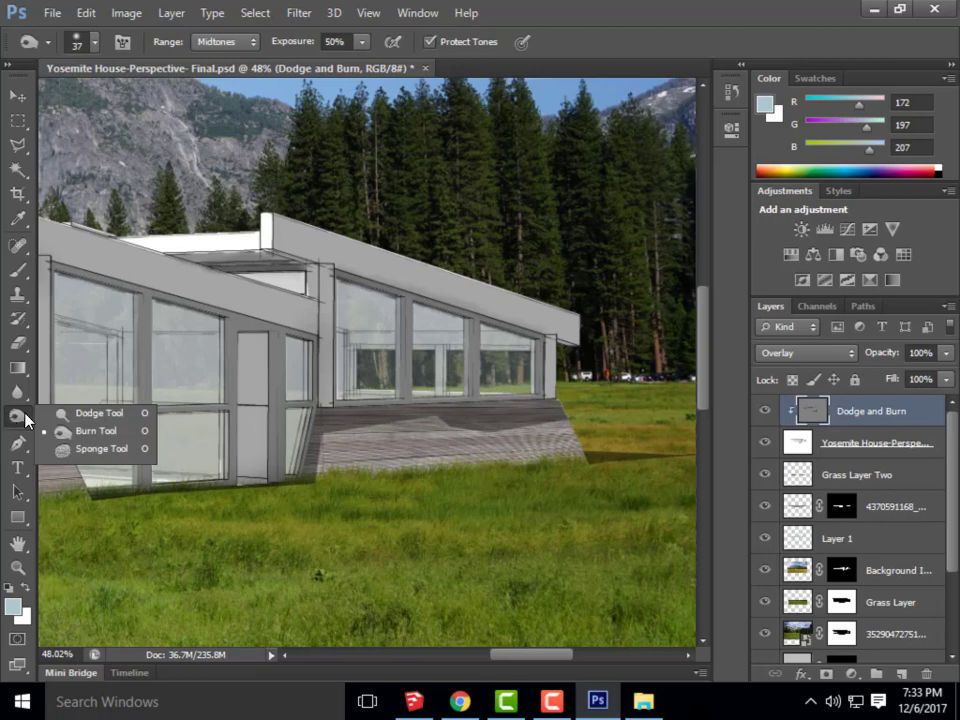
click(108, 414)
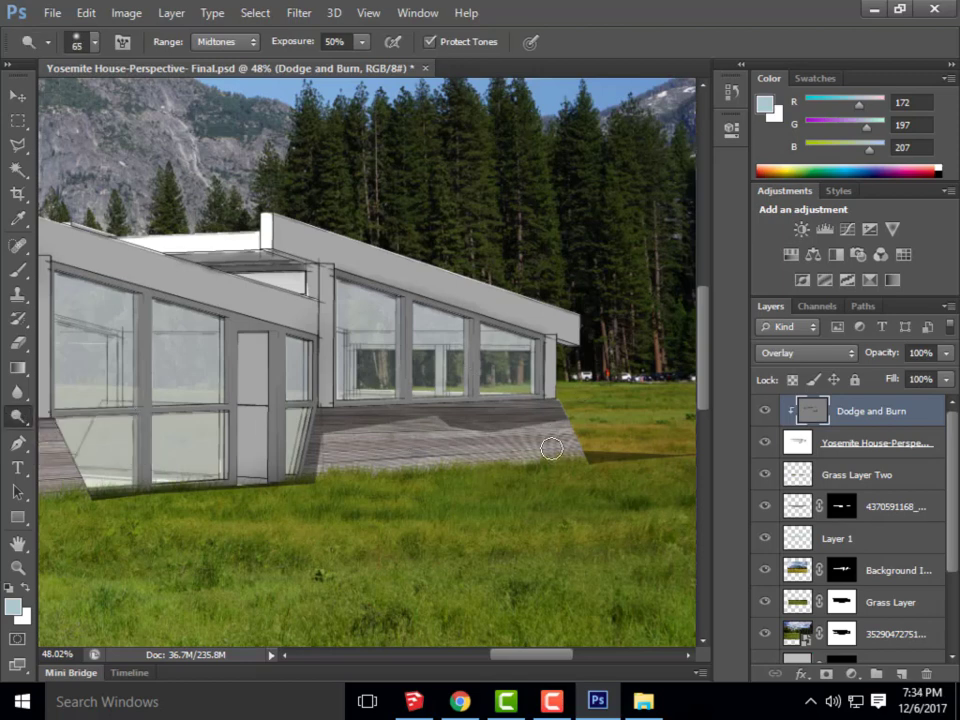
click(75, 40)
drag(81, 103, 146, 104)
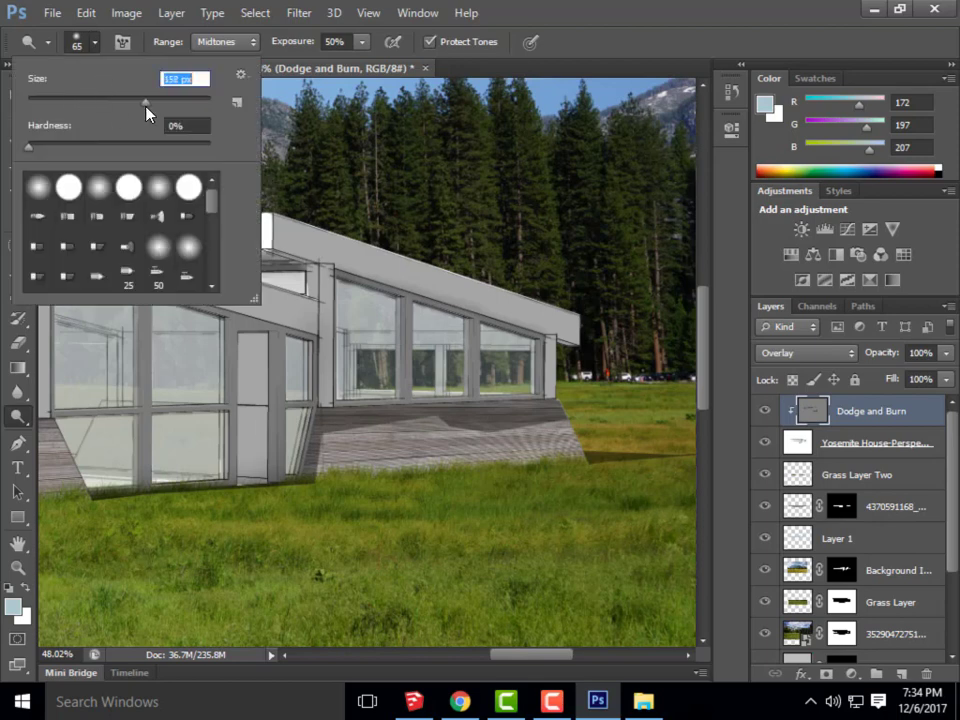
key(Return)
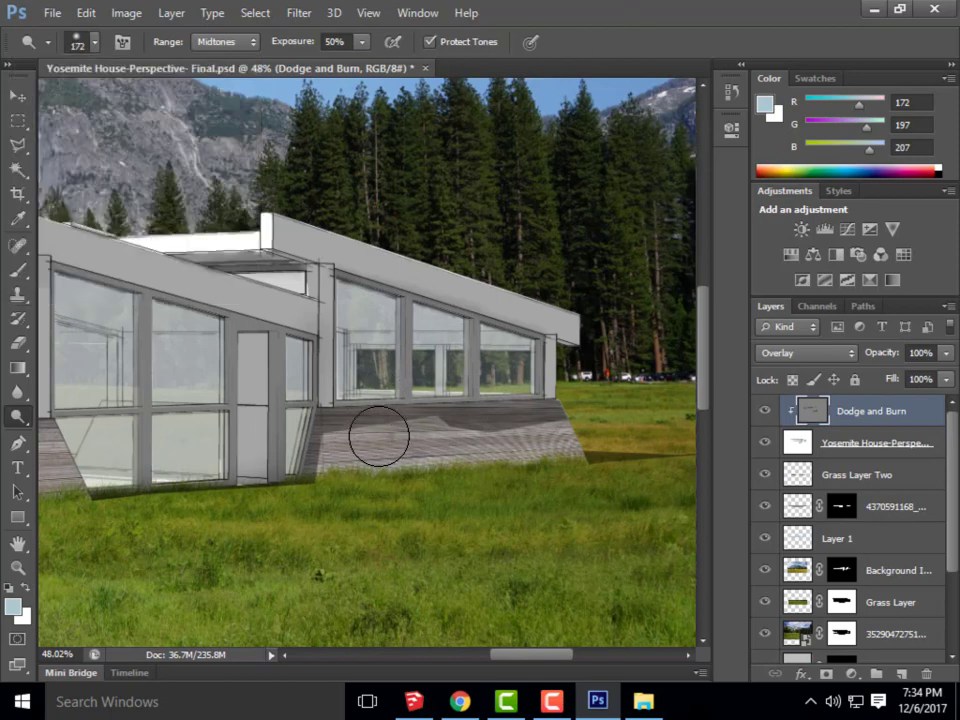
mouse_move(381, 443)
mouse_down()
mouse_move(558, 451)
mouse_move(483, 445)
mouse_move(457, 453)
mouse_move(467, 464)
mouse_move(459, 447)
mouse_move(421, 457)
mouse_move(440, 449)
mouse_move(488, 460)
mouse_move(570, 443)
mouse_move(433, 453)
mouse_move(414, 446)
mouse_move(432, 441)
mouse_move(355, 444)
mouse_move(377, 428)
mouse_move(462, 425)
mouse_move(337, 441)
mouse_move(465, 449)
mouse_move(569, 432)
mouse_move(414, 446)
mouse_up()
Examine the dodge-and-burn shading on both wings, close up and in the context of the whole rendering
scroll(656, 343, down, 2)
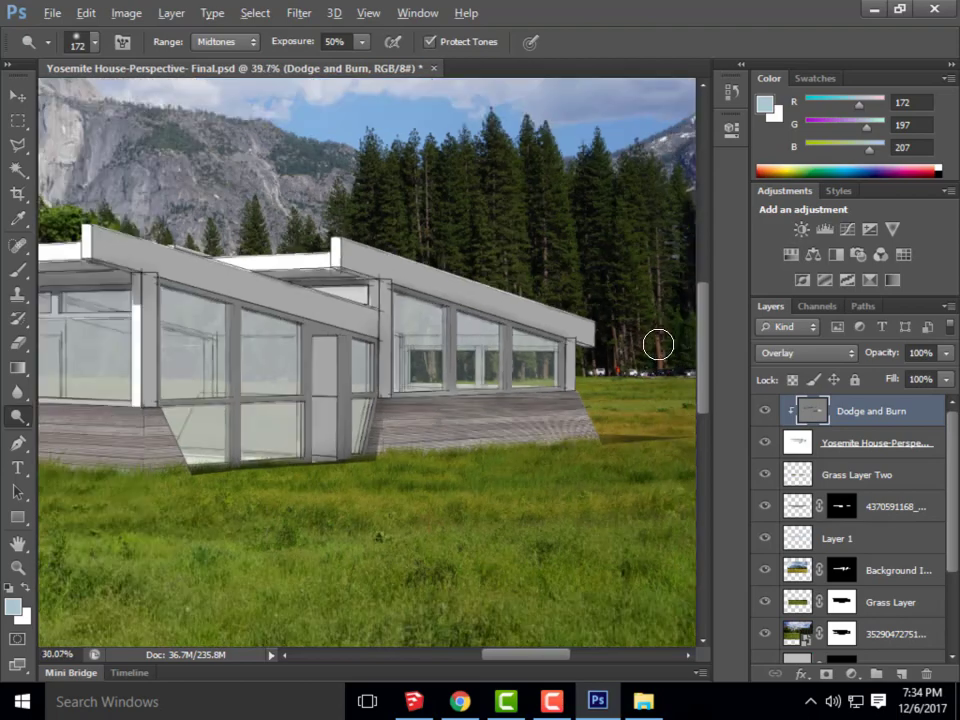
scroll(468, 421, up, 1)
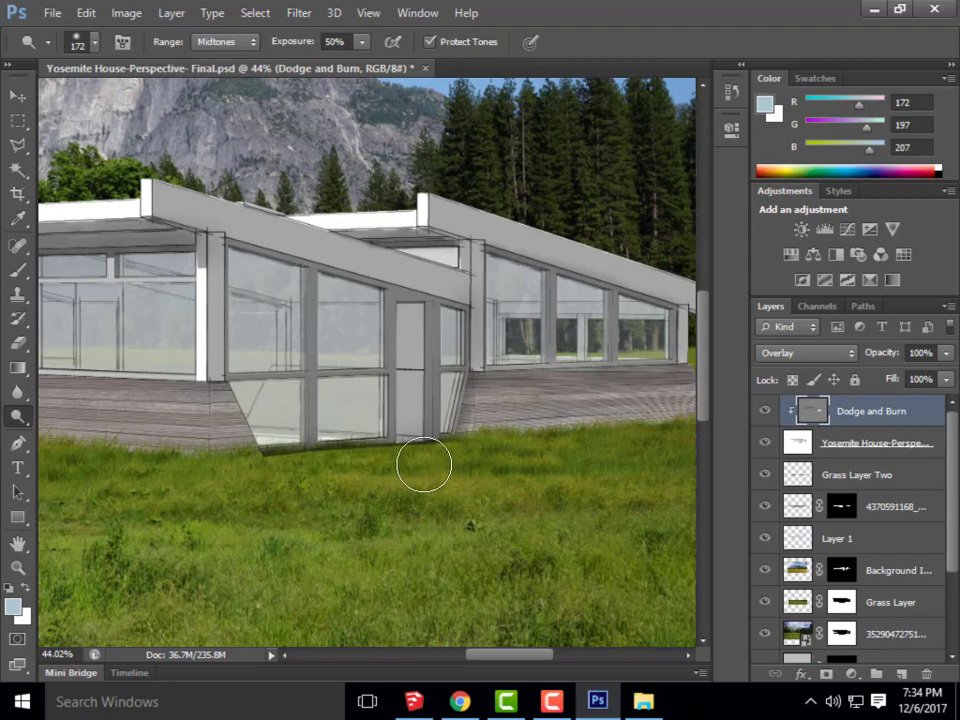
scroll(354, 377, down, 5)
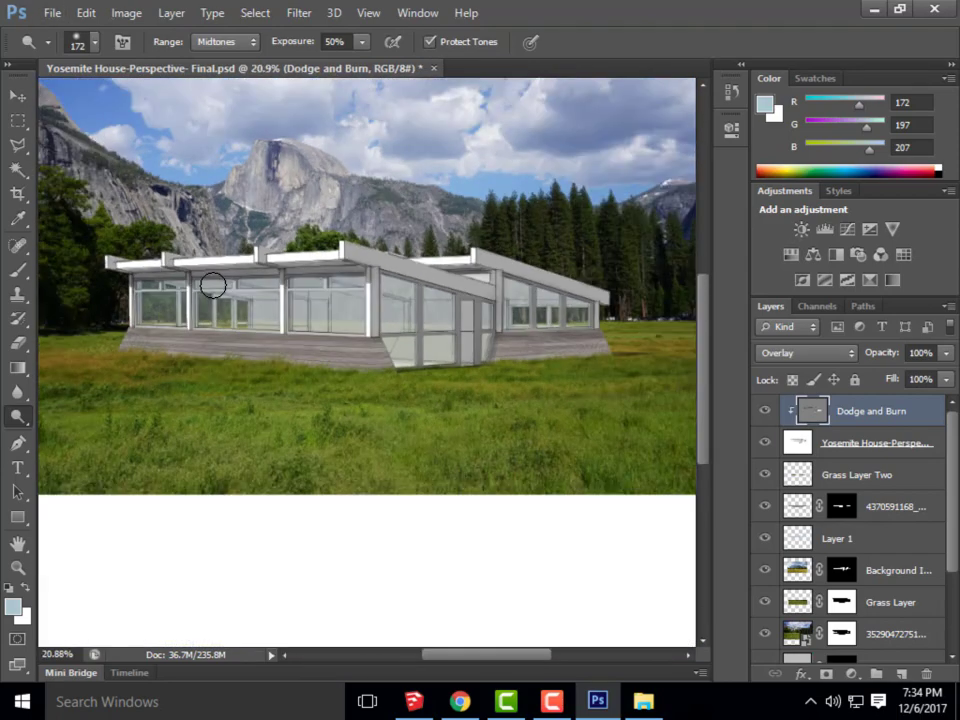
scroll(195, 321, up, 3)
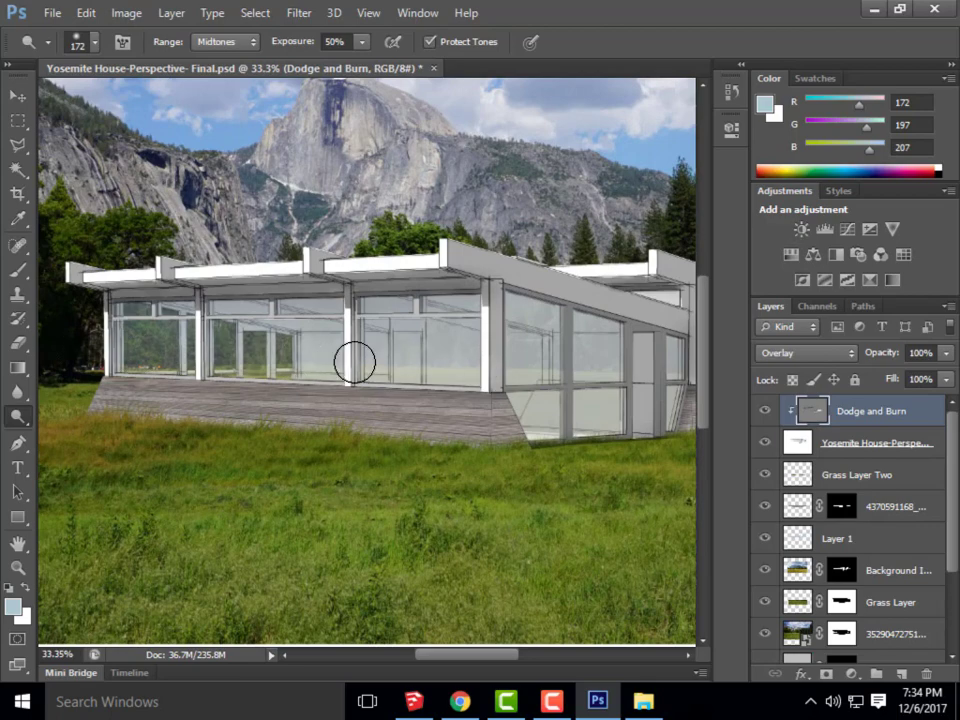
scroll(482, 317, down, 4)
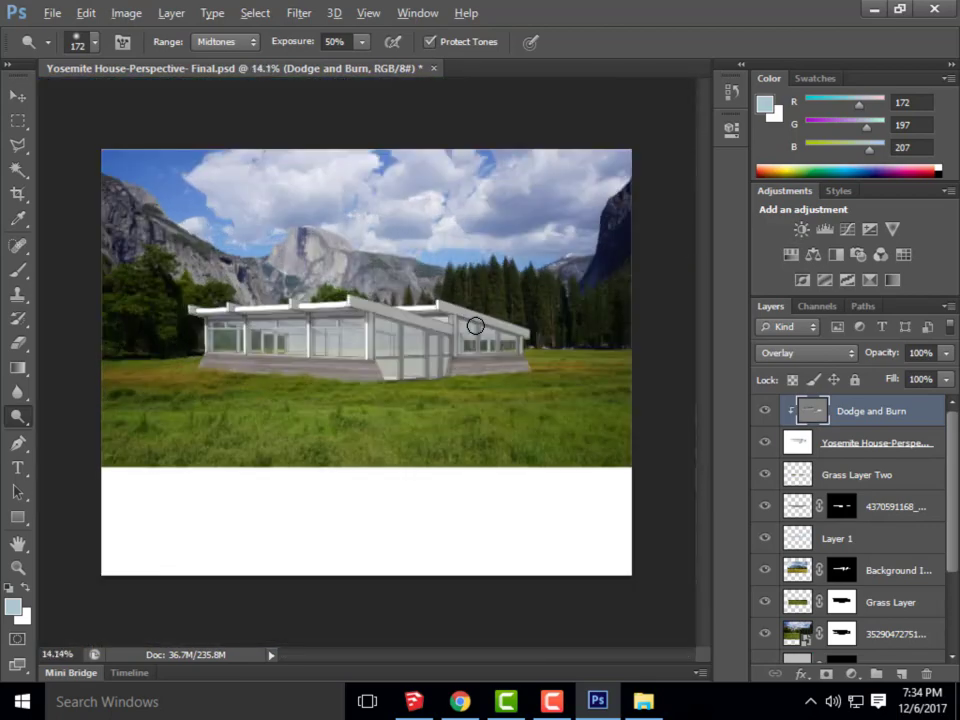
scroll(471, 324, up, 3)
scroll(609, 355, up, 2)
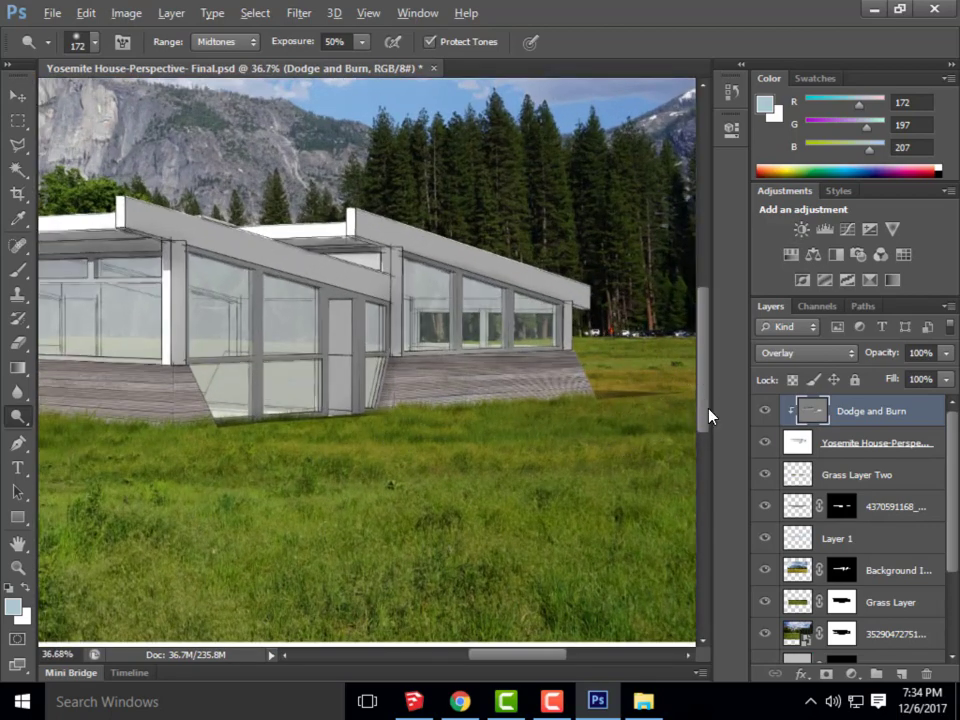
scroll(363, 408, down, 3)
scroll(363, 408, up, 4)
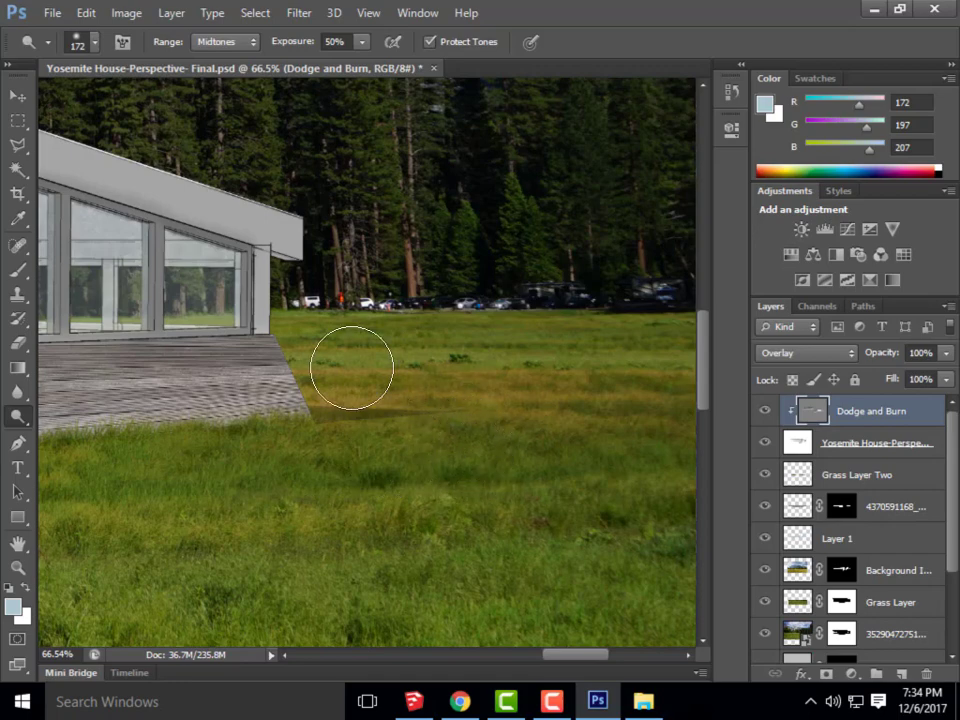
scroll(531, 439, down, 5)
scroll(523, 411, up, 2)
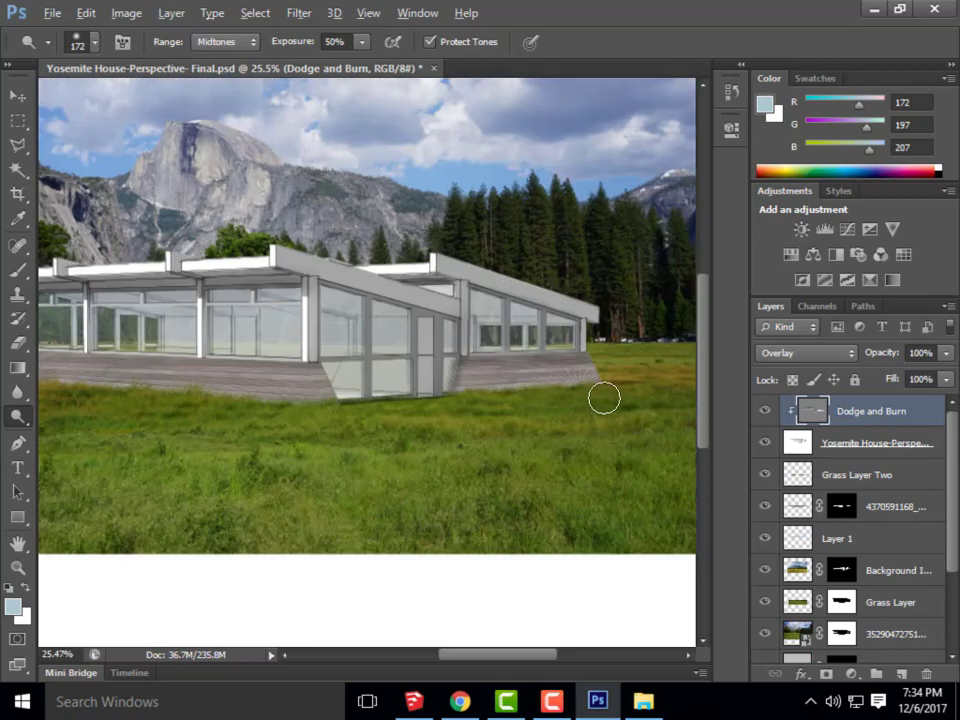
scroll(604, 396, down, 2)
scroll(435, 379, up, 1)
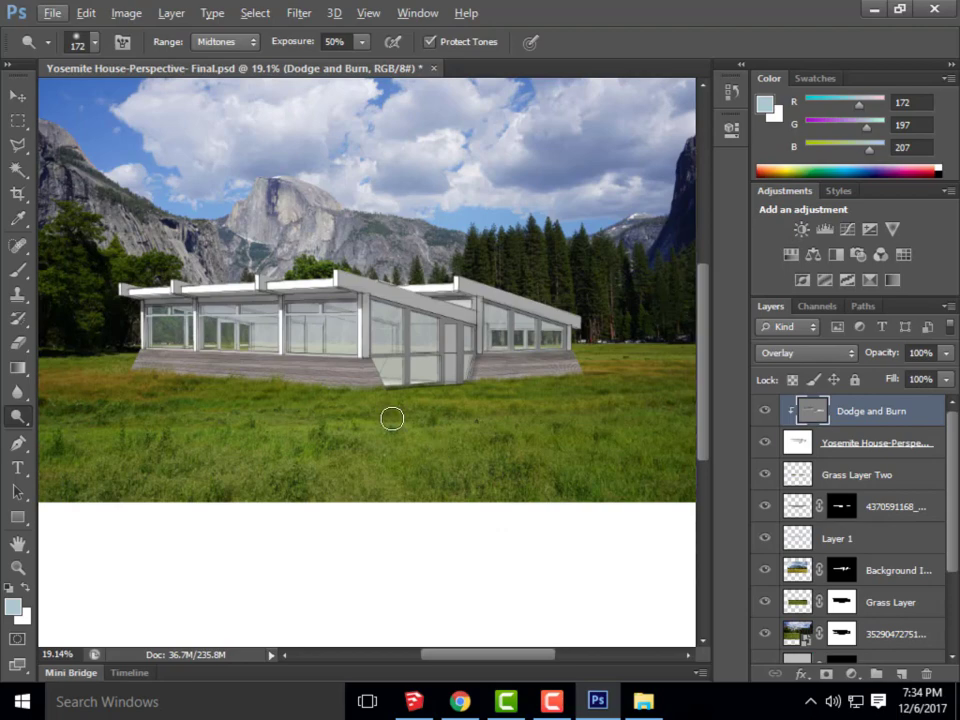
scroll(350, 428, down, 1)
scroll(320, 435, up, 1)
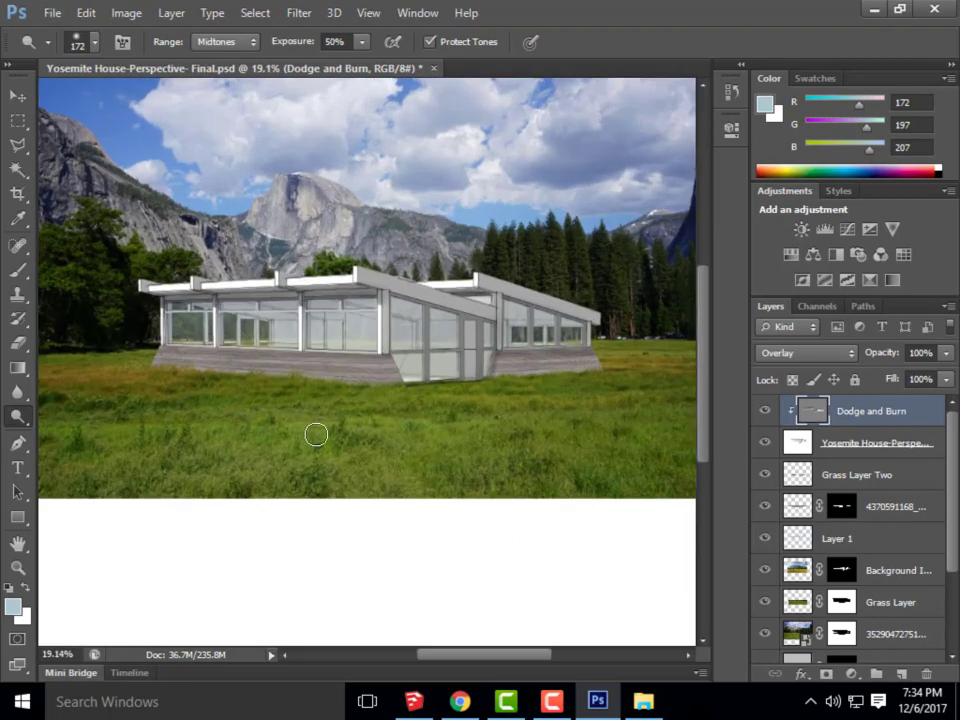
scroll(350, 438, down, 1)
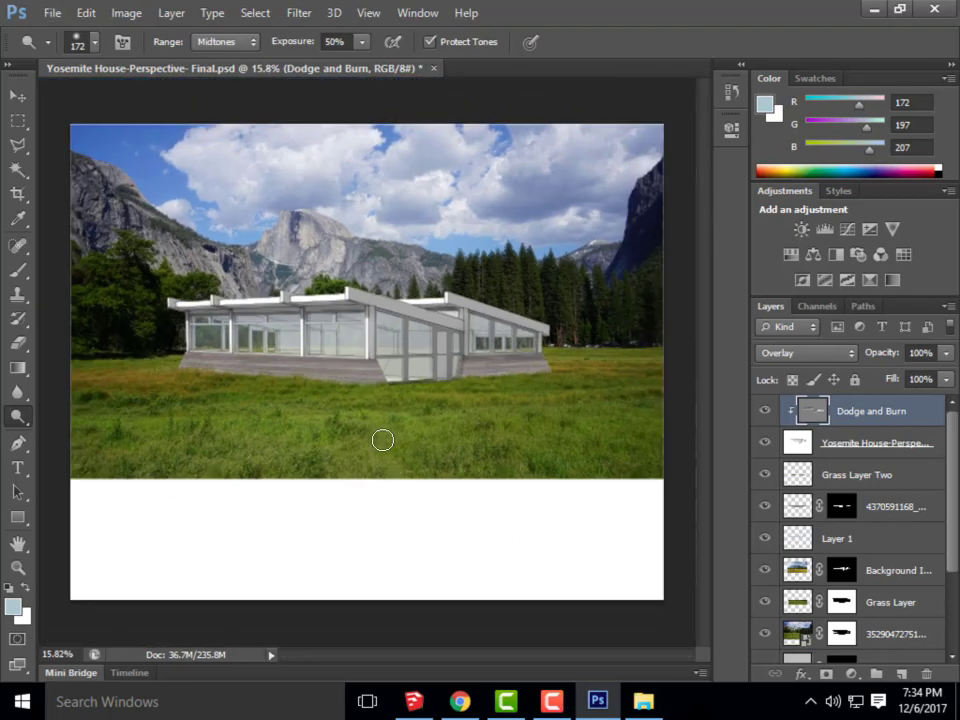
scroll(312, 407, up, 1)
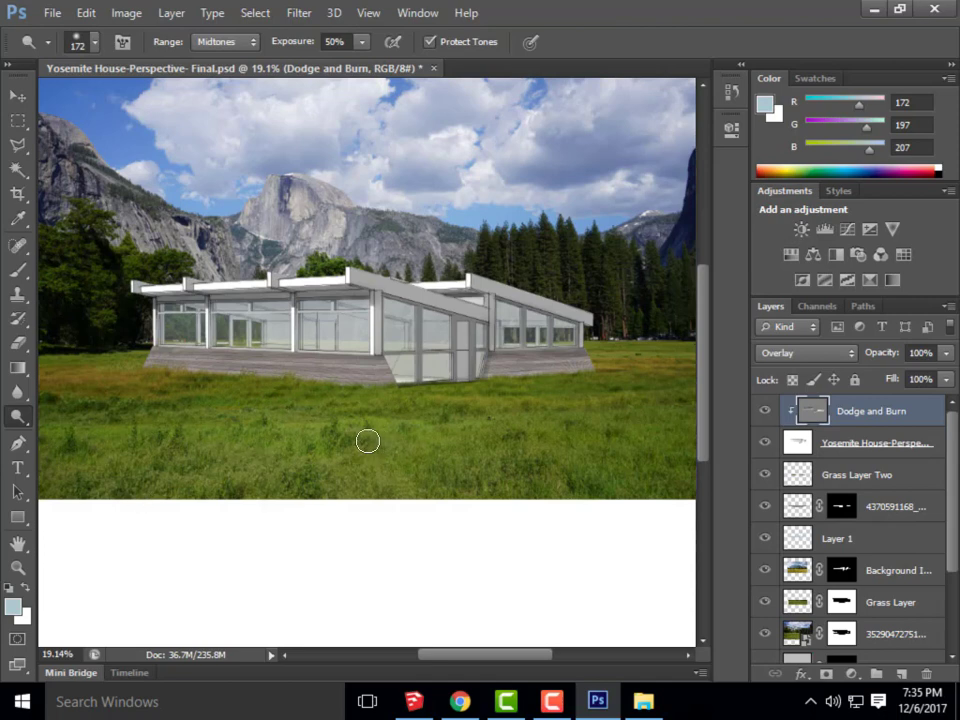
Start placing an image and browse to the People folder in Week 16A Content's Textures, showing its files as thumbnails
click(55, 16)
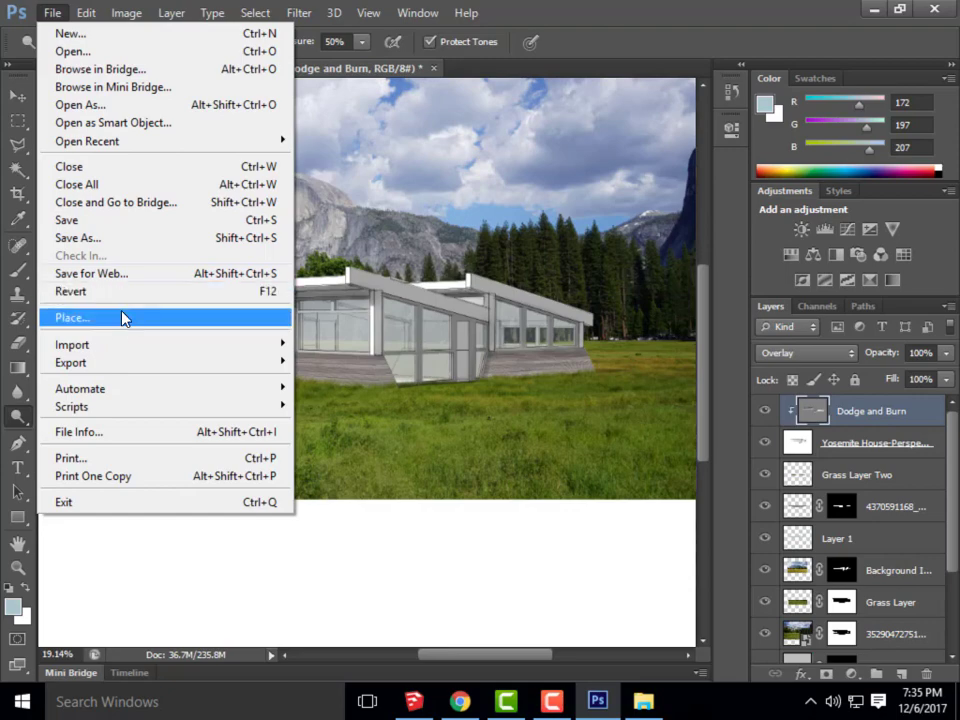
click(122, 316)
click(548, 70)
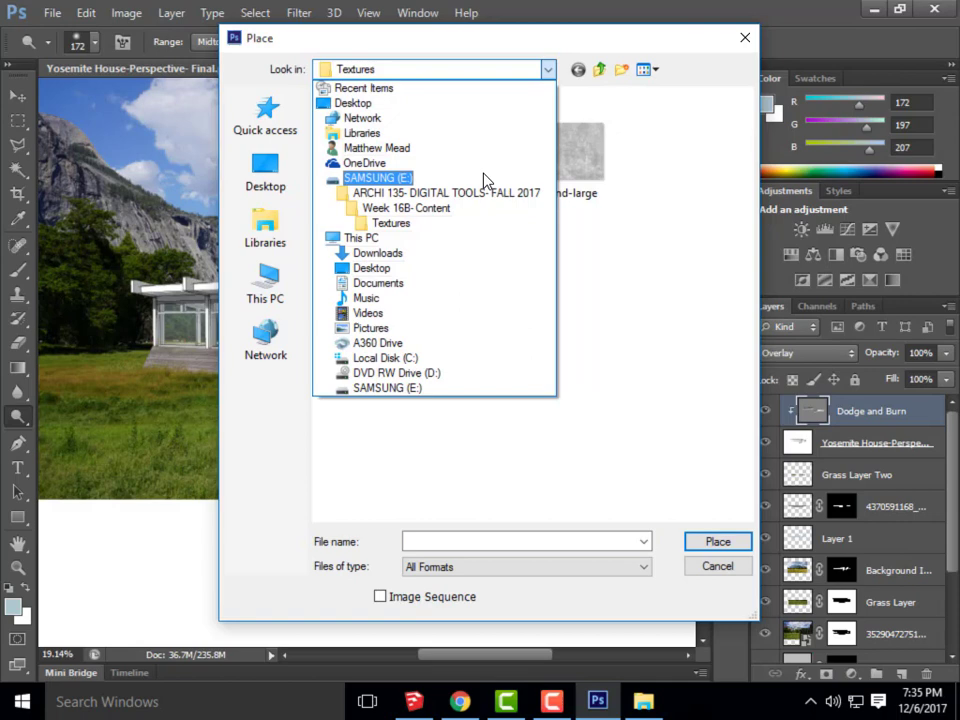
click(445, 217)
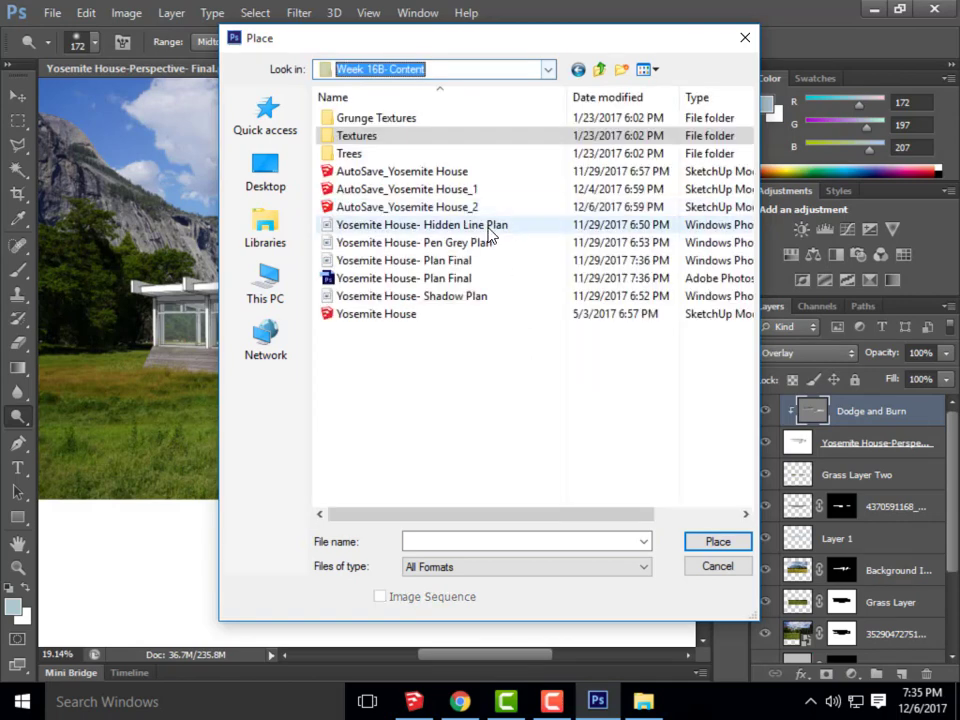
double_click(392, 137)
click(550, 70)
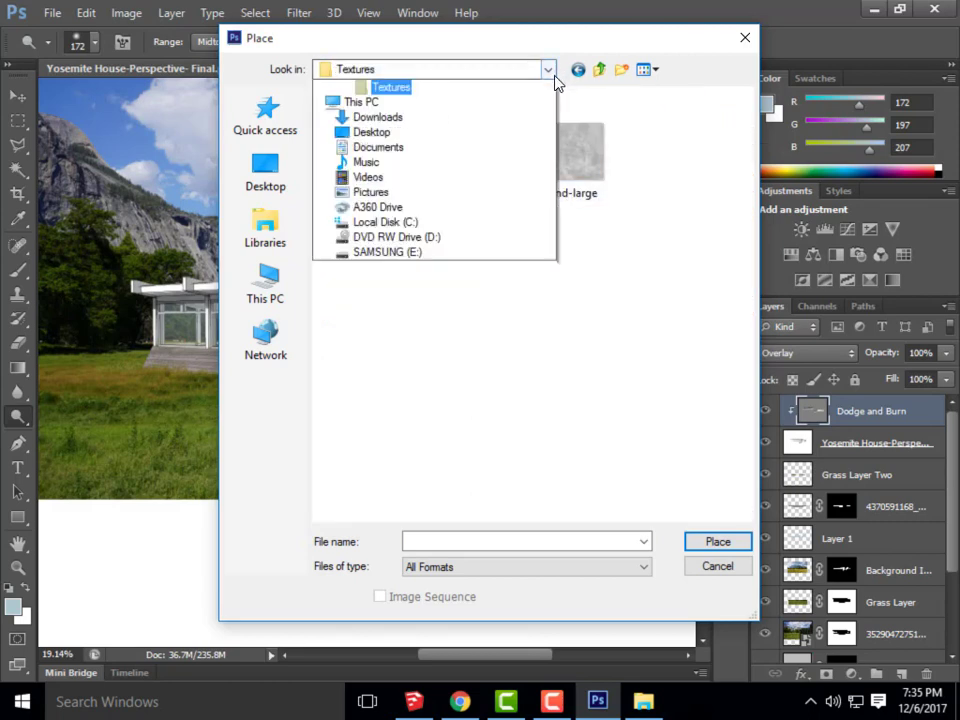
click(400, 194)
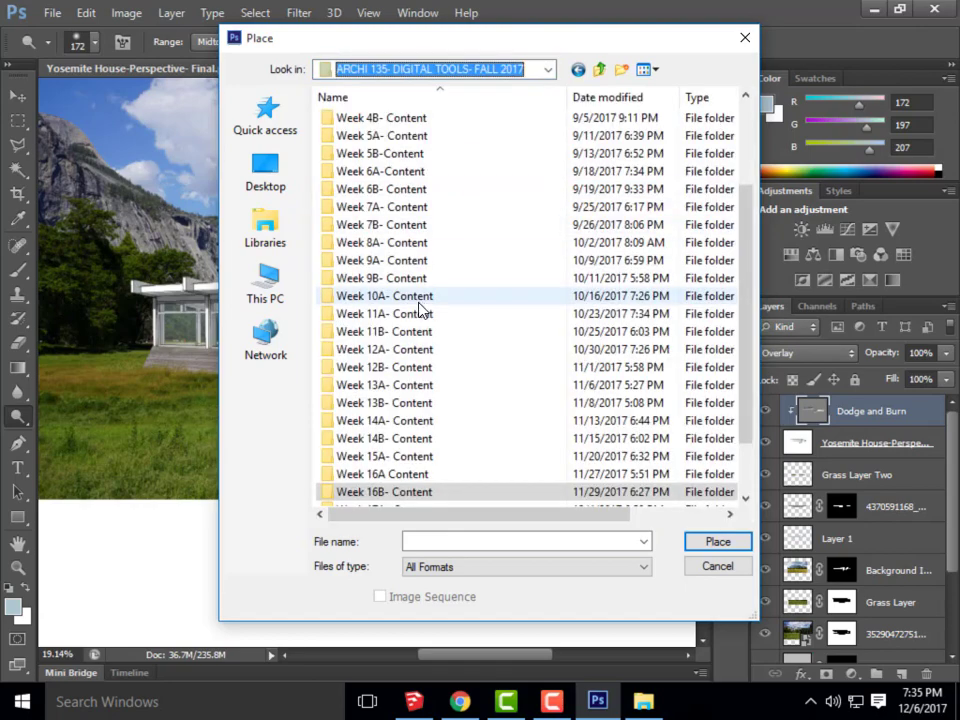
double_click(395, 473)
double_click(400, 118)
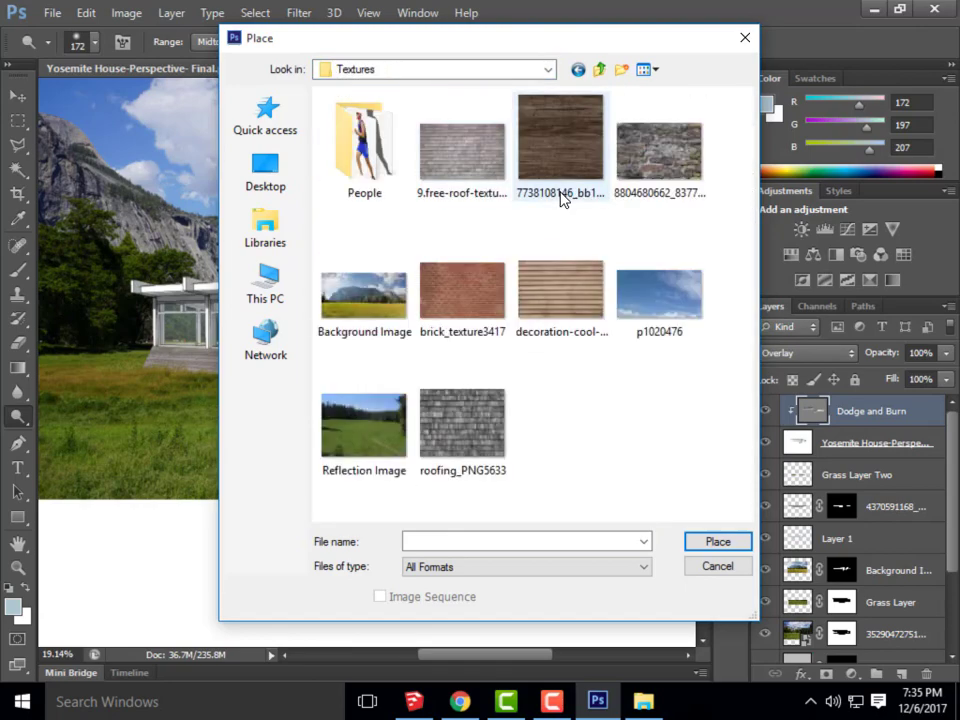
double_click(365, 150)
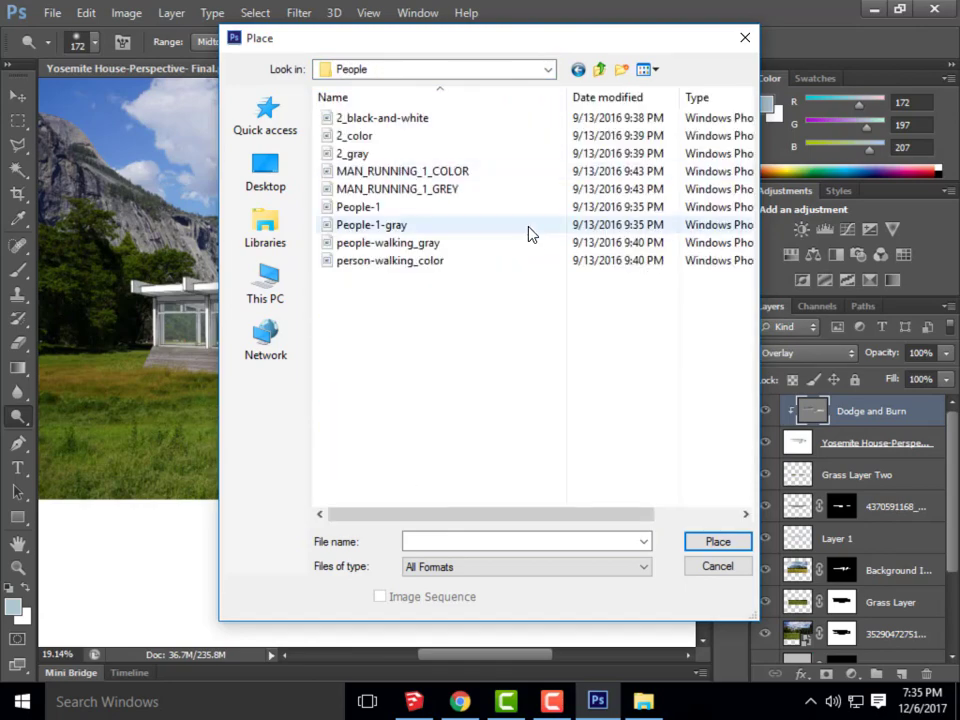
click(652, 70)
click(686, 118)
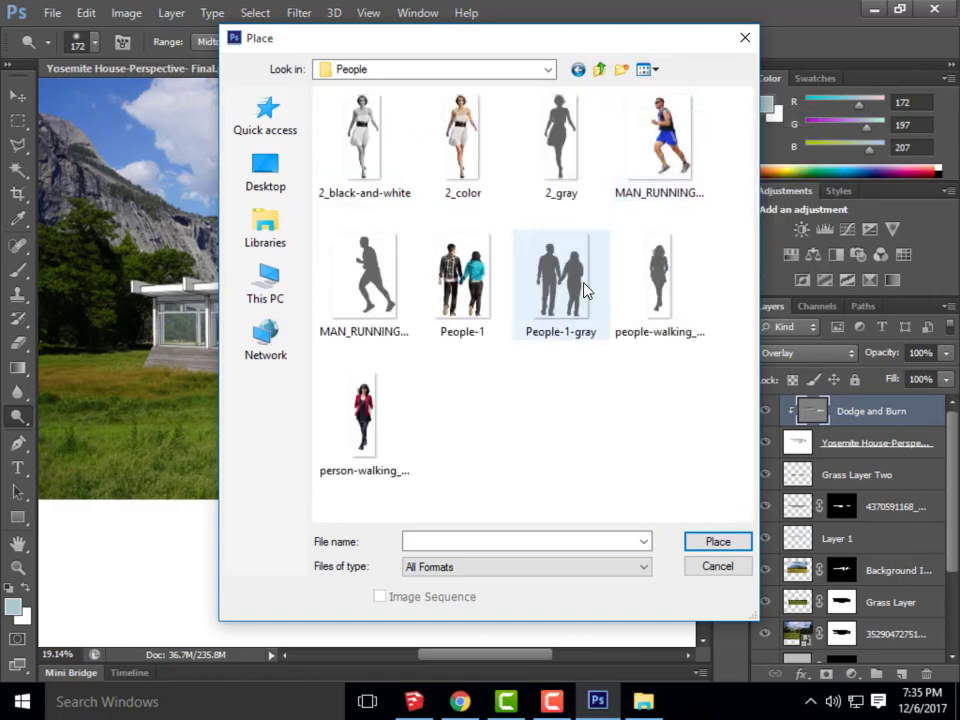
click(460, 286)
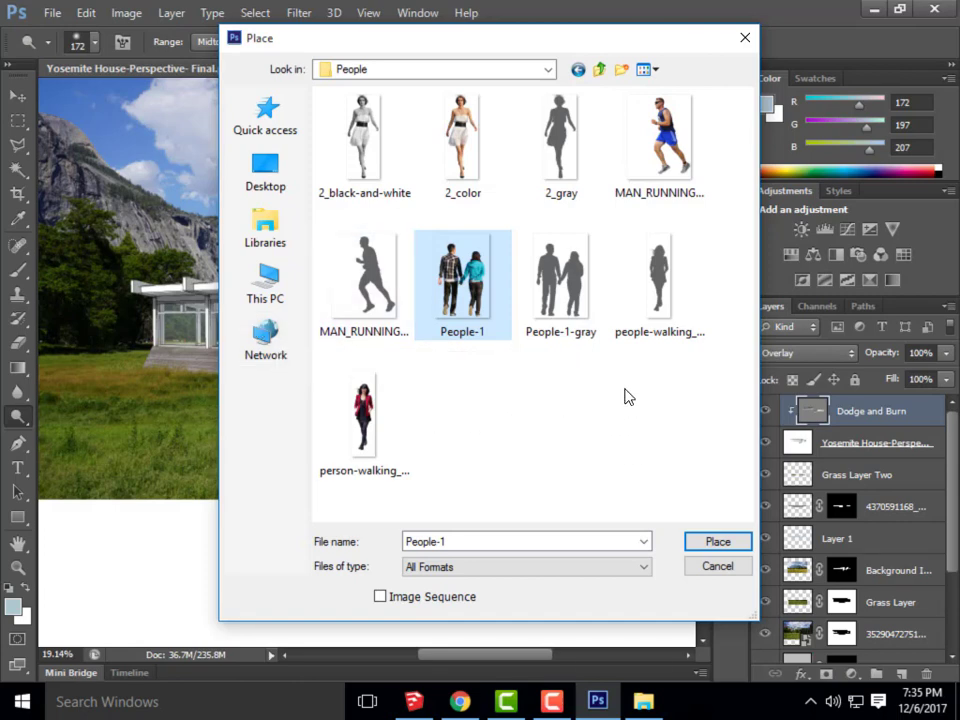
click(718, 543)
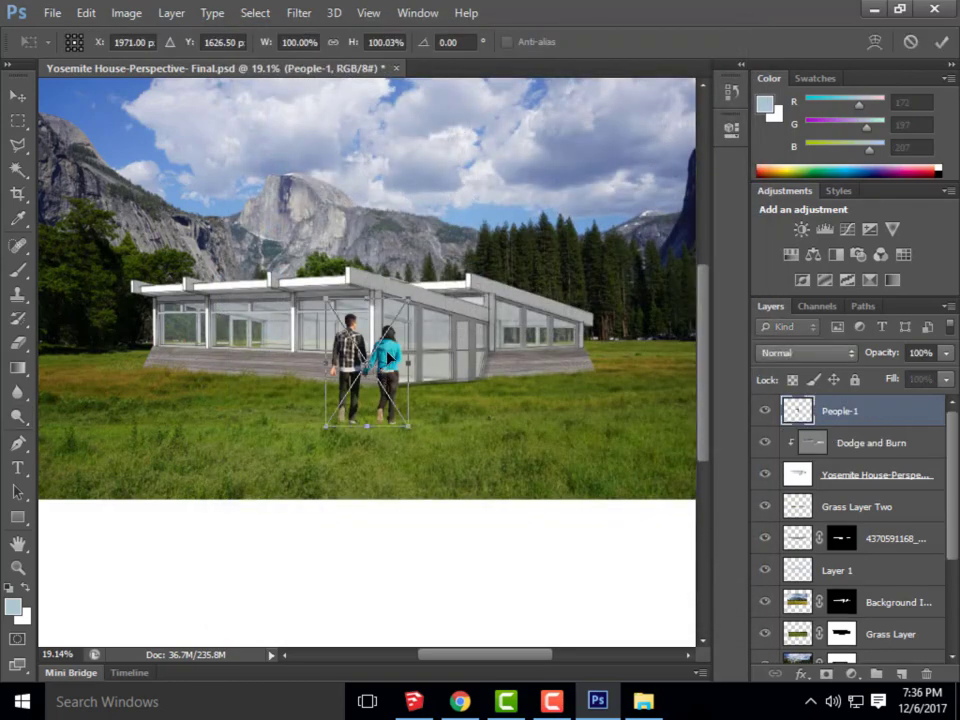
drag(389, 356, 528, 351)
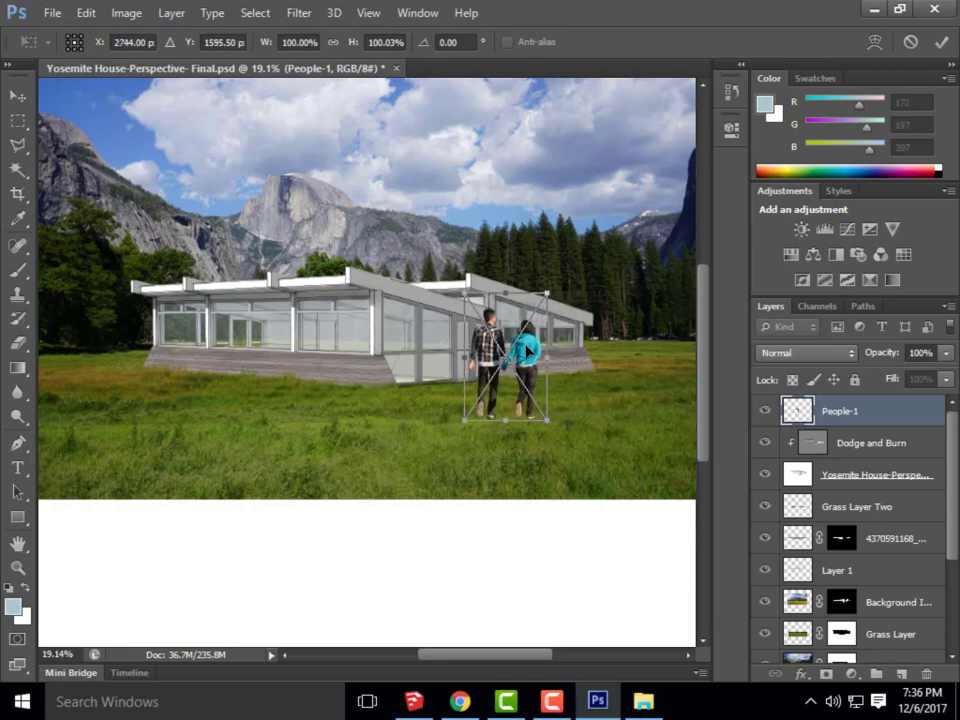
scroll(557, 335, up, 2)
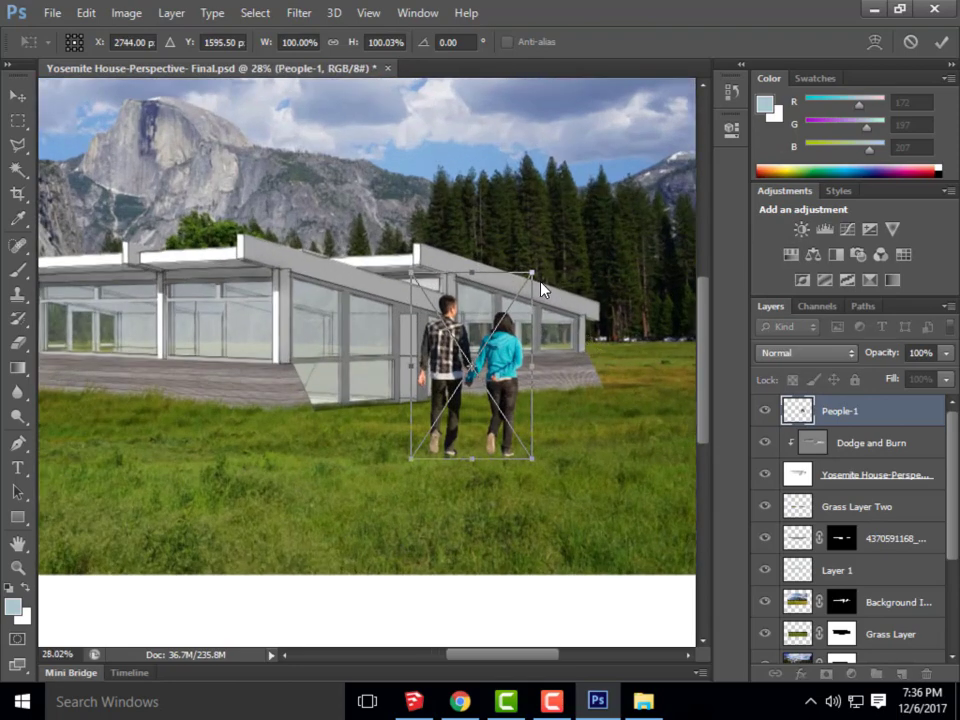
click(18, 95)
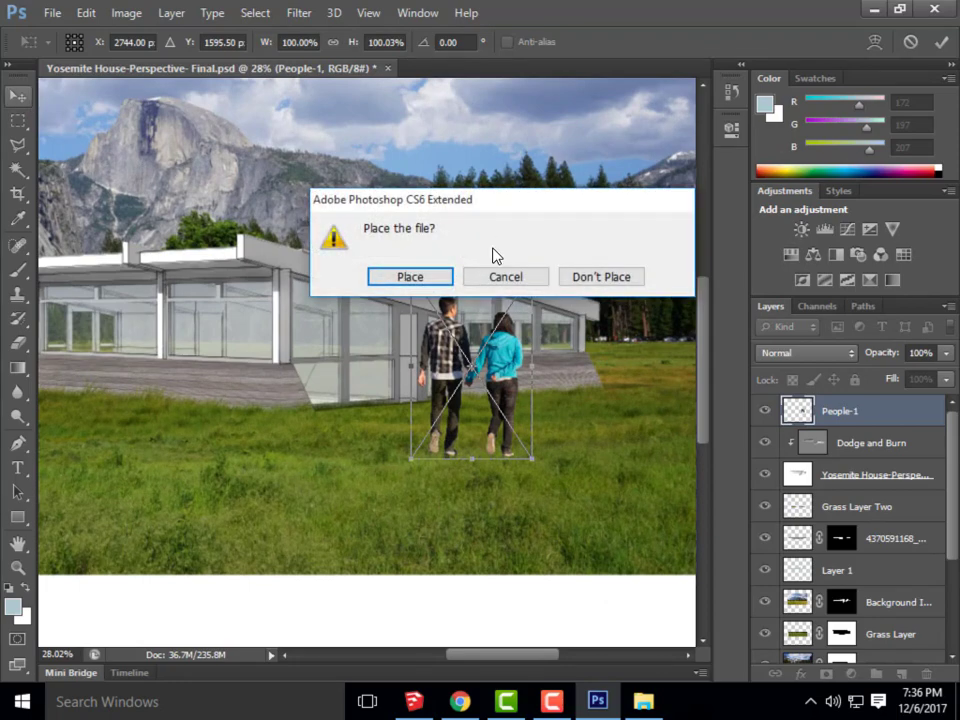
click(524, 279)
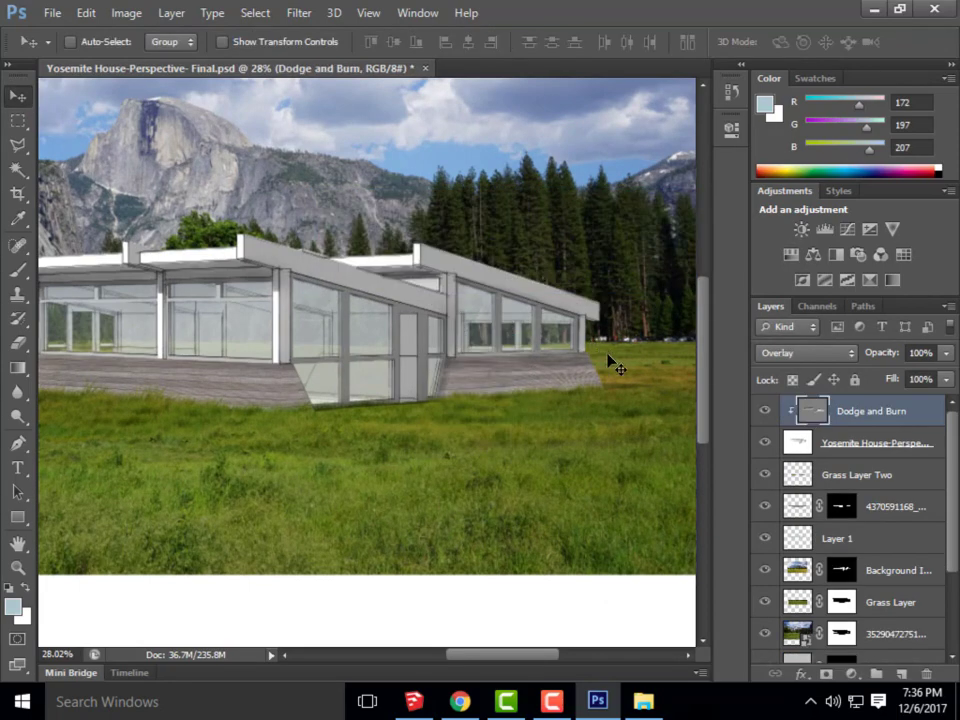
Place the People-1 image from the People folder into the rendering
click(50, 12)
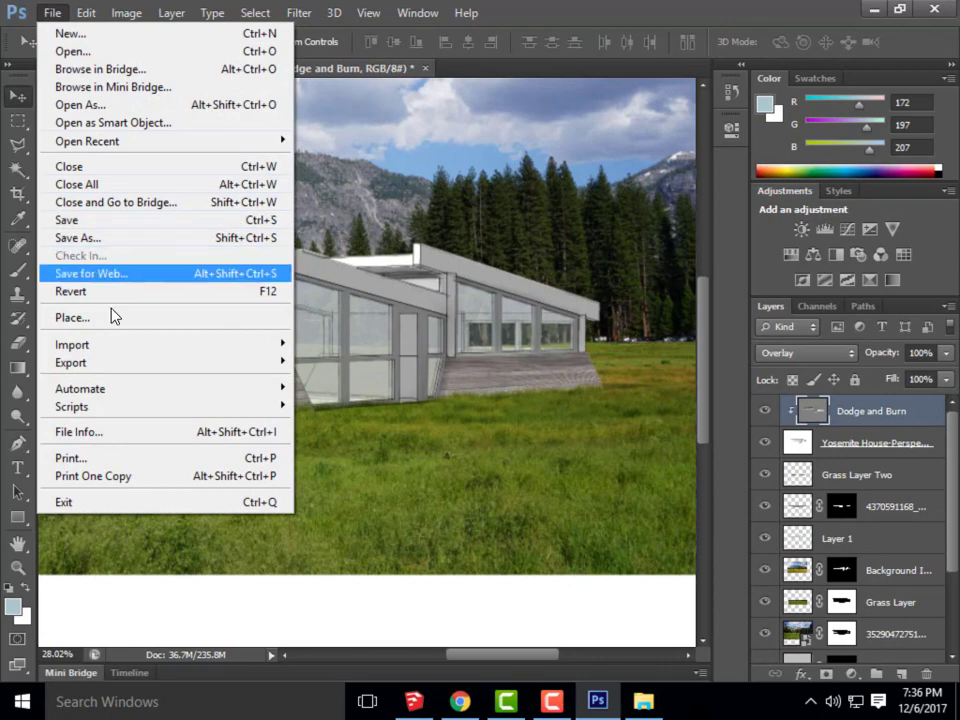
click(108, 318)
click(461, 283)
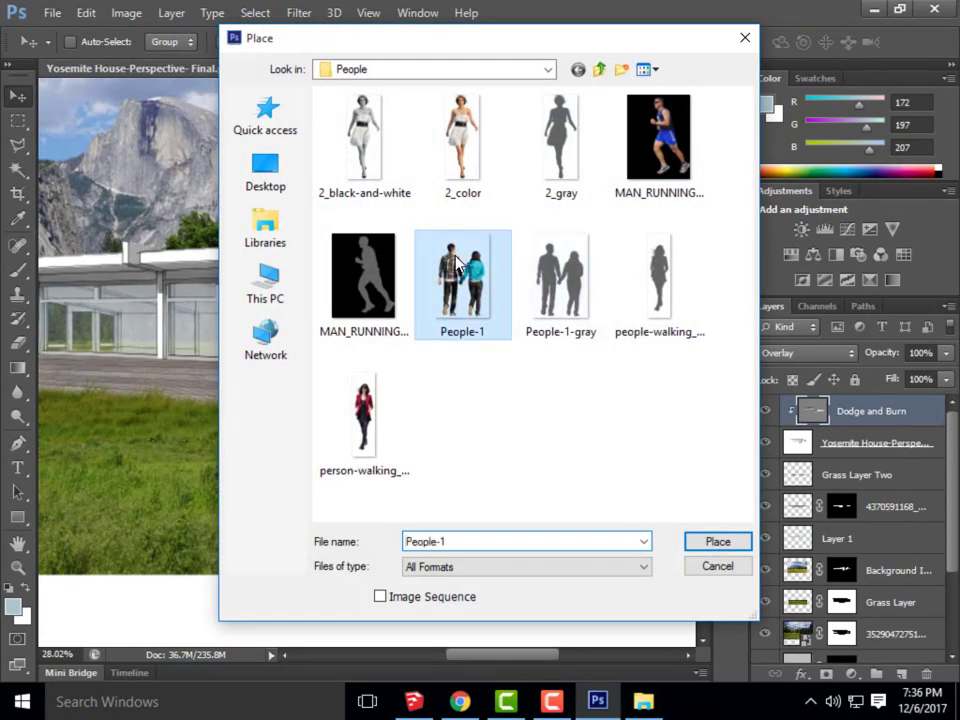
click(737, 547)
Scale the placed couple to about 71% and position them on the grass in front of the house door
drag(398, 305, 468, 323)
drag(453, 377, 477, 365)
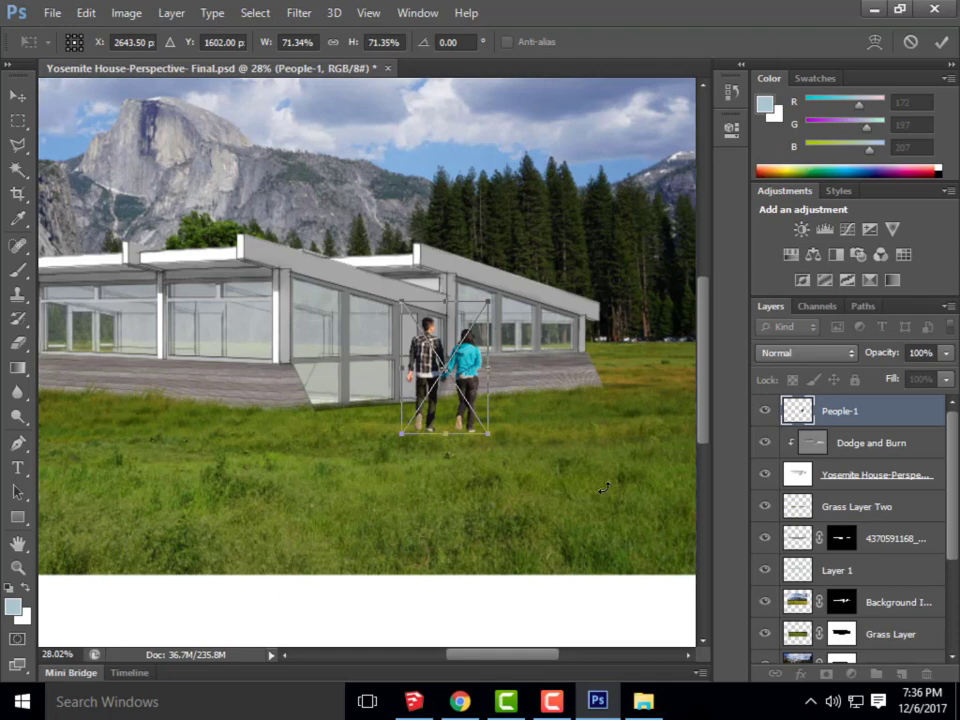
click(18, 95)
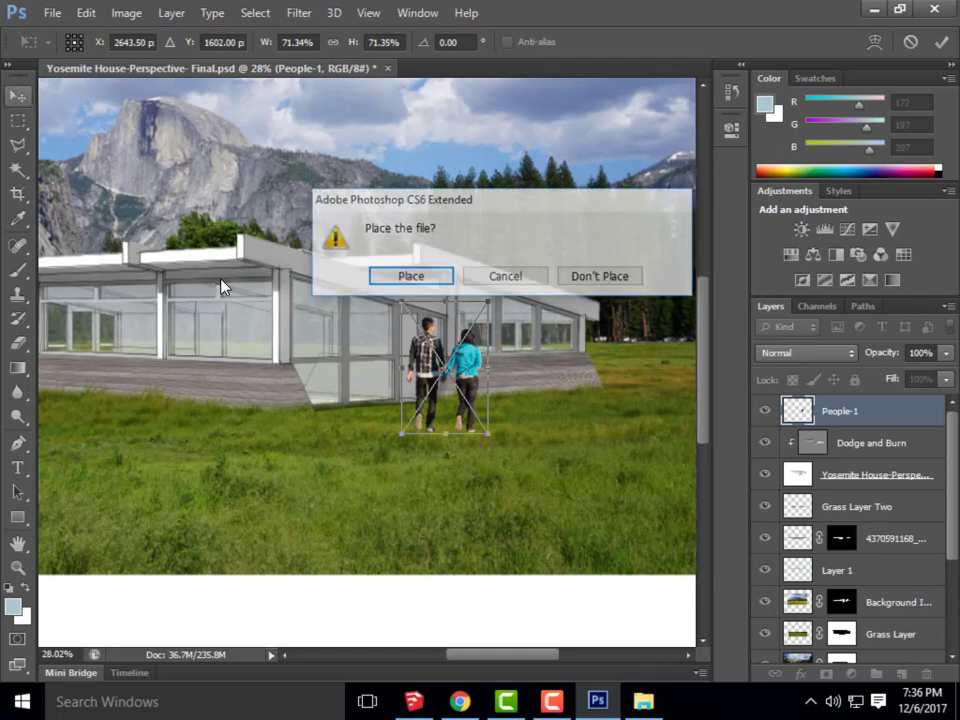
key(Return)
Move Grass Layer up the layer stack so it sits directly below Grass Layer Two
scroll(347, 401, down, 1)
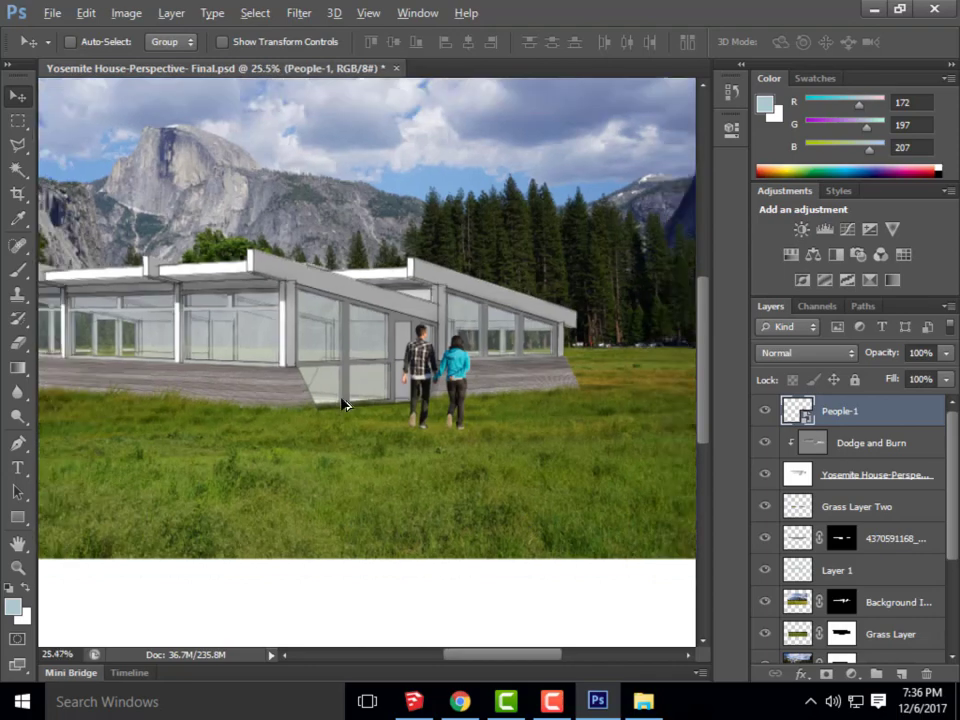
scroll(523, 392, up, 5)
scroll(620, 352, up, 2)
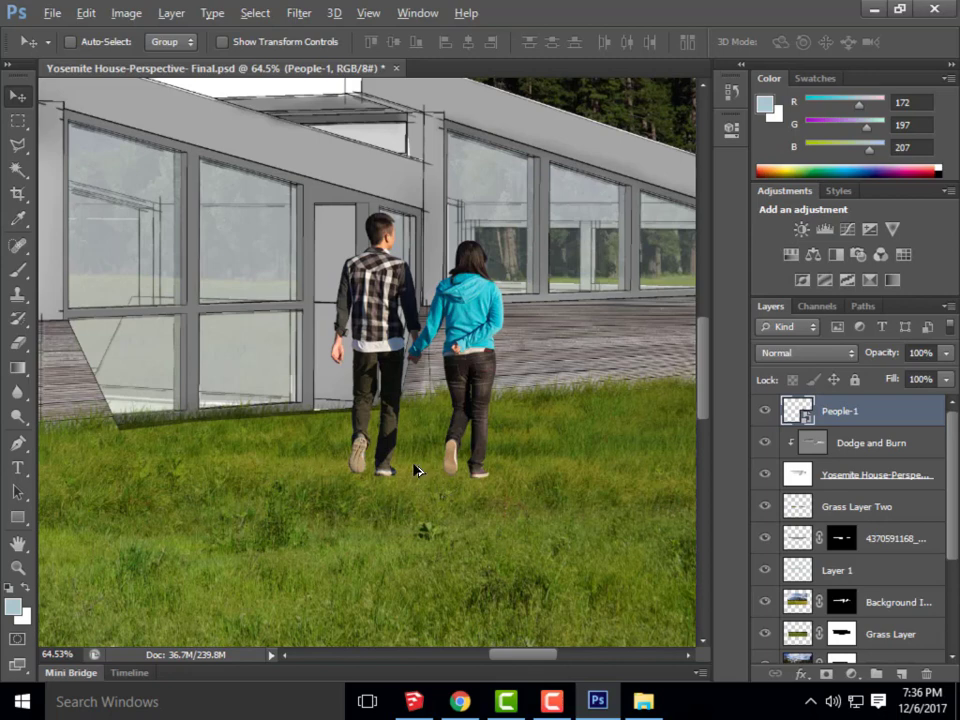
key(alt)
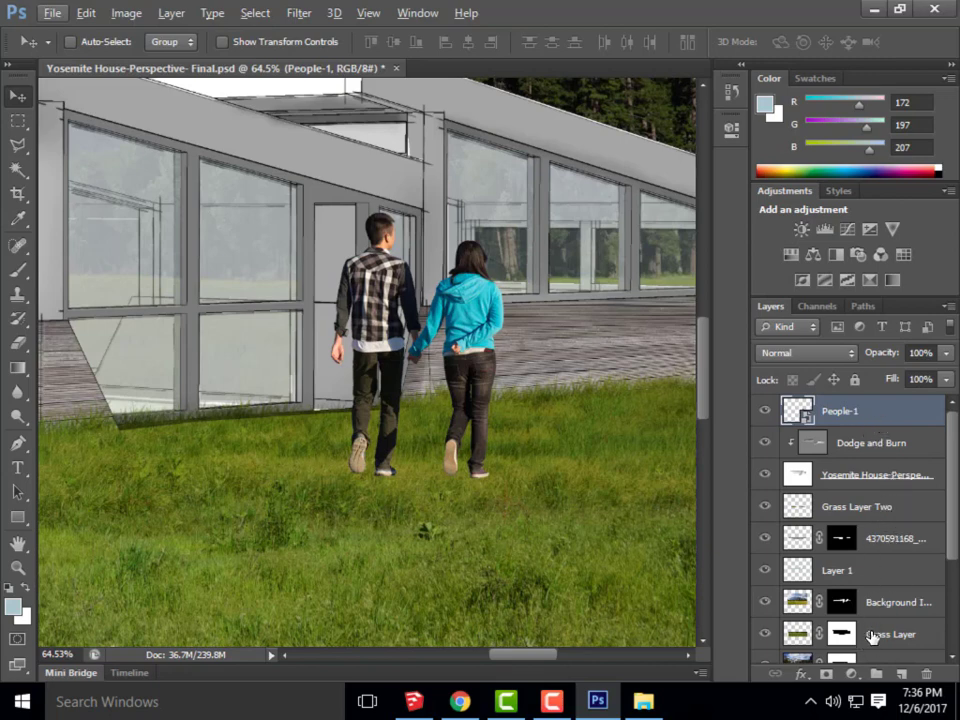
click(817, 634)
drag(805, 638, 807, 437)
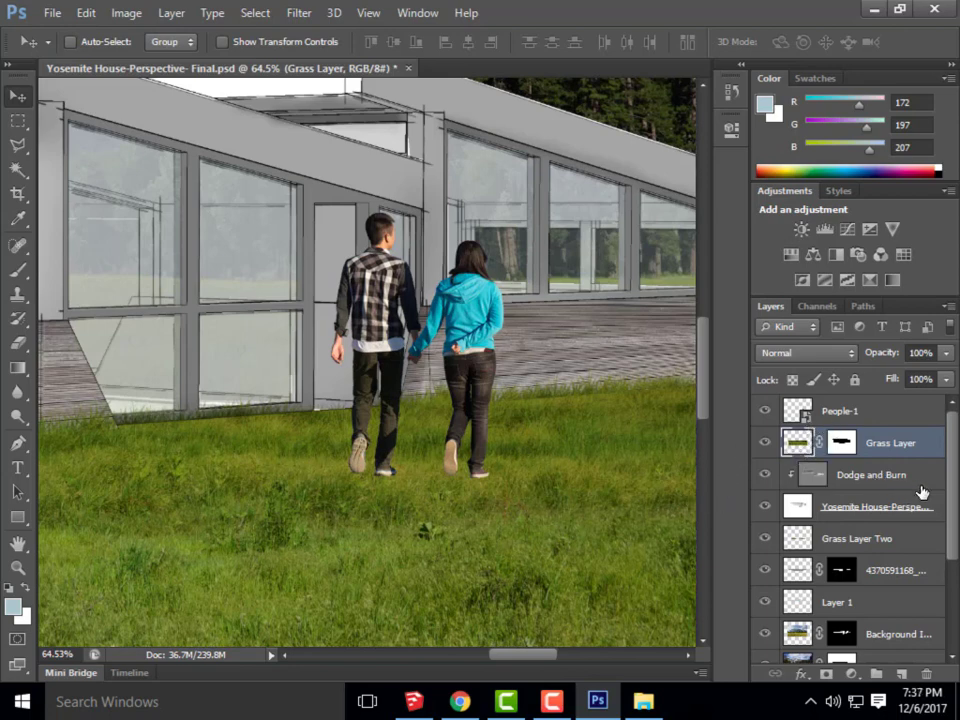
click(855, 541)
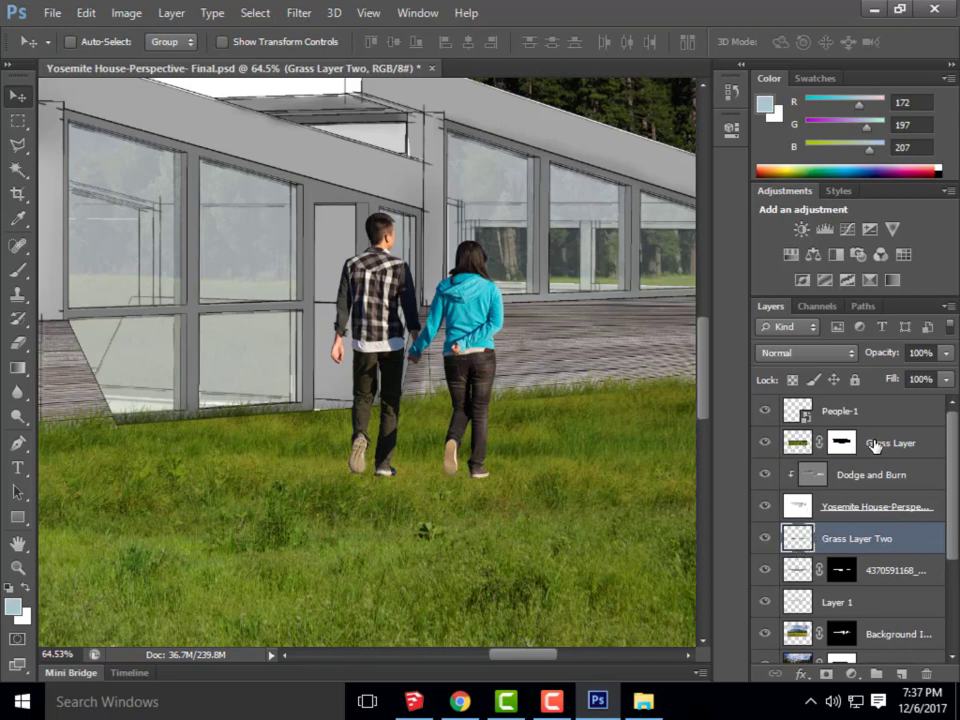
drag(870, 445, 866, 556)
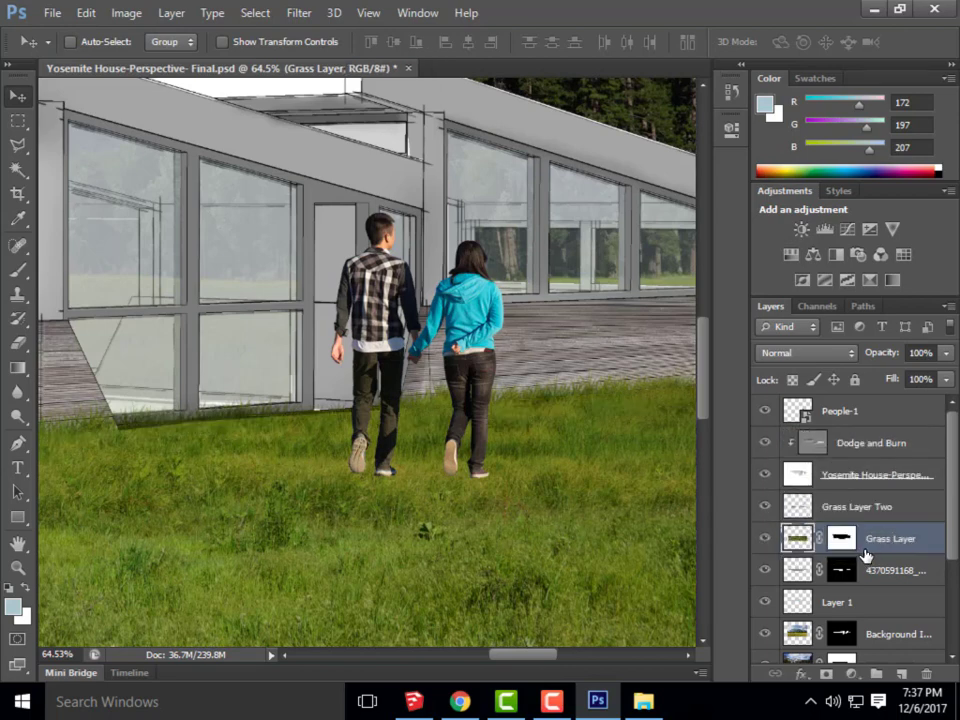
key(ctrl+z)
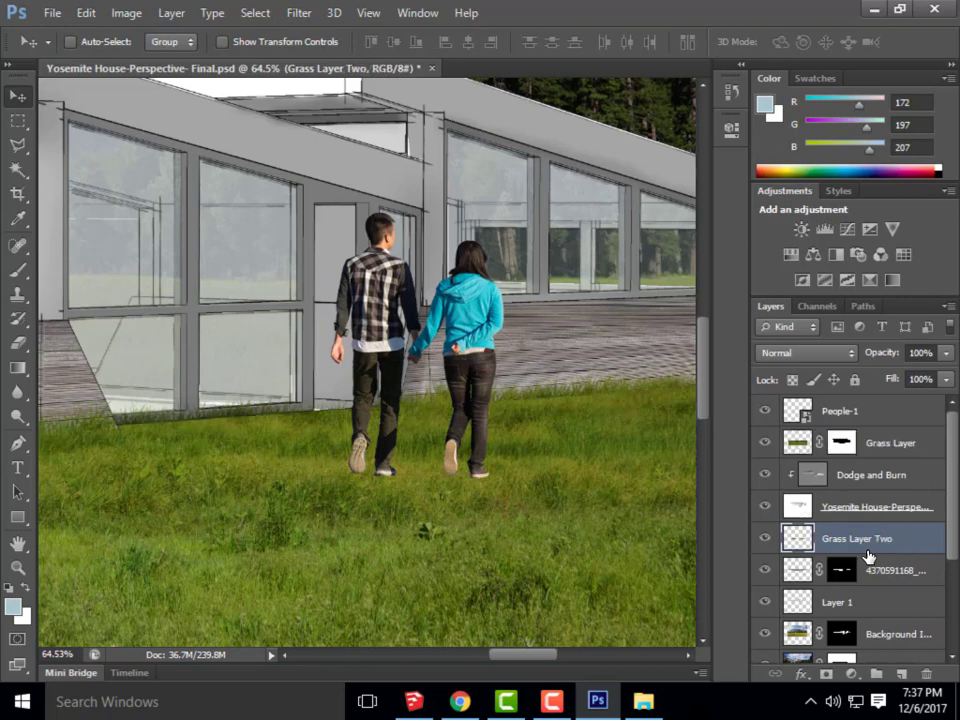
key(ctrl+z)
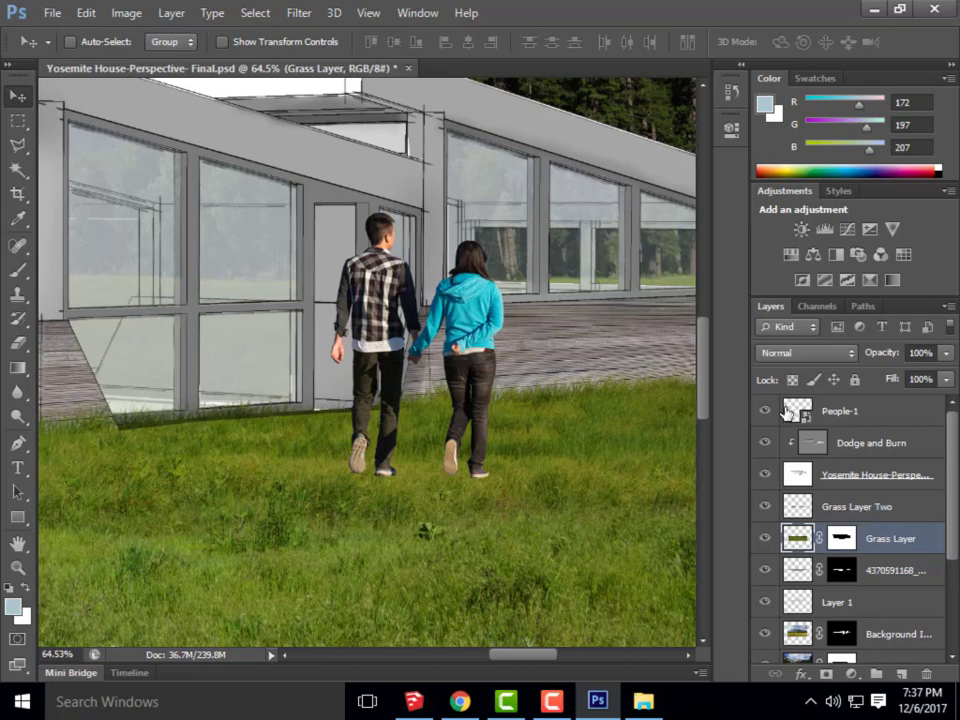
Move Grass Layer Two above the People-1 layer
click(835, 516)
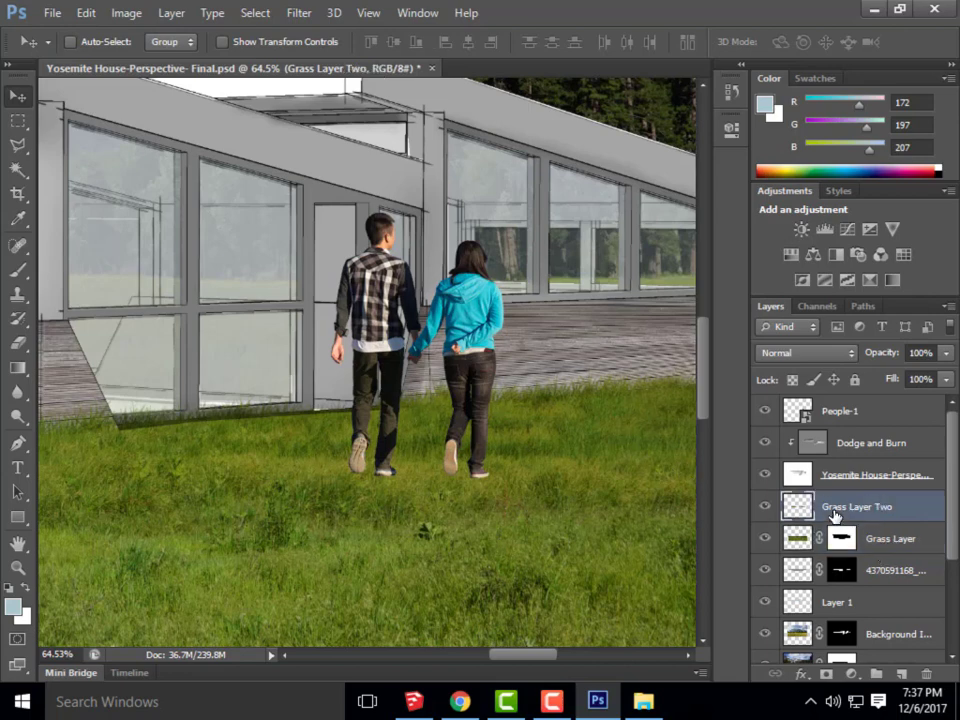
drag(836, 514, 838, 406)
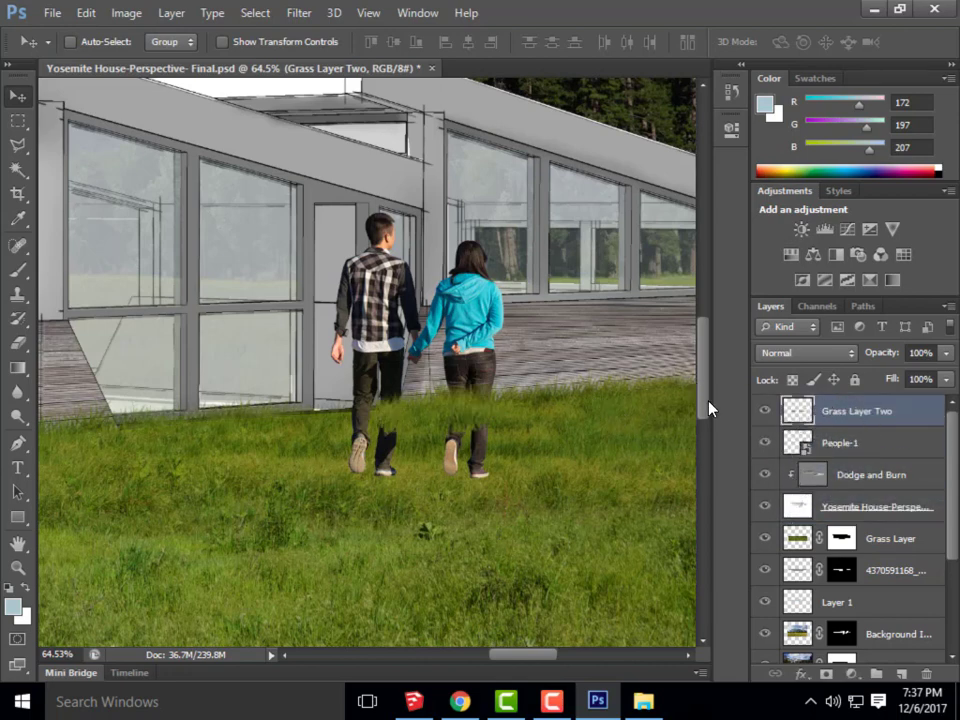
scroll(482, 411, up, 3)
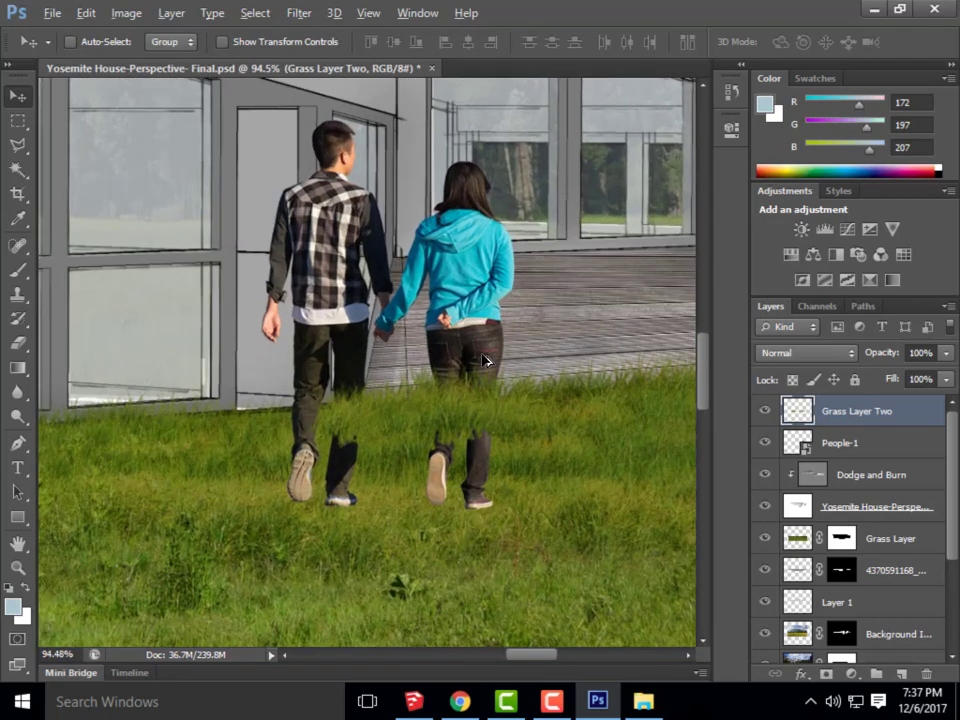
key(alt)
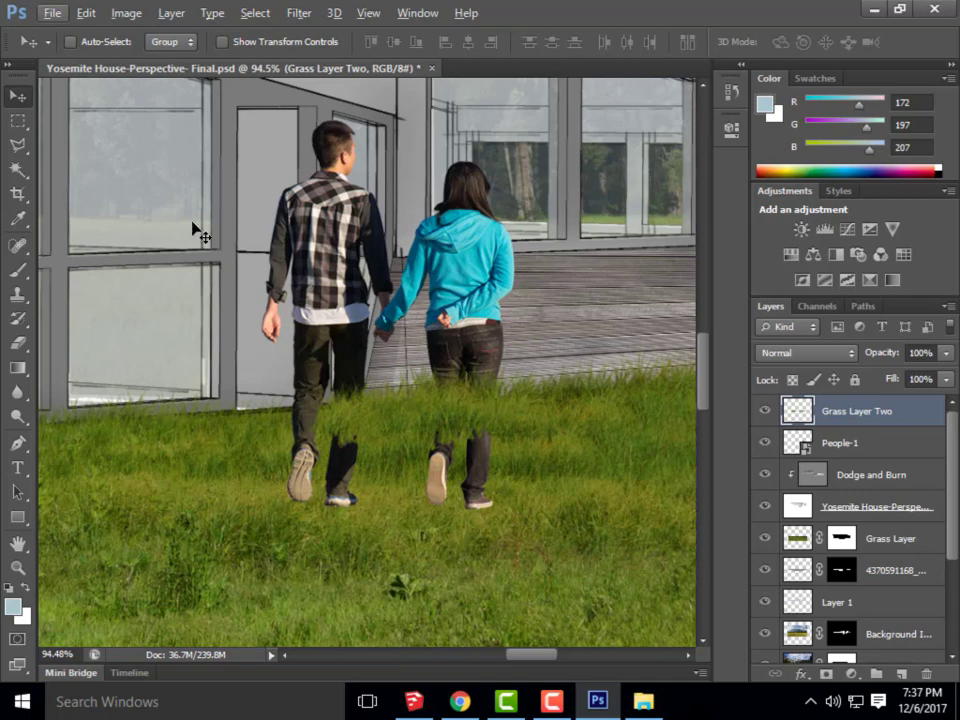
On the People-1 layer, select the trousers and shoes of both people with the Quick Selection tool
click(847, 452)
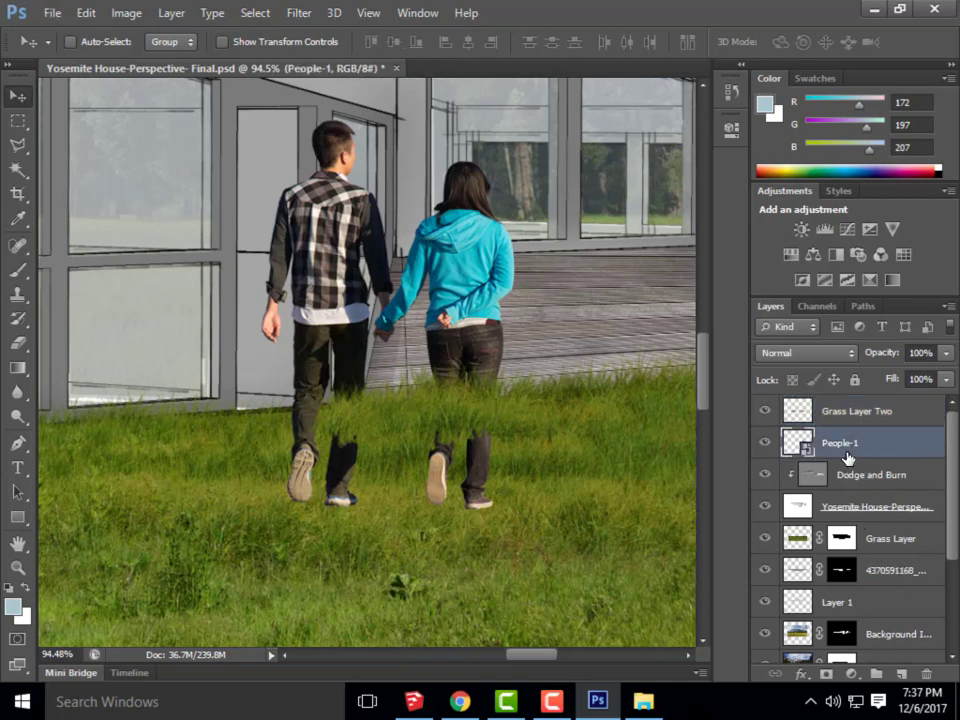
click(17, 169)
click(80, 172)
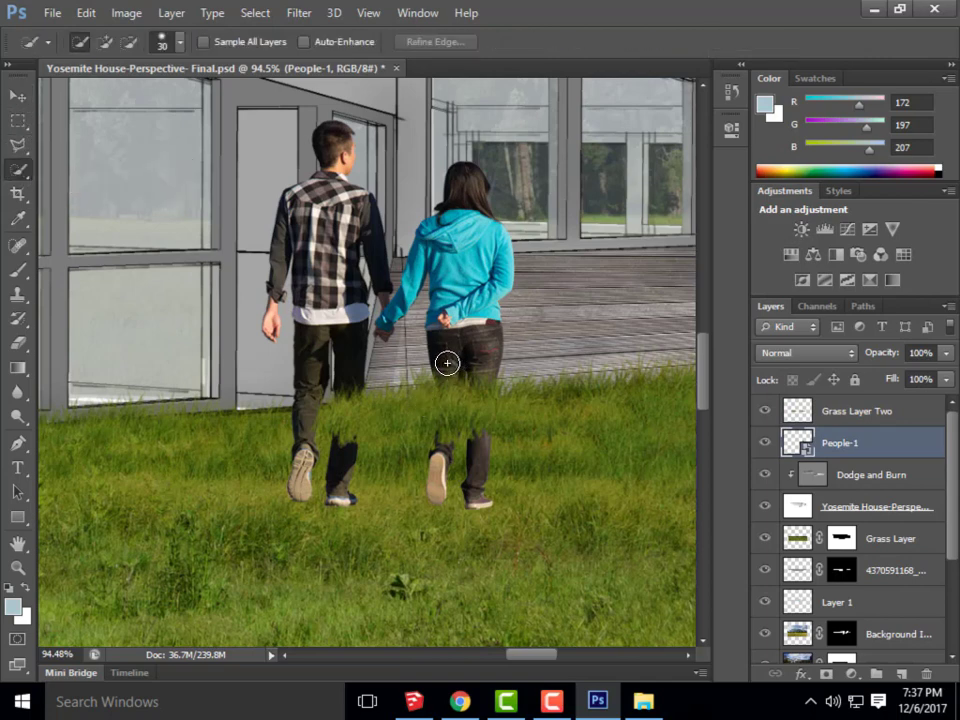
mouse_move(446, 362)
mouse_down()
mouse_move(448, 386)
mouse_move(486, 409)
mouse_up()
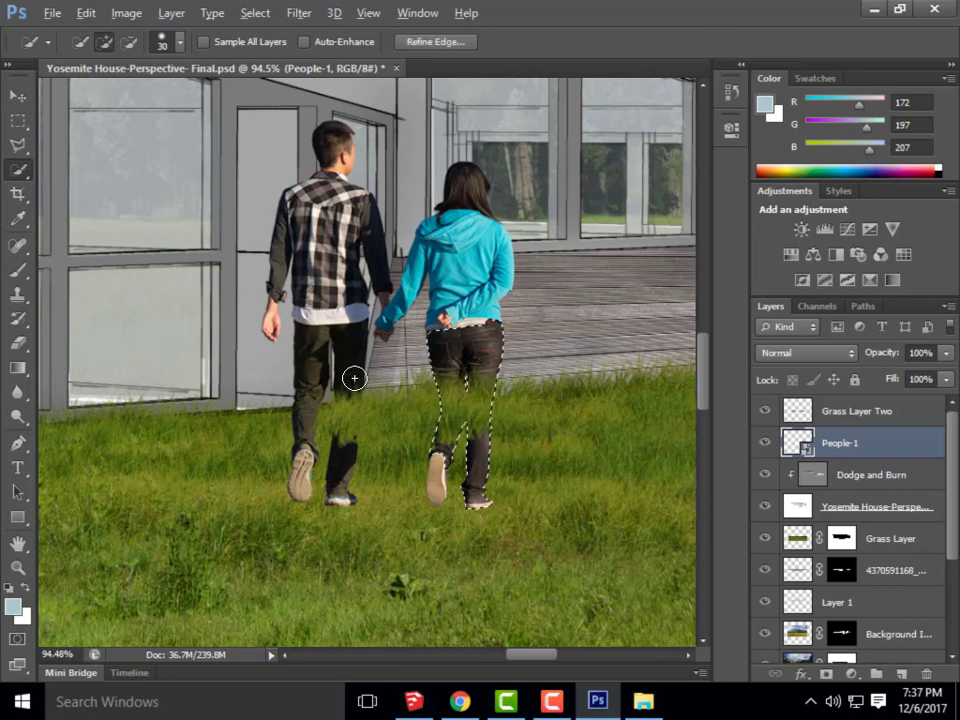
key(alt)
mouse_move(344, 378)
mouse_down()
mouse_move(343, 401)
mouse_move(356, 414)
mouse_up()
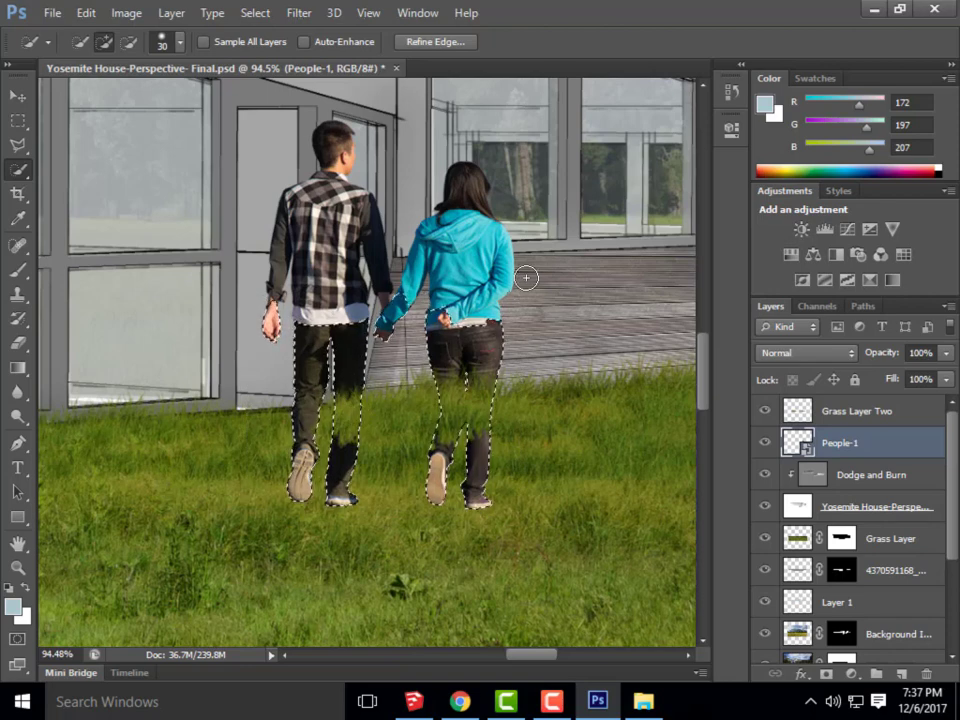
Delete the grass covering the couple's legs from Grass Layer Two and clear the selection
click(828, 409)
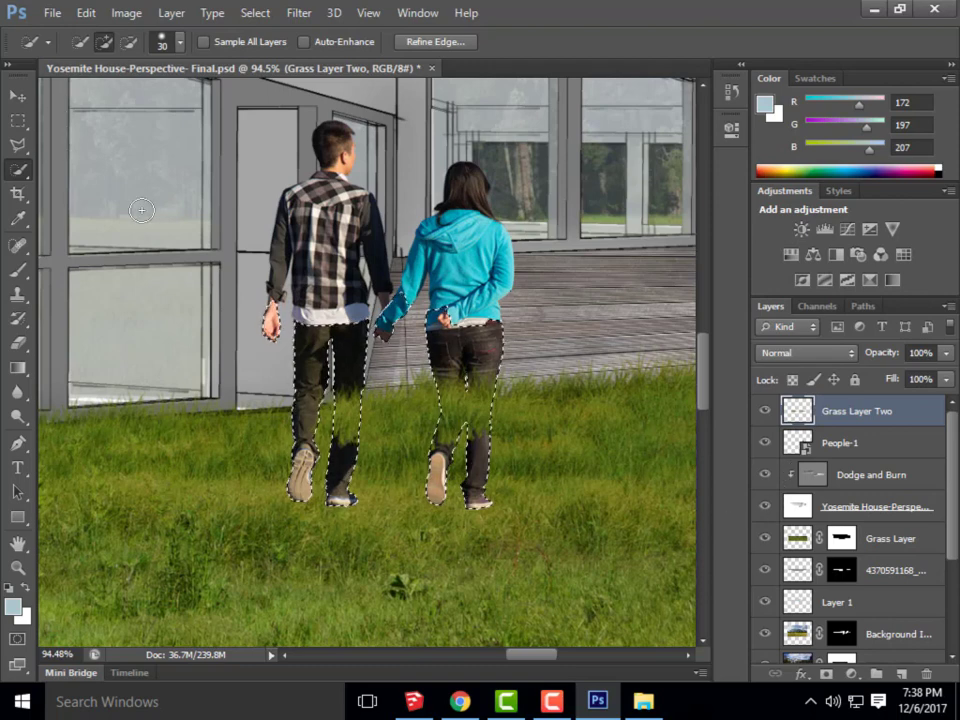
key(Delete)
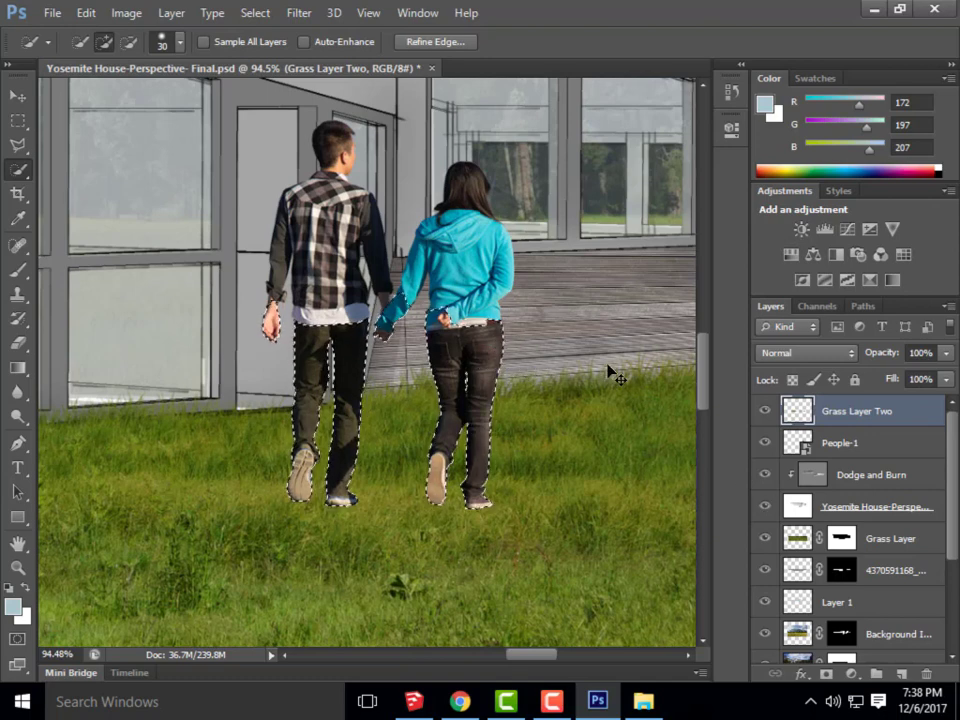
key(ctrl+d)
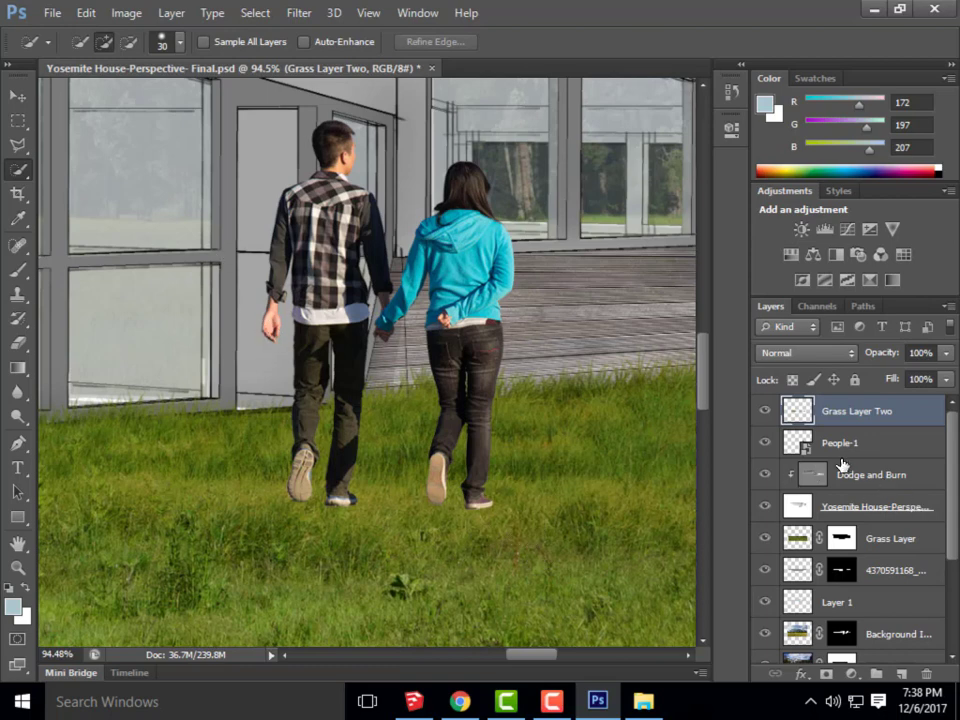
Set up the Clone Stamp tool with the 134 px grass brush tip
click(804, 541)
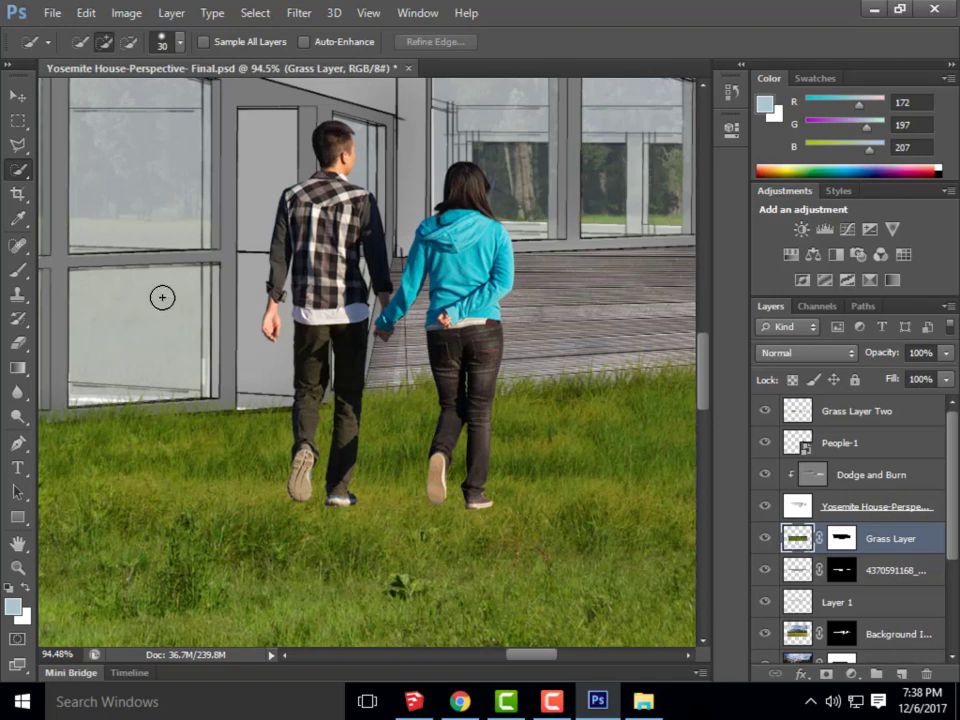
click(18, 294)
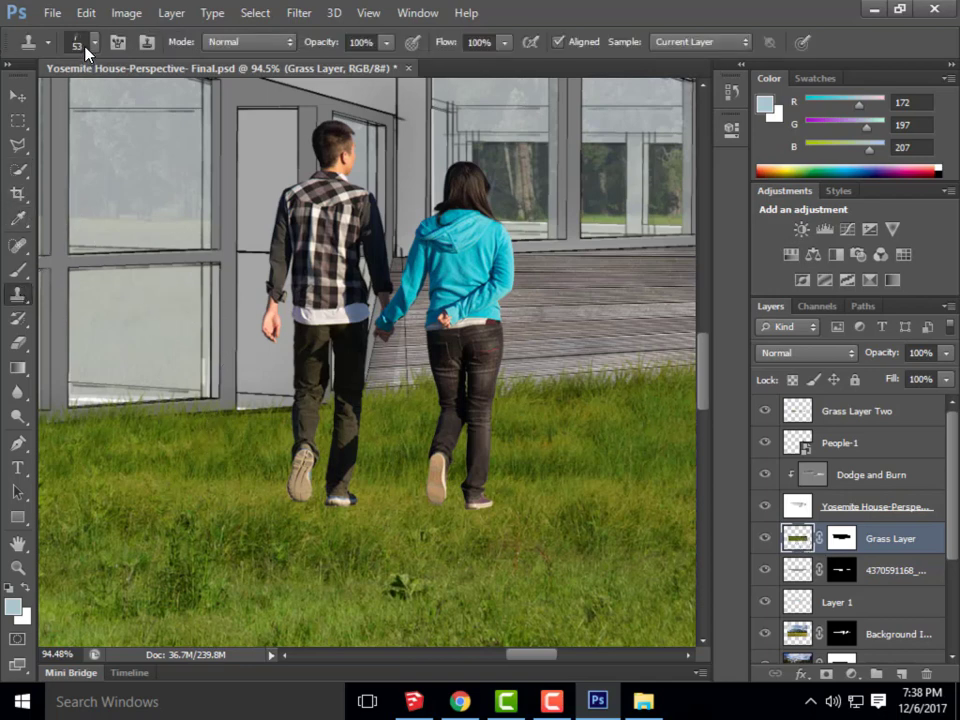
click(85, 47)
drag(83, 107, 142, 106)
drag(212, 206, 212, 250)
click(668, 14)
Sample grass from Grass Layer and clone it over the man's shoes on Grass Layer Two
click(786, 408)
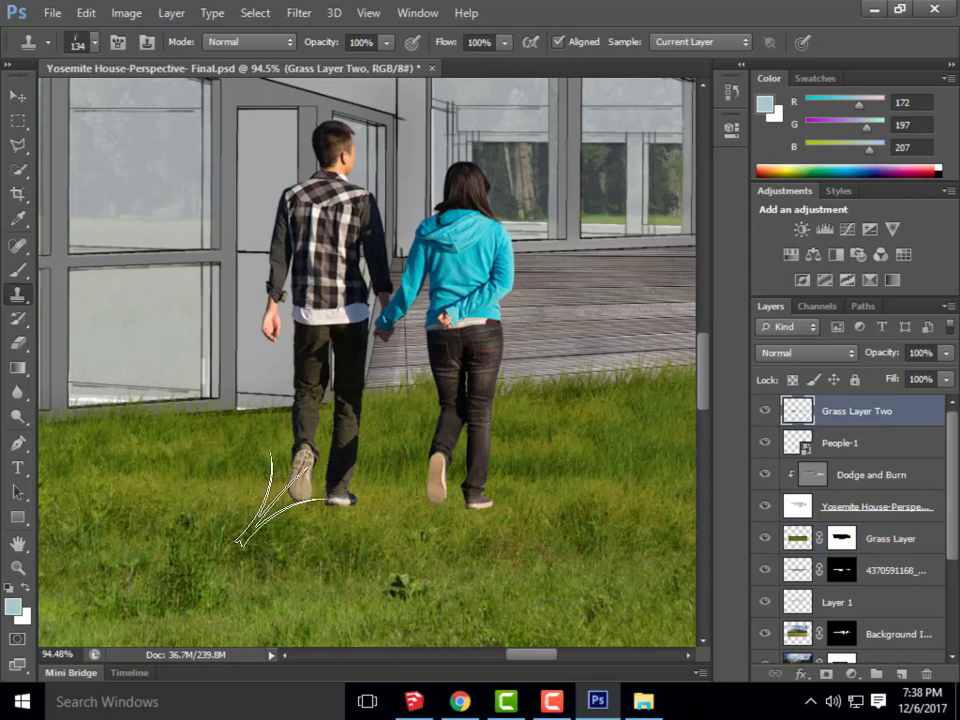
key(alt)
click(786, 541)
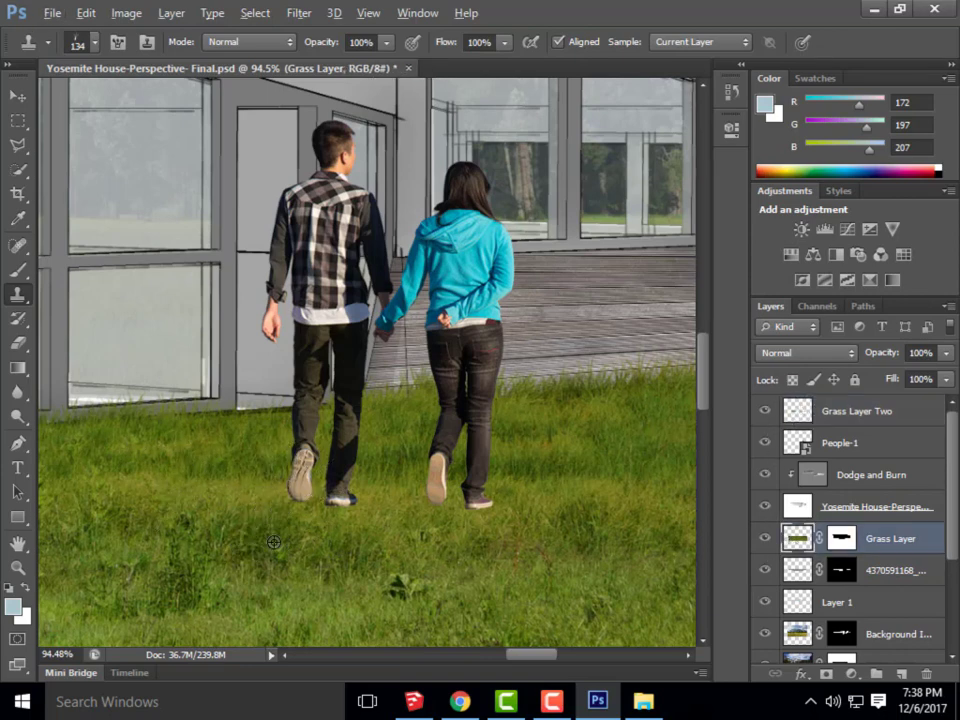
key(alt+shift+bracketright)
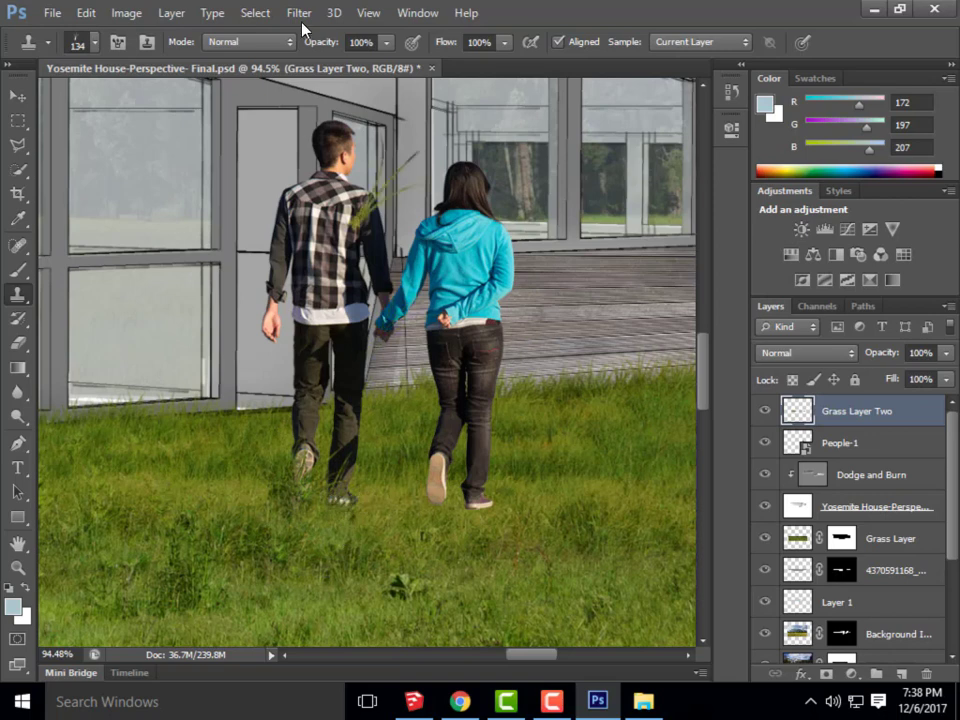
Reduce the Clone Stamp brush to 91 px and clone more grass over the couple's shoes on Grass Layer Two
click(95, 42)
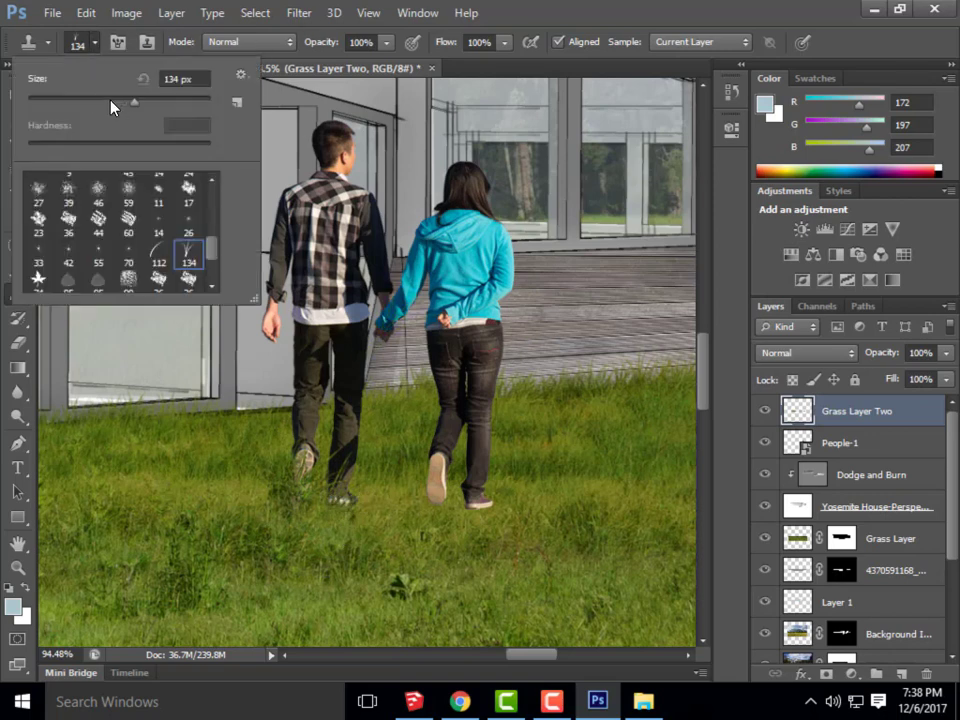
click(178, 78)
text(91)
key(Return)
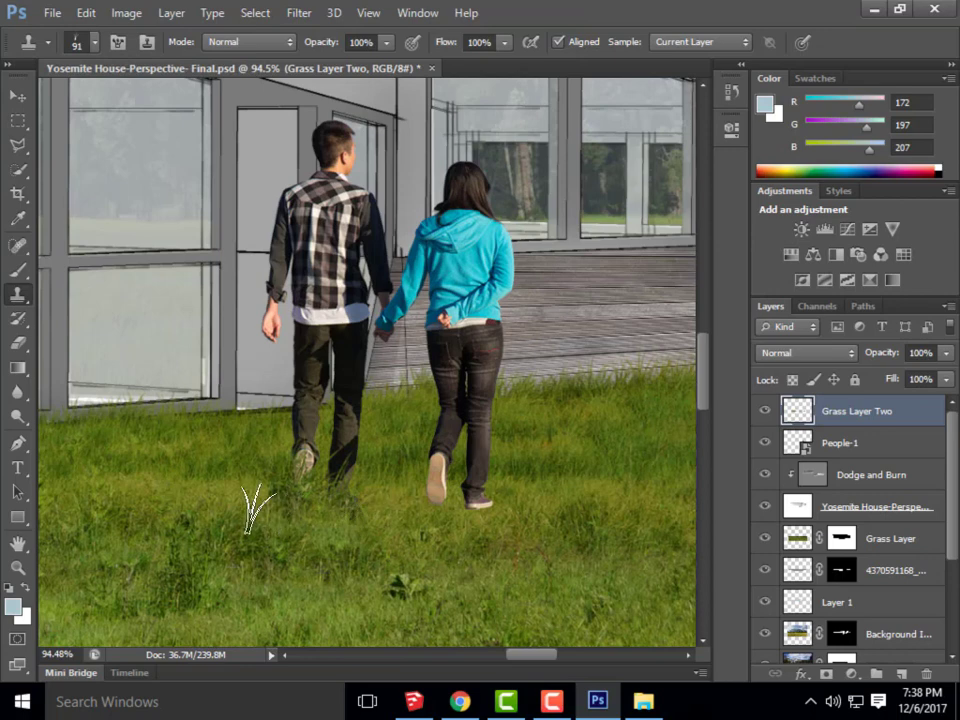
mouse_move(430, 515)
mouse_down()
mouse_move(392, 506)
mouse_move(466, 515)
mouse_move(498, 503)
mouse_move(481, 518)
mouse_move(396, 518)
mouse_move(471, 555)
mouse_move(497, 535)
mouse_up()
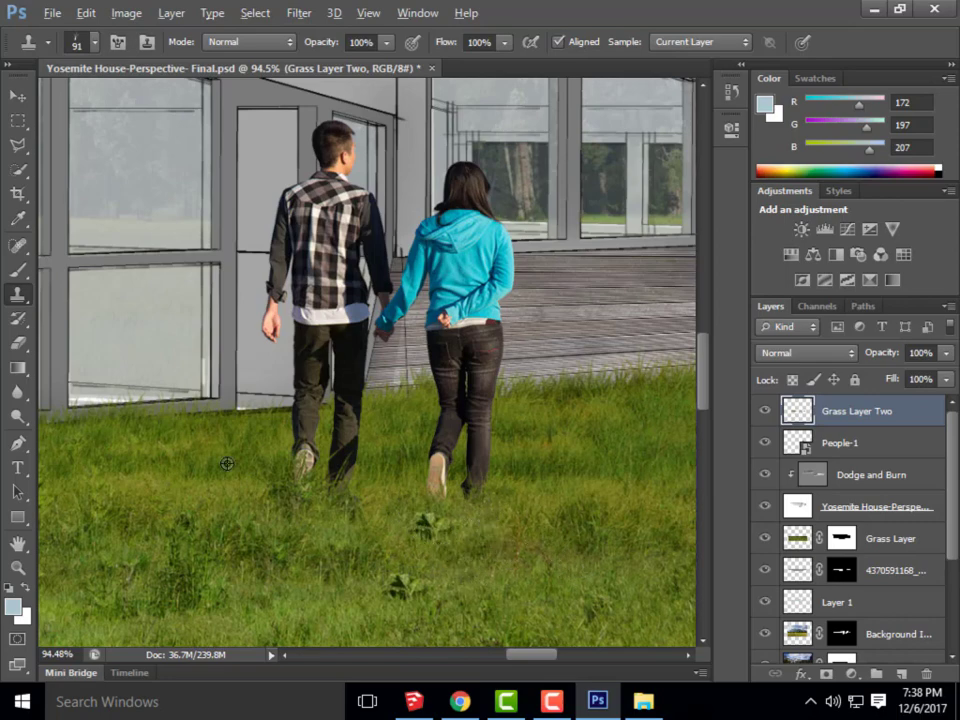
Examine how the couple's feet blend into the grass and how their scale fits the house
scroll(273, 458, down, 5)
scroll(329, 411, up, 2)
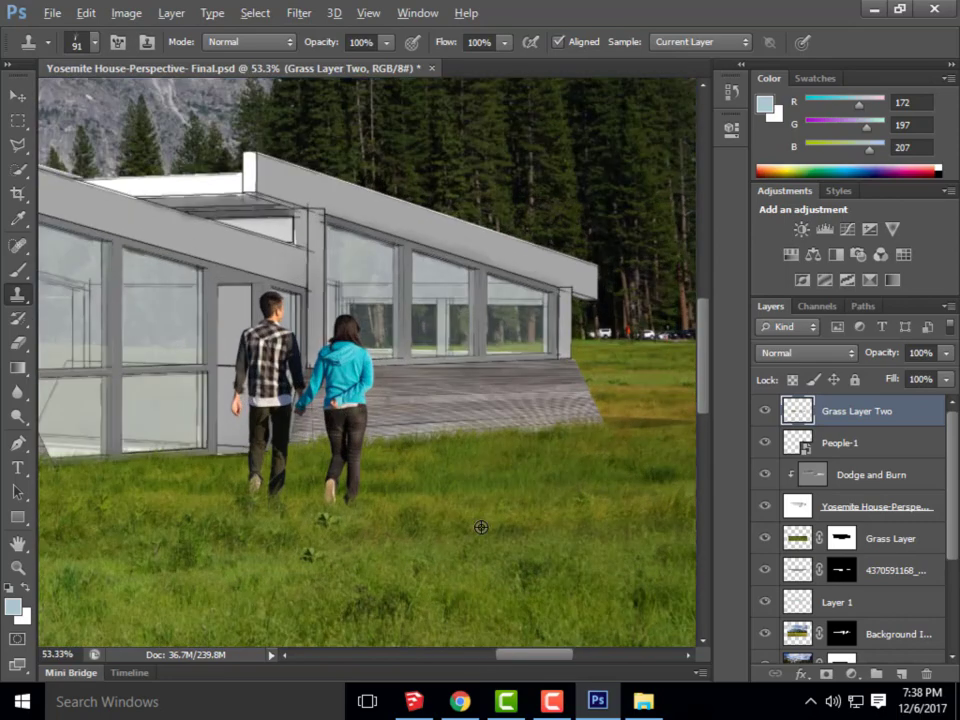
scroll(250, 300, up, 2)
scroll(325, 344, down, 2)
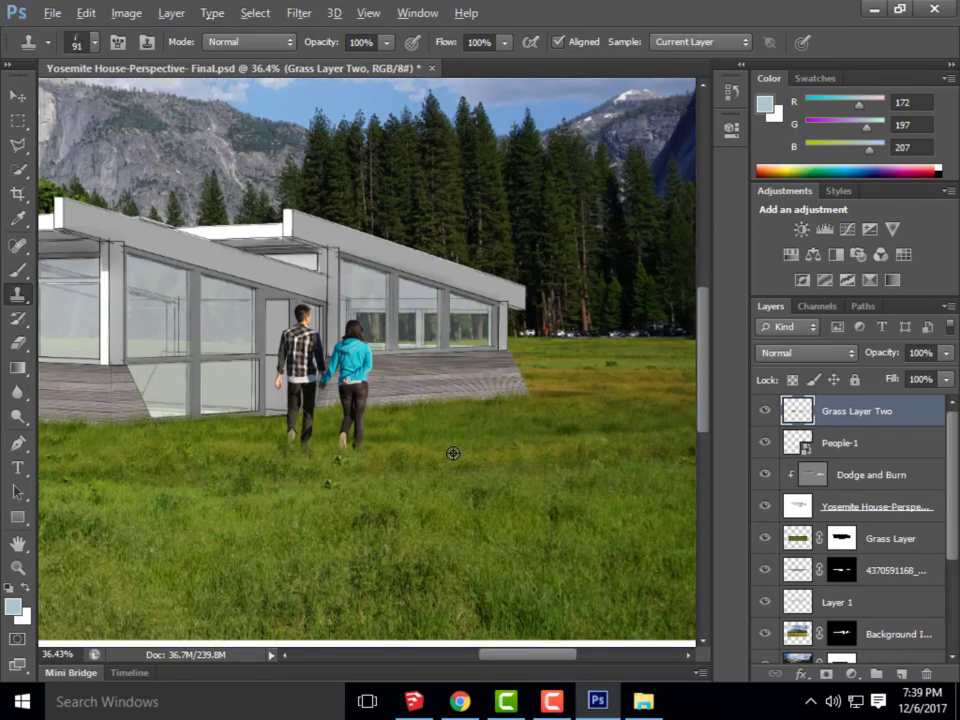
scroll(400, 408, down, 1)
scroll(380, 335, up, 2)
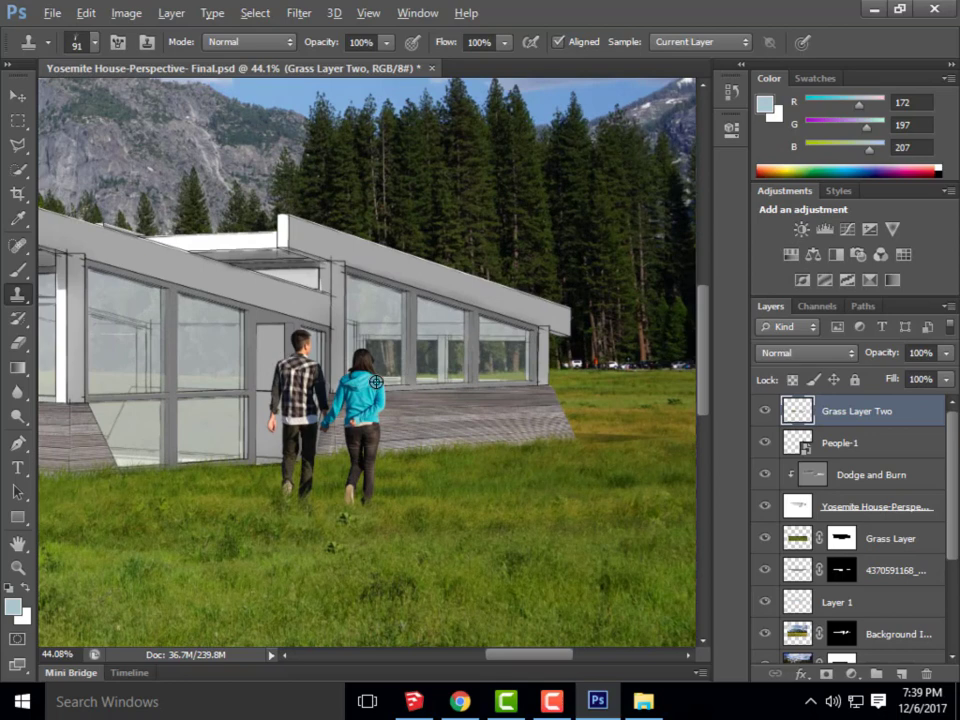
key(alt)
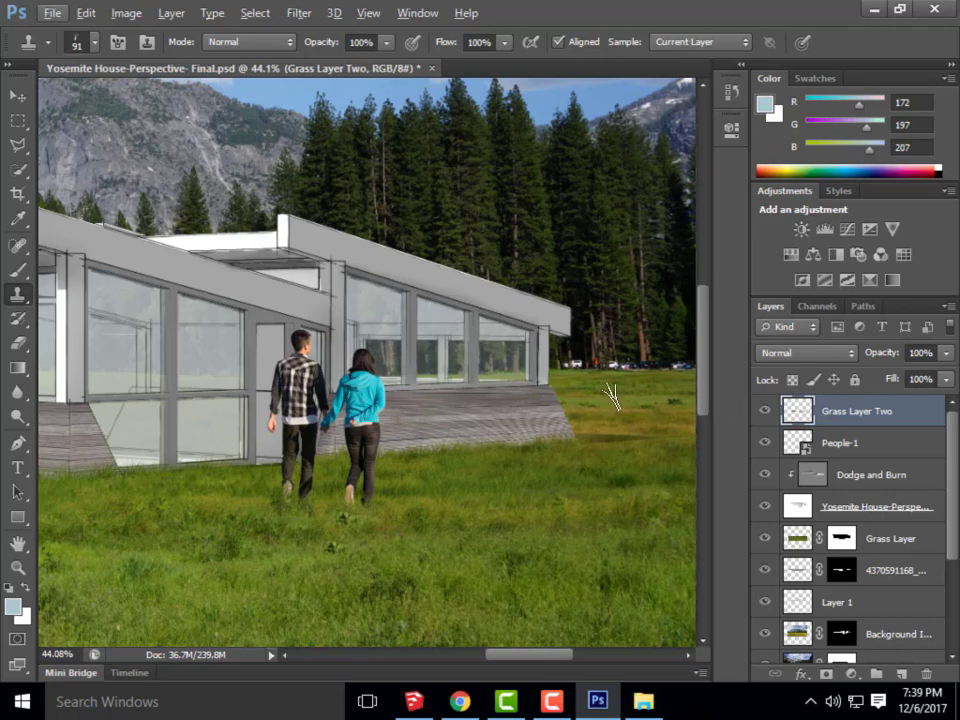
Place the People-1-gray image file as a new layer above Grass Layer Two
scroll(272, 363, down, 1)
scroll(272, 363, down, 5)
scroll(300, 358, up, 6)
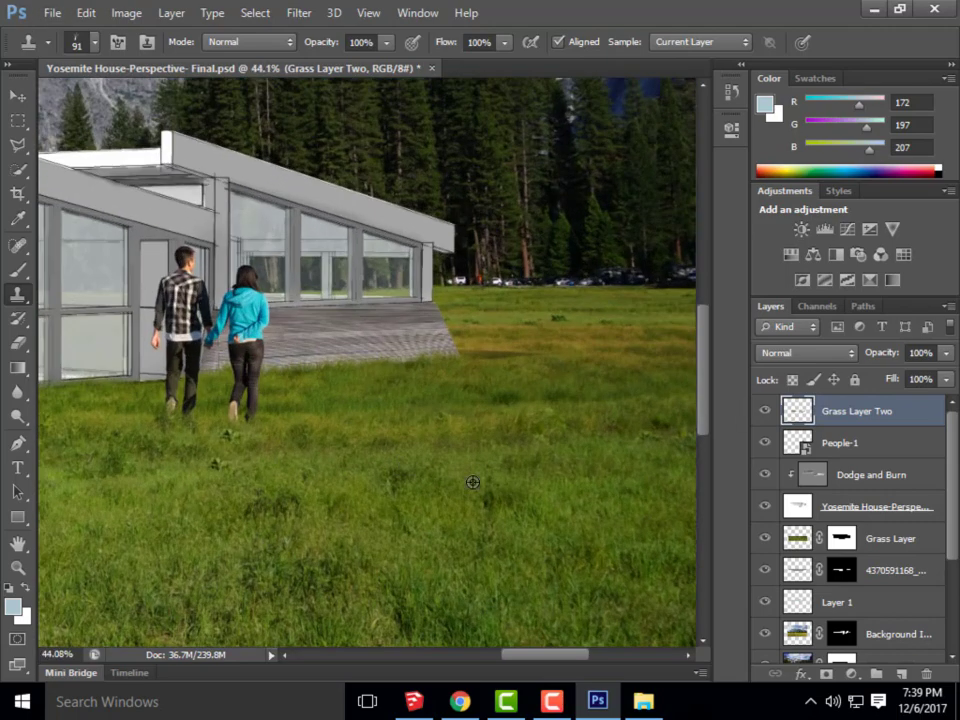
scroll(290, 427, up, 1)
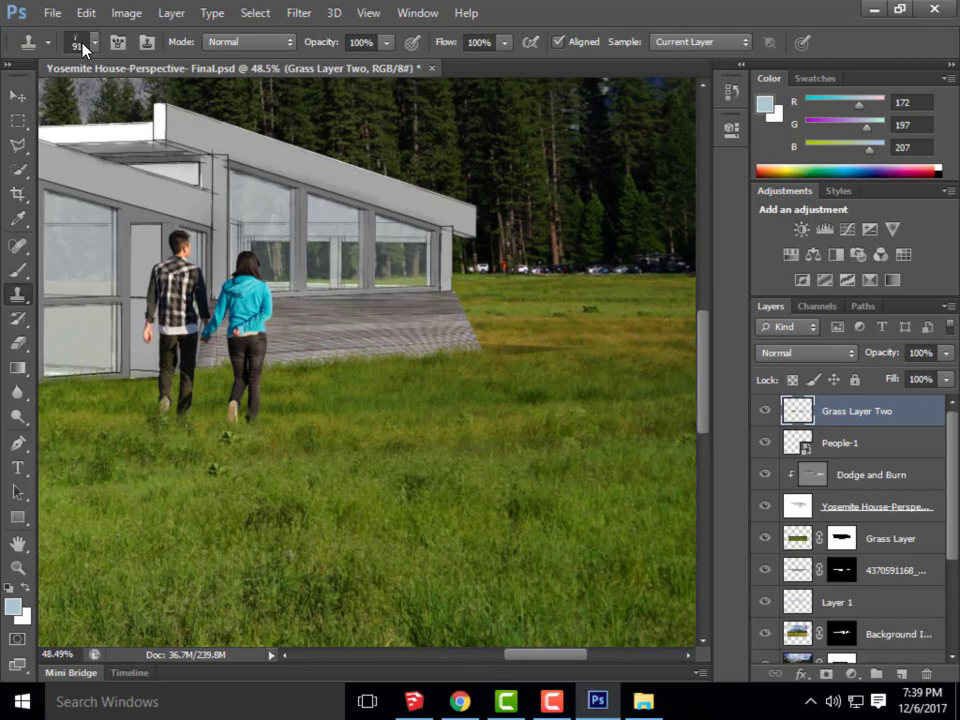
click(55, 14)
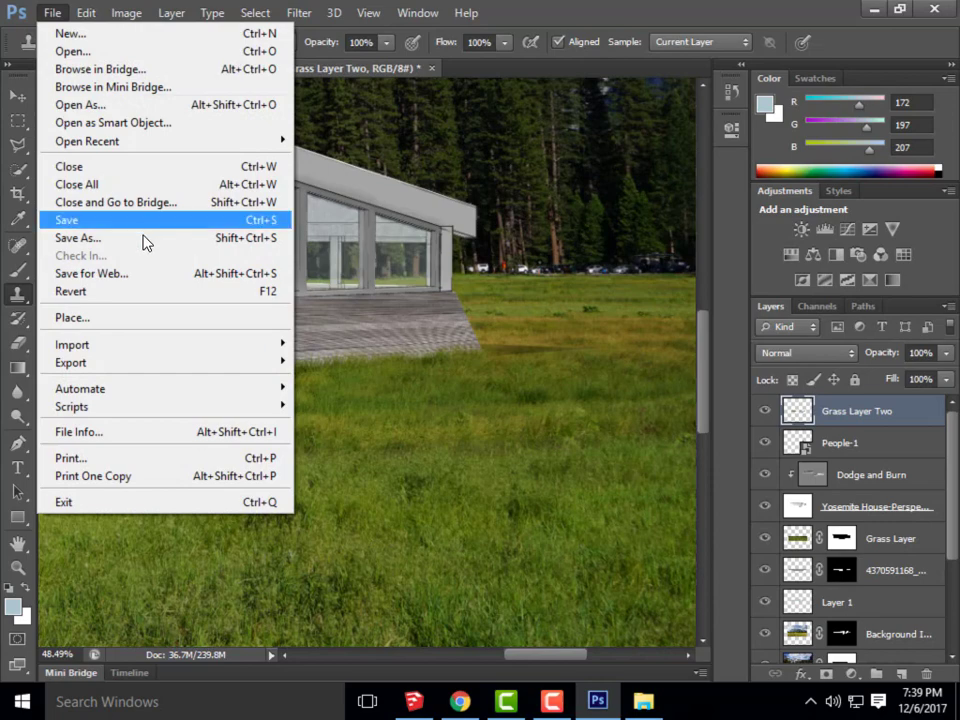
click(113, 317)
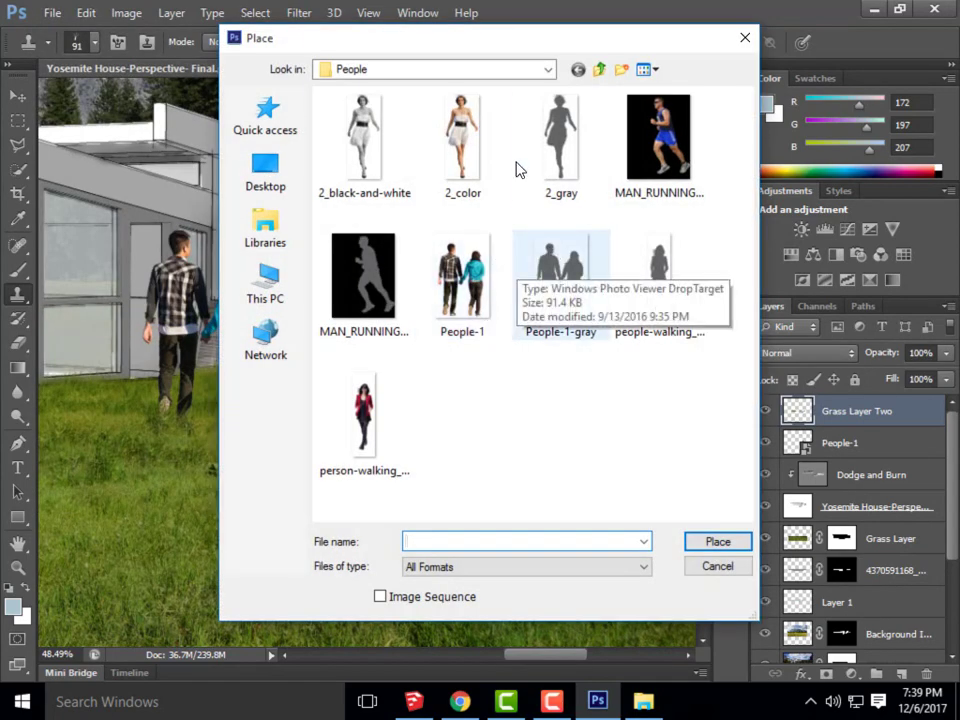
click(560, 278)
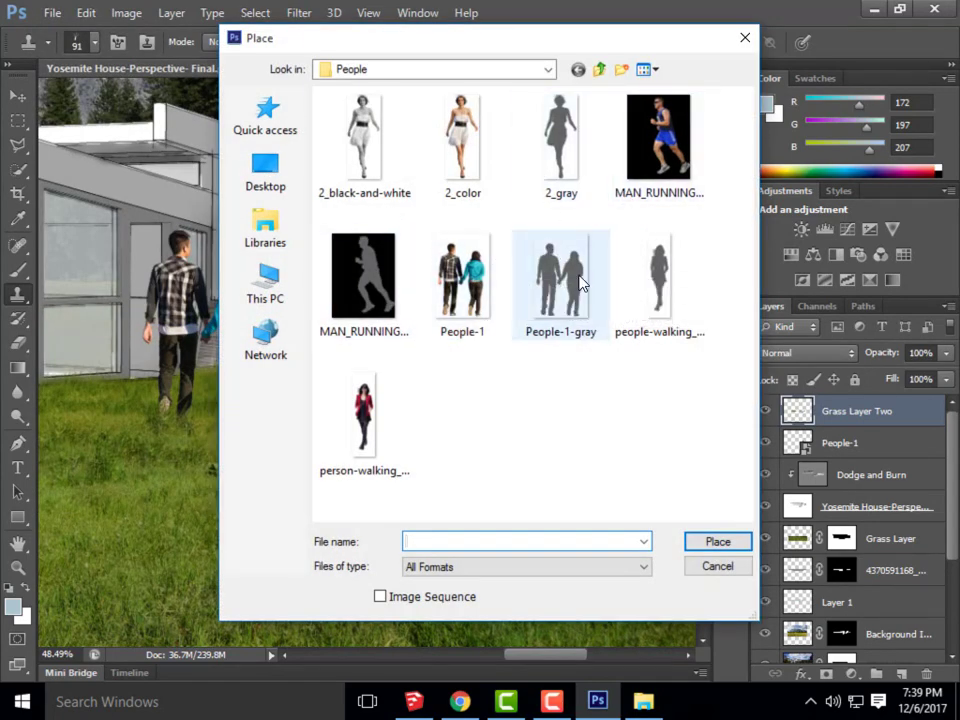
click(717, 542)
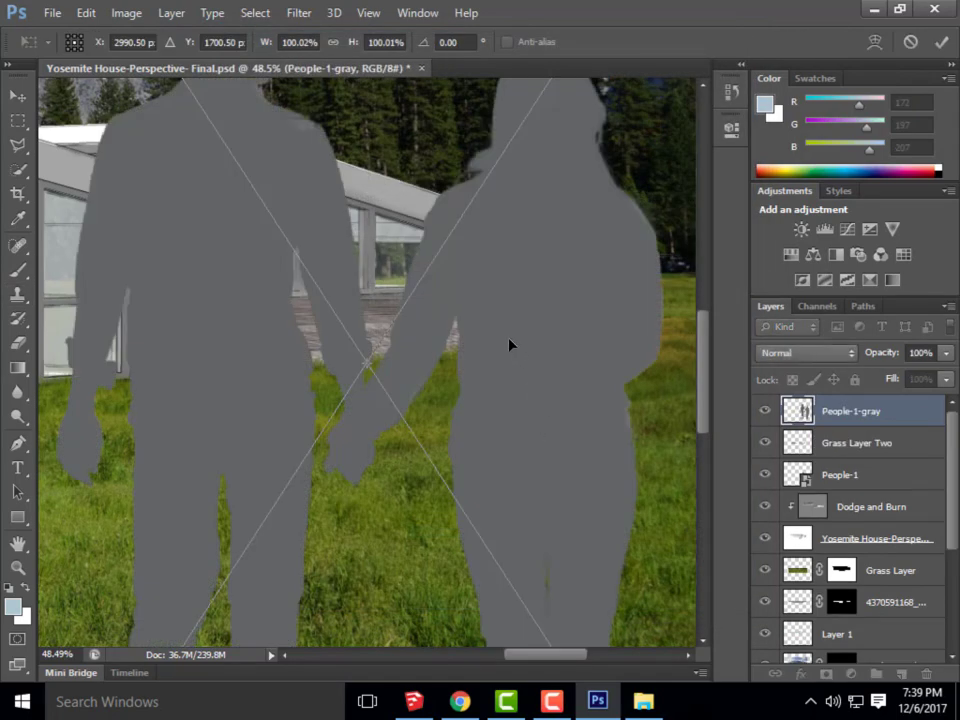
Scale the placed gray silhouettes to about 22% and position them over the colored couple
scroll(457, 323, down, 5)
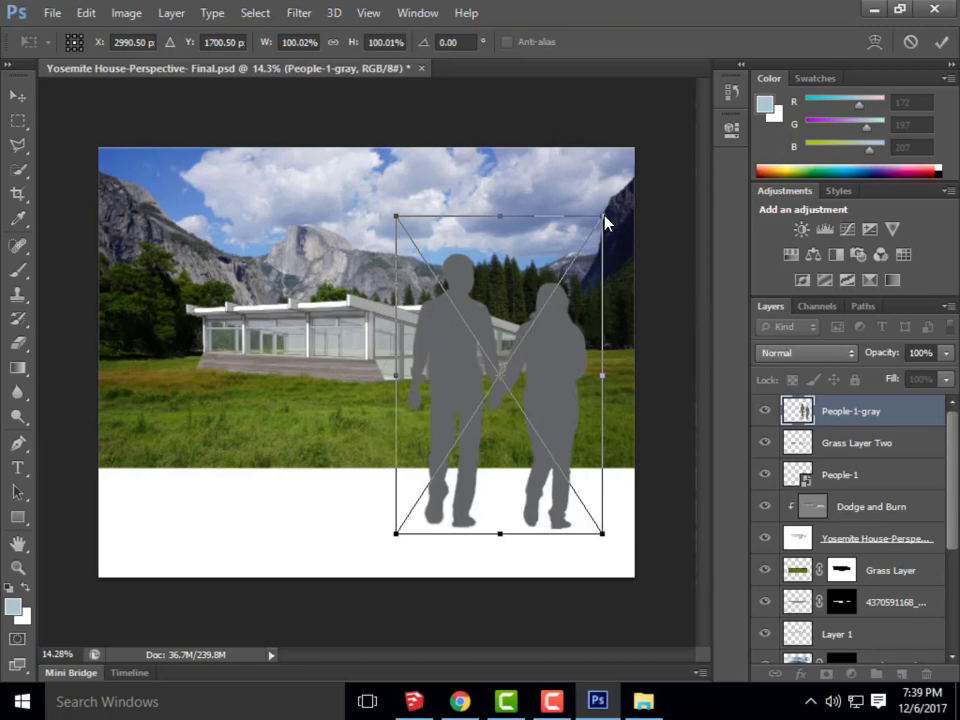
drag(605, 222, 445, 467)
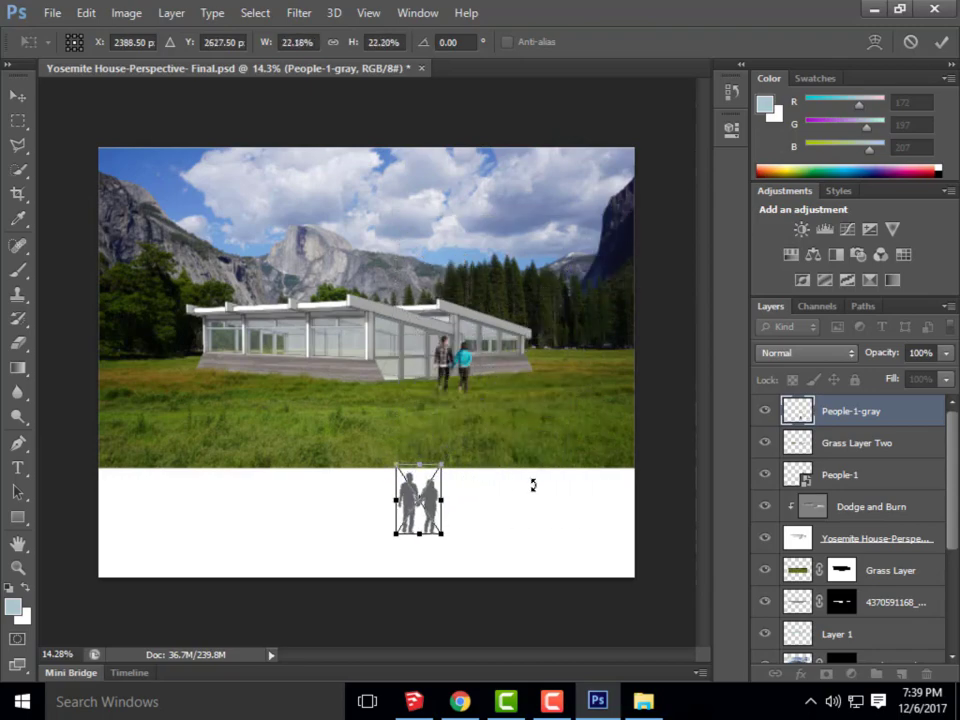
scroll(533, 485, up, 4)
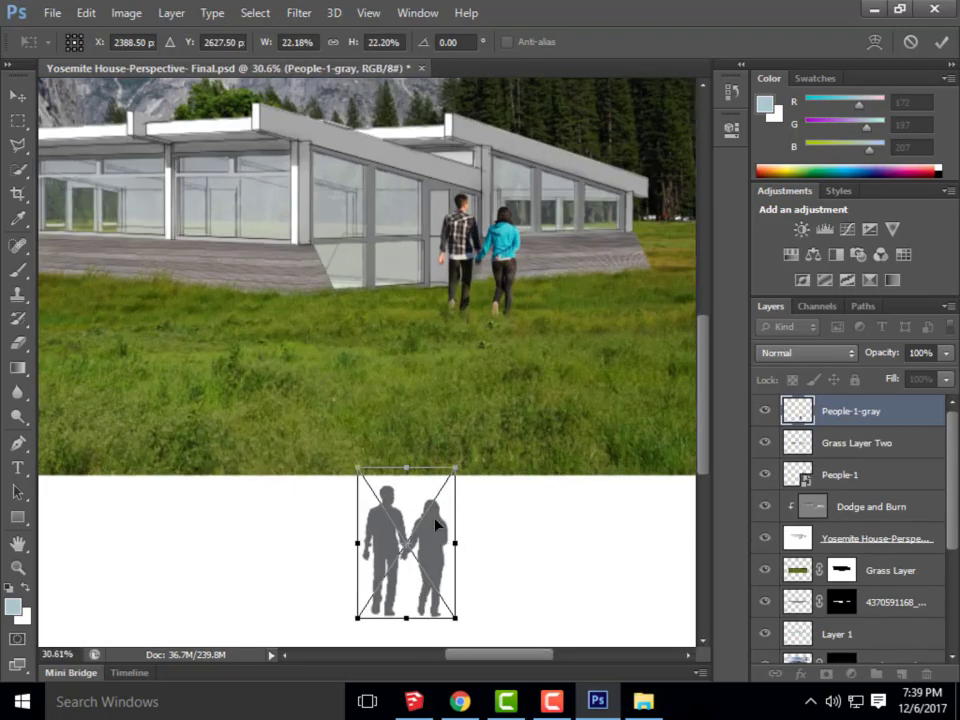
drag(435, 514, 548, 250)
scroll(632, 257, up, 4)
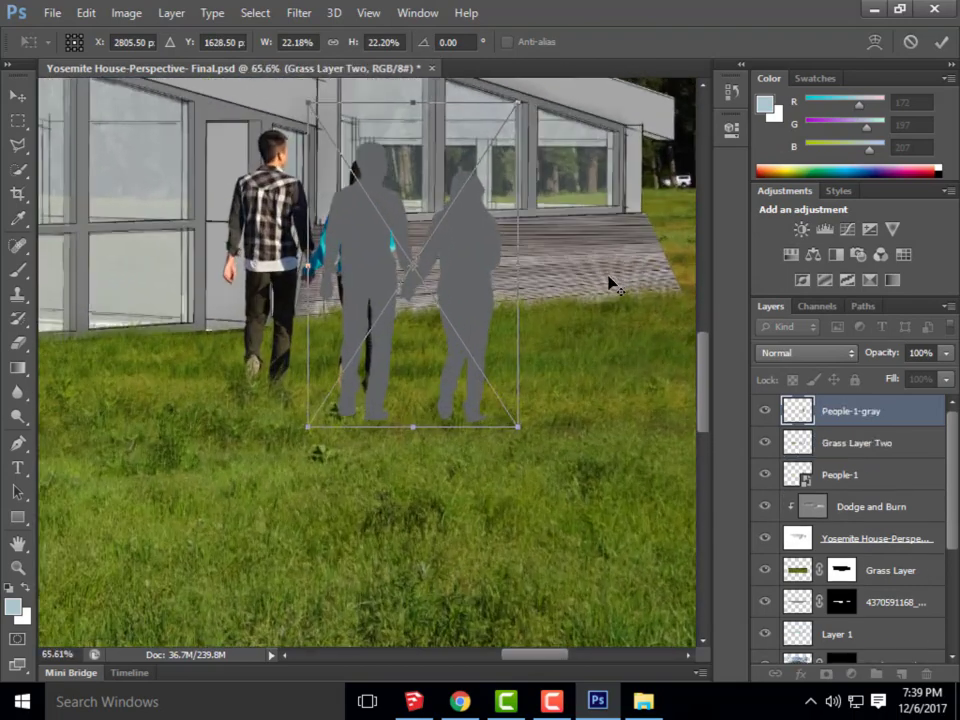
scroll(609, 279, up, 1)
drag(461, 279, 336, 259)
scroll(307, 503, down, 1)
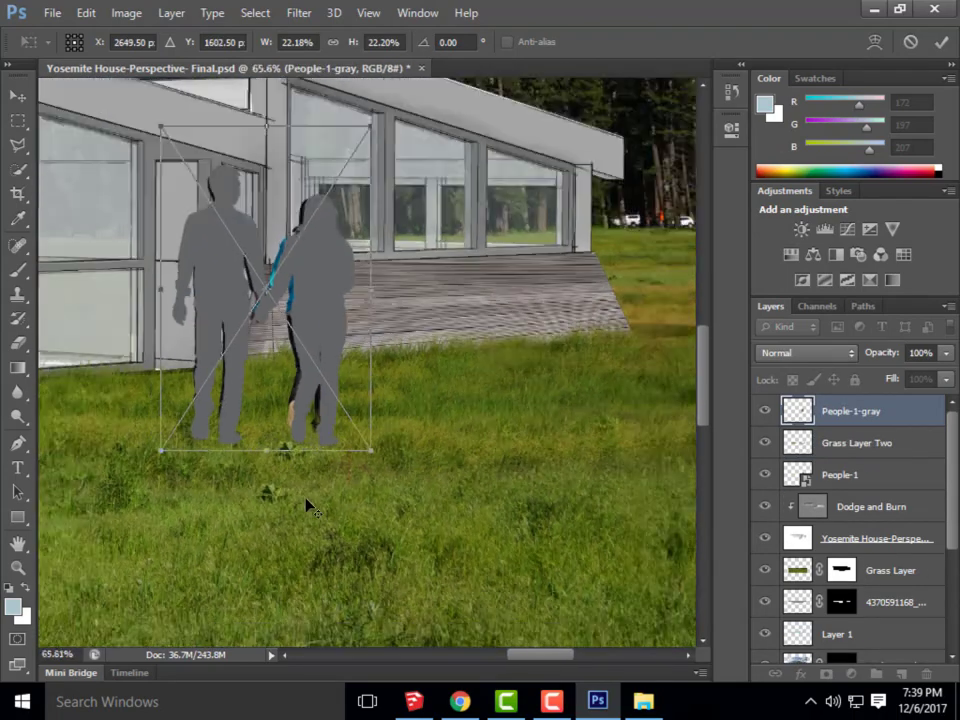
Skew and flatten the gray silhouettes into a long cast shadow stretching across the grass from the couple's feet
scroll(485, 380, up, 1)
scroll(485, 380, right, 1)
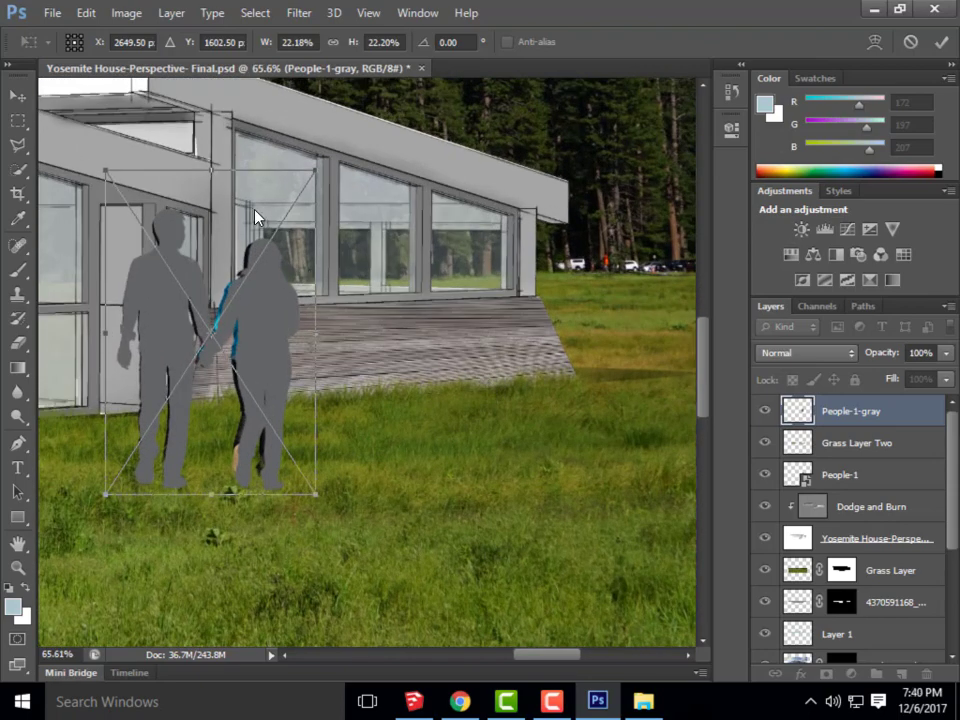
drag(215, 180, 523, 432)
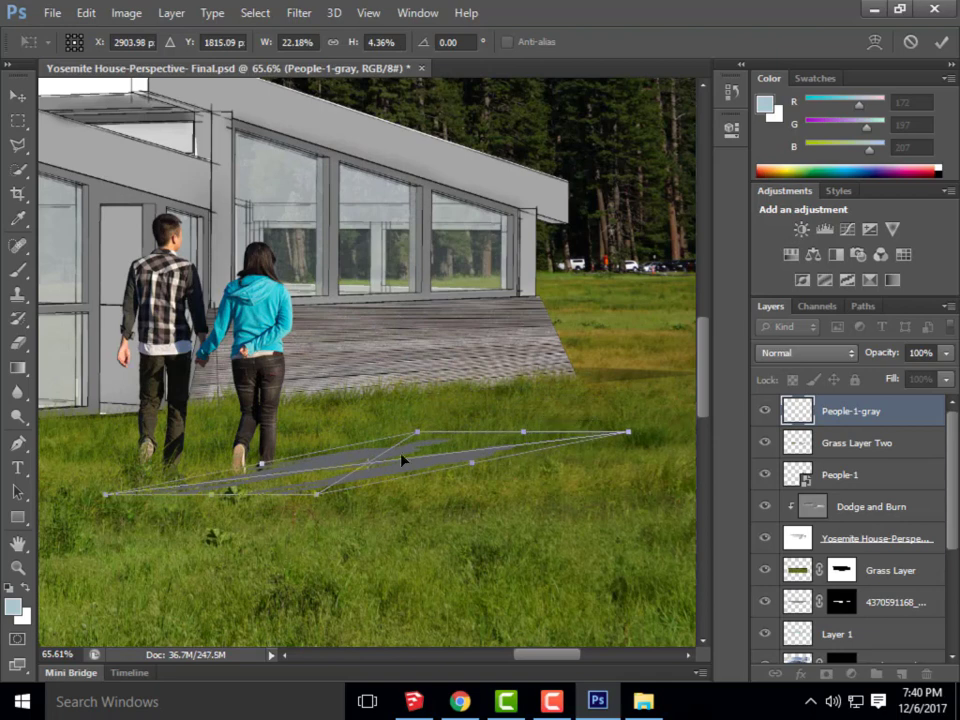
drag(218, 498, 218, 489)
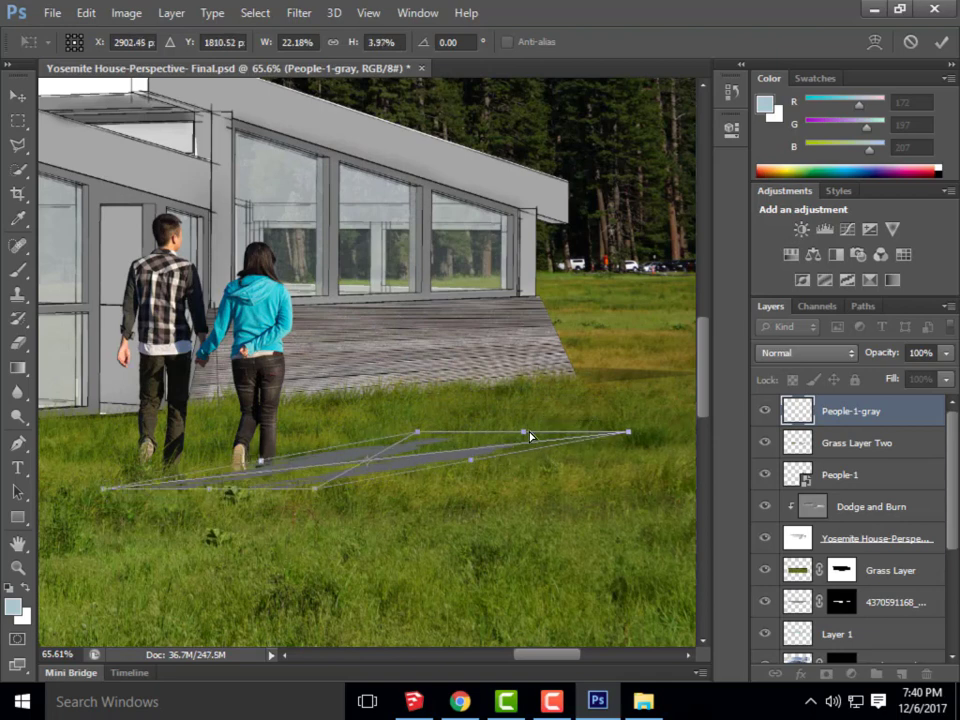
drag(530, 436, 513, 450)
Adjust the shadow's corners to refine its perspective, move it up to meet the couple's feet, and apply the transform
mouse_move(607, 448)
mouse_down()
mouse_move(606, 468)
mouse_move(604, 455)
mouse_up()
drag(403, 450, 412, 430)
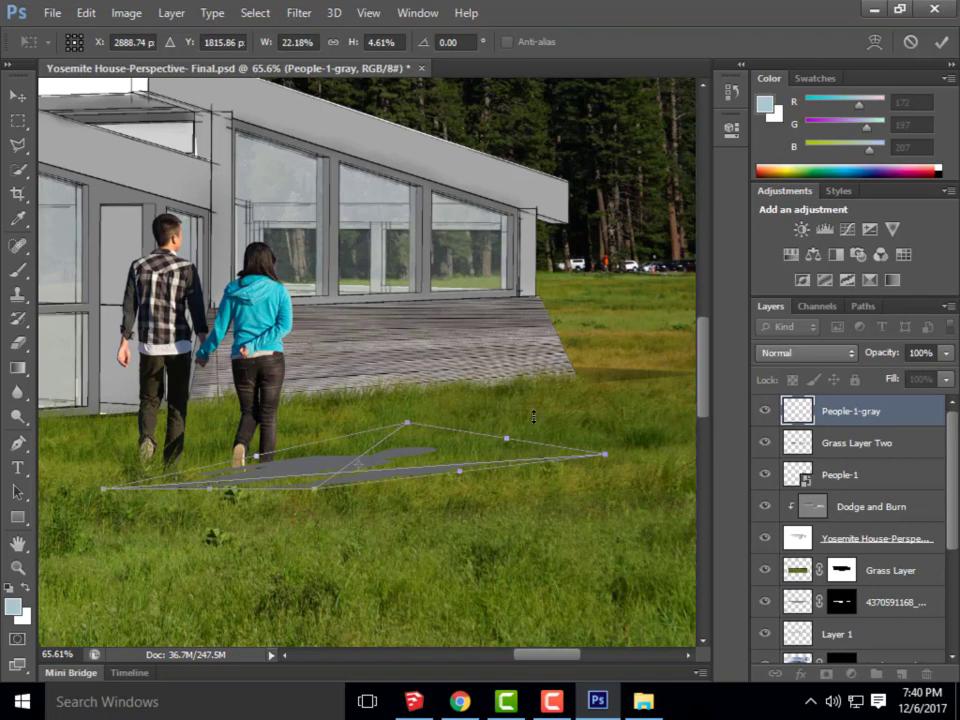
mouse_move(459, 488)
mouse_down()
mouse_move(467, 489)
mouse_move(449, 487)
mouse_up()
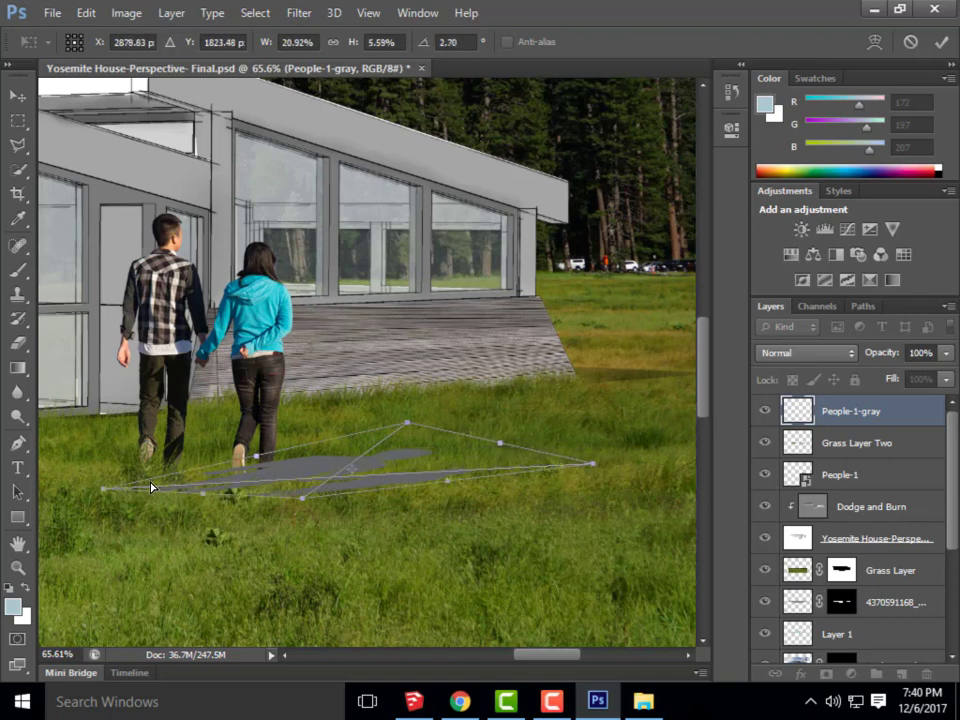
drag(304, 489, 306, 482)
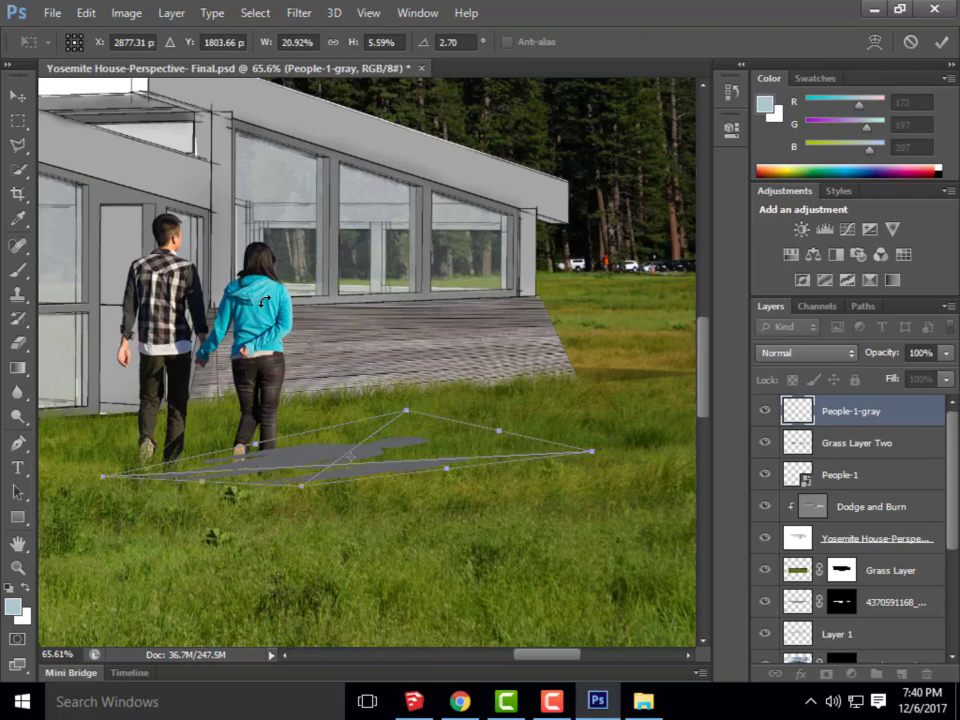
click(18, 92)
key(Return)
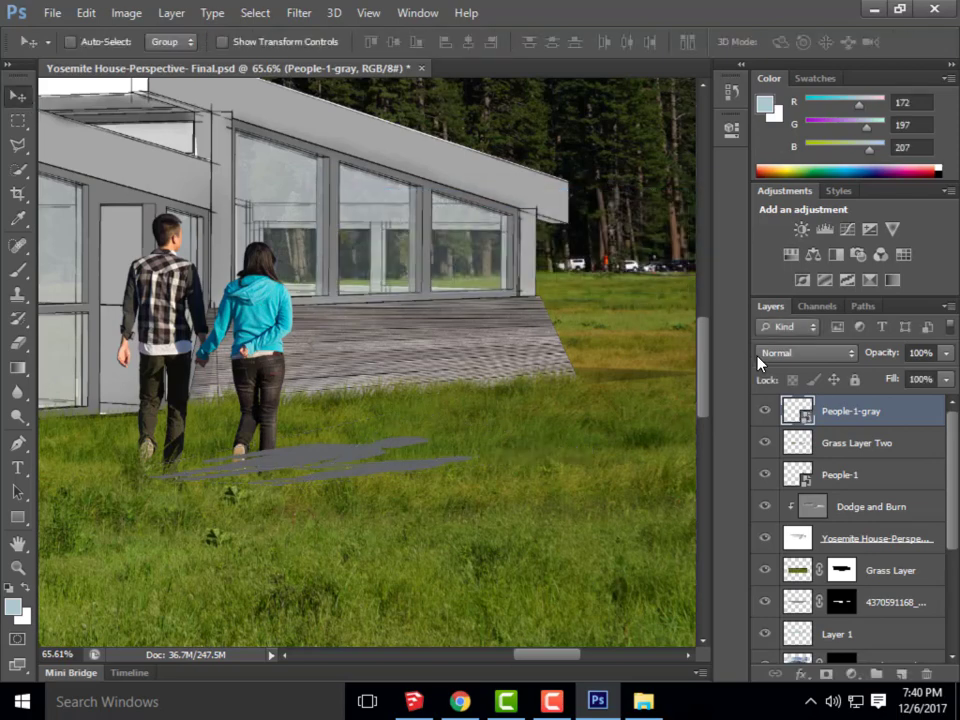
Set the People-1-gray layer's blend mode to Multiply and its opacity to 50%
click(795, 353)
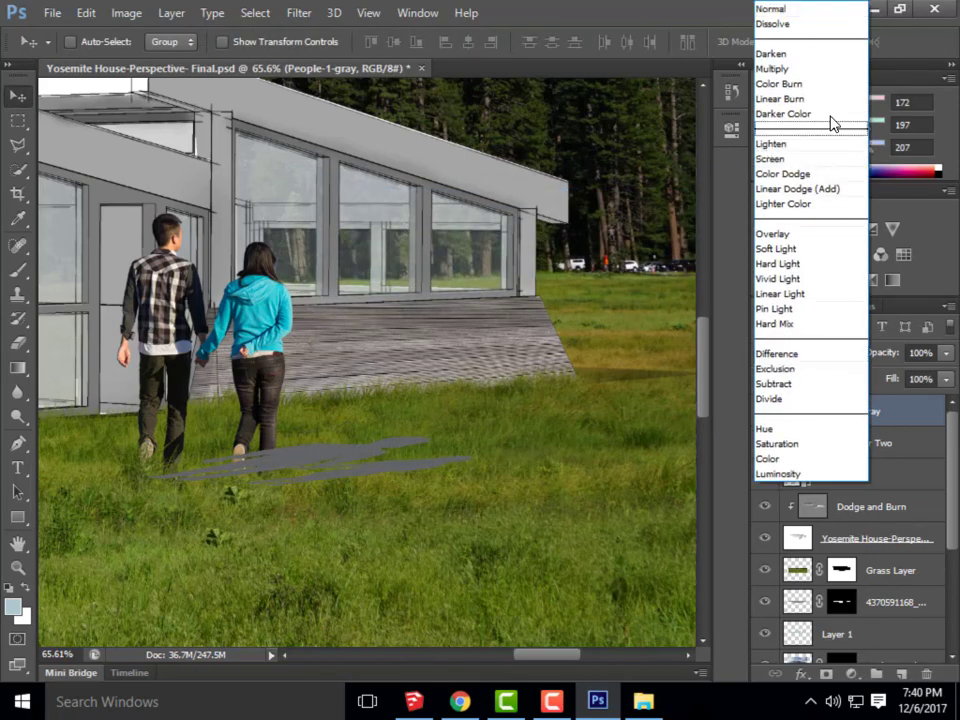
click(798, 69)
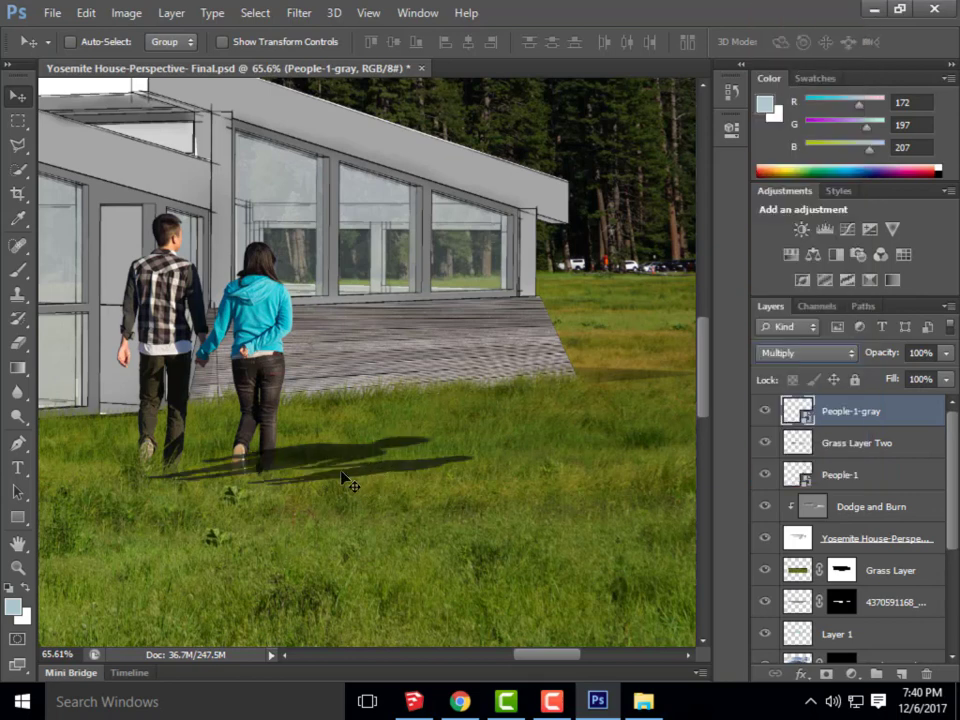
click(921, 353)
text(50)
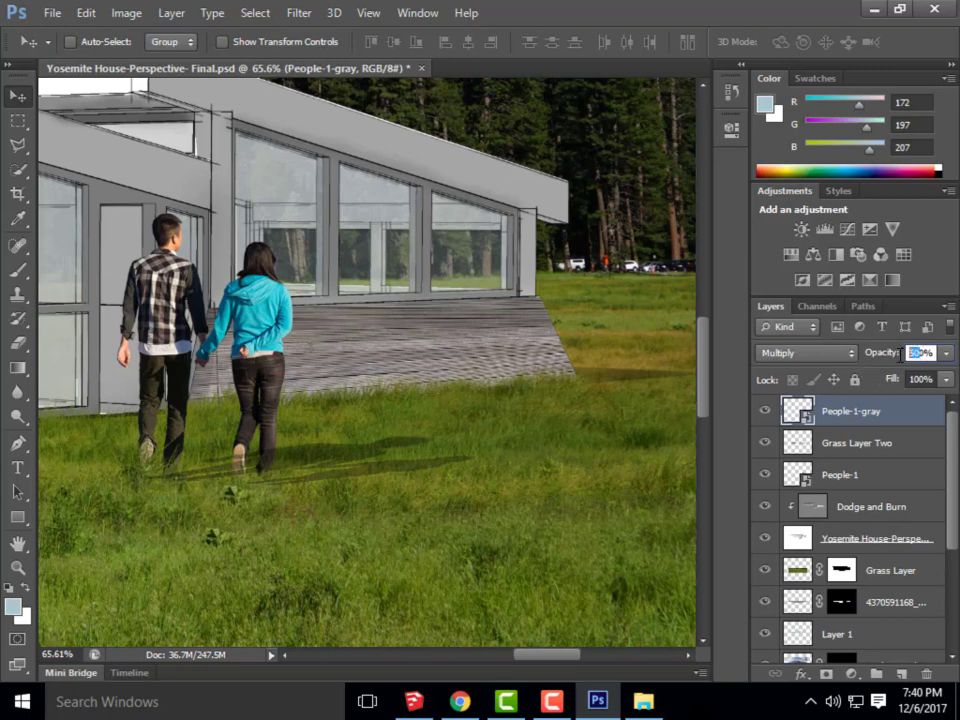
Re-enter 50% as the shadow layer's opacity and move the layer directly below People-1
drag(909, 353, 904, 353)
key(Return)
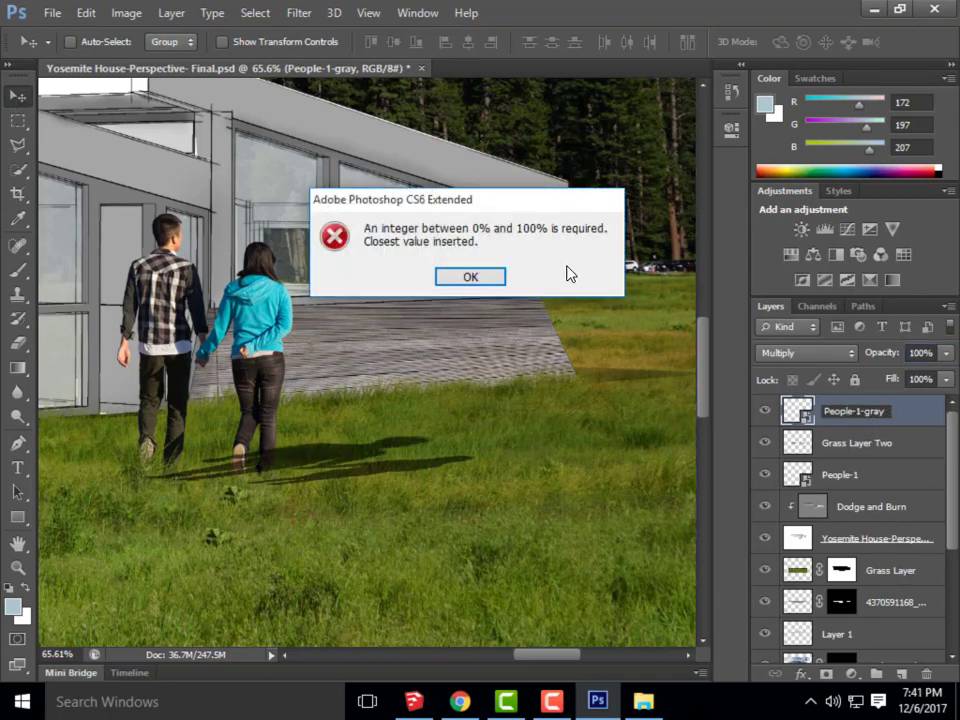
key(Return)
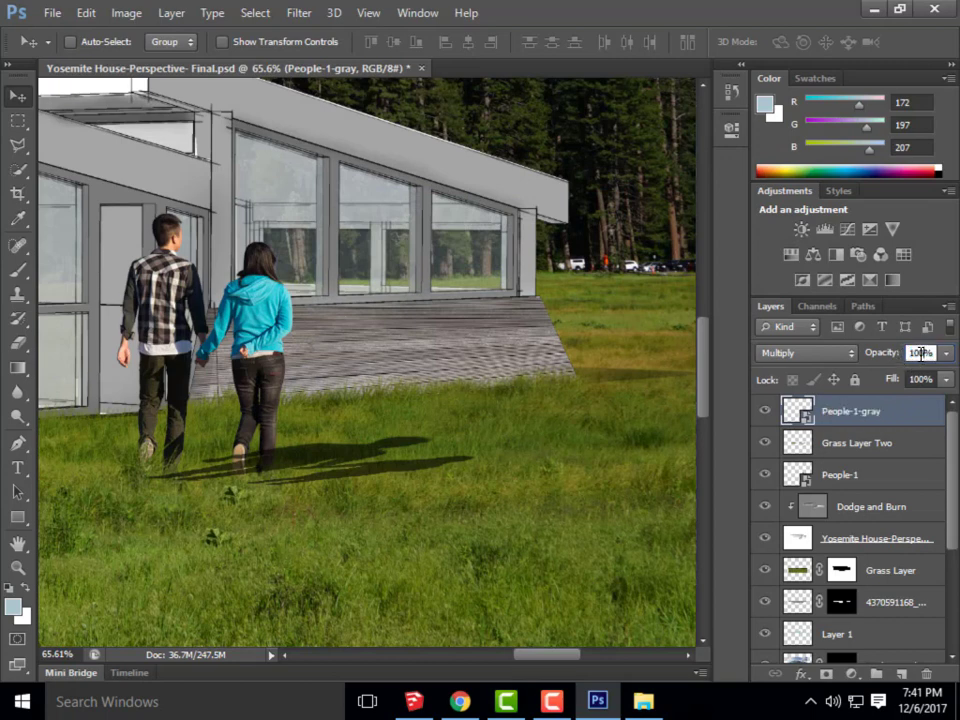
text(50)
key(Return)
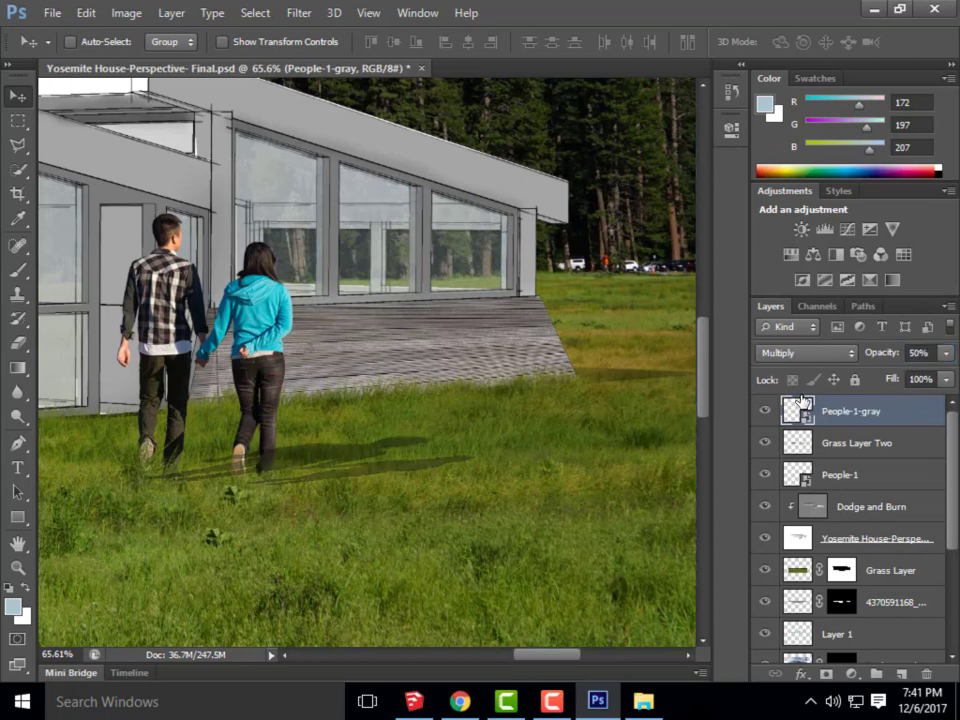
drag(870, 411, 868, 487)
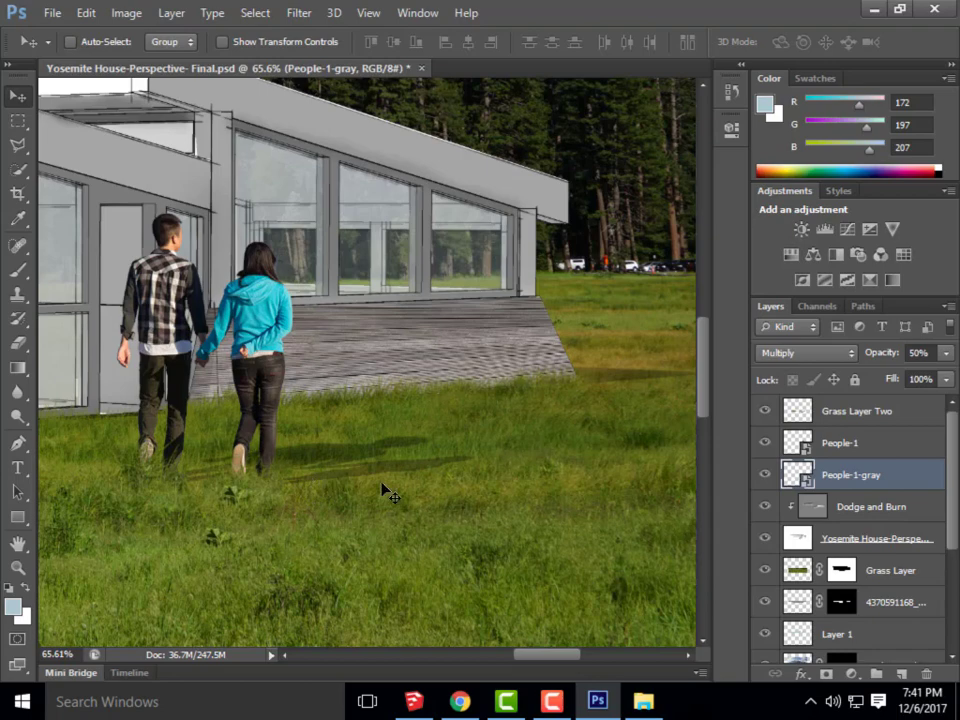
Examine how the couple's shadow falls on the grass and compare it with the shadow beside the house
scroll(400, 483, down, 2)
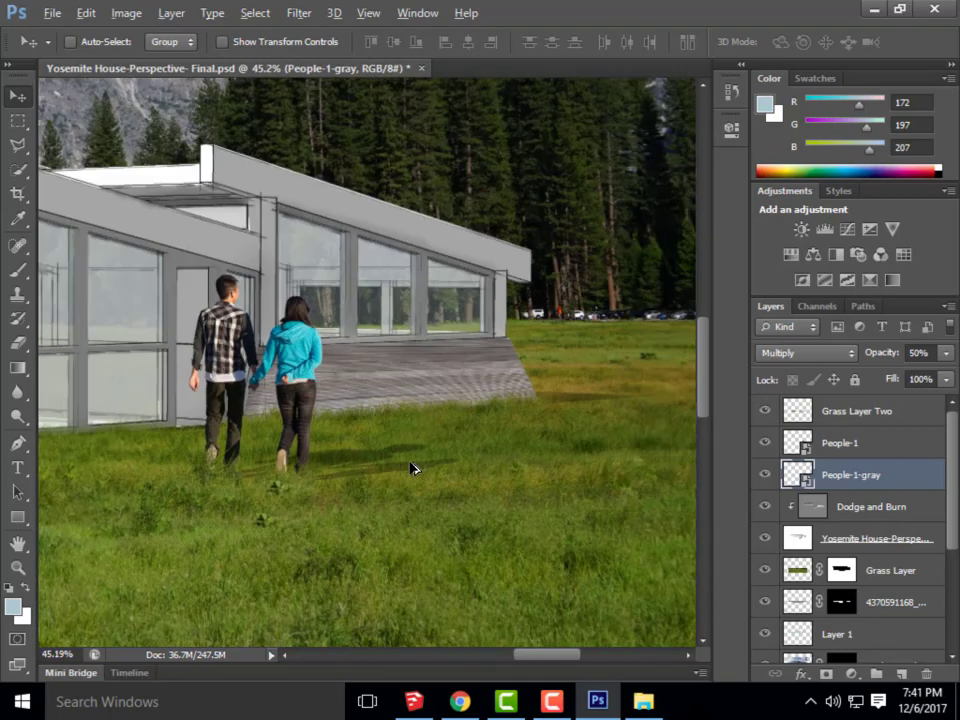
scroll(415, 481, up, 2)
scroll(418, 481, up, 1)
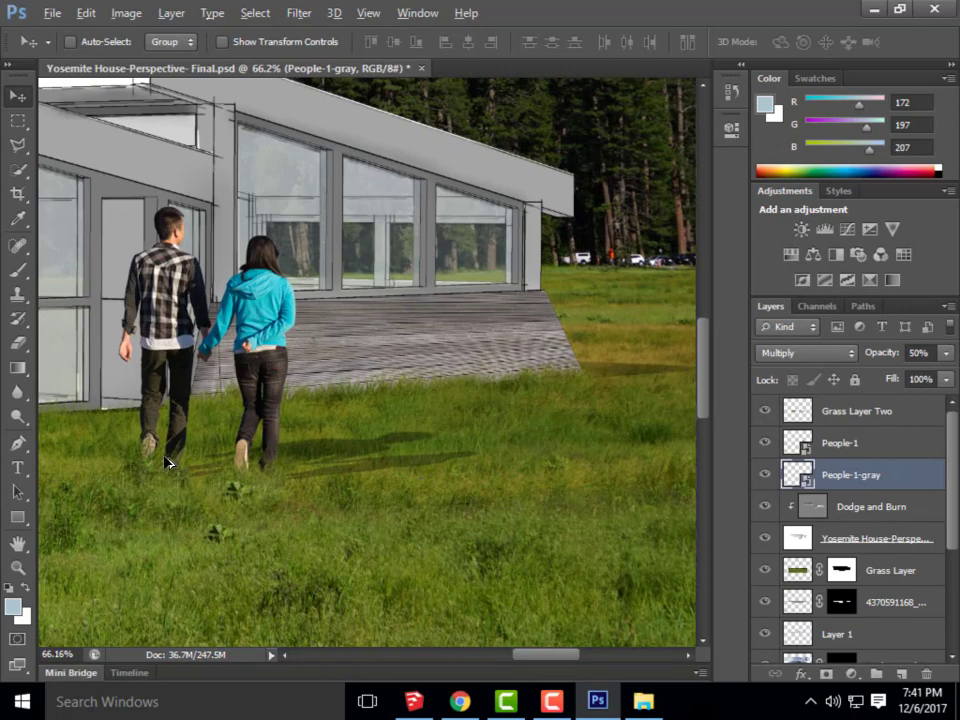
scroll(440, 424, down, 3)
scroll(454, 422, up, 3)
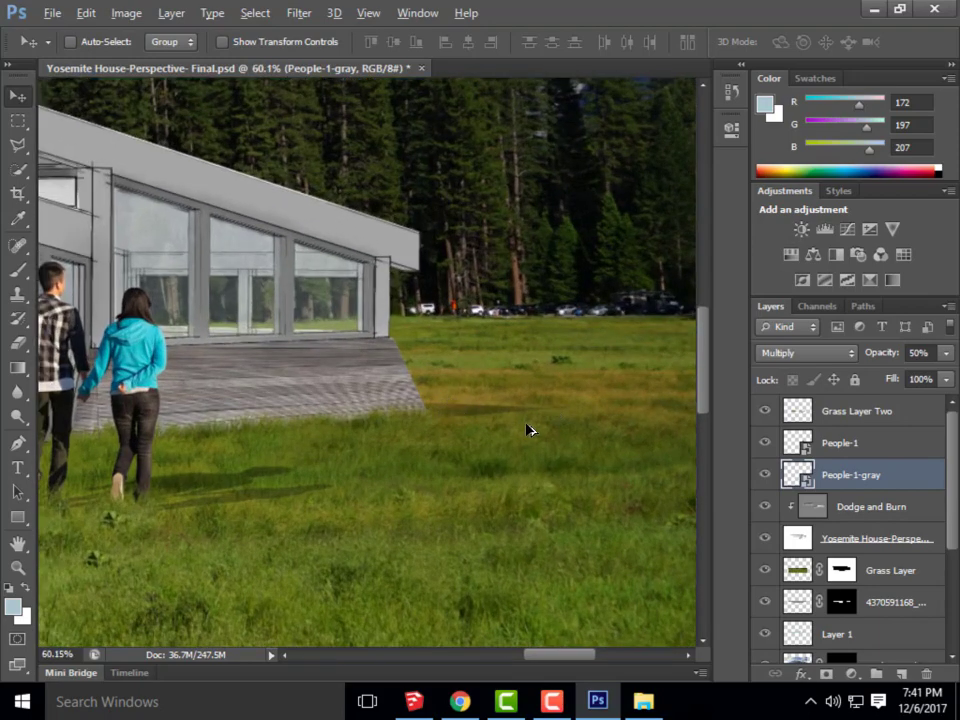
scroll(529, 431, down, 3)
scroll(495, 437, down, 4)
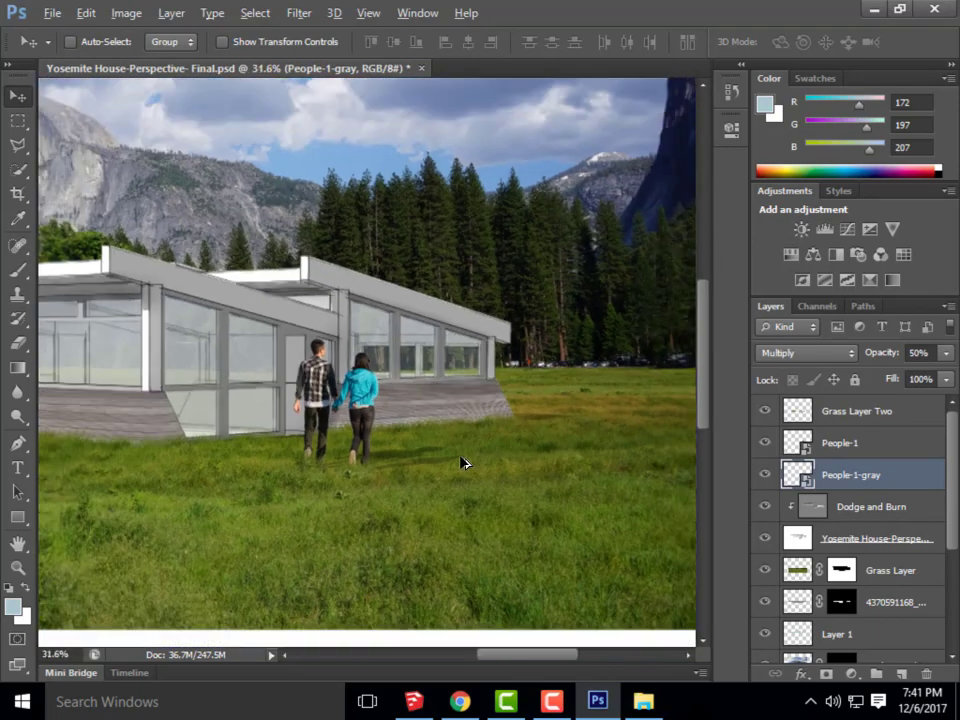
scroll(592, 467, up, 5)
scroll(592, 467, up, 1)
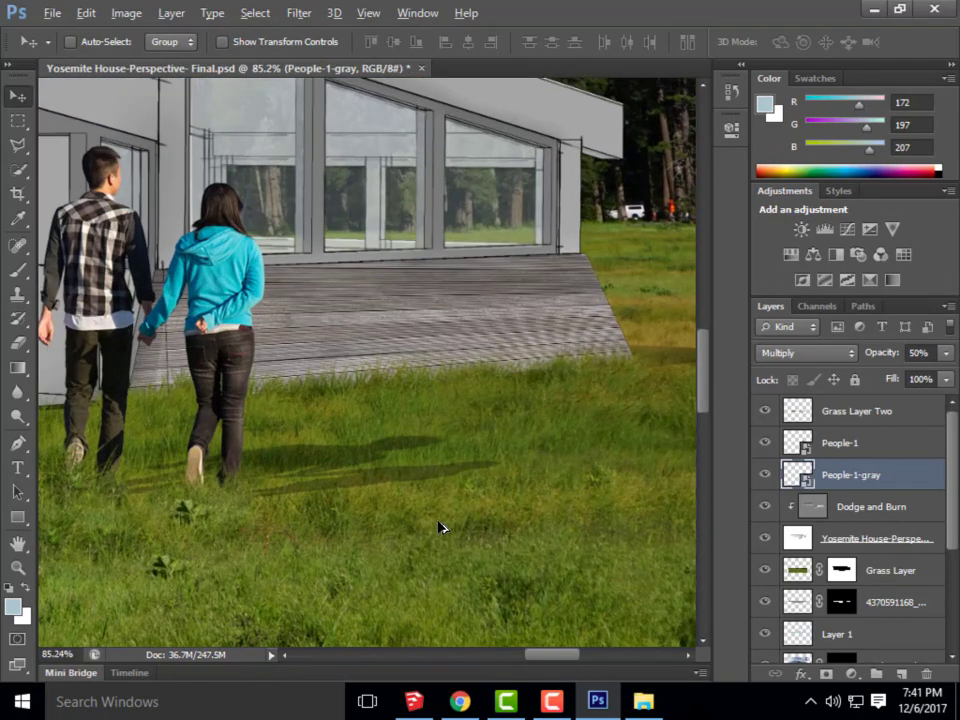
scroll(369, 486, down, 1)
scroll(420, 459, up, 2)
key(alt)
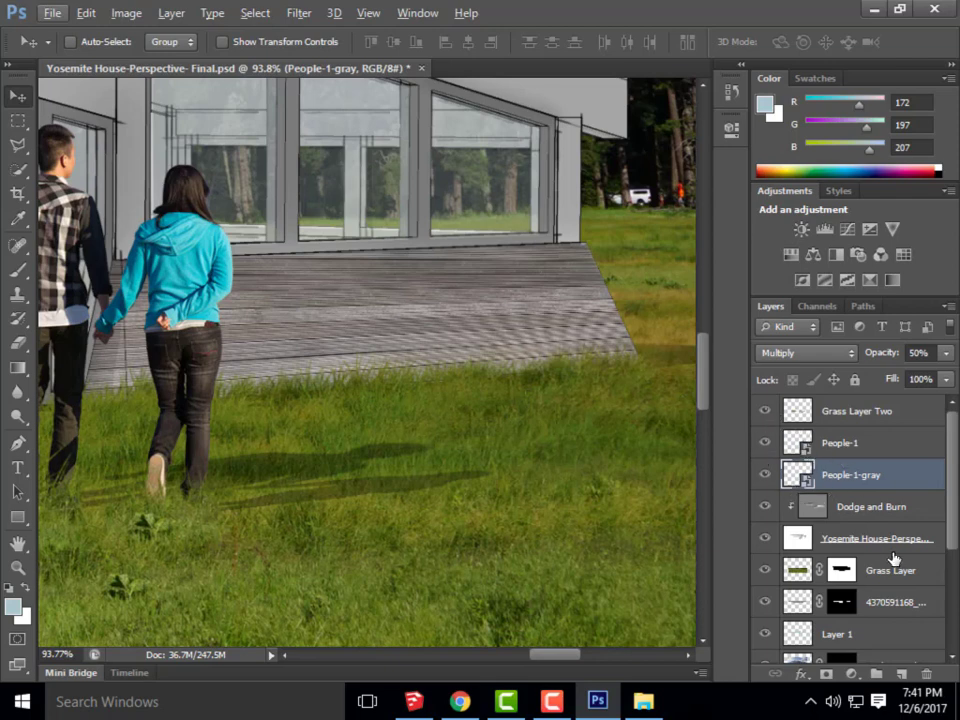
Hide every layer except People-1-gray so the couple's shadow stands alone on transparency
click(765, 411)
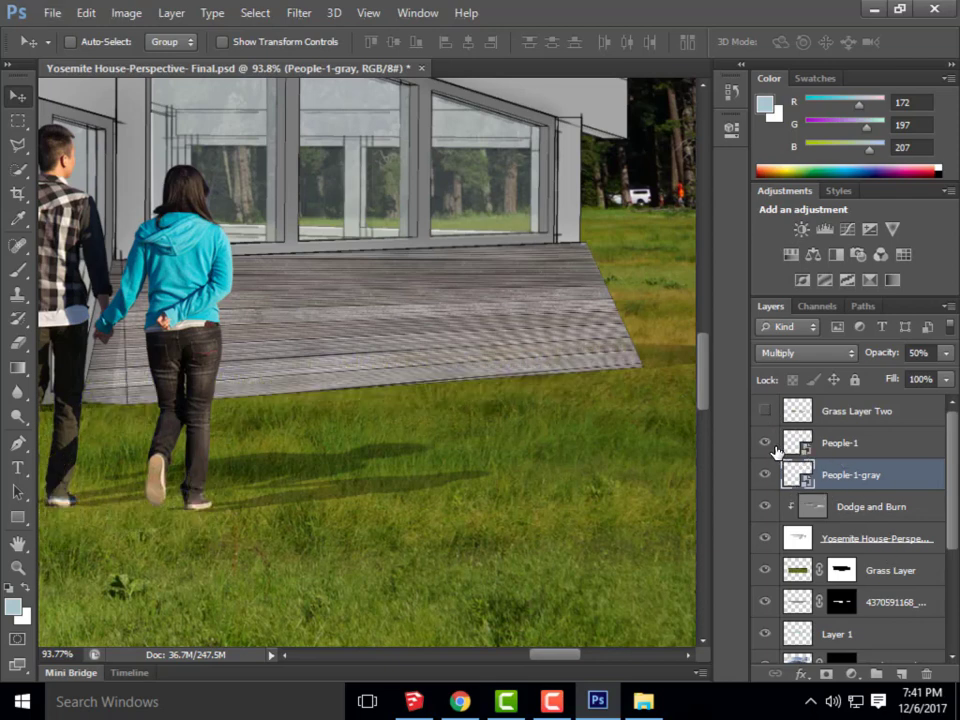
click(766, 443)
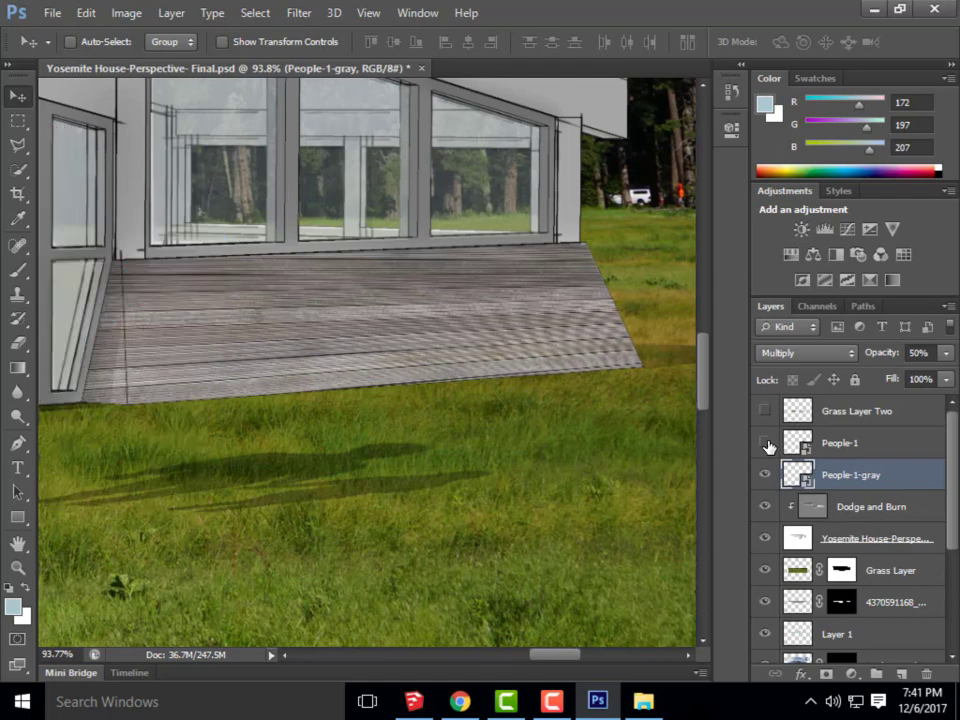
click(765, 507)
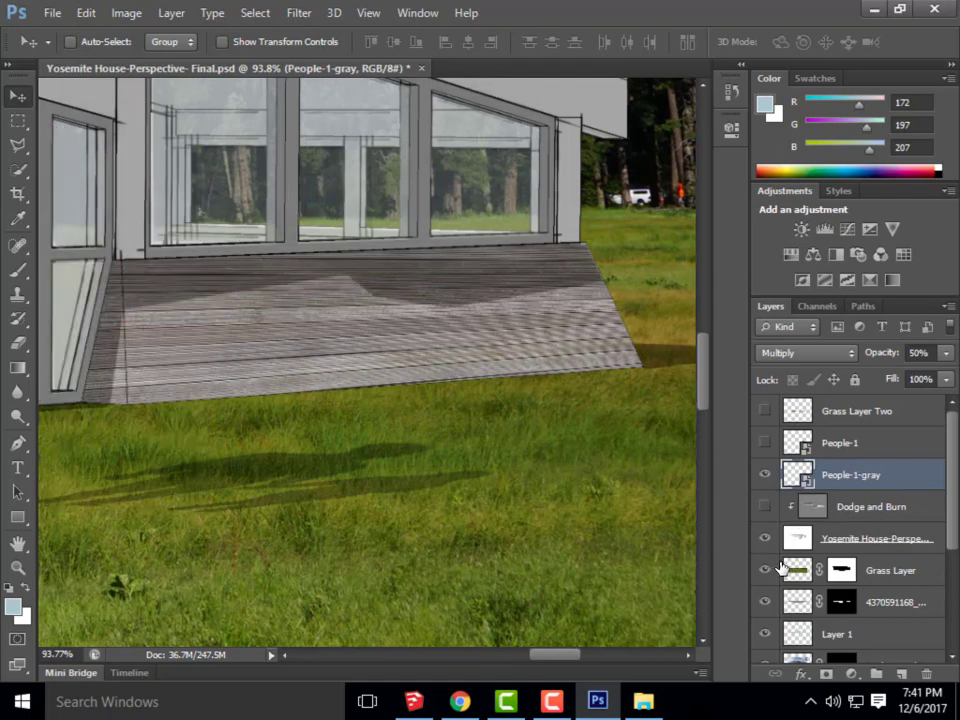
drag(765, 538, 765, 602)
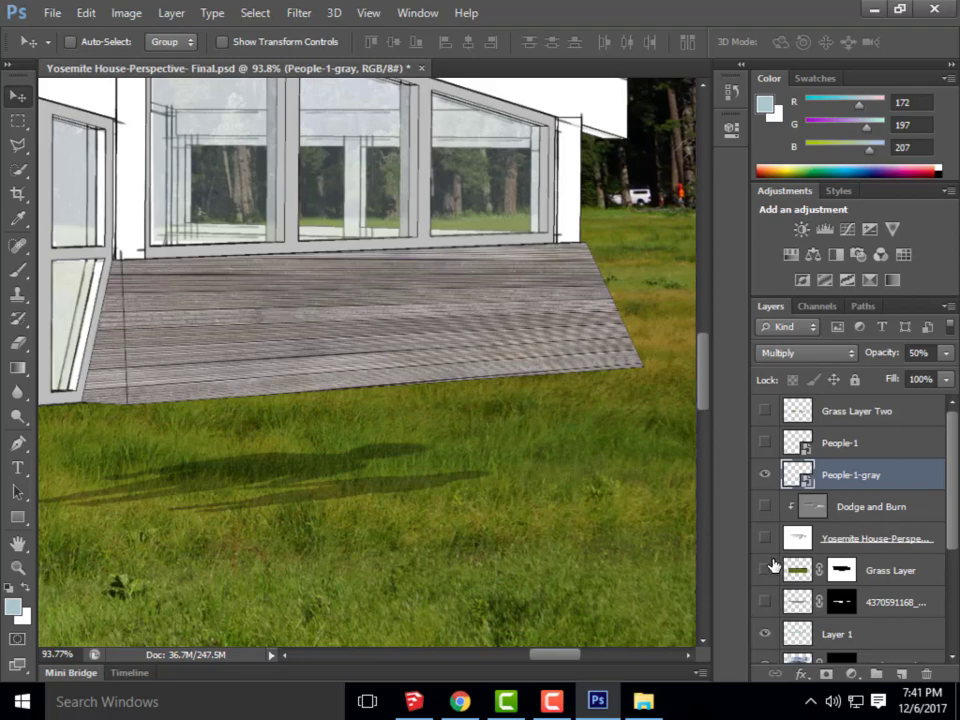
scroll(550, 218, down, 3)
scroll(810, 530, down, 5)
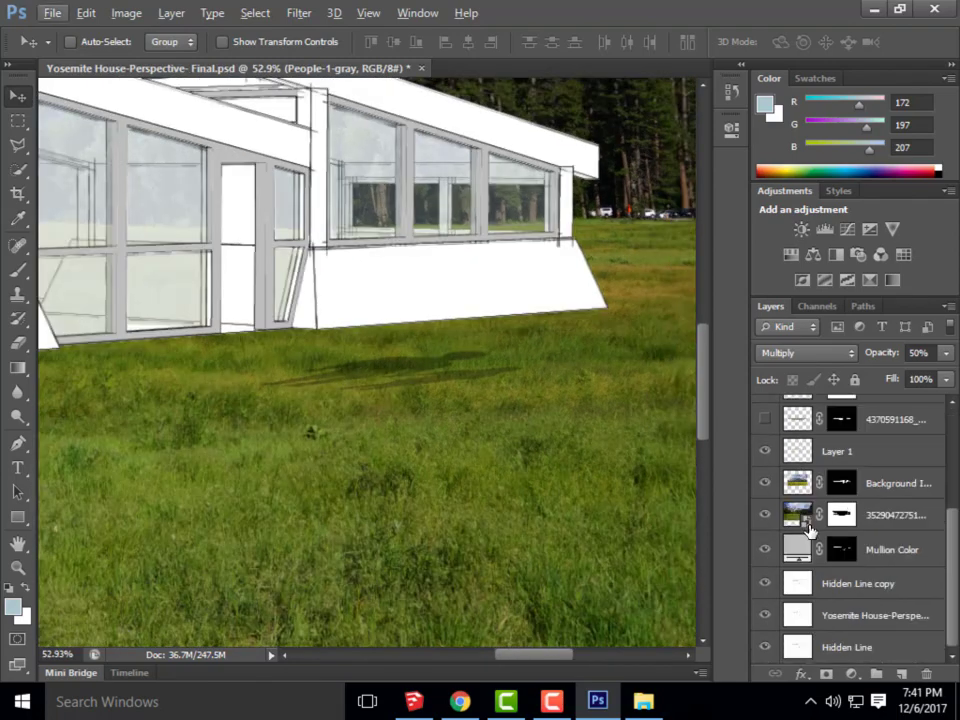
drag(768, 452, 767, 647)
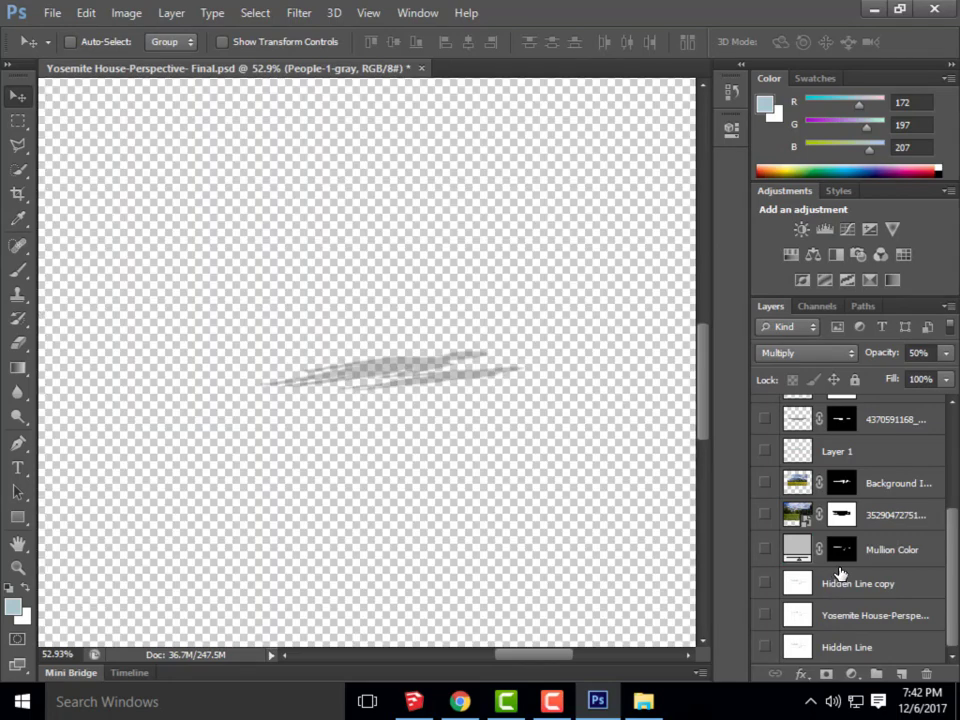
Show the Hidden Line layer behind the couple's shadow and examine the shadow against the line drawing
click(765, 647)
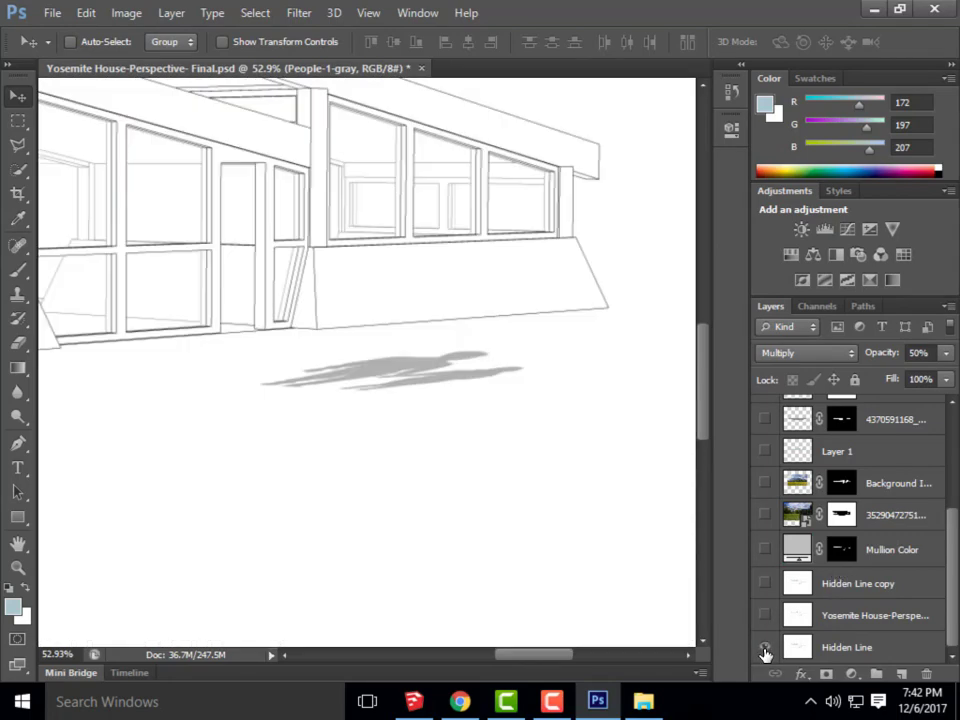
scroll(575, 575, up, 2)
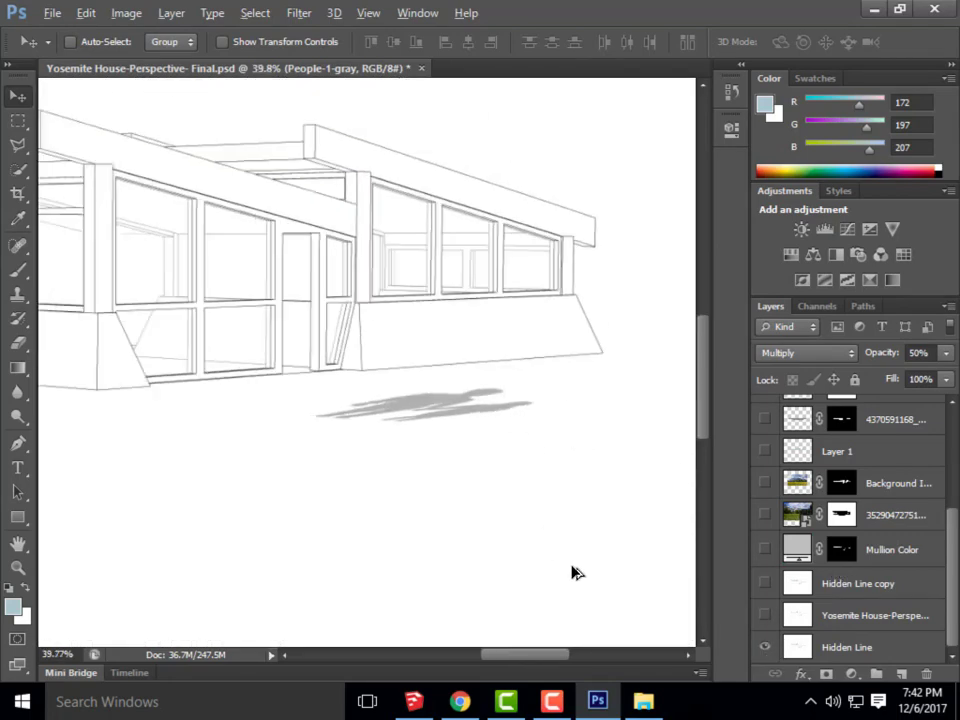
scroll(472, 355, up, 3)
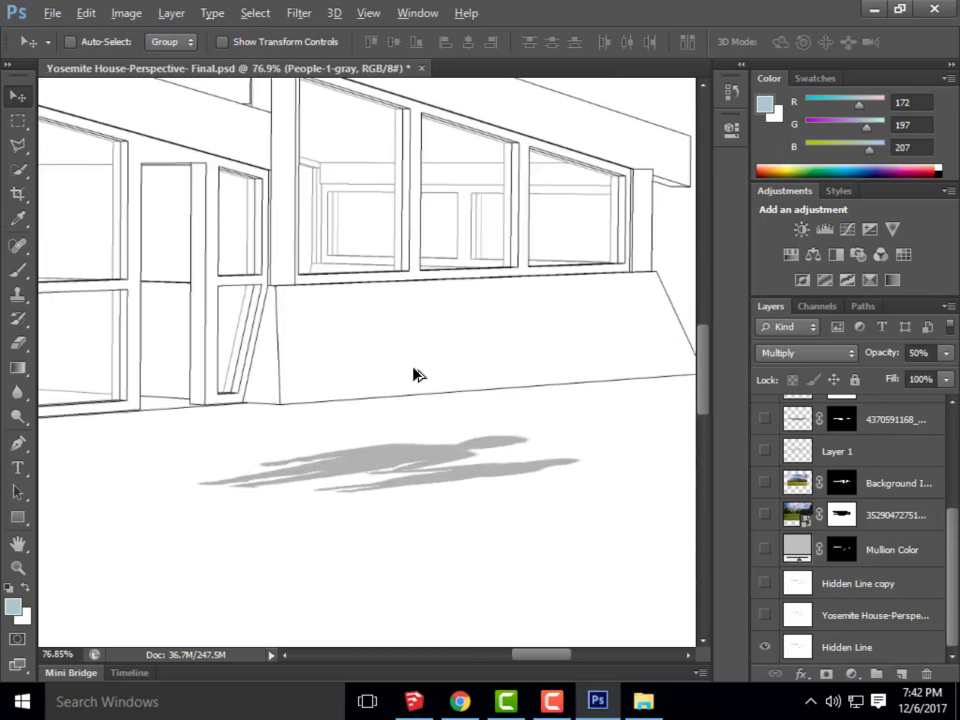
scroll(889, 476, up, 3)
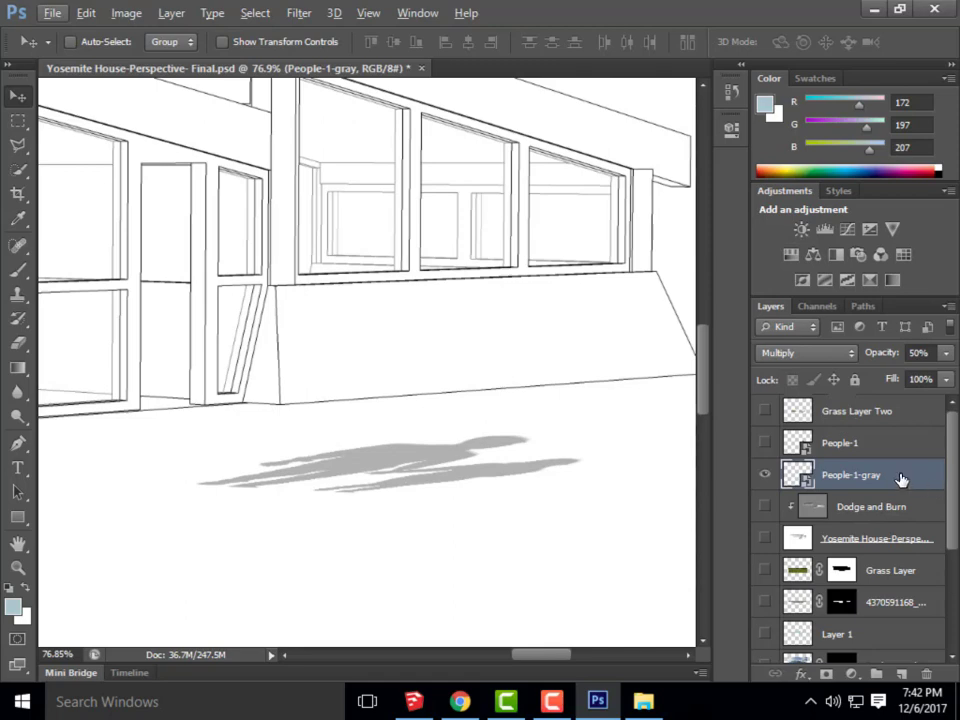
click(763, 474)
scroll(905, 542, down, 3)
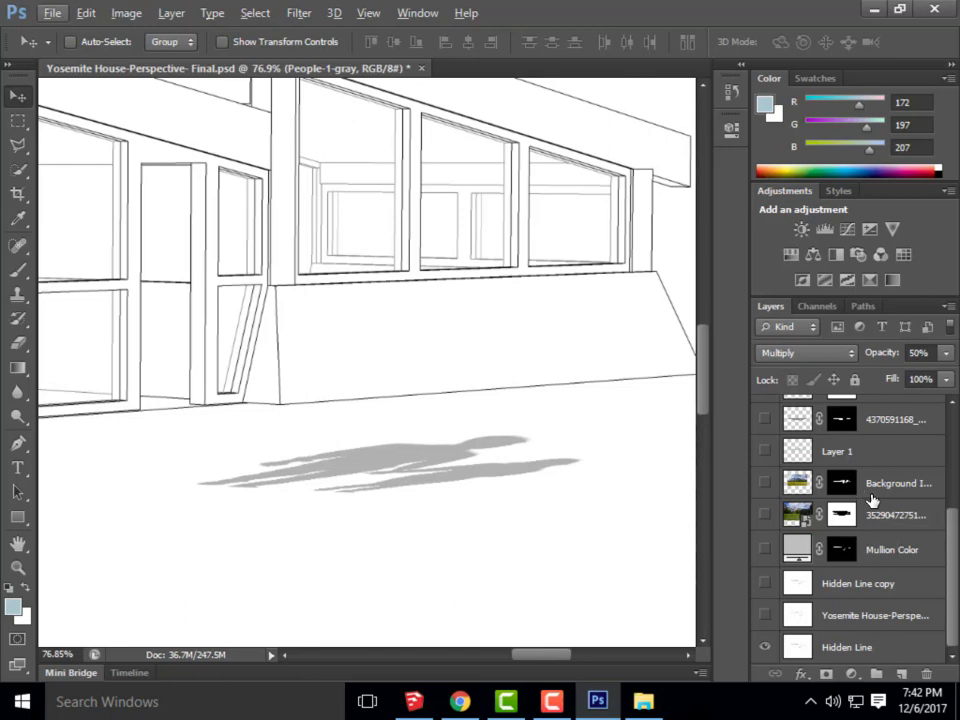
click(864, 647)
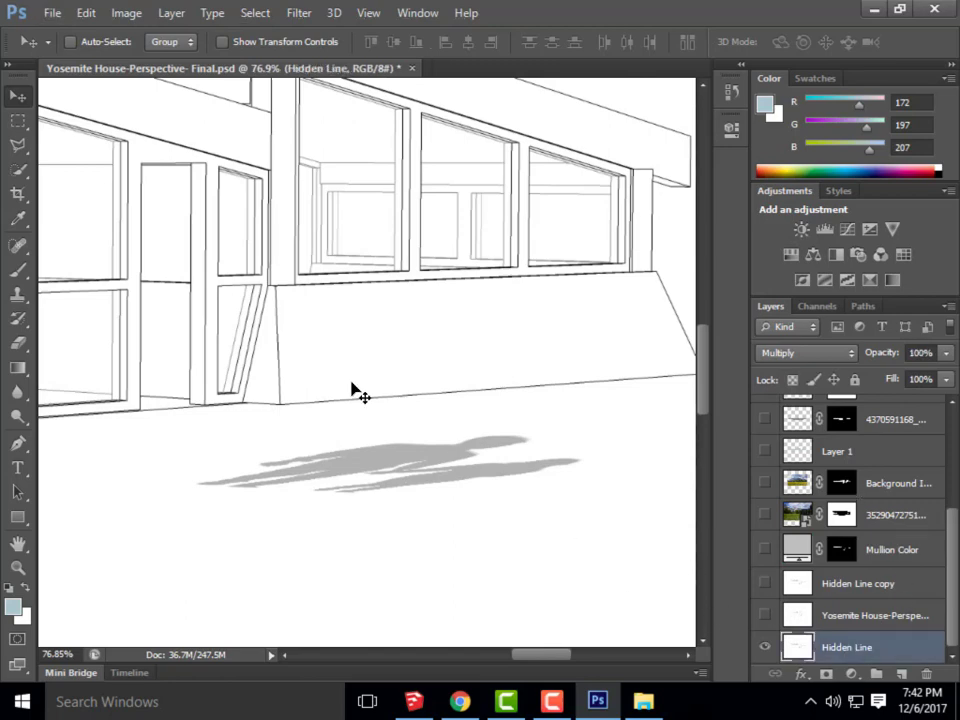
click(17, 120)
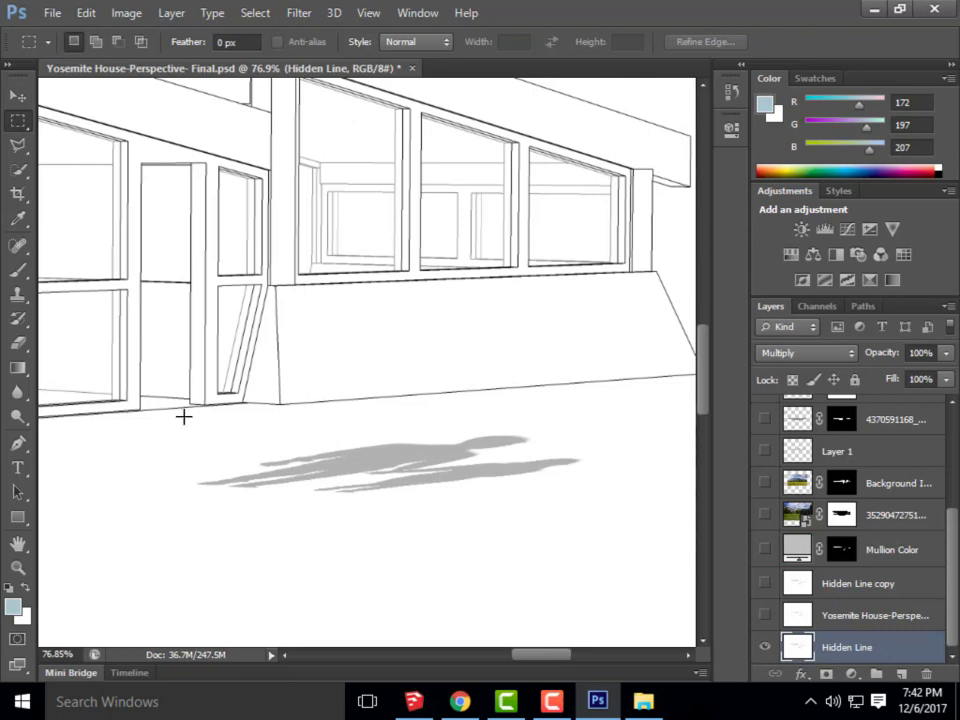
drag(182, 411, 605, 507)
key(ctrl+d)
scroll(870, 516, up, 3)
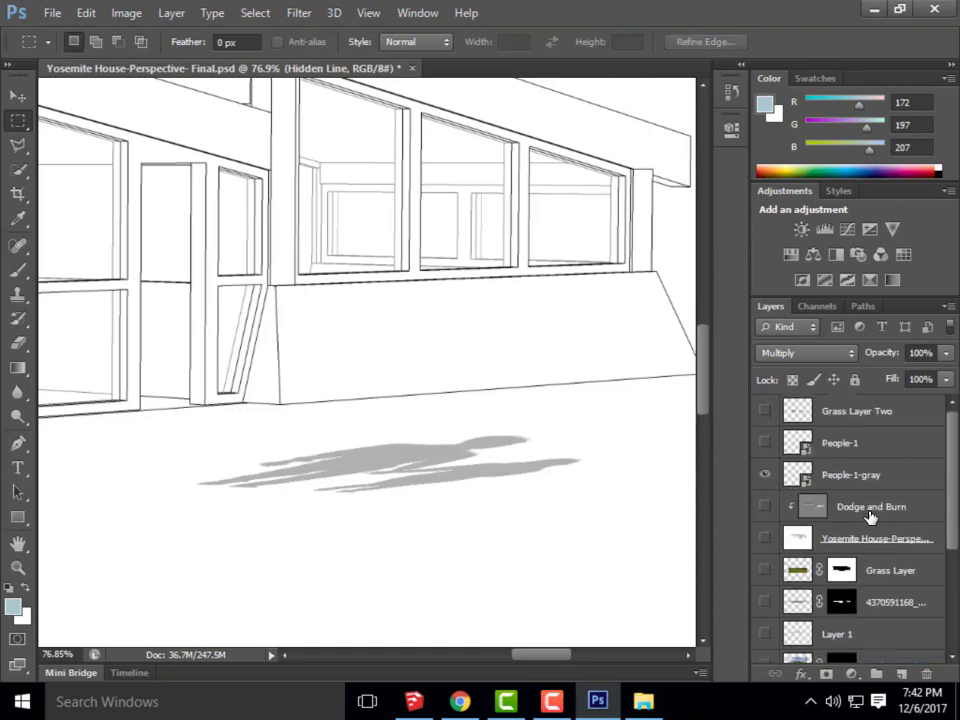
Select the People-1-gray layer, marquee a wide rectangle just below the shadow, and hide the Hidden Line layer
click(866, 474)
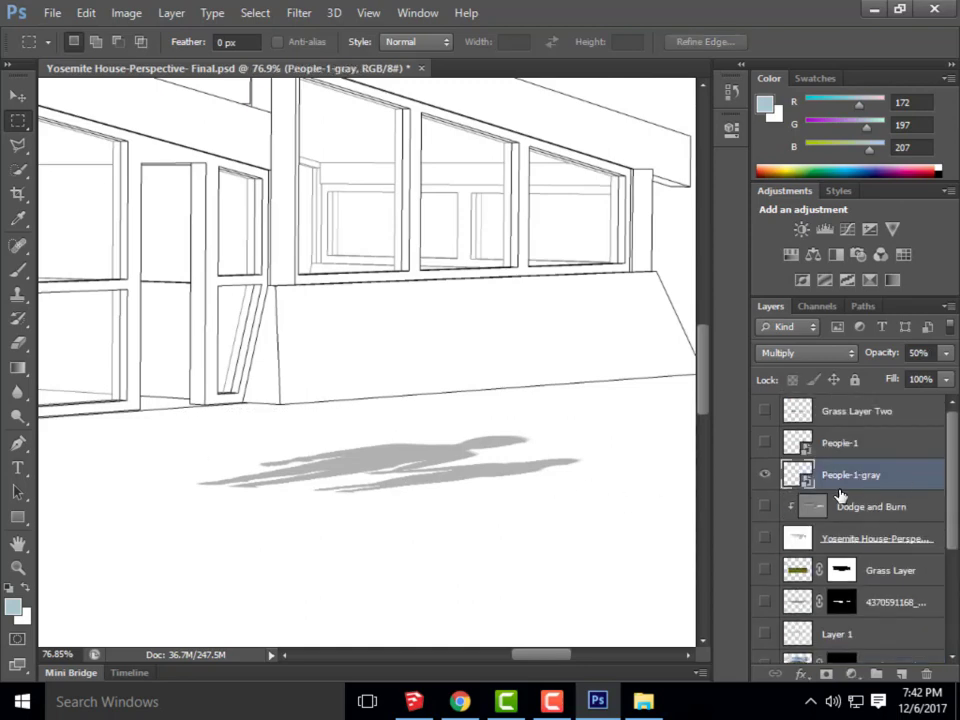
key(alt)
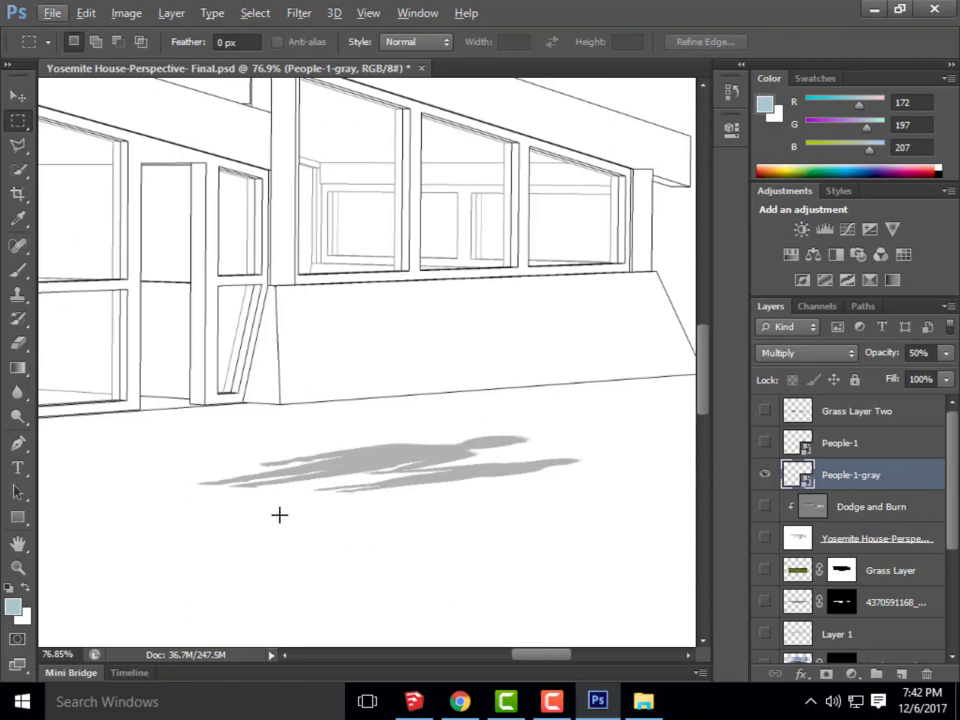
drag(209, 528, 597, 611)
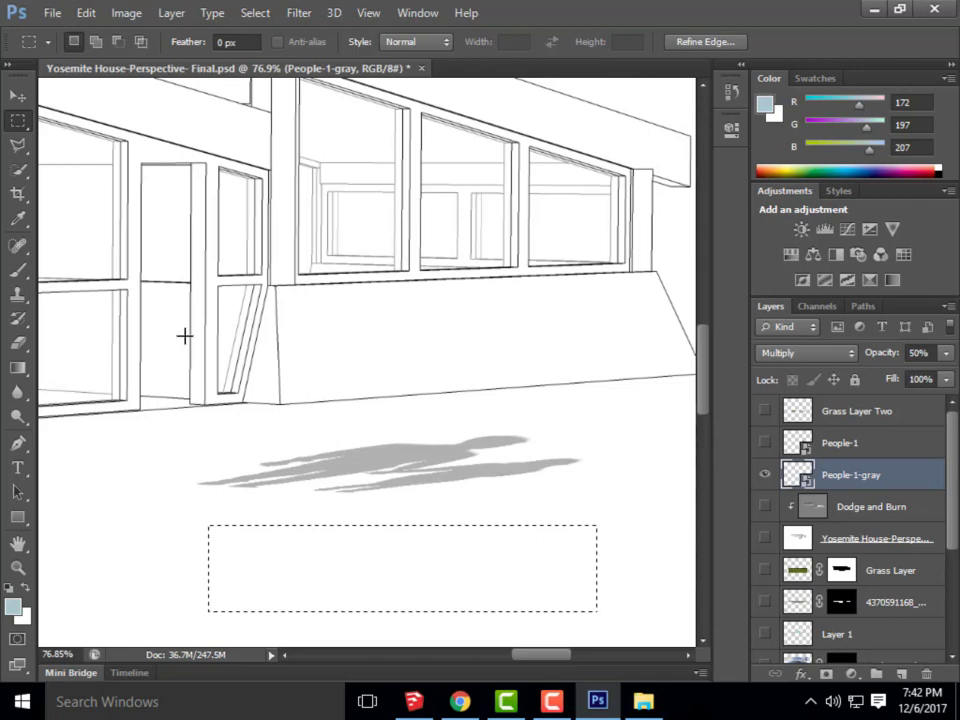
click(85, 13)
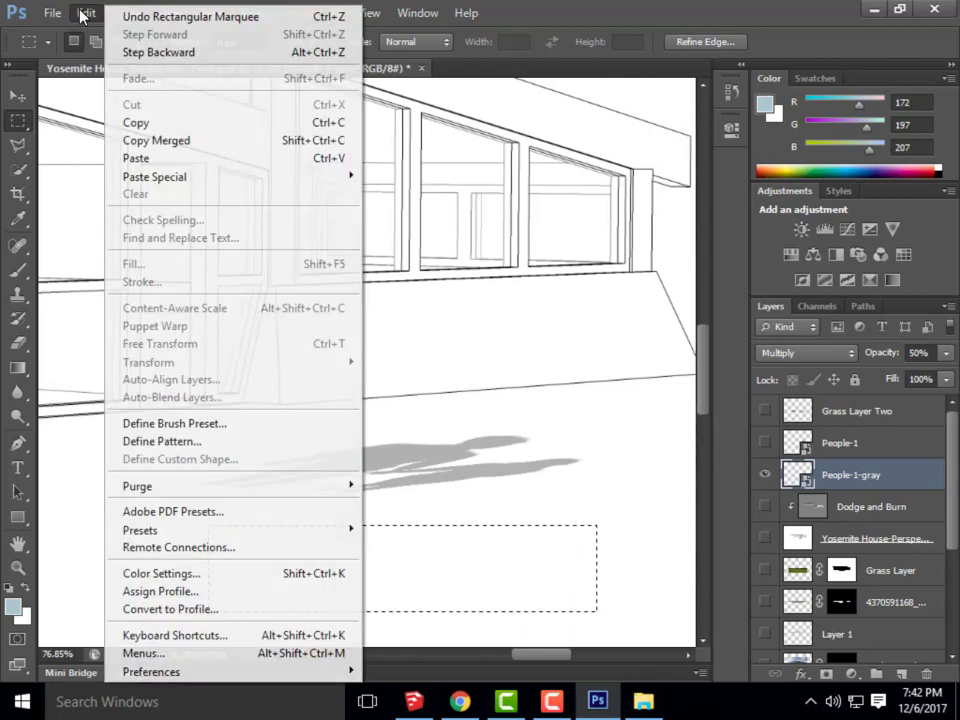
click(920, 585)
scroll(900, 580, down, 5)
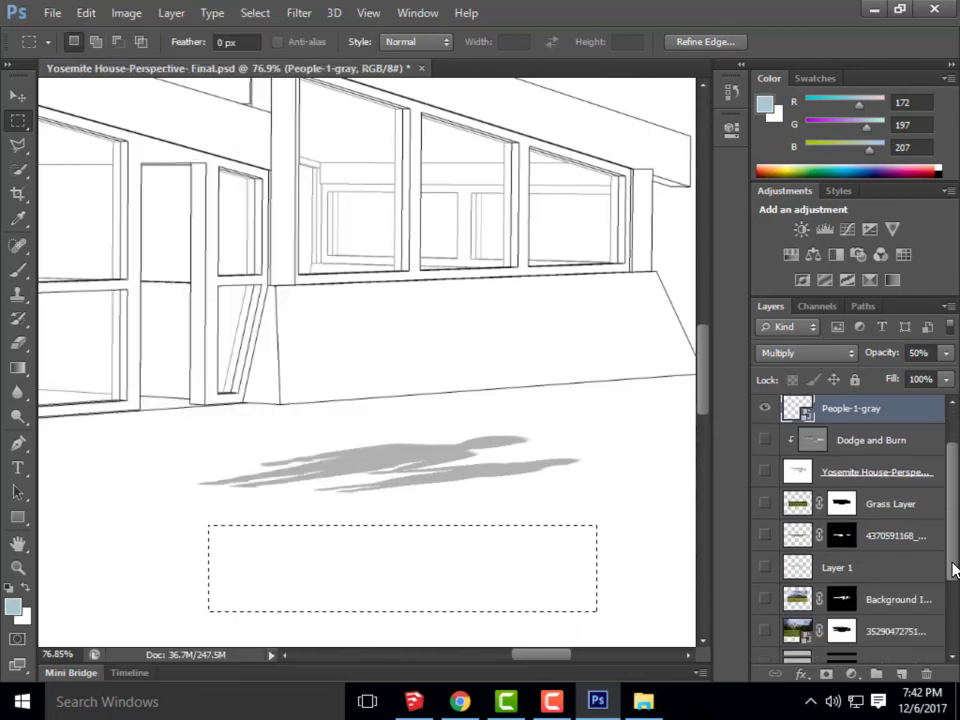
click(765, 648)
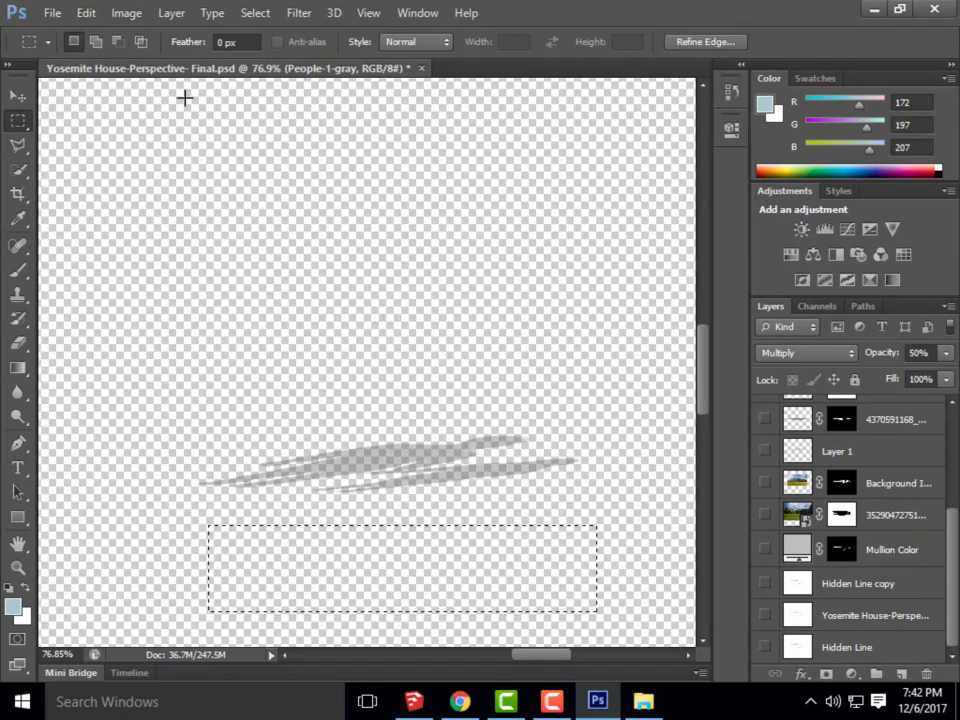
Choose the Brush tool and rasterize the People-1-gray smart object layer so it can be painted on
click(76, 14)
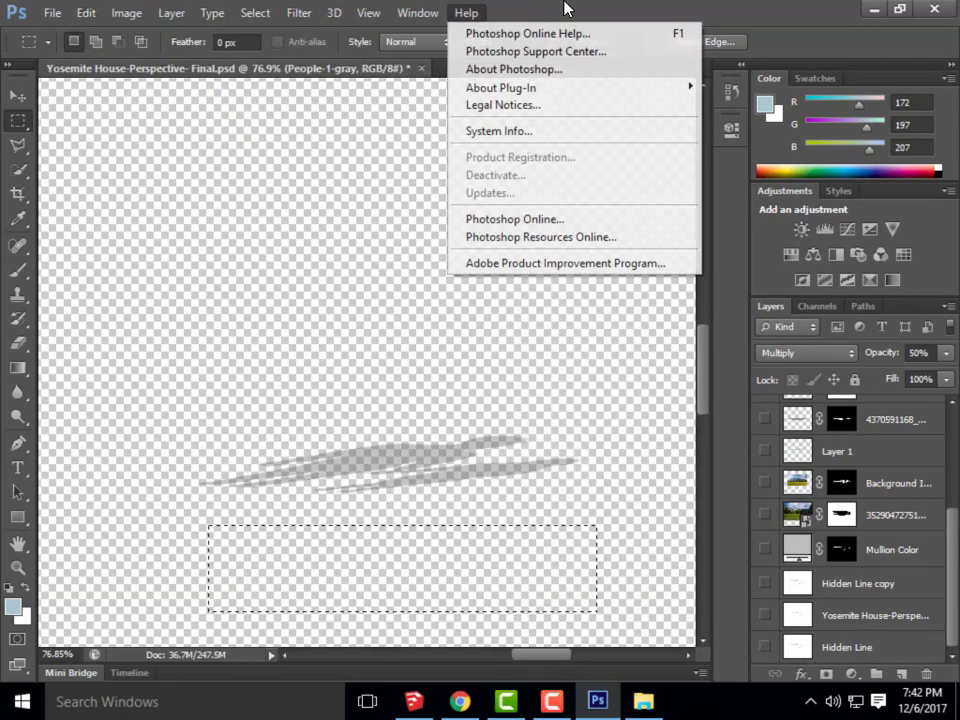
click(568, 11)
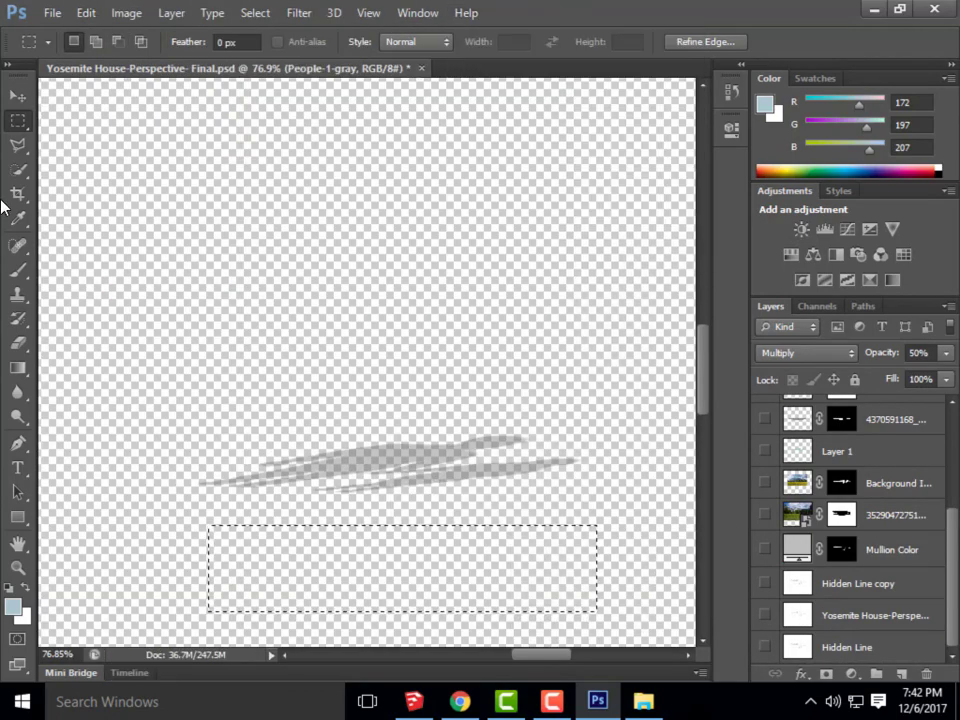
click(18, 270)
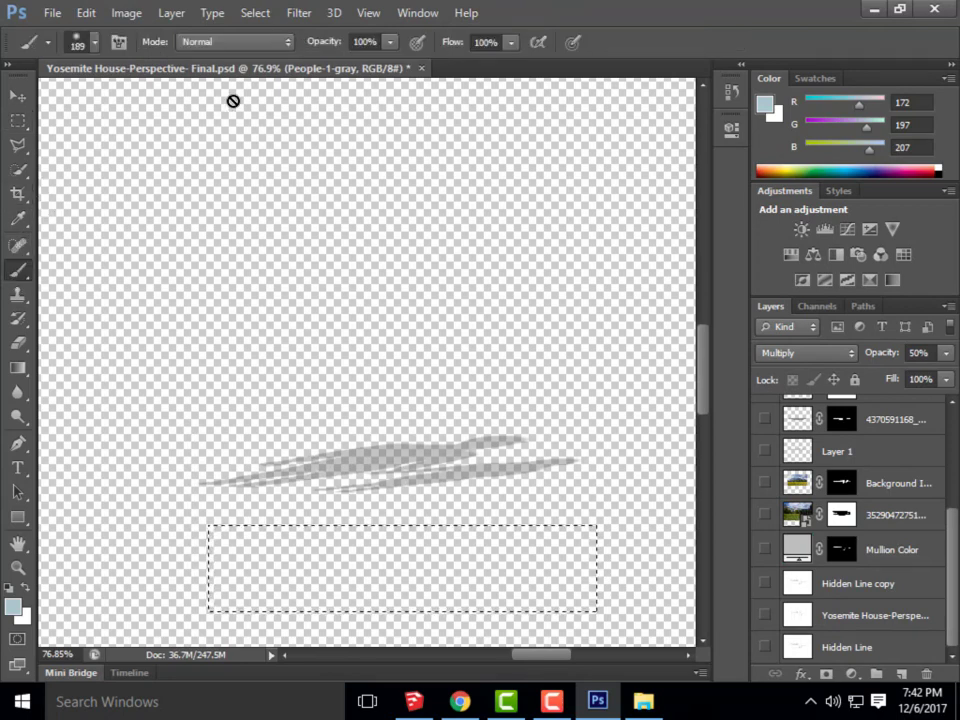
scroll(830, 512, up, 3)
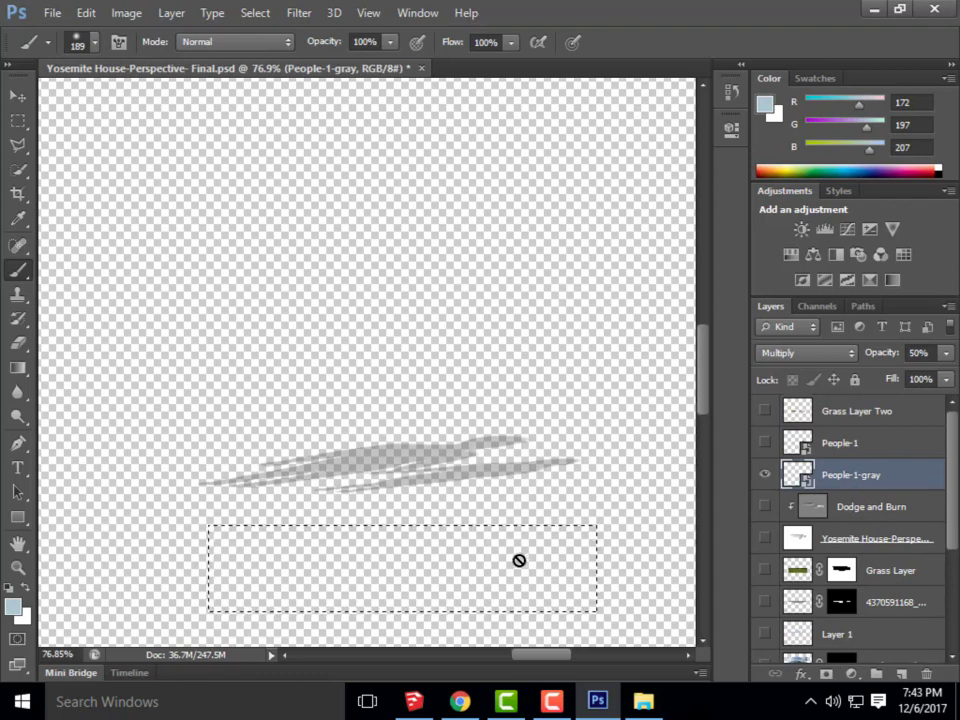
right_click(832, 478)
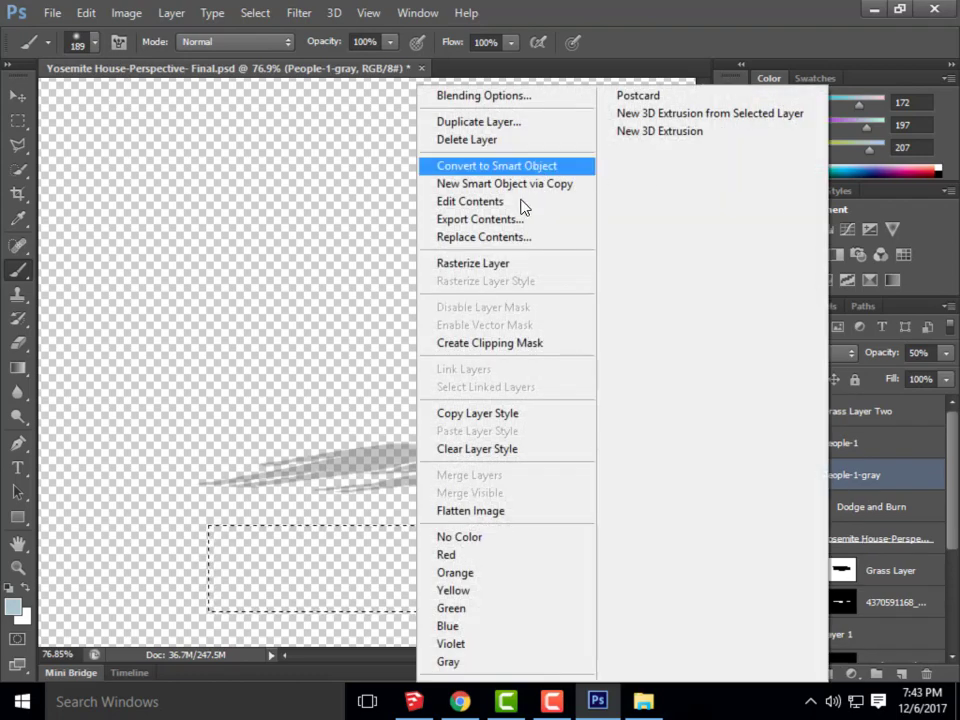
click(490, 264)
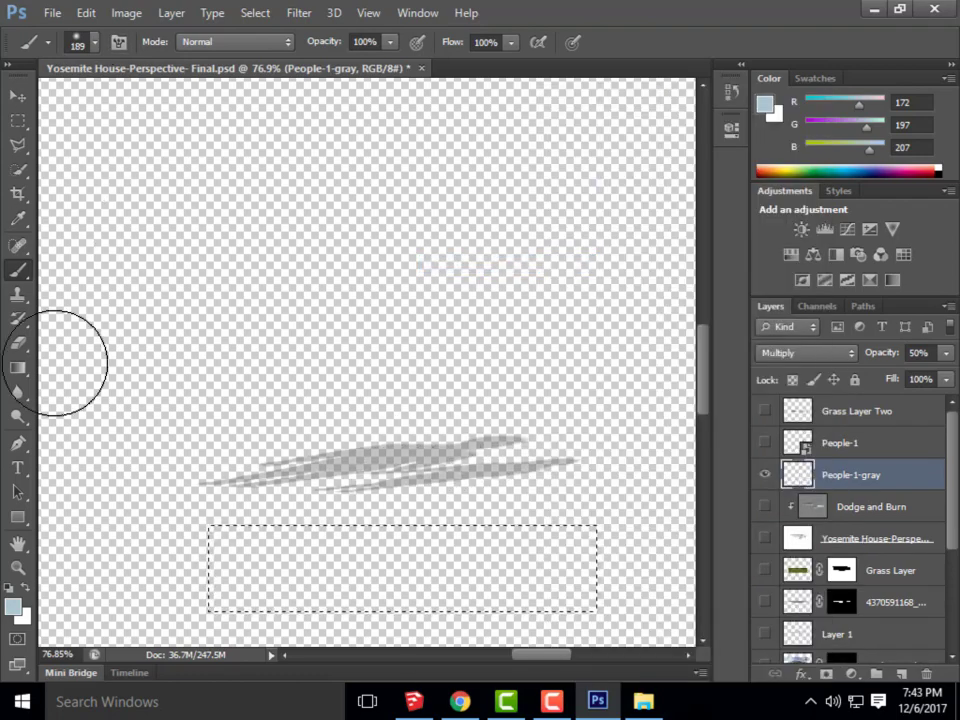
Set the foreground colour to pure white (ffffff)
click(12, 606)
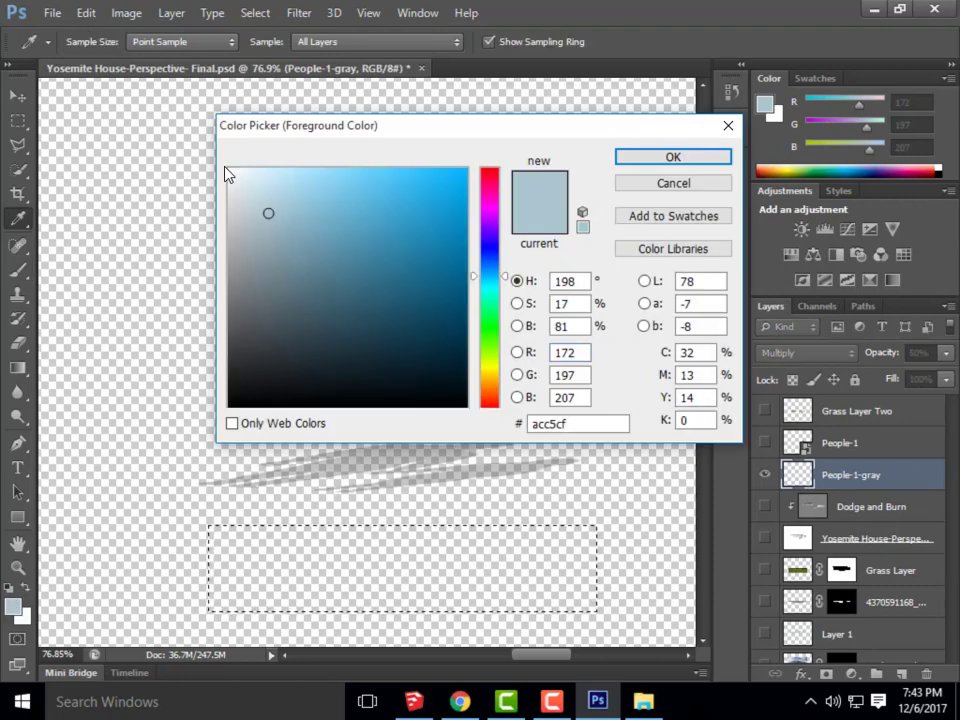
mouse_move(230, 172)
mouse_down()
mouse_move(244, 178)
mouse_move(222, 158)
mouse_up()
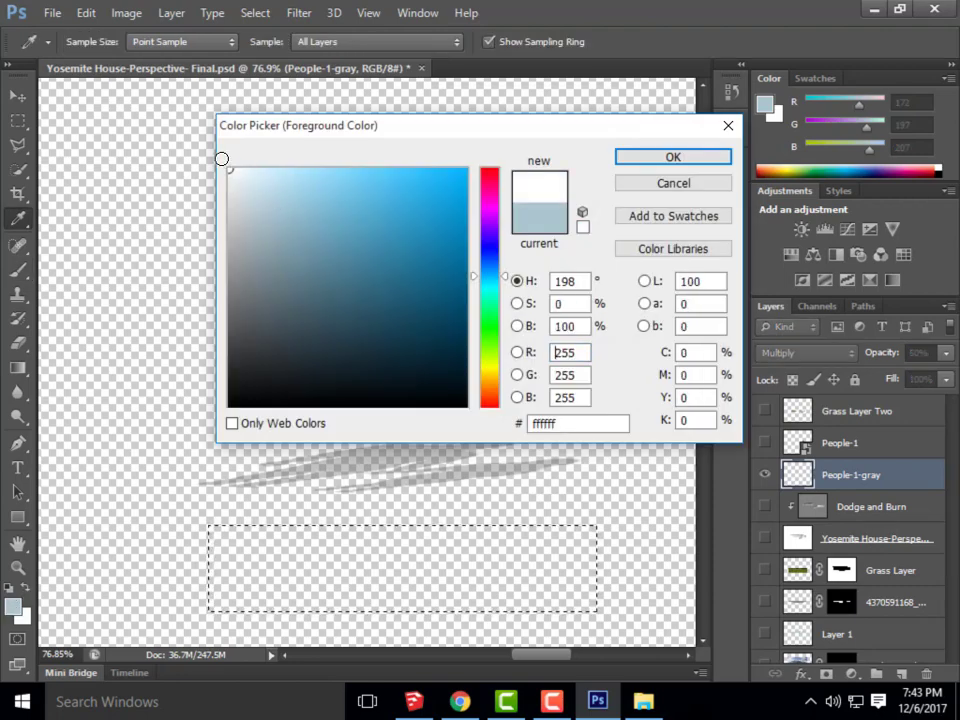
click(622, 157)
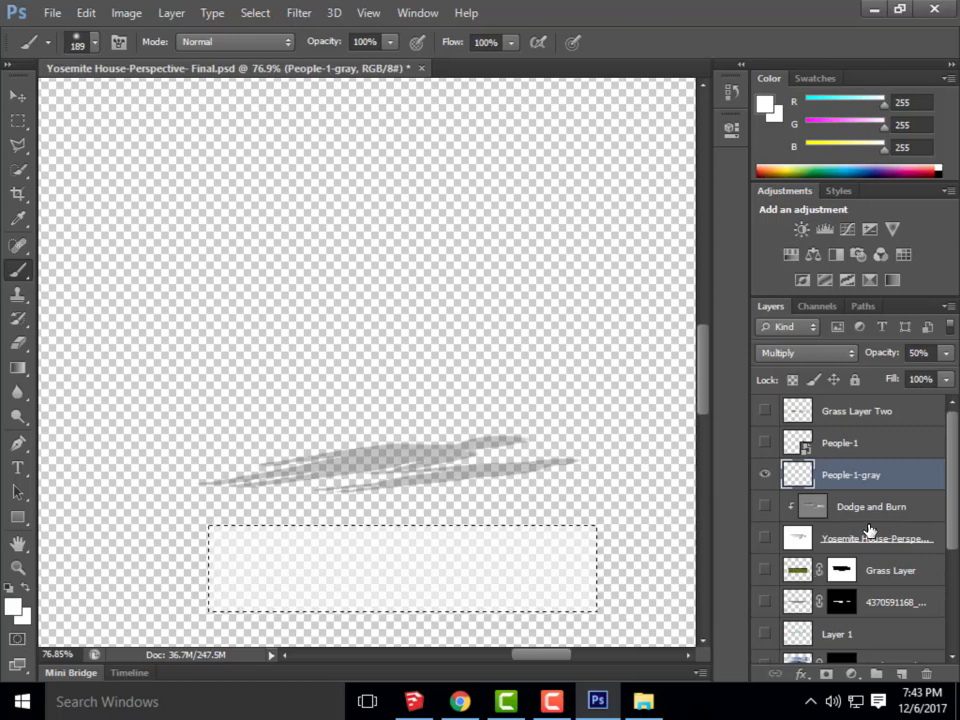
Set the People-1-gray layer's opacity to 100% and paint the whole rectangular selection below the shadow solid white
click(916, 352)
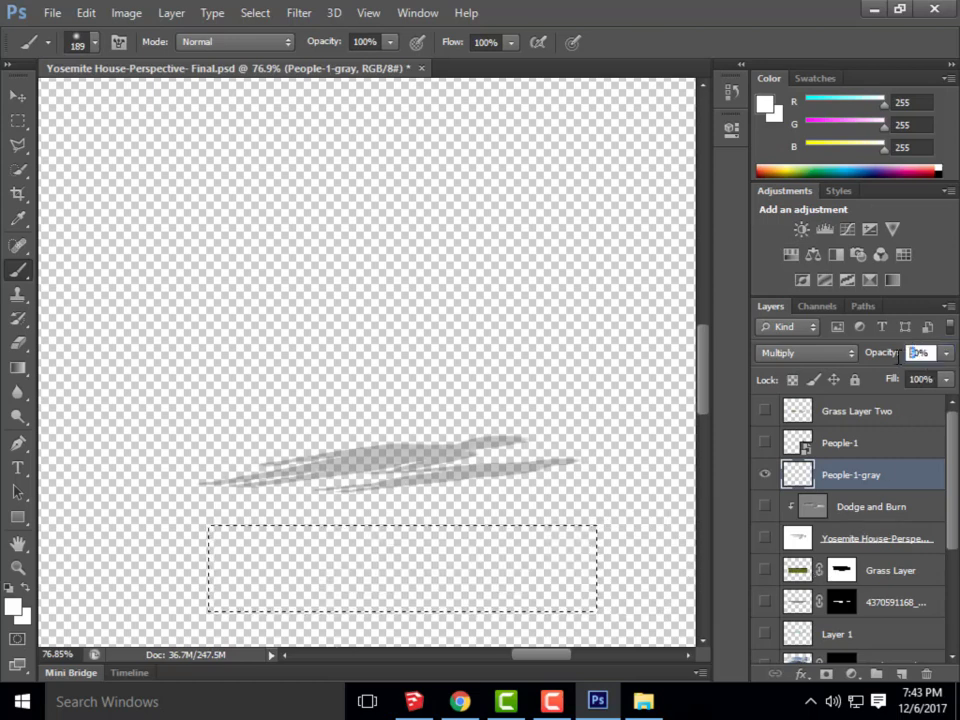
text(100)
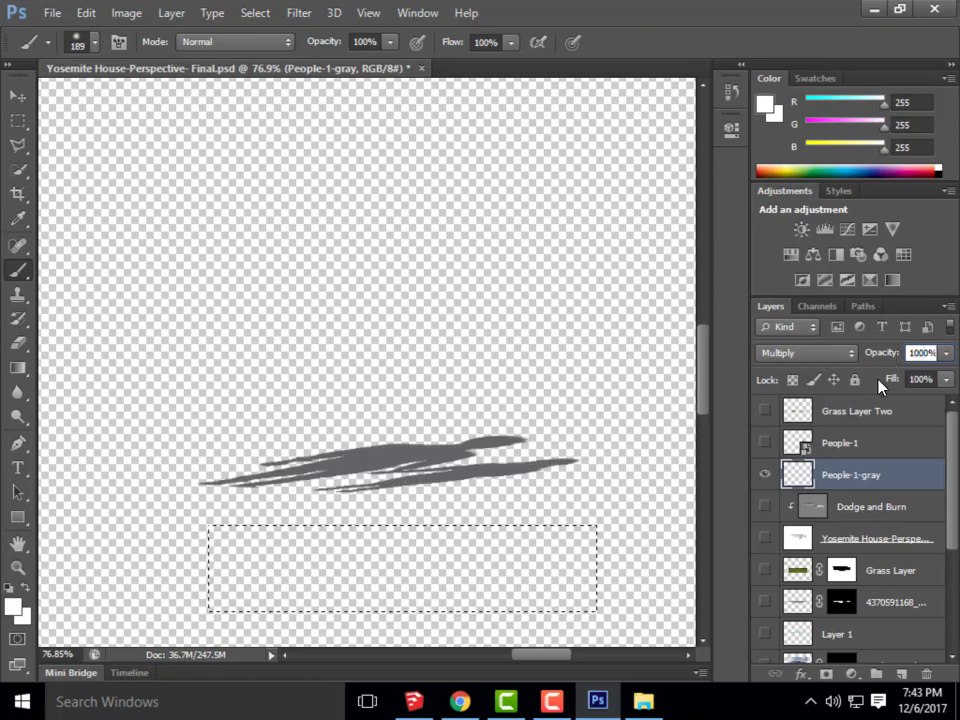
text(0)
key(Return)
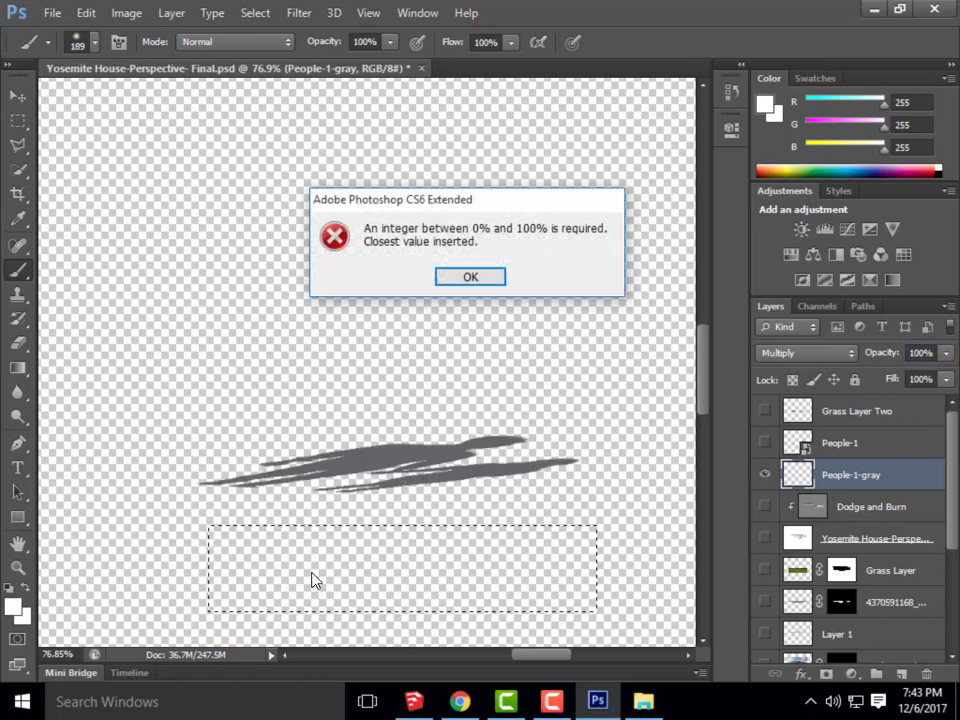
click(503, 280)
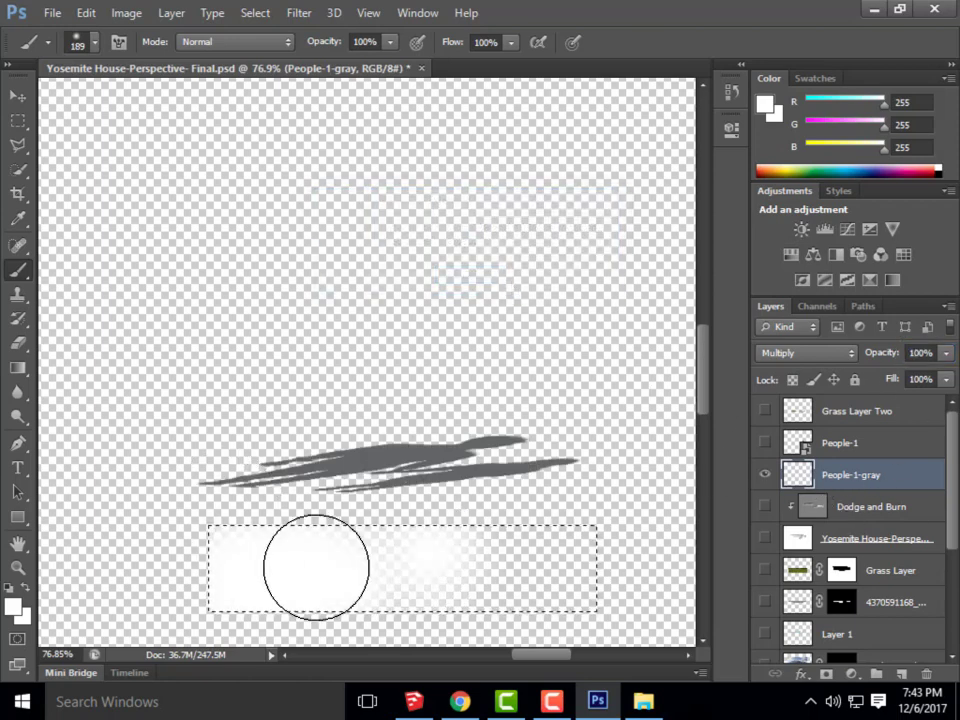
mouse_move(403, 493)
mouse_down()
mouse_move(509, 503)
mouse_move(443, 600)
mouse_up()
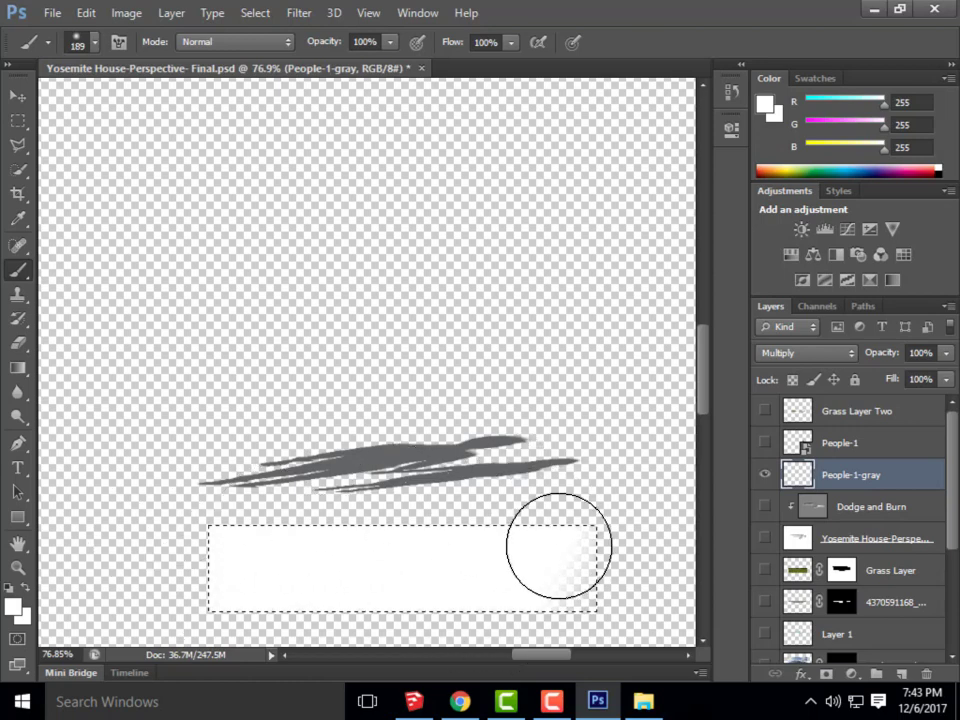
mouse_move(558, 546)
mouse_down()
mouse_move(604, 591)
mouse_move(600, 634)
mouse_move(621, 600)
mouse_up()
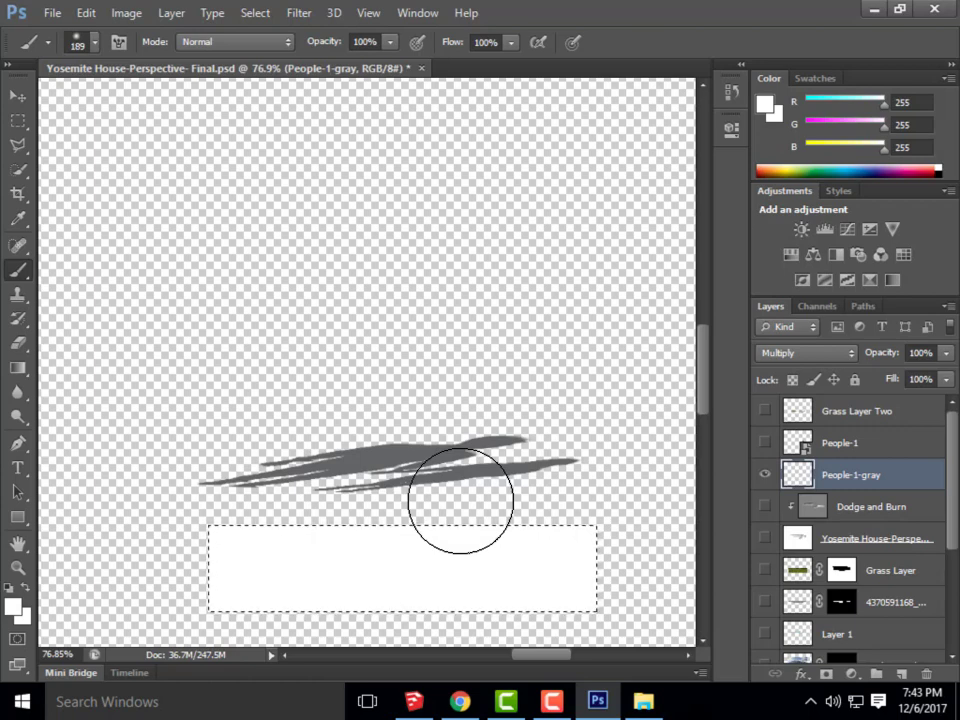
Deselect the white rectangle and sample its white as the Clone Stamp source
key(ctrl+z)
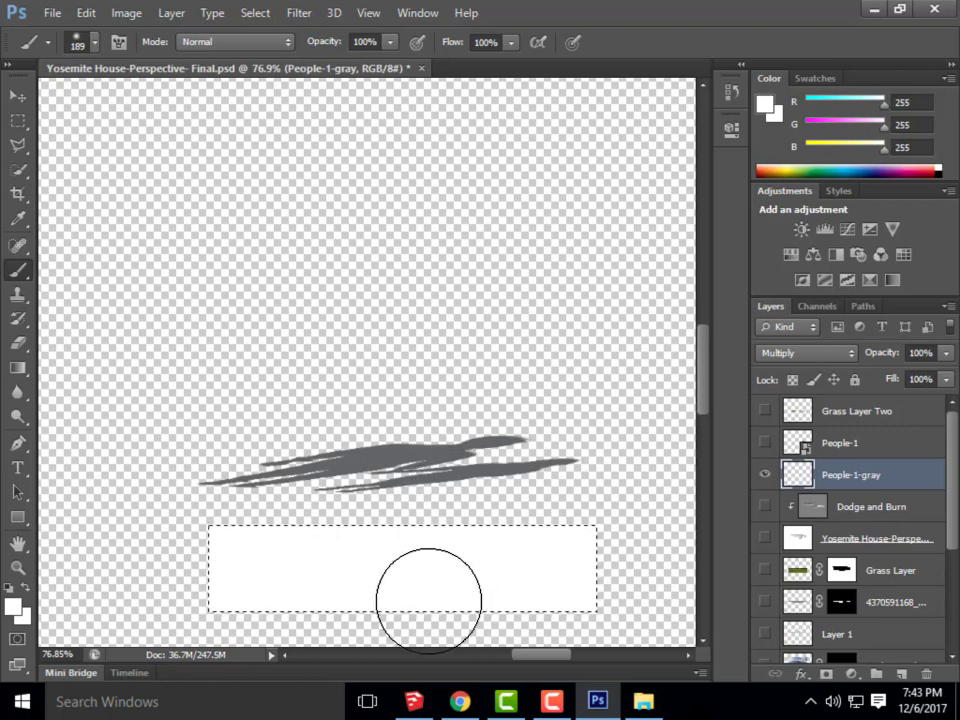
scroll(452, 565, up, 2)
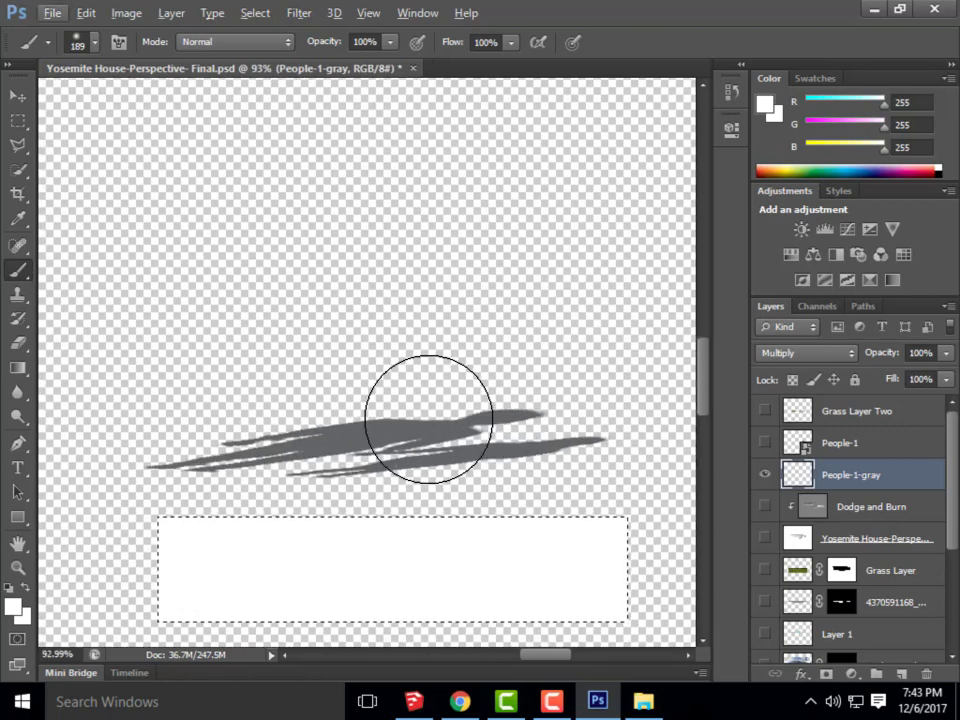
key(ctrl+d)
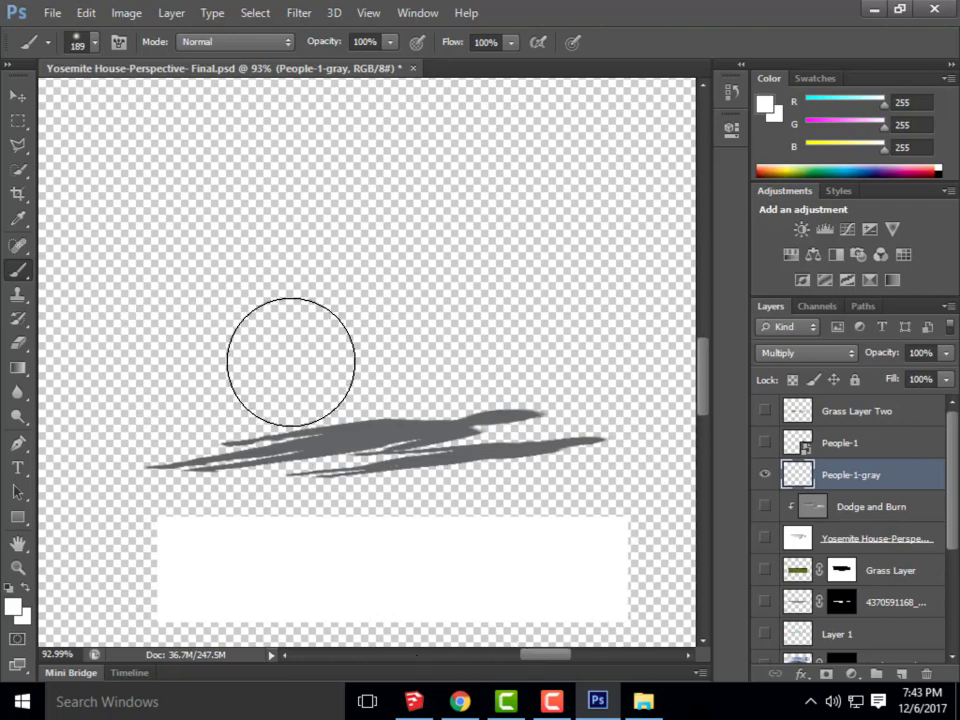
click(20, 297)
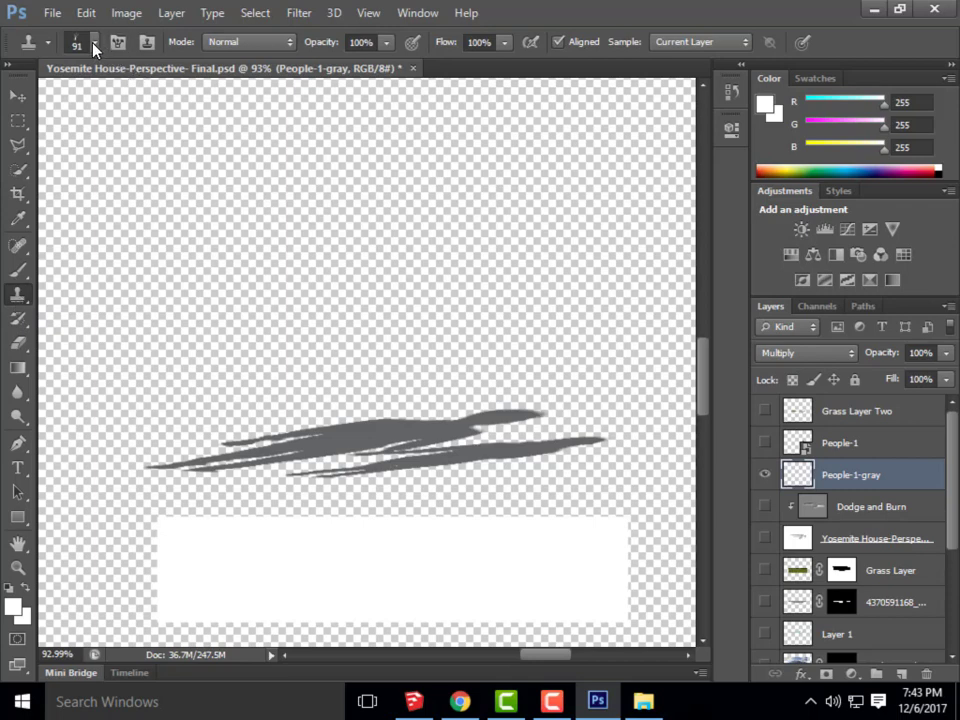
alt+click(384, 544)
scroll(219, 476, up, 2)
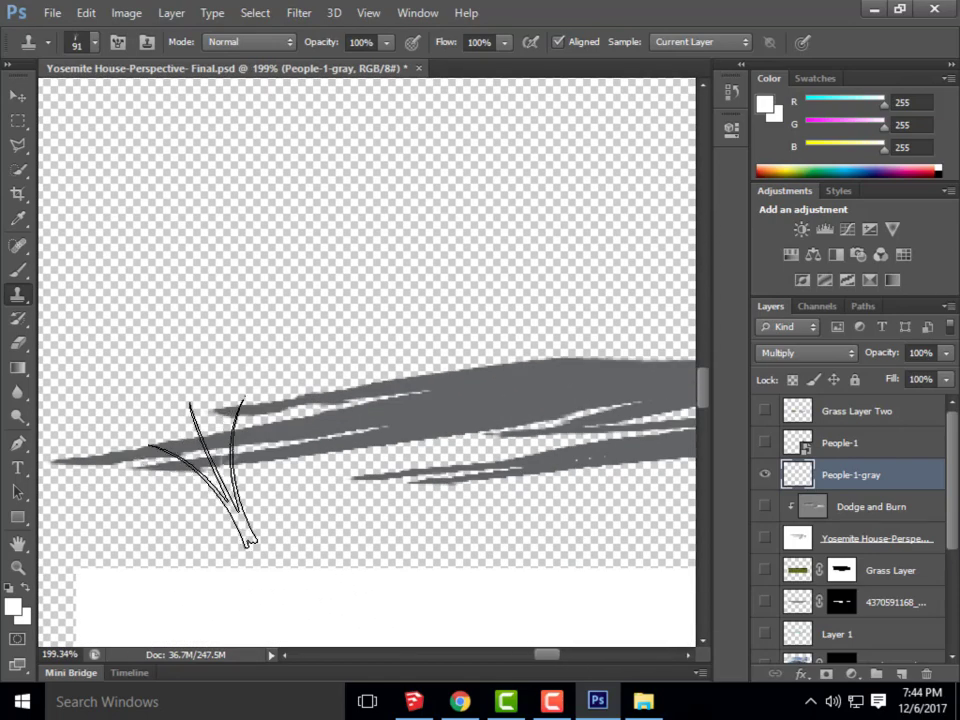
Set the Clone Stamp's grass brush to 65 px and stamp white blades along the underside of the shadow's left end
click(76, 40)
drag(107, 101, 86, 104)
double_click(544, 8)
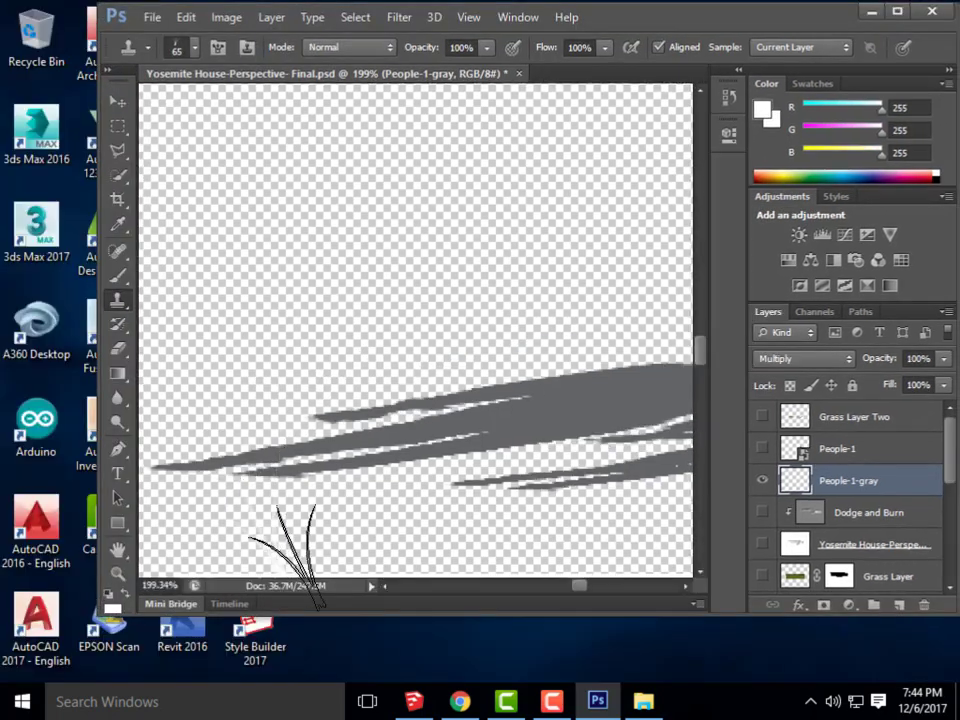
click(896, 10)
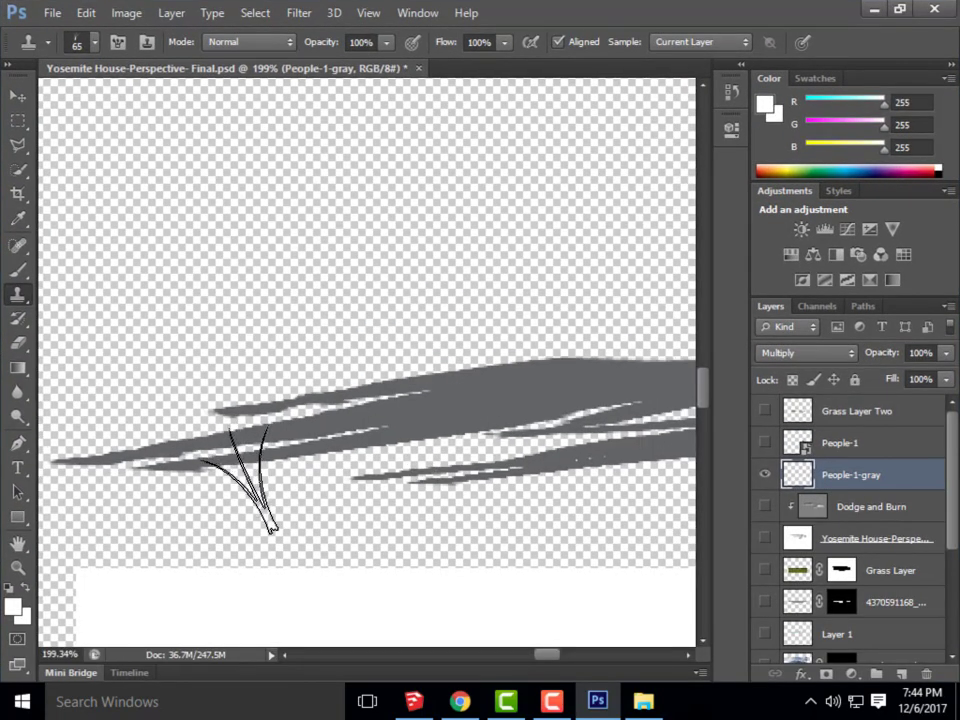
mouse_move(240, 478)
mouse_down()
mouse_move(168, 477)
mouse_move(231, 479)
mouse_move(65, 469)
mouse_move(107, 494)
mouse_move(254, 533)
mouse_move(288, 494)
mouse_move(318, 478)
mouse_up()
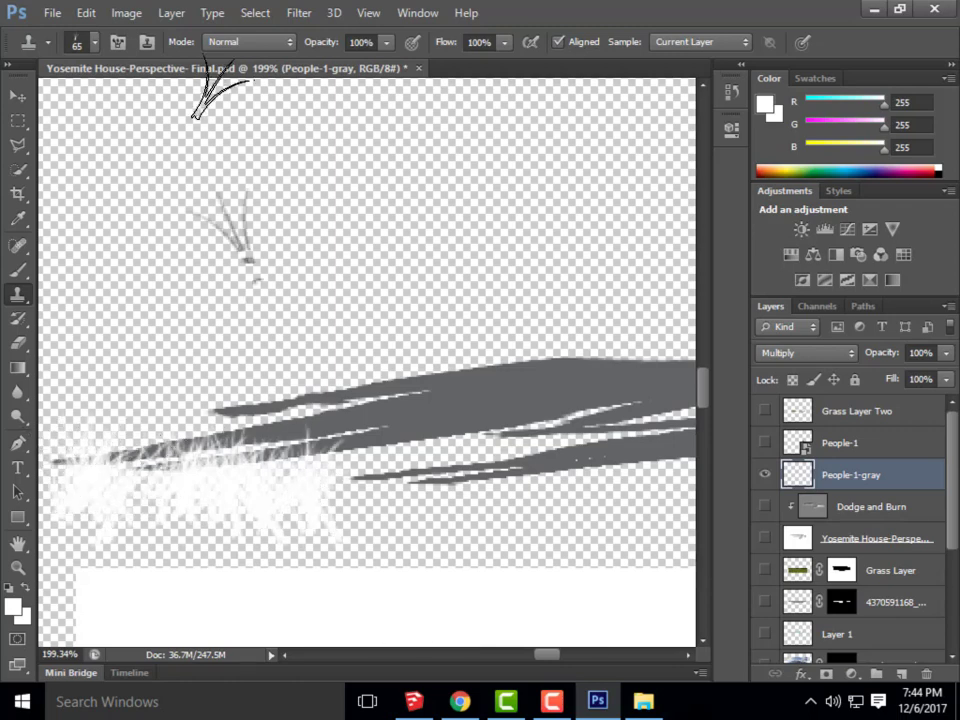
Reduce the grass brush to 29 px and clone white blades along the upper shadow's lower-left edge and its upper-left tip
click(80, 42)
click(56, 103)
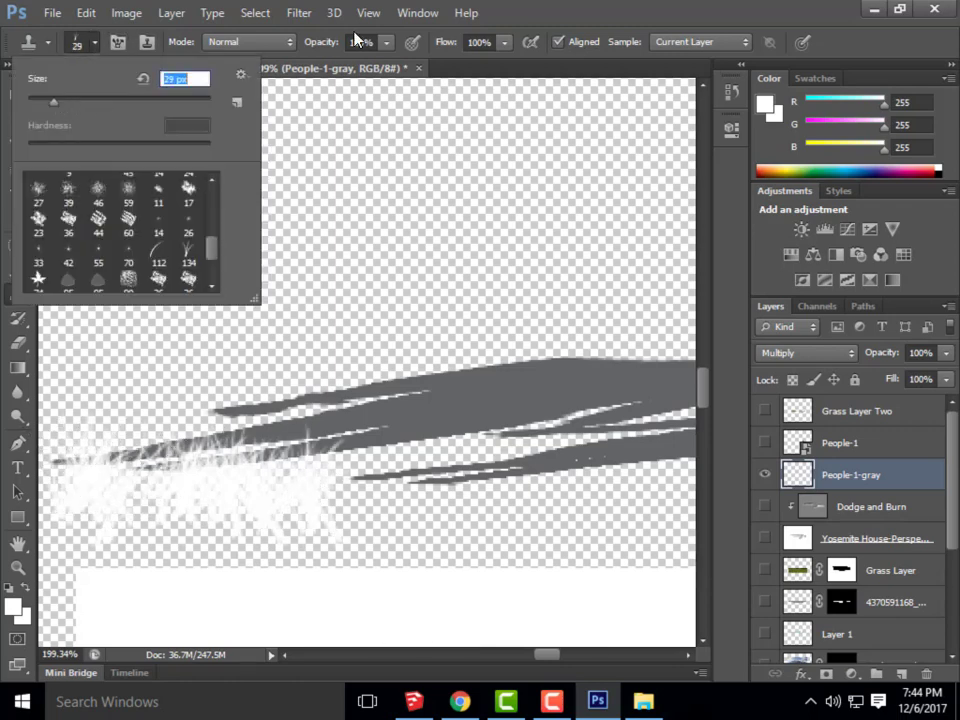
click(536, 15)
double_click(536, 15)
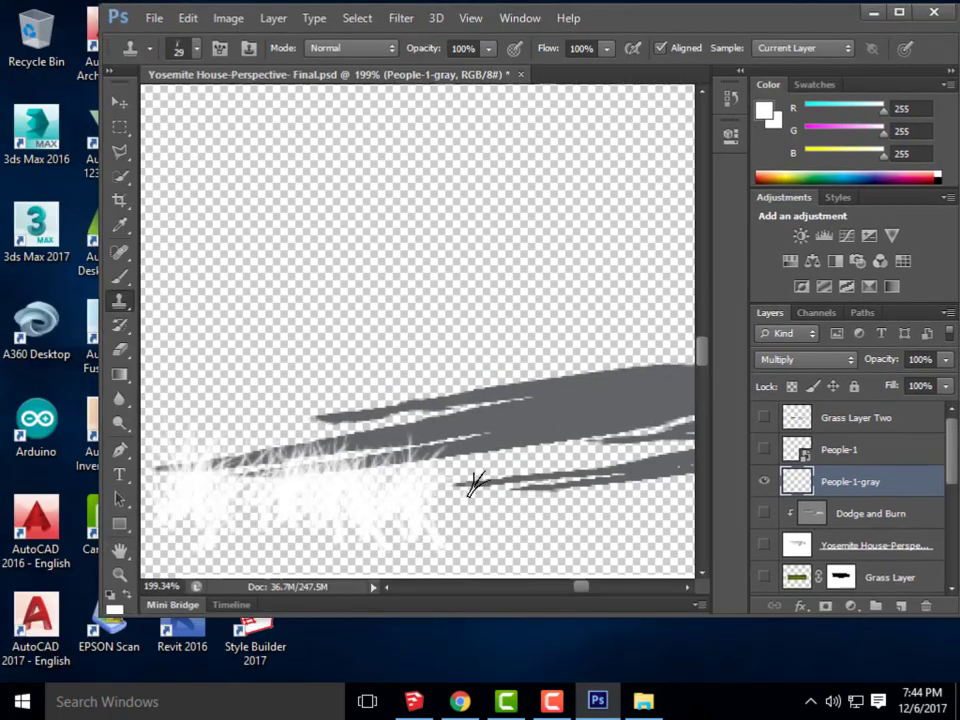
click(898, 11)
scroll(431, 443, up, 1)
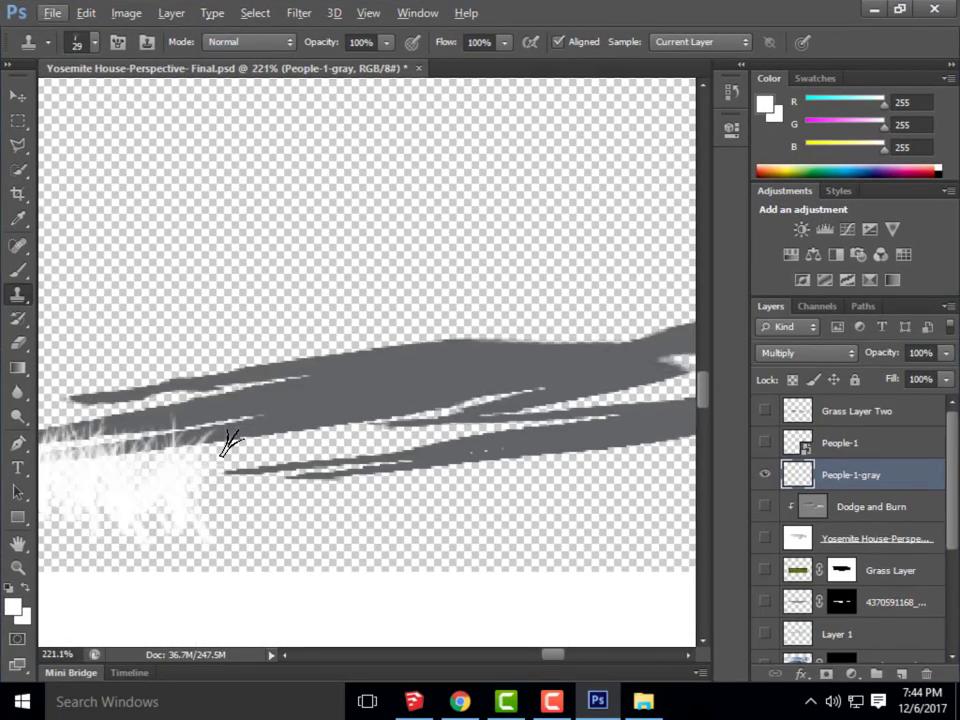
mouse_move(225, 439)
mouse_down()
mouse_move(186, 442)
mouse_move(250, 445)
mouse_move(289, 438)
mouse_move(250, 435)
mouse_move(337, 430)
mouse_move(116, 452)
mouse_move(165, 450)
mouse_move(175, 462)
mouse_move(167, 430)
mouse_move(74, 435)
mouse_move(359, 431)
mouse_move(313, 376)
mouse_move(136, 388)
mouse_up()
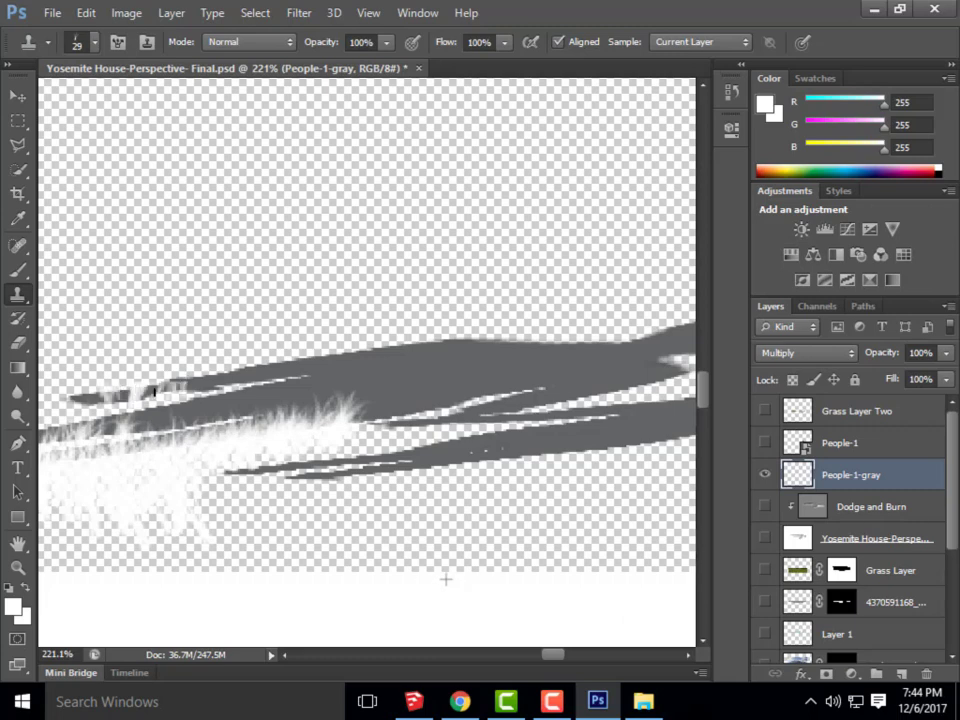
Clone white grass blades along the whole lower edge of the lower shadow and under the right end of the upper shadow
scroll(227, 296, down, 5)
scroll(428, 564, up, 1)
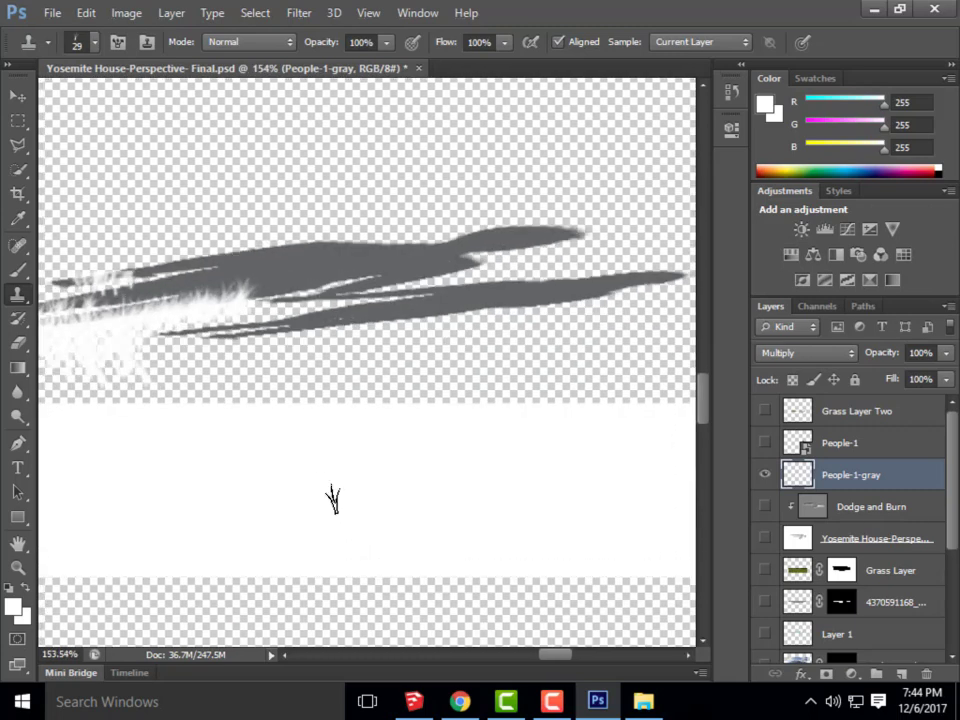
mouse_move(181, 333)
mouse_down()
mouse_move(302, 344)
mouse_move(262, 342)
mouse_move(475, 325)
mouse_move(280, 345)
mouse_move(517, 343)
mouse_move(455, 322)
mouse_move(615, 313)
mouse_move(595, 306)
mouse_move(626, 296)
mouse_move(562, 306)
mouse_move(652, 299)
mouse_move(633, 286)
mouse_move(676, 282)
mouse_up()
mouse_move(572, 245)
mouse_down()
mouse_move(501, 256)
mouse_move(458, 282)
mouse_move(410, 276)
mouse_up()
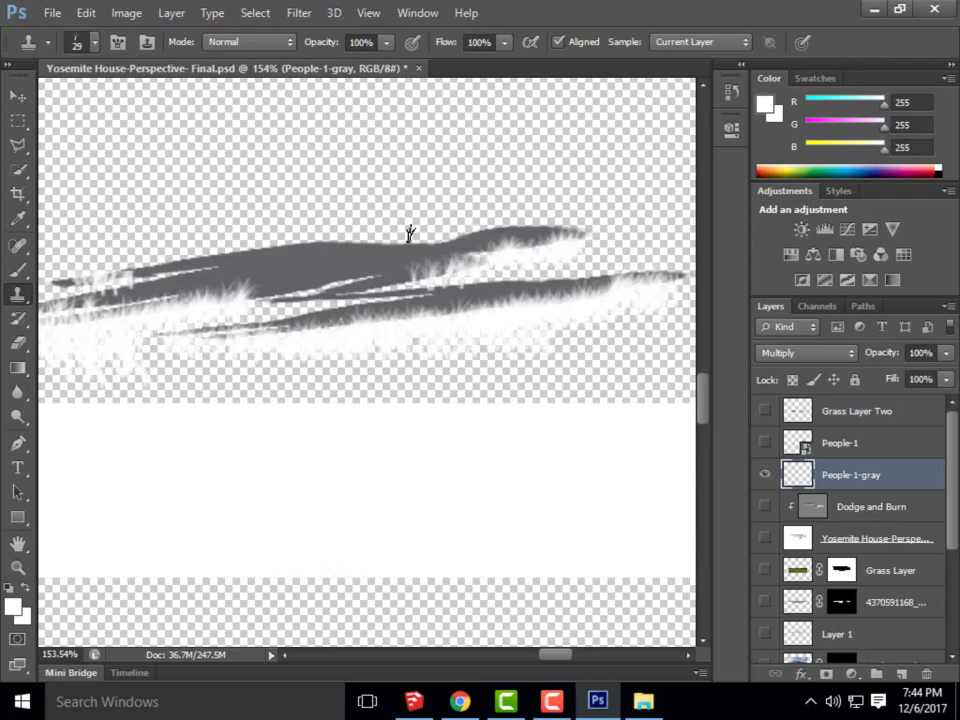
Set the grass brush to 13 px and clone fine white blades into the gaps between the shadows and over the upper-left tip
click(95, 43)
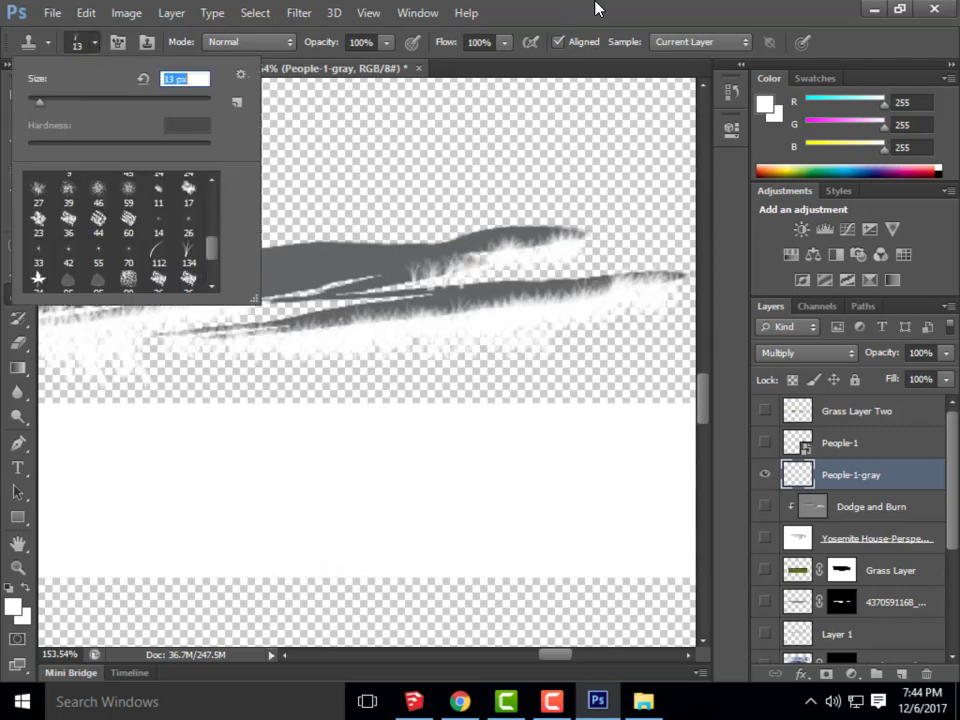
text(13)
key(Return)
mouse_move(418, 284)
mouse_down()
mouse_move(373, 291)
mouse_move(485, 273)
mouse_move(452, 277)
mouse_move(489, 263)
mouse_up()
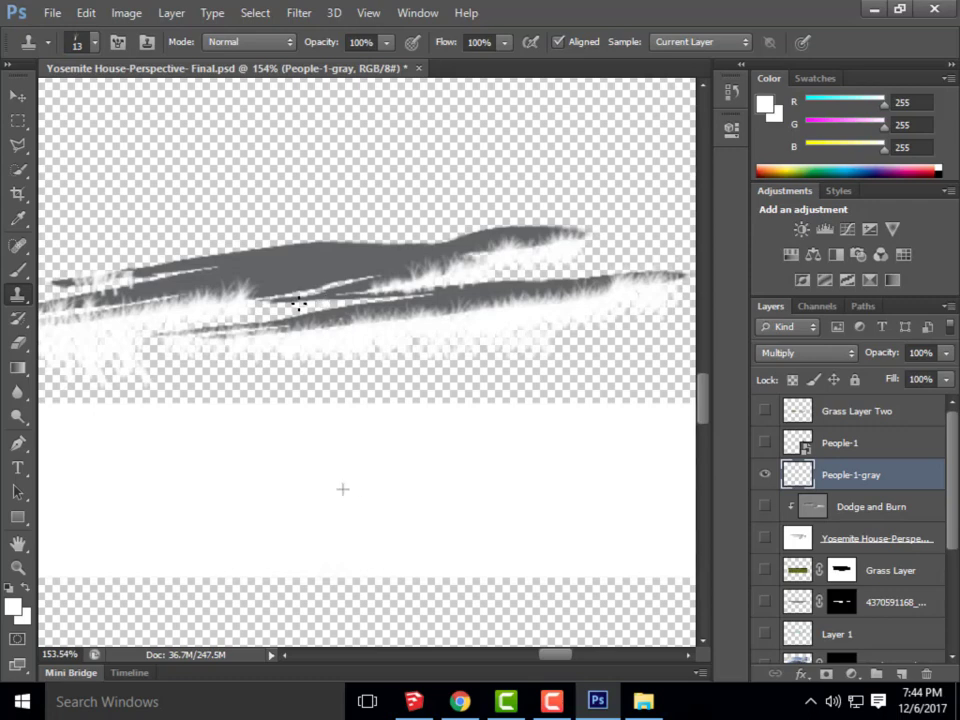
mouse_move(299, 305)
mouse_down()
mouse_move(279, 303)
mouse_move(347, 300)
mouse_up()
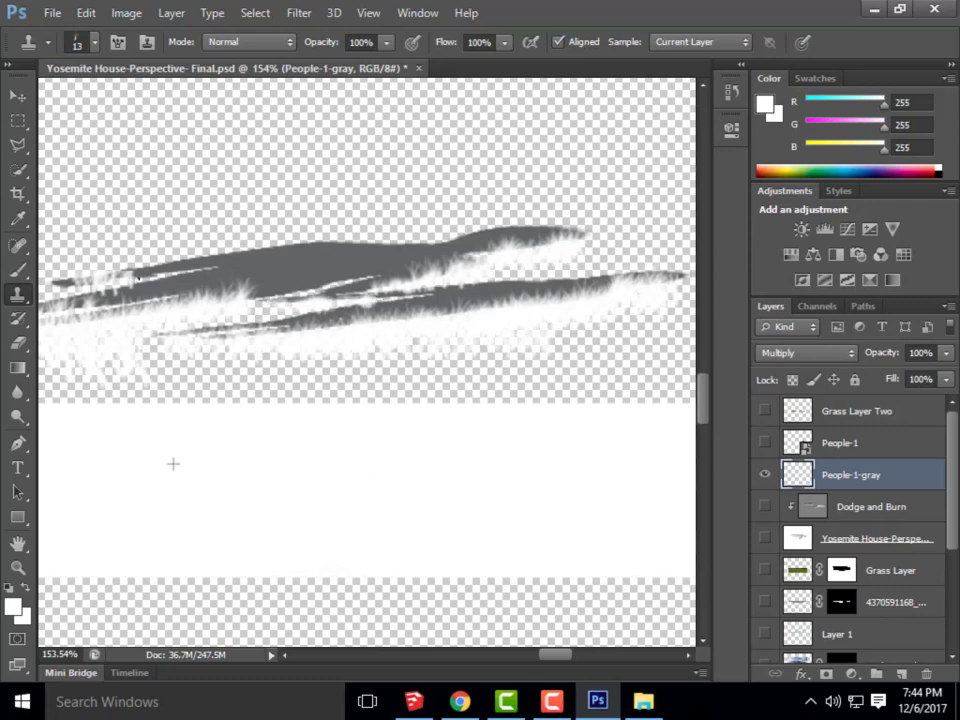
mouse_move(137, 280)
mouse_down()
mouse_move(148, 271)
mouse_move(67, 282)
mouse_move(83, 284)
mouse_up()
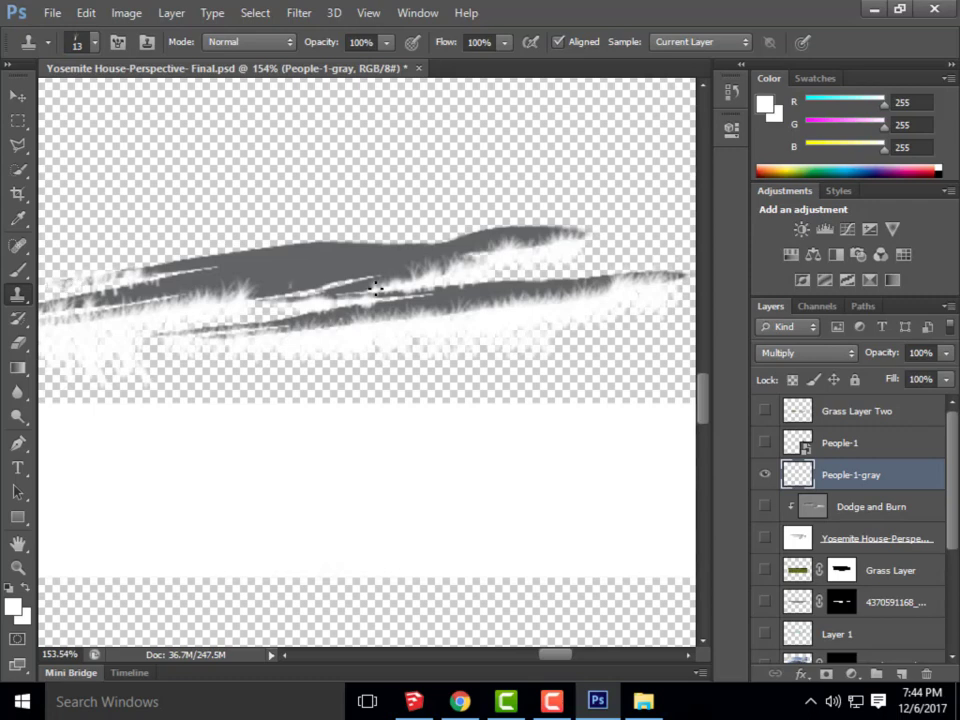
Marquee the white source rectangle below the shadow and delete its contents
scroll(573, 344, down, 3)
scroll(489, 339, up, 2)
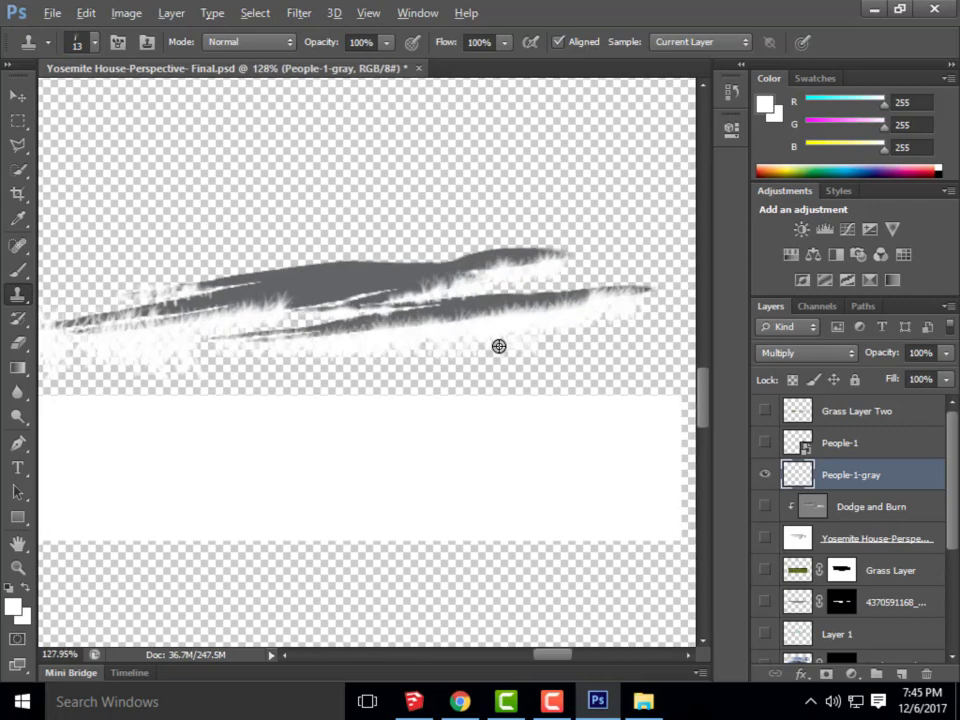
key(alt)
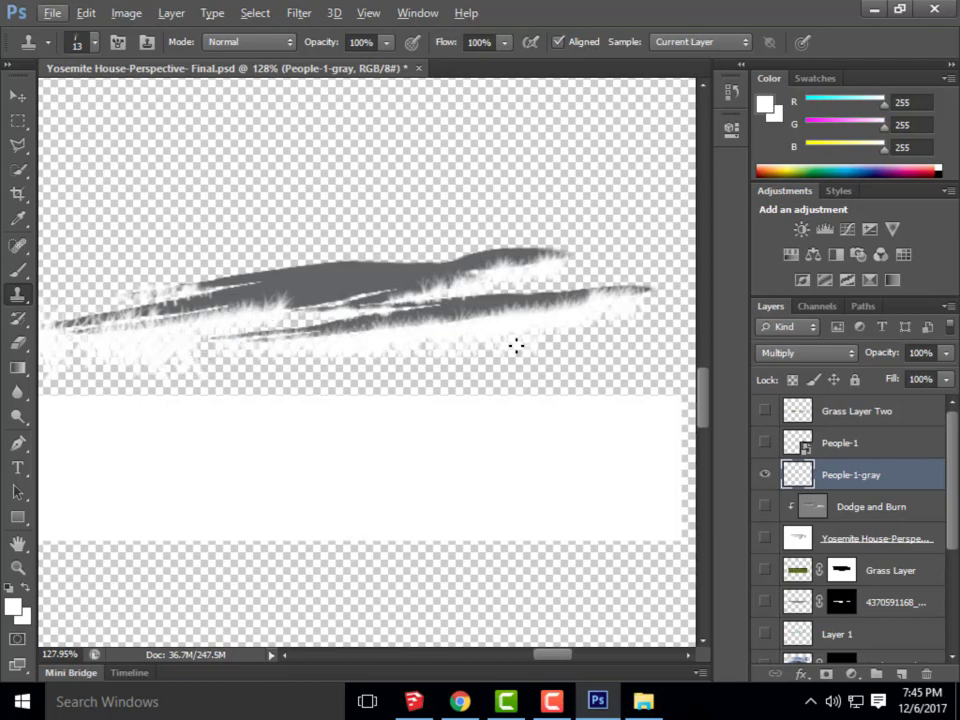
scroll(516, 346, up, 2)
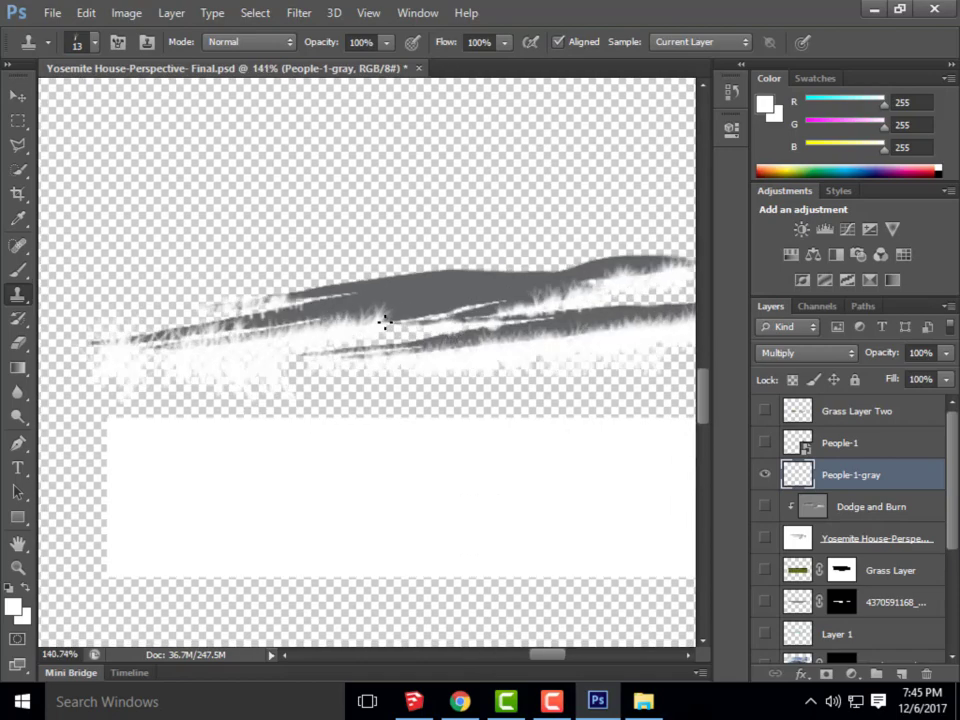
scroll(240, 388, down, 5)
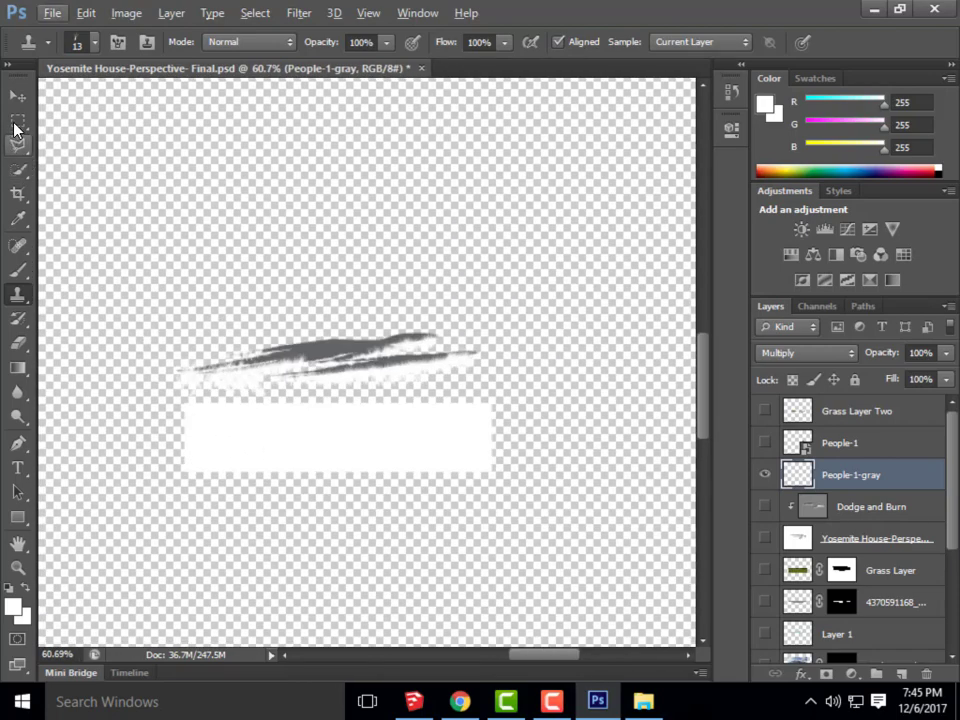
click(17, 120)
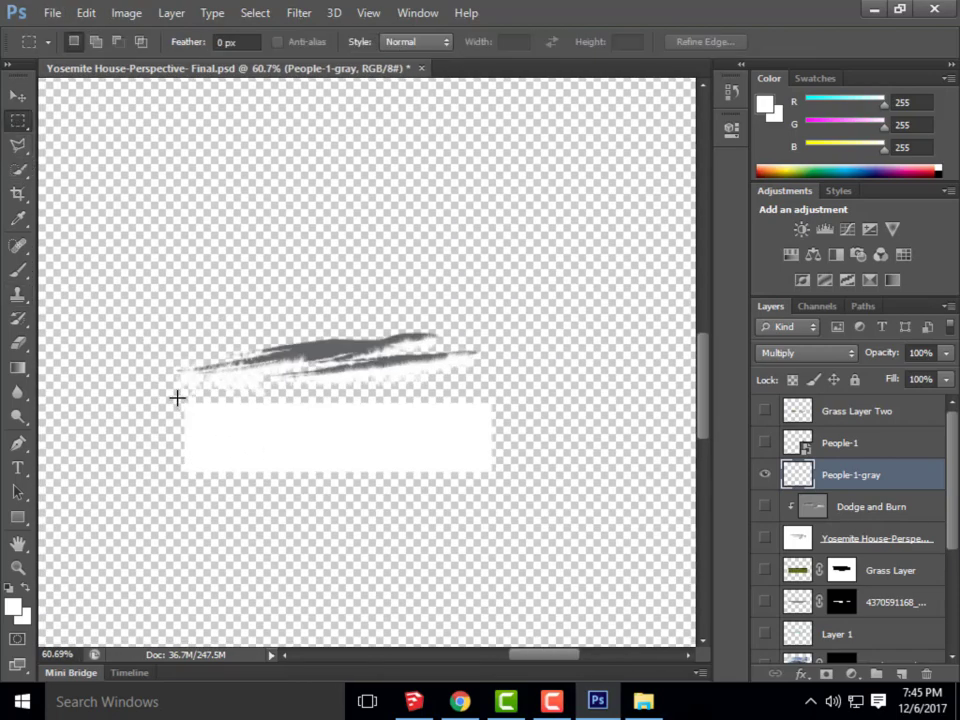
drag(177, 398, 497, 473)
key(Delete)
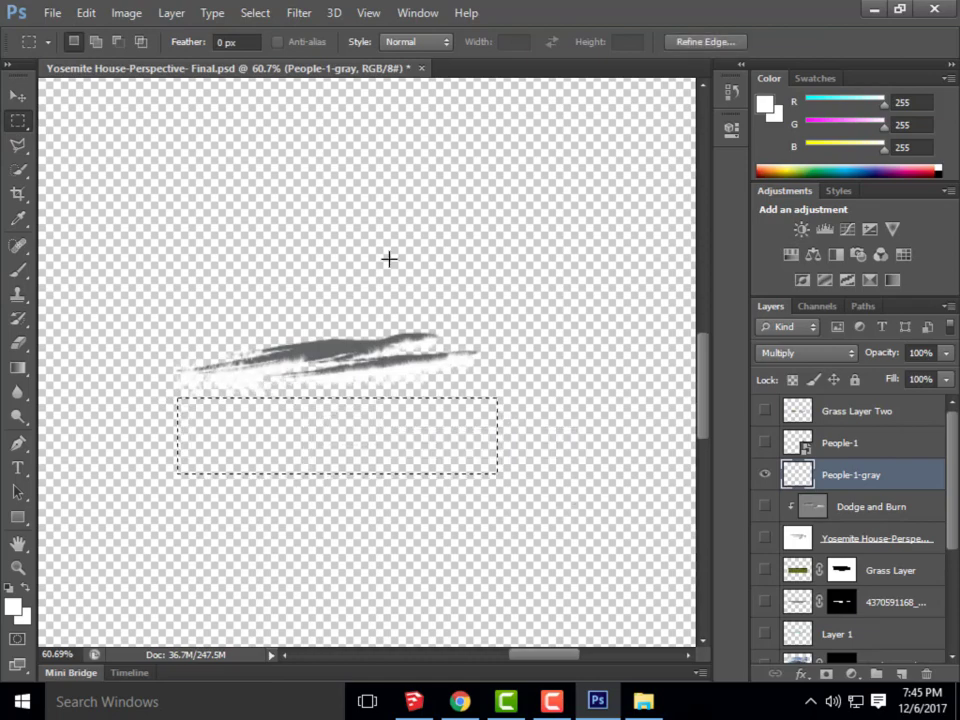
Fill the rectangular selection below the shadow with black
click(86, 12)
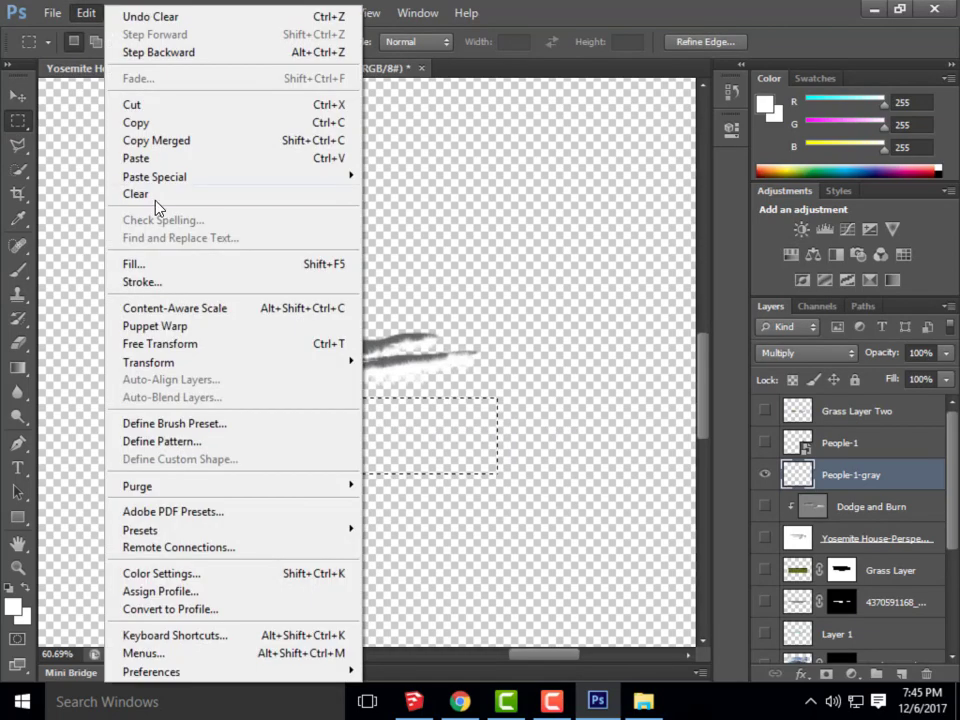
click(167, 265)
click(482, 210)
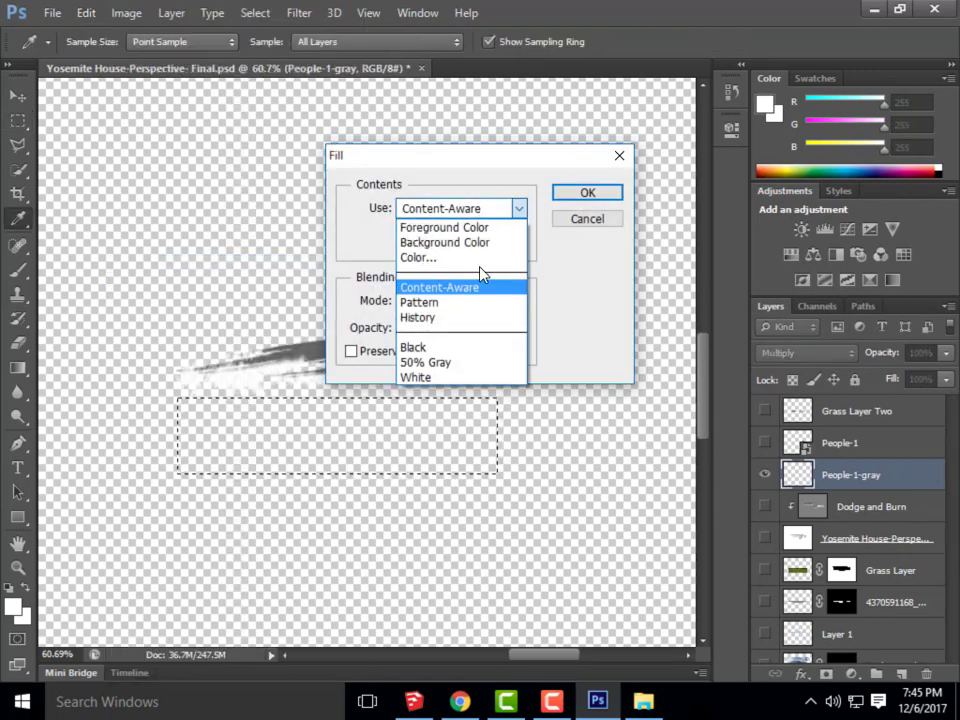
click(435, 347)
click(584, 196)
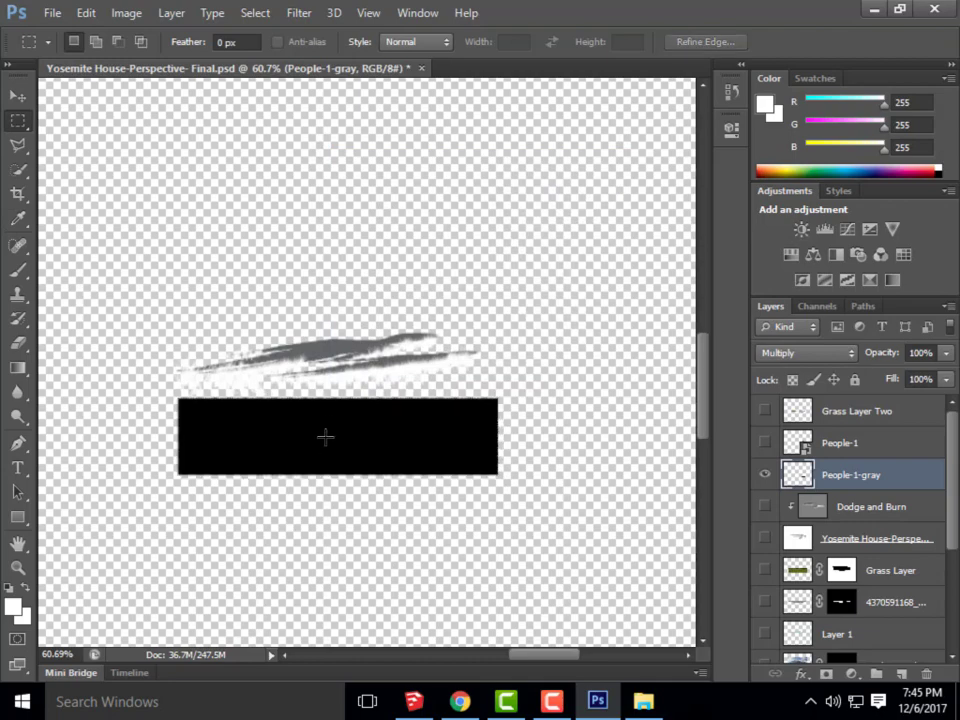
Clone fine black grass blades from the black rectangle along the shadow's far-left tip with the 13 px brush
scroll(279, 392, up, 4)
scroll(119, 372, up, 1)
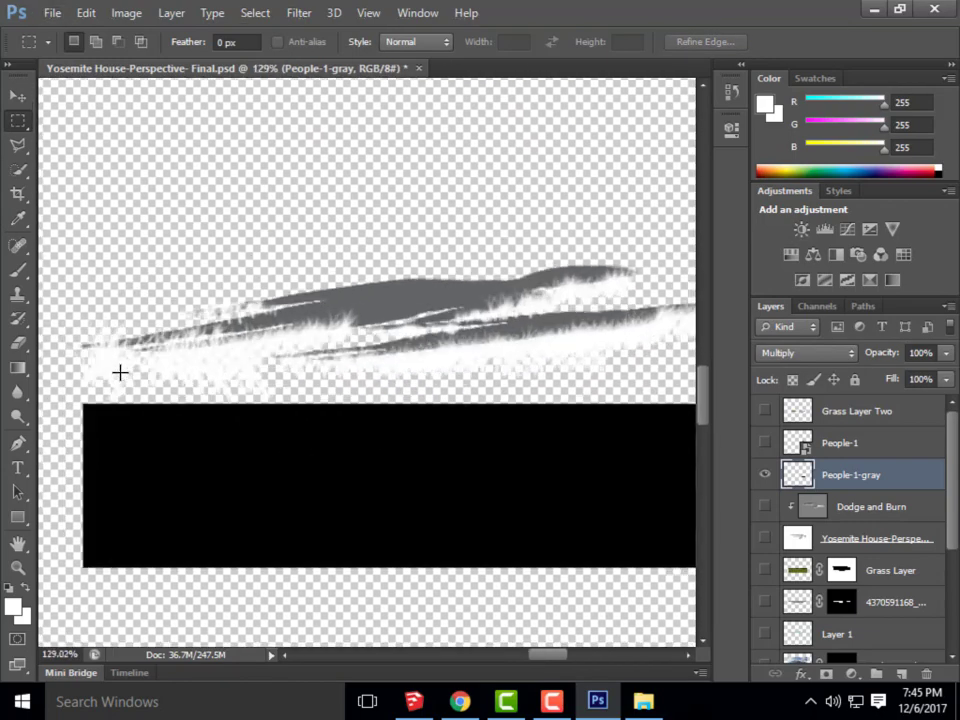
scroll(119, 372, up, 1)
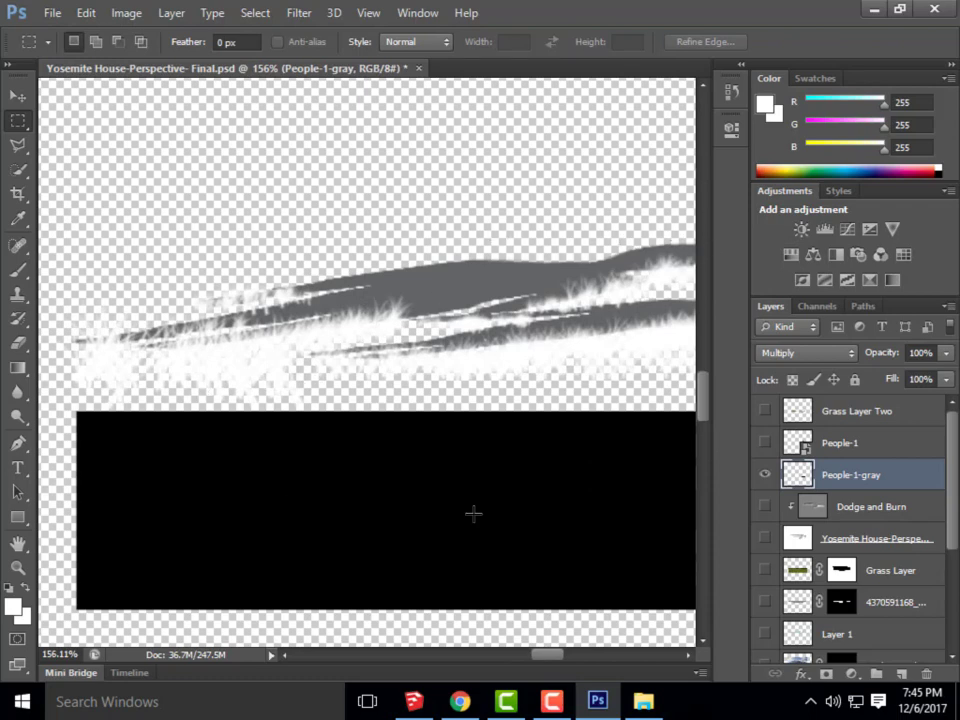
click(17, 296)
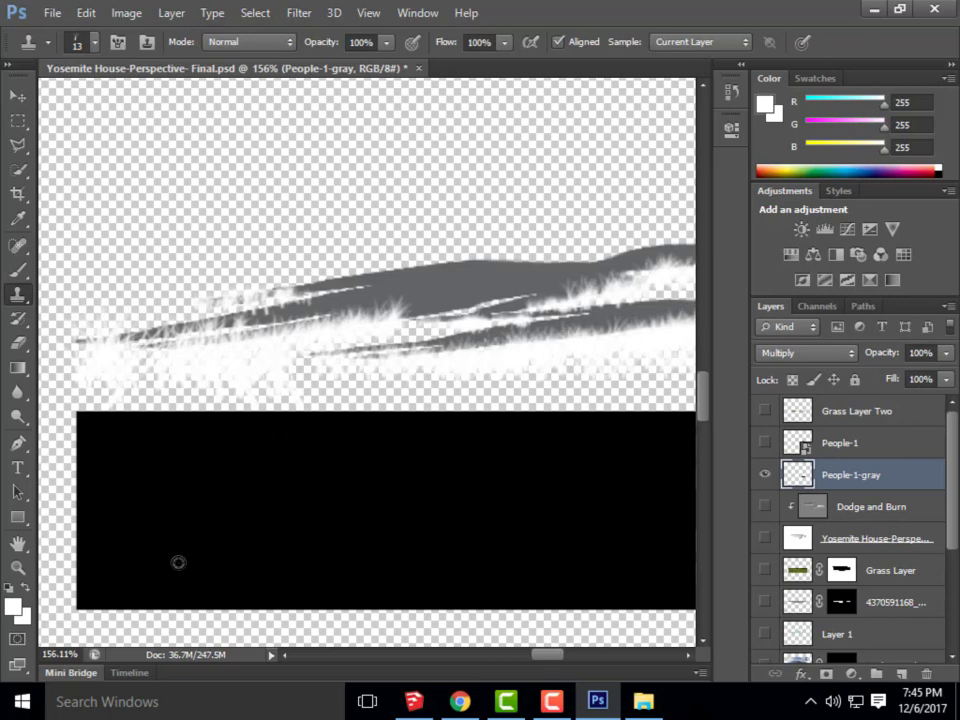
mouse_move(135, 317)
mouse_down()
mouse_move(109, 334)
mouse_move(134, 334)
mouse_move(66, 336)
mouse_move(208, 316)
mouse_up()
Enlarge the grass brush to 53 px and clone taller black blades over the whitened part of the shadow's upper-left edge
click(77, 42)
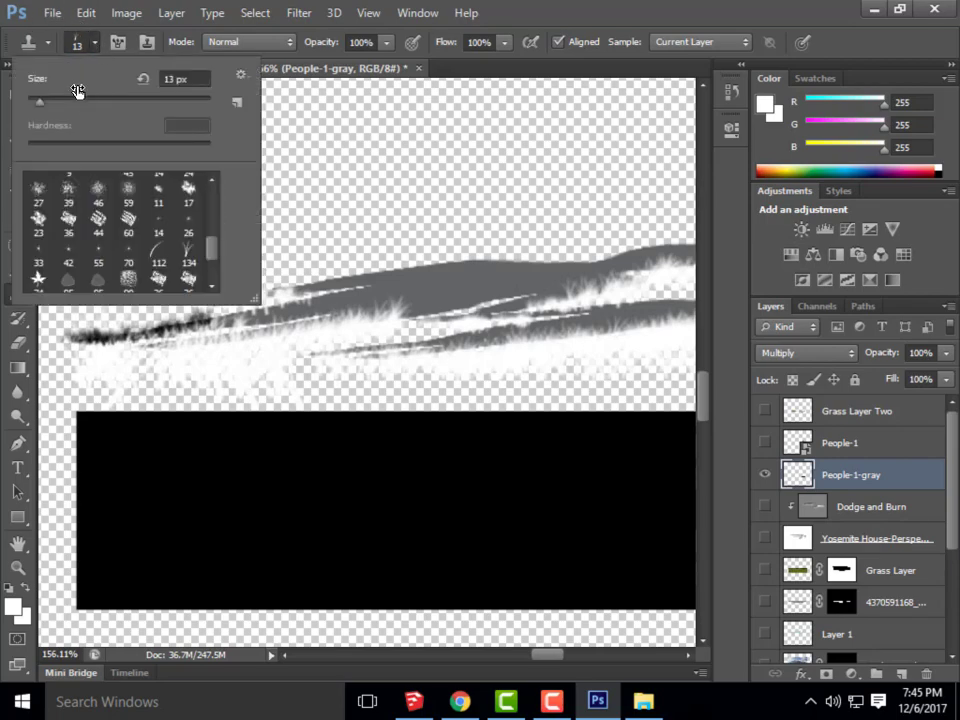
click(75, 102)
double_click(393, 4)
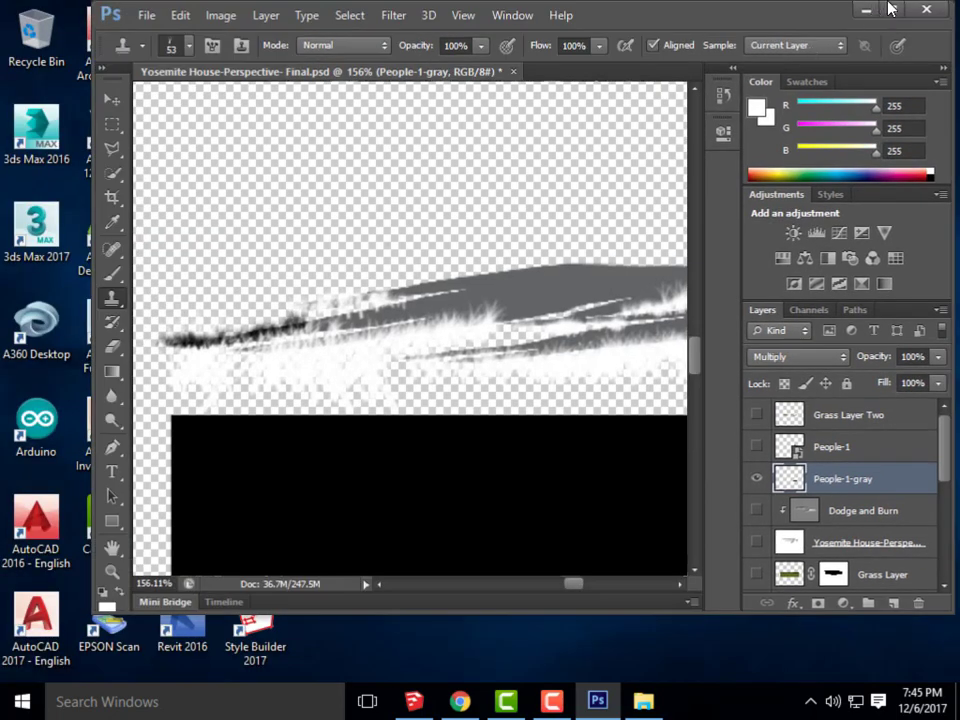
double_click(670, 10)
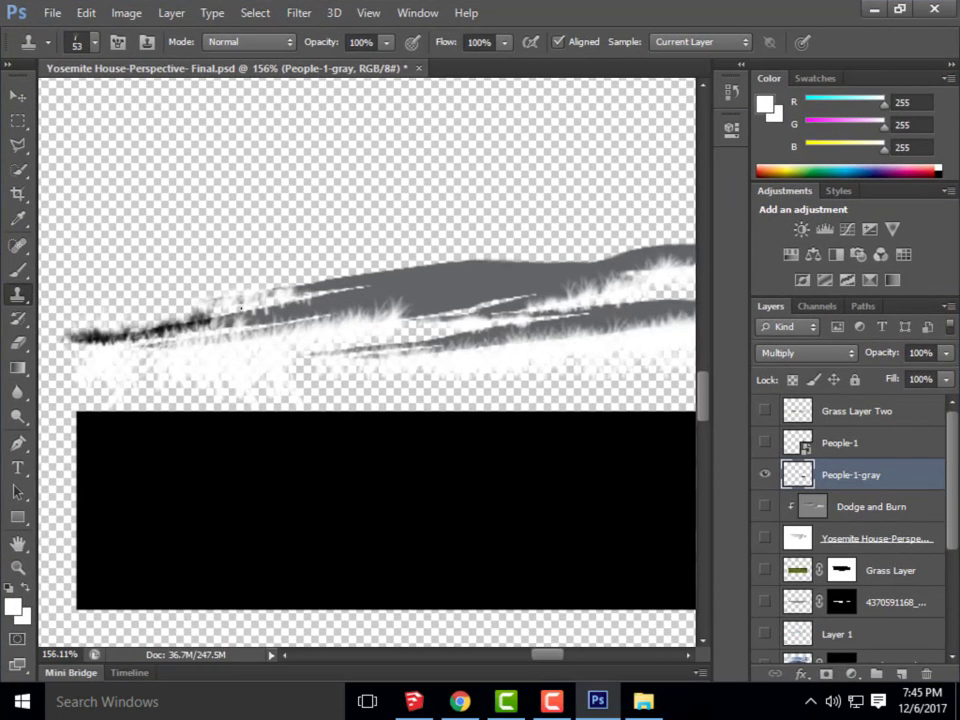
drag(215, 310, 300, 275)
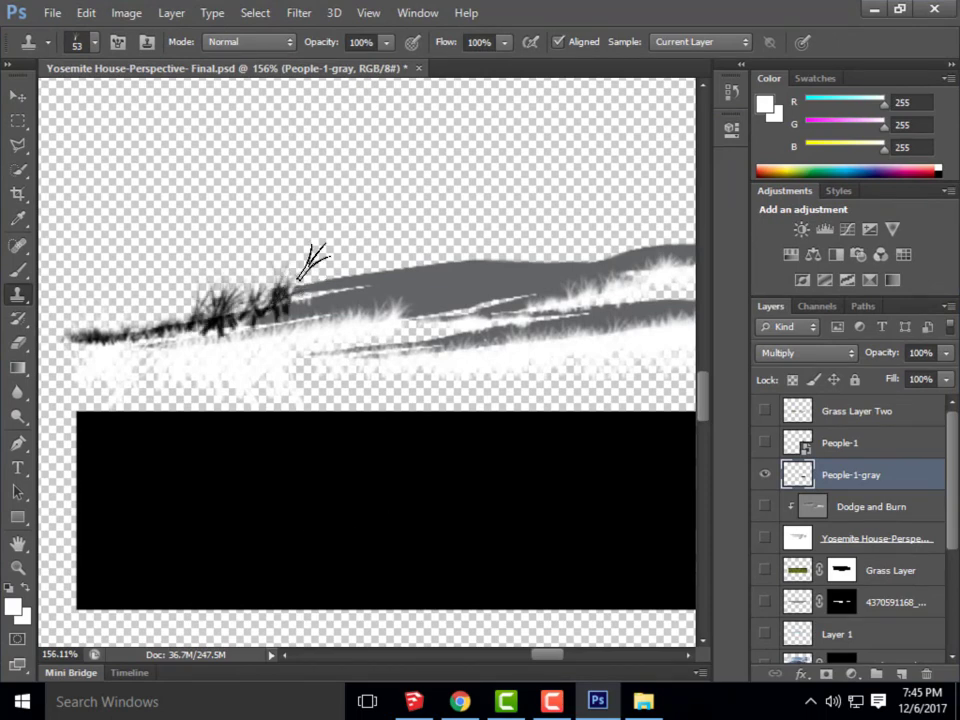
Reduce the grass brush to 22 px and clone black grass blades along the rest of the upper shadow's top edge
click(94, 42)
drag(70, 101, 53, 101)
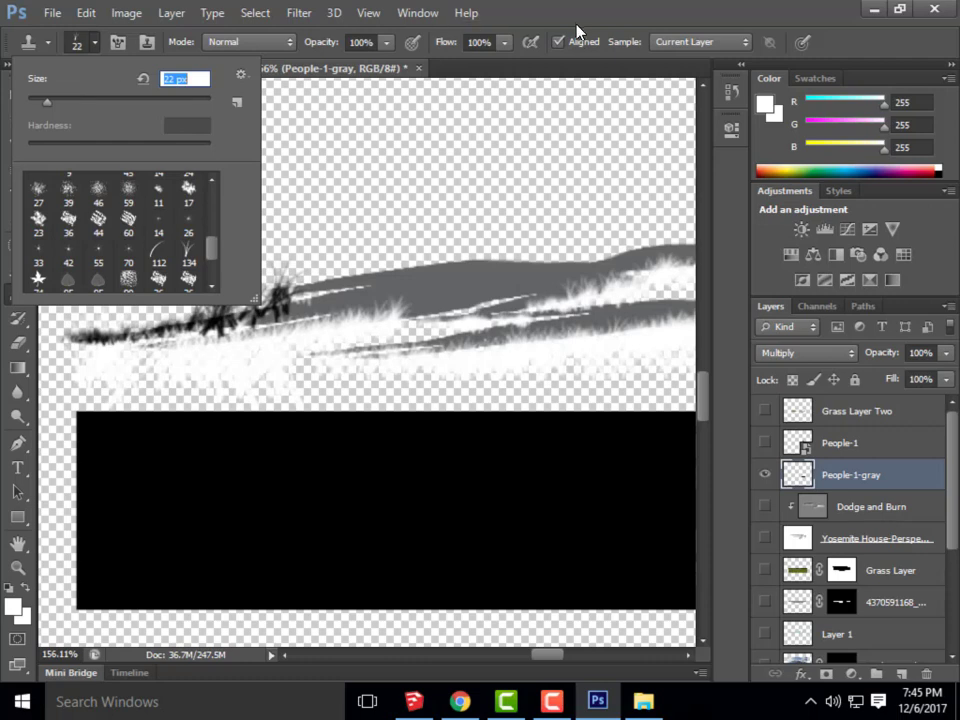
key(Return)
mouse_move(333, 271)
mouse_down()
mouse_move(483, 263)
mouse_move(451, 256)
mouse_move(545, 258)
mouse_up()
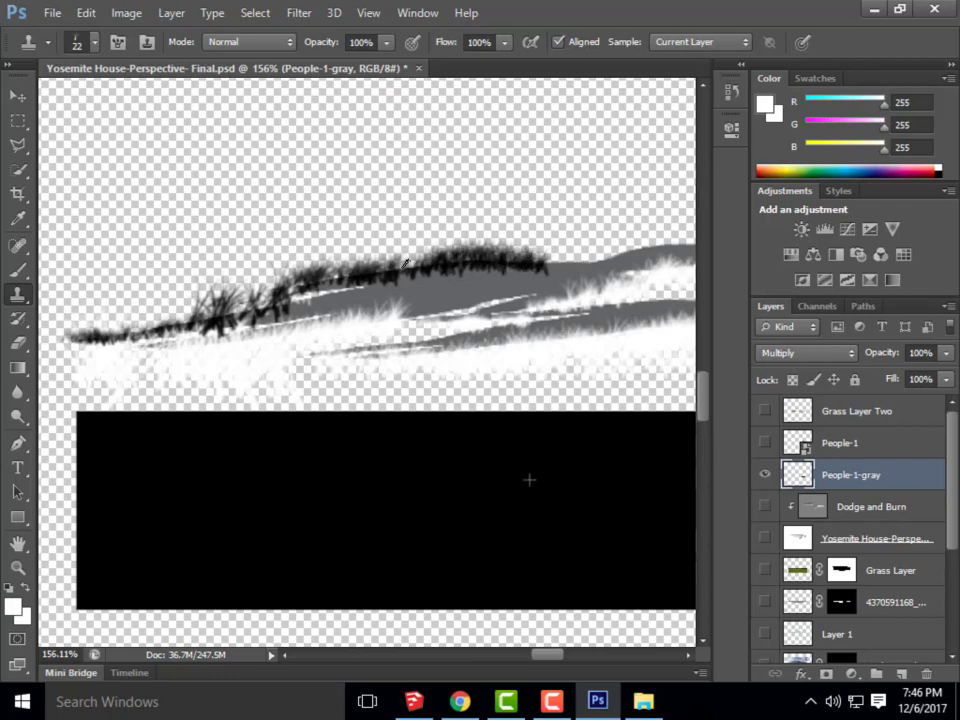
scroll(485, 280, up, 1)
scroll(485, 280, up, 2)
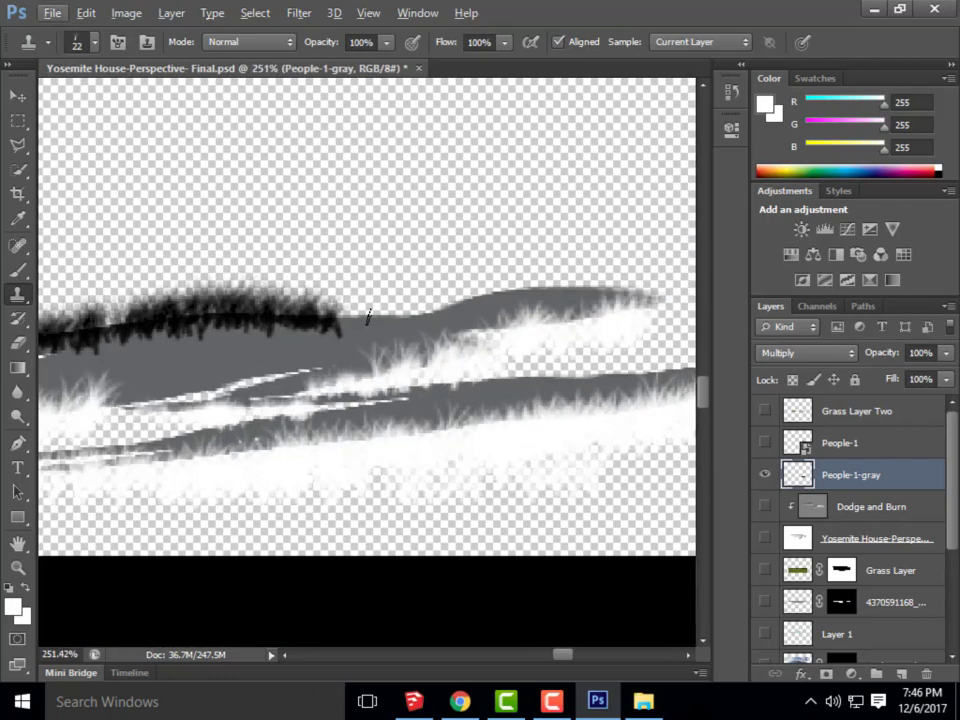
mouse_move(369, 317)
mouse_down()
mouse_move(352, 316)
mouse_move(392, 315)
mouse_move(341, 313)
mouse_move(433, 310)
mouse_move(482, 289)
mouse_move(617, 283)
mouse_up()
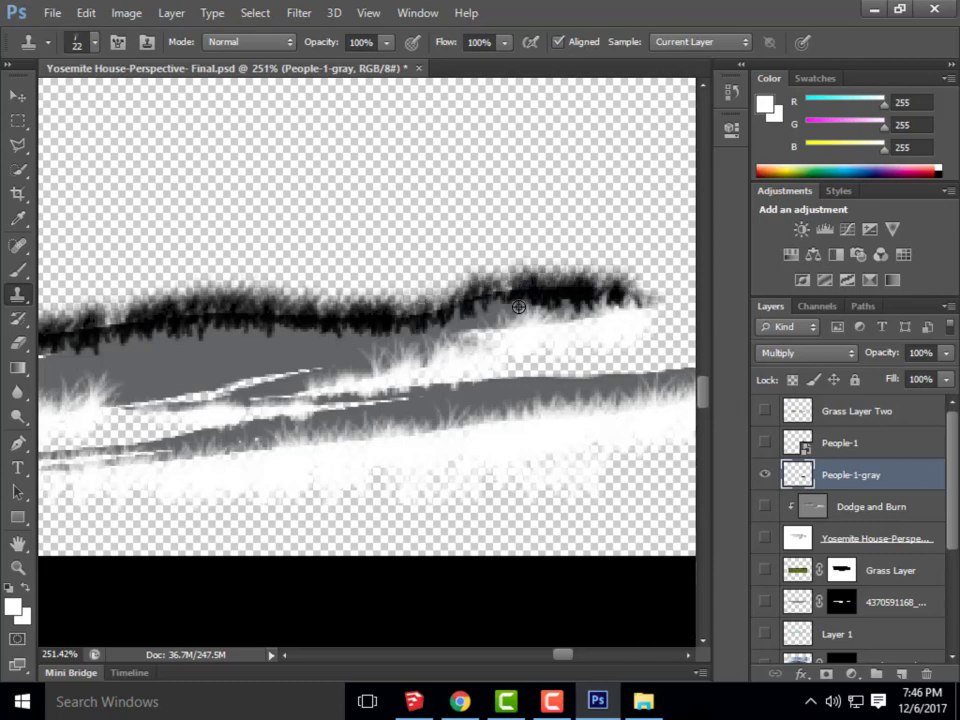
Clone black grass blades along the top edge of the lower shadow strip out to its right tip
key(ctrl+alt+z)
drag(322, 378, 600, 353)
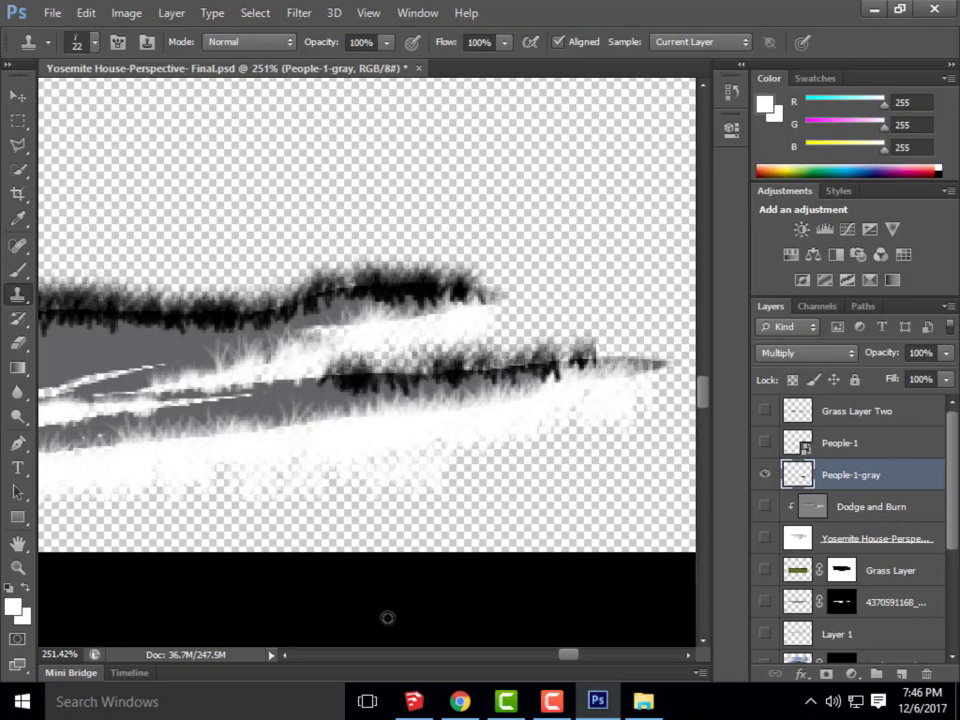
scroll(499, 237, down, 2)
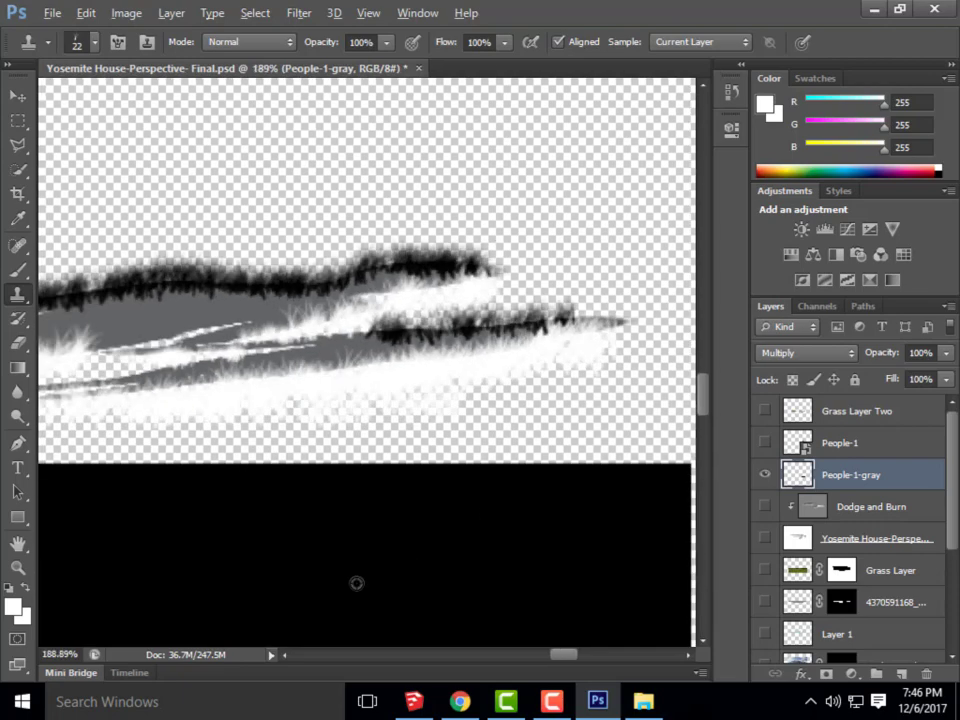
click(598, 314)
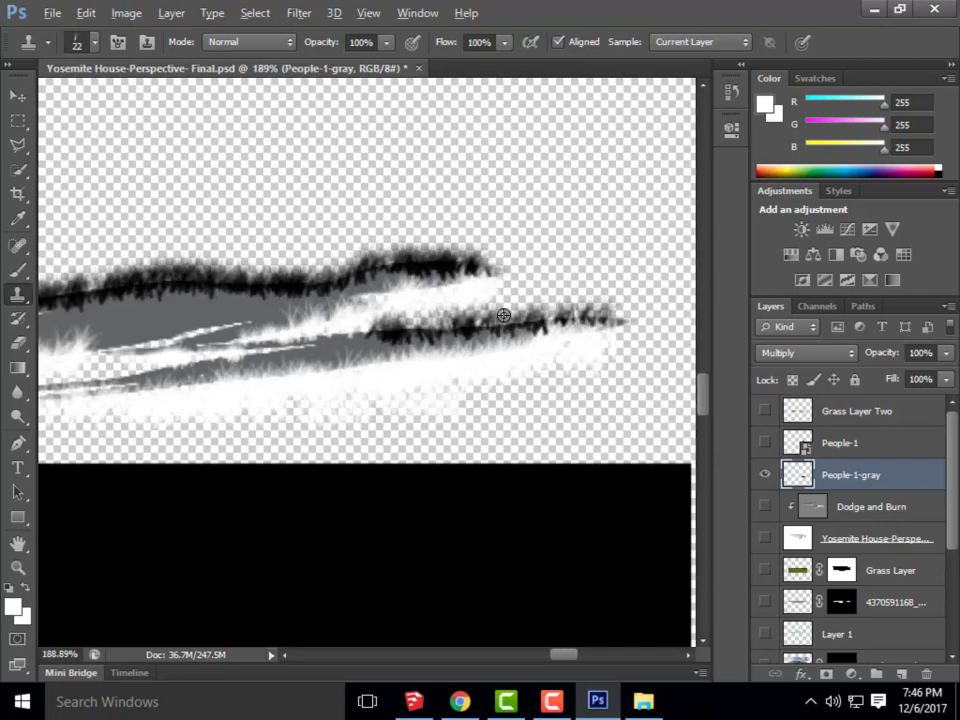
scroll(514, 288, down, 3)
scroll(622, 393, up, 2)
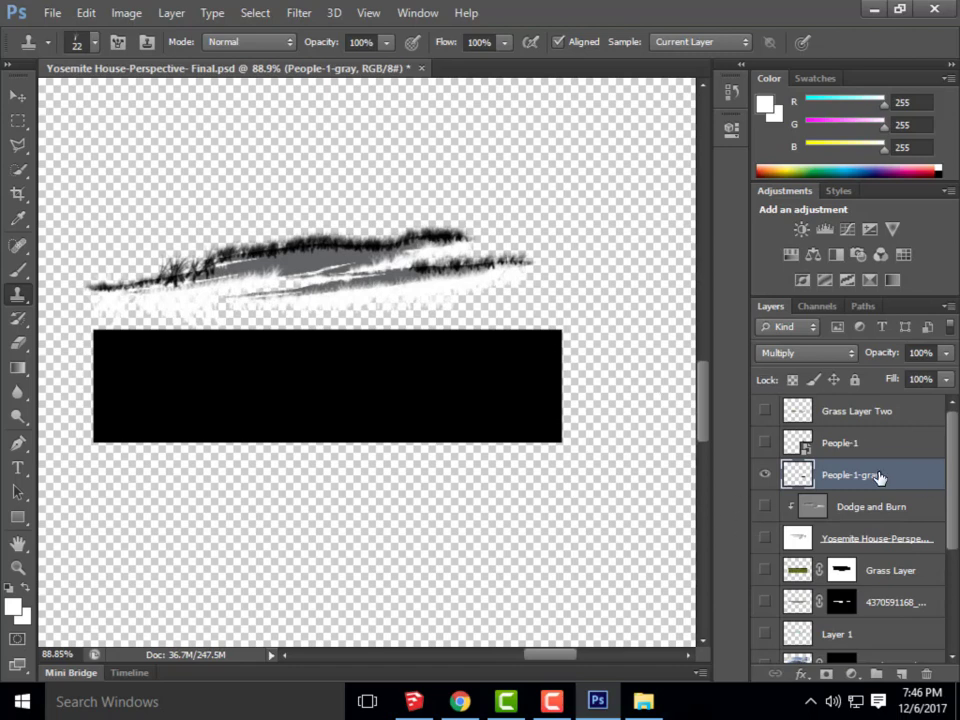
Marquee the black source rectangle below the shadow, delete its contents and deselect
click(18, 120)
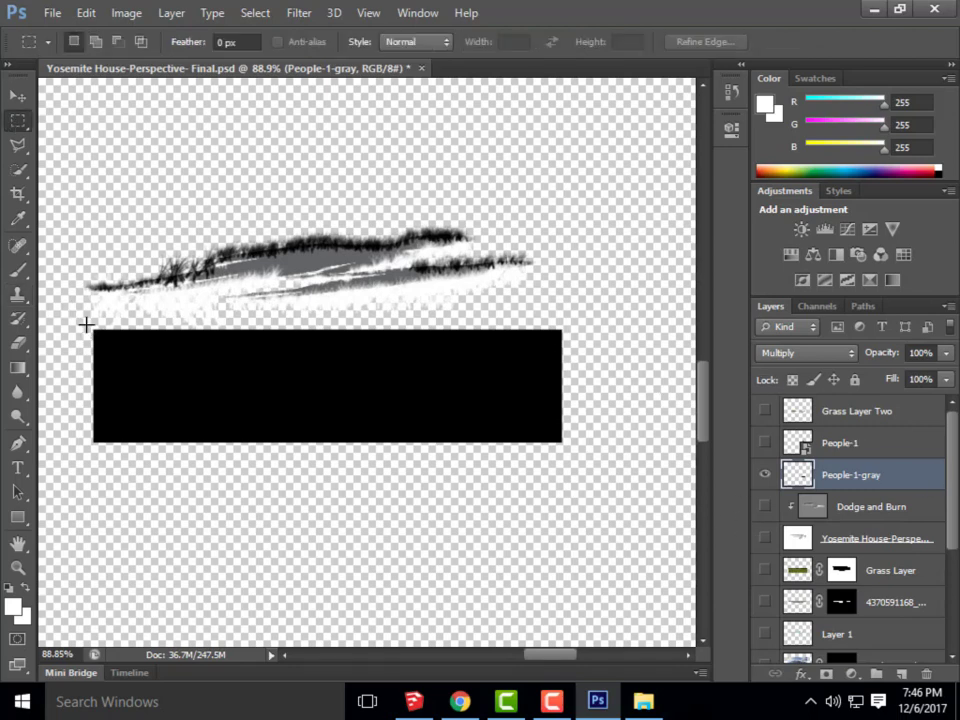
drag(86, 326, 577, 461)
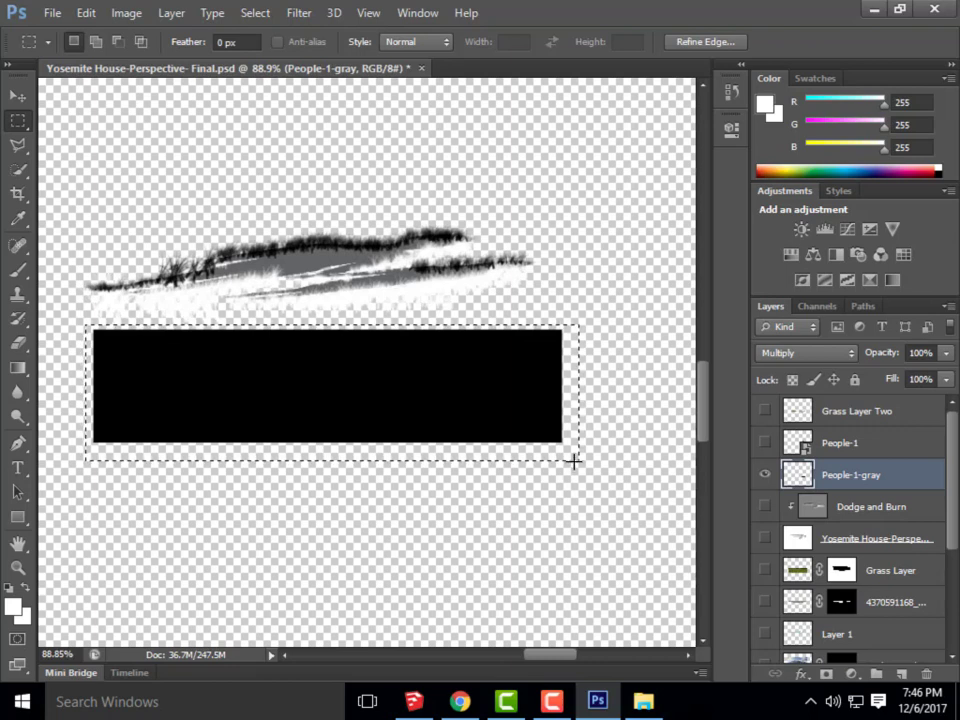
key(Delete)
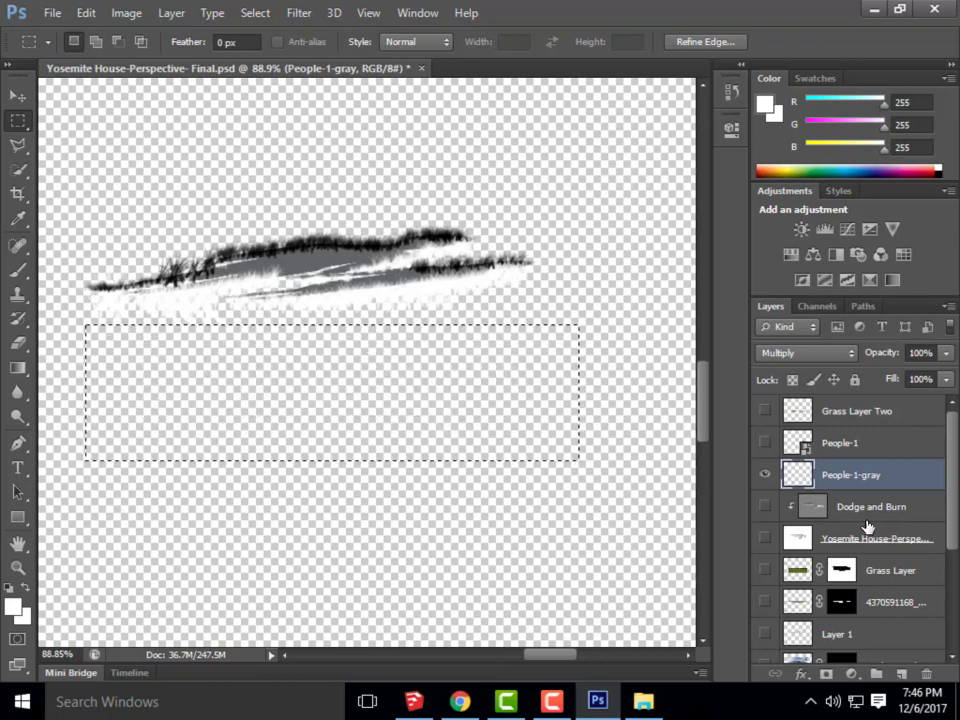
key(ctrl+d)
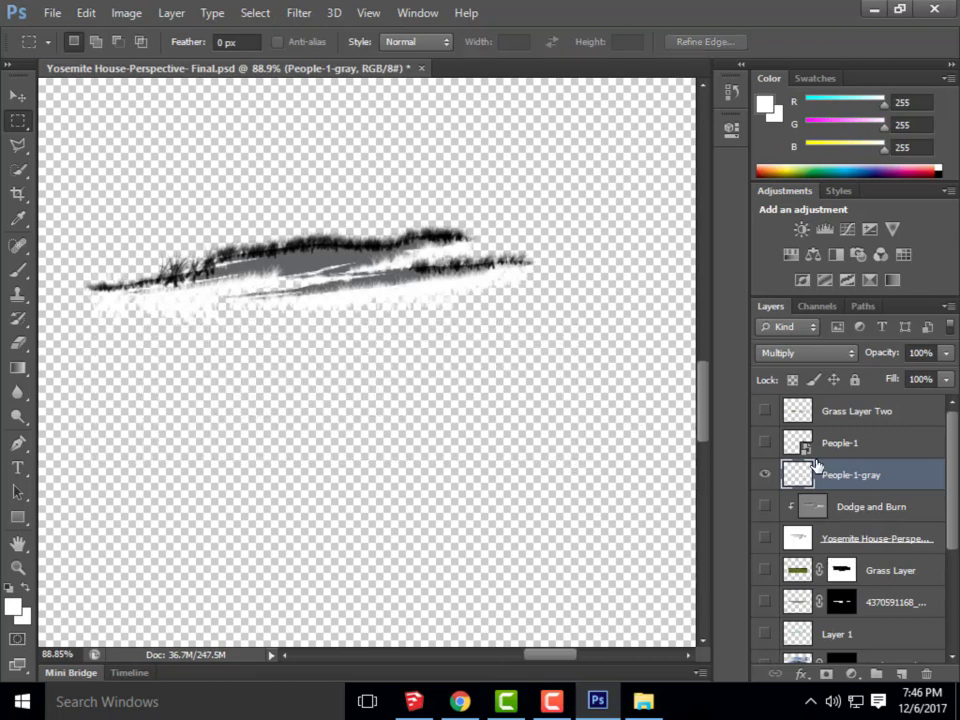
Show the hidden layers from Grass Layer Two down to Layer 1, including People-1, Dodge and Burn, the house render and Grass Layer
scroll(462, 358, down, 8)
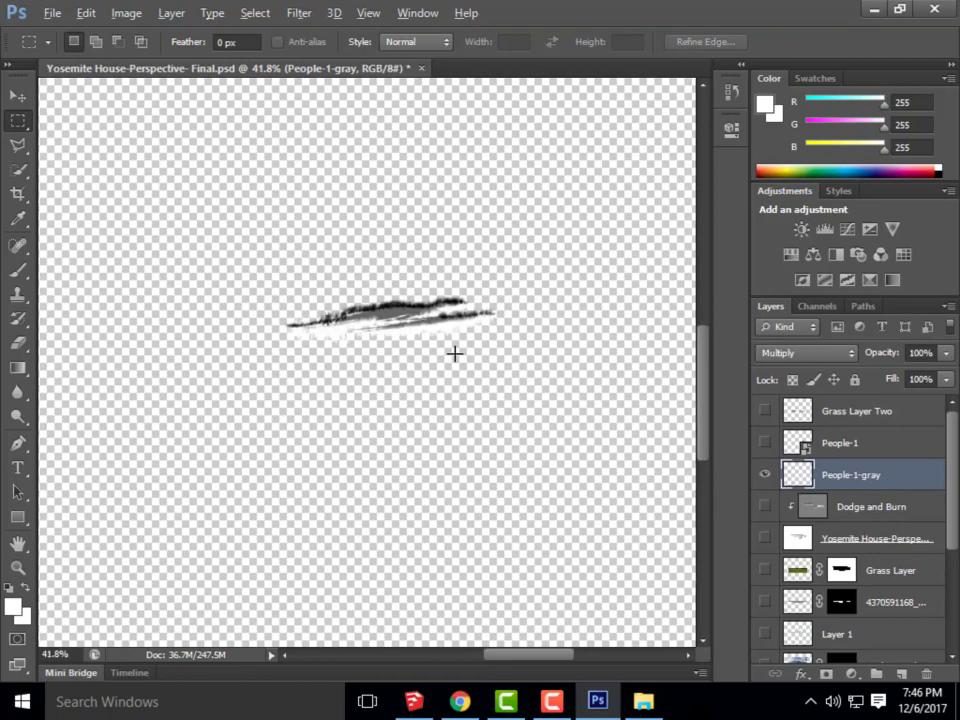
scroll(426, 344, down, 3)
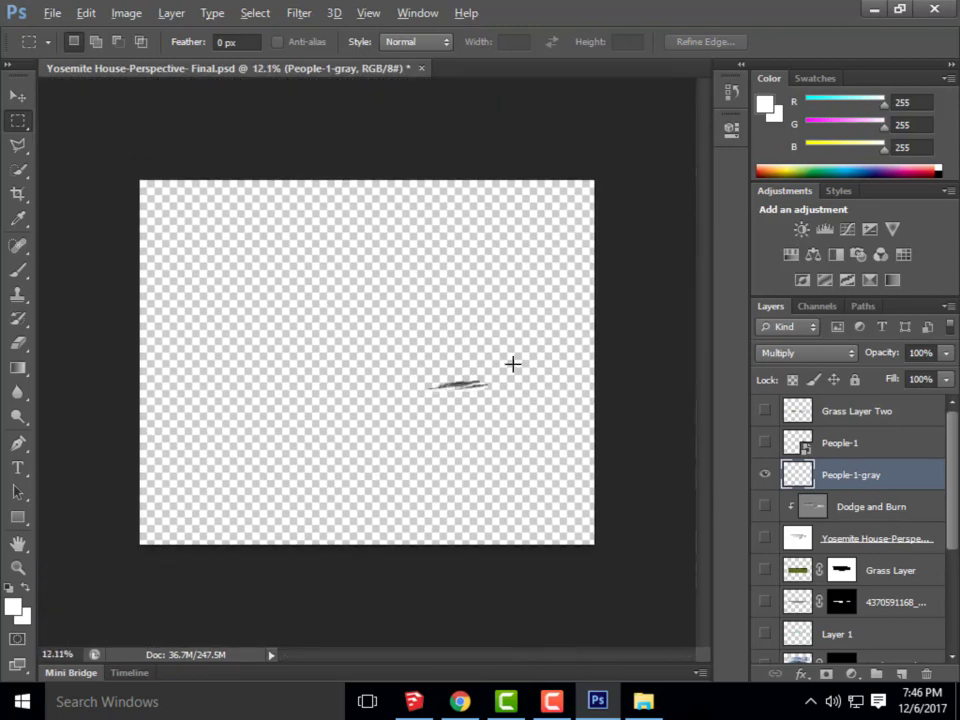
click(764, 442)
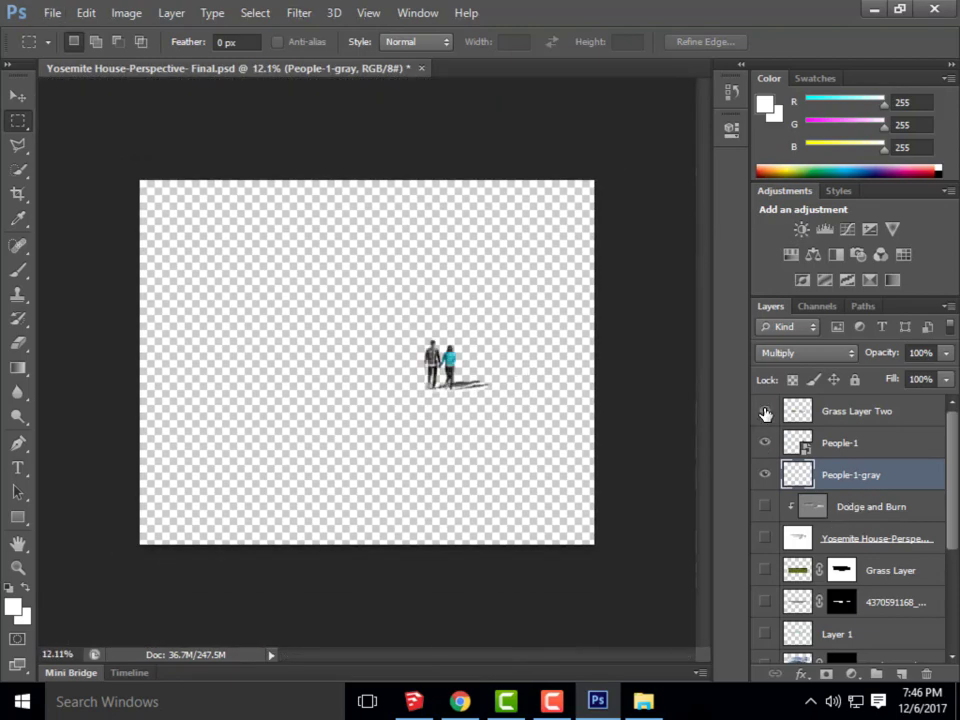
click(764, 410)
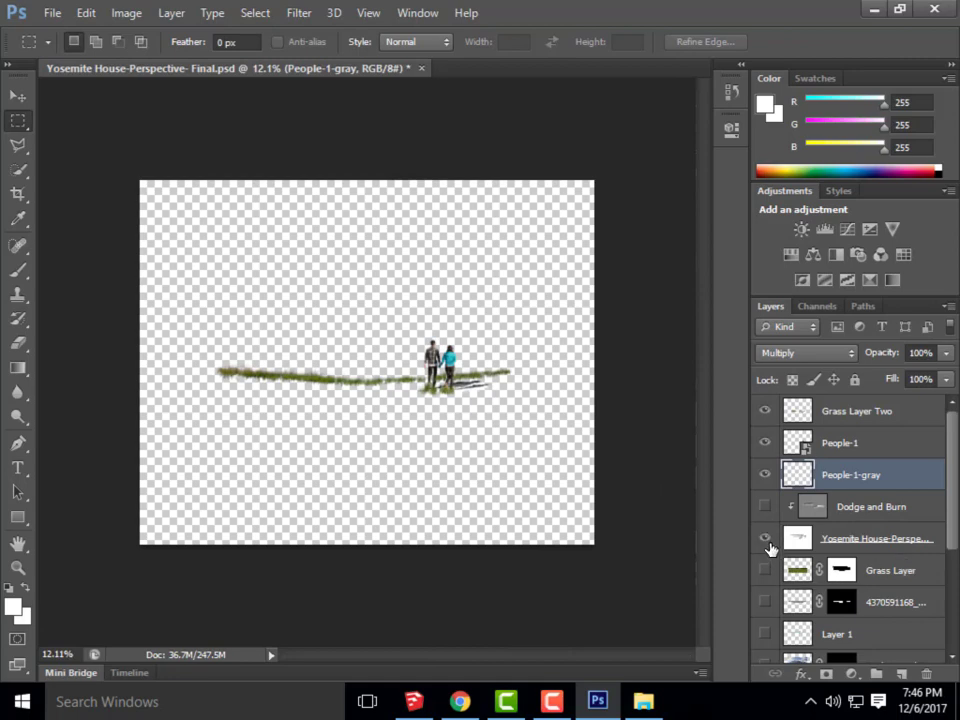
click(764, 538)
click(764, 506)
click(764, 570)
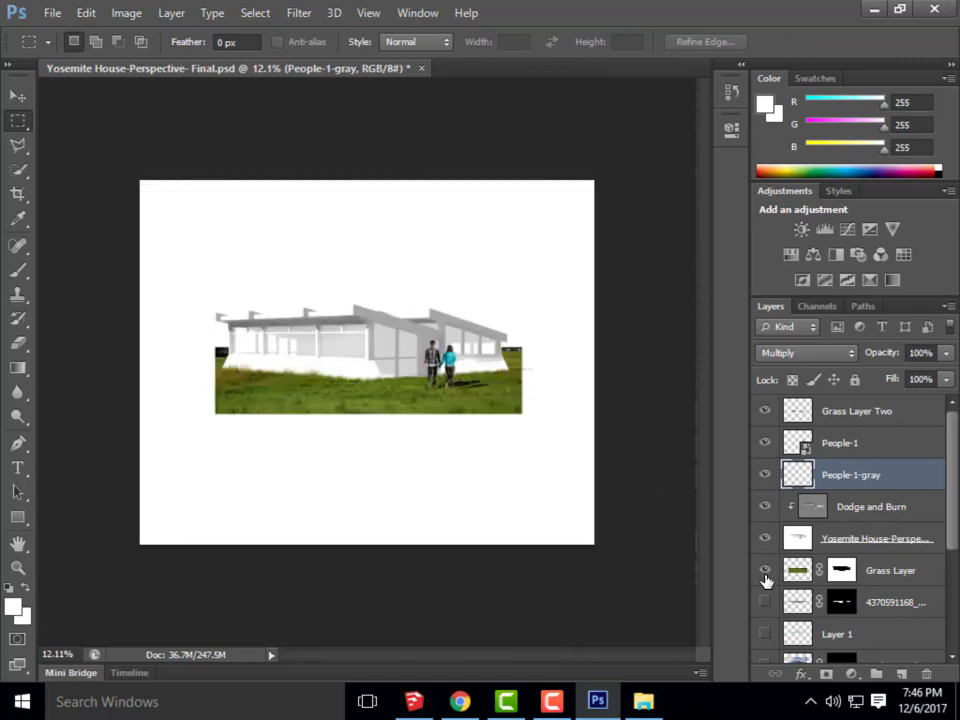
click(764, 602)
click(764, 634)
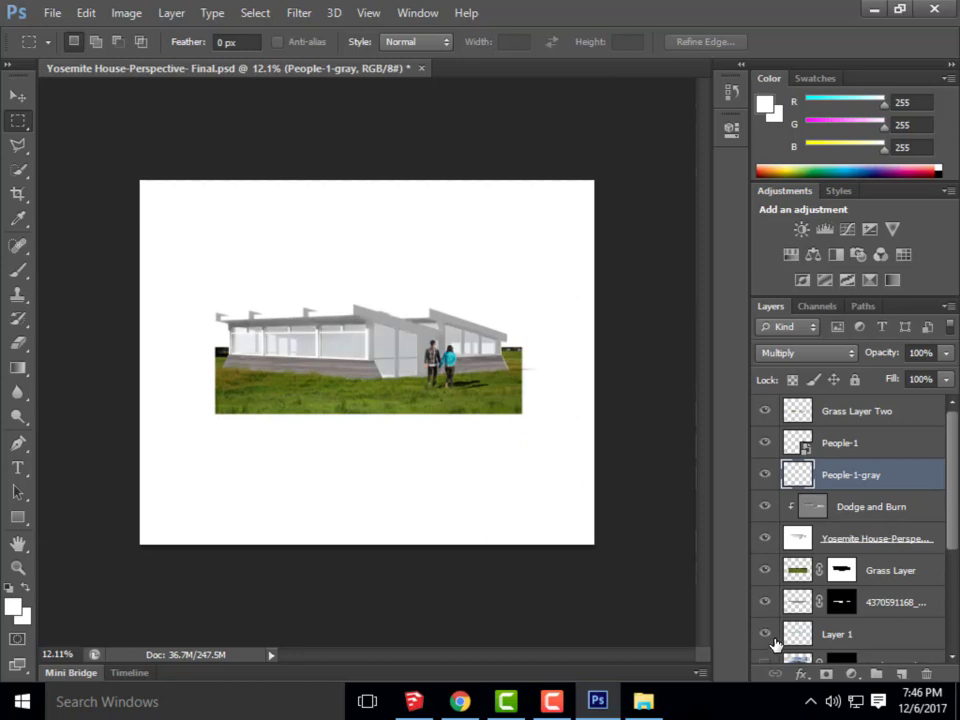
Show the remaining hidden layers from the background images and Mullion Color down to Hidden Line
scroll(594, 403, down, 2)
scroll(776, 561, down, 5)
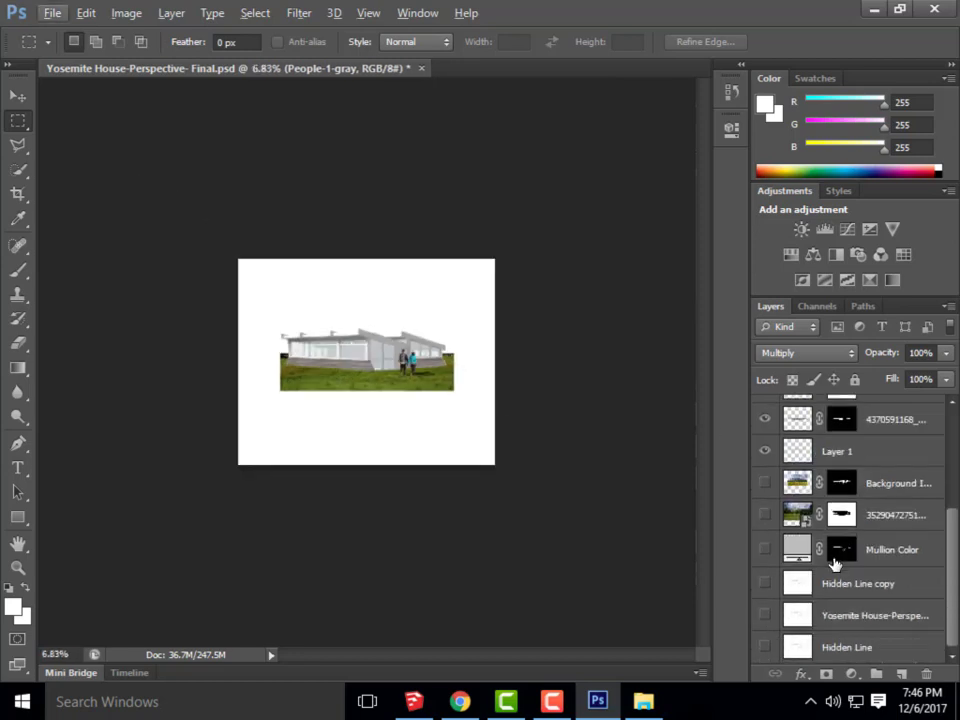
click(764, 483)
click(764, 515)
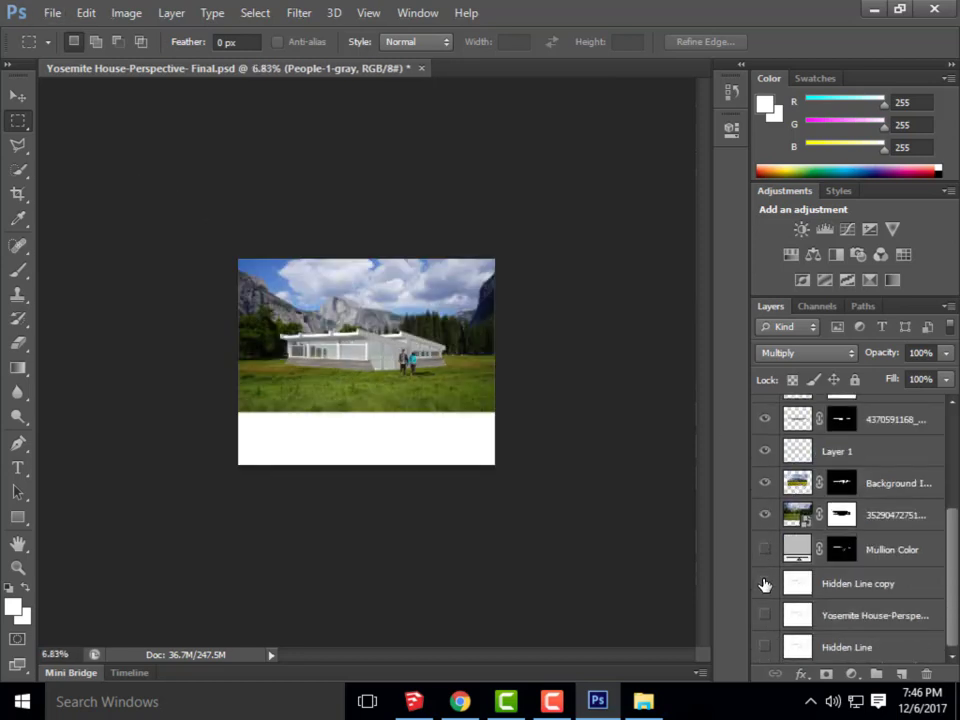
drag(765, 578, 776, 636)
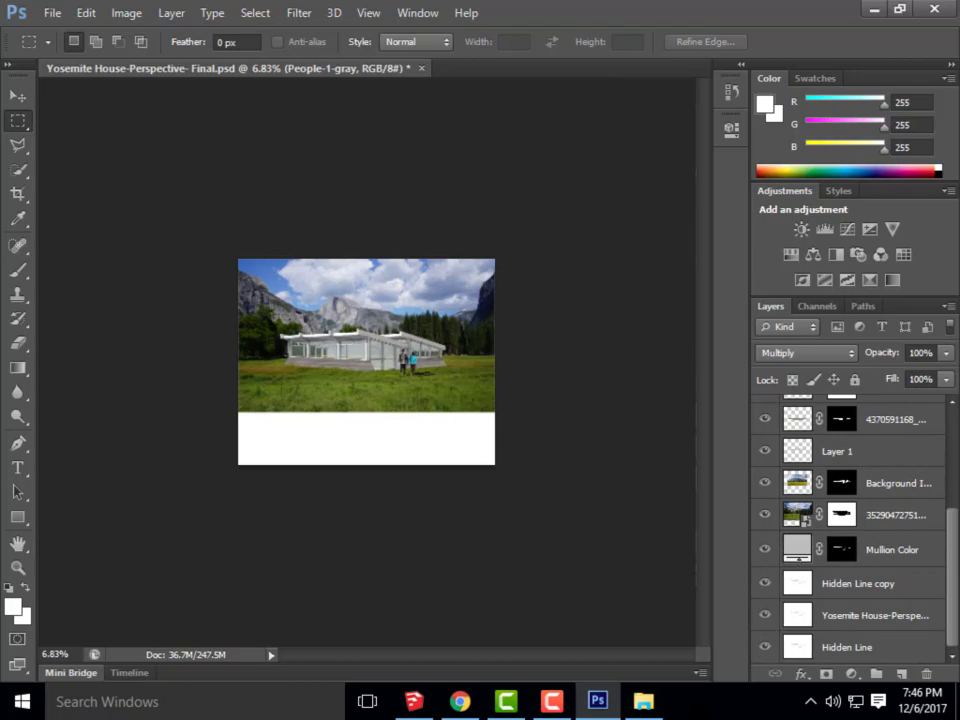
Examine how the couple's grass-edged shadow blends with the lawn, both close up and in the wider scene
scroll(365, 362, up, 3)
scroll(491, 381, up, 6)
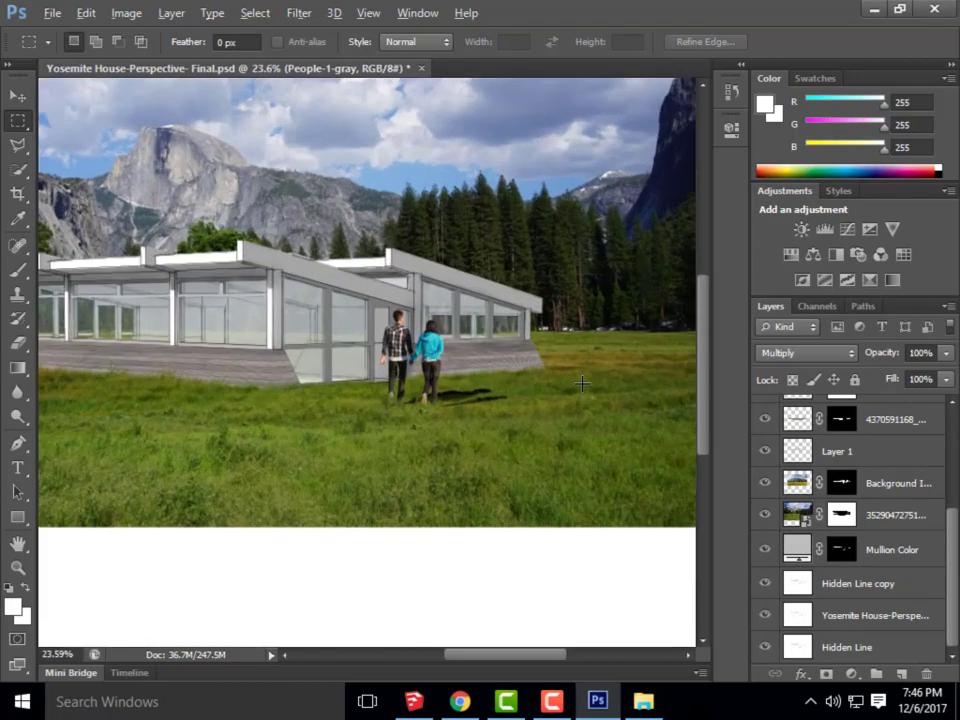
scroll(391, 447, down, 5)
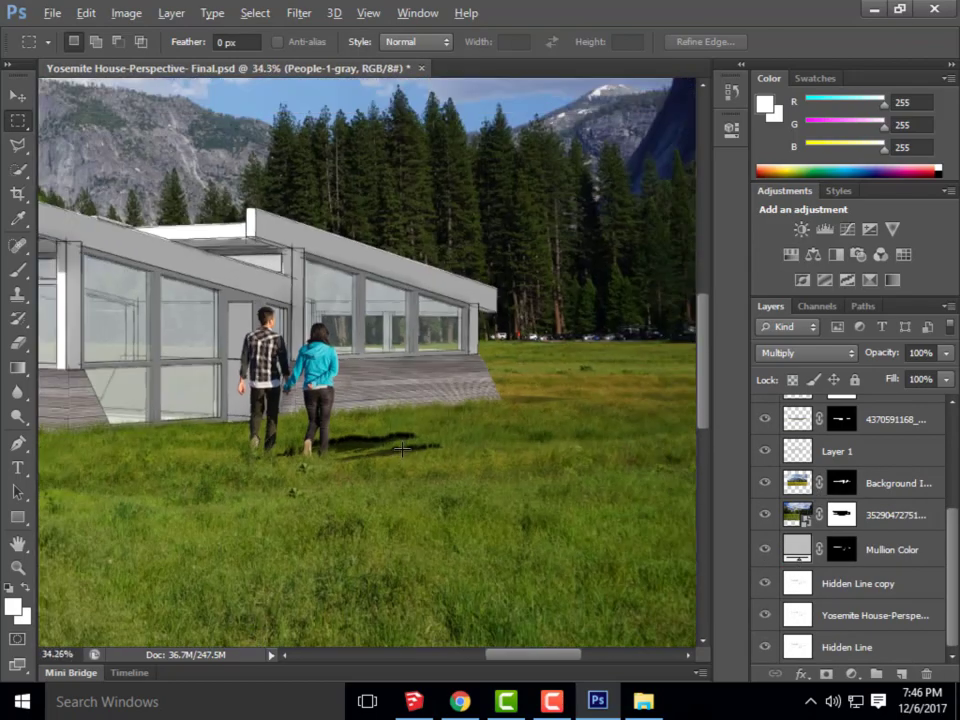
scroll(480, 430, up, 2)
key(alt)
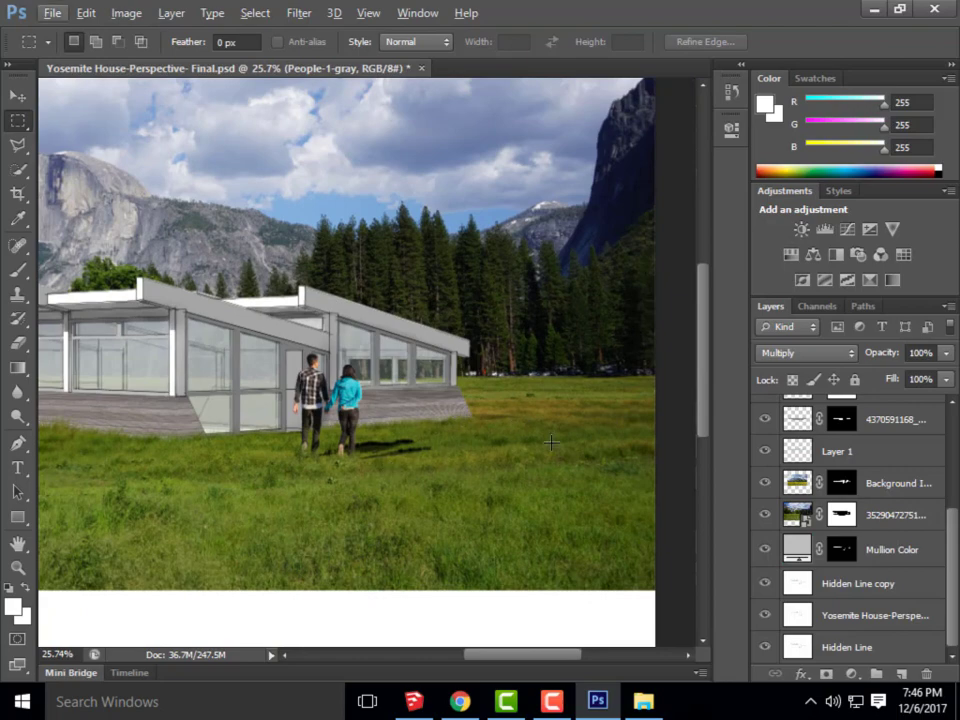
scroll(370, 448, up, 3)
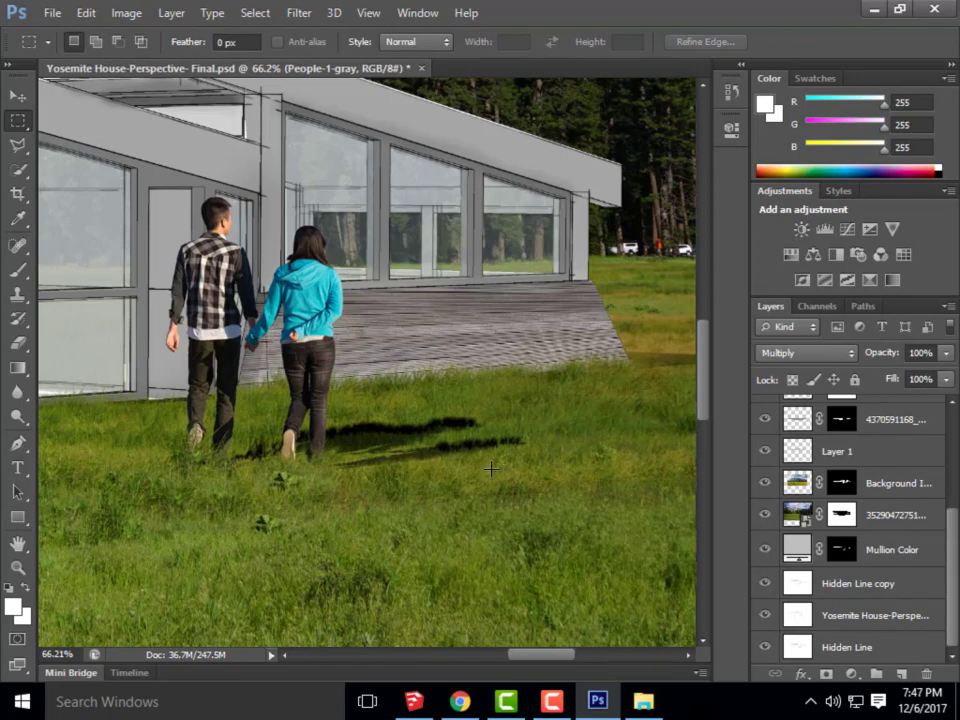
scroll(487, 423, down, 3)
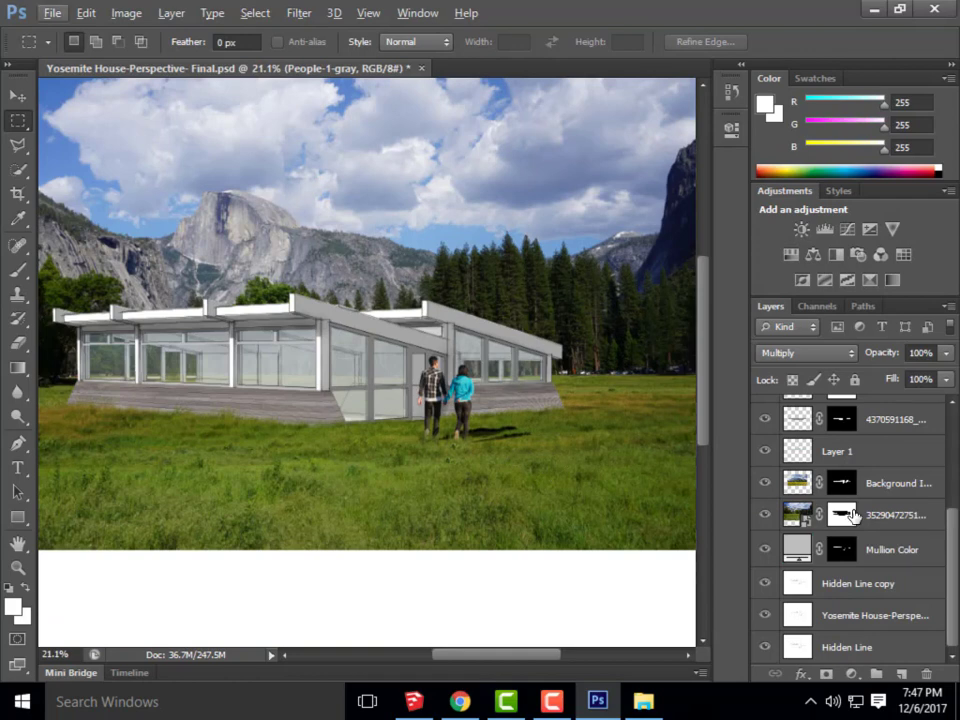
Set the opacity of the People-1-gray shadow layer to 50% and switch to the Move tool
scroll(896, 514, up, 3)
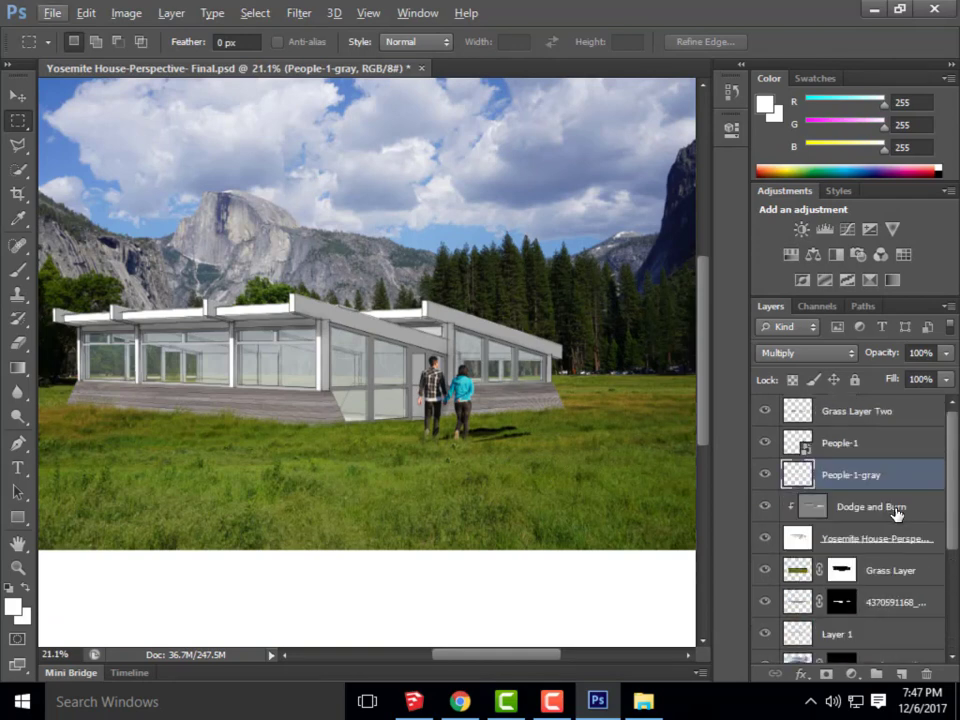
click(920, 353)
text(50)
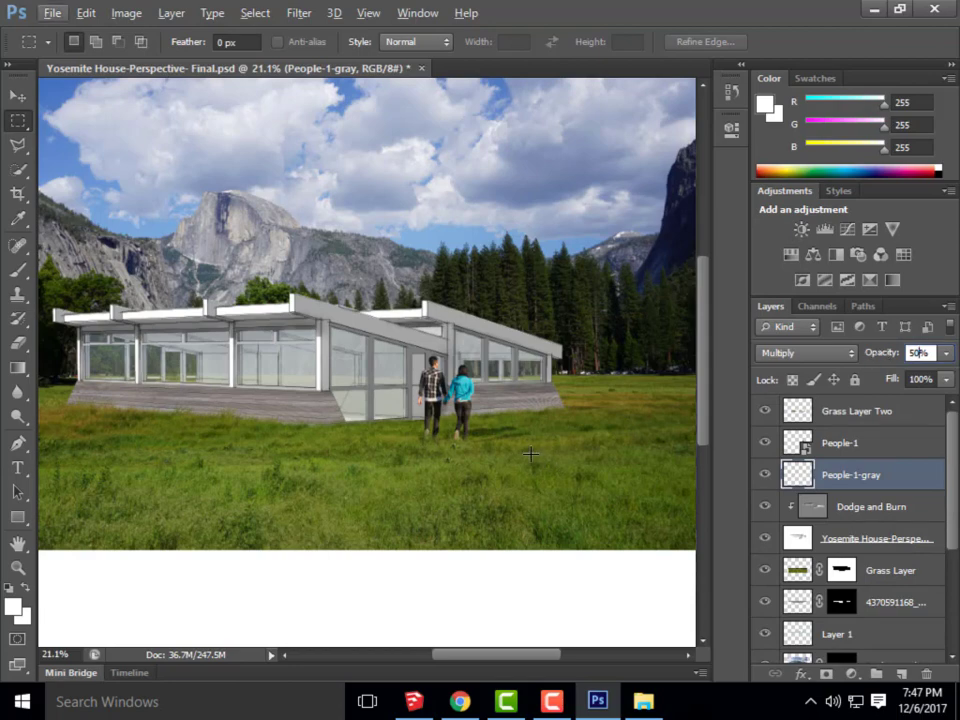
key(alt)
click(17, 95)
Inspect the softened shadow beside the couple up close and within the whole rendering
scroll(546, 461, up, 4)
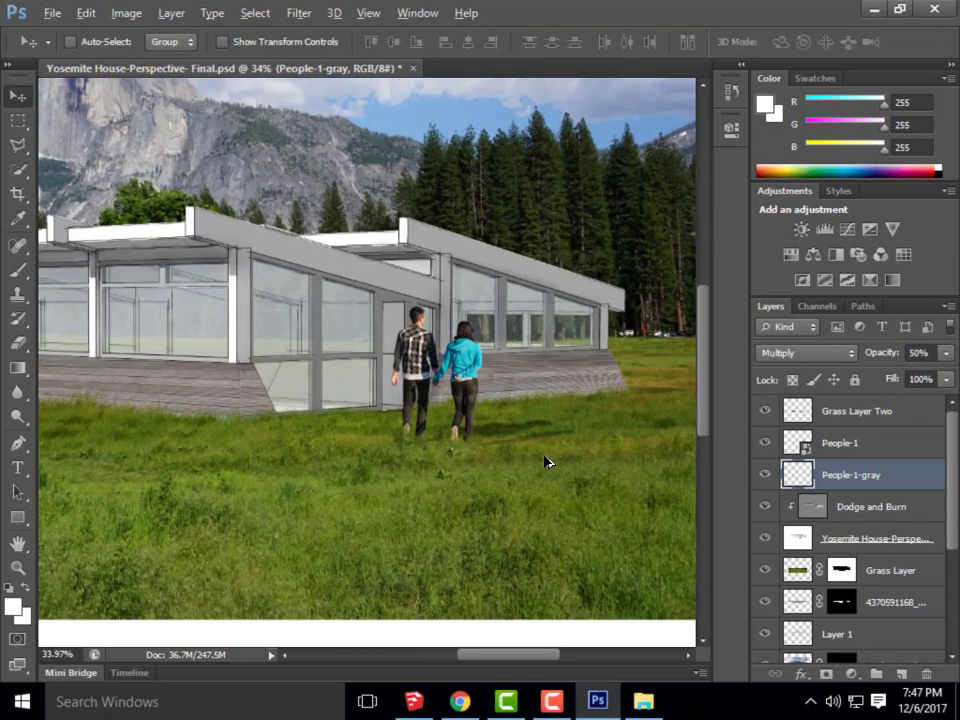
key(alt)
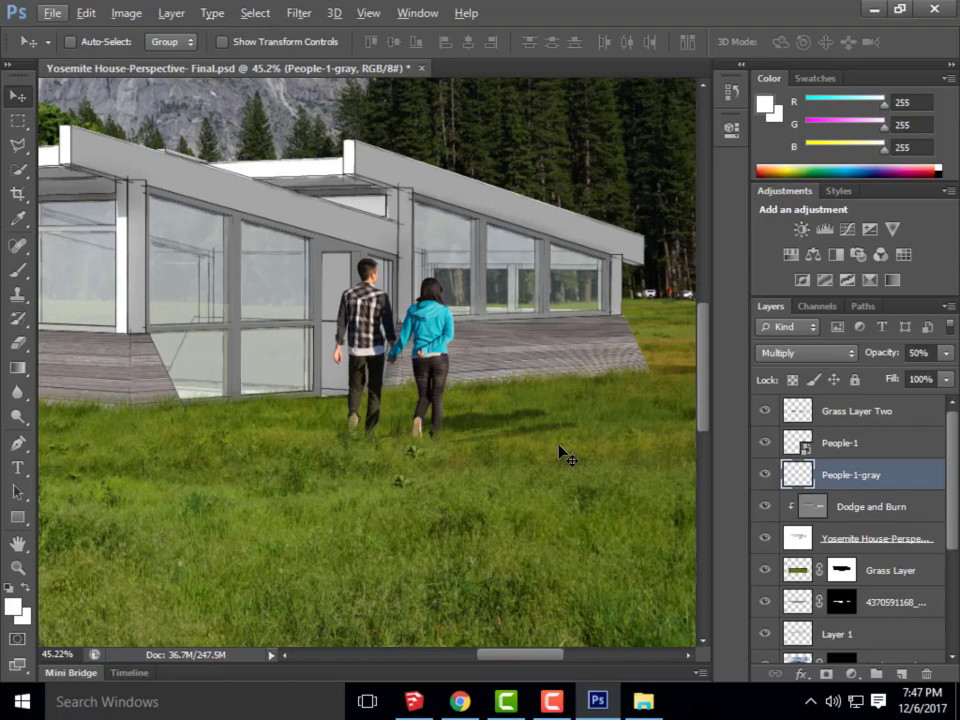
scroll(561, 455, up, 3)
scroll(561, 430, down, 2)
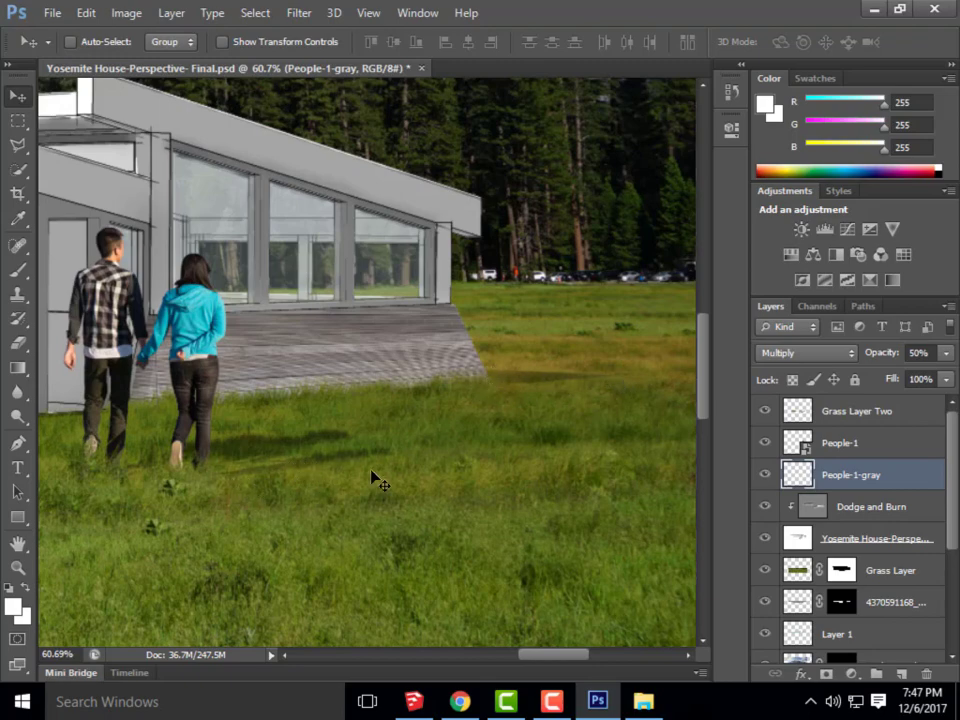
scroll(625, 462, down, 4)
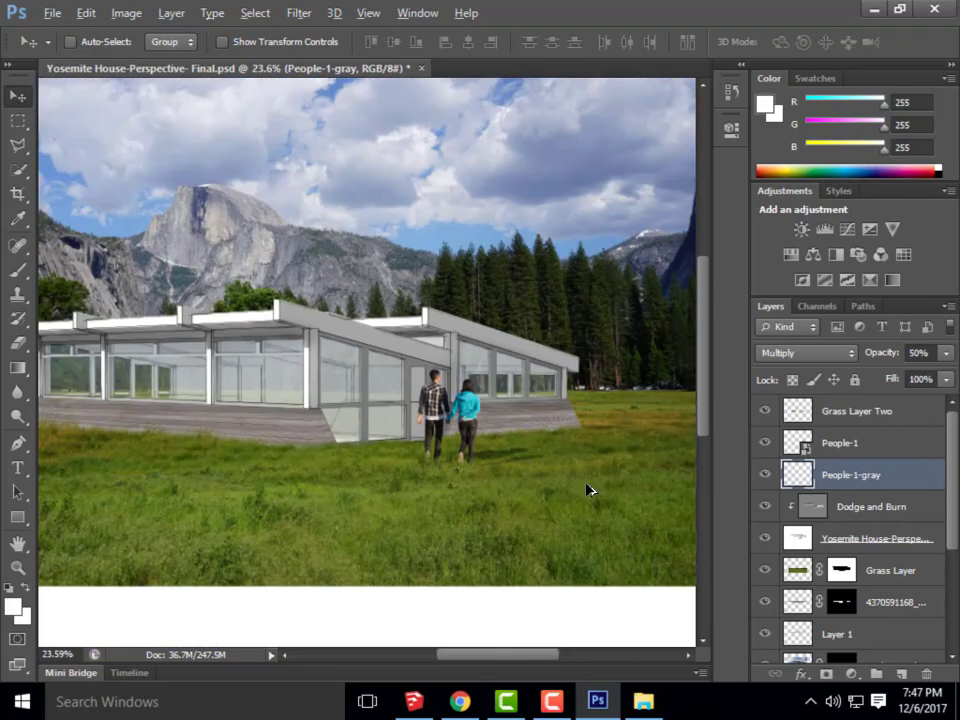
scroll(560, 468, down, 2)
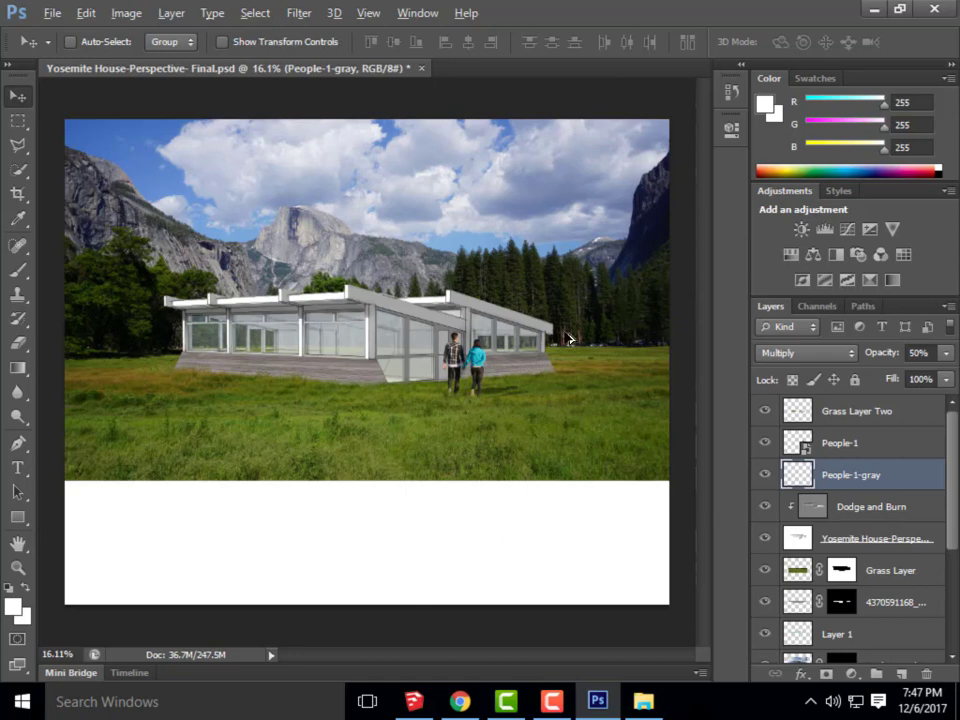
key(alt)
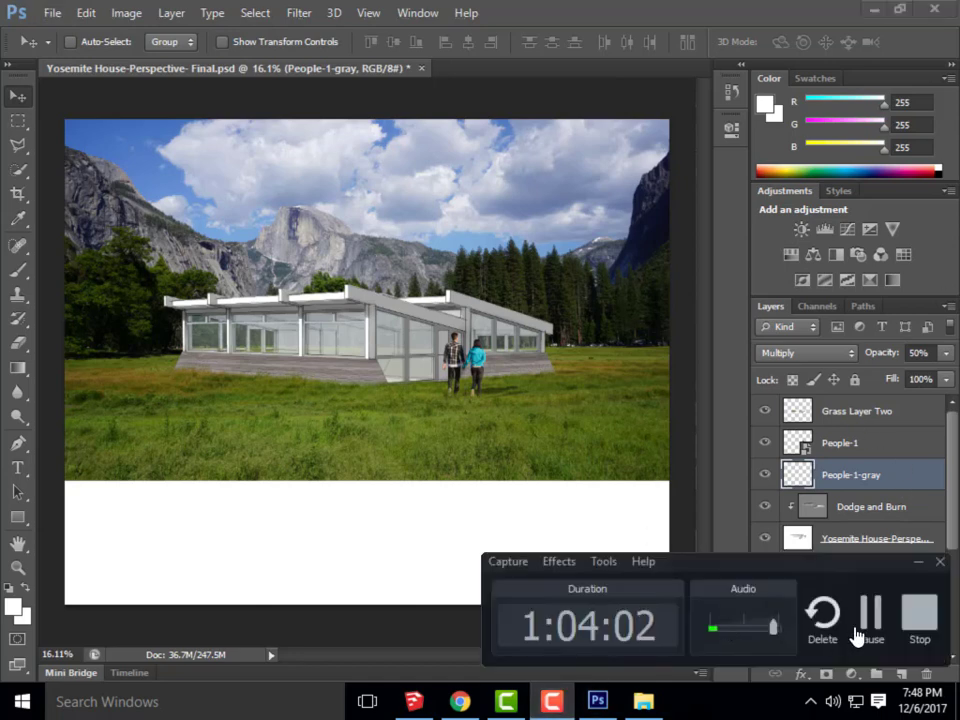
click(868, 622)
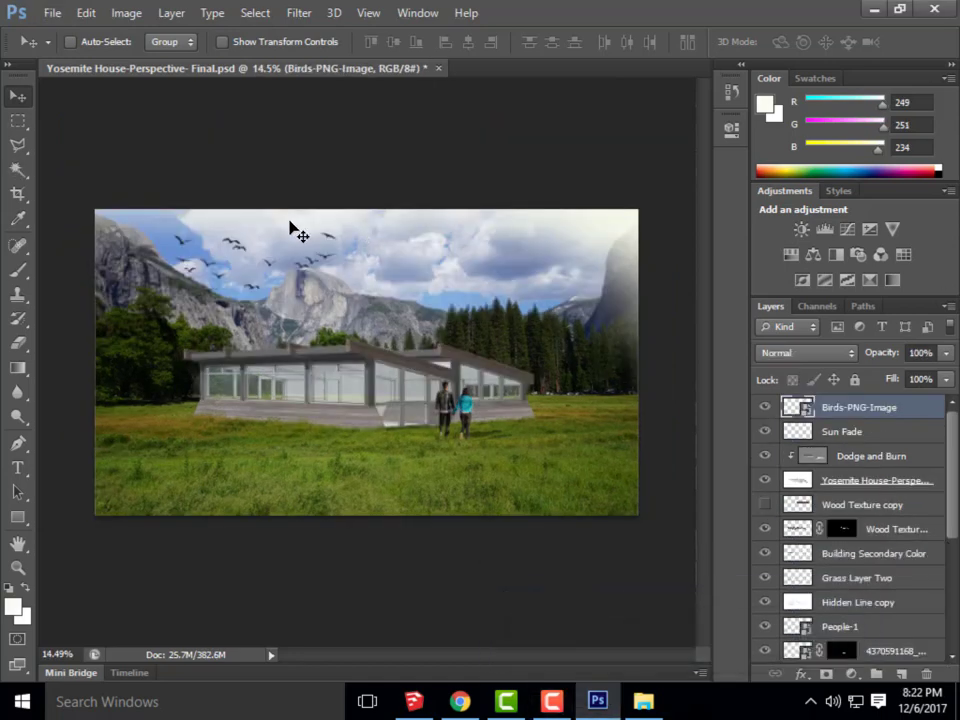